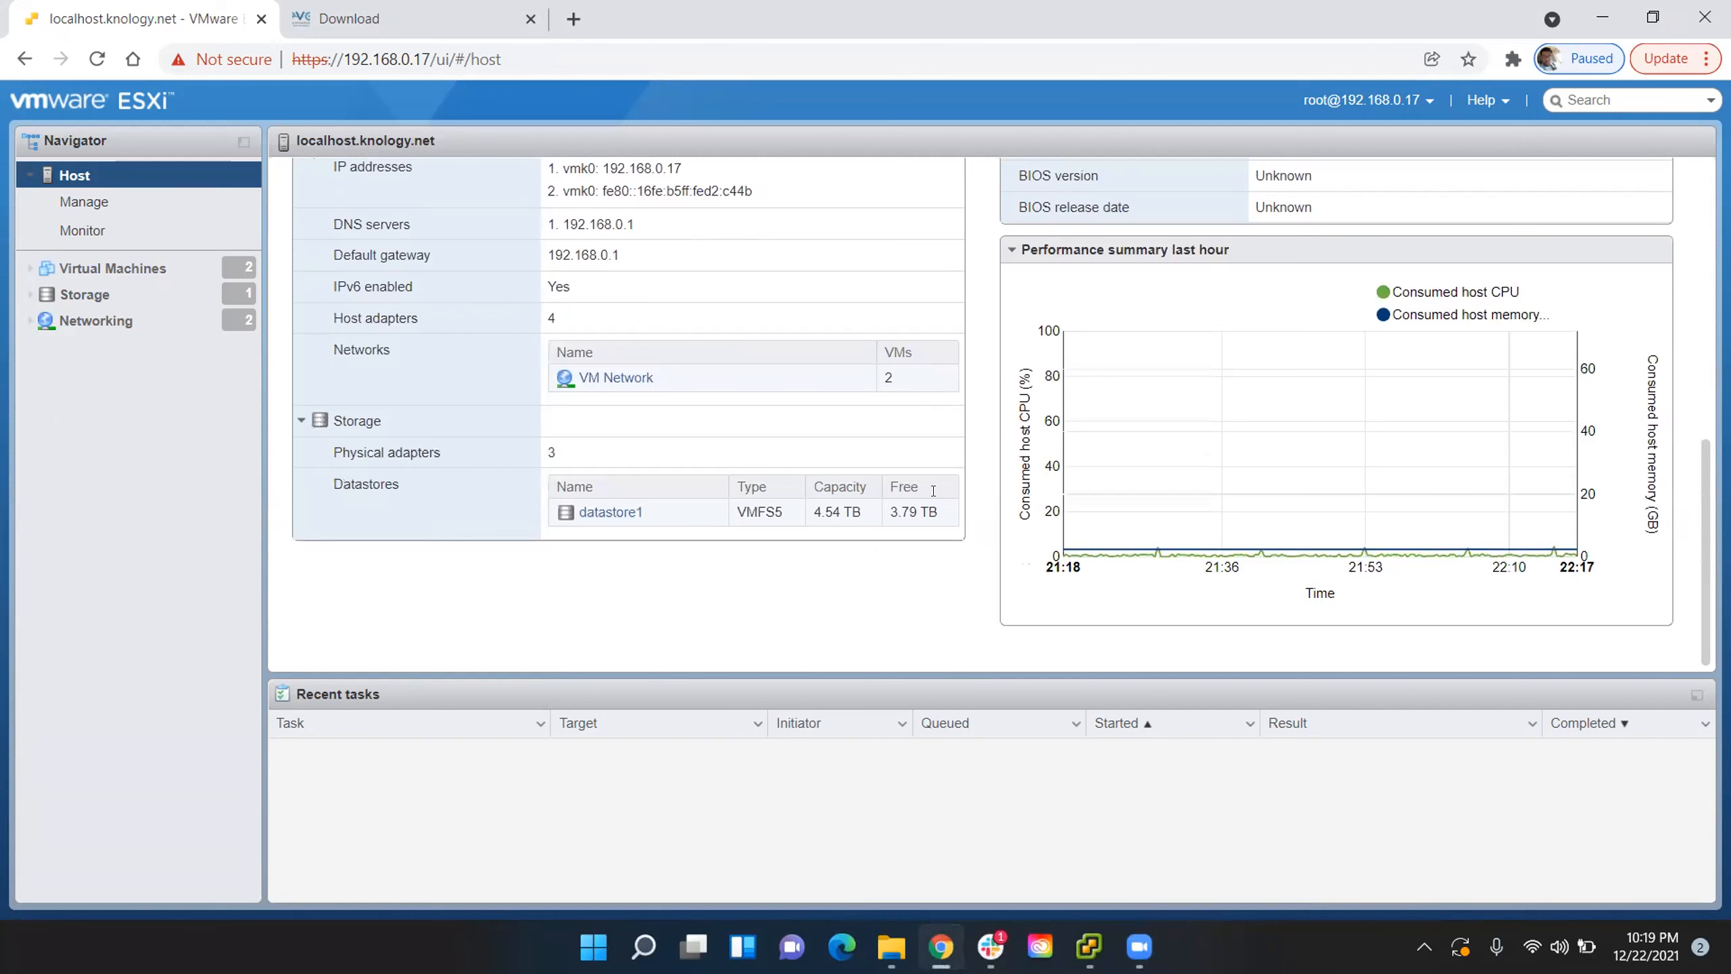
# - Examine the host's hardware summary, including its networking details, memory and CPU specification
pyautogui.scroll(5, 1000, 475)
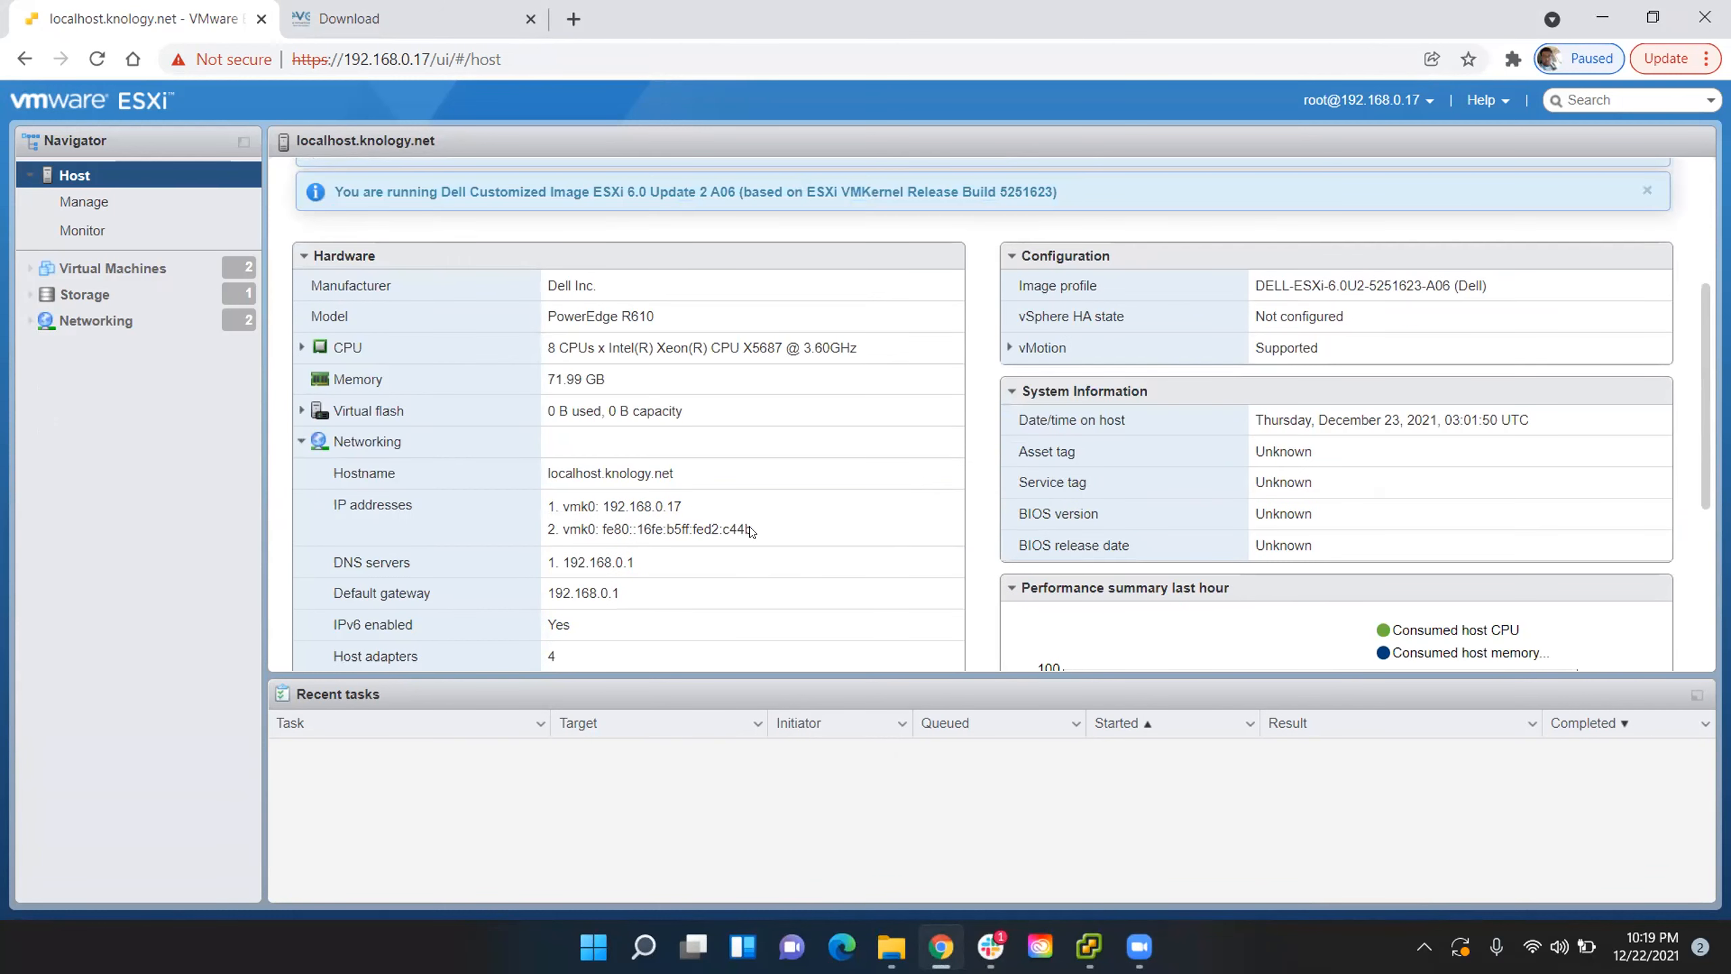
pyautogui.scroll(2, 568, 501)
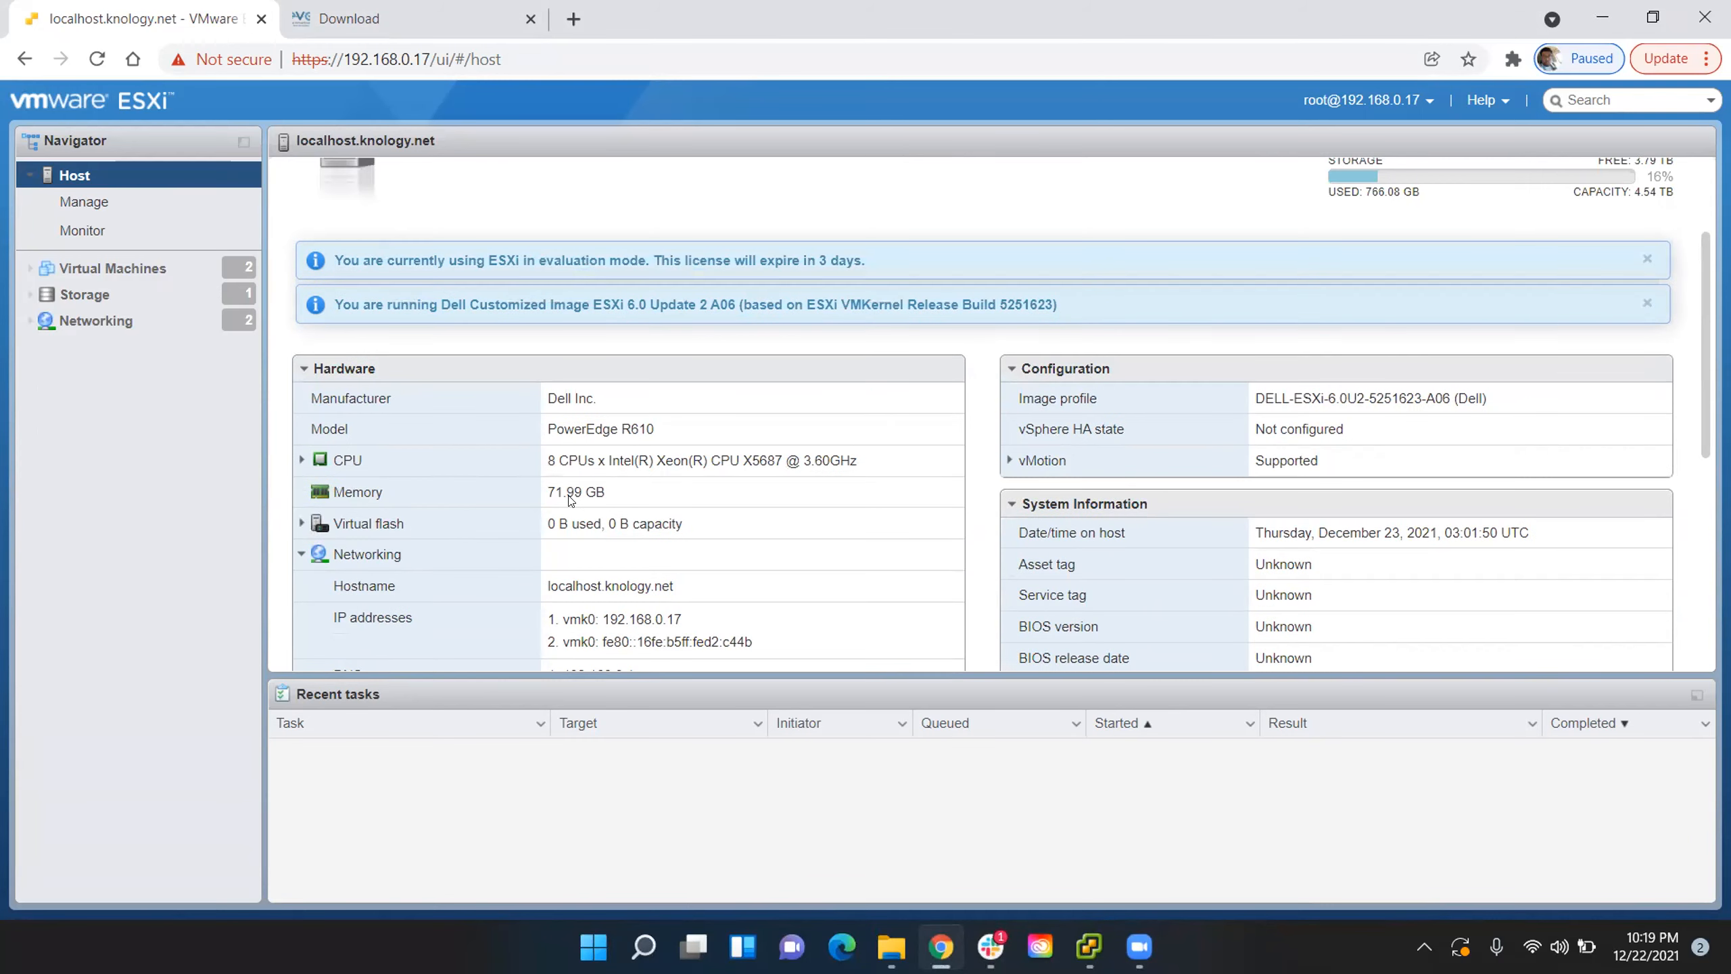
pyautogui.moveTo(608, 496); pyautogui.dragTo(548, 515)
pyautogui.moveTo(869, 457); pyautogui.dragTo(538, 456)
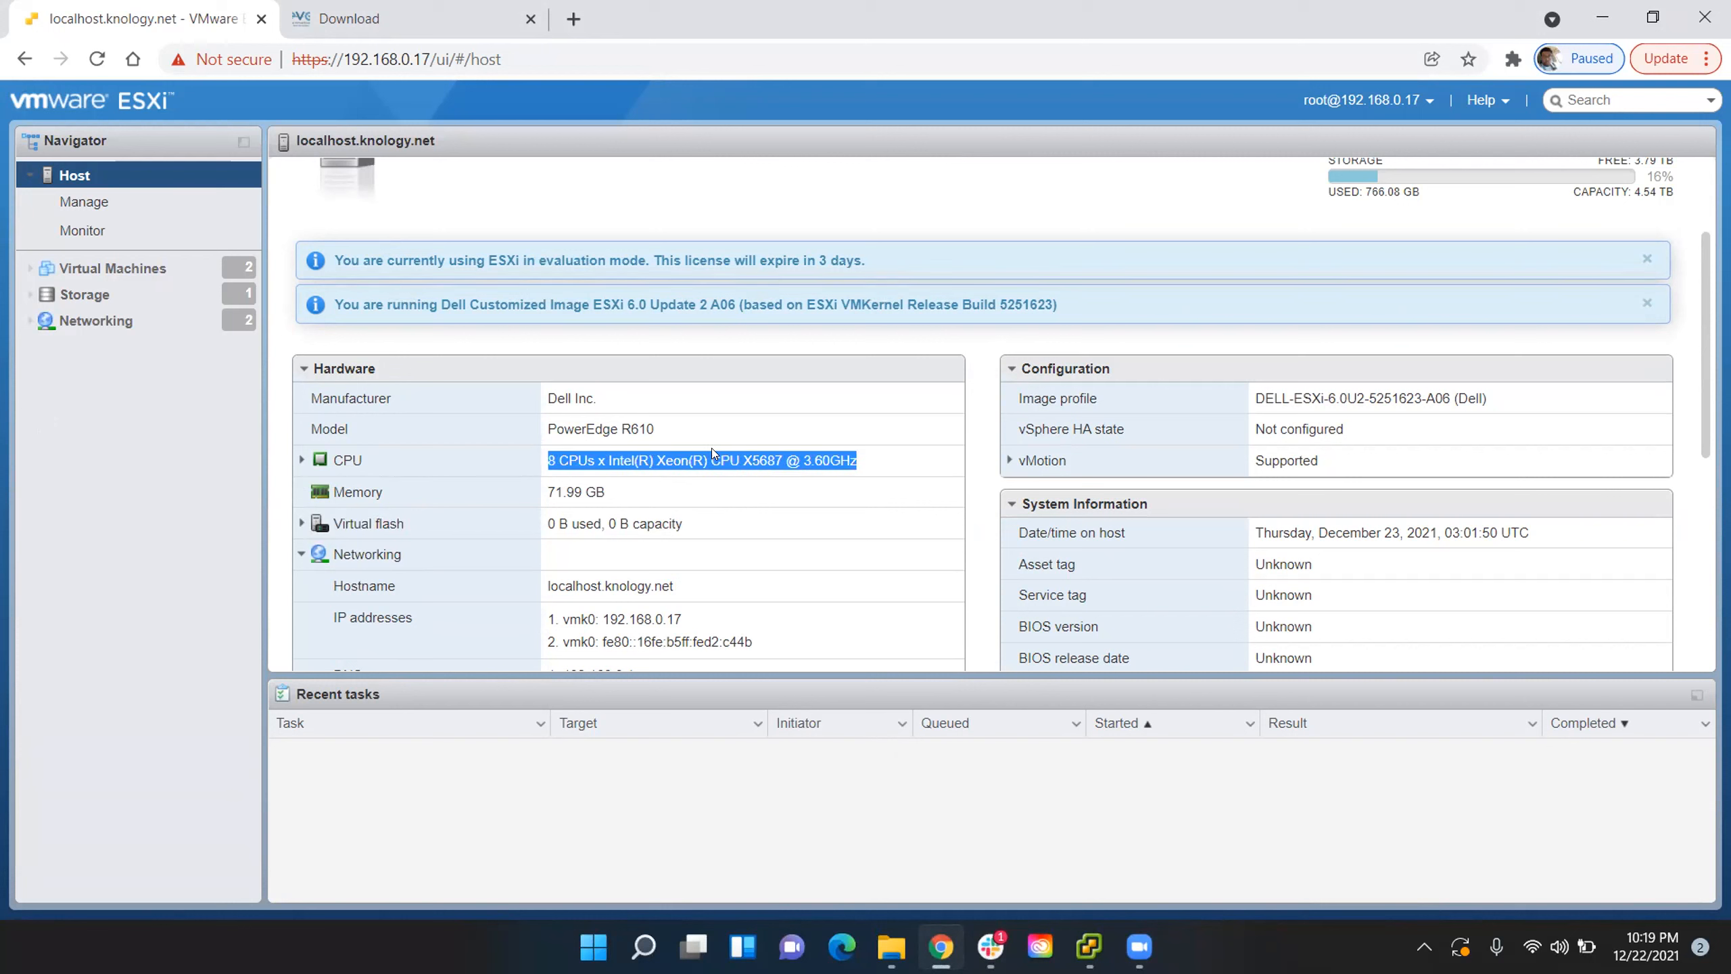
pyautogui.scroll(3, 473, 372)
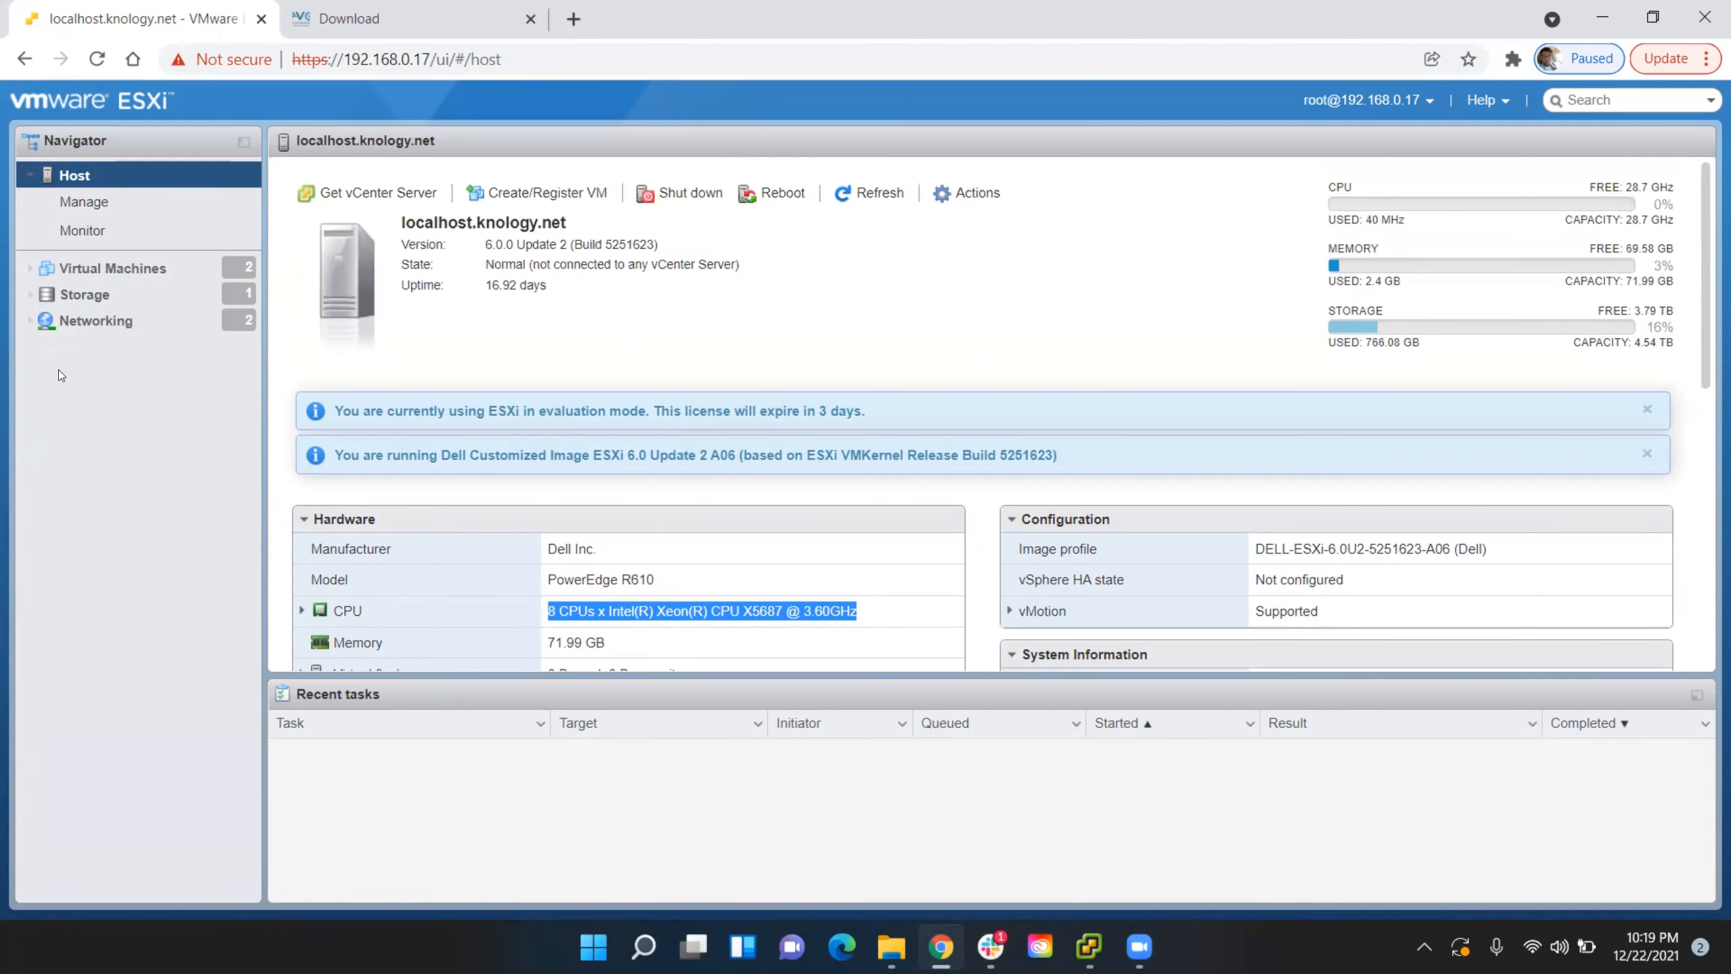
# - Delete the file EVE-COMM-VM-0.vmdk from datastore1 through the datastore browser
pyautogui.click(240, 306)
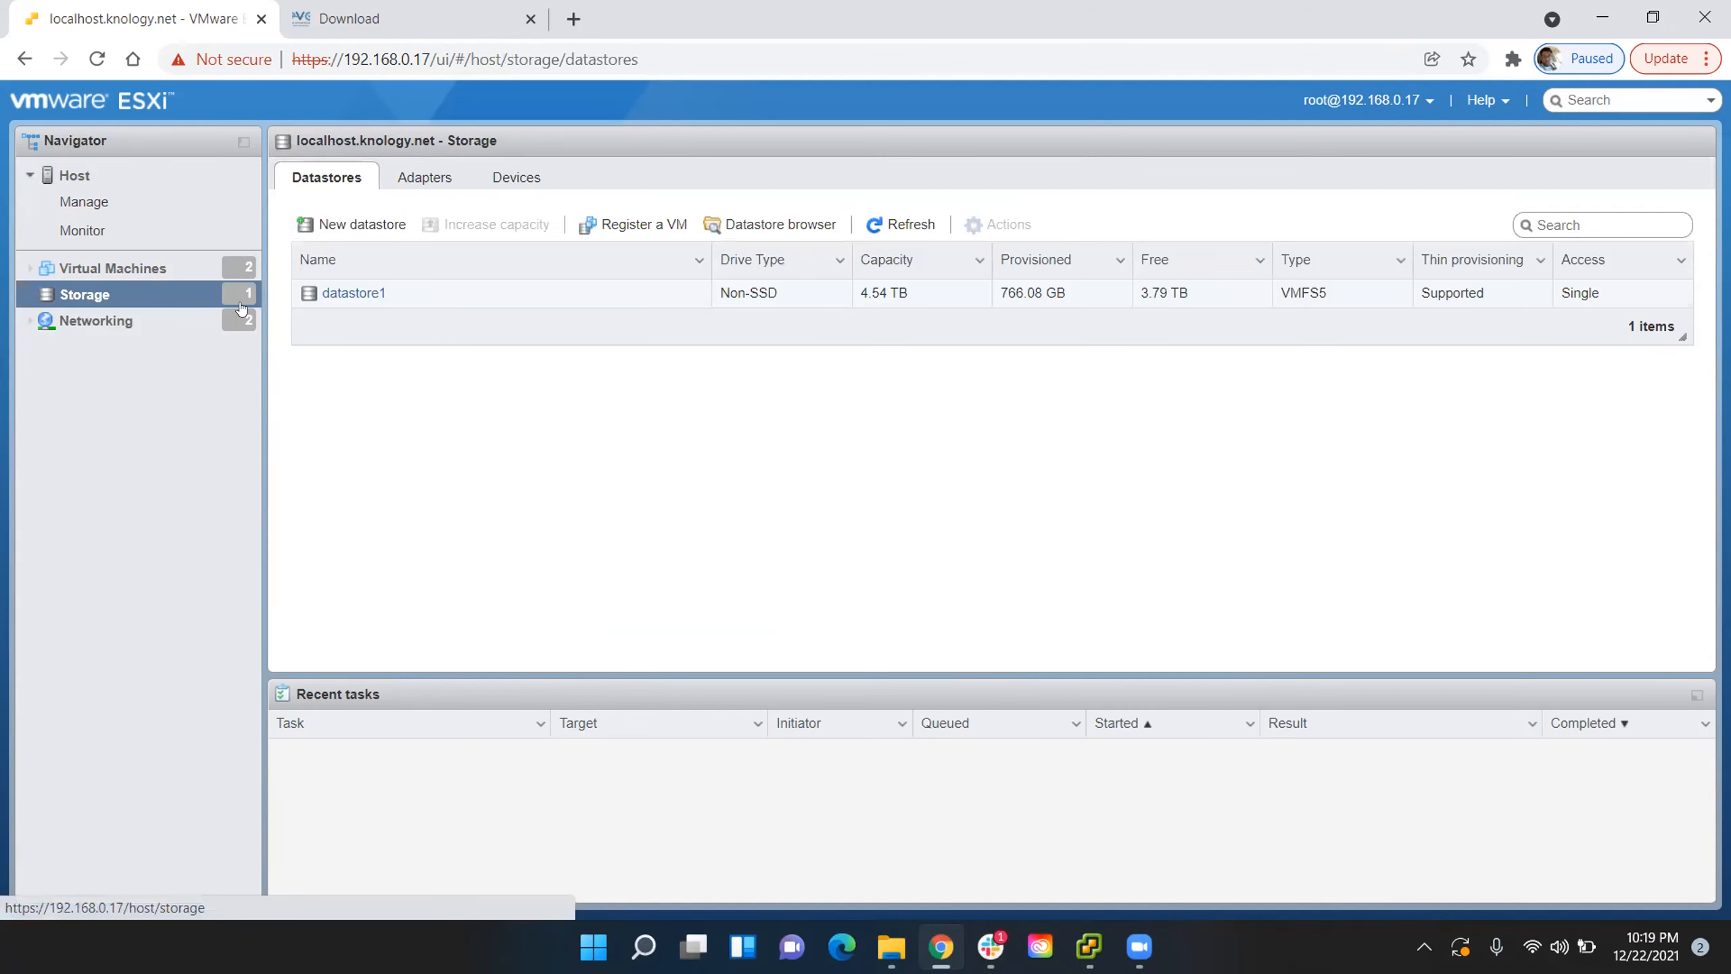
pyautogui.click(346, 294)
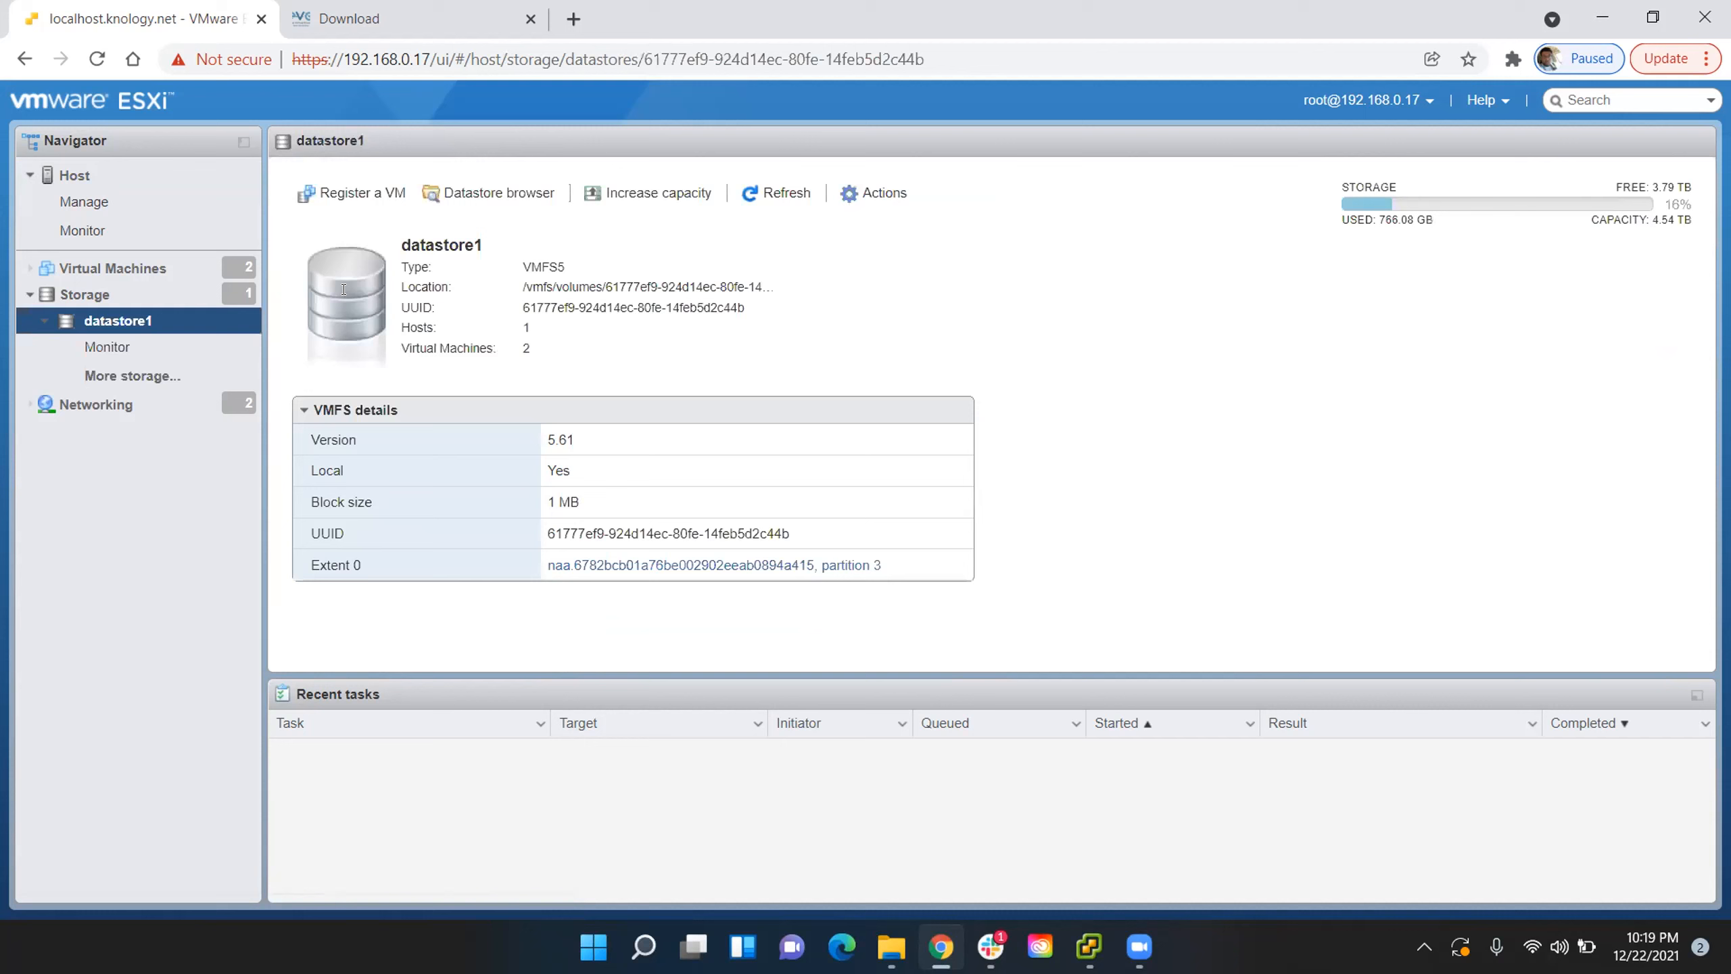
pyautogui.click(496, 192)
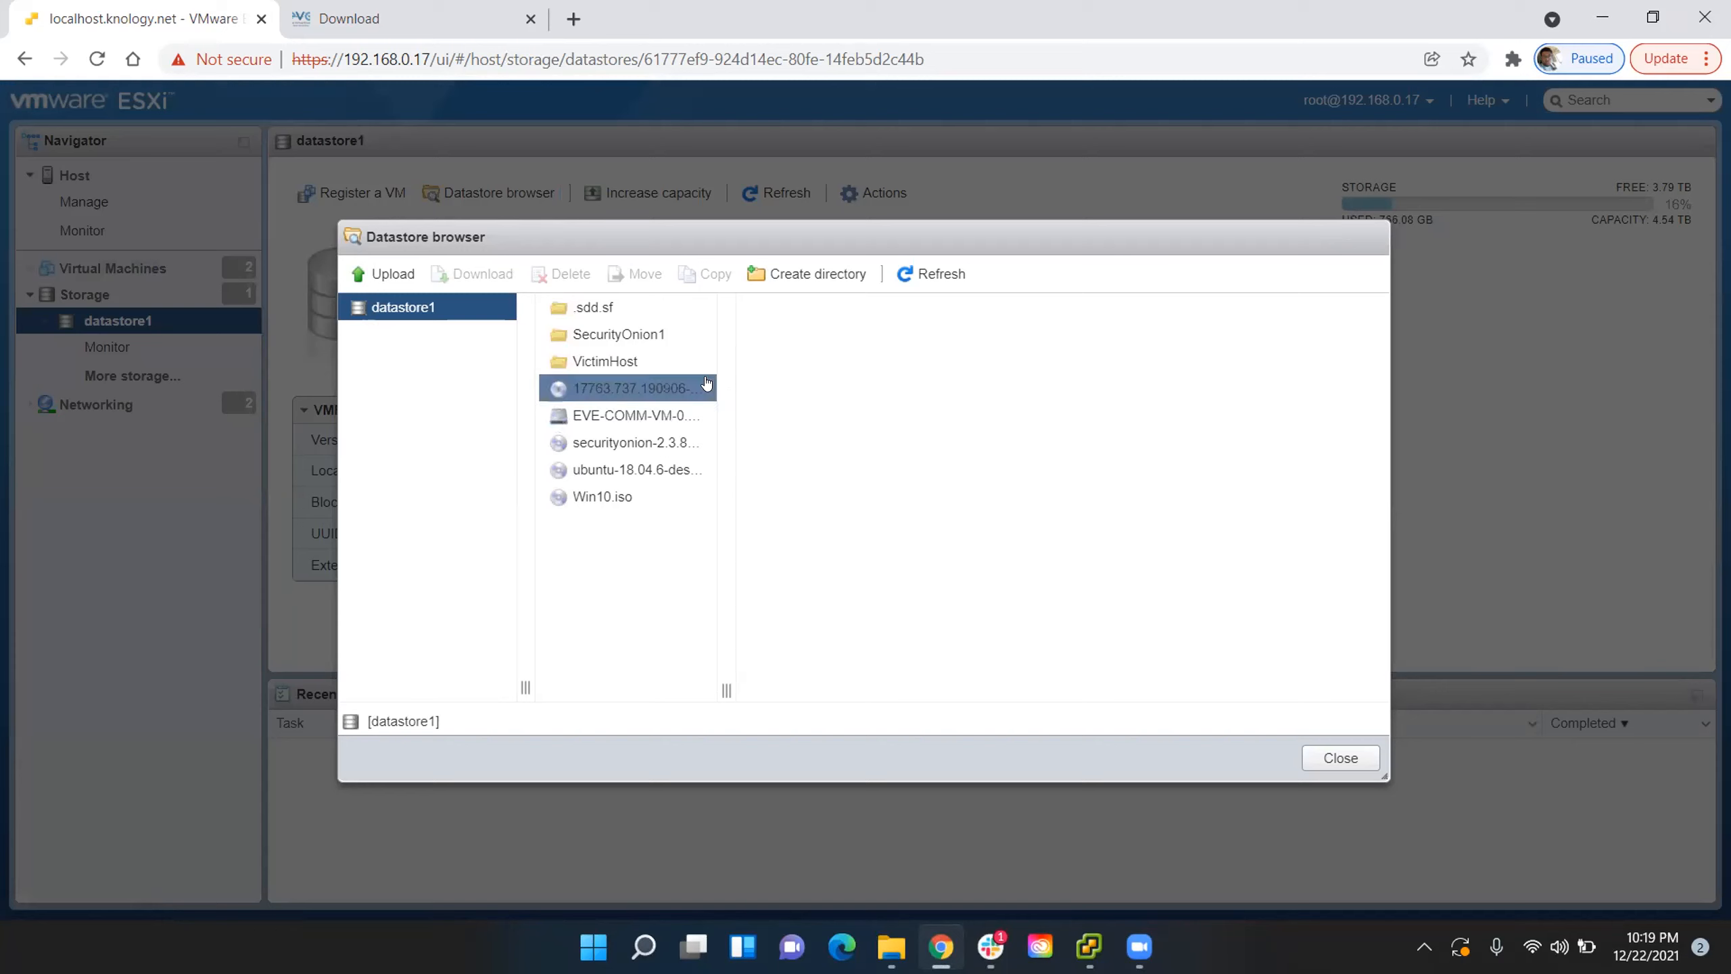
pyautogui.click(648, 413)
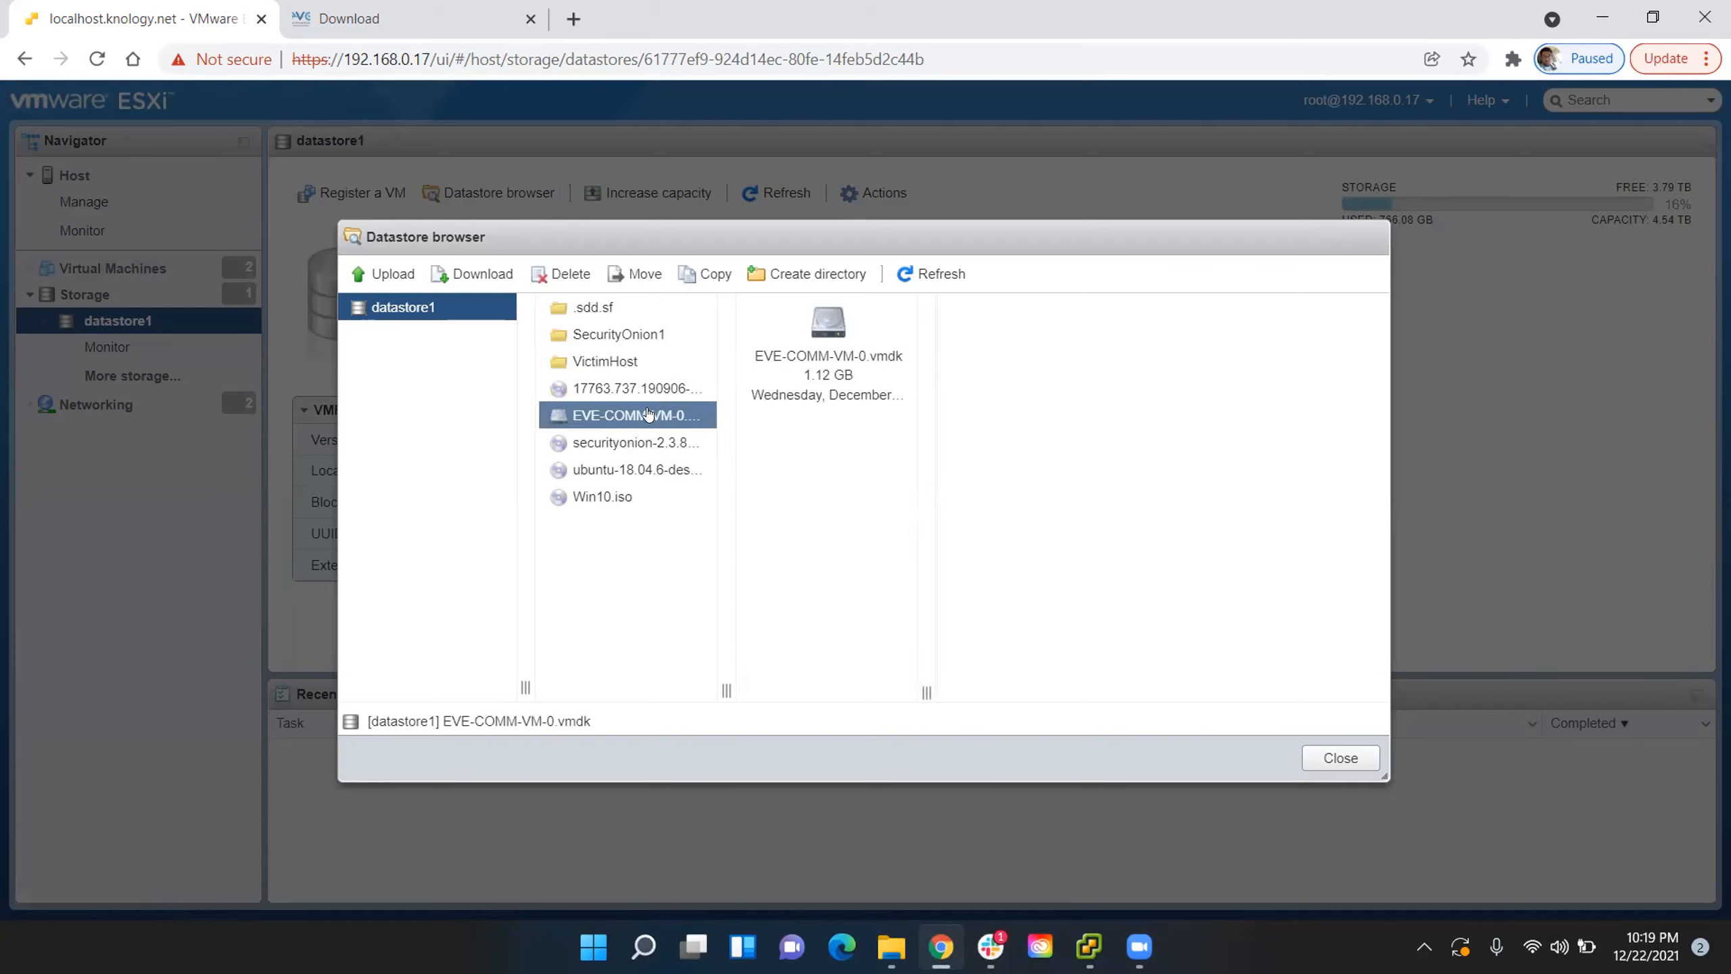
pyautogui.rightClick(648, 413)
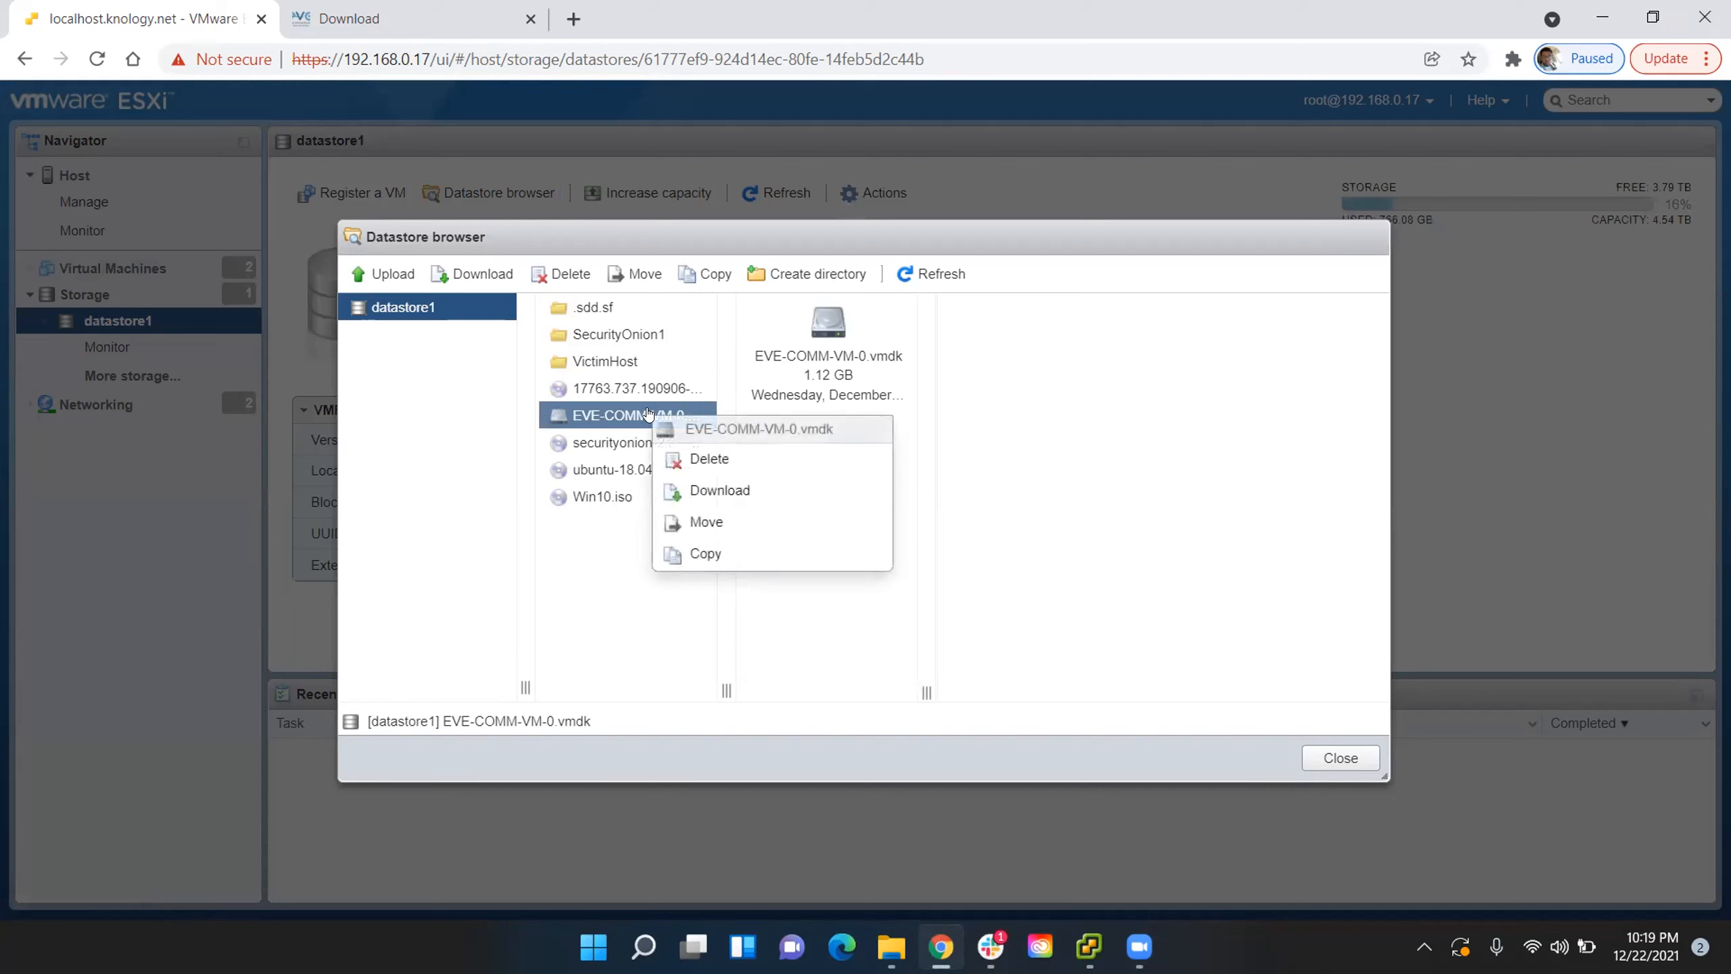
pyautogui.click(723, 459)
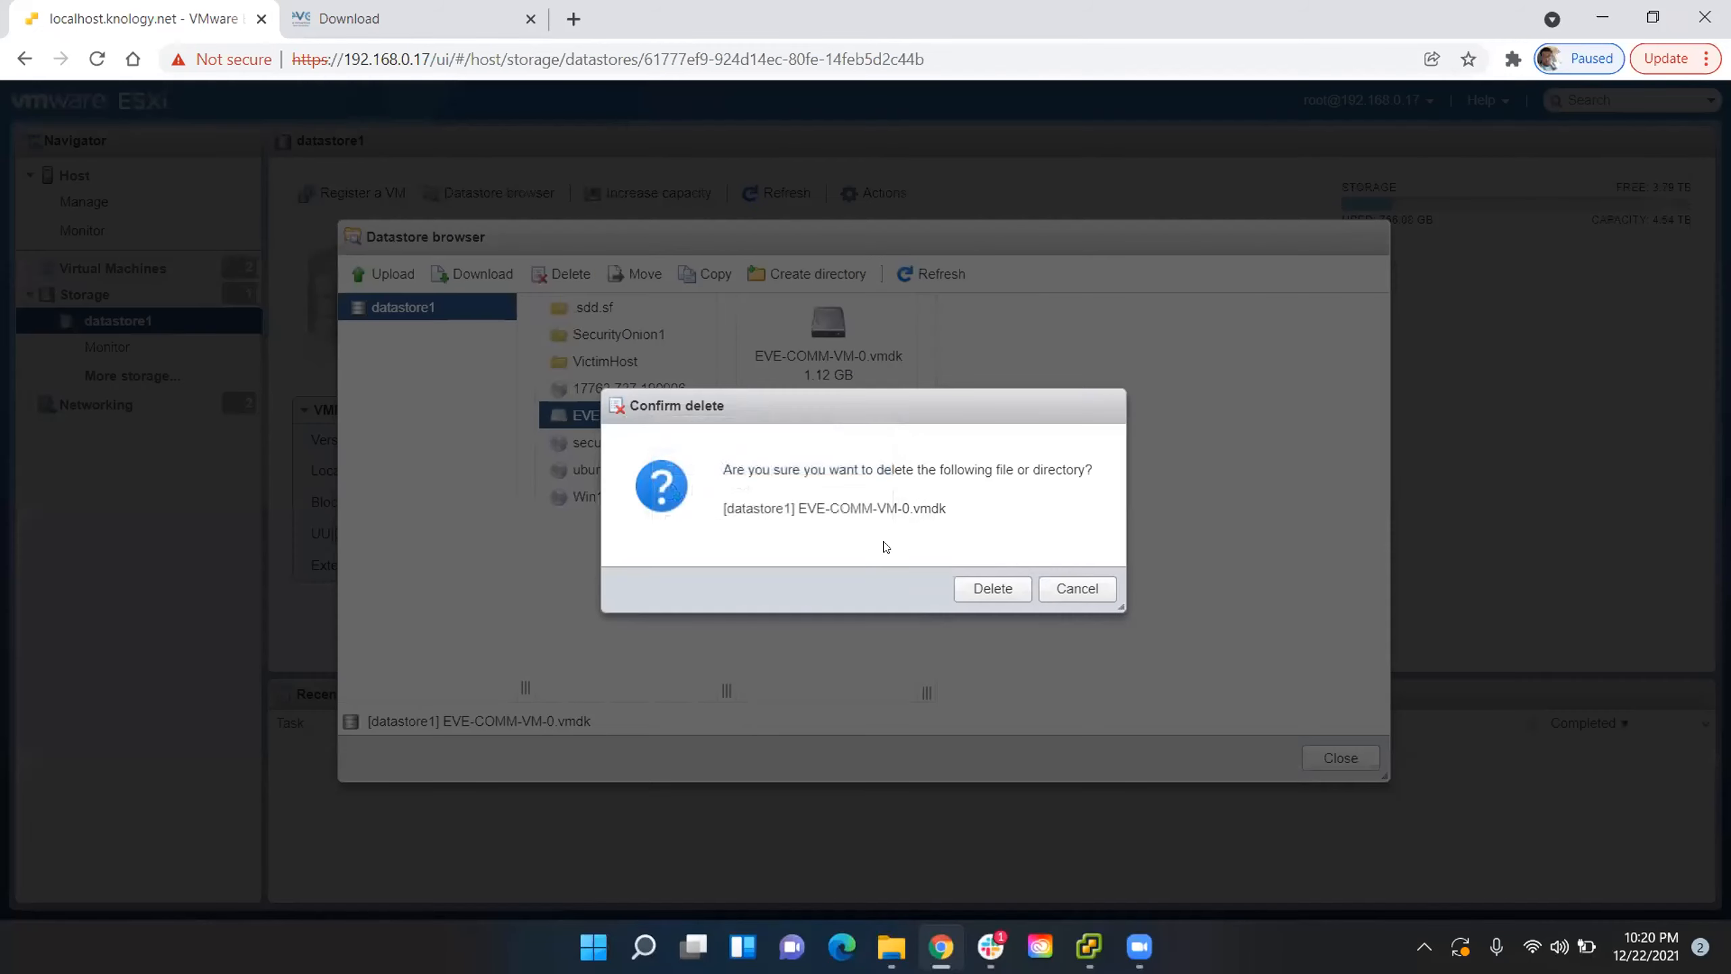
pyautogui.click(990, 587)
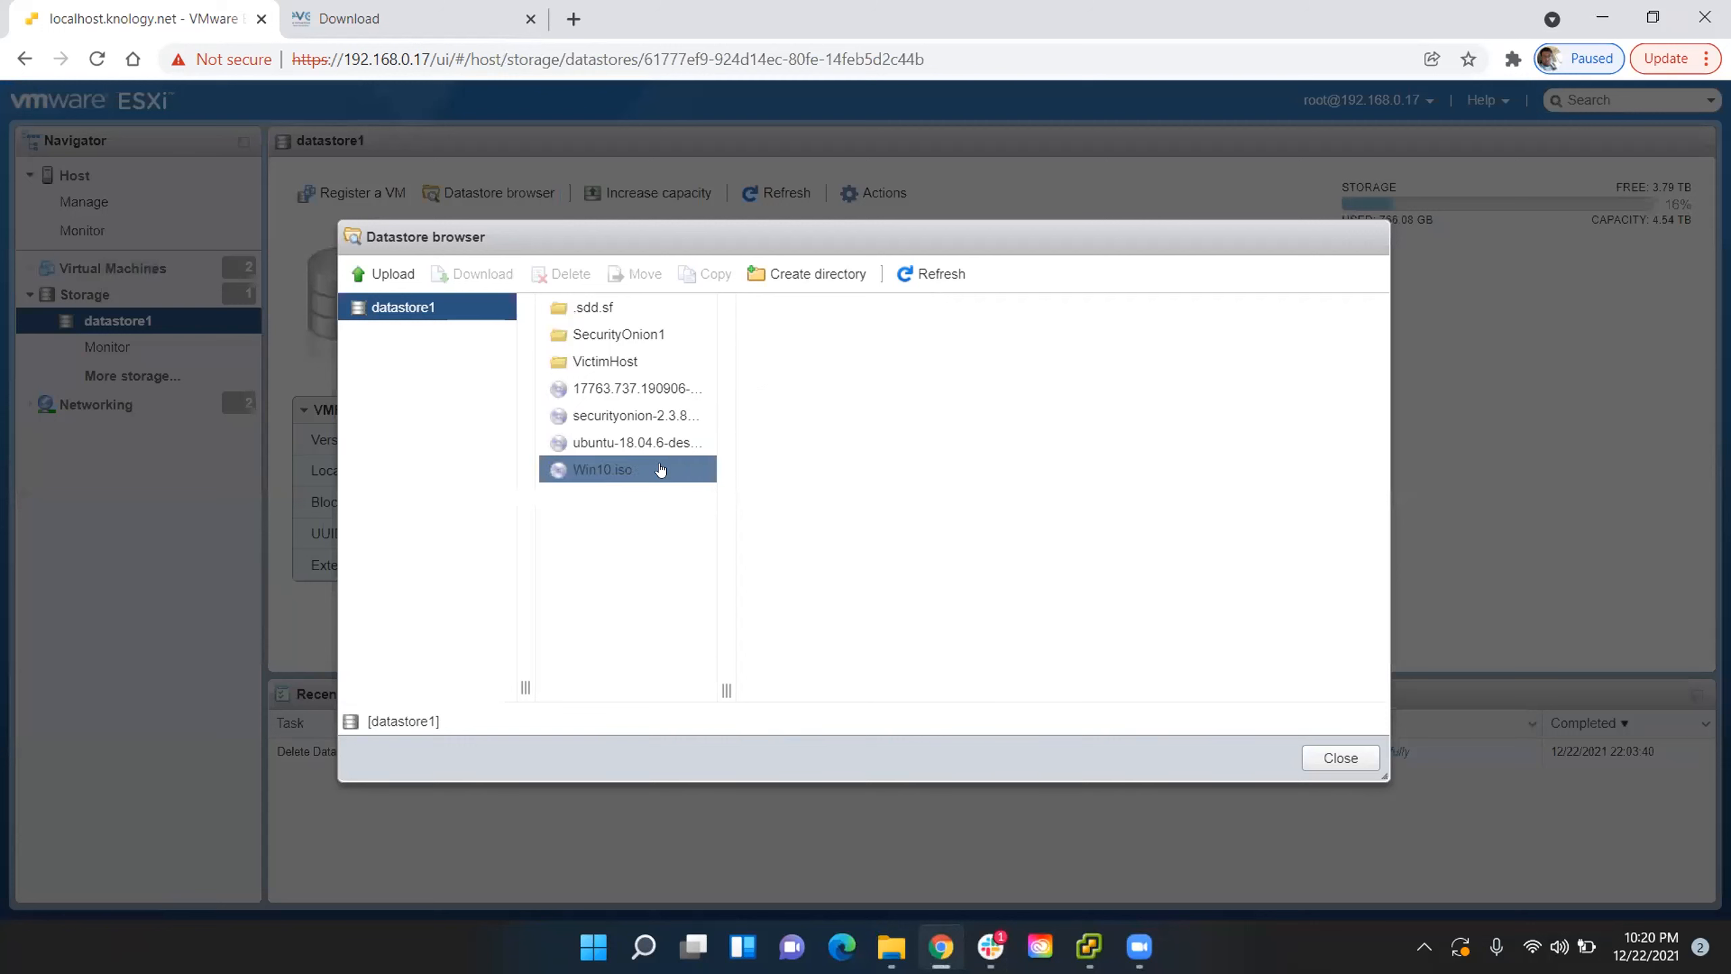
# - Switch to Slack, download EVE-20171007.iso from the resources channel, and return to the ESXi datastore browser
pyautogui.click(991, 946)
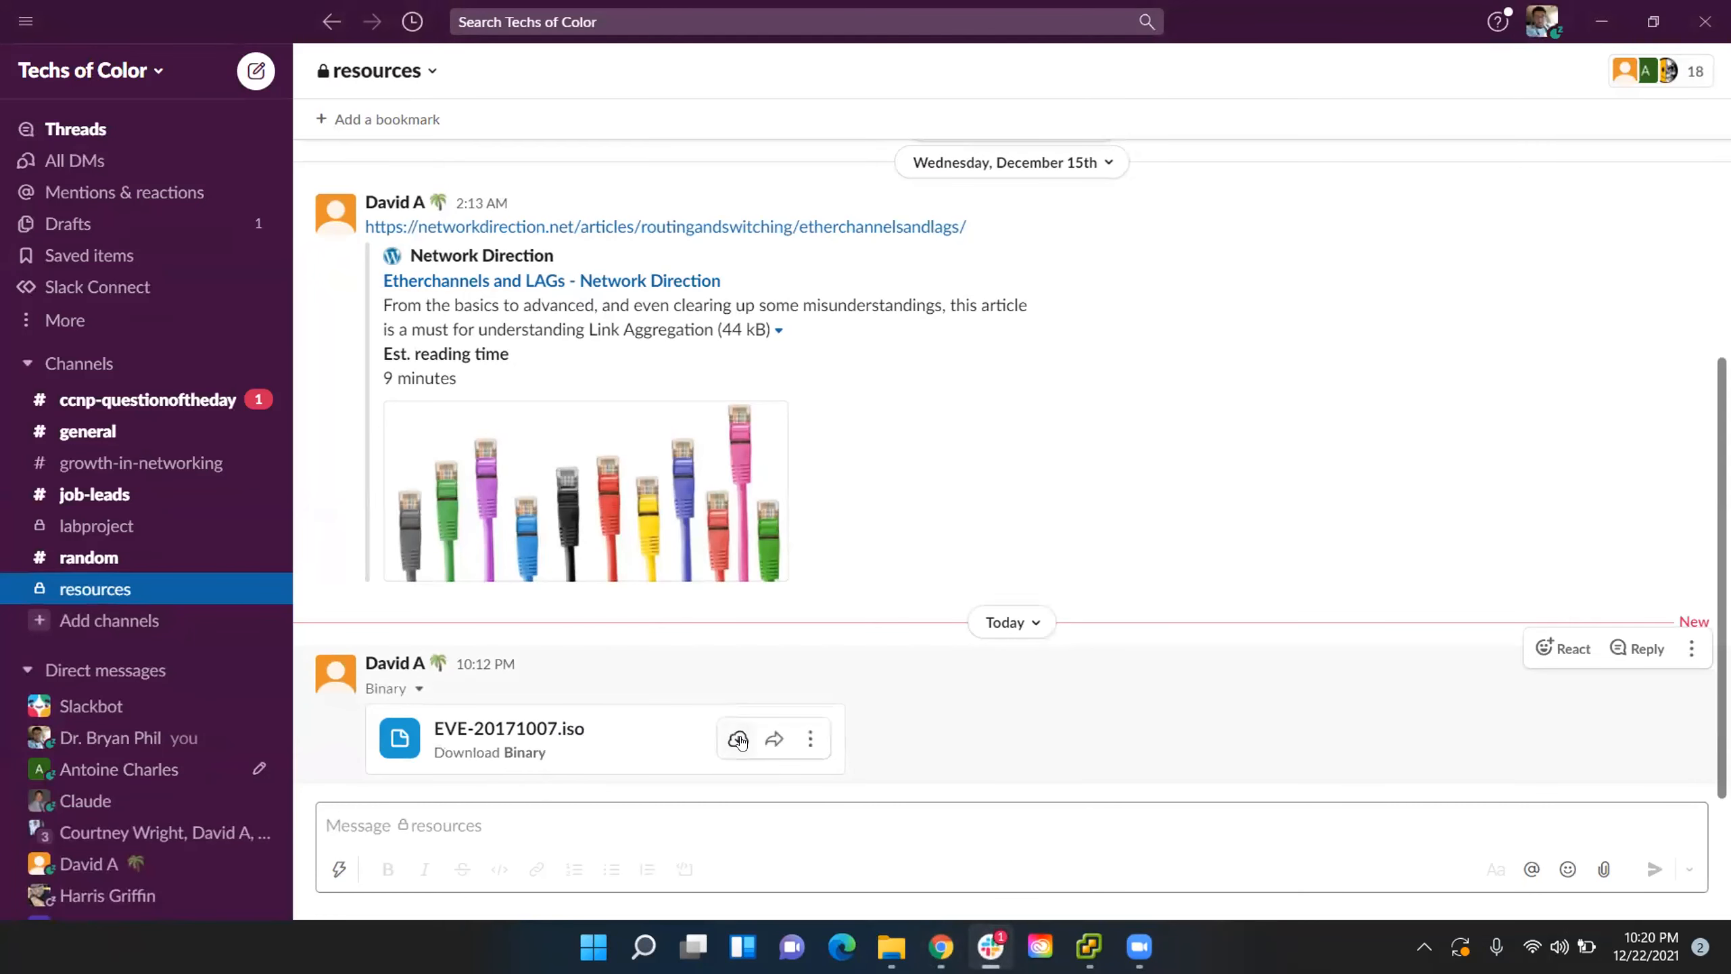
pyautogui.click(739, 739)
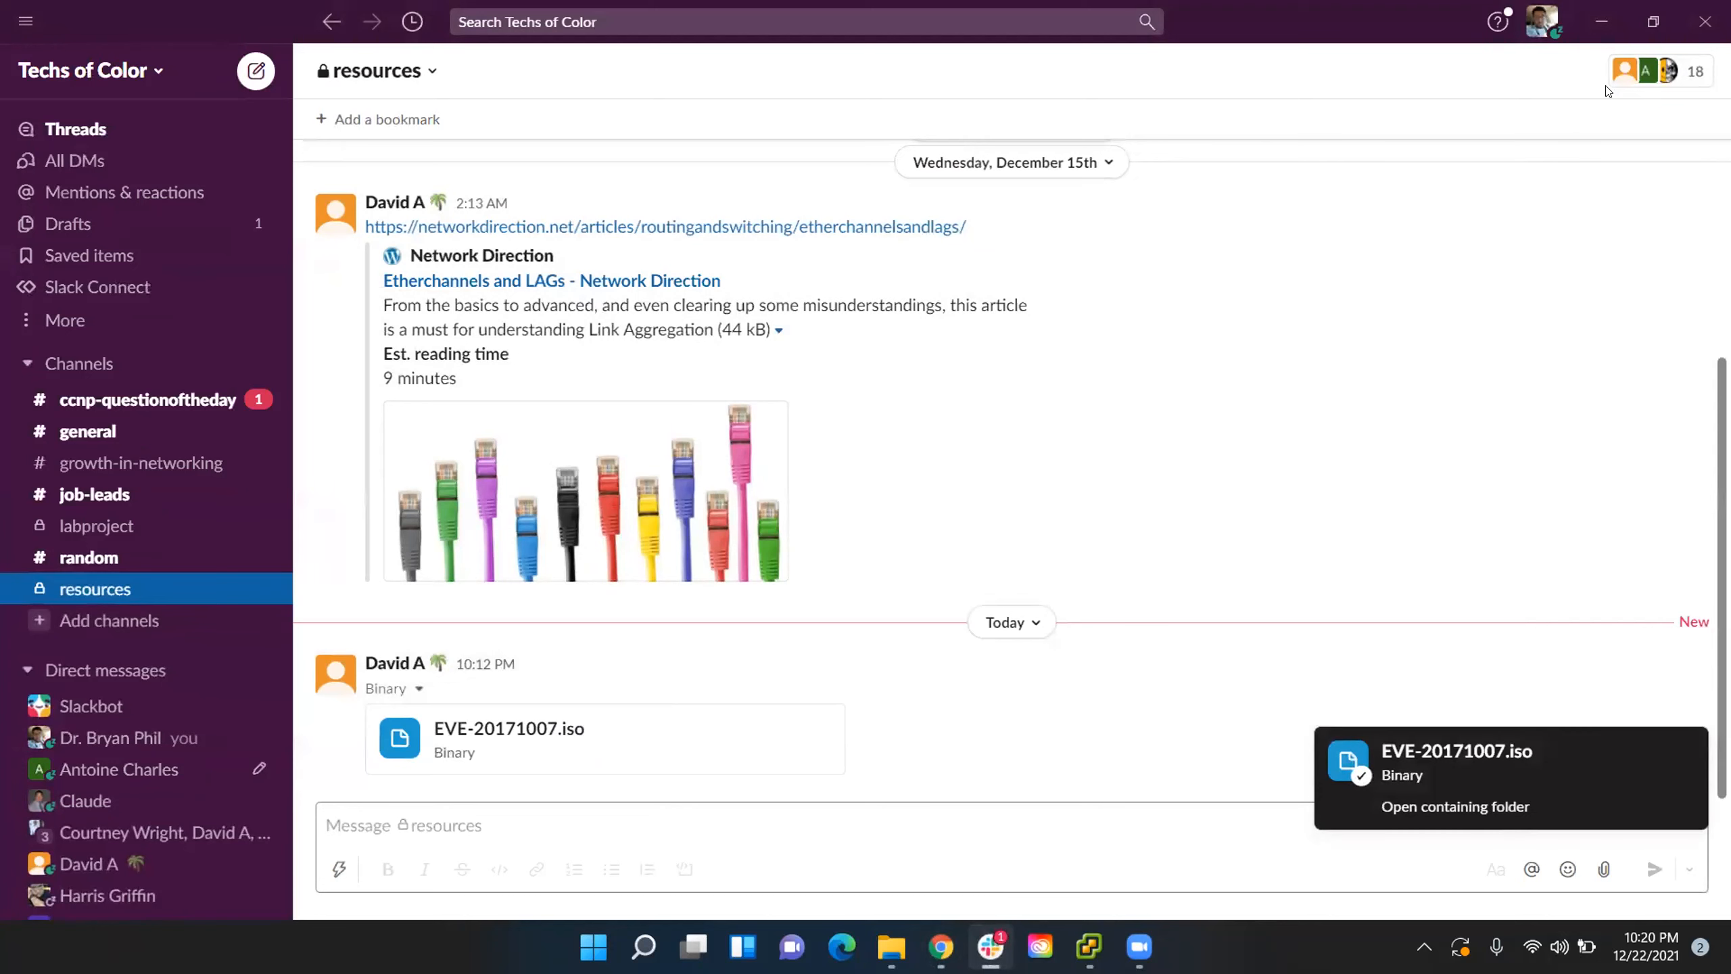
pyautogui.click(1601, 26)
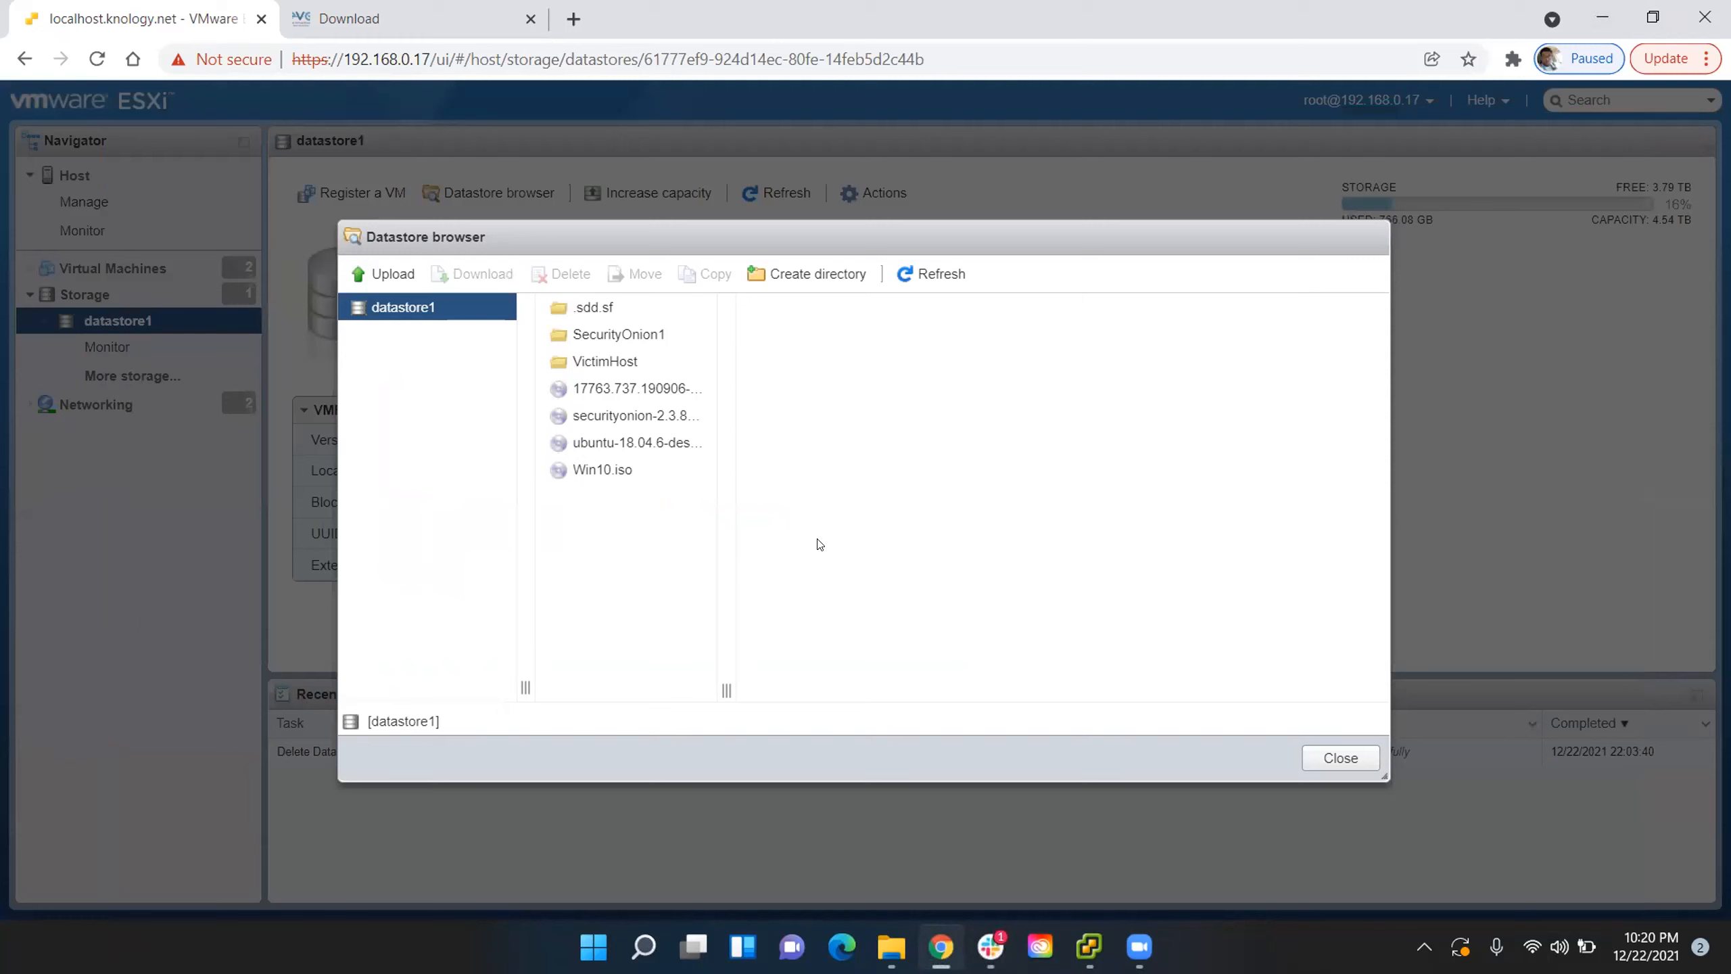
# - Upload EVE-20171007.iso from the Downloads folder to datastore1 and close the datastore browser
pyautogui.click(403, 273)
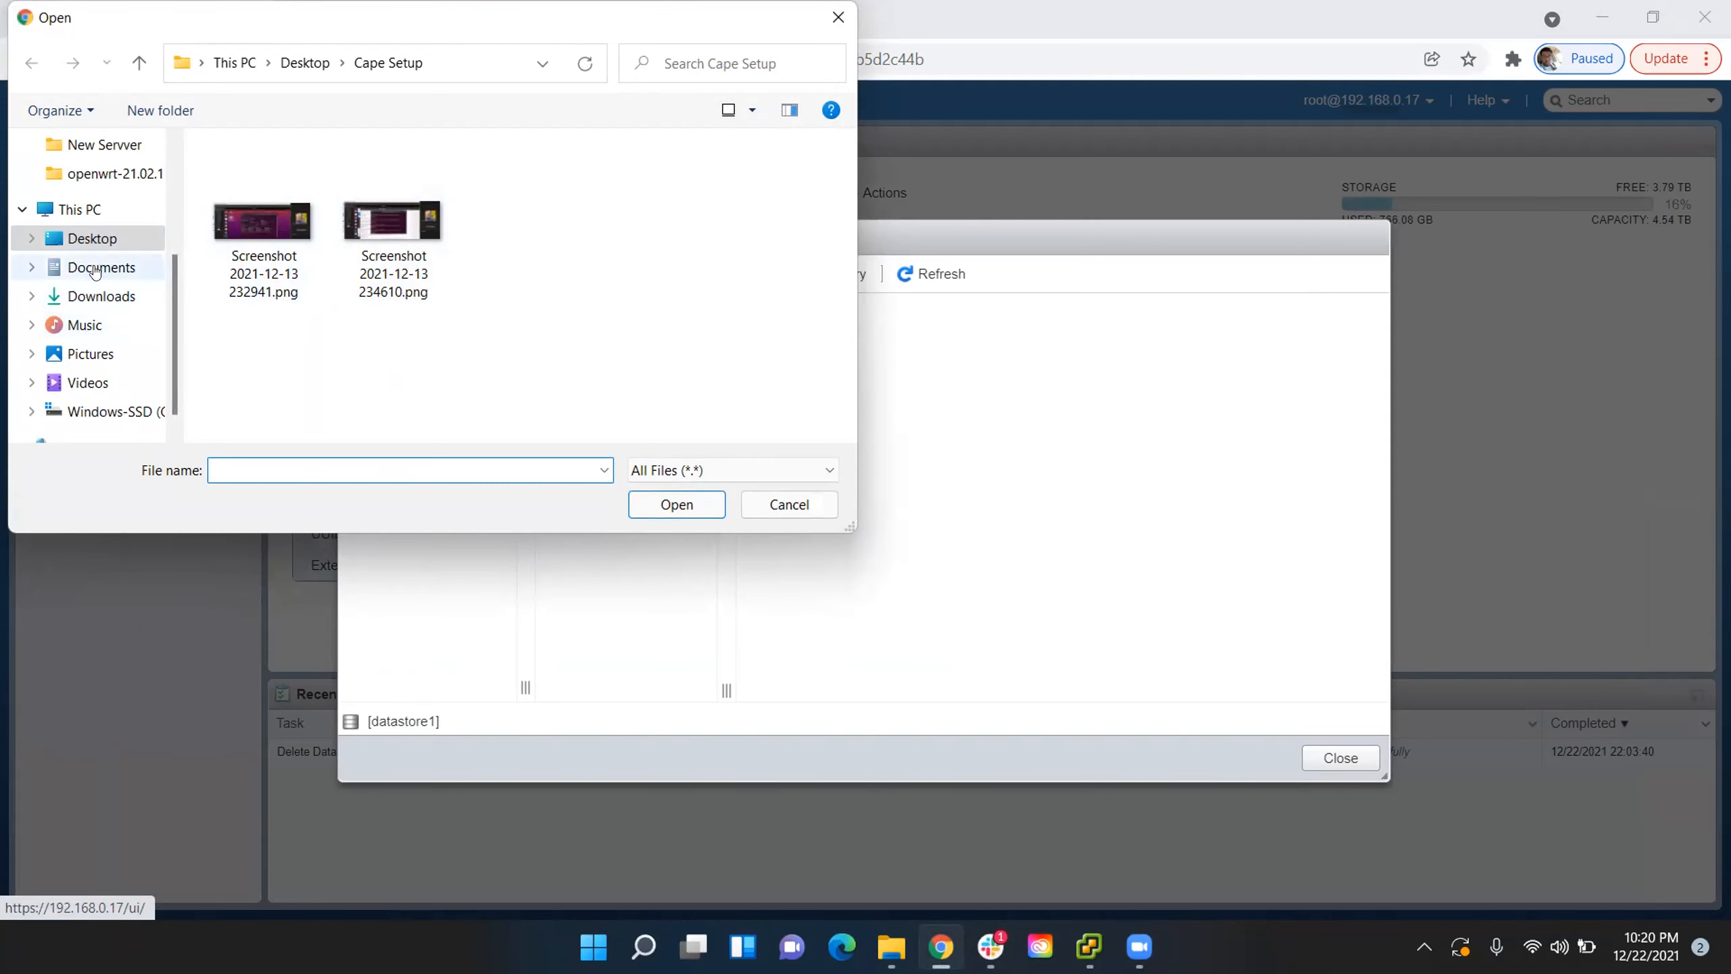
pyautogui.click(98, 296)
pyautogui.click(297, 209)
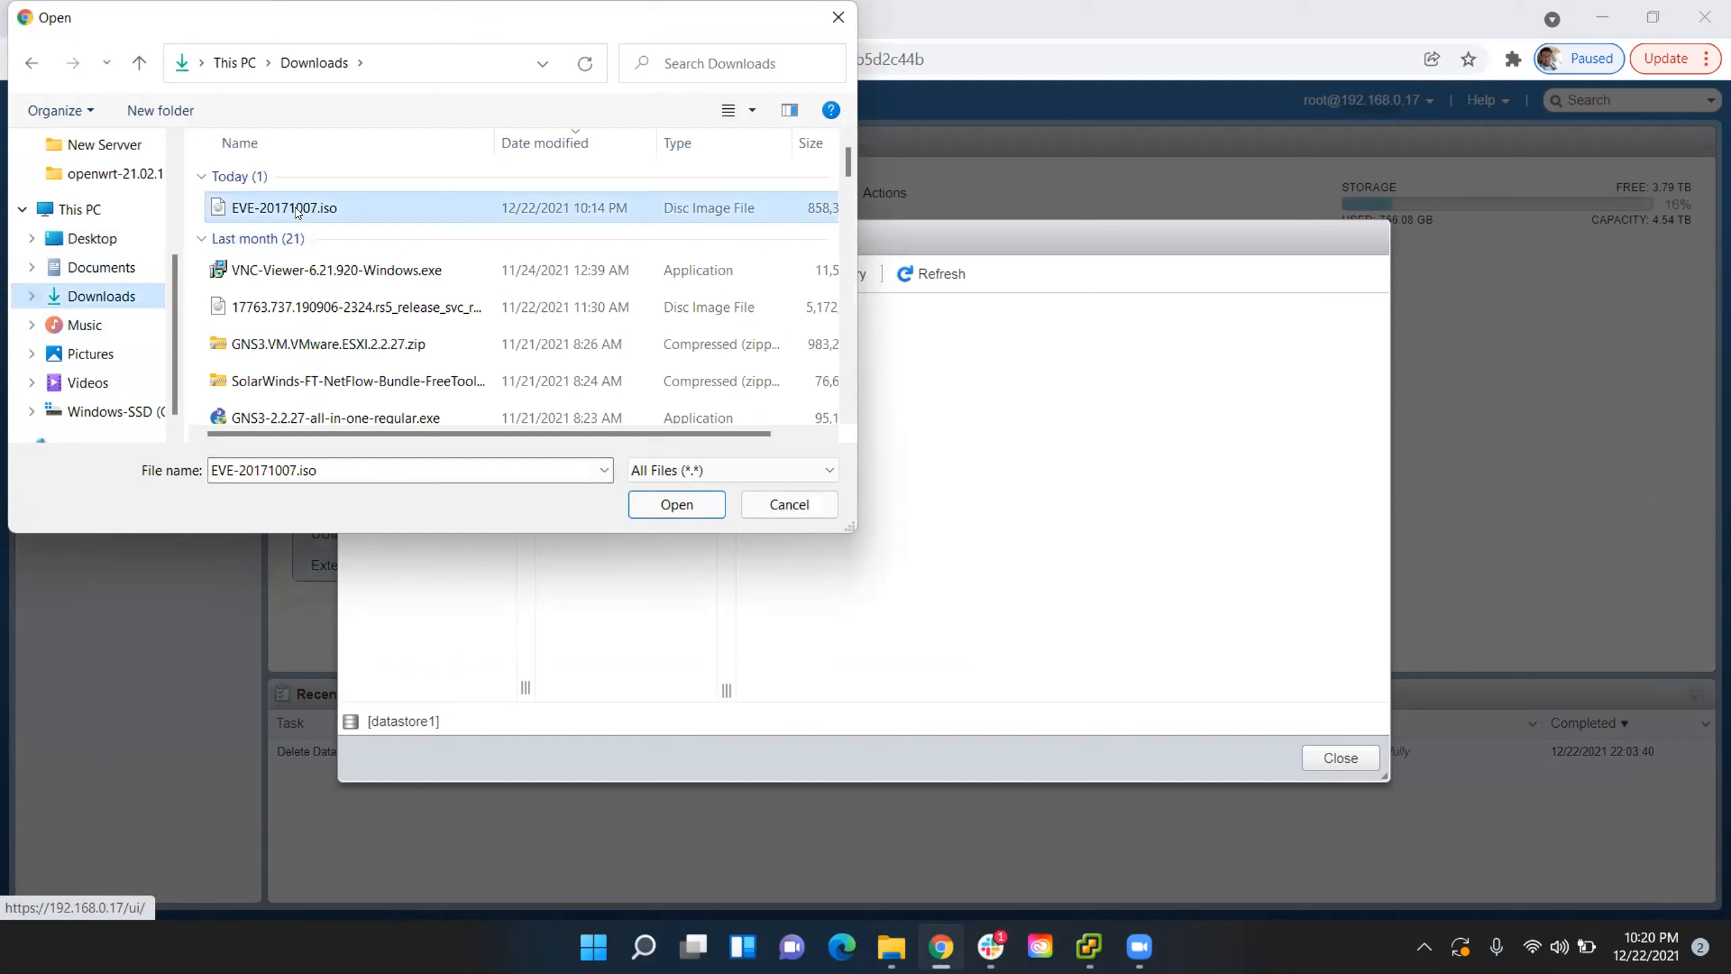
pyautogui.click(695, 508)
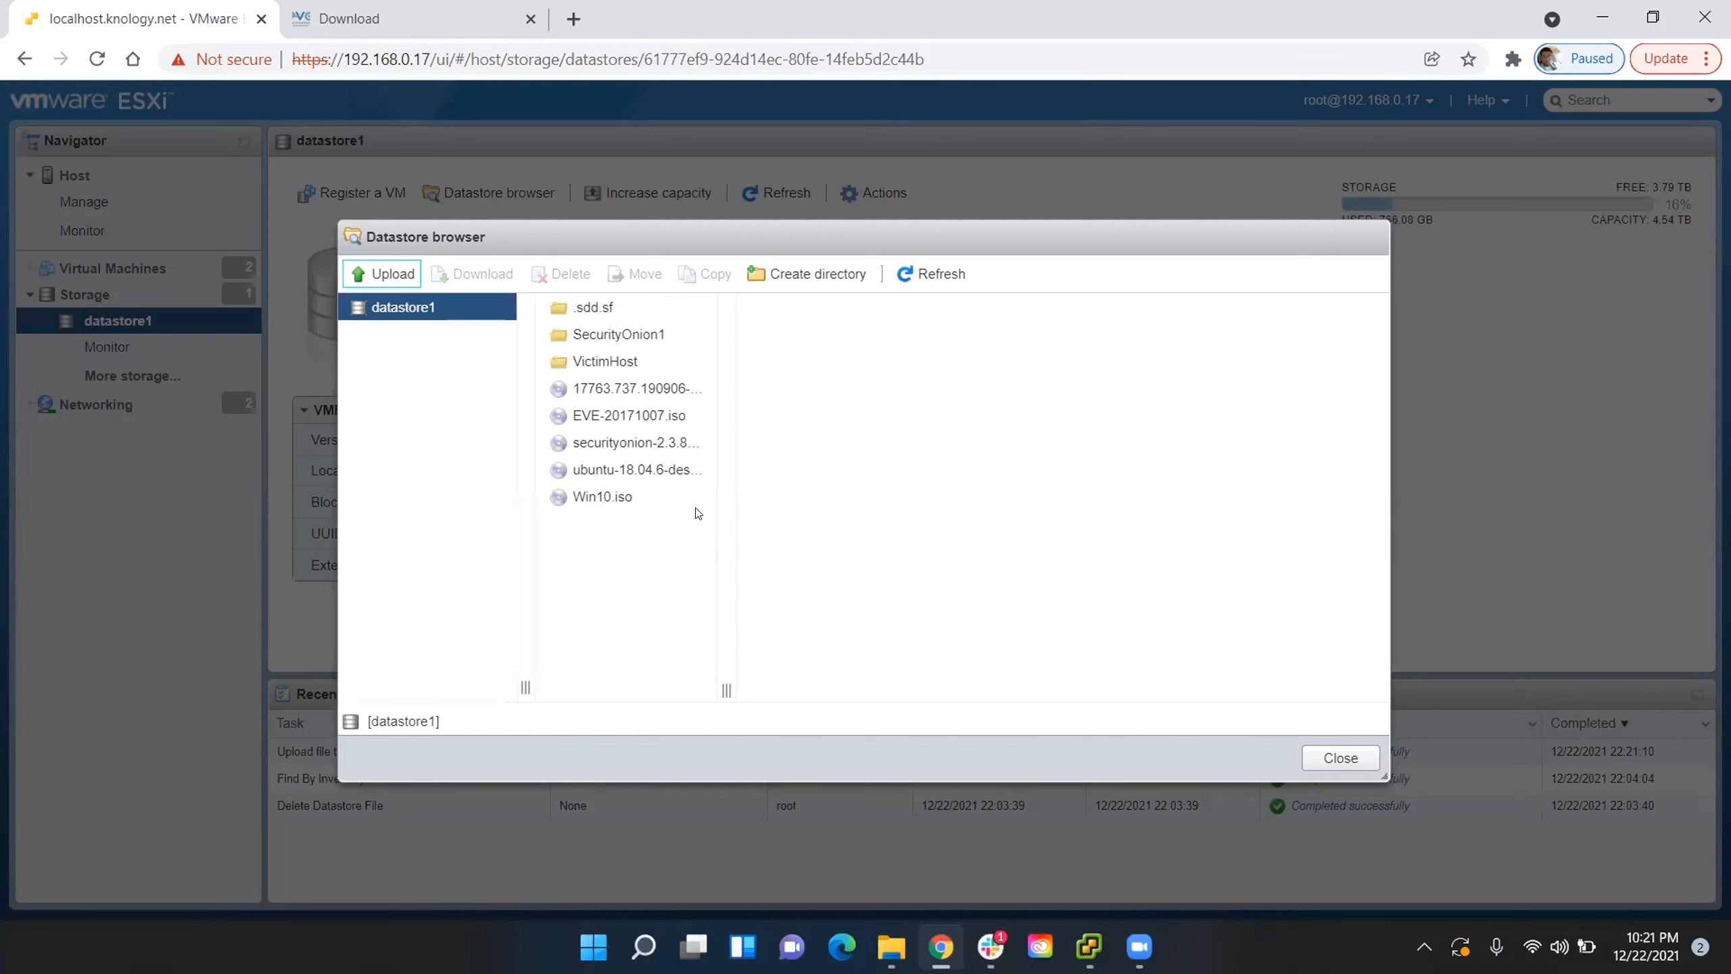
pyautogui.click(1334, 757)
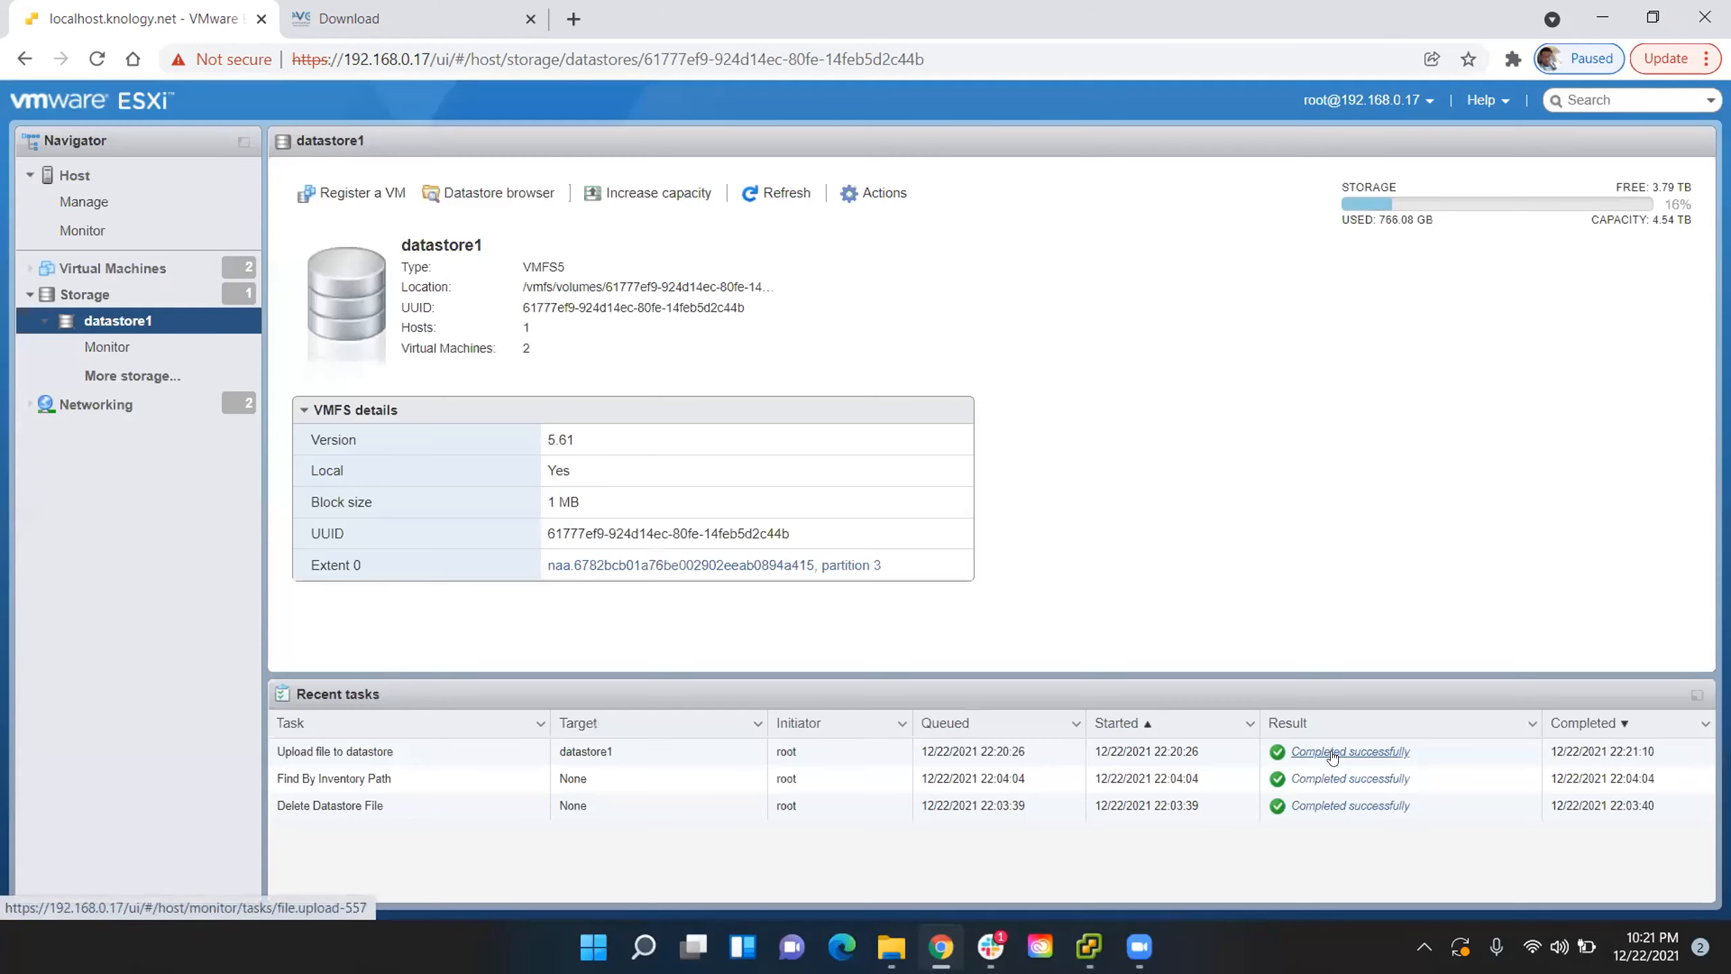
# - Start creating a new virtual machine and name it EVE-COMM-VM
pyautogui.click(152, 270)
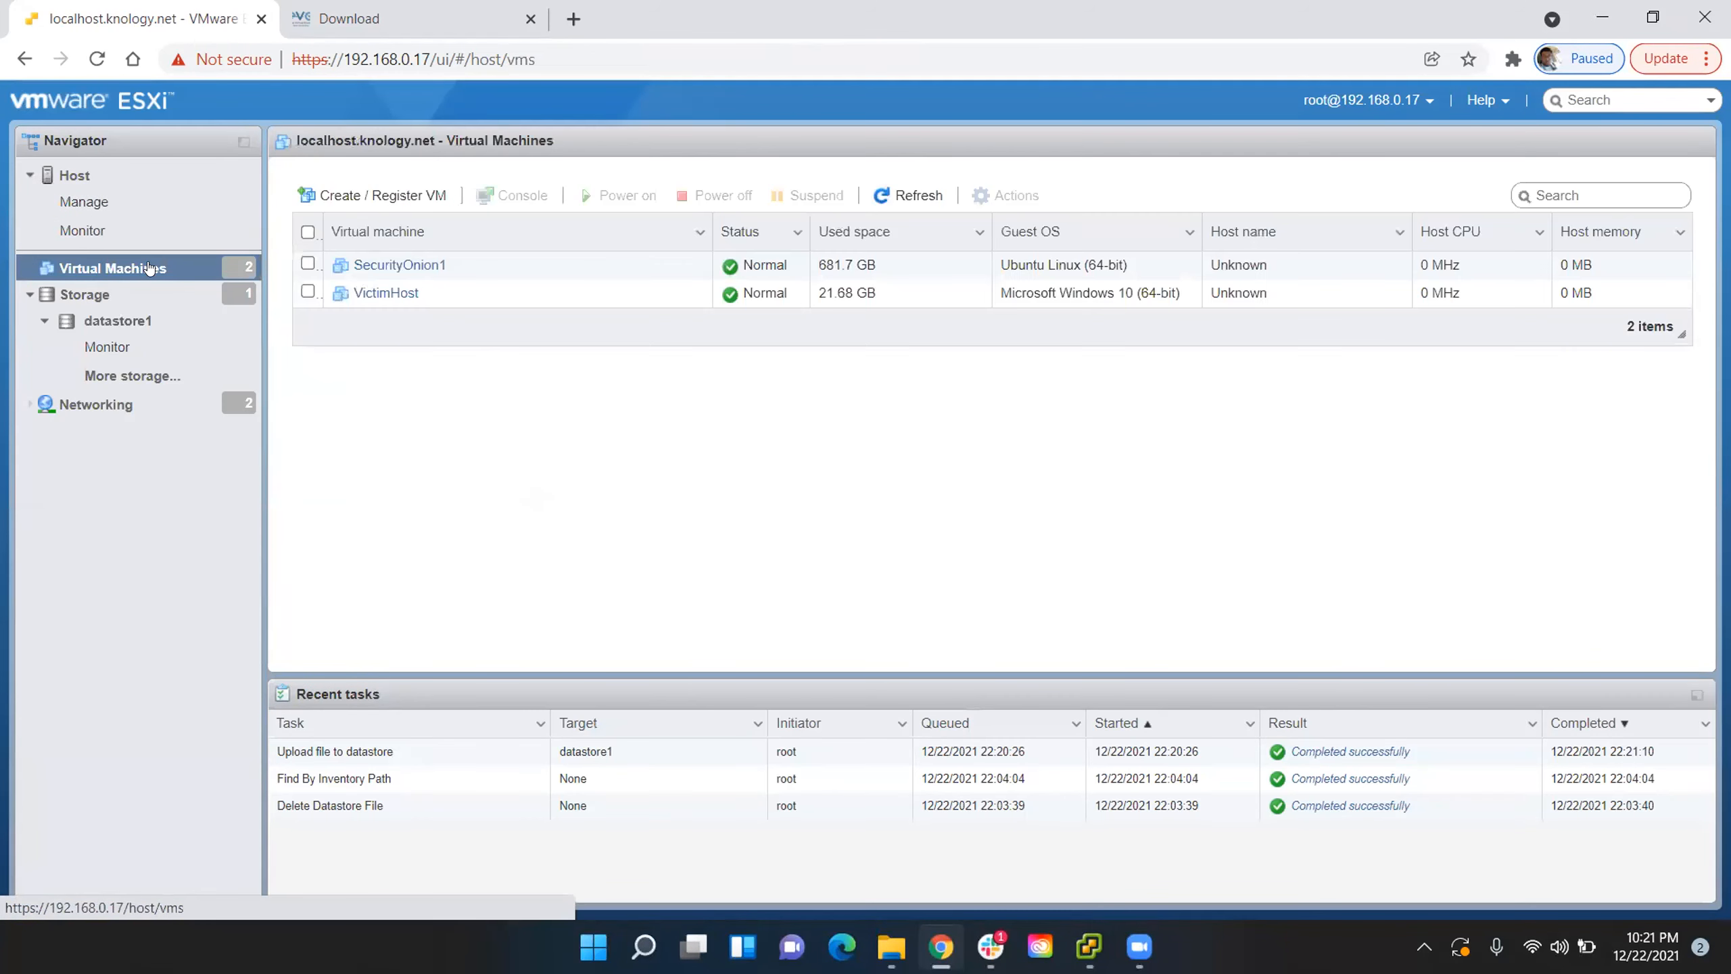
pyautogui.click(385, 195)
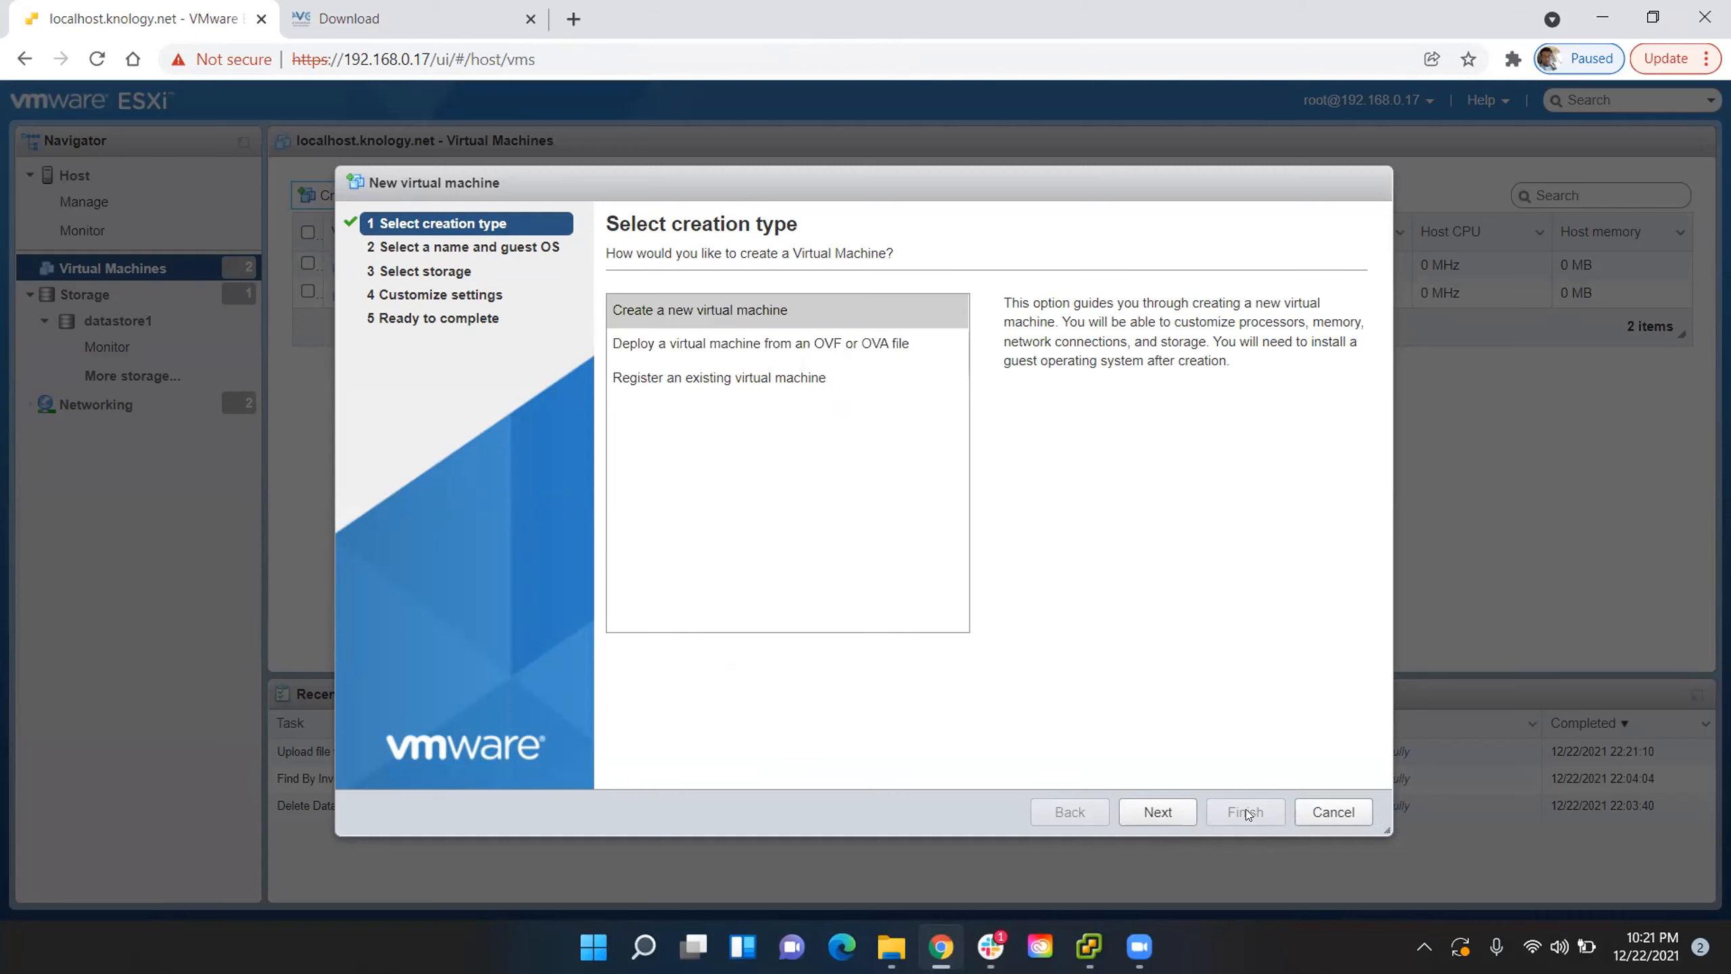
pyautogui.click(1180, 819)
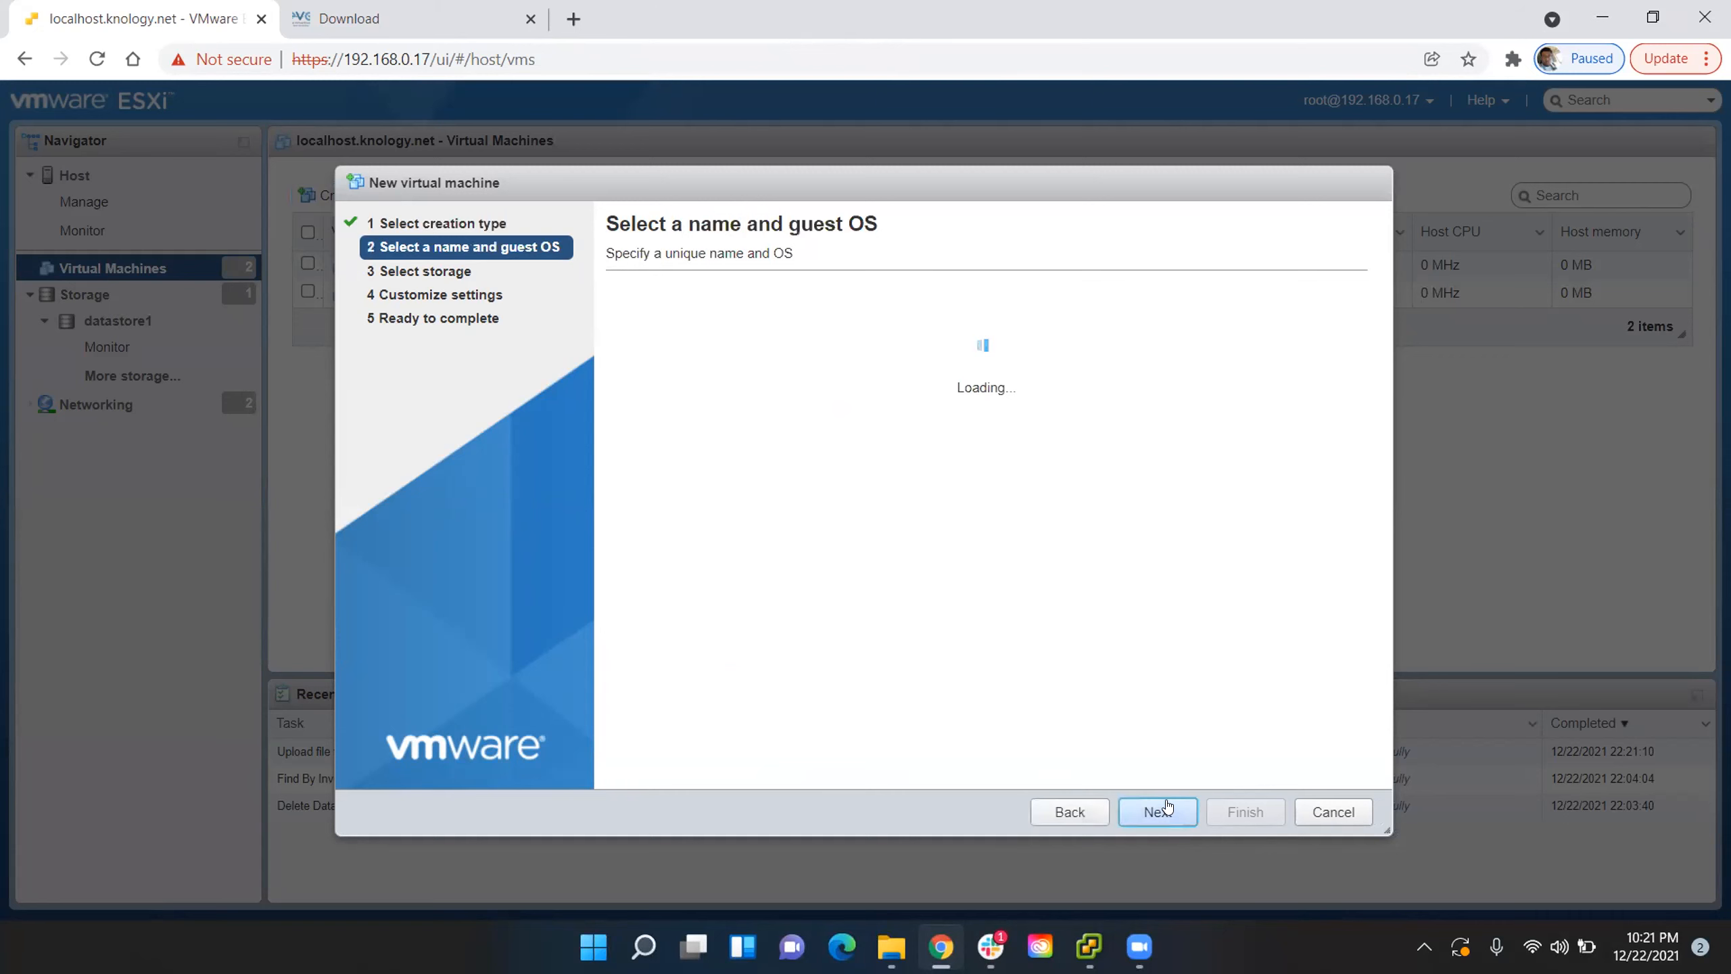
pyautogui.click(878, 340)
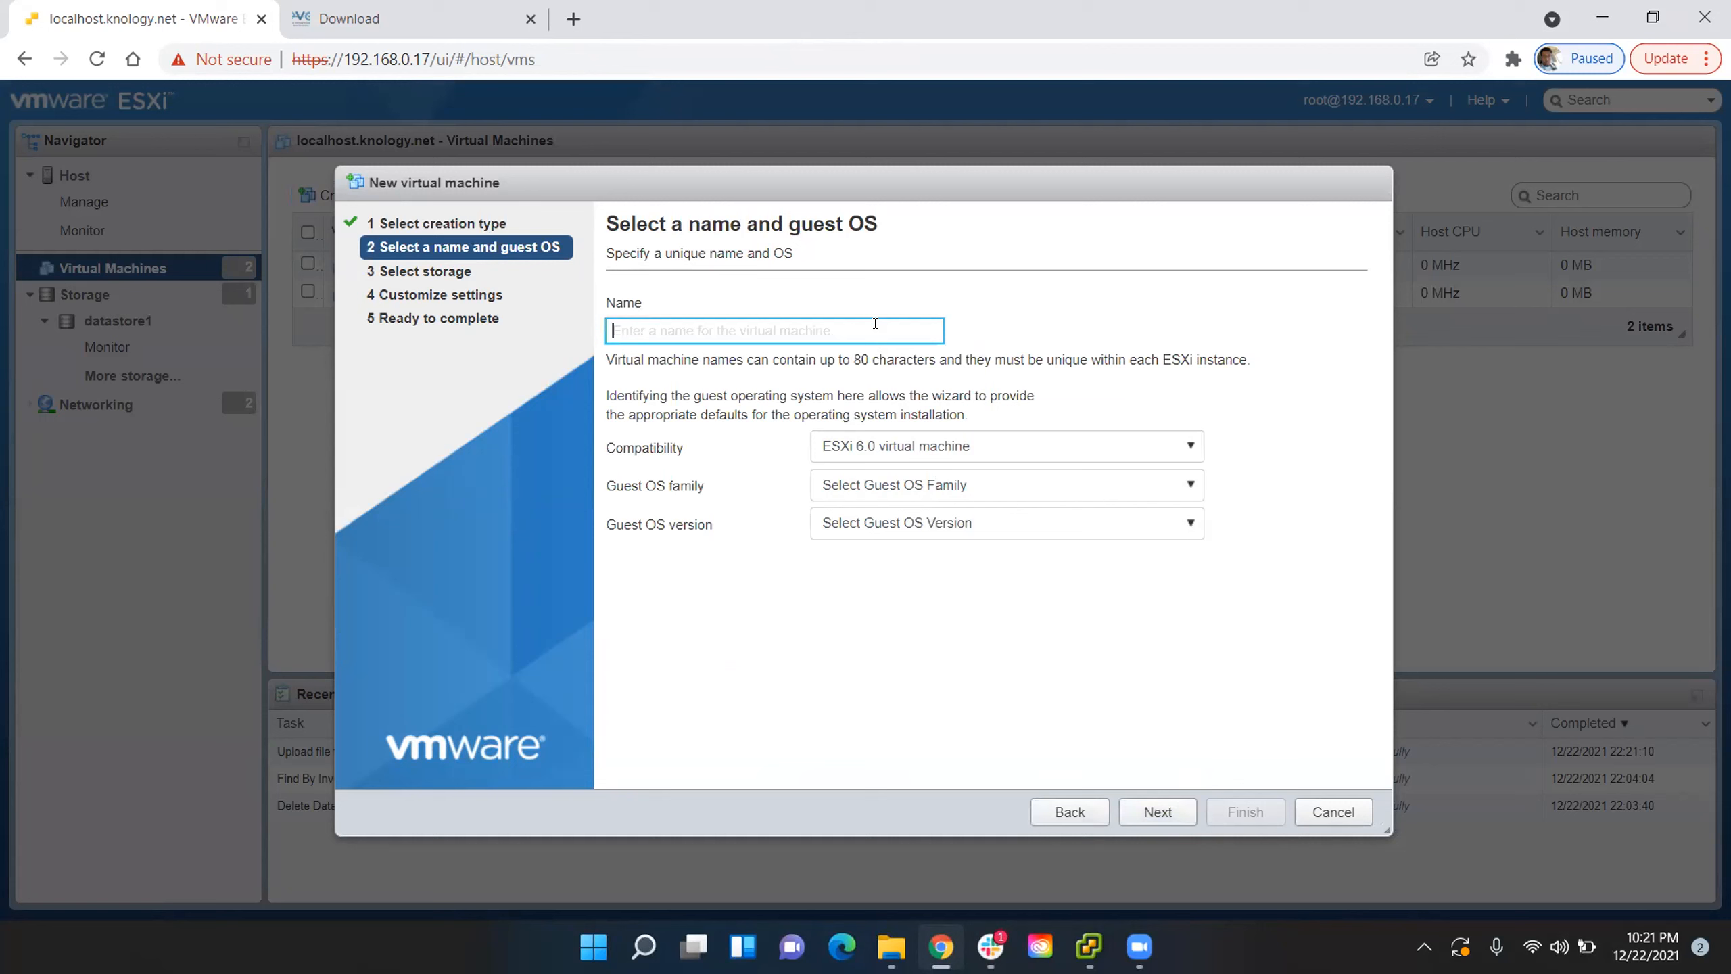
pyautogui.write('EV')
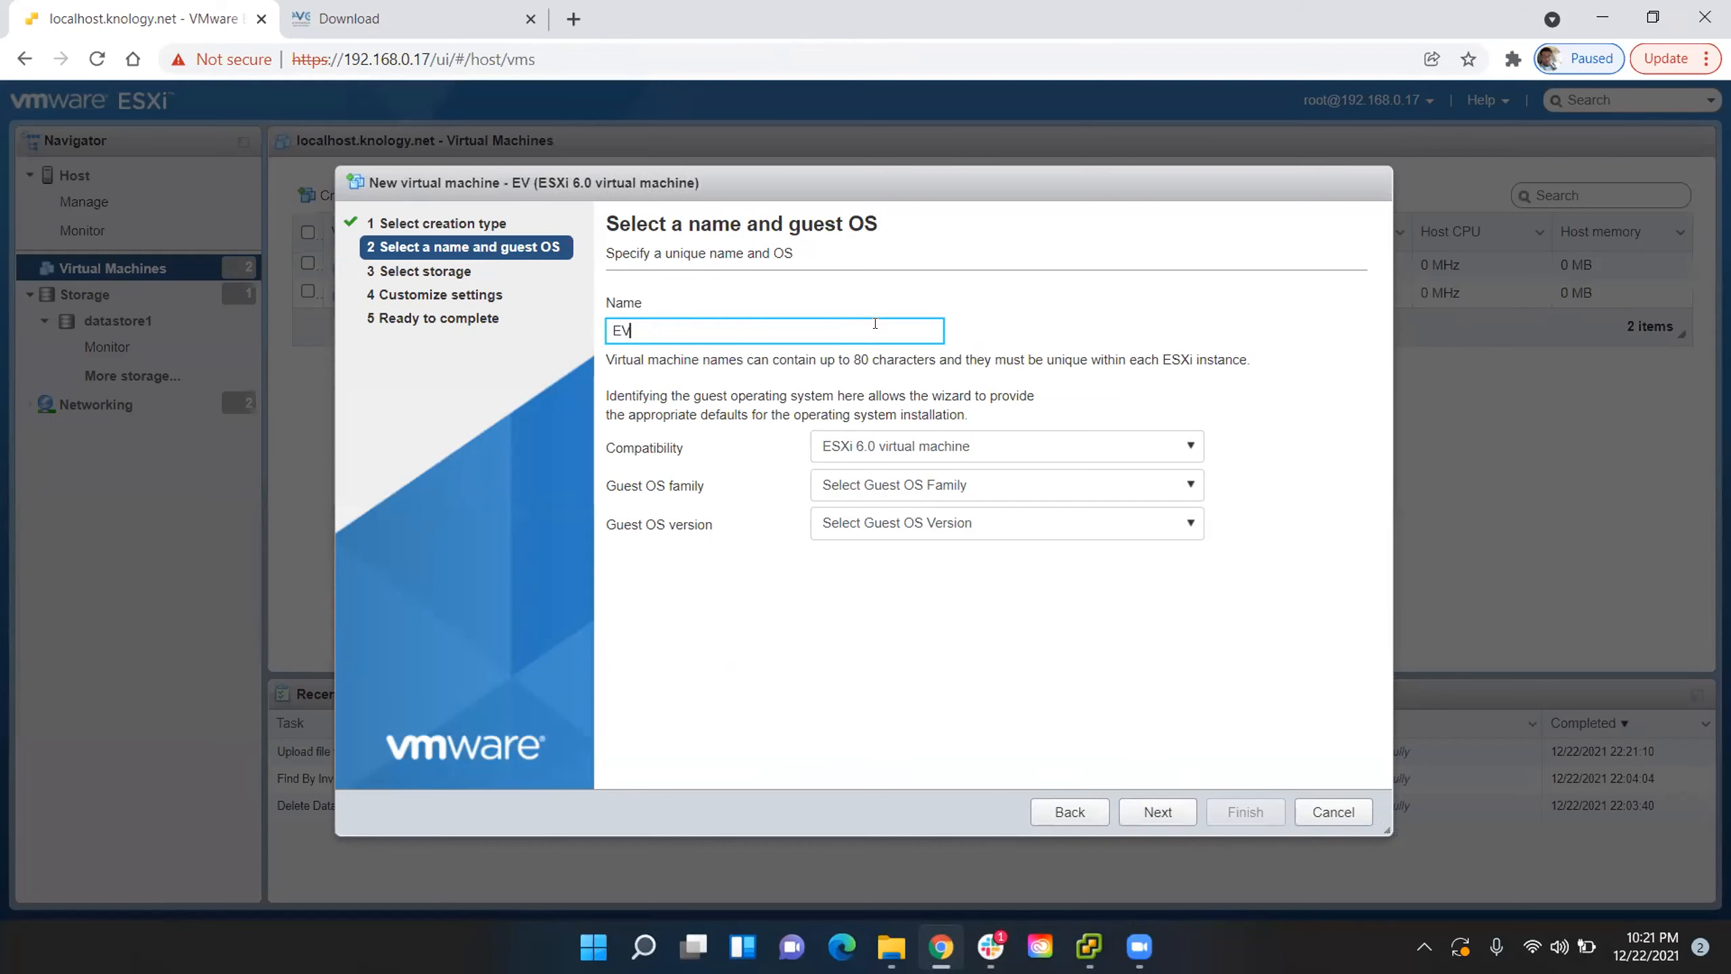
pyautogui.write('E-')
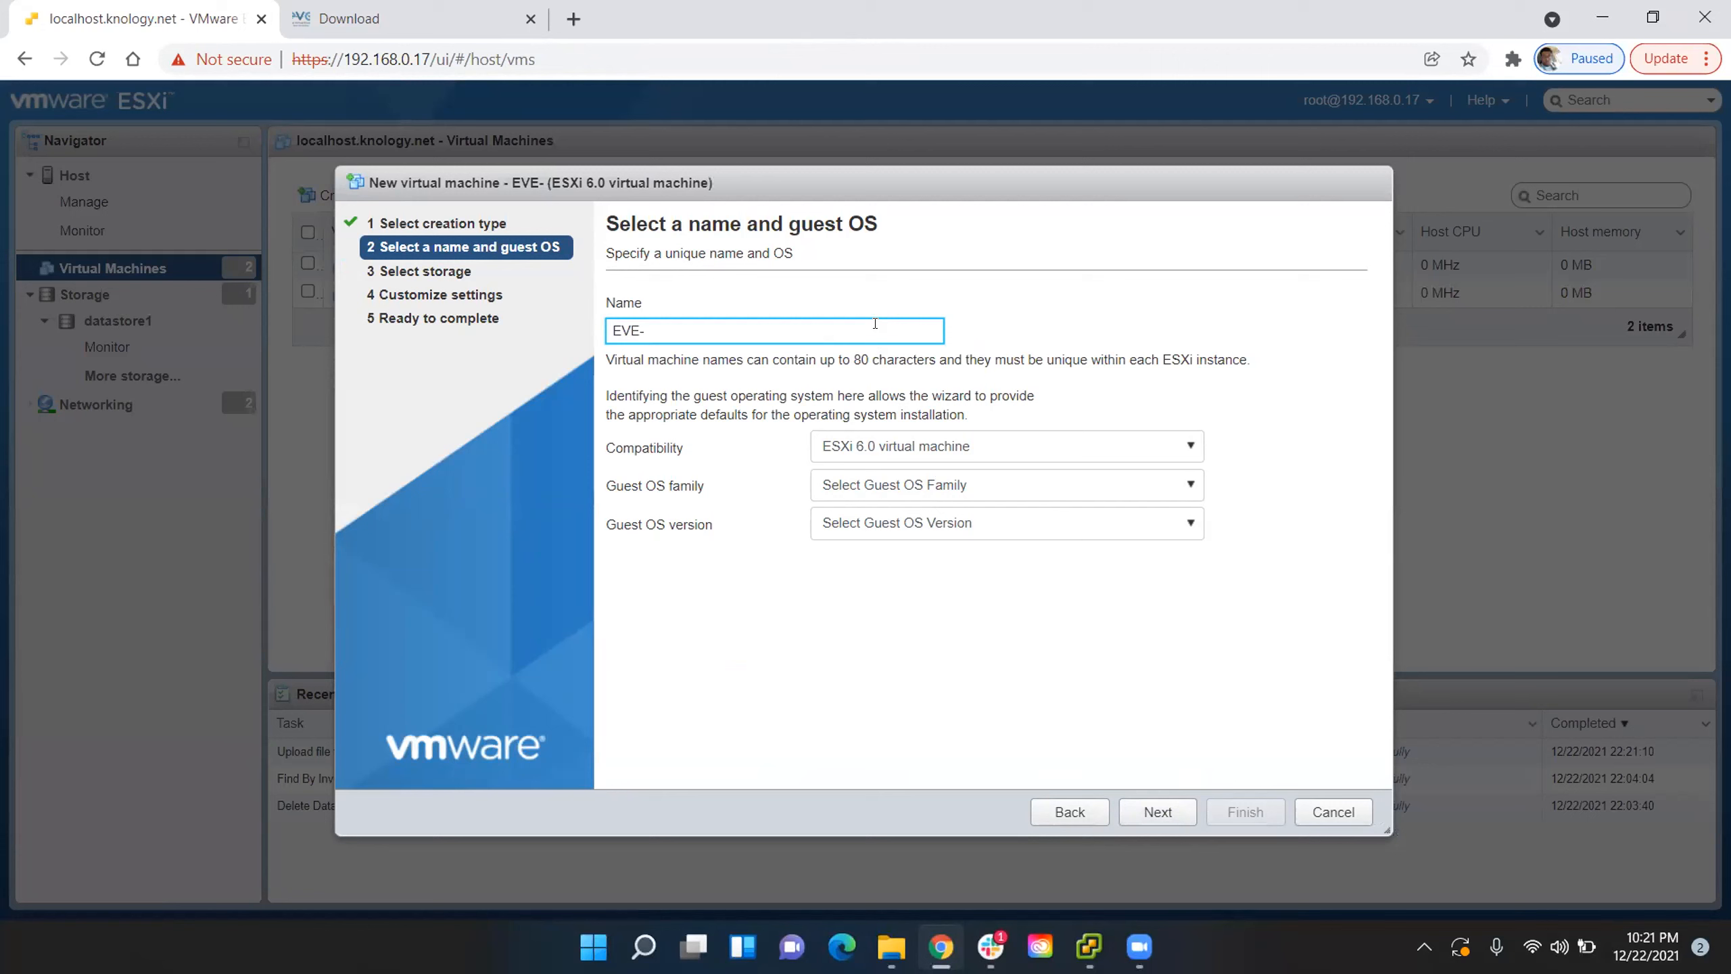
pyautogui.write('COMM')
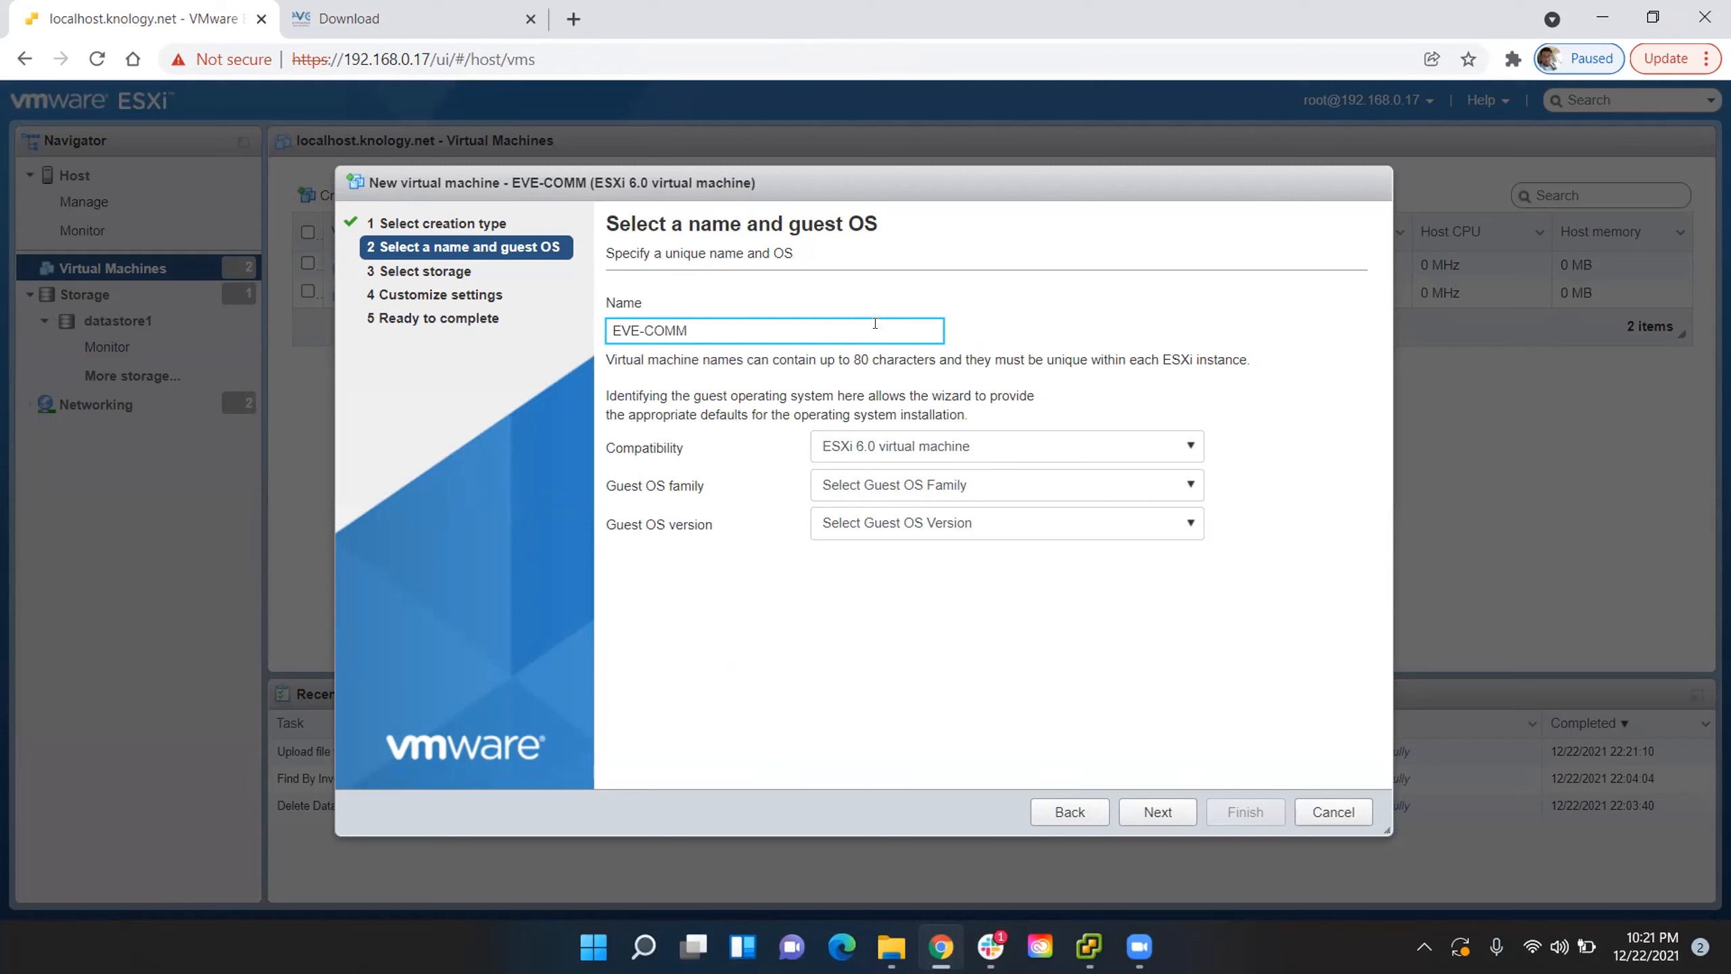
pyautogui.write('-VM')
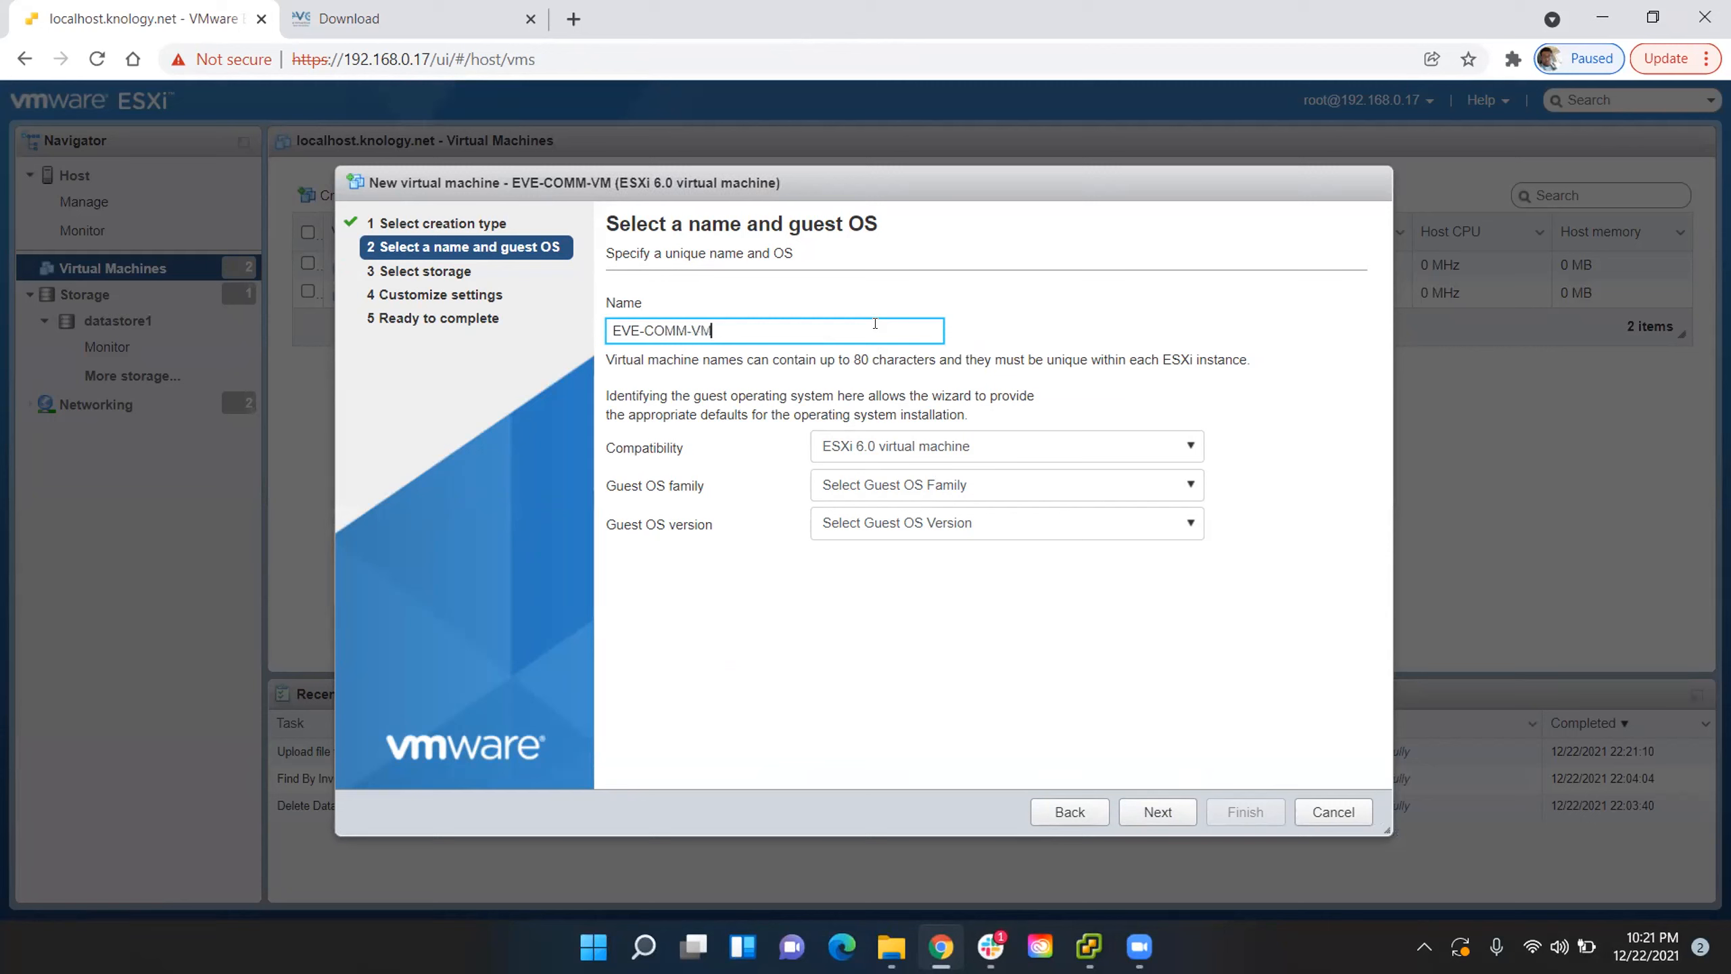
# - Set compatibility to ESXi 6.0 virtual machine, guest OS family to Linux and guest OS version to Ubuntu Linux (64-bit)
pyautogui.click(945, 452)
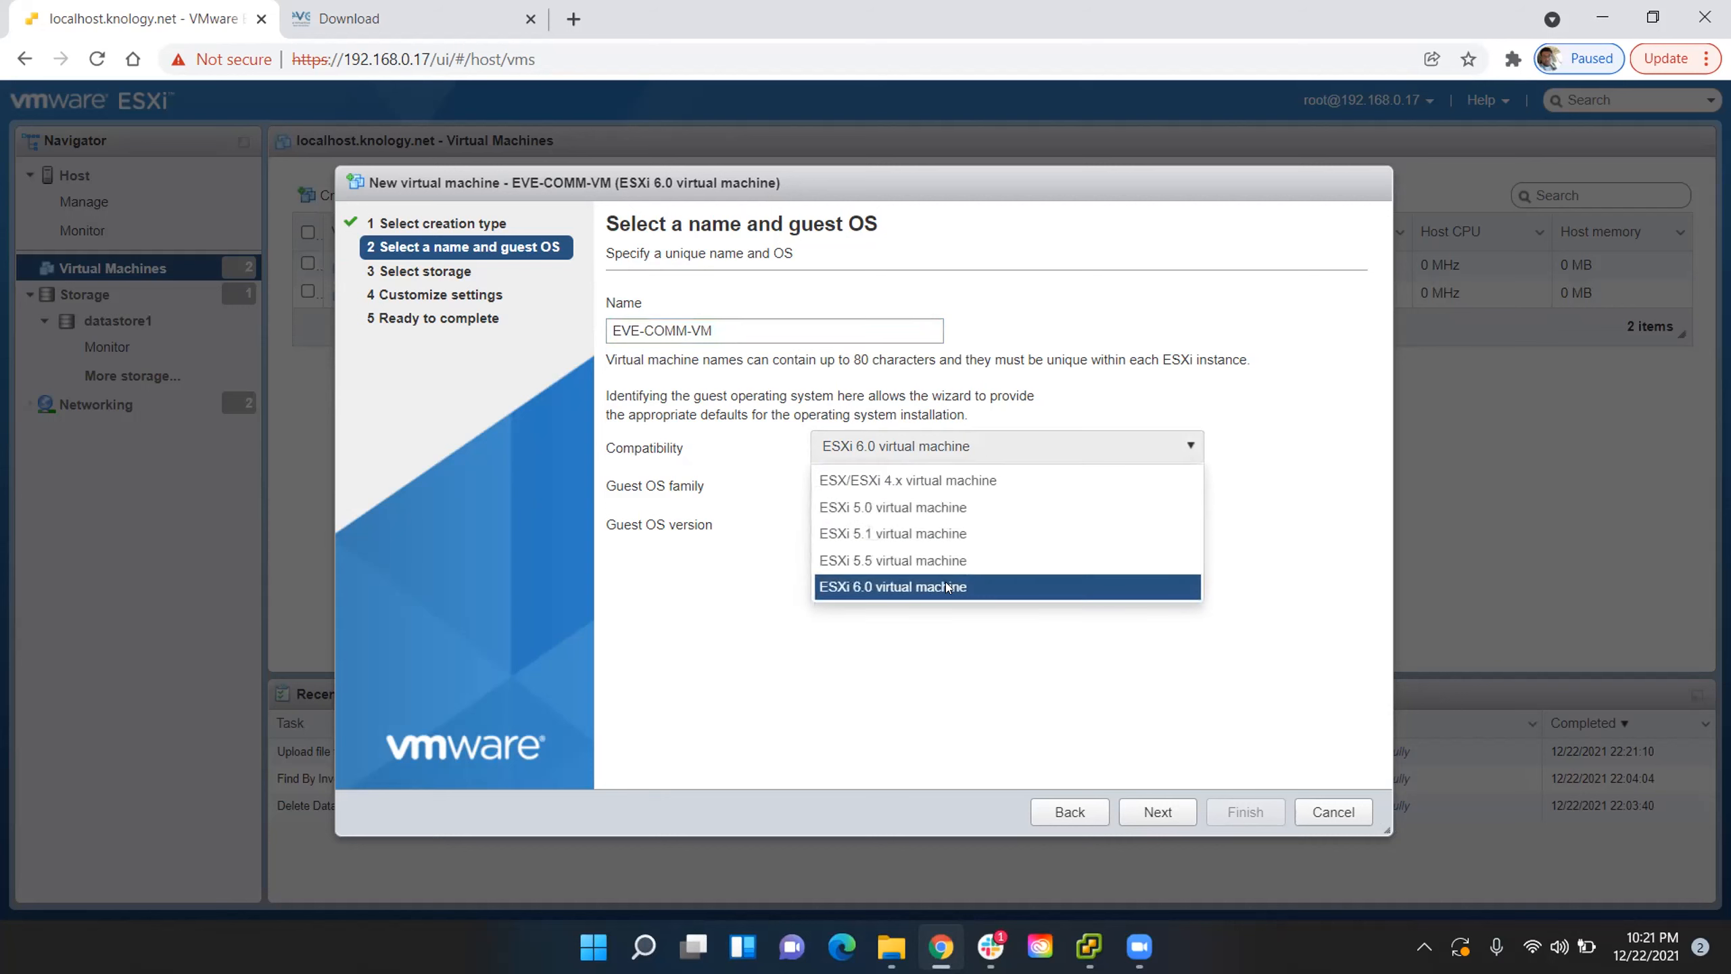
pyautogui.click(948, 587)
pyautogui.click(975, 486)
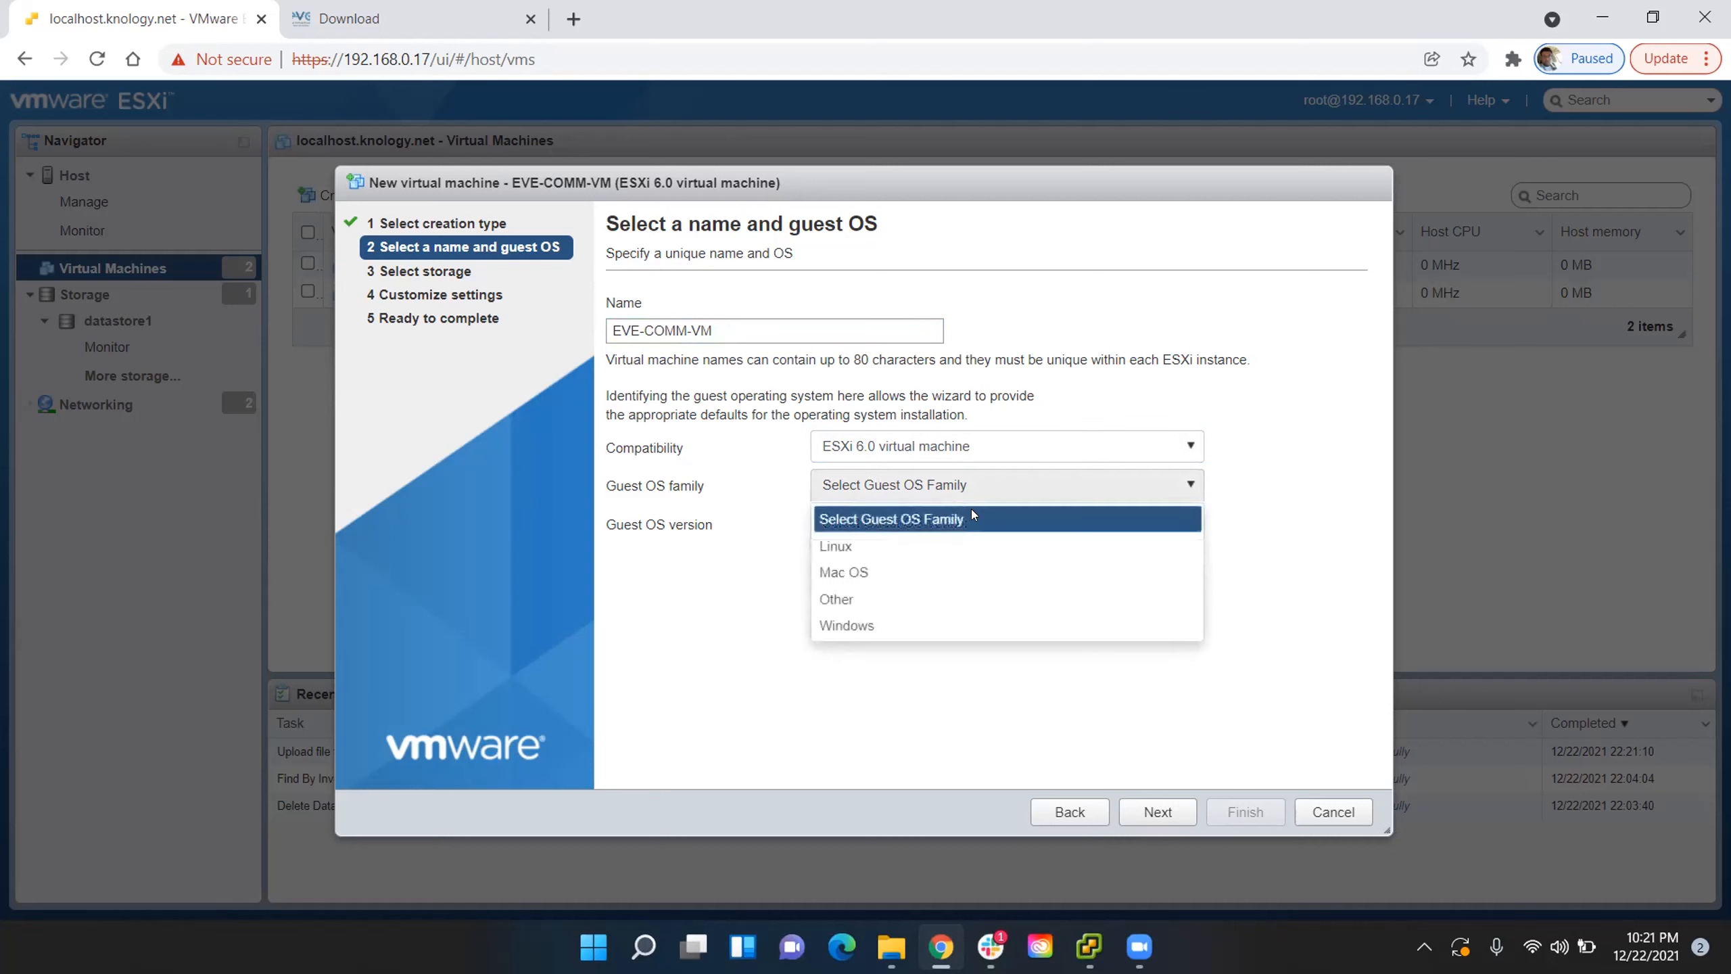
pyautogui.click(942, 546)
pyautogui.click(943, 525)
pyautogui.scroll(-10, 968, 575)
pyautogui.scroll(-5, 969, 575)
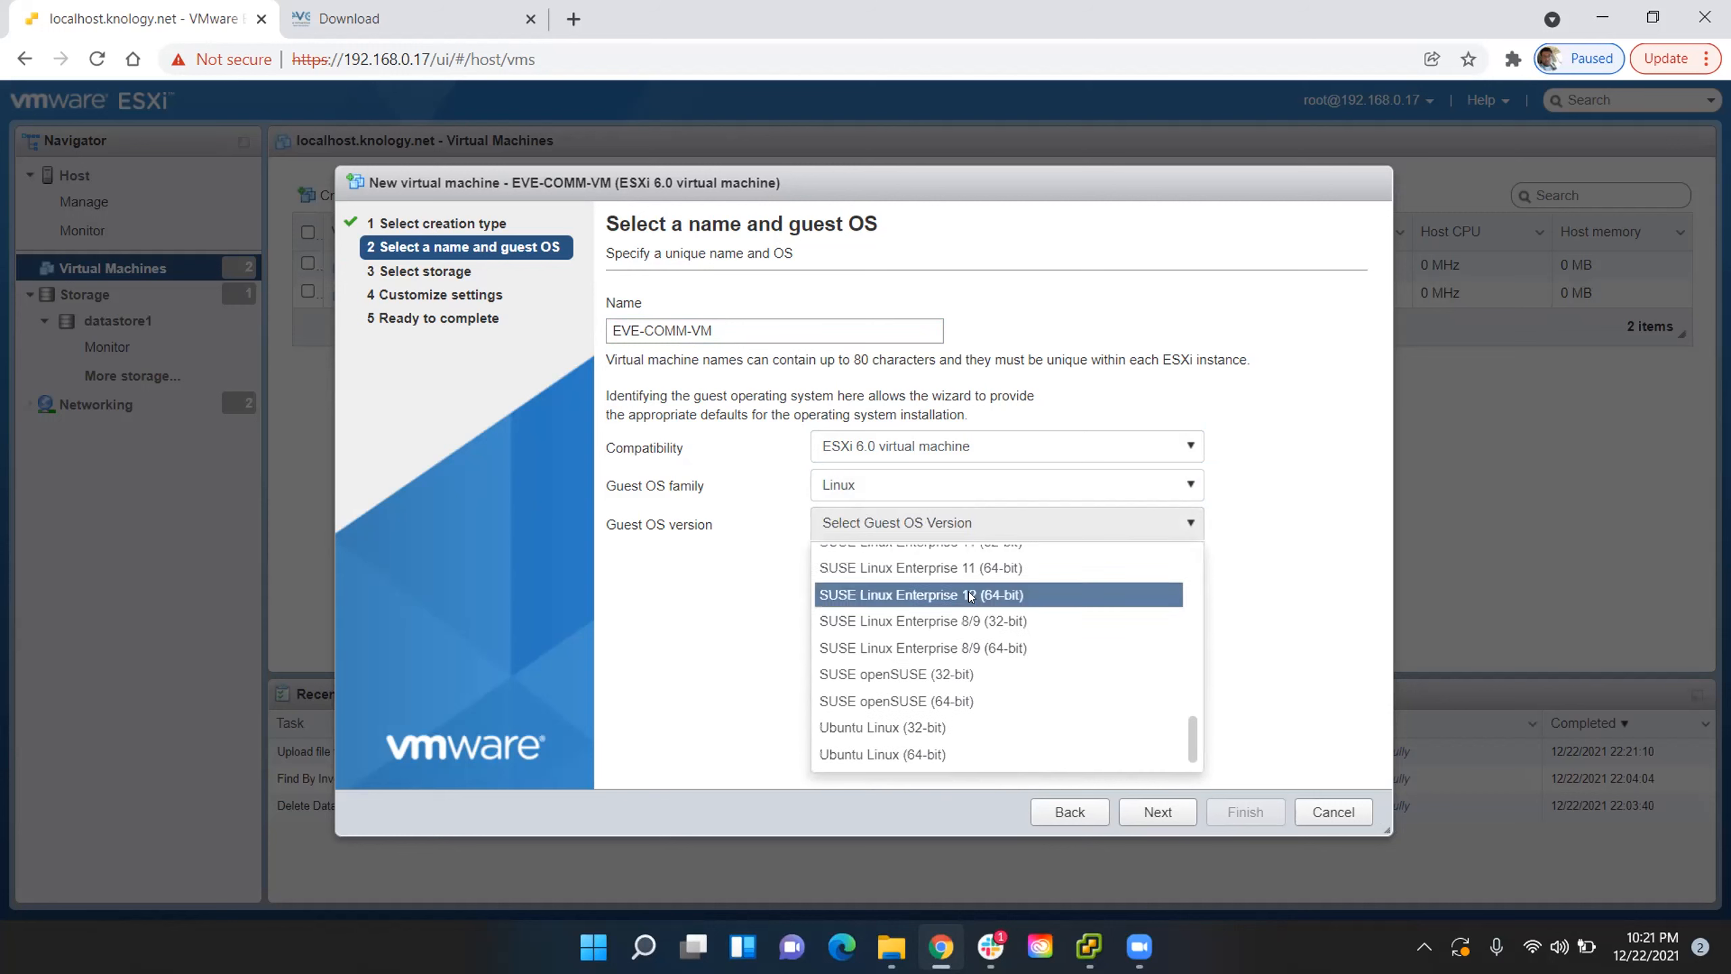
pyautogui.click(921, 753)
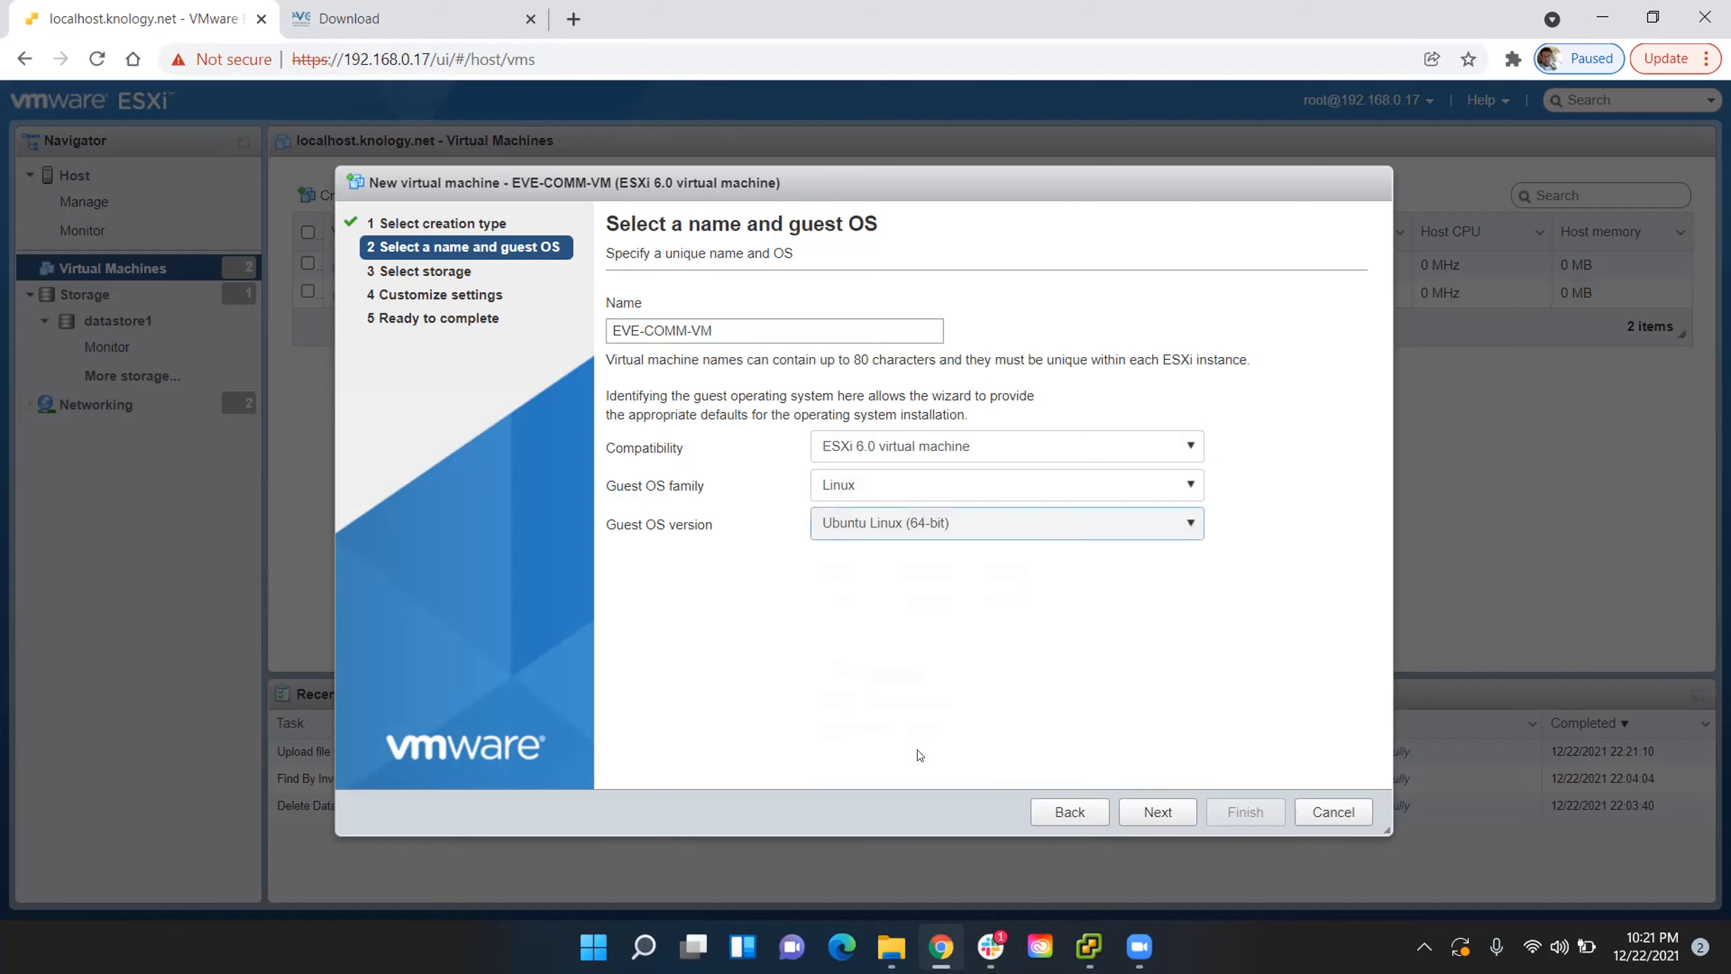
# - Choose datastore1 as the virtual machine's storage and continue to the hardware settings
pyautogui.click(1153, 805)
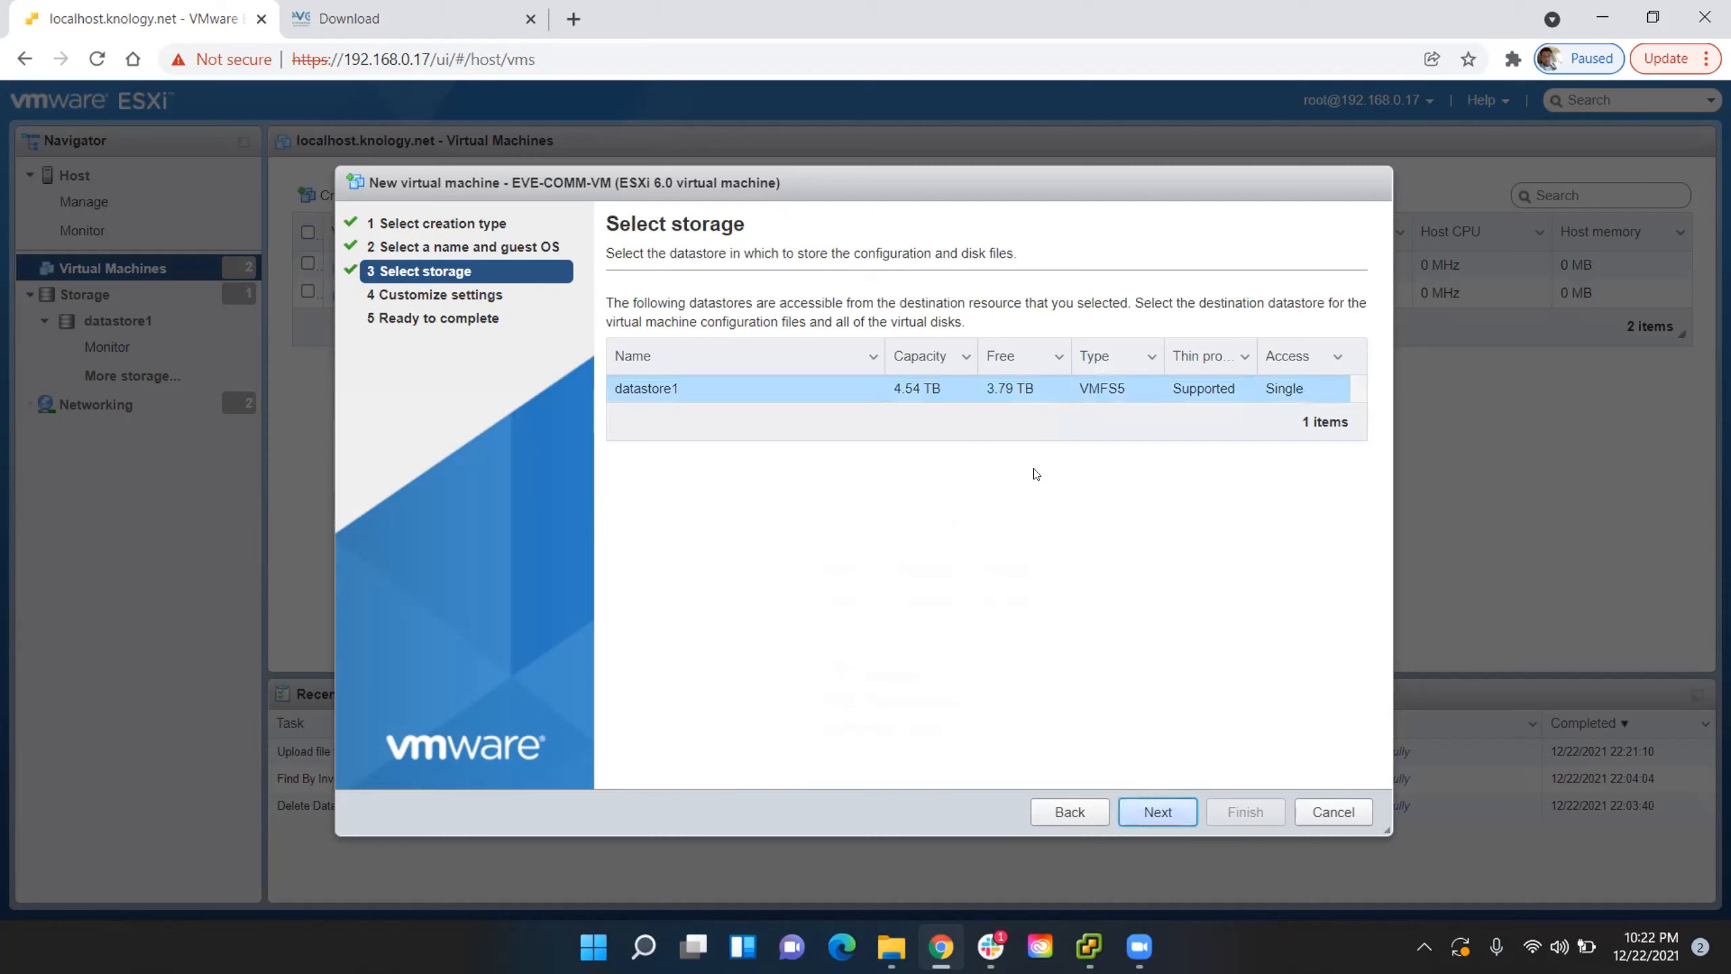
pyautogui.click(1013, 394)
pyautogui.click(1149, 805)
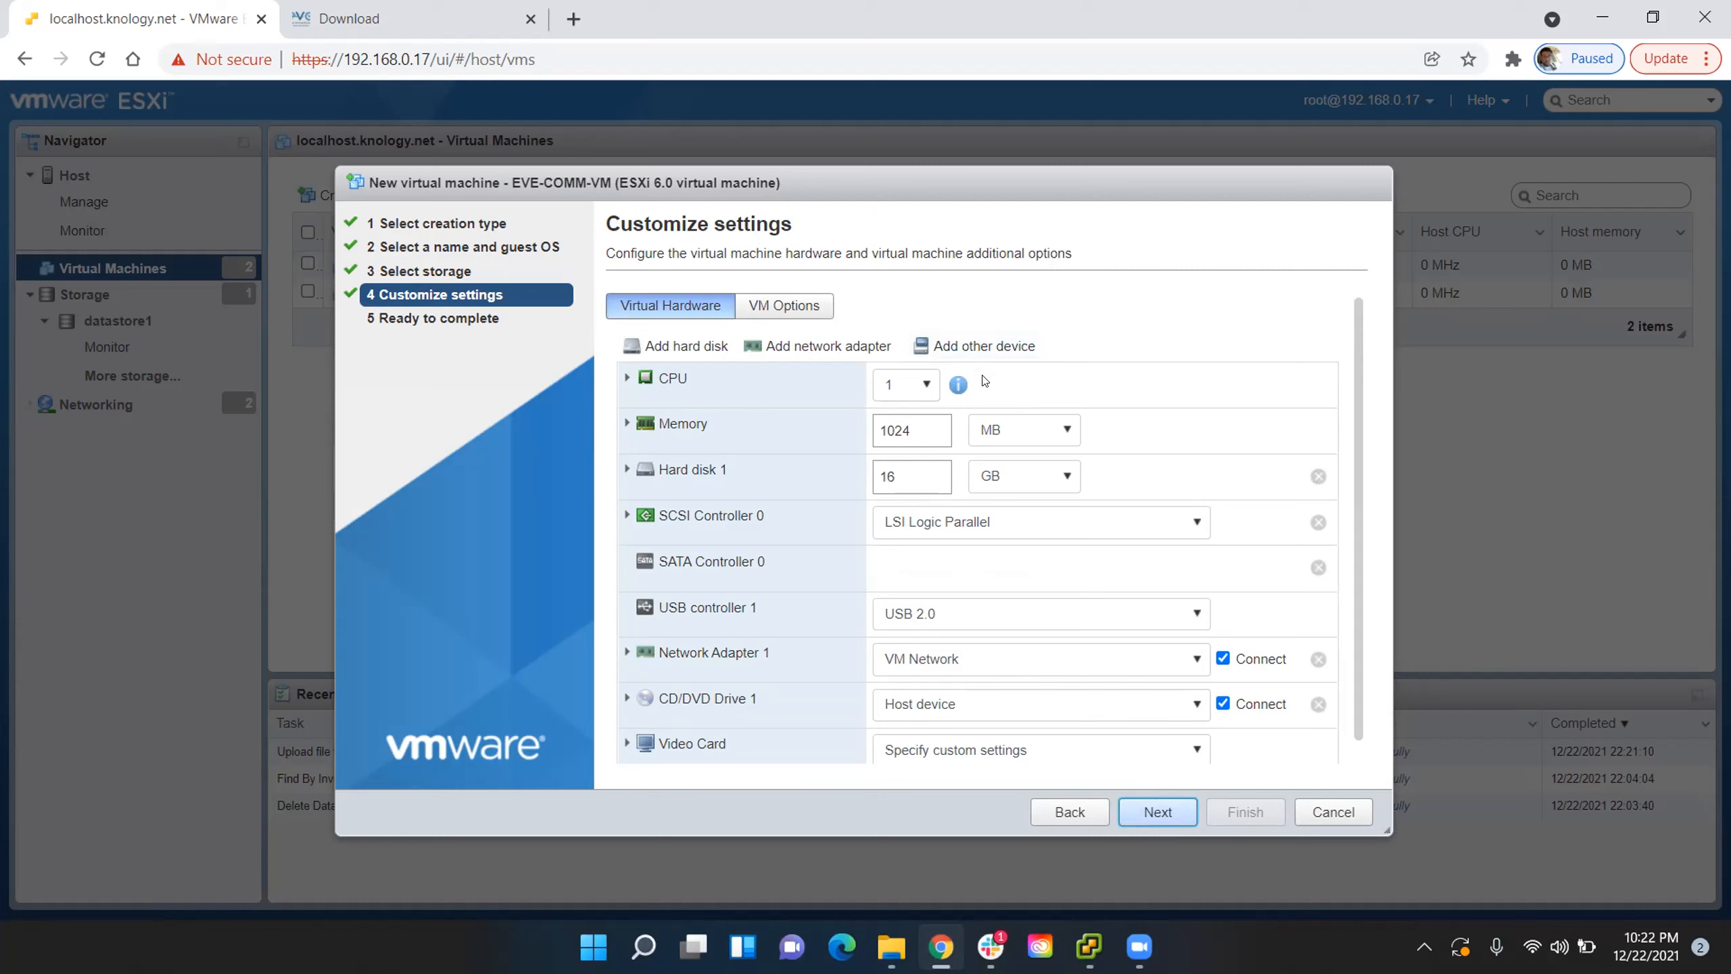
# - Set the virtual machine's CPU count to 10
pyautogui.click(913, 385)
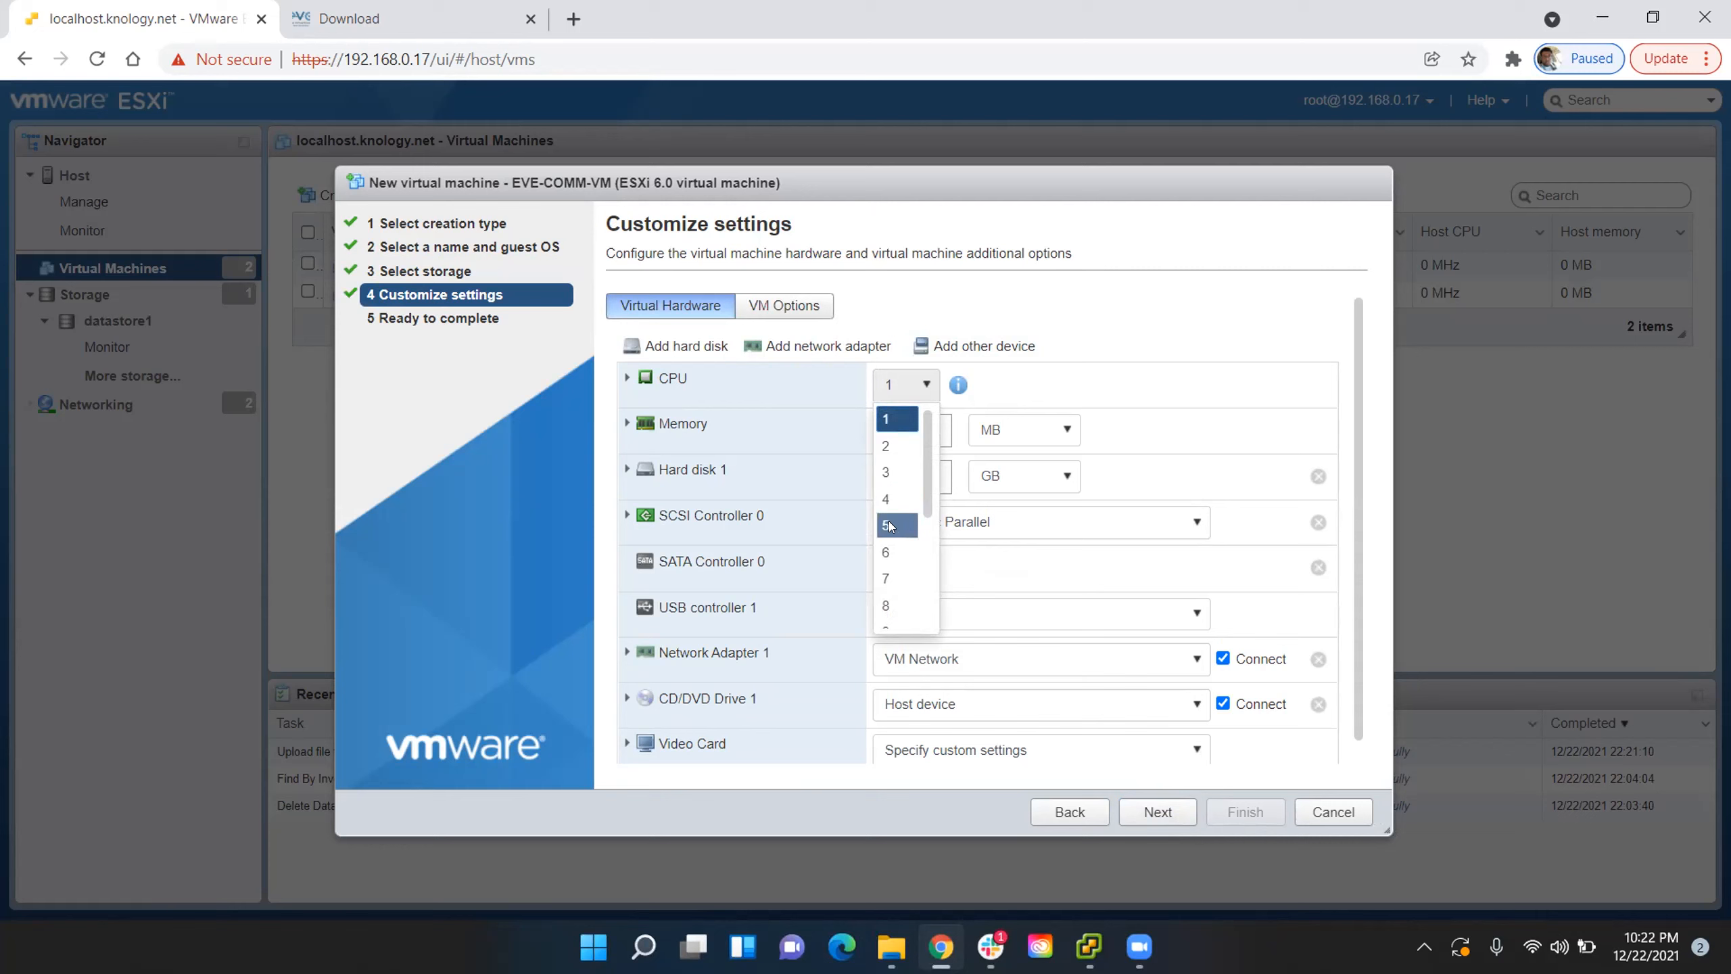
pyautogui.click(1060, 268)
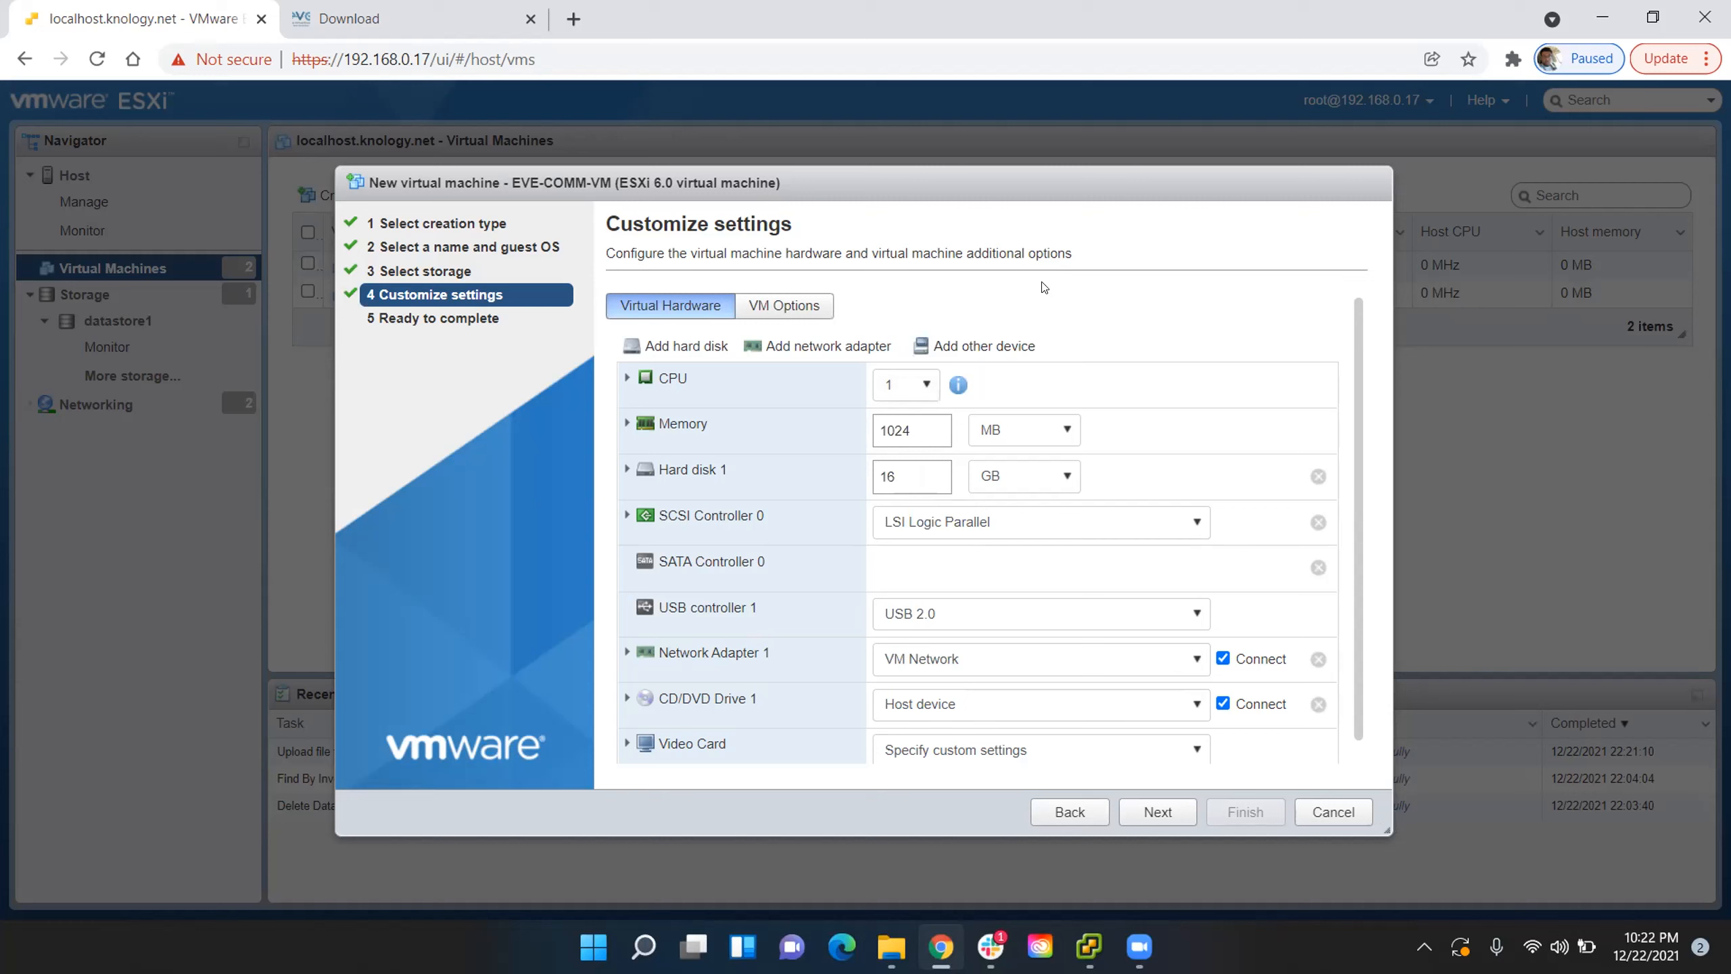
pyautogui.click(929, 386)
pyautogui.scroll(-3, 900, 526)
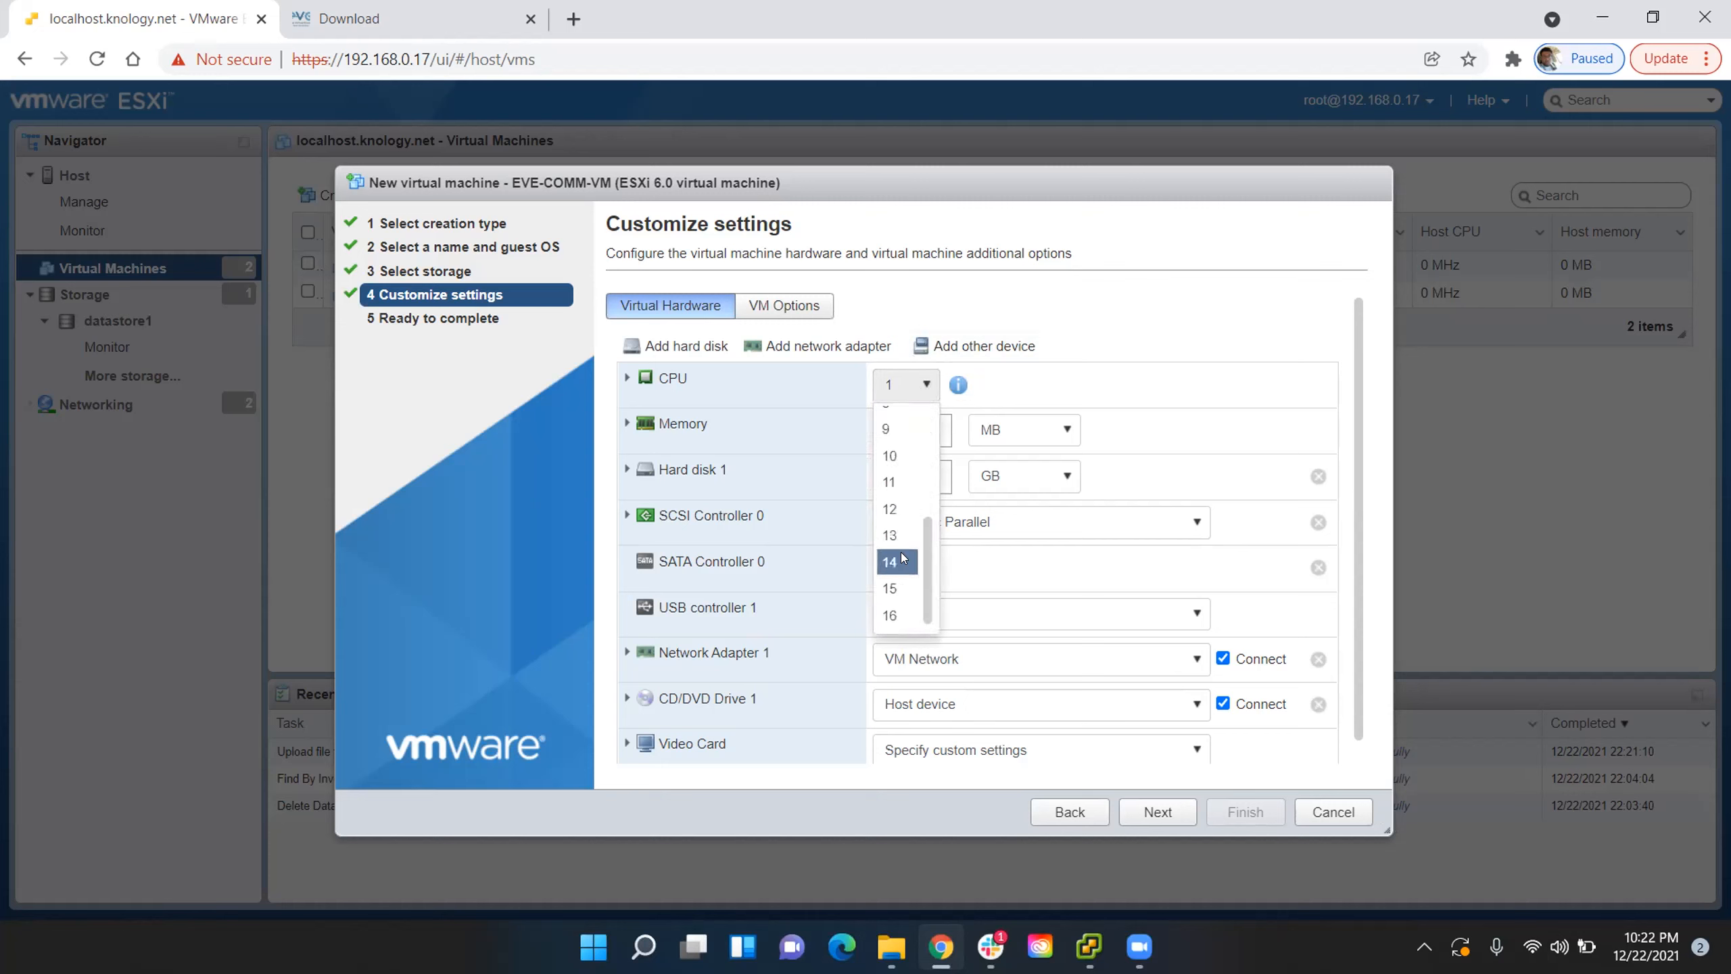
pyautogui.scroll(2, 900, 546)
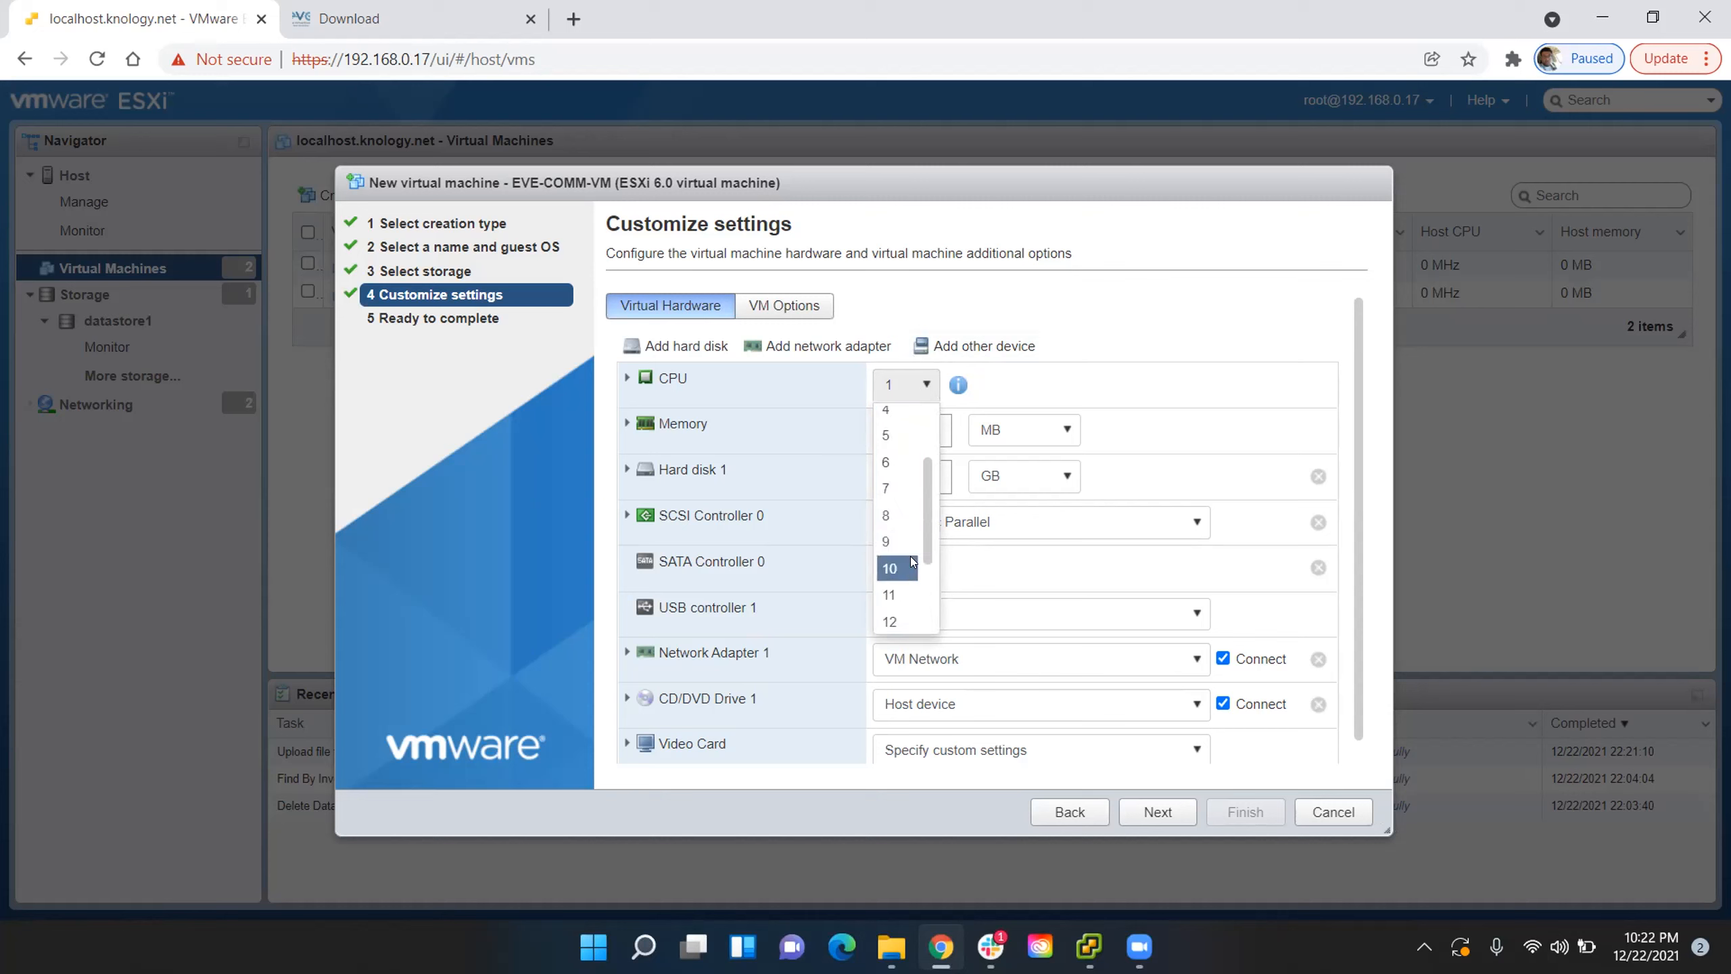
pyautogui.scroll(-2, 903, 568)
pyautogui.scroll(2, 903, 569)
pyautogui.click(901, 568)
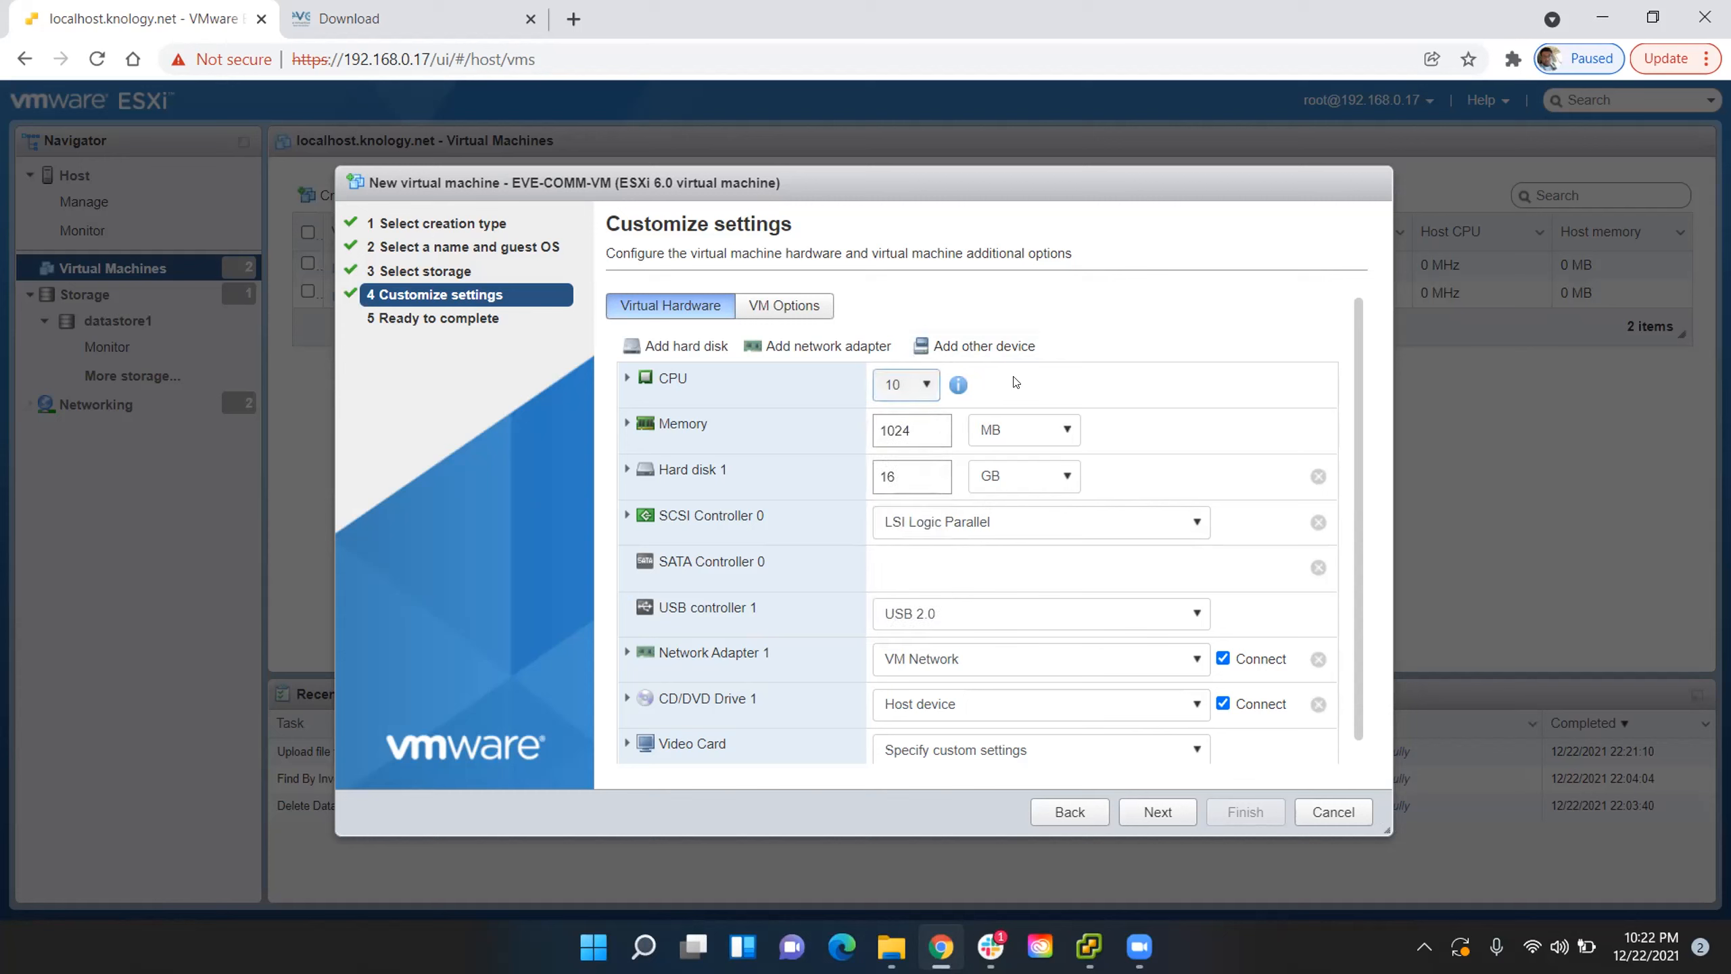
# - Set the virtual machine's memory to 64 GB
pyautogui.click(1000, 436)
pyautogui.click(1005, 486)
pyautogui.doubleClick(923, 426)
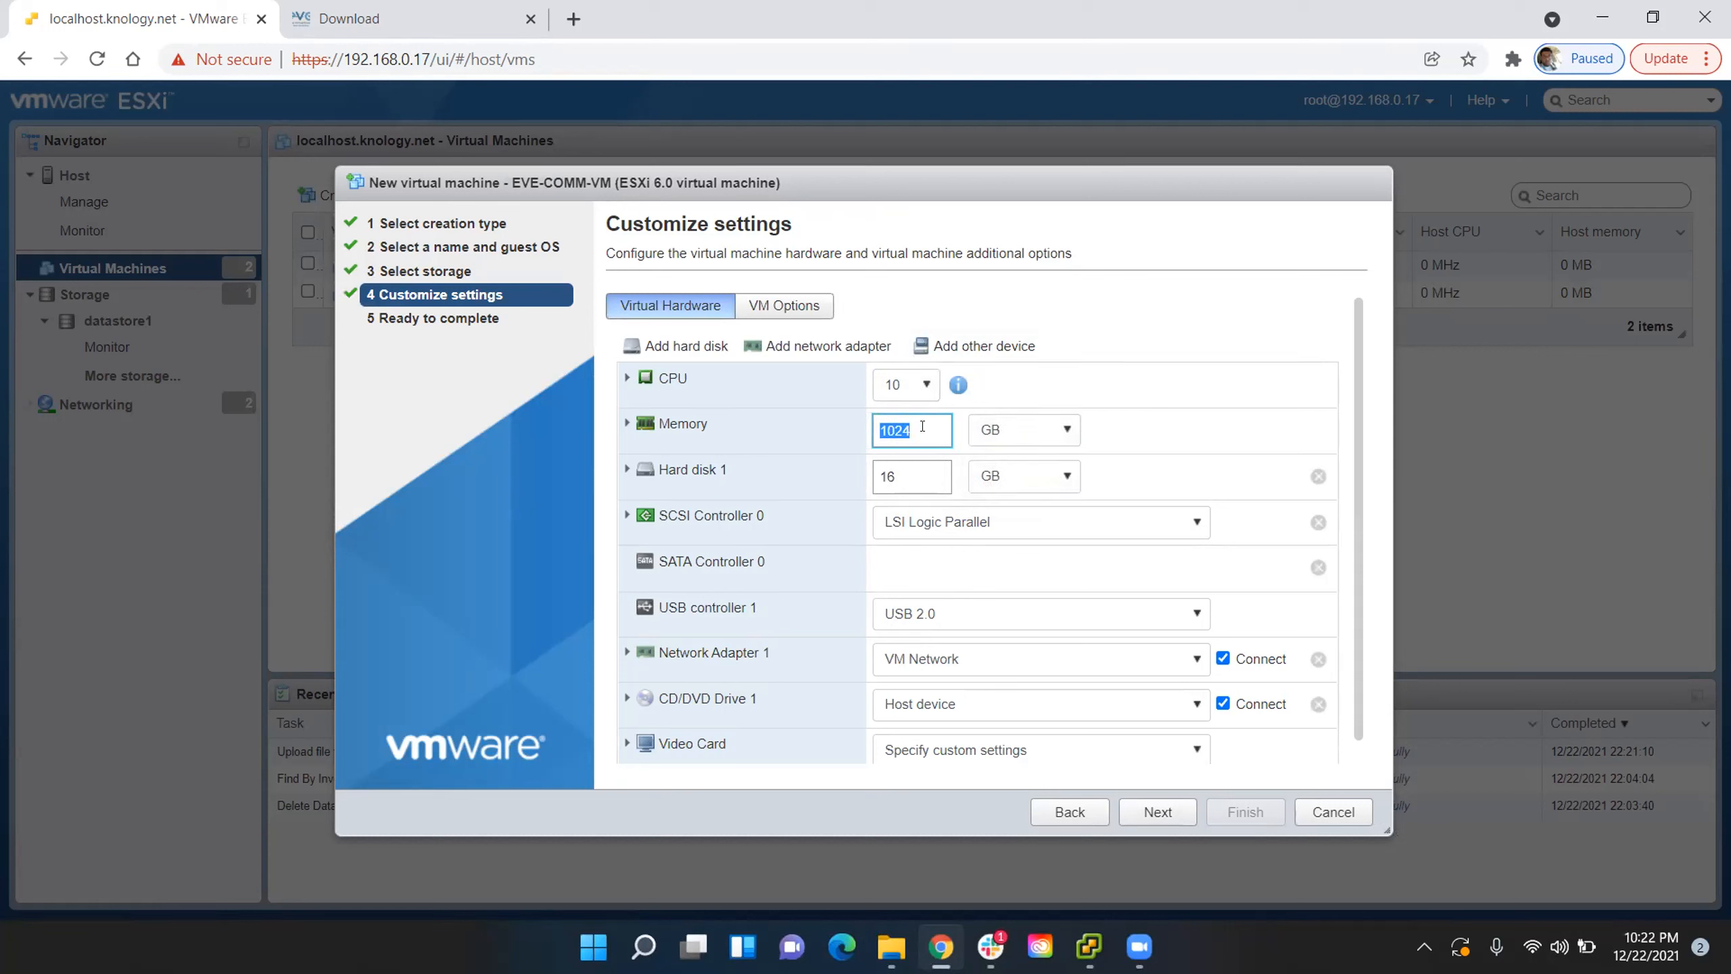
pyautogui.write('64')
# - Set the size of Hard disk 1 to 250 GB
pyautogui.doubleClick(910, 473)
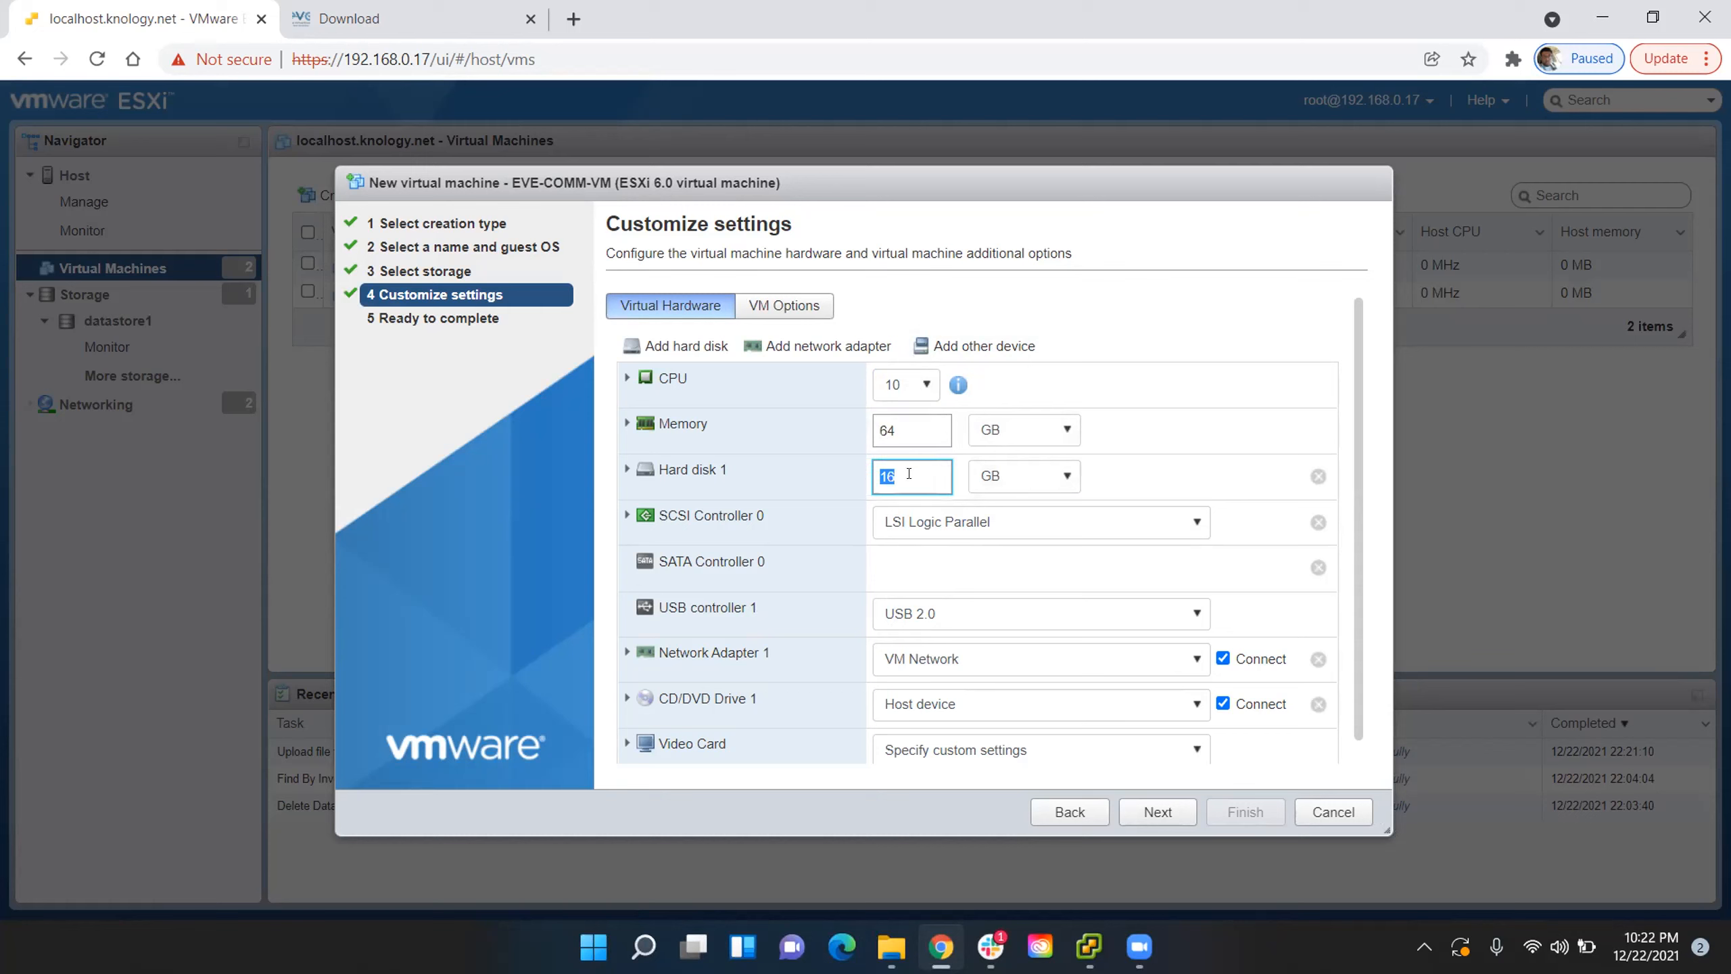
pyautogui.write('100')
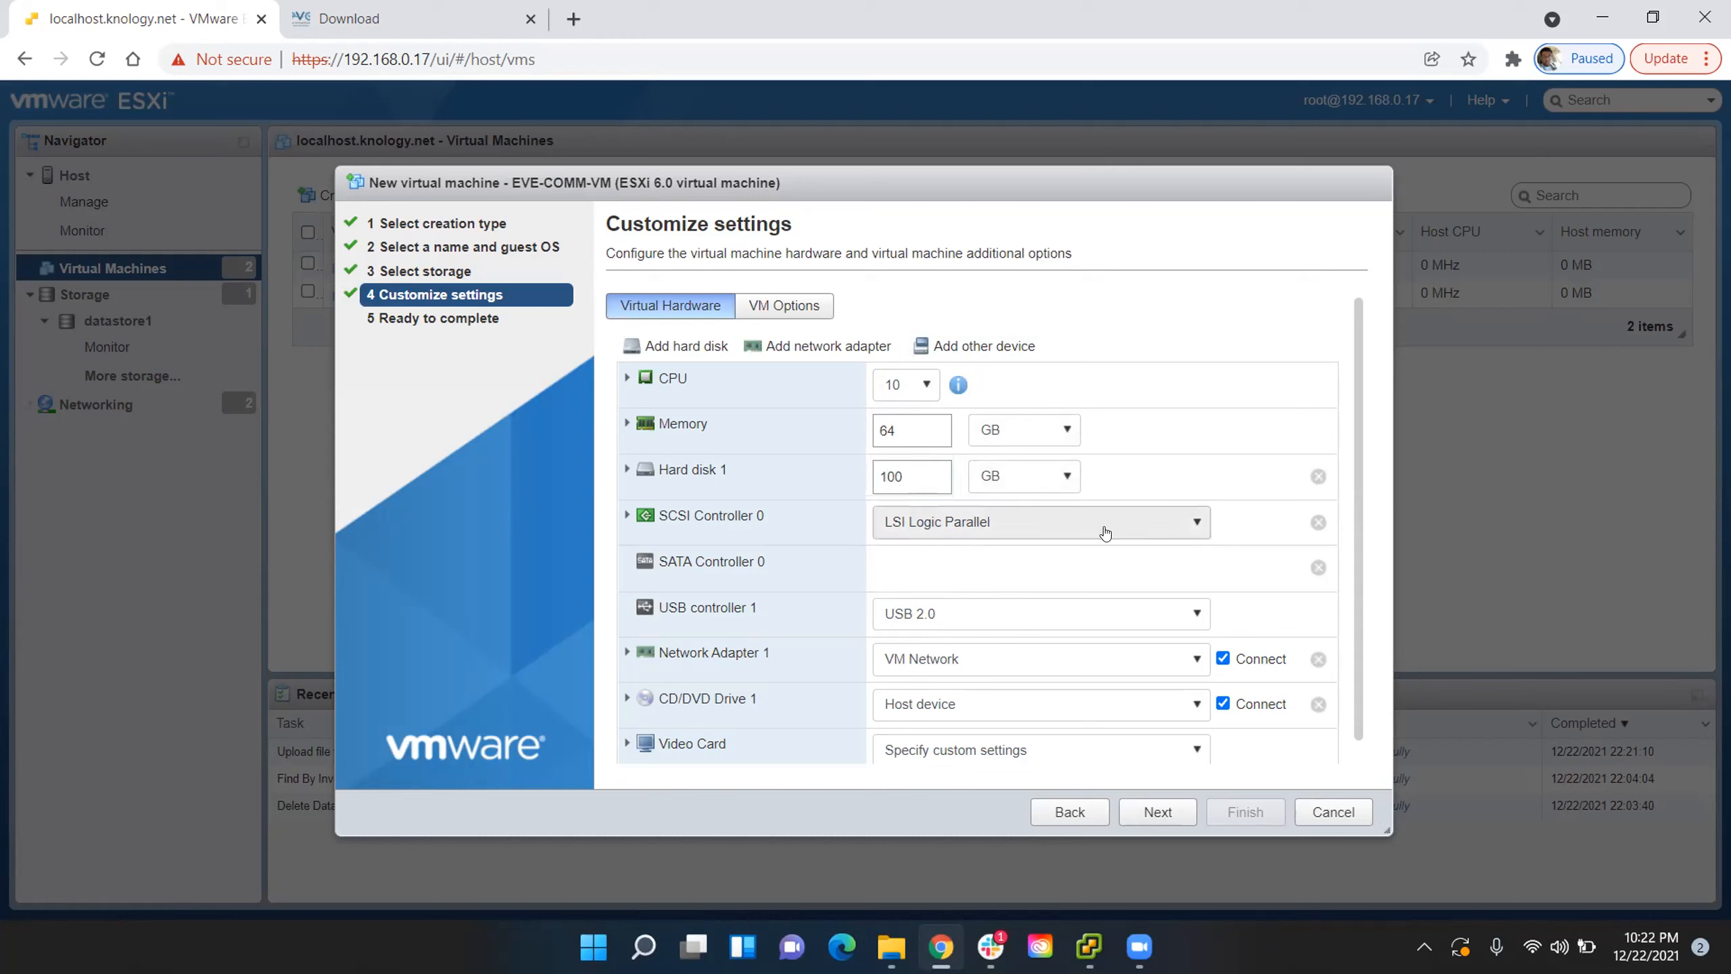
pyautogui.doubleClick(916, 471)
pyautogui.write('250')
pyautogui.click(1150, 302)
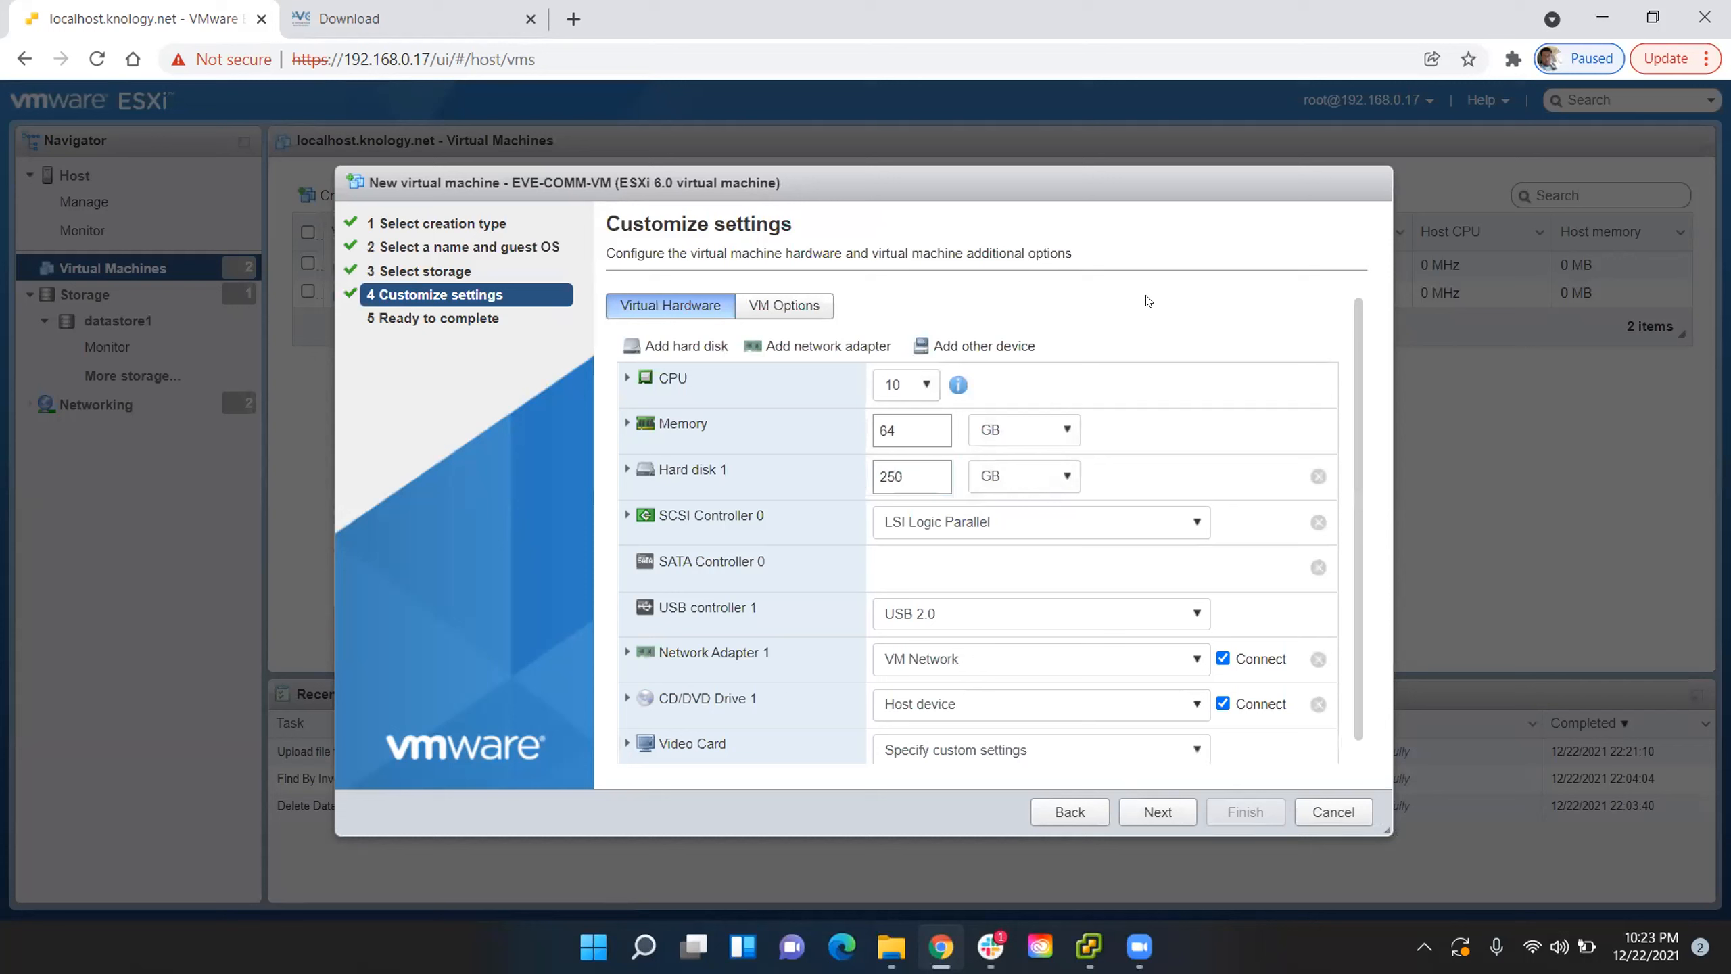
# - Expose hardware assisted virtualization to the guest OS in the detailed CPU settings, and collapse those settings
pyautogui.click(627, 378)
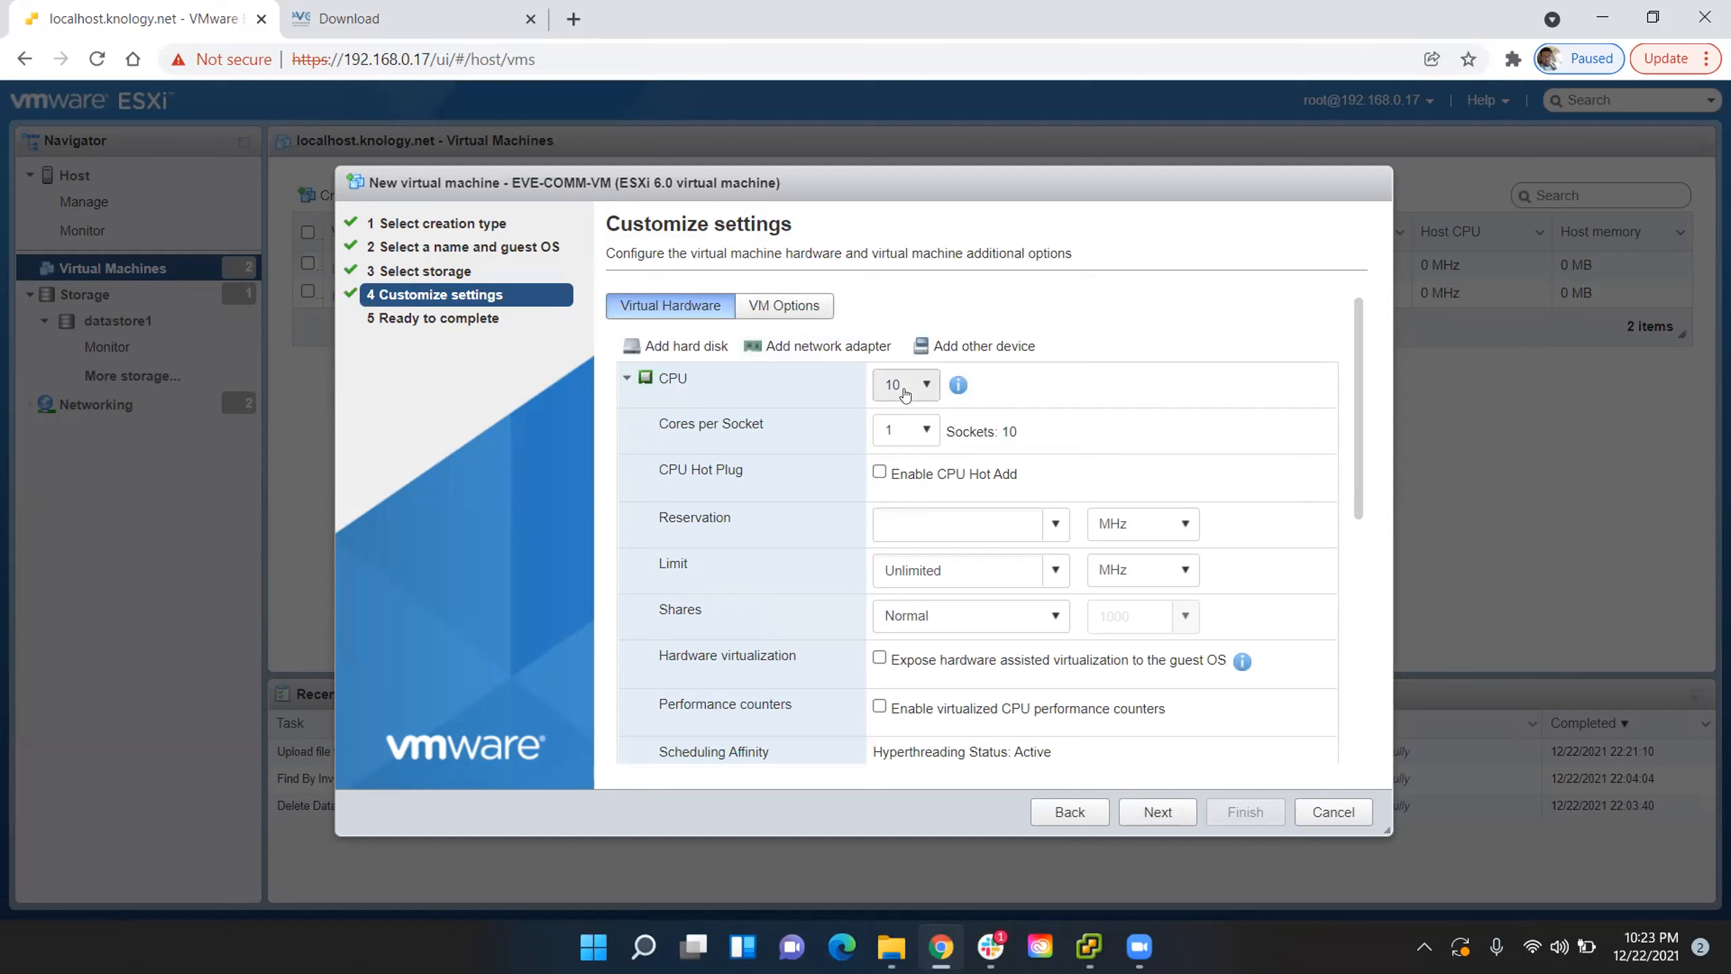
pyautogui.click(930, 660)
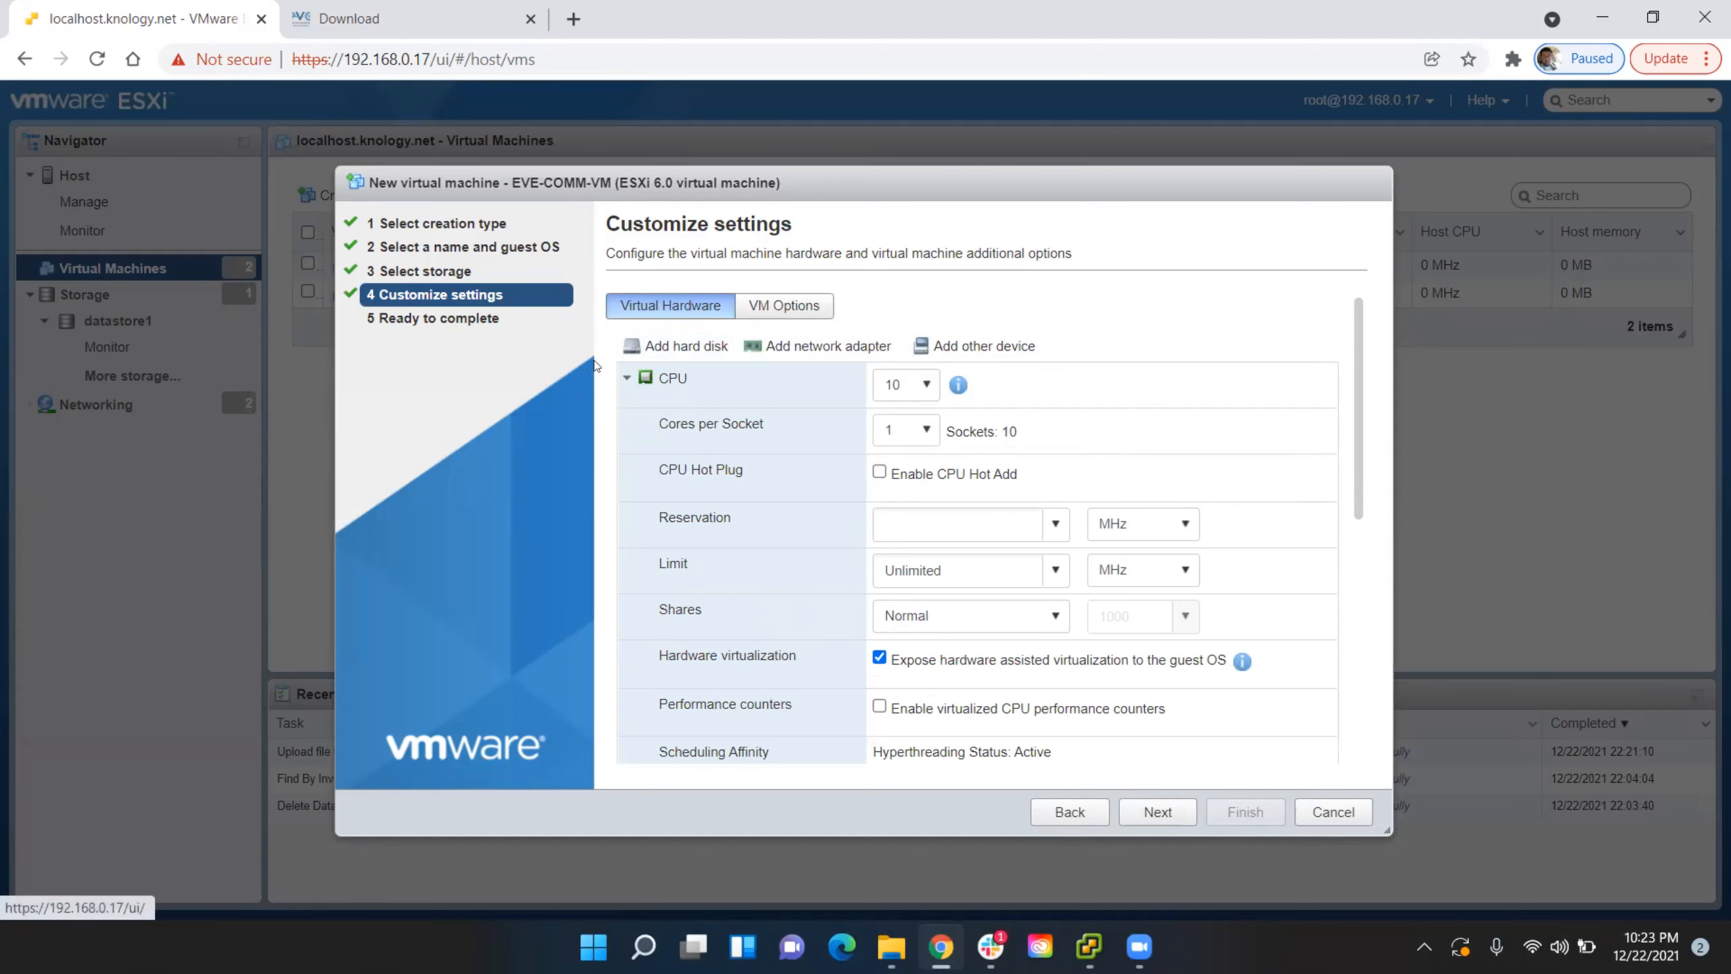
pyautogui.click(622, 380)
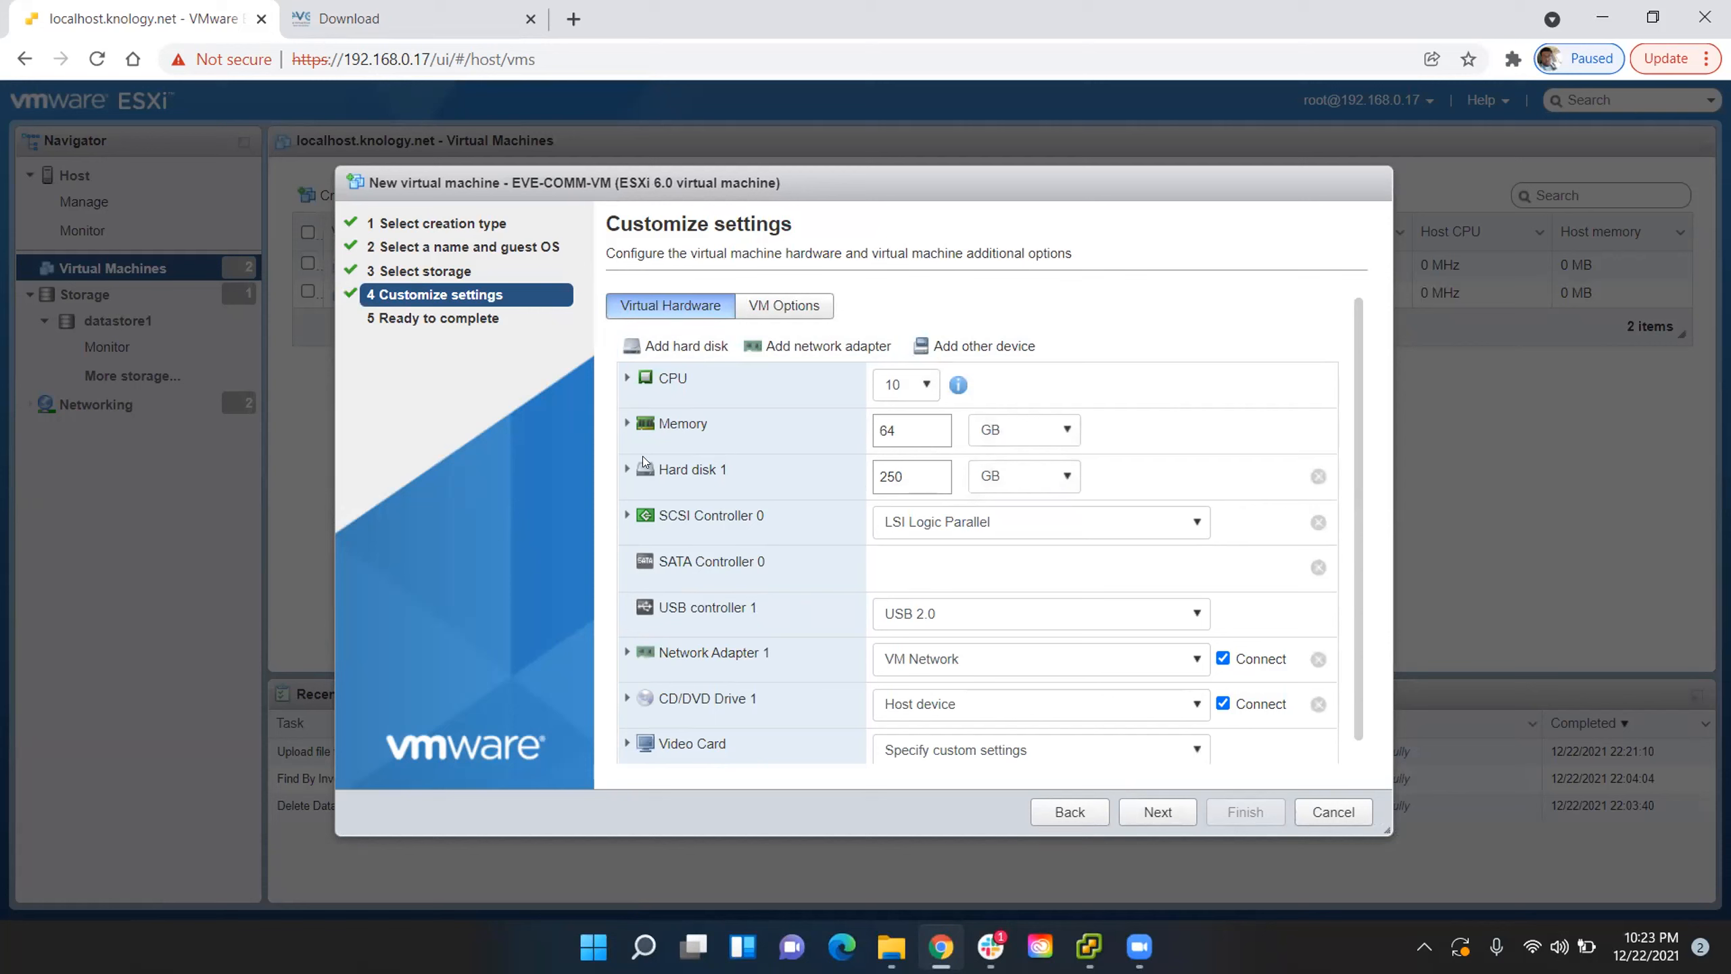
# - Set the disk provisioning of Hard disk 1 to thick provisioned, eagerly zeroed, and collapse its details
pyautogui.click(626, 470)
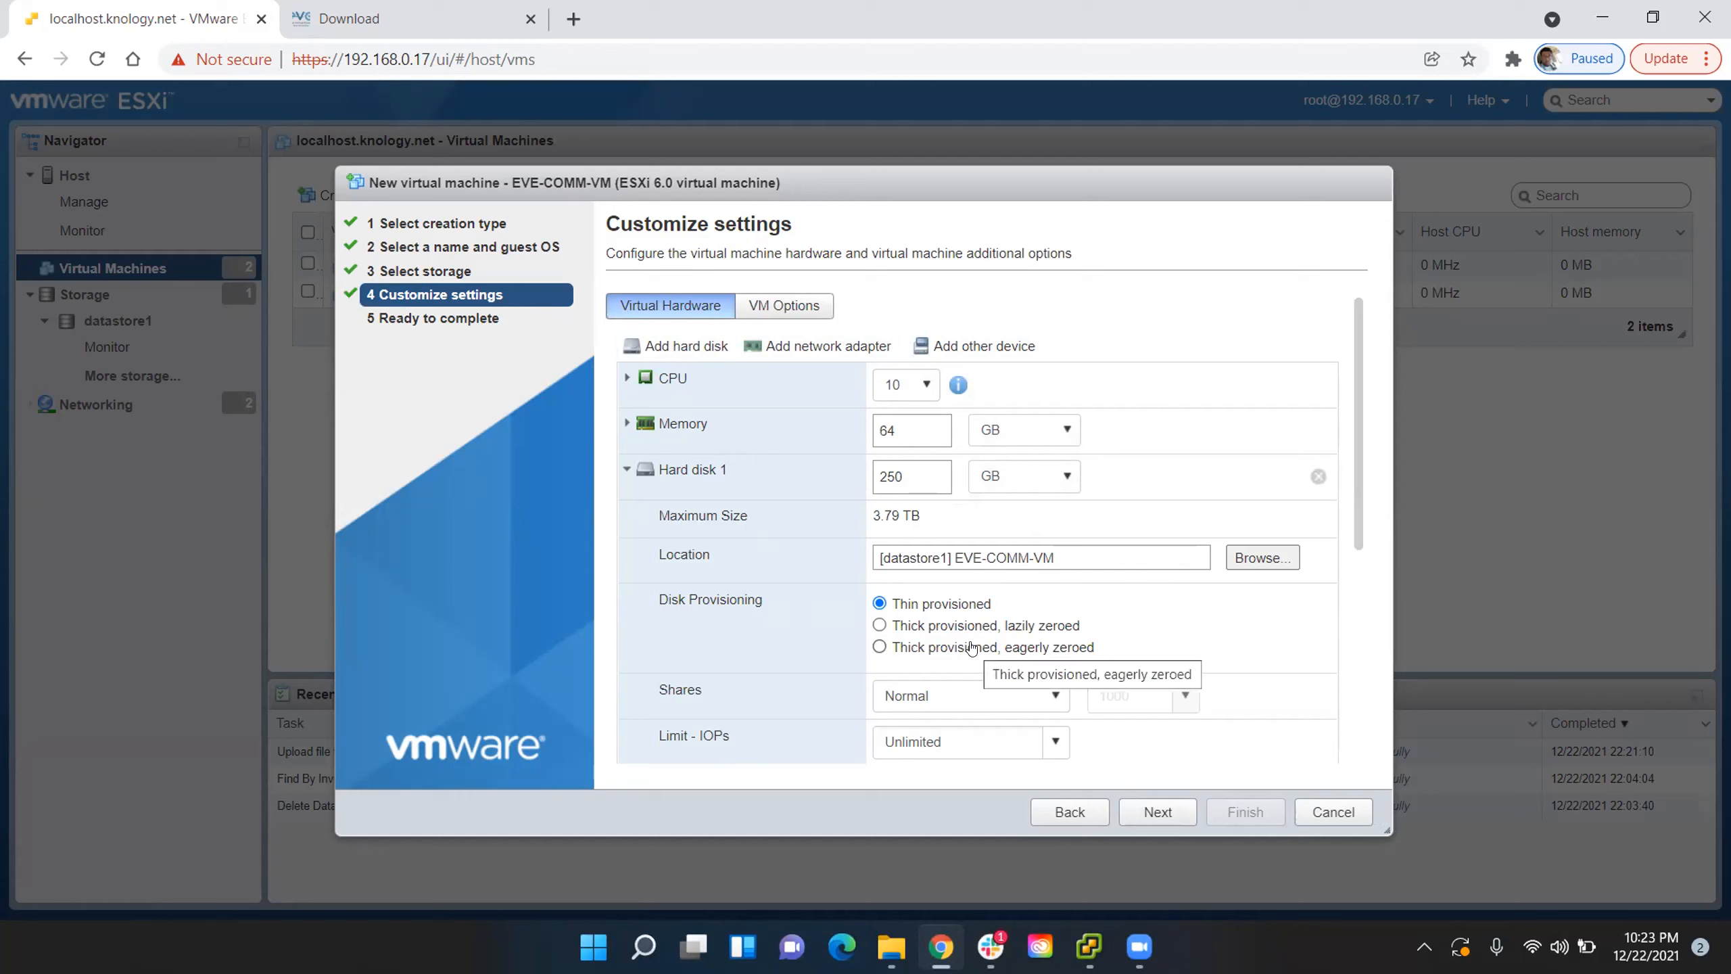
pyautogui.click(972, 645)
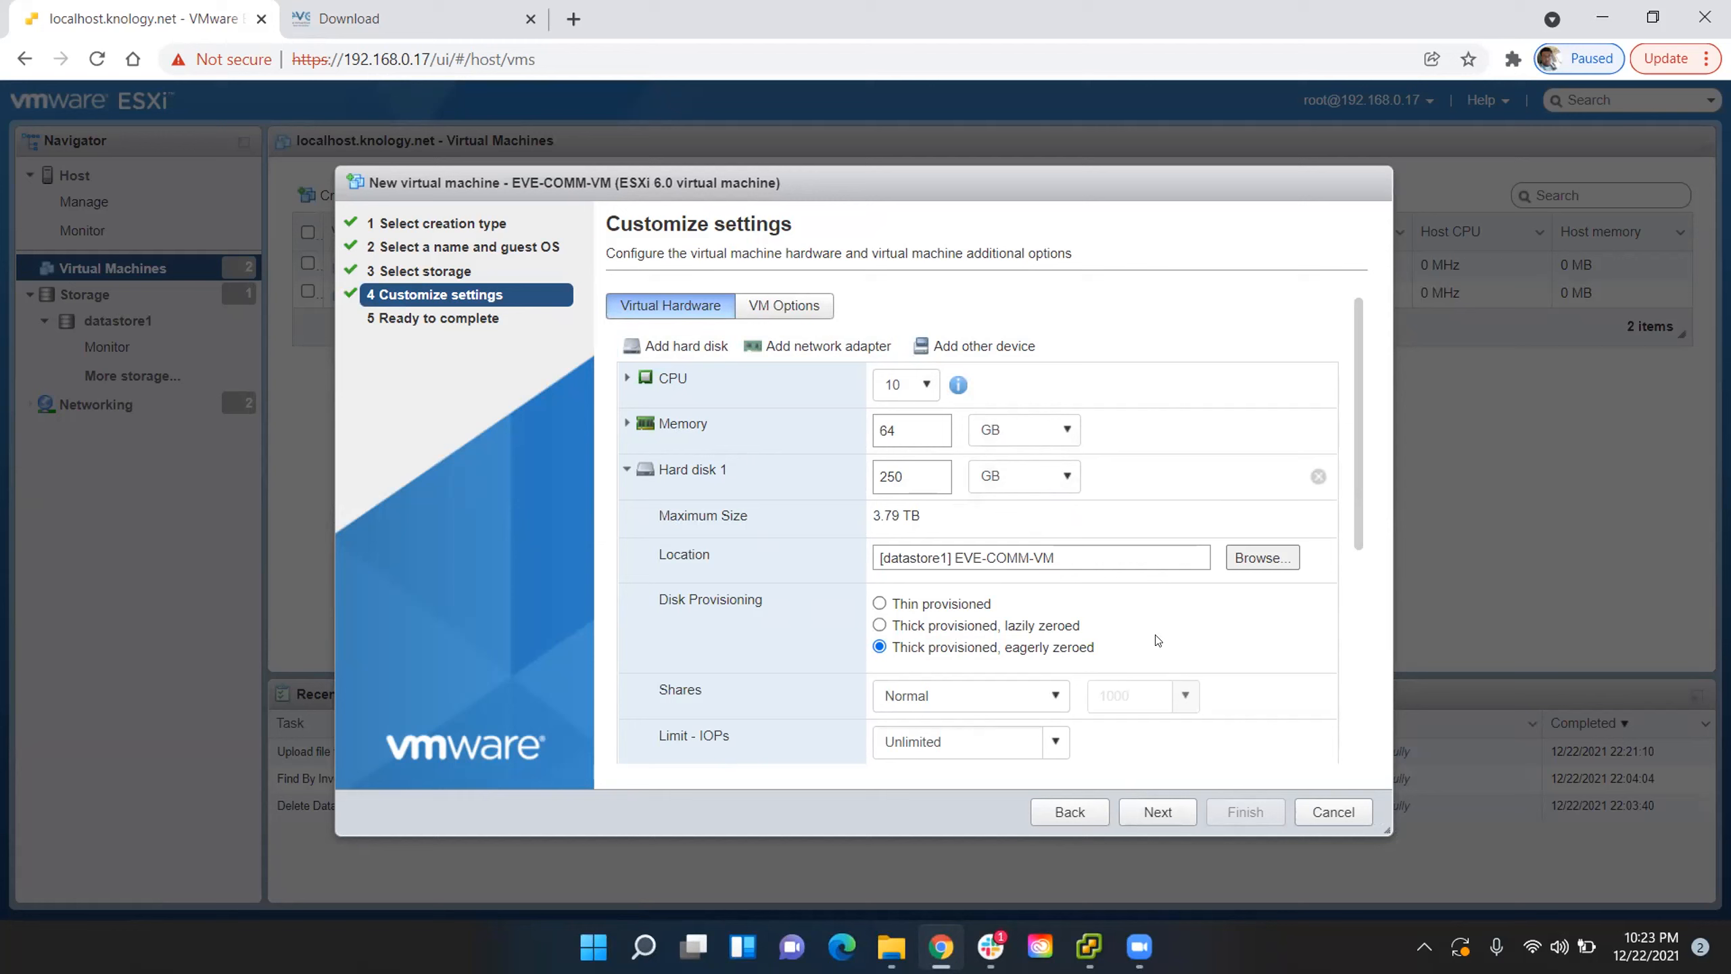
pyautogui.click(625, 470)
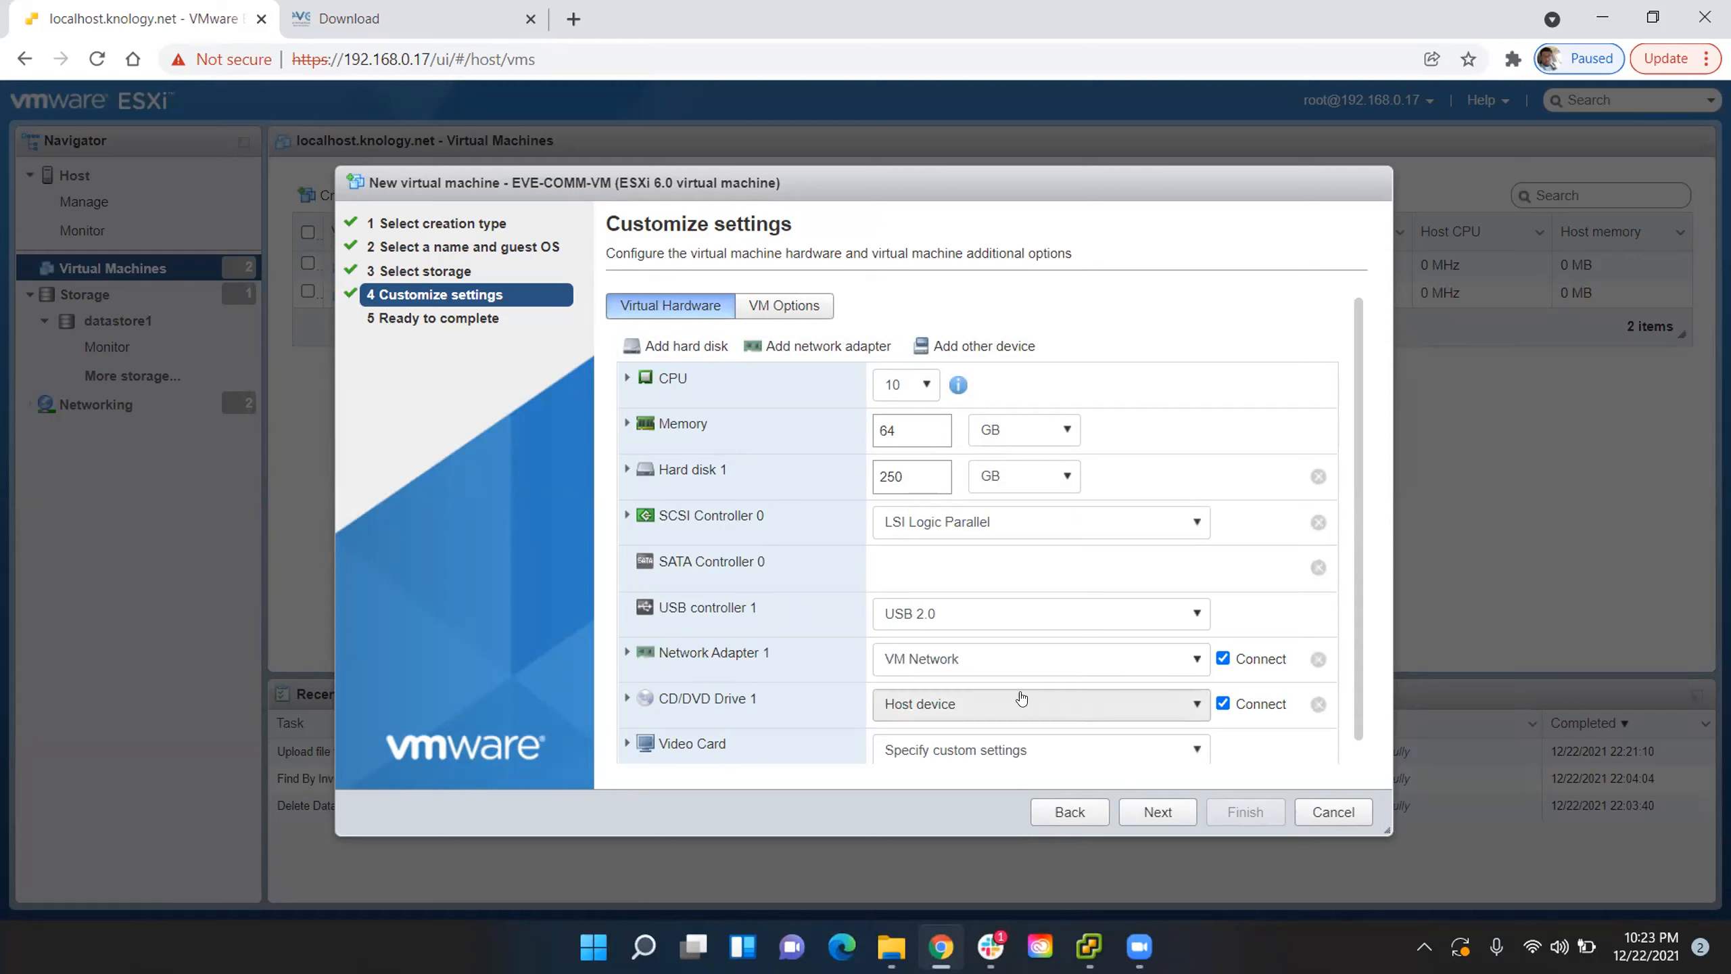
# - Check the details of Network Adapter 1 and attach the datastore ISO file EVE-20171007.iso from datastore1 to CD/DVD Drive 1
pyautogui.scroll(-1, 842, 661)
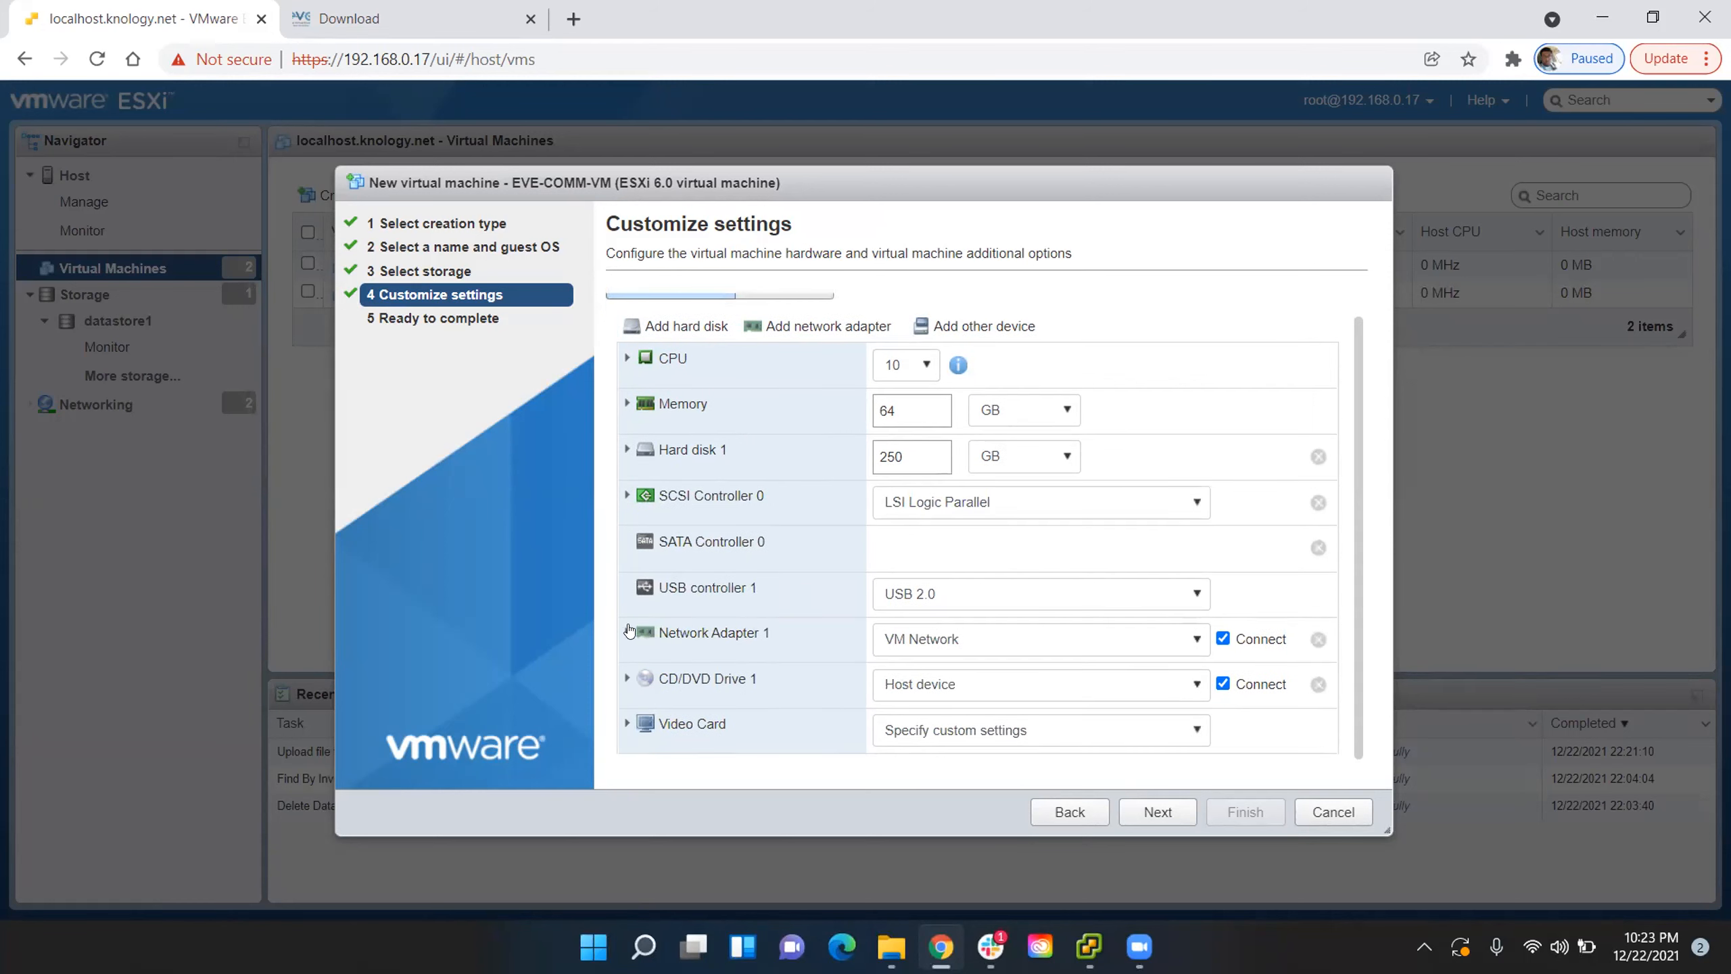
pyautogui.click(628, 631)
pyautogui.scroll(-3, 985, 655)
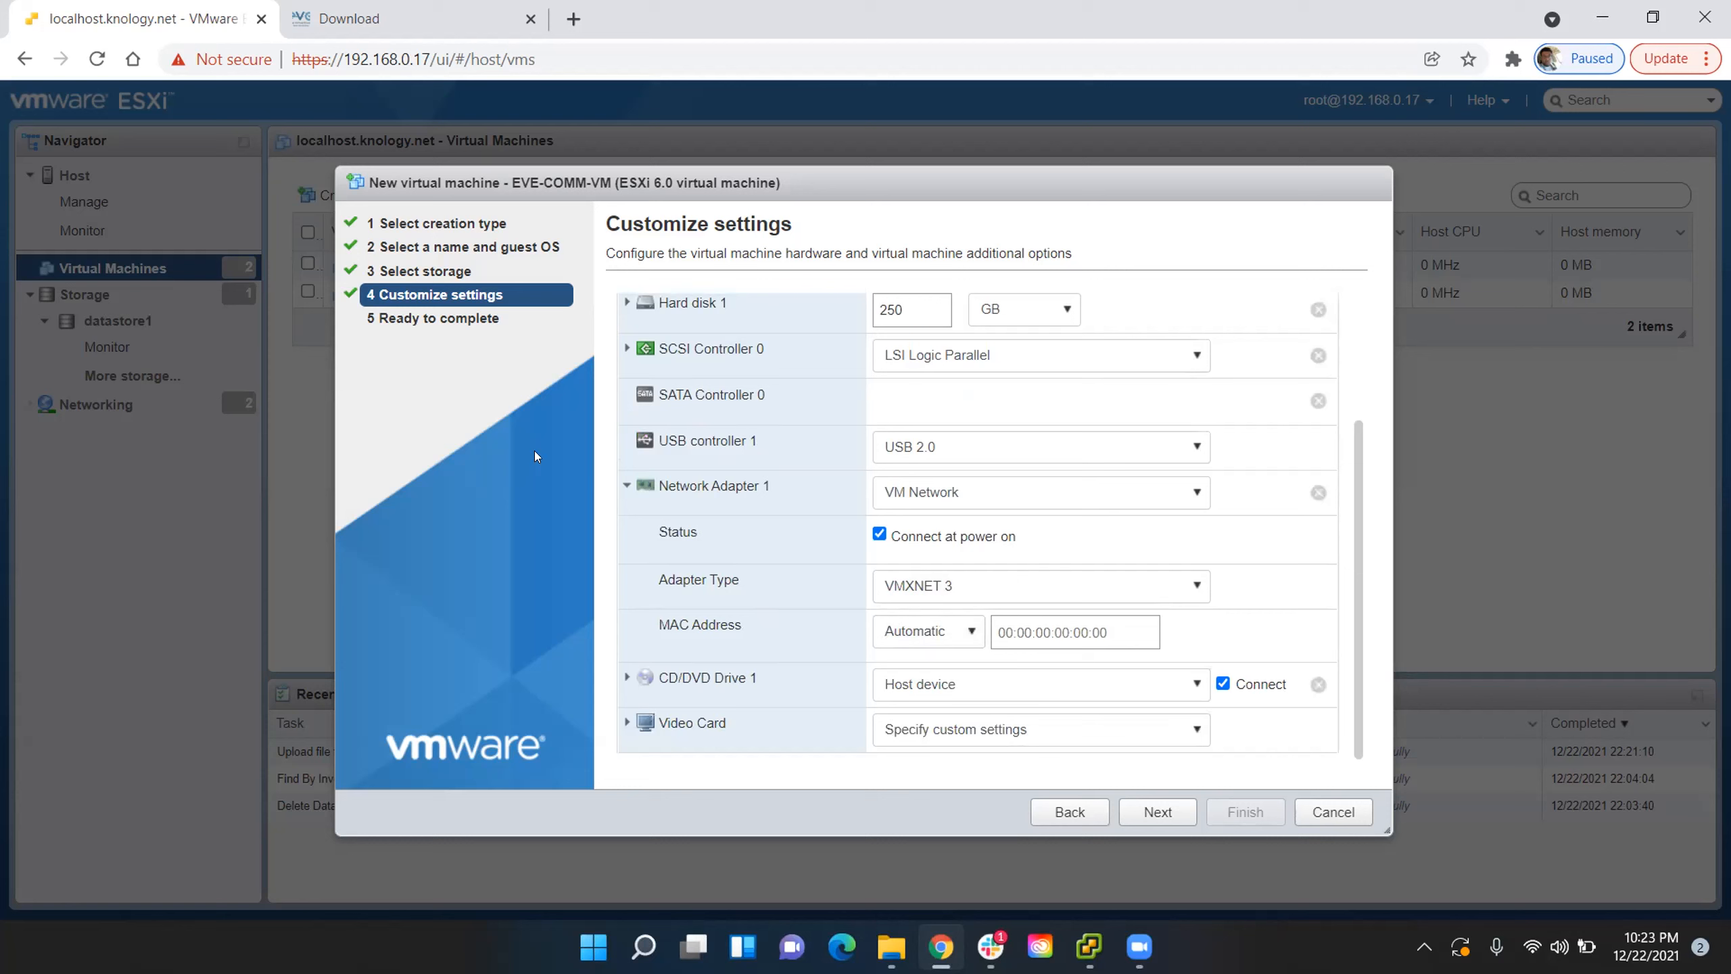
pyautogui.click(626, 486)
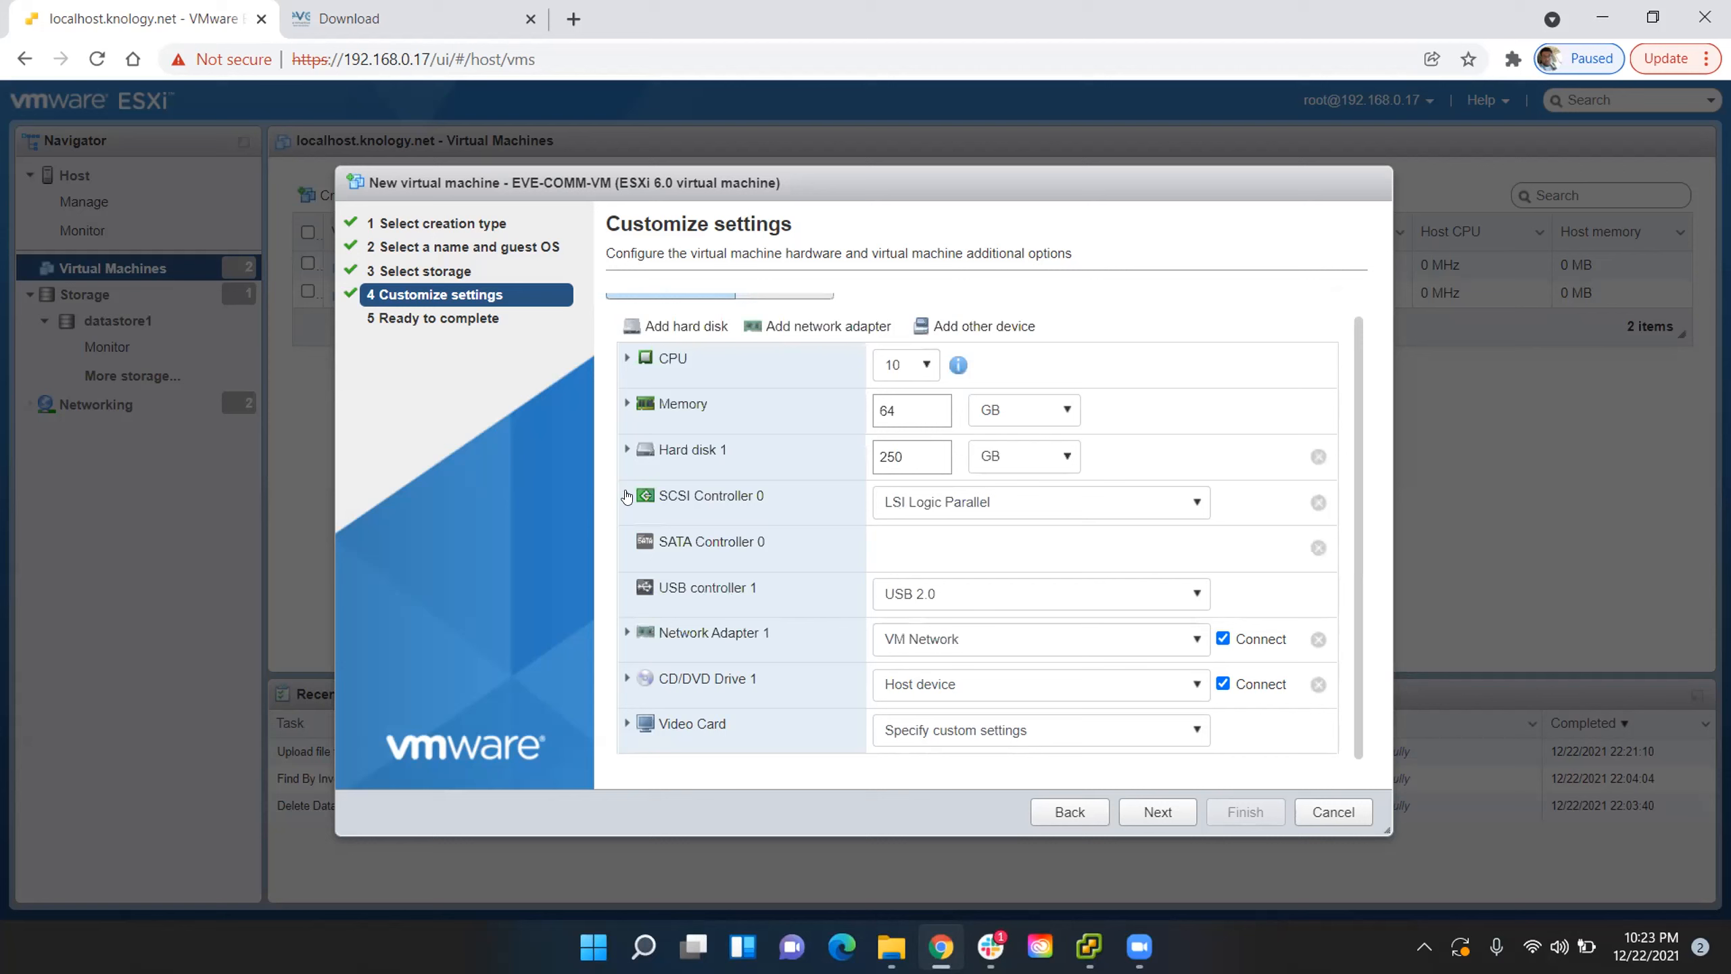
pyautogui.click(631, 681)
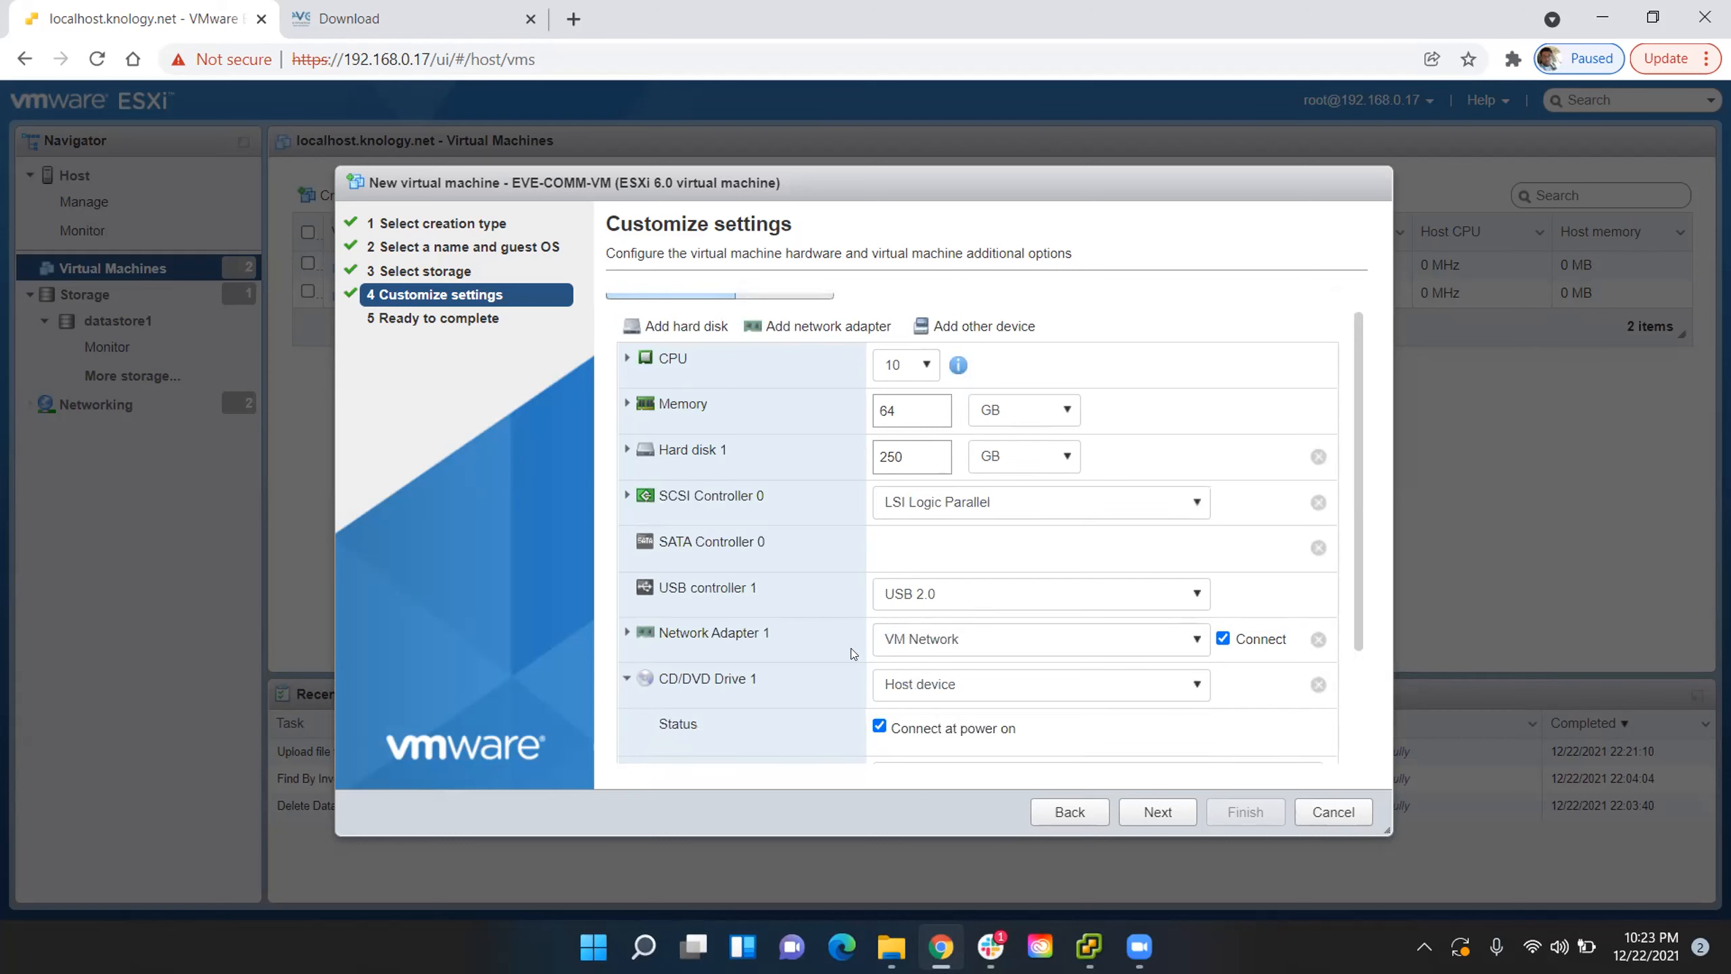
pyautogui.scroll(-2, 852, 649)
pyautogui.click(1079, 540)
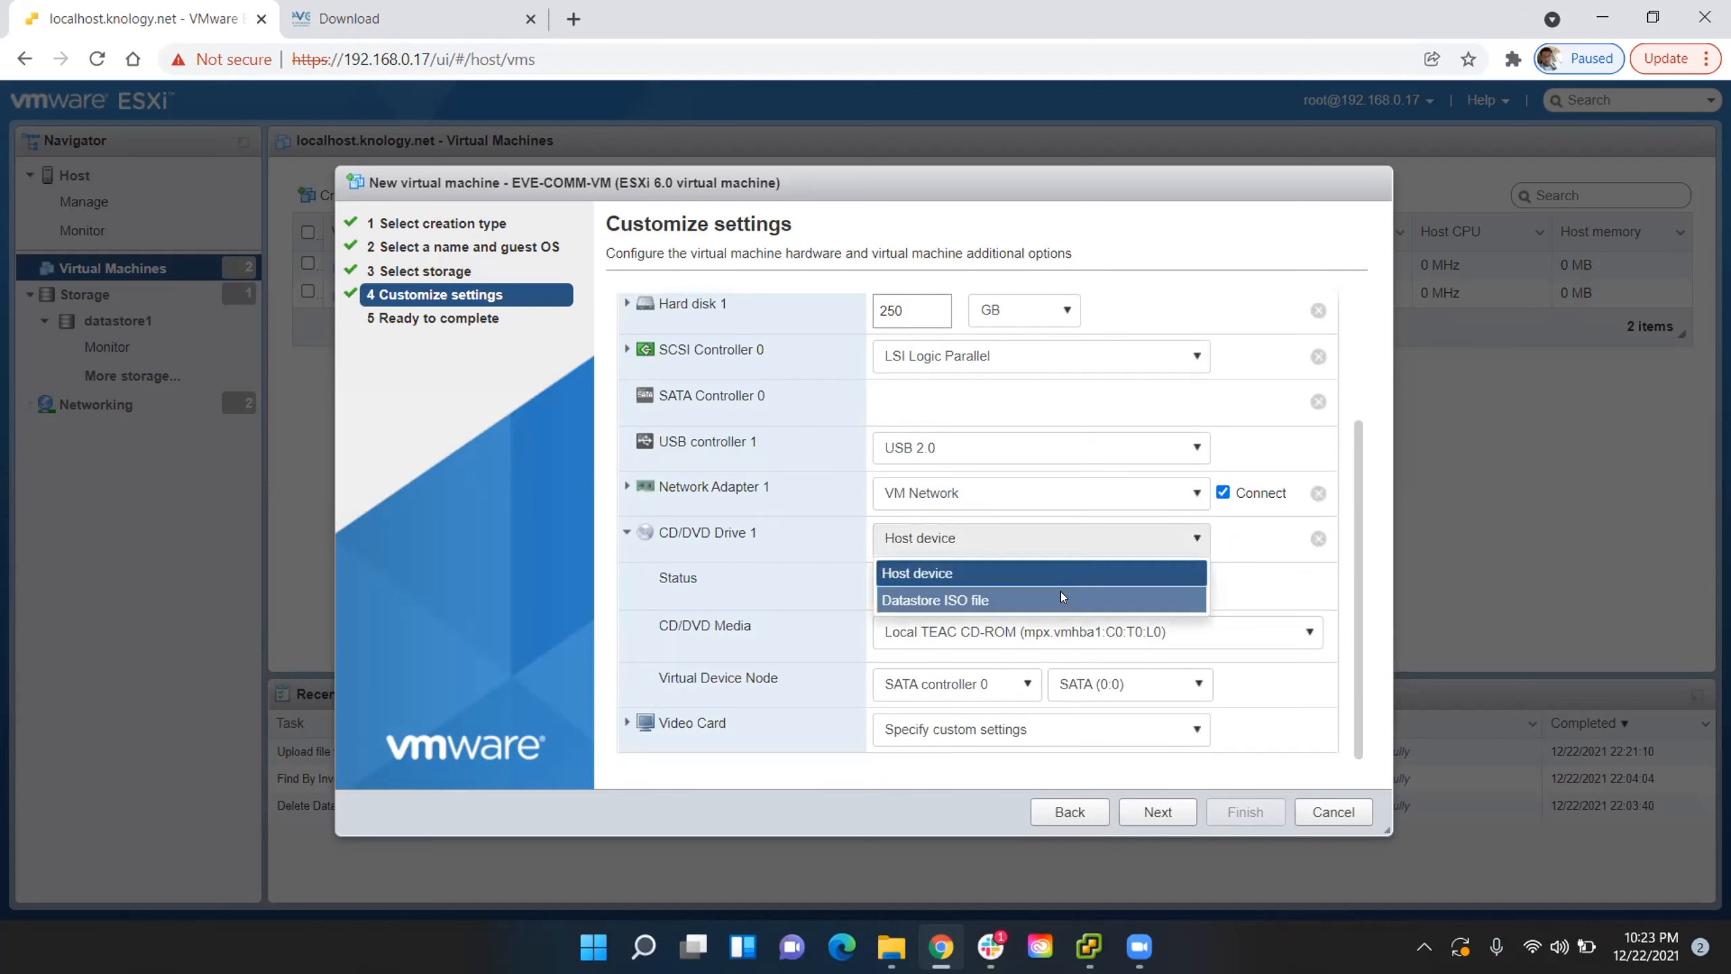
pyautogui.click(1053, 596)
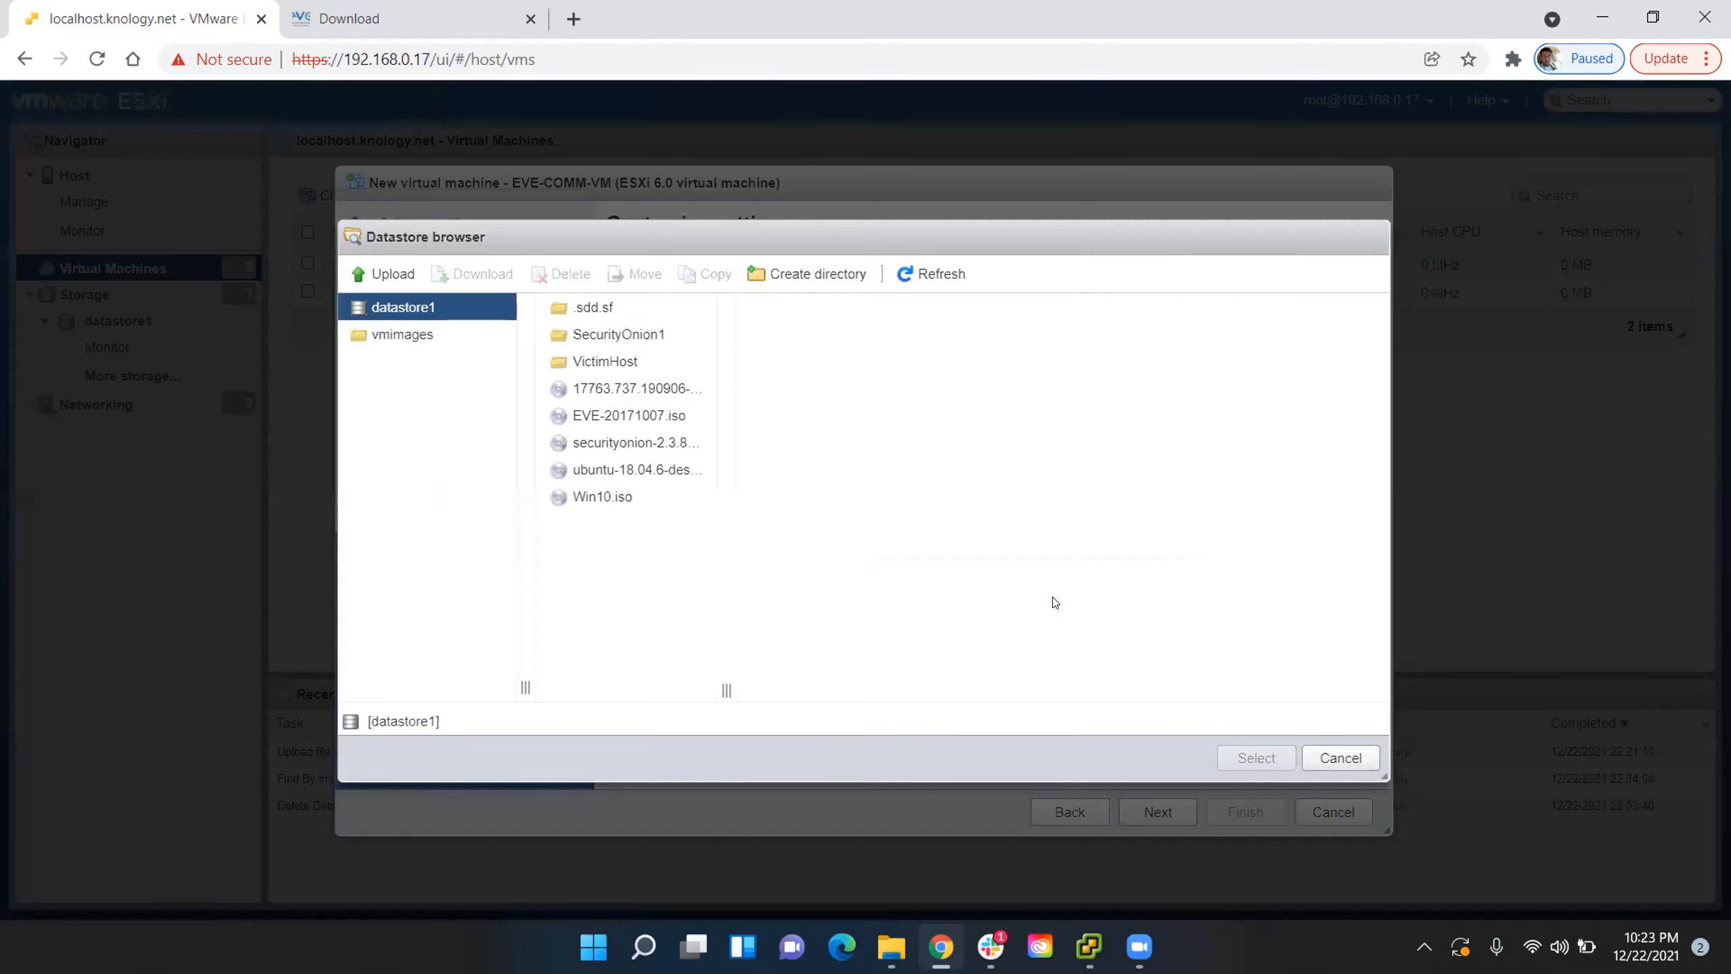
pyautogui.click(652, 417)
pyautogui.click(1227, 756)
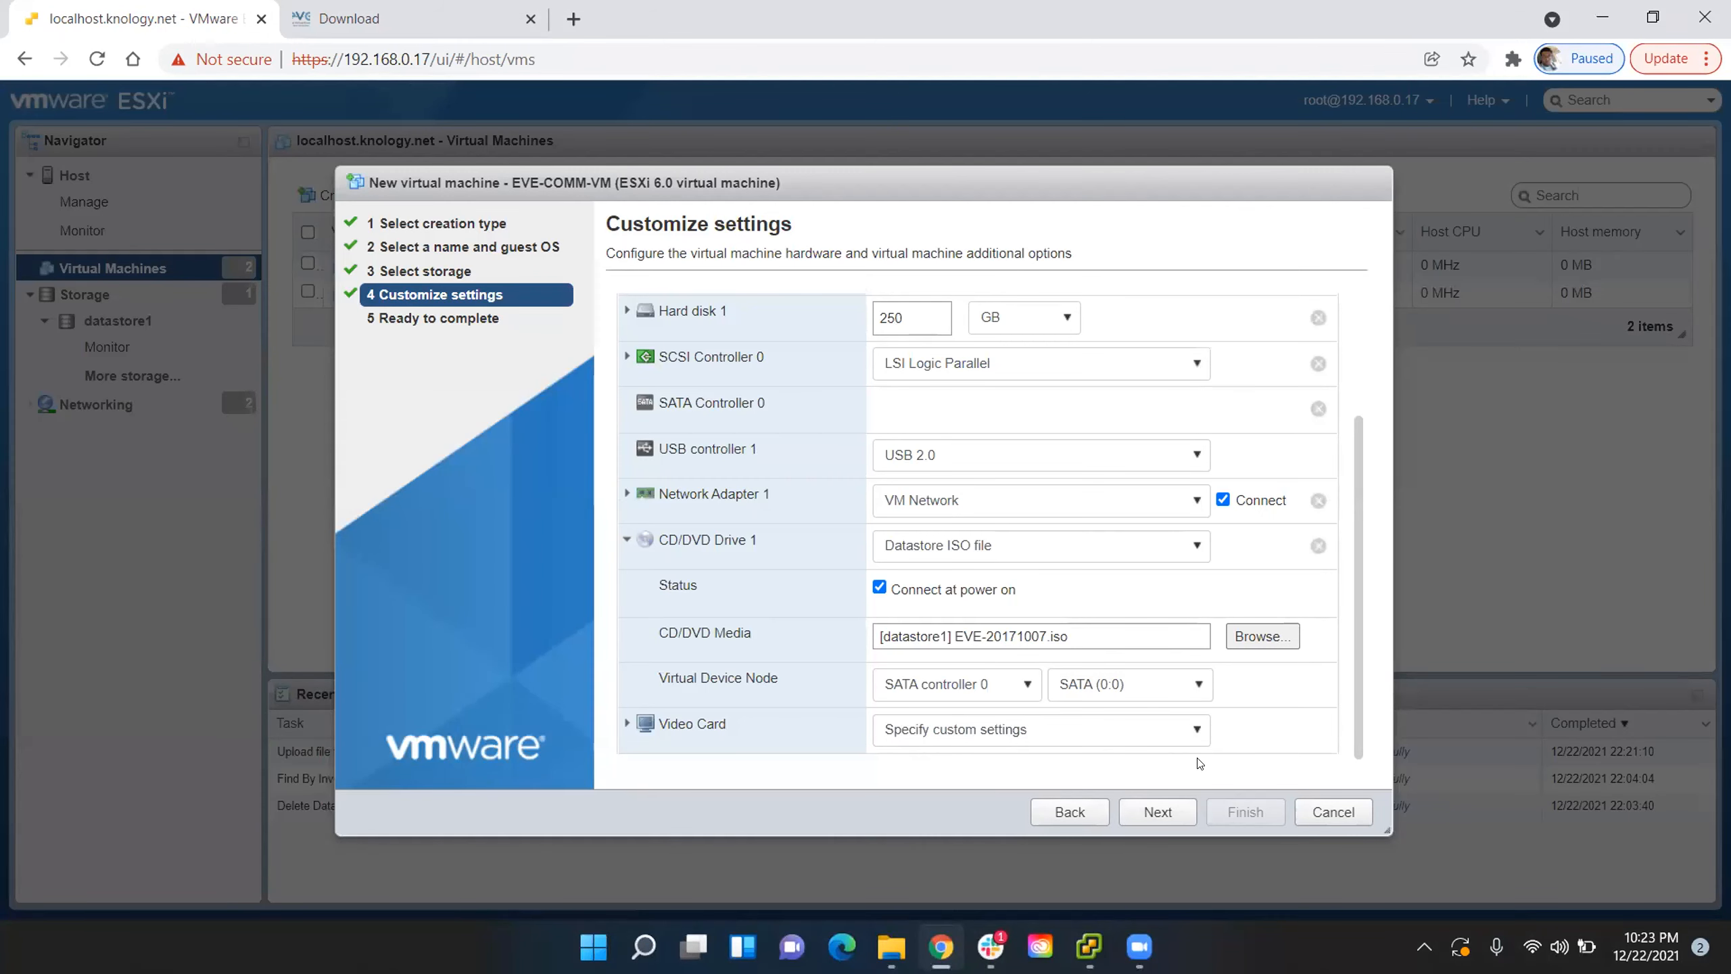
# - Continue to the summary, review the virtual machine's settings and finish creating it
pyautogui.click(1159, 811)
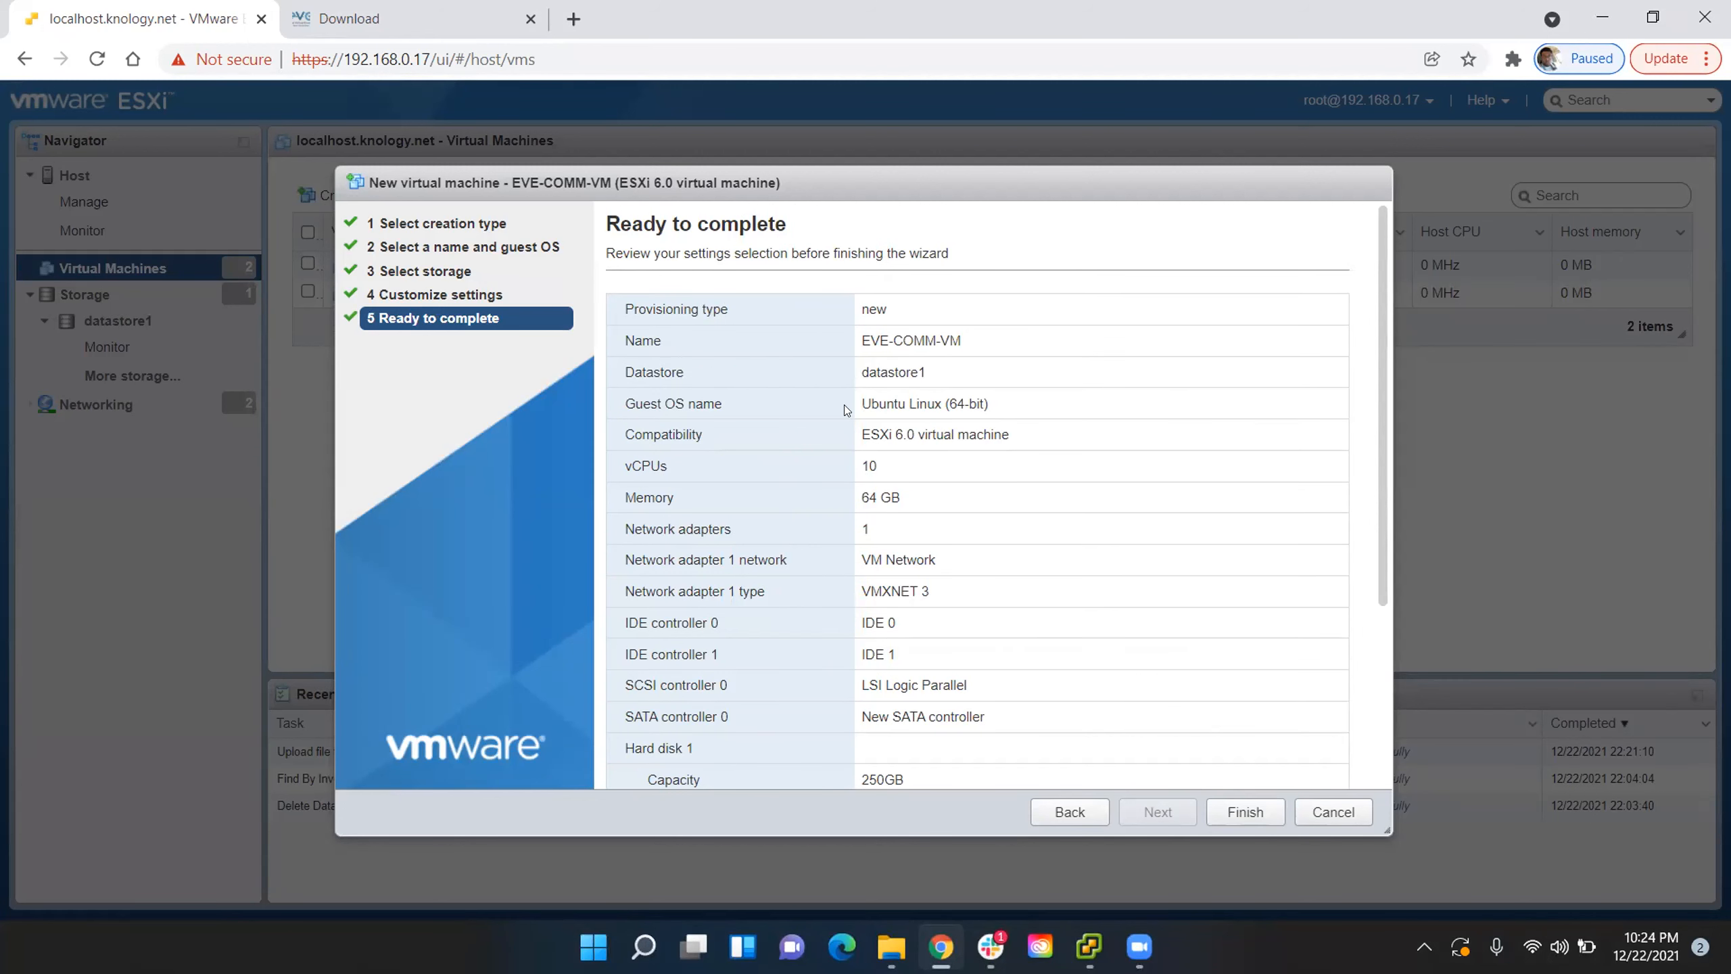
pyautogui.scroll(-2, 955, 399)
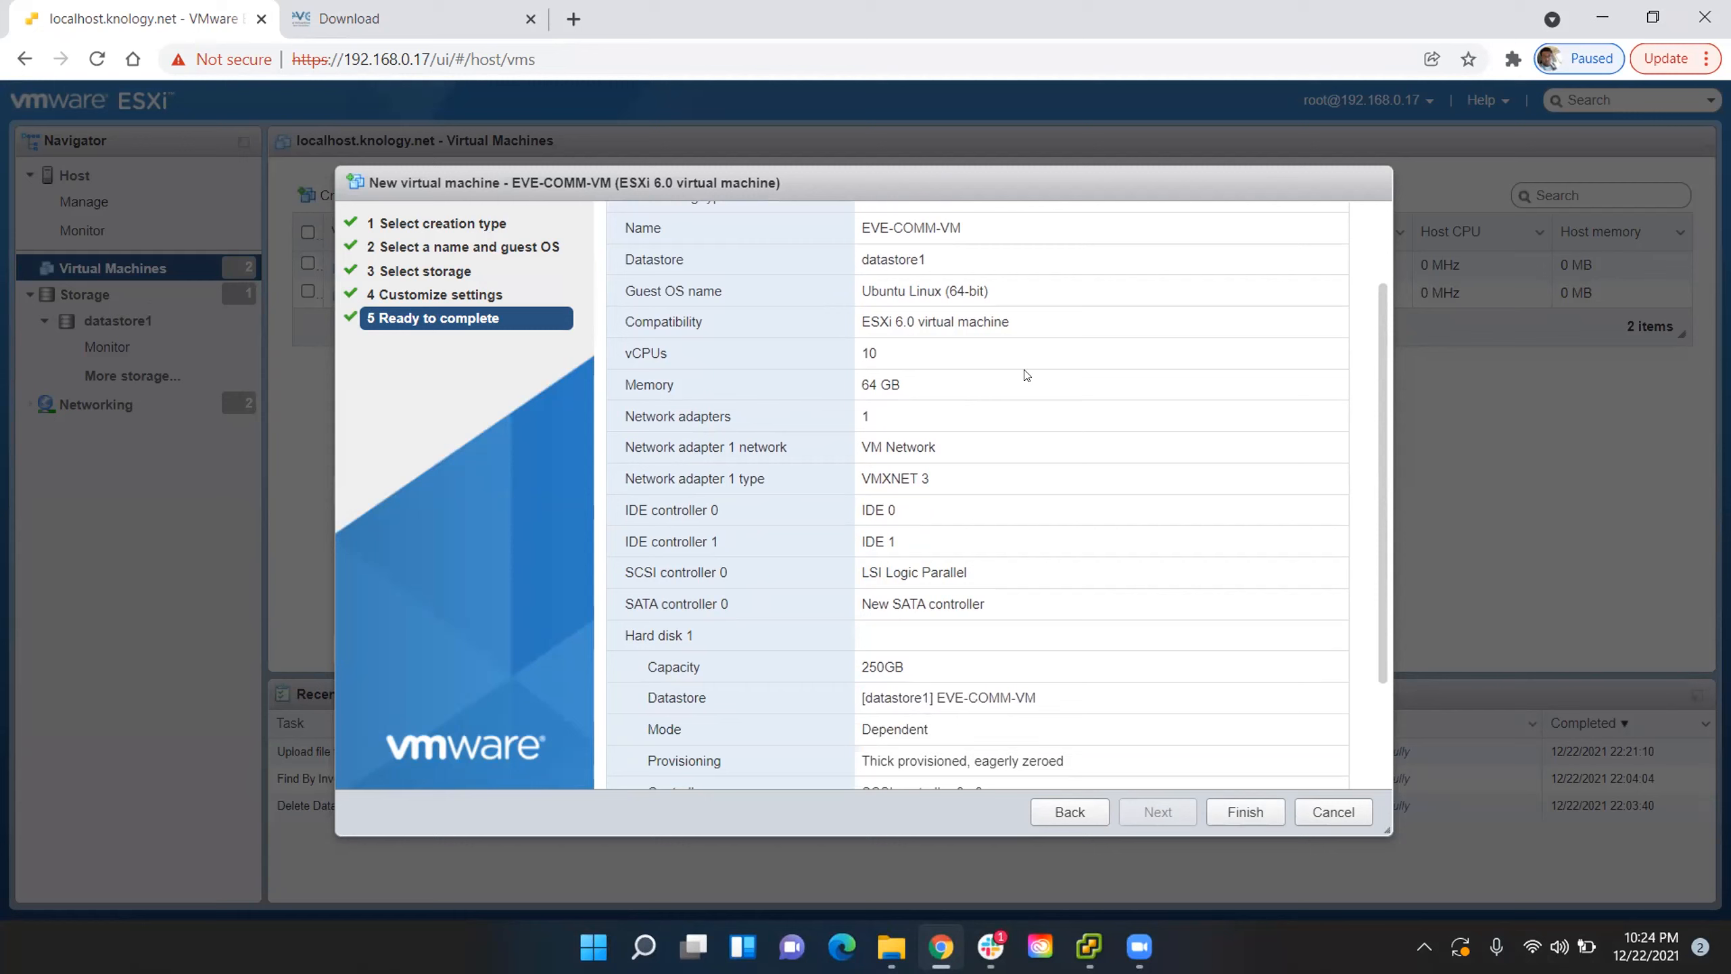
pyautogui.scroll(-2, 981, 409)
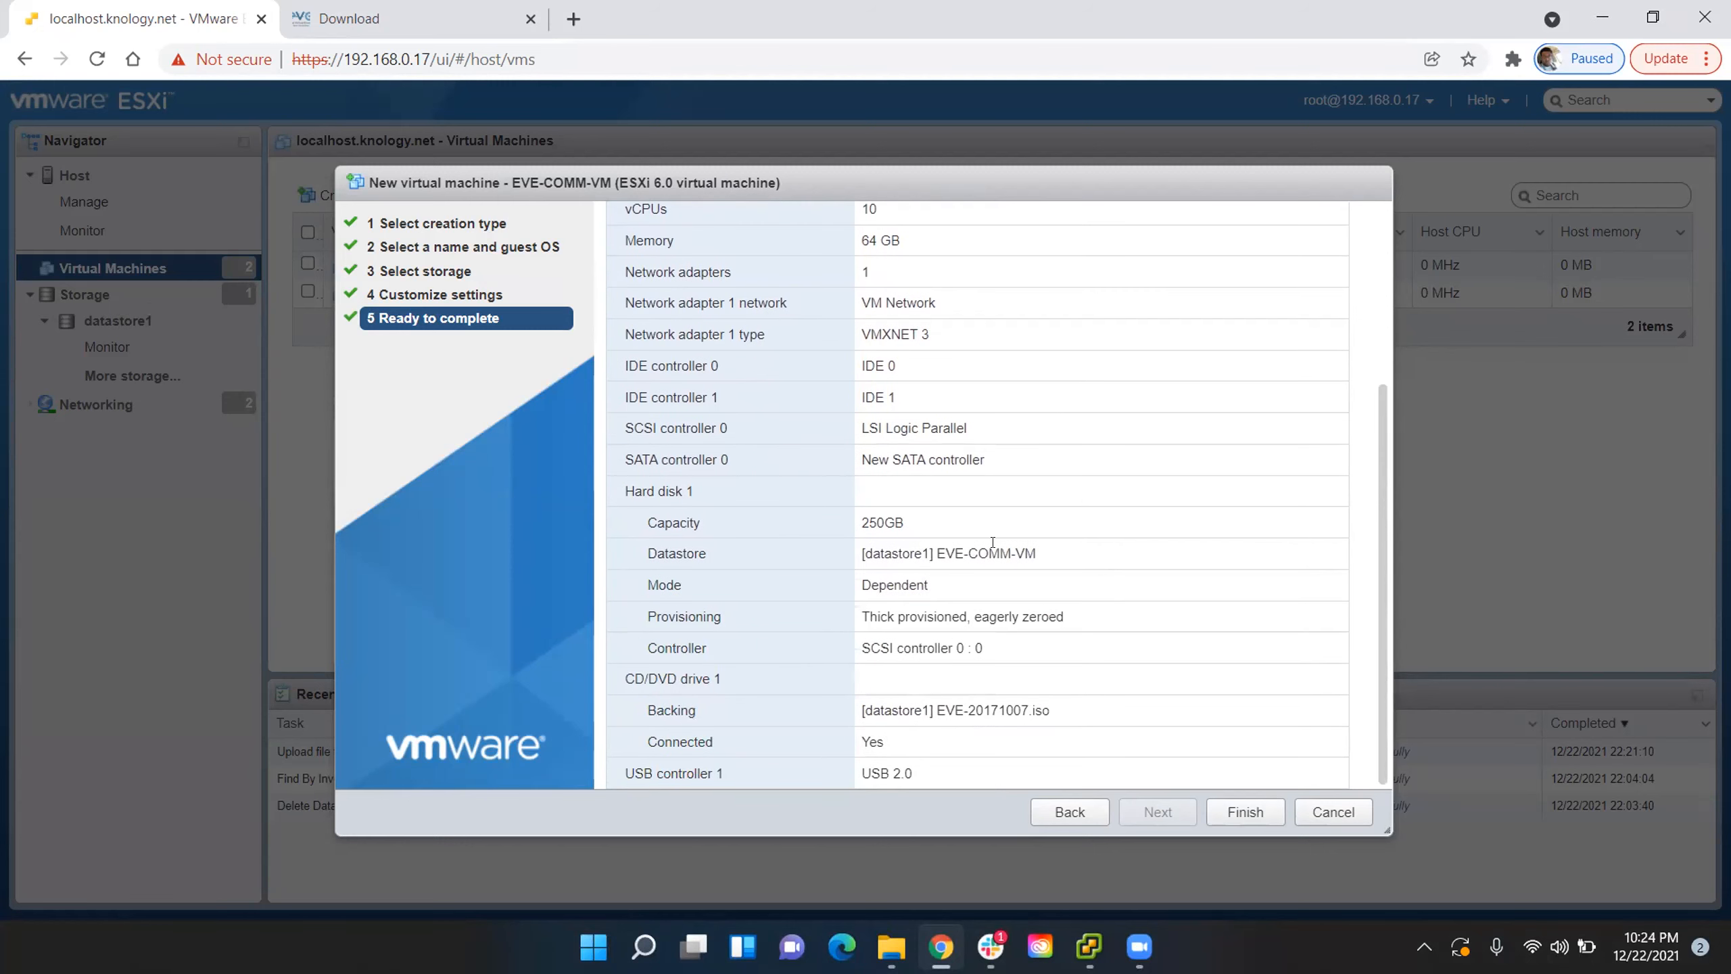
pyautogui.scroll(4, 1156, 488)
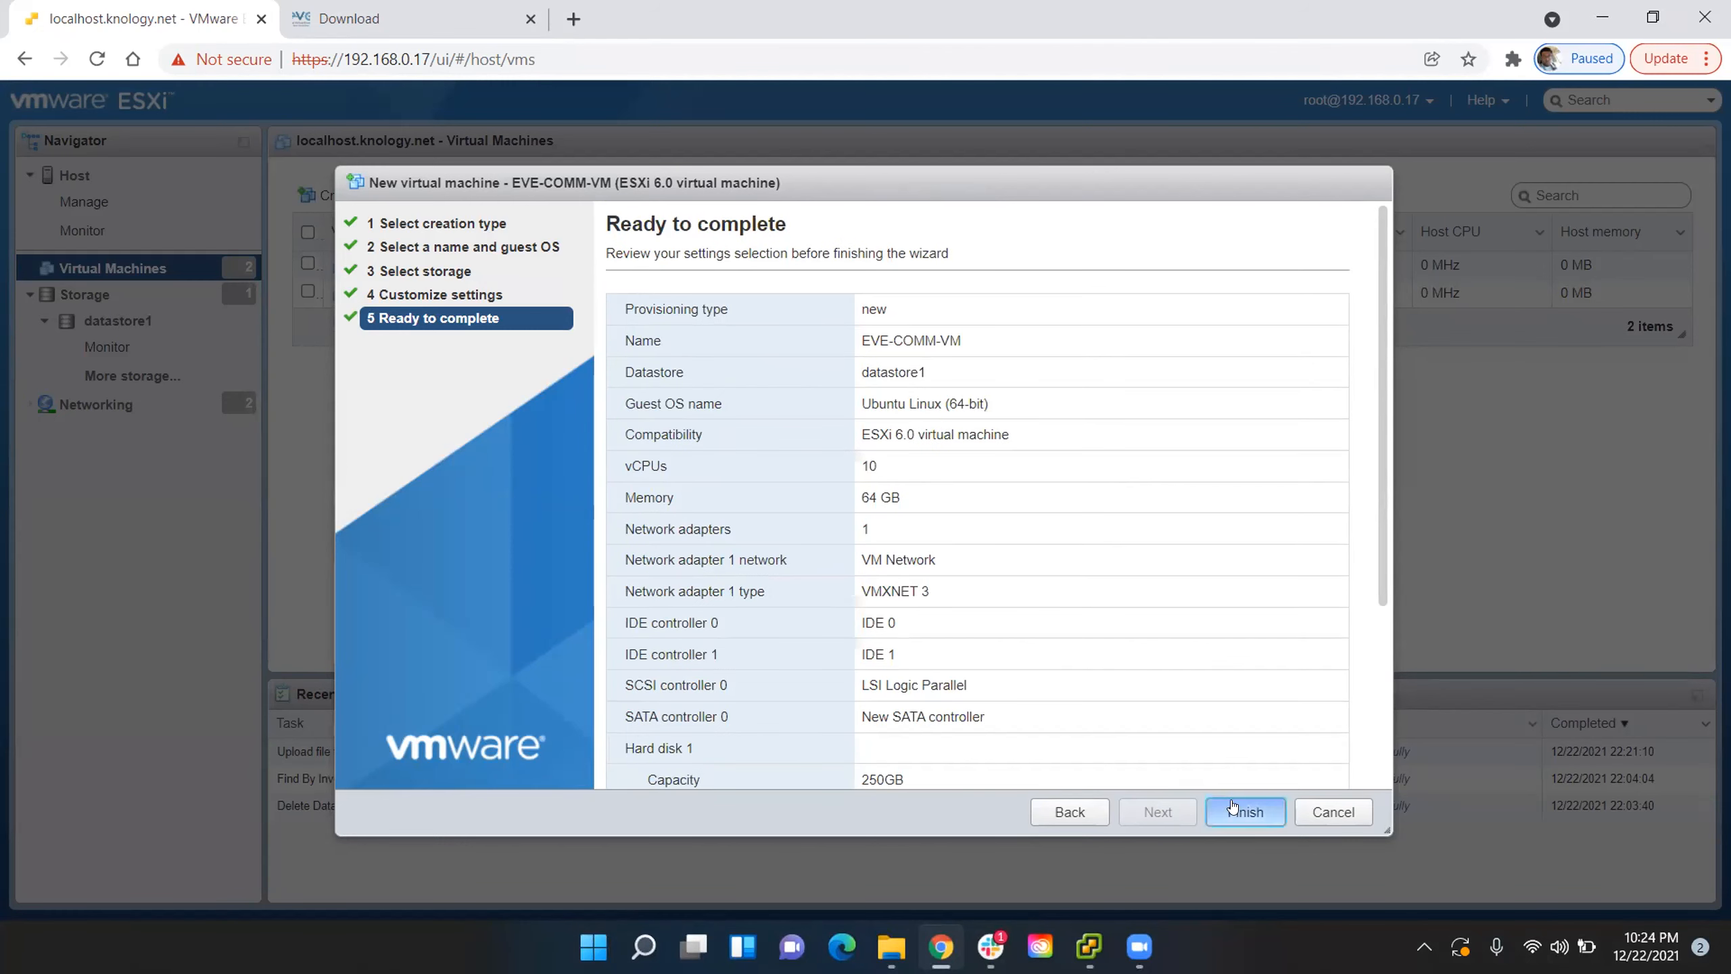
pyautogui.click(1235, 810)
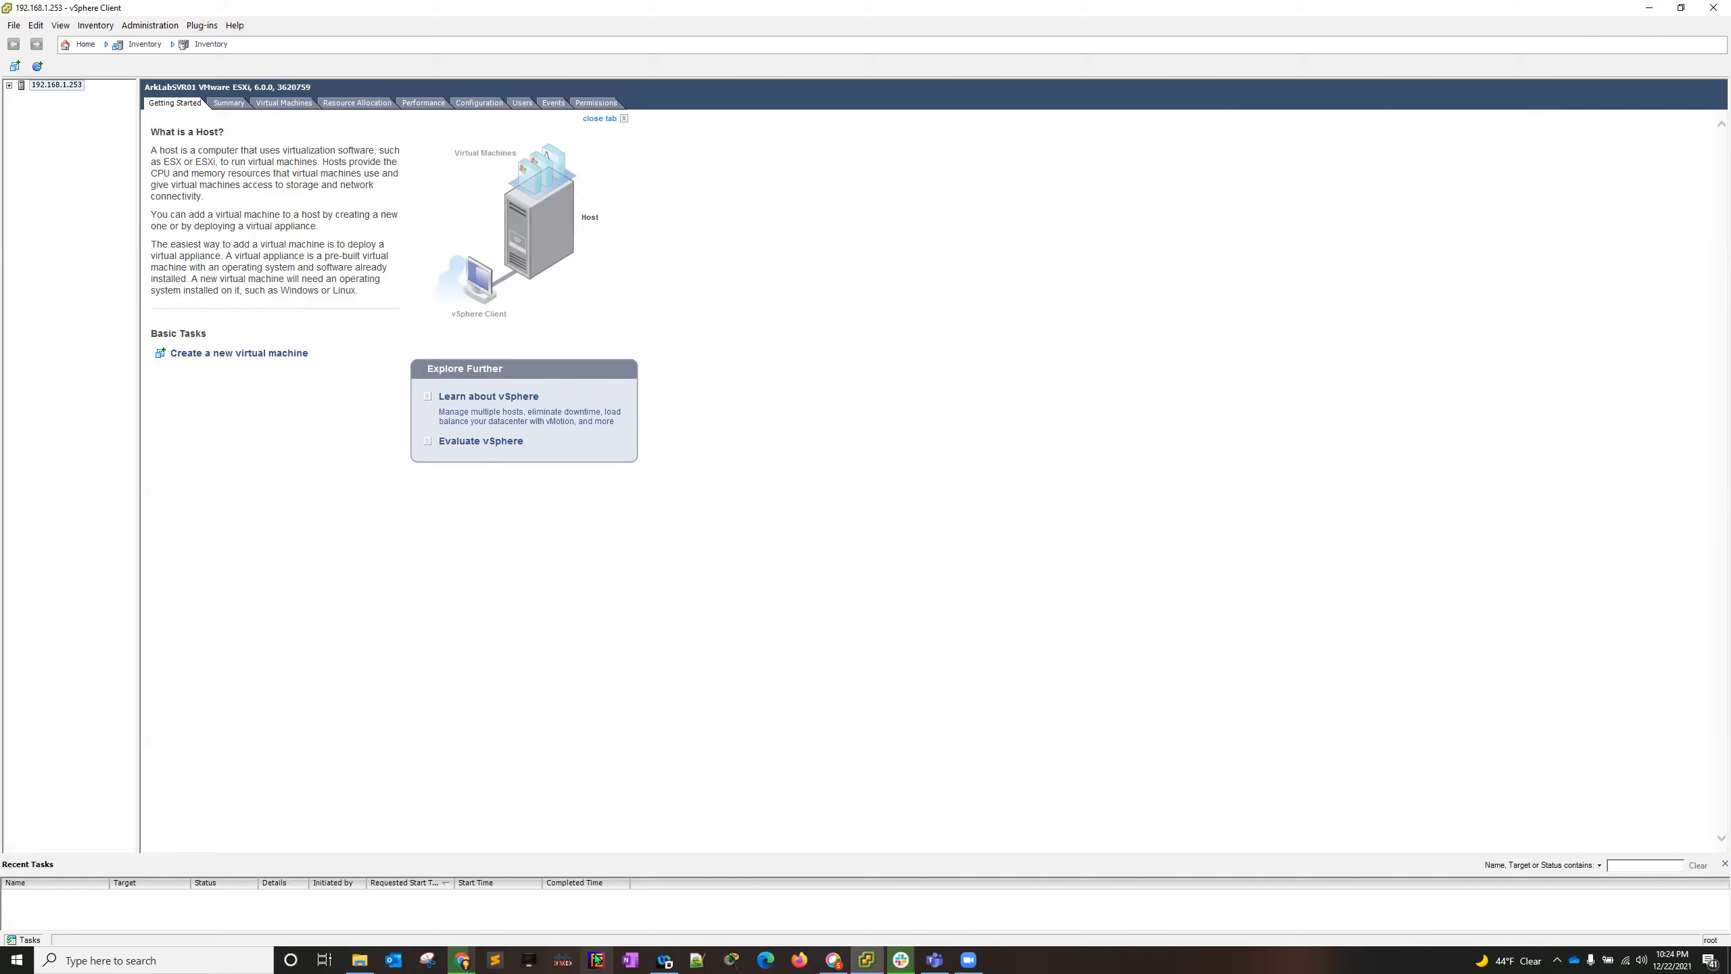
# - Bring up the Downloads folder in File Explorer, try to open EVE-20171007 (6) and dismiss the app choice
pyautogui.click(360, 960)
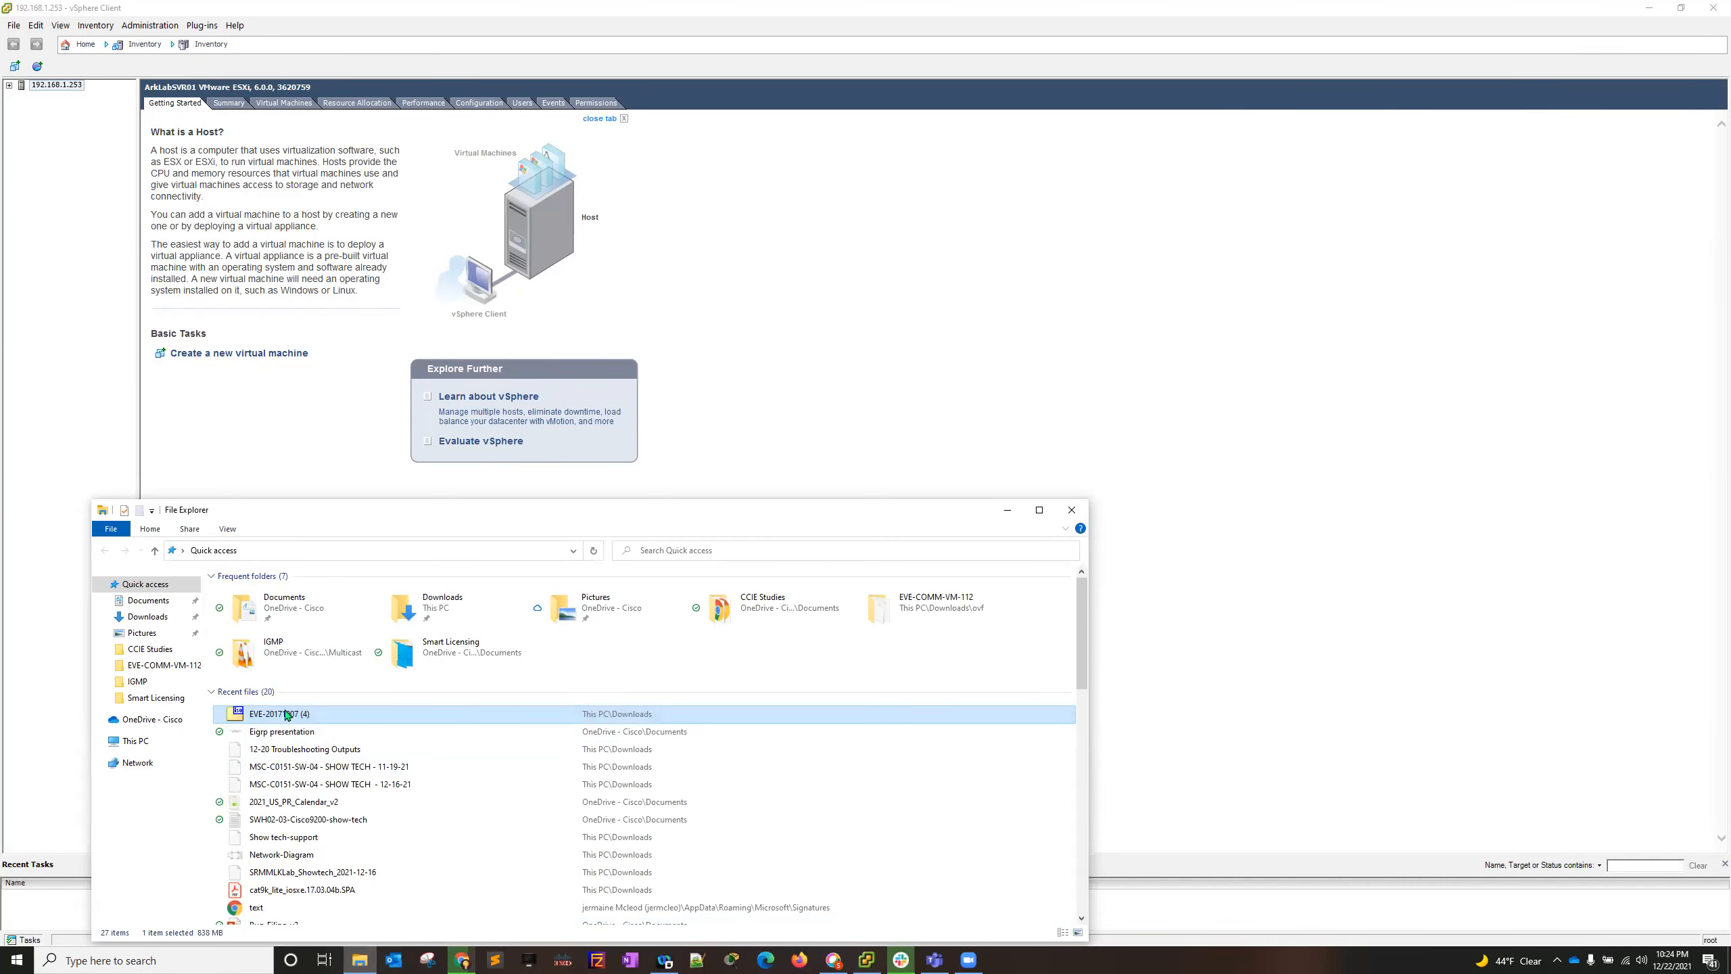
pyautogui.click(359, 959)
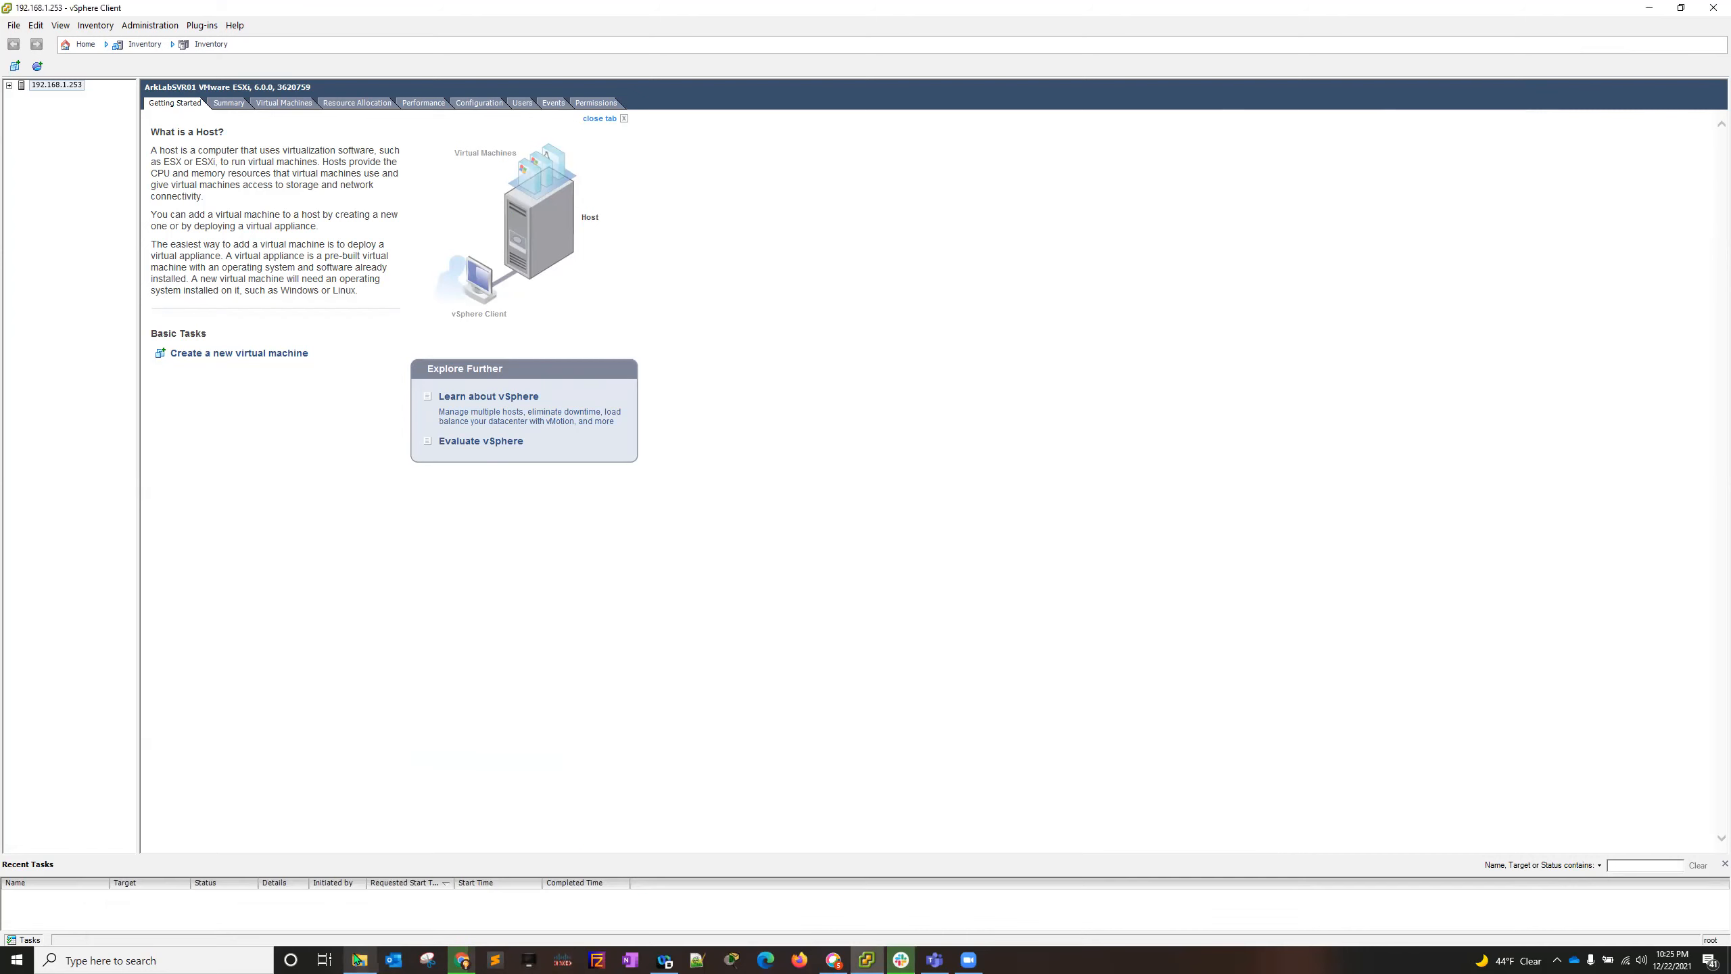
pyautogui.click(900, 960)
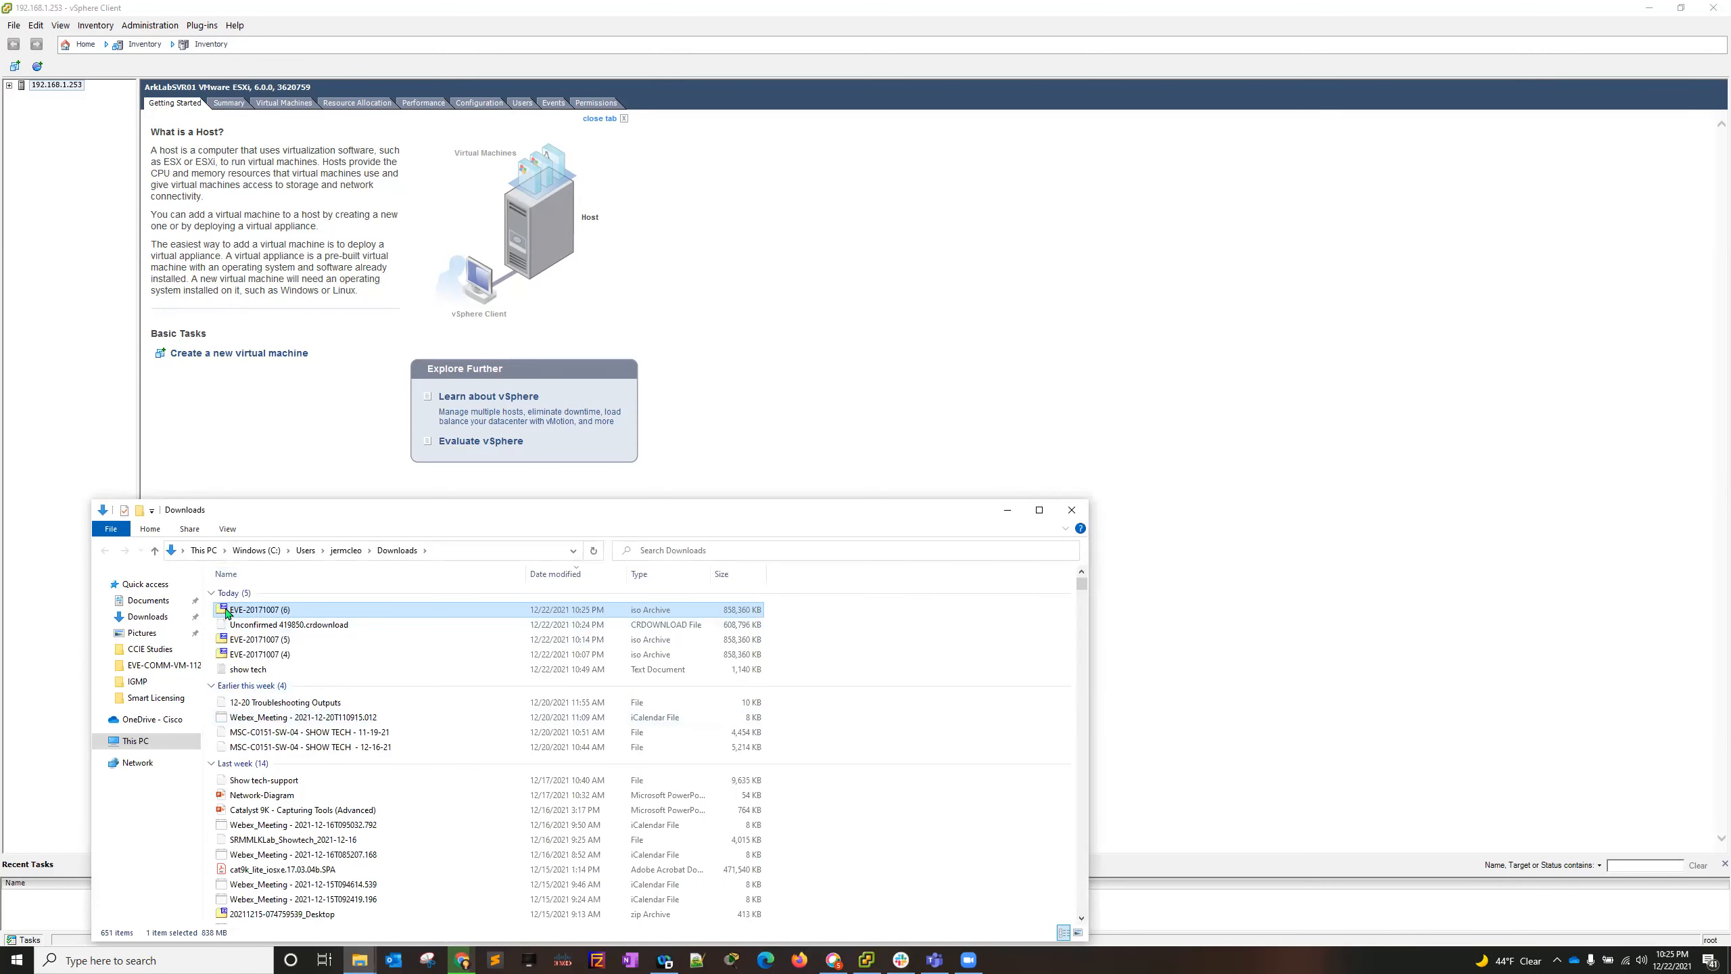
pyautogui.doubleClick(267, 611)
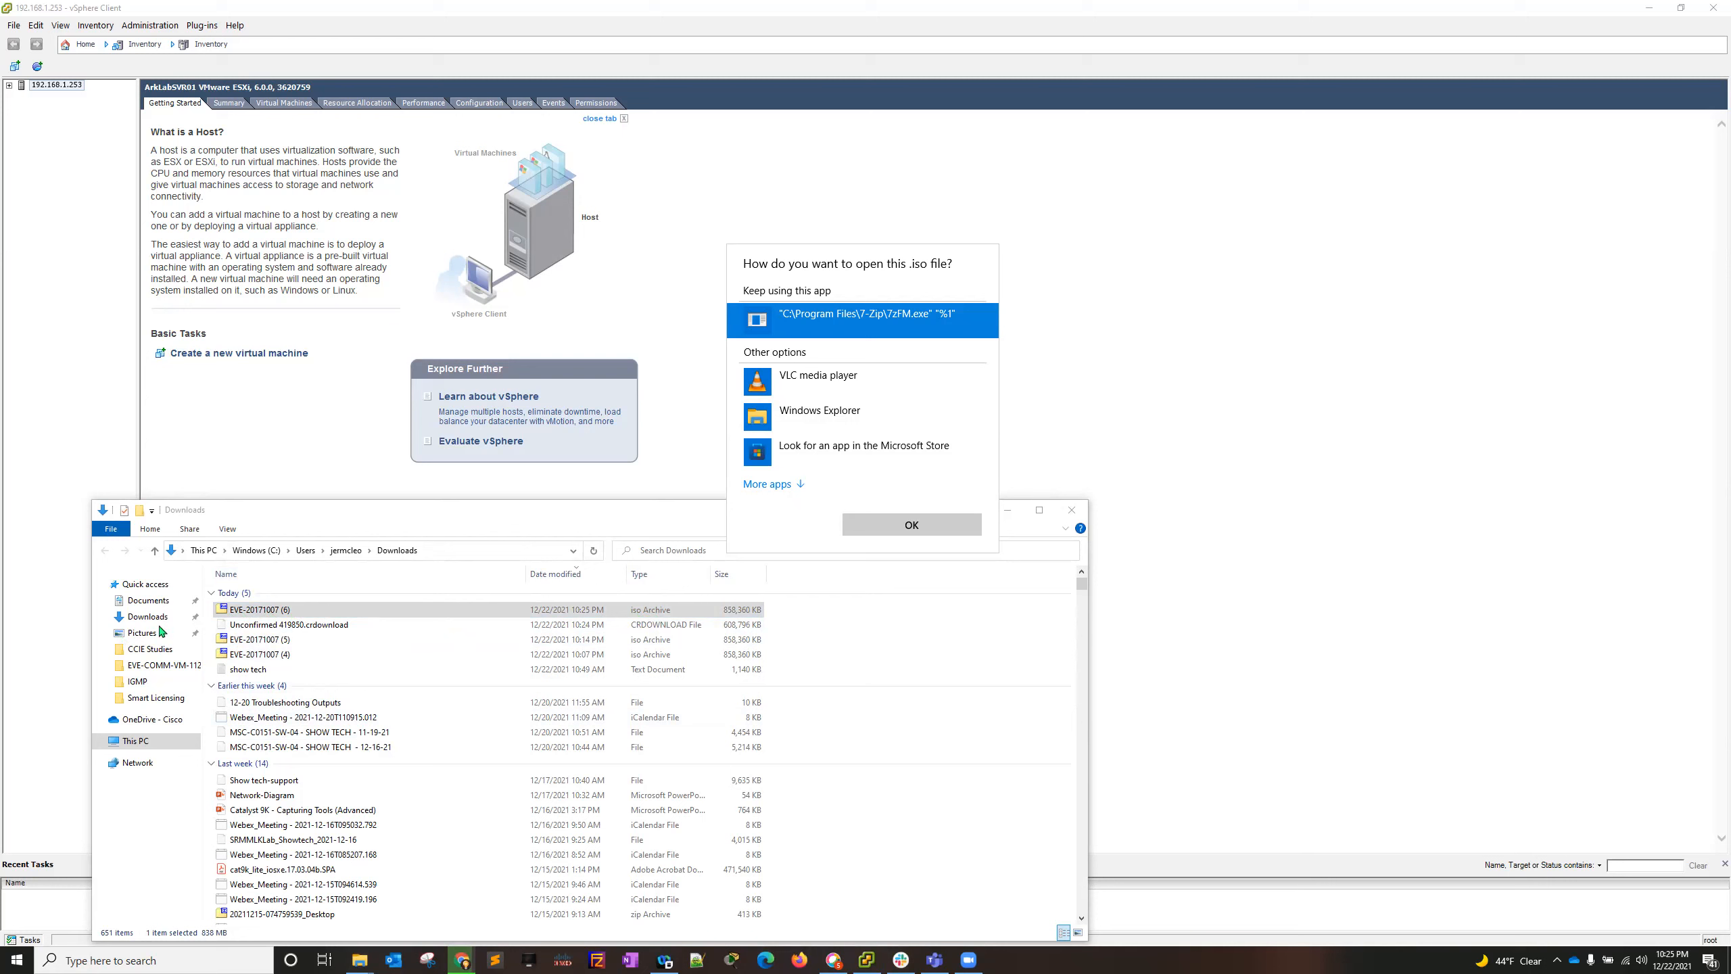
pyautogui.click(254, 615)
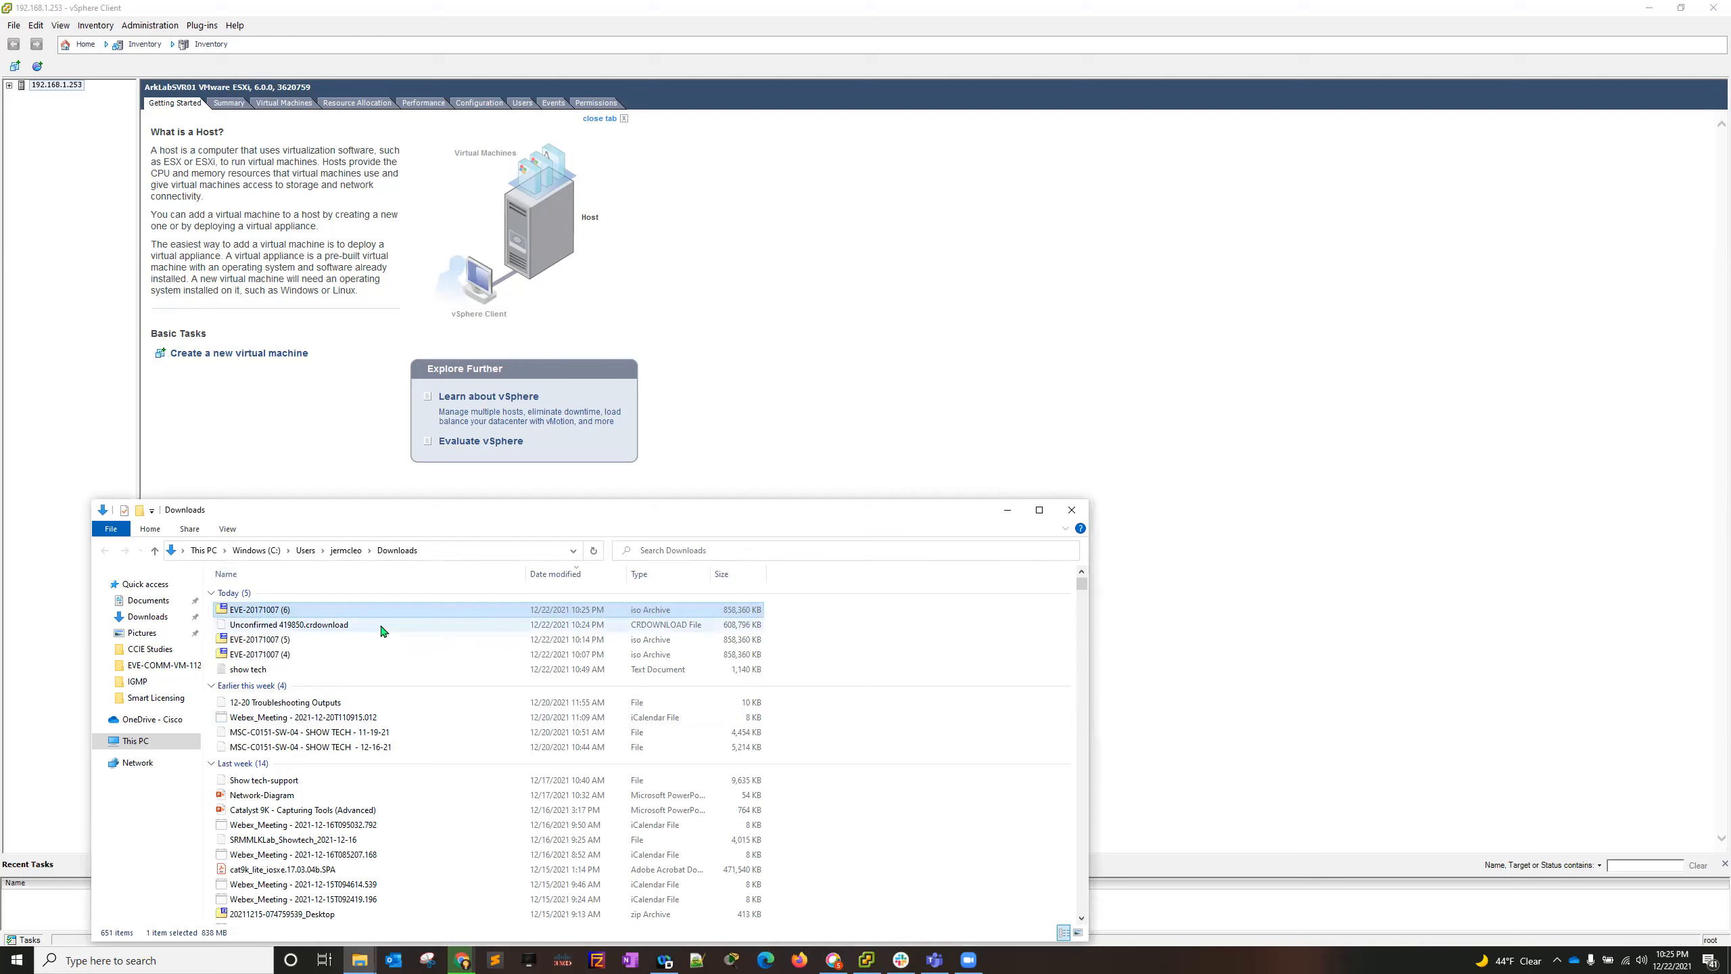
# - Check which application opens EVE-20171007 (6) in its properties, view the alternative apps for .iso files and dismiss both dialogs
pyautogui.rightClick(276, 615)
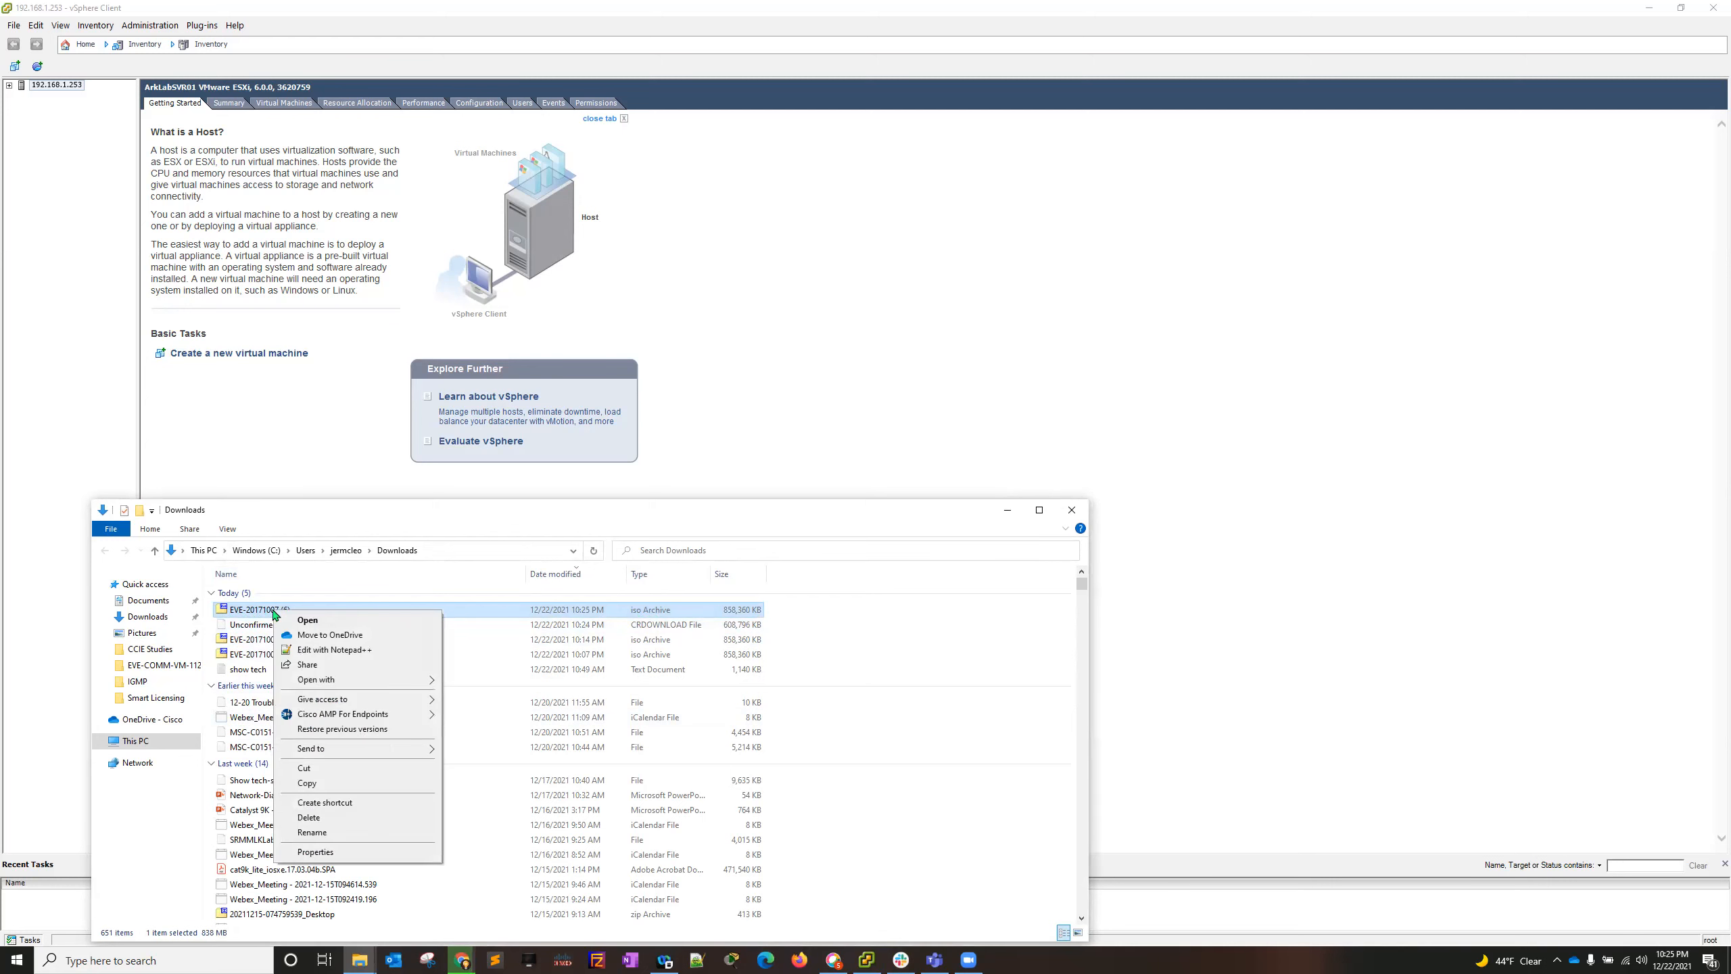
pyautogui.click(315, 851)
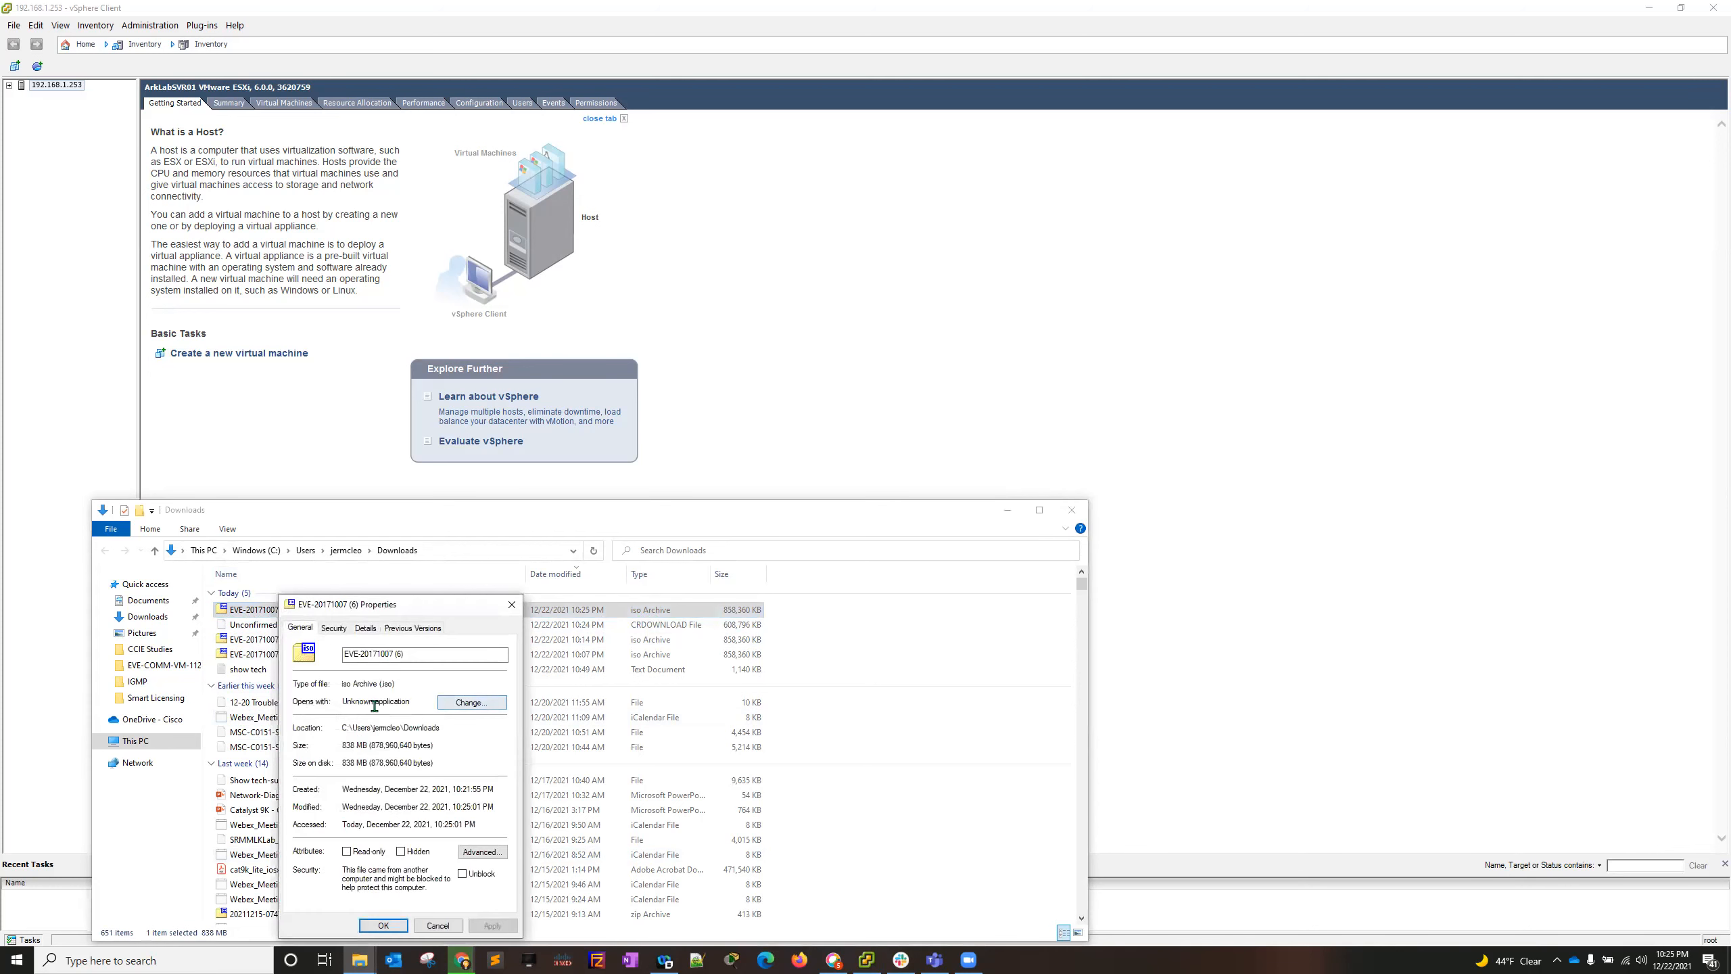
pyautogui.moveTo(351, 703); pyautogui.dragTo(412, 704)
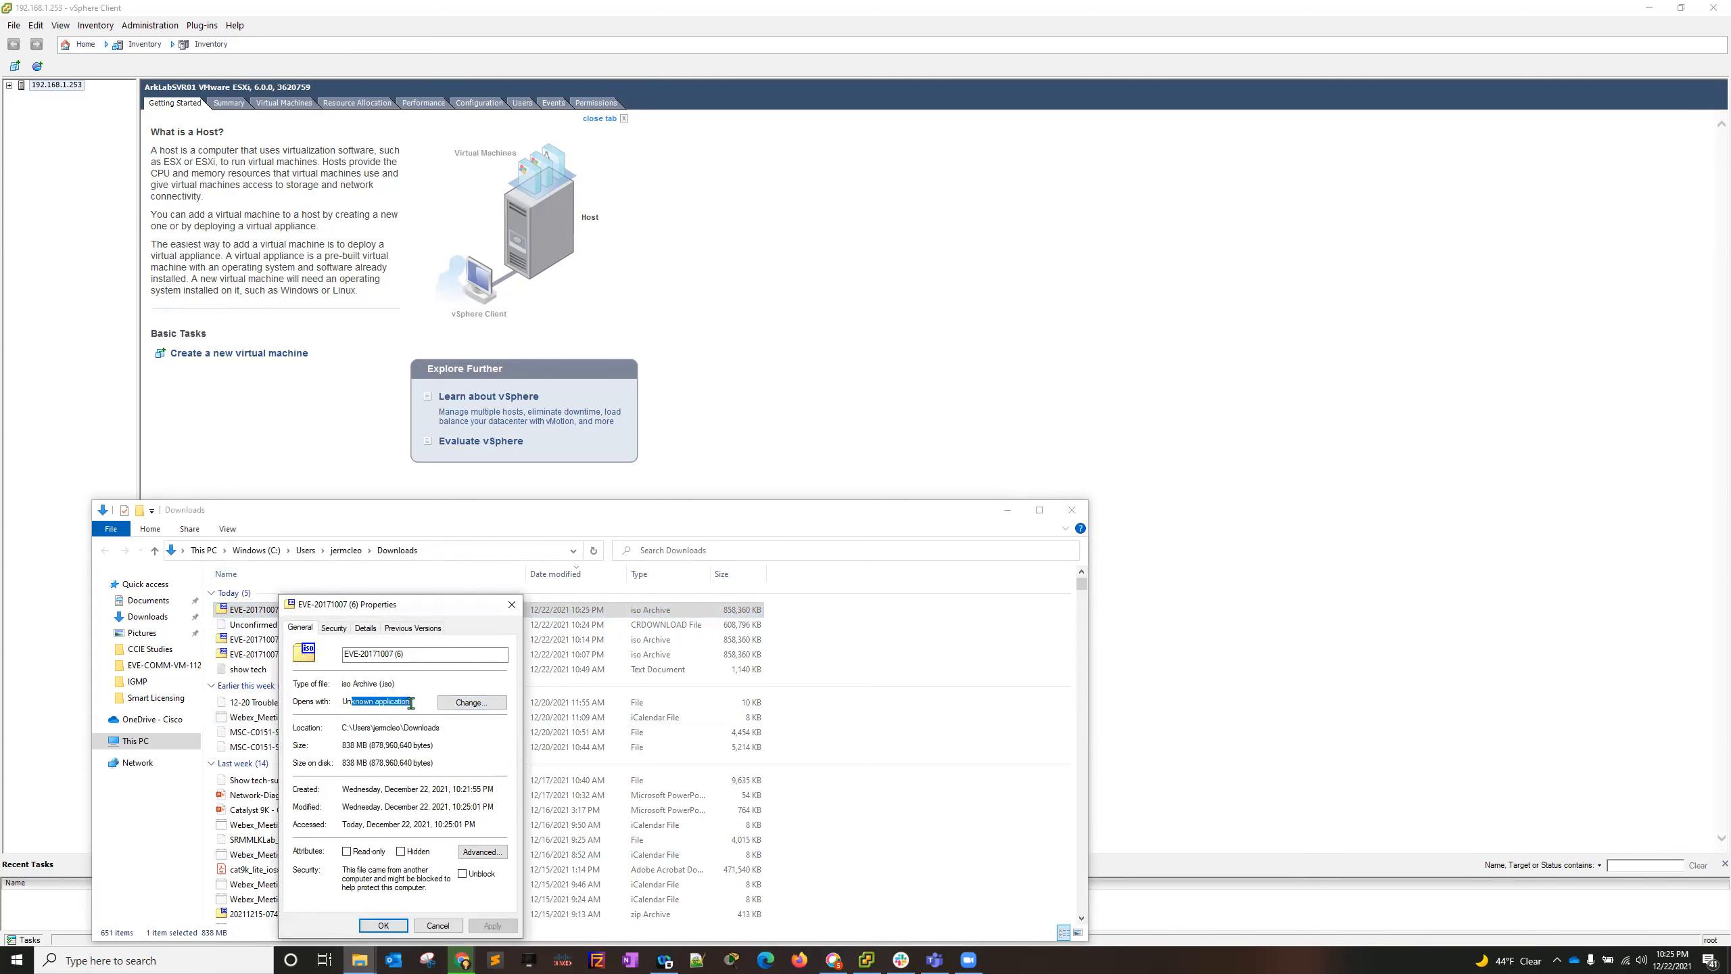
pyautogui.click(469, 707)
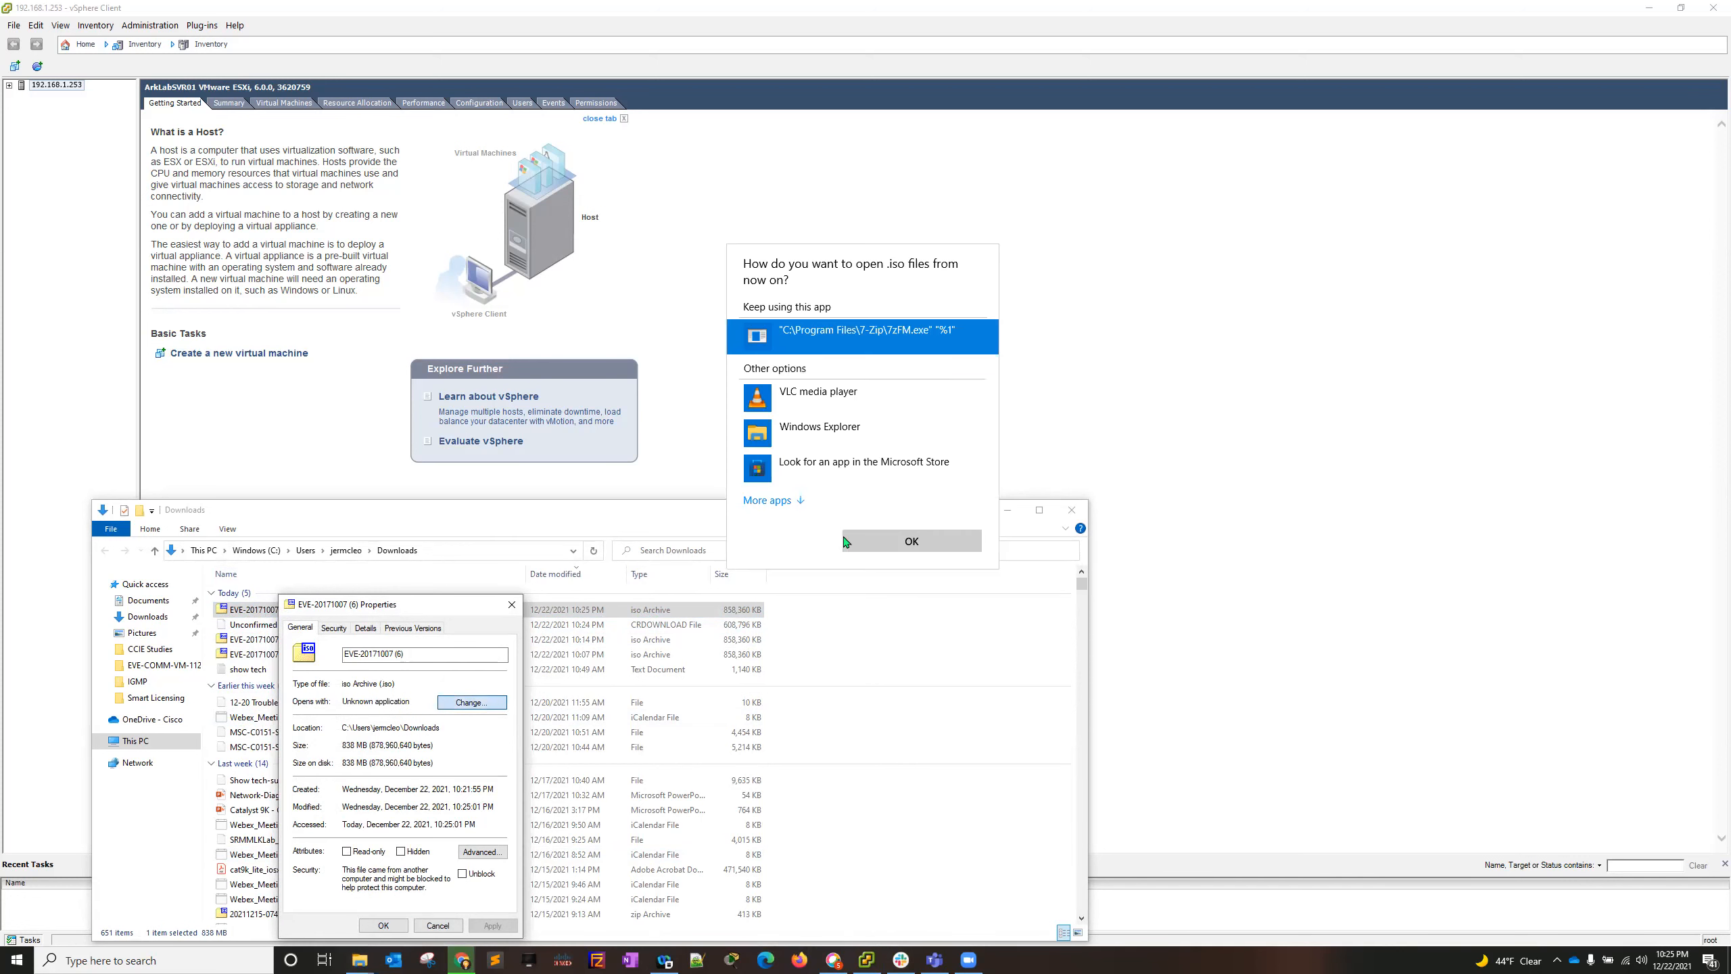
pyautogui.press('Escape')
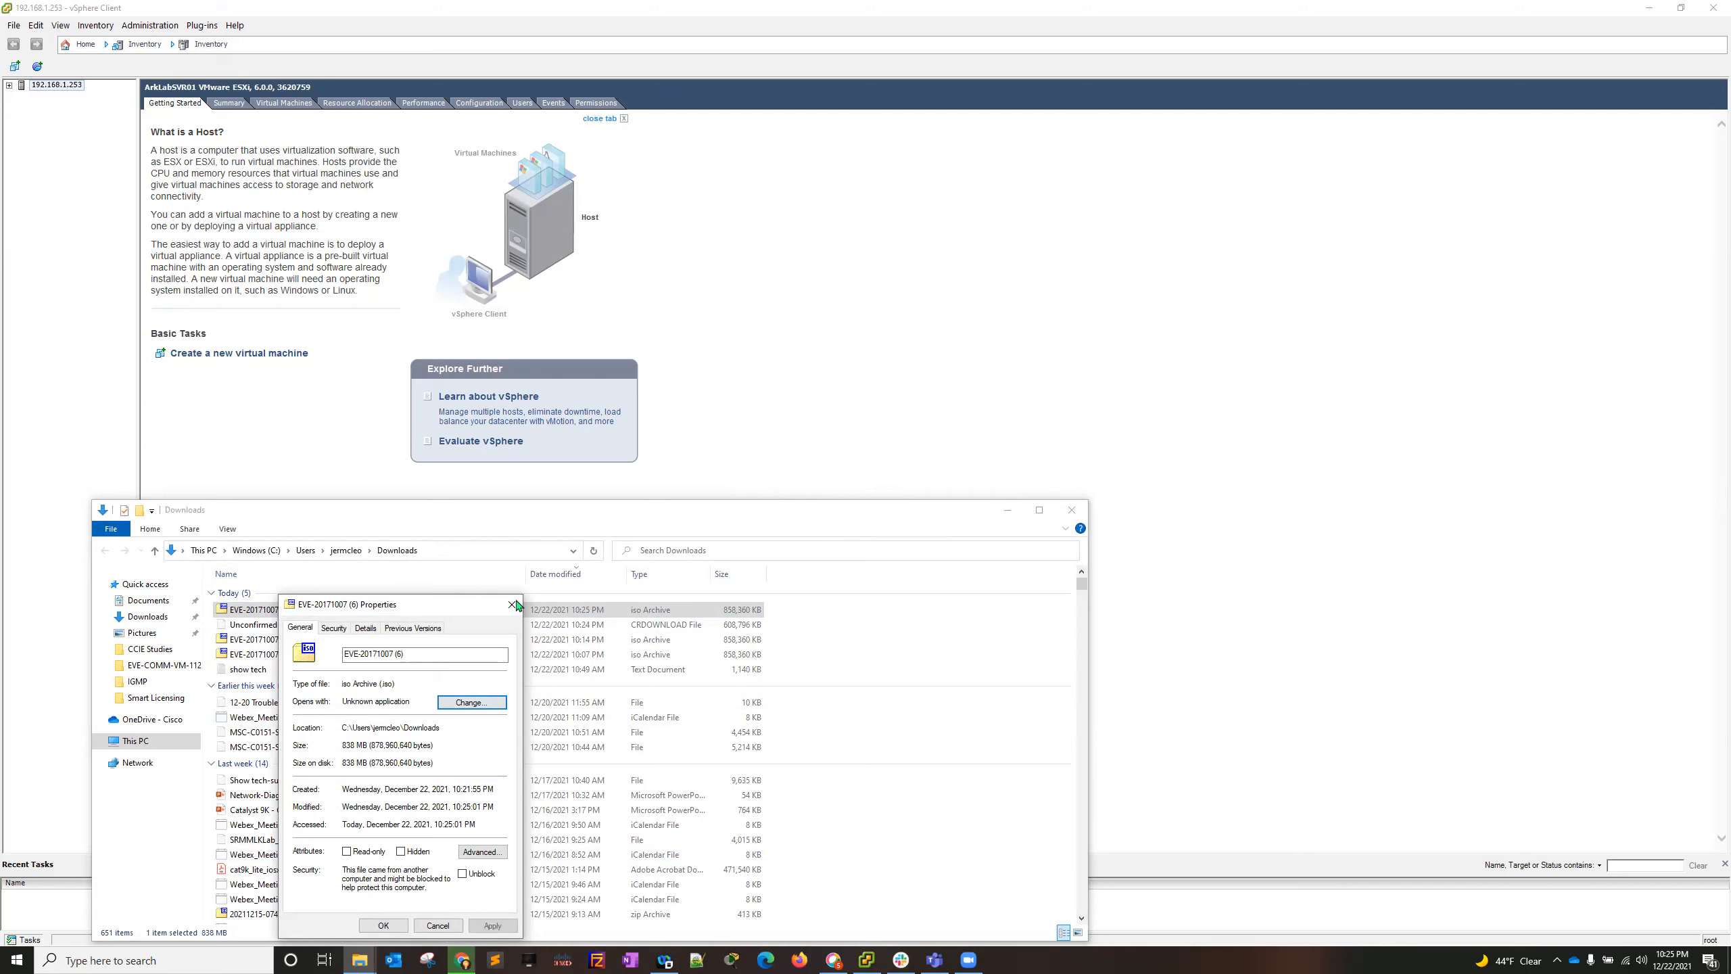
pyautogui.click(511, 604)
pyautogui.click(2, 958)
pyautogui.write('defau')
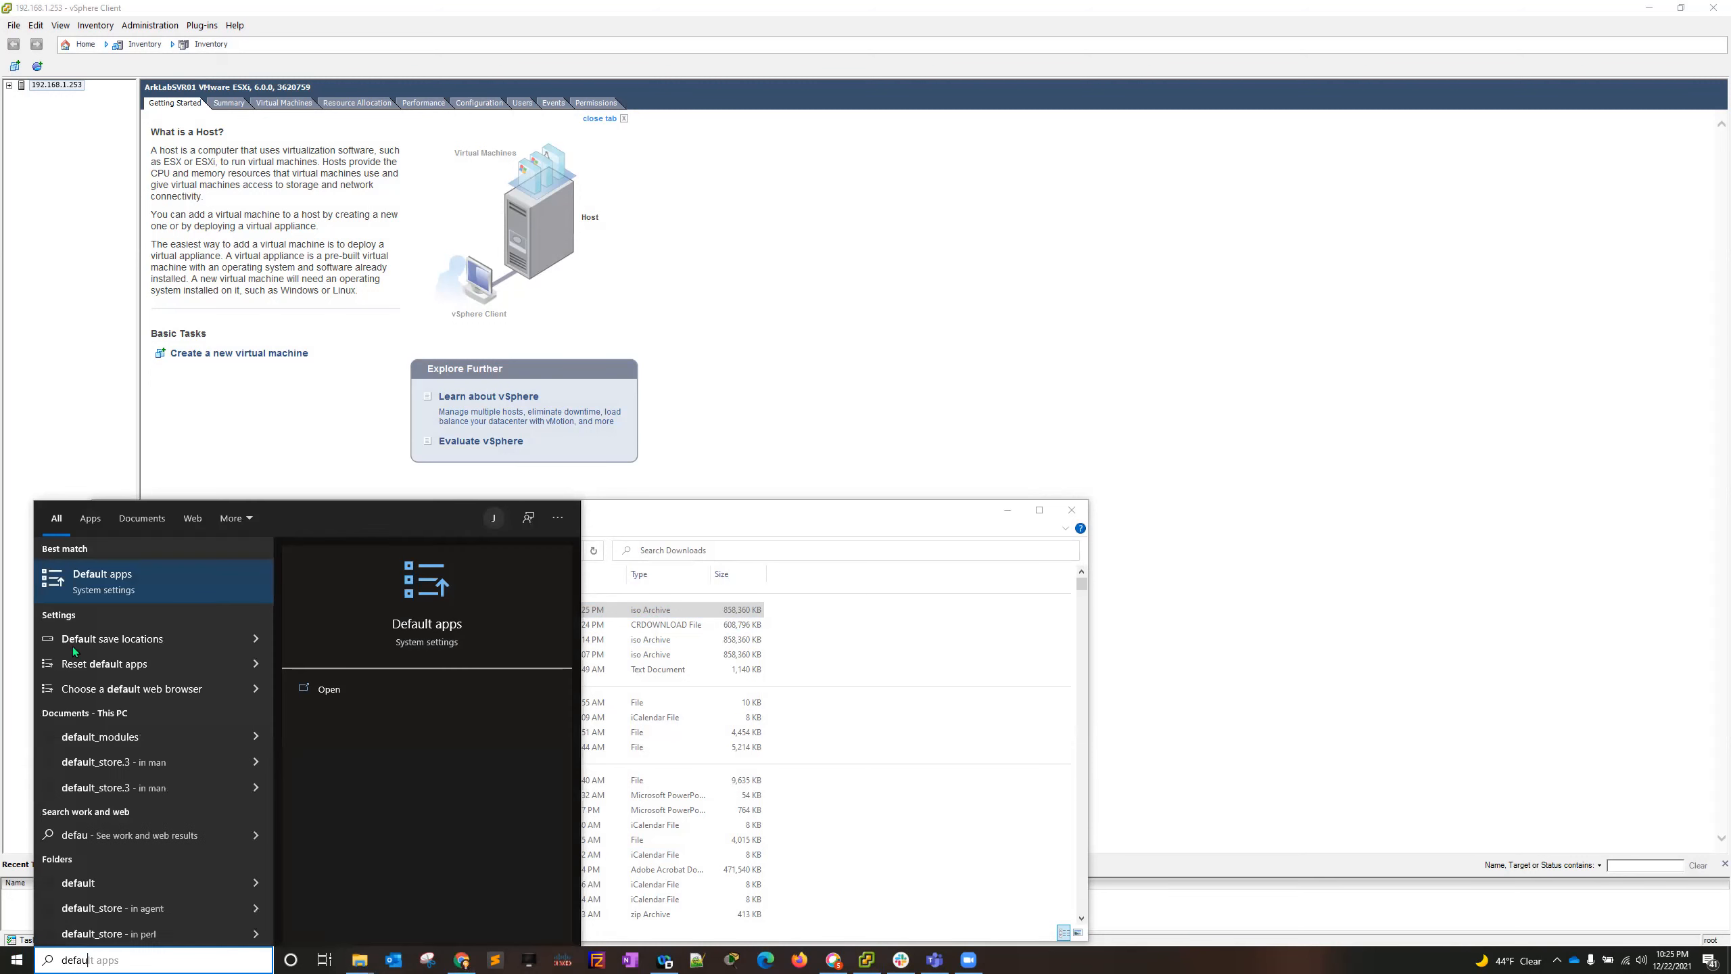
pyautogui.click(629, 257)
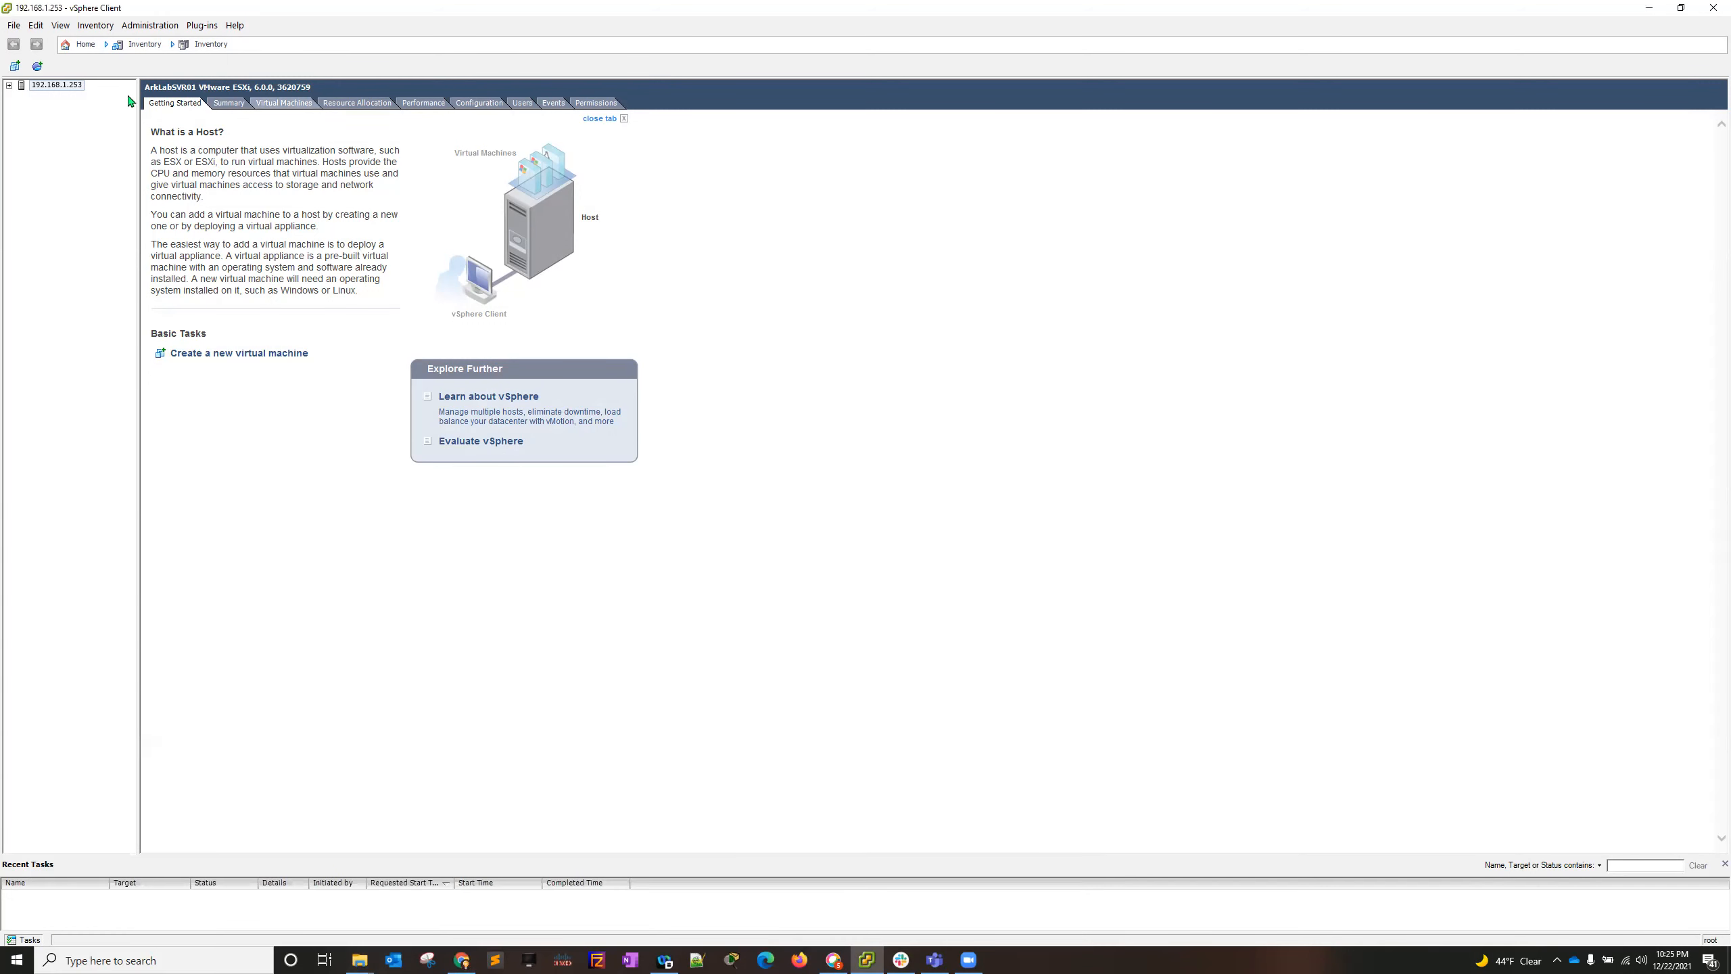
# - Expand host 192.168.1.253, browse datastore1 from the host's summary and open its ISO folder
pyautogui.click(8, 85)
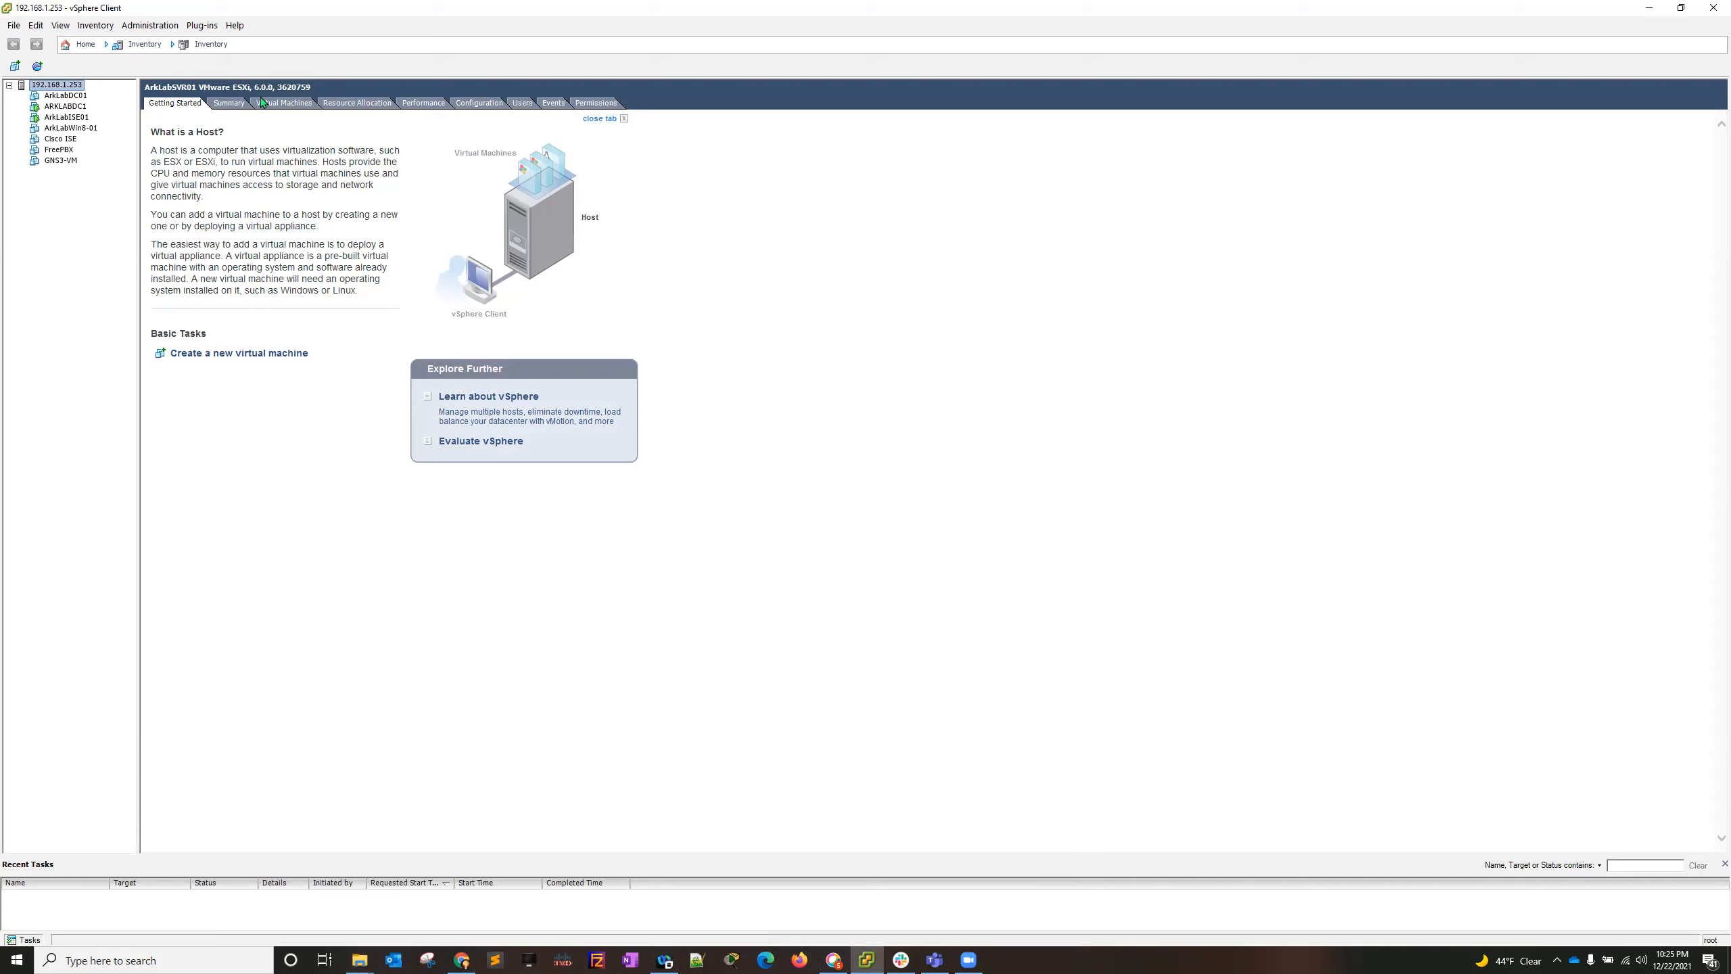
pyautogui.click(230, 104)
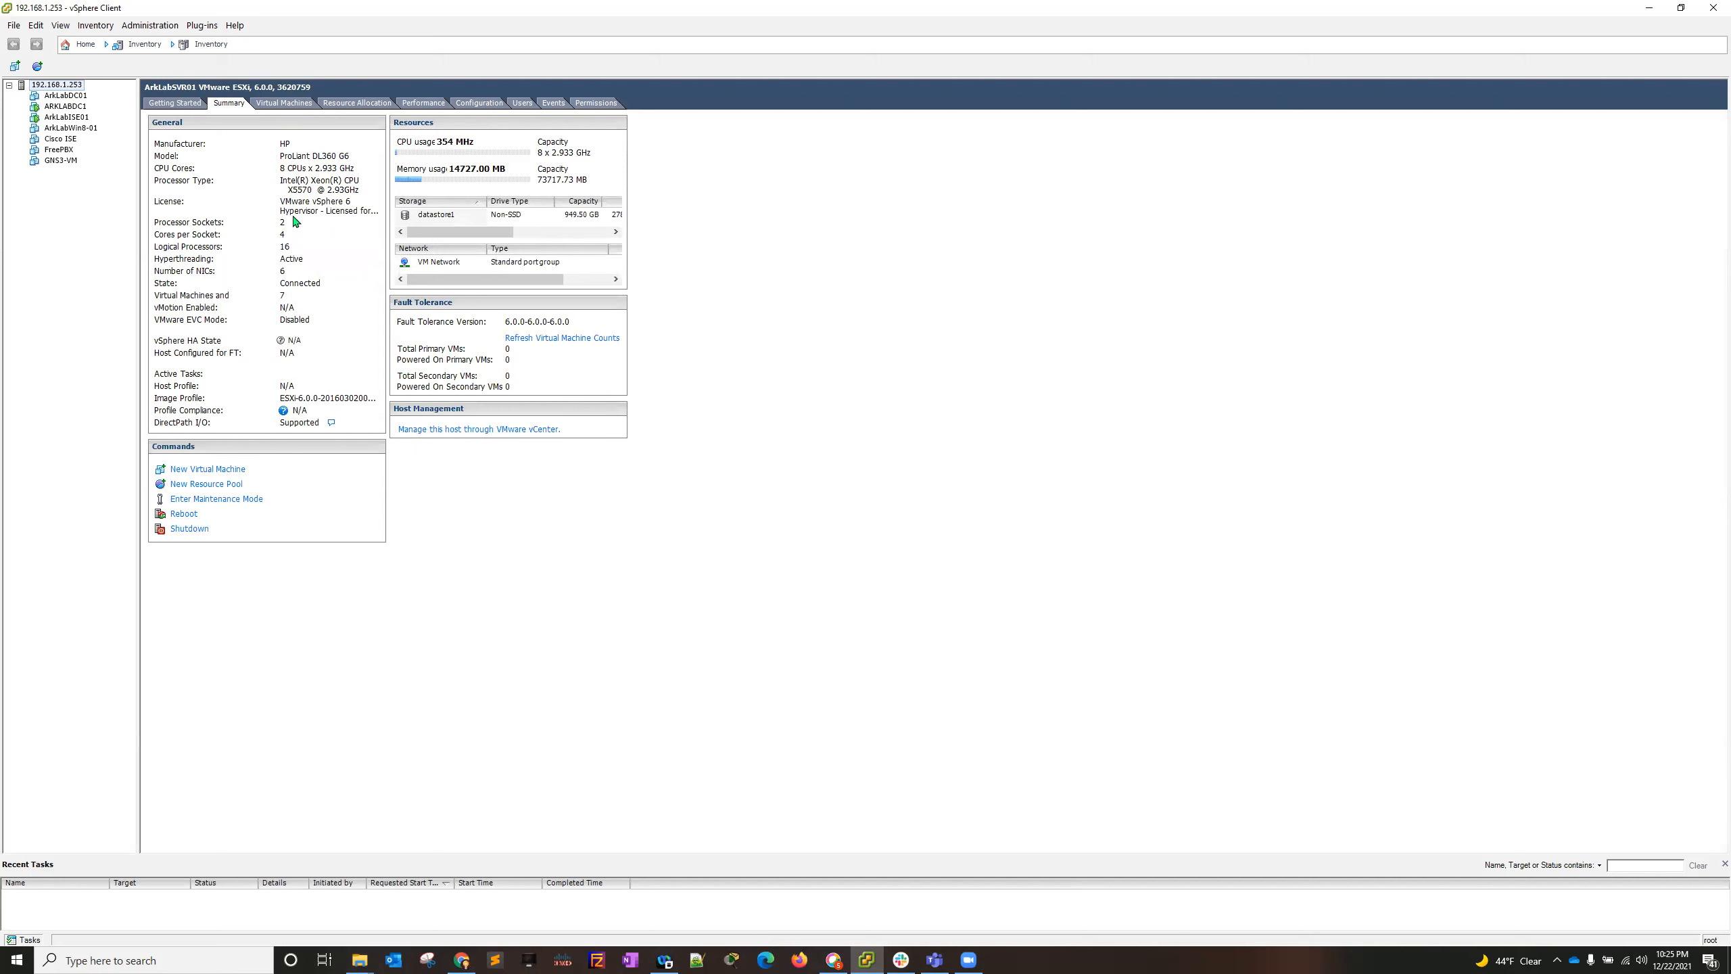
pyautogui.click(450, 215)
pyautogui.rightClick(431, 217)
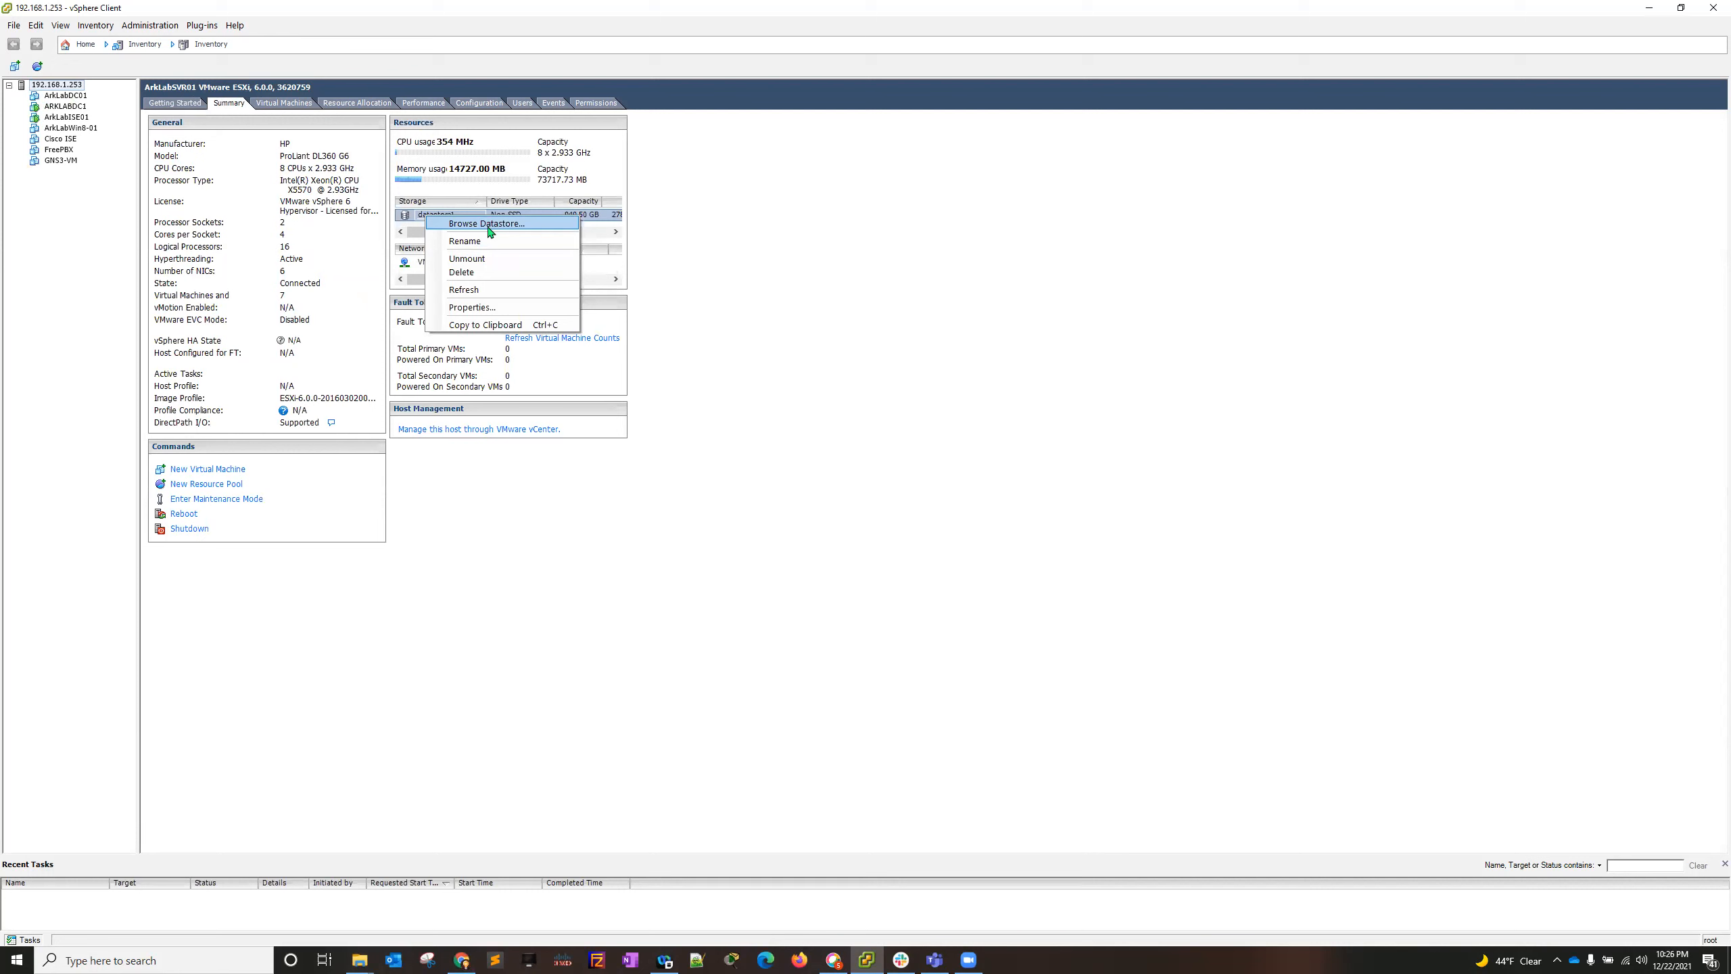
pyautogui.click(489, 226)
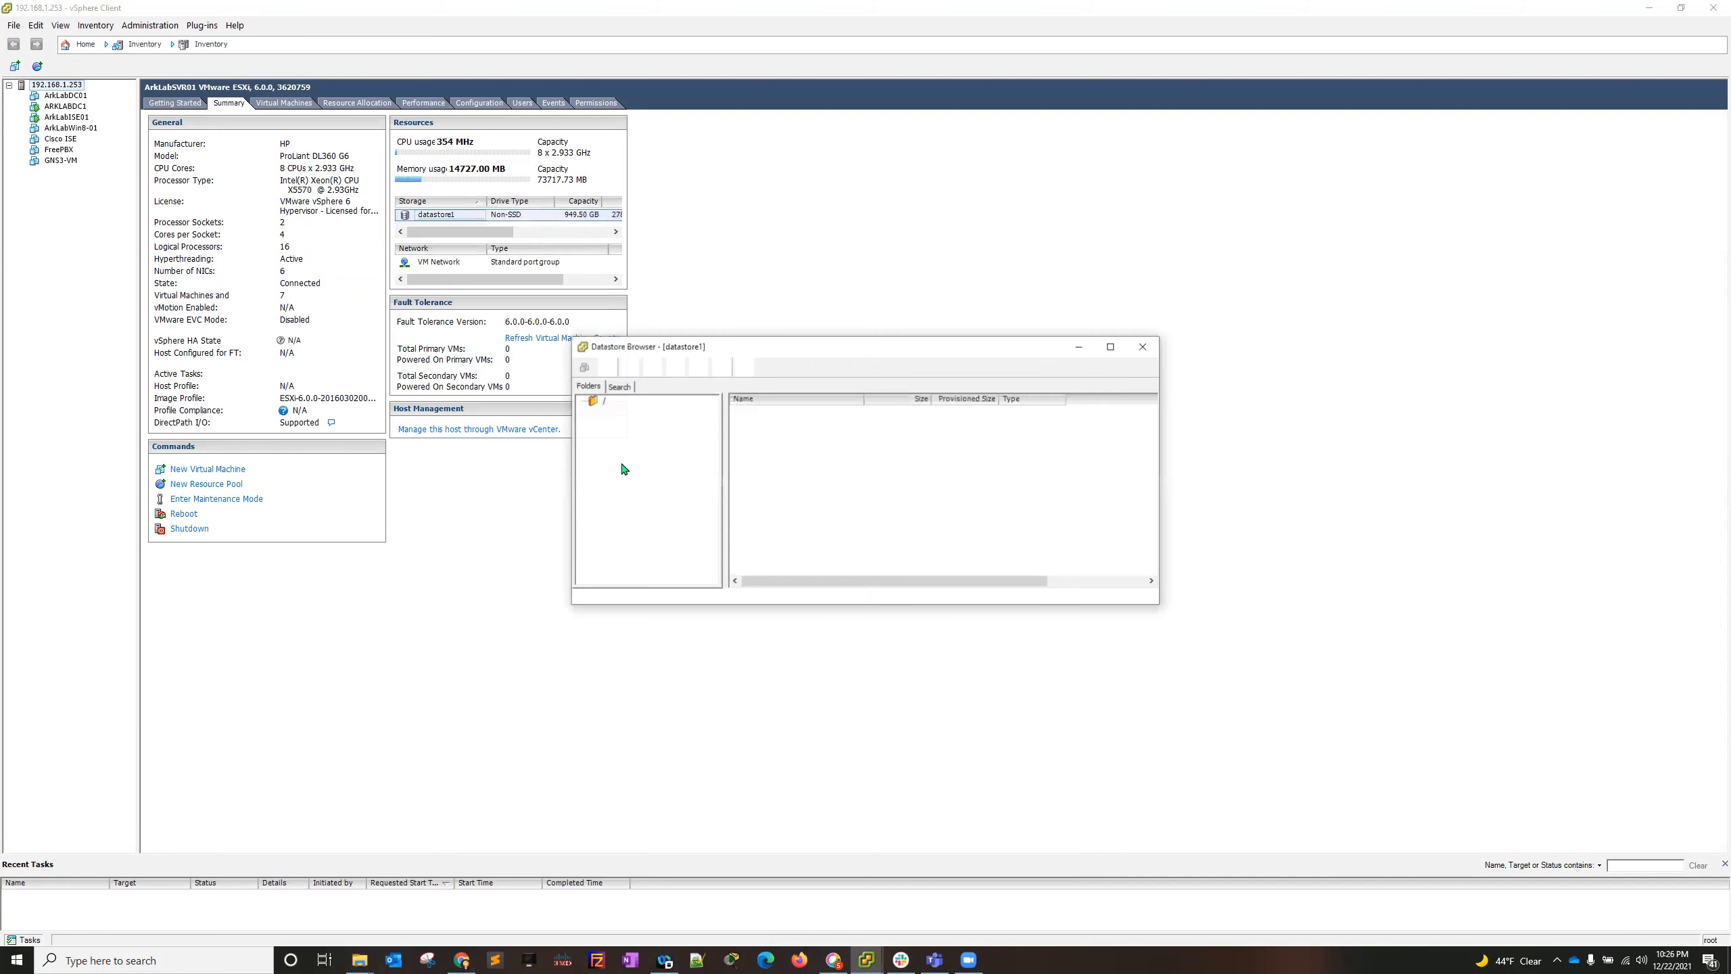
pyautogui.click(620, 412)
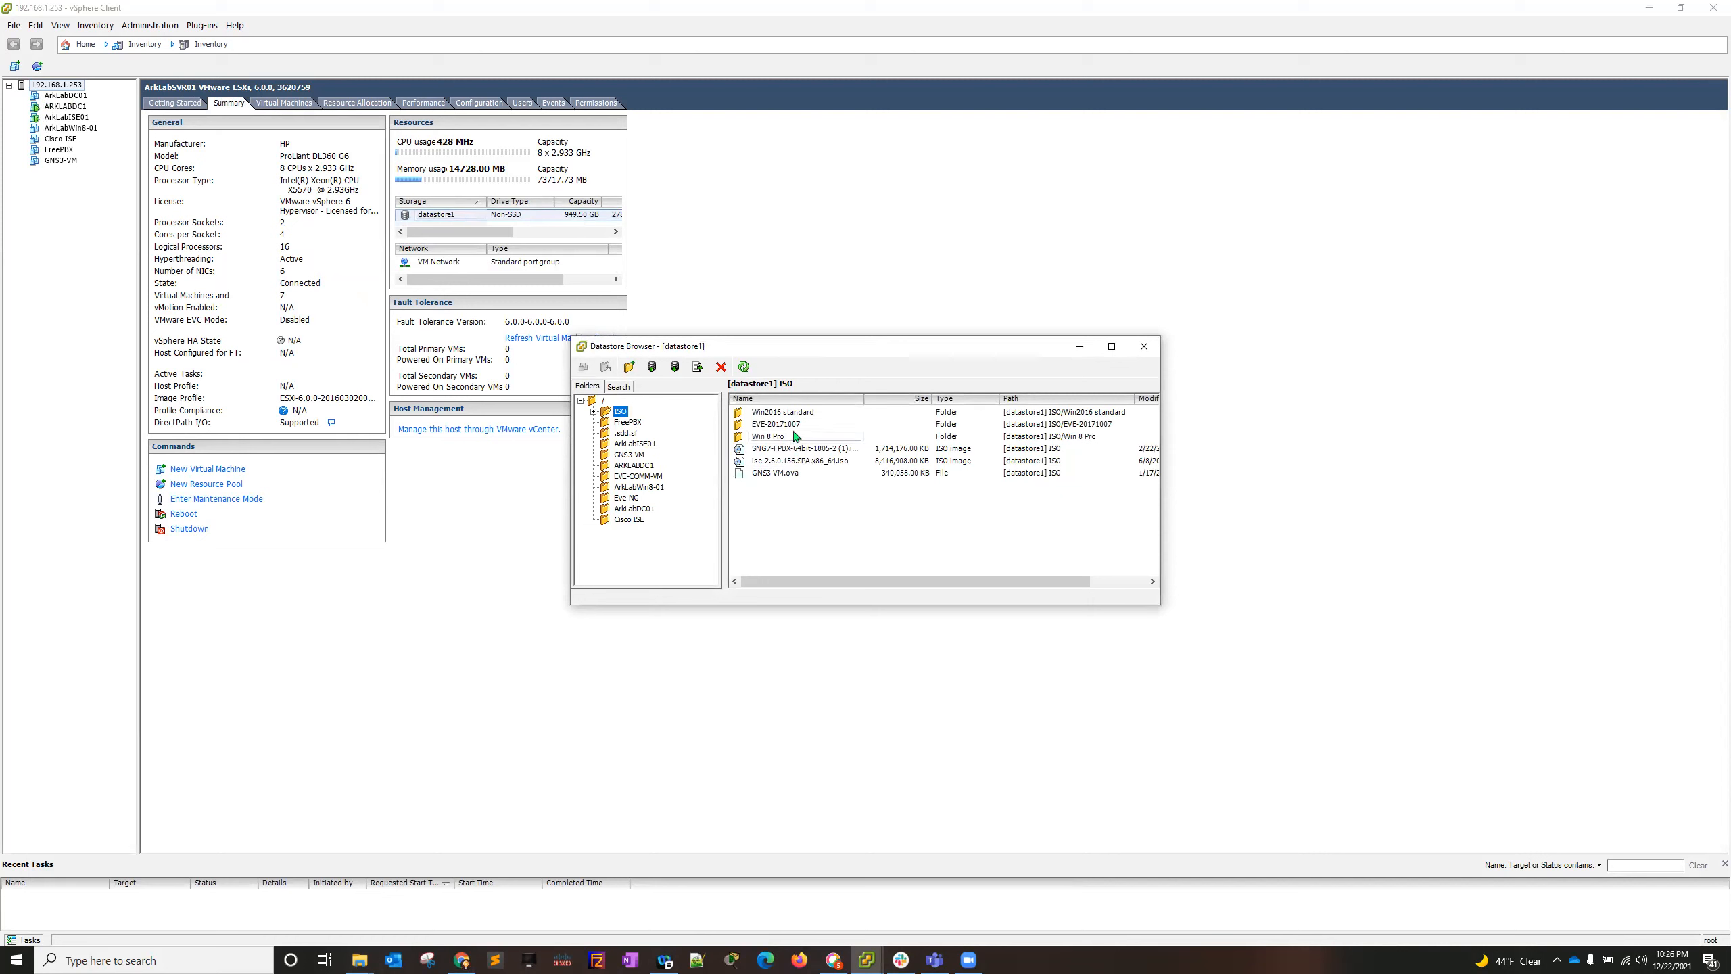
# - Upload the file EVE-20171007 (6) from Downloads to the ISO folder of datastore1, accepting replacement of same-named files
pyautogui.click(783, 538)
pyautogui.click(653, 369)
pyautogui.click(689, 387)
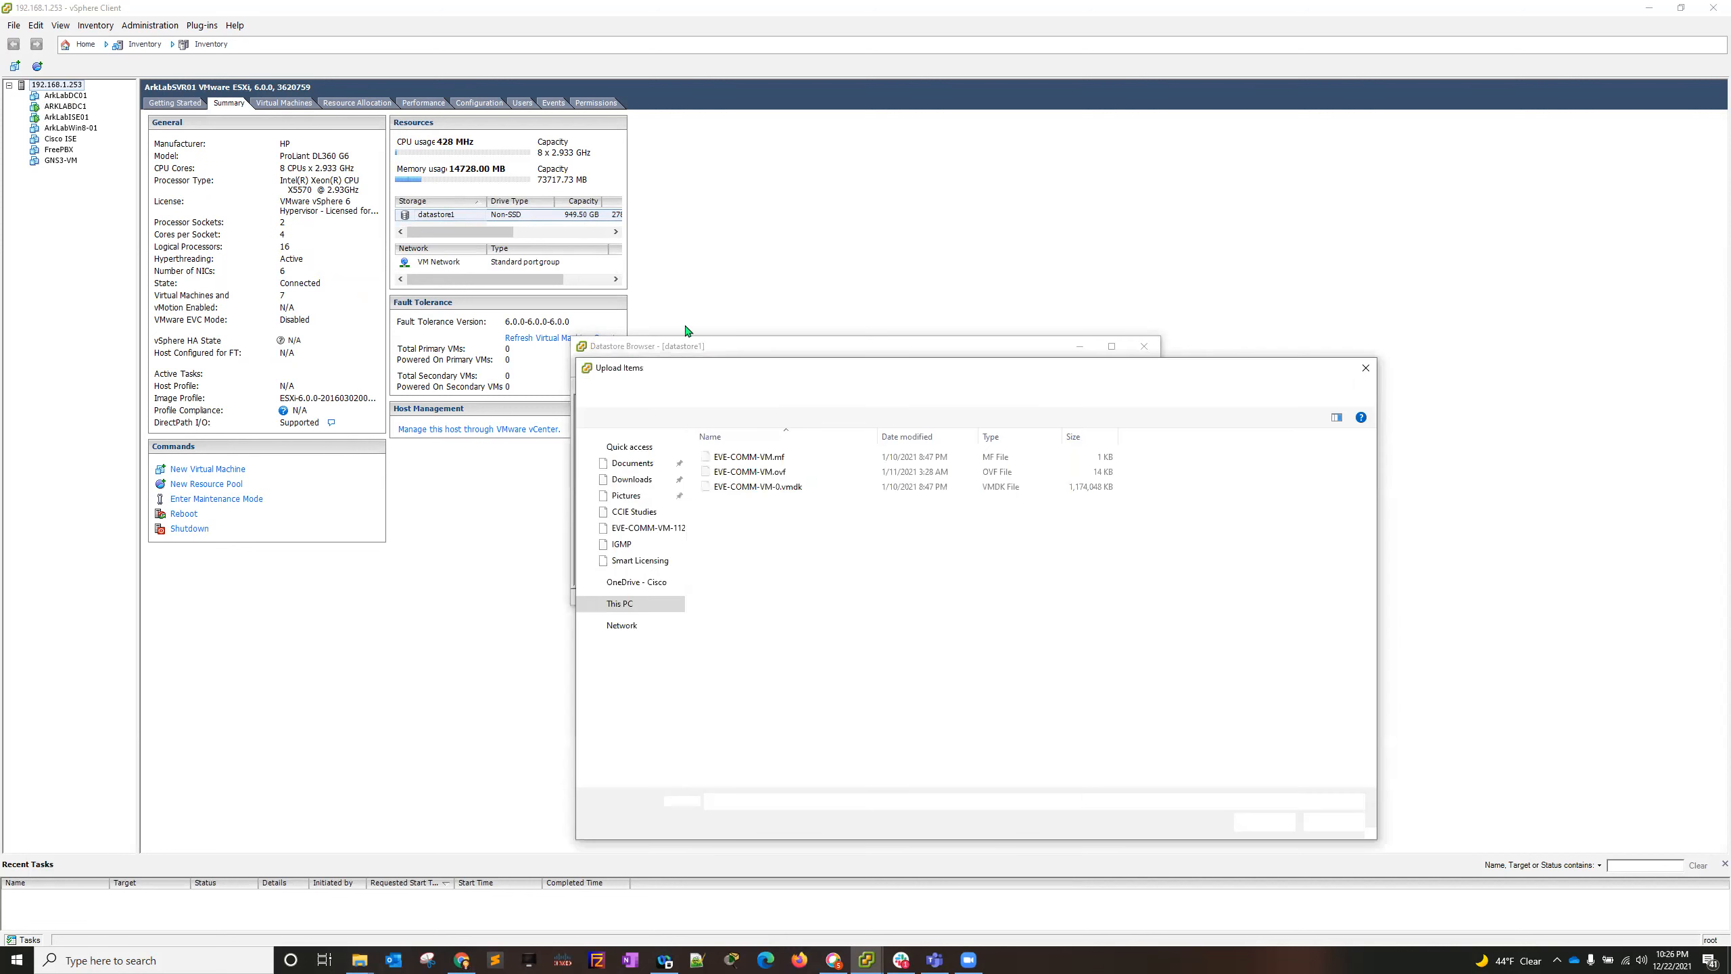
pyautogui.click(645, 483)
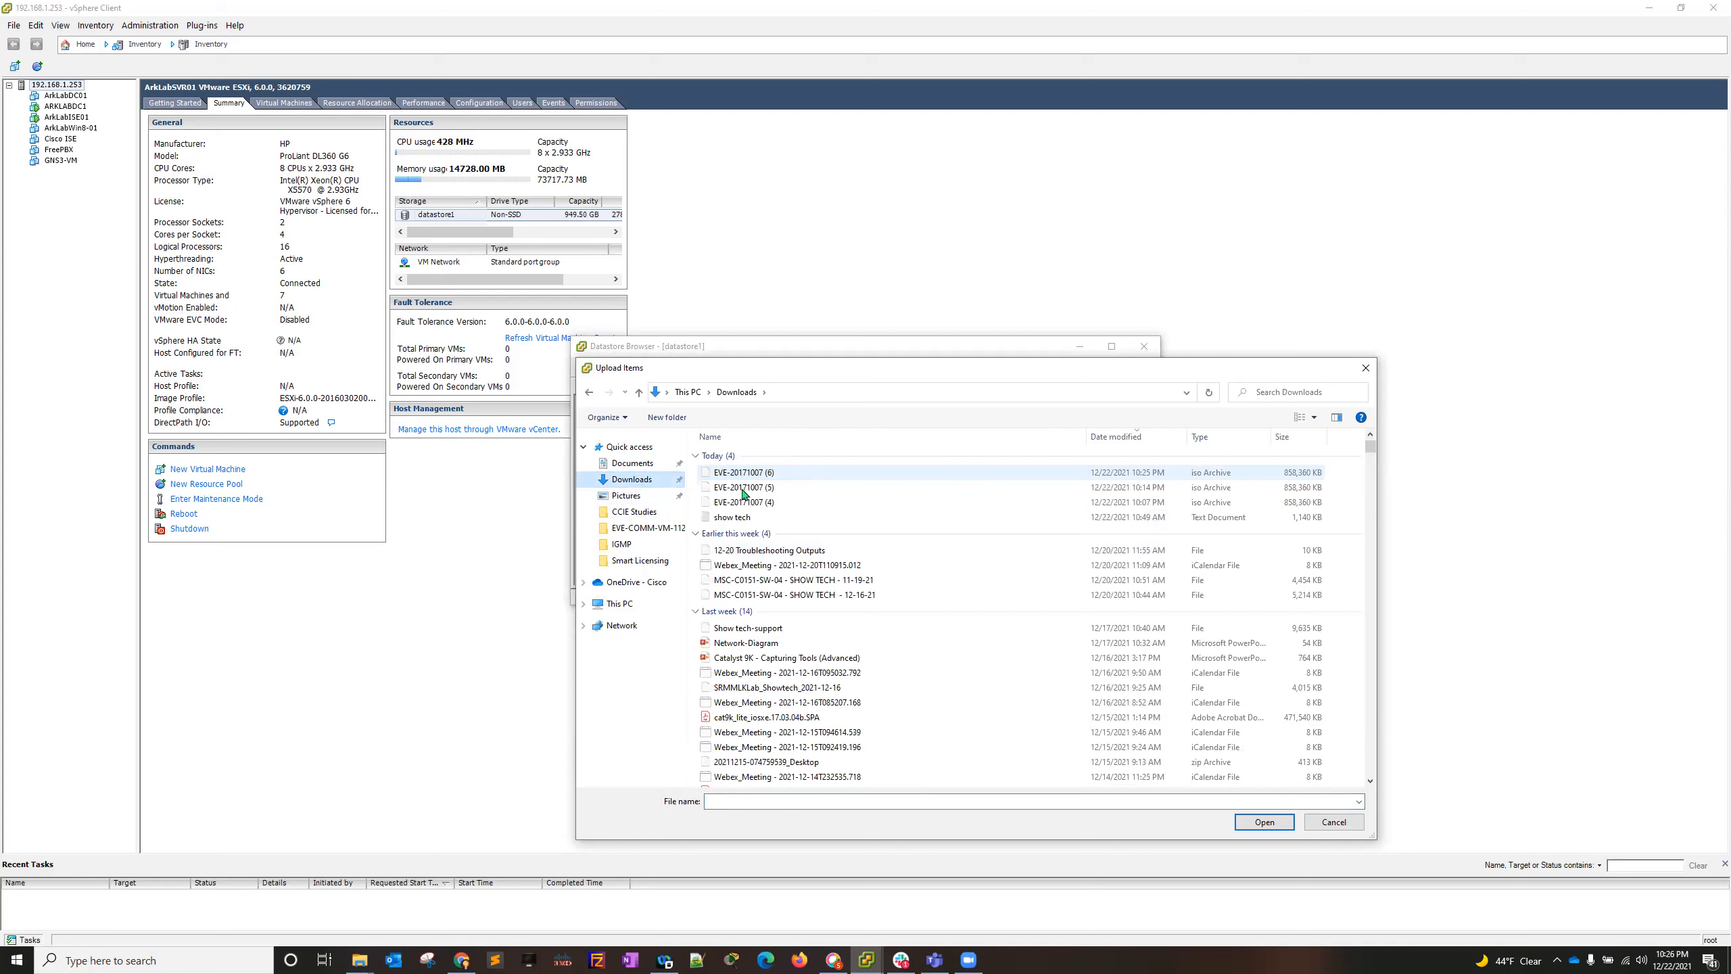
pyautogui.click(757, 474)
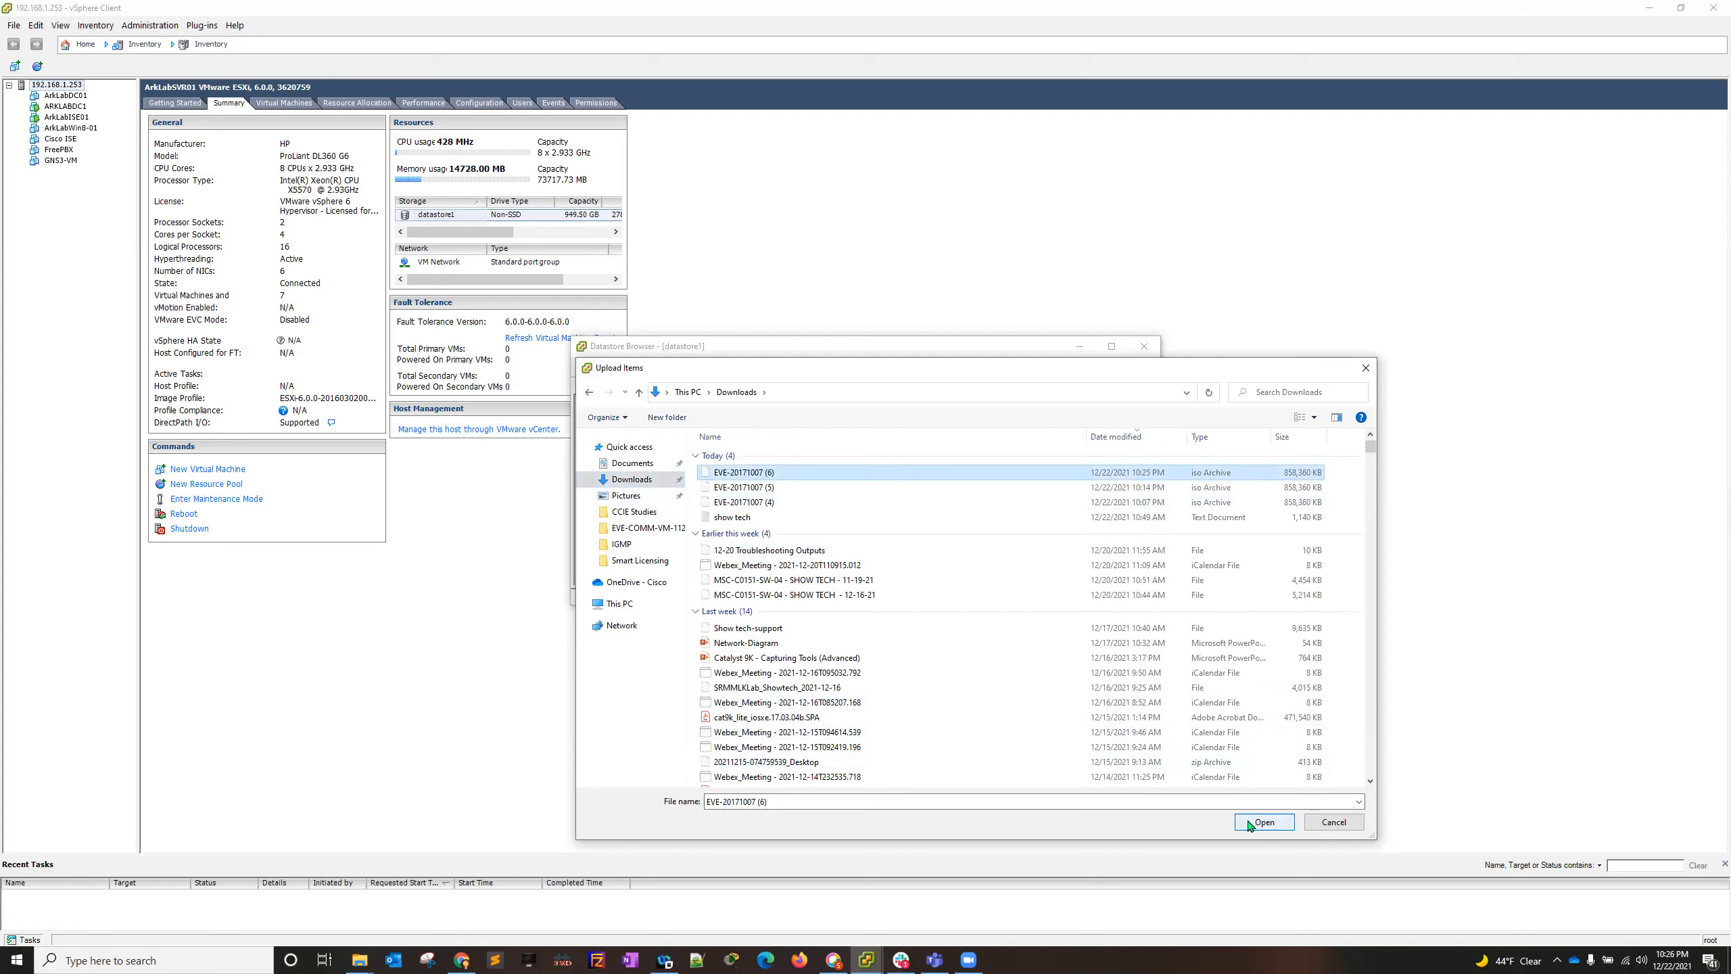
pyautogui.click(1272, 823)
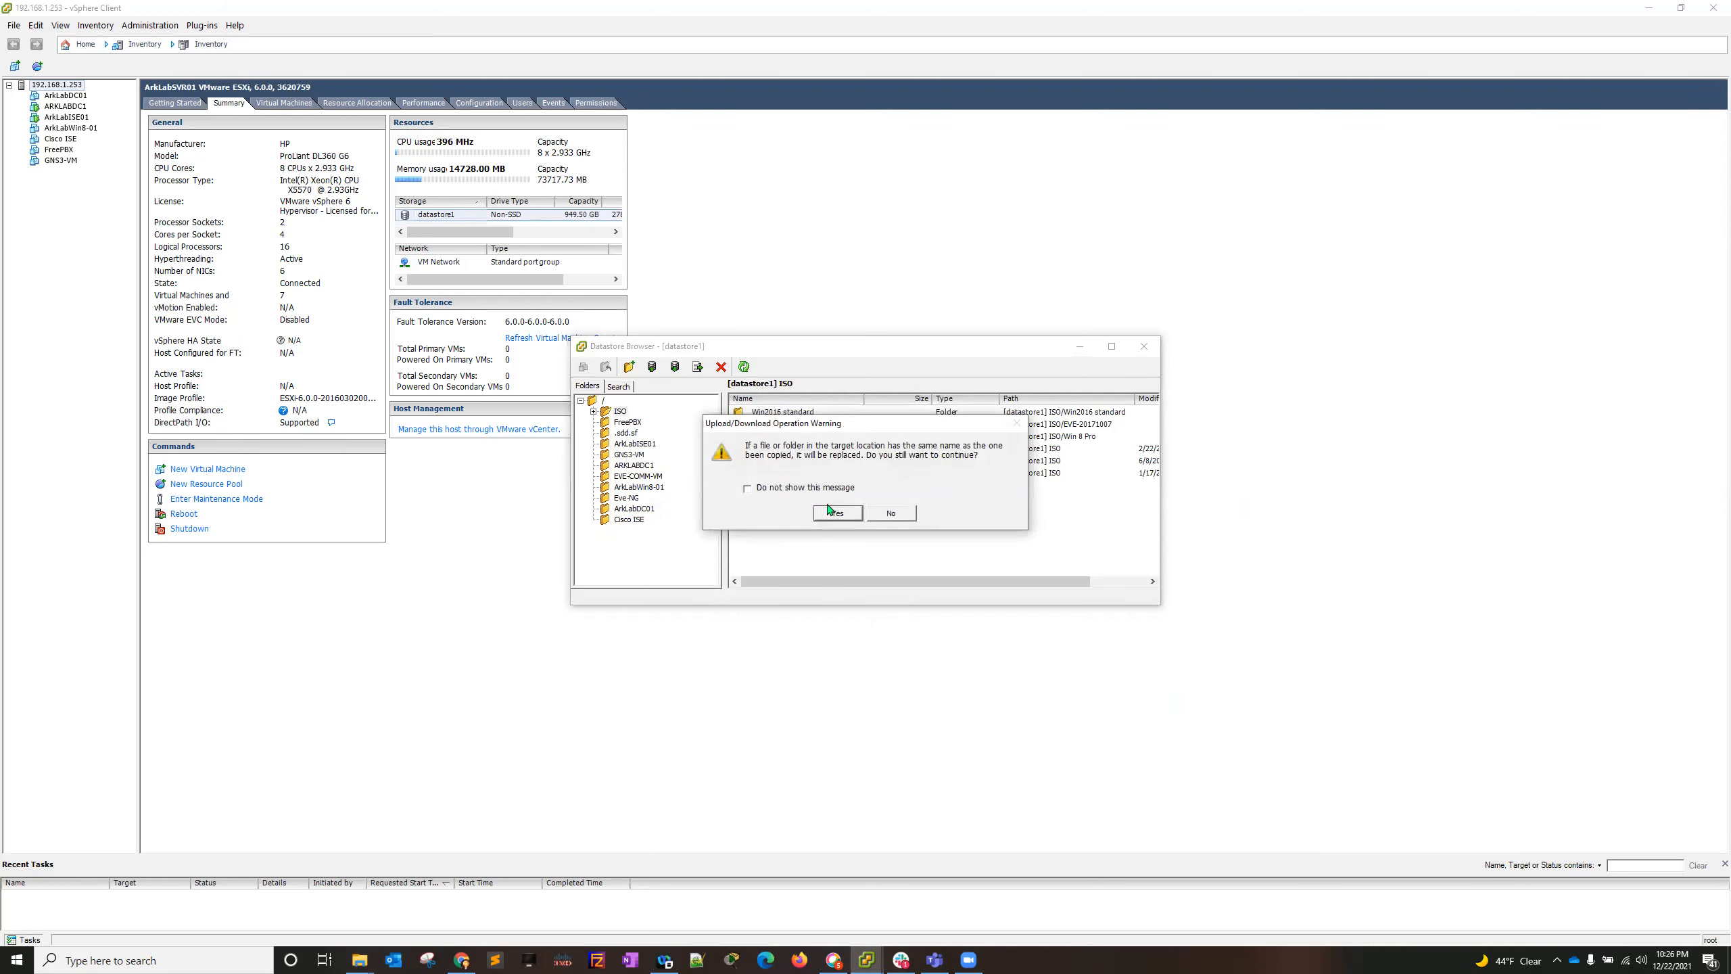
pyautogui.click(838, 514)
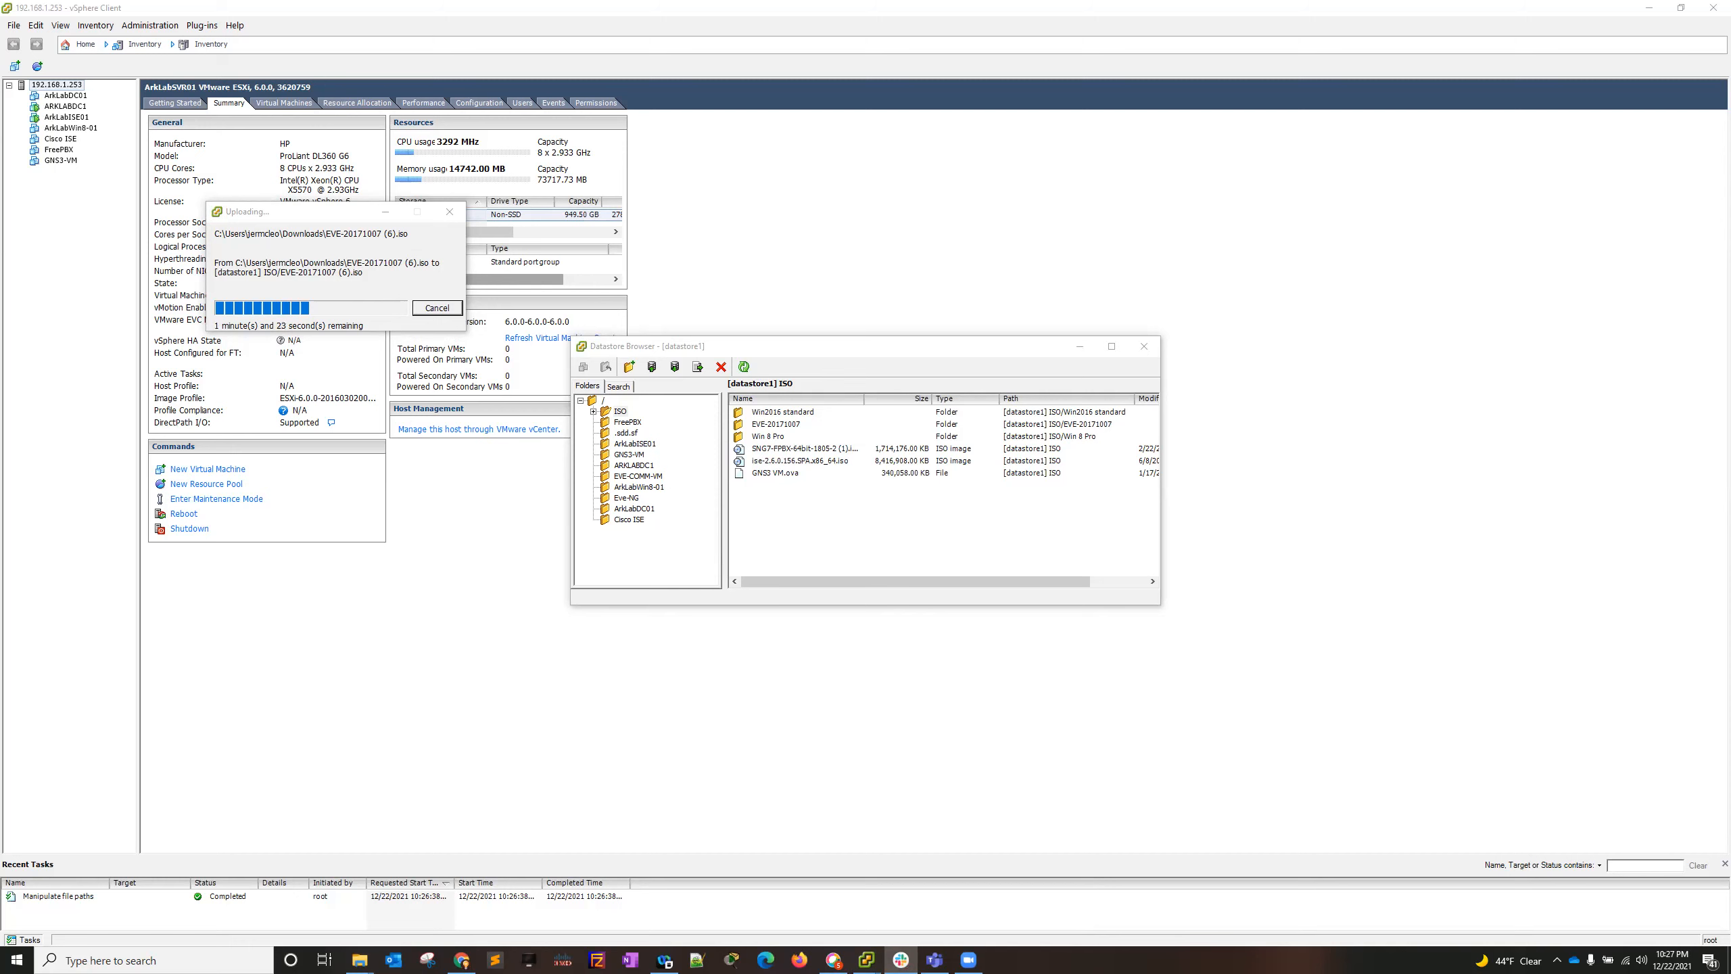
# - Search Windows for "default" and open the settings for choosing a default app for each type of file
pyautogui.click(19, 959)
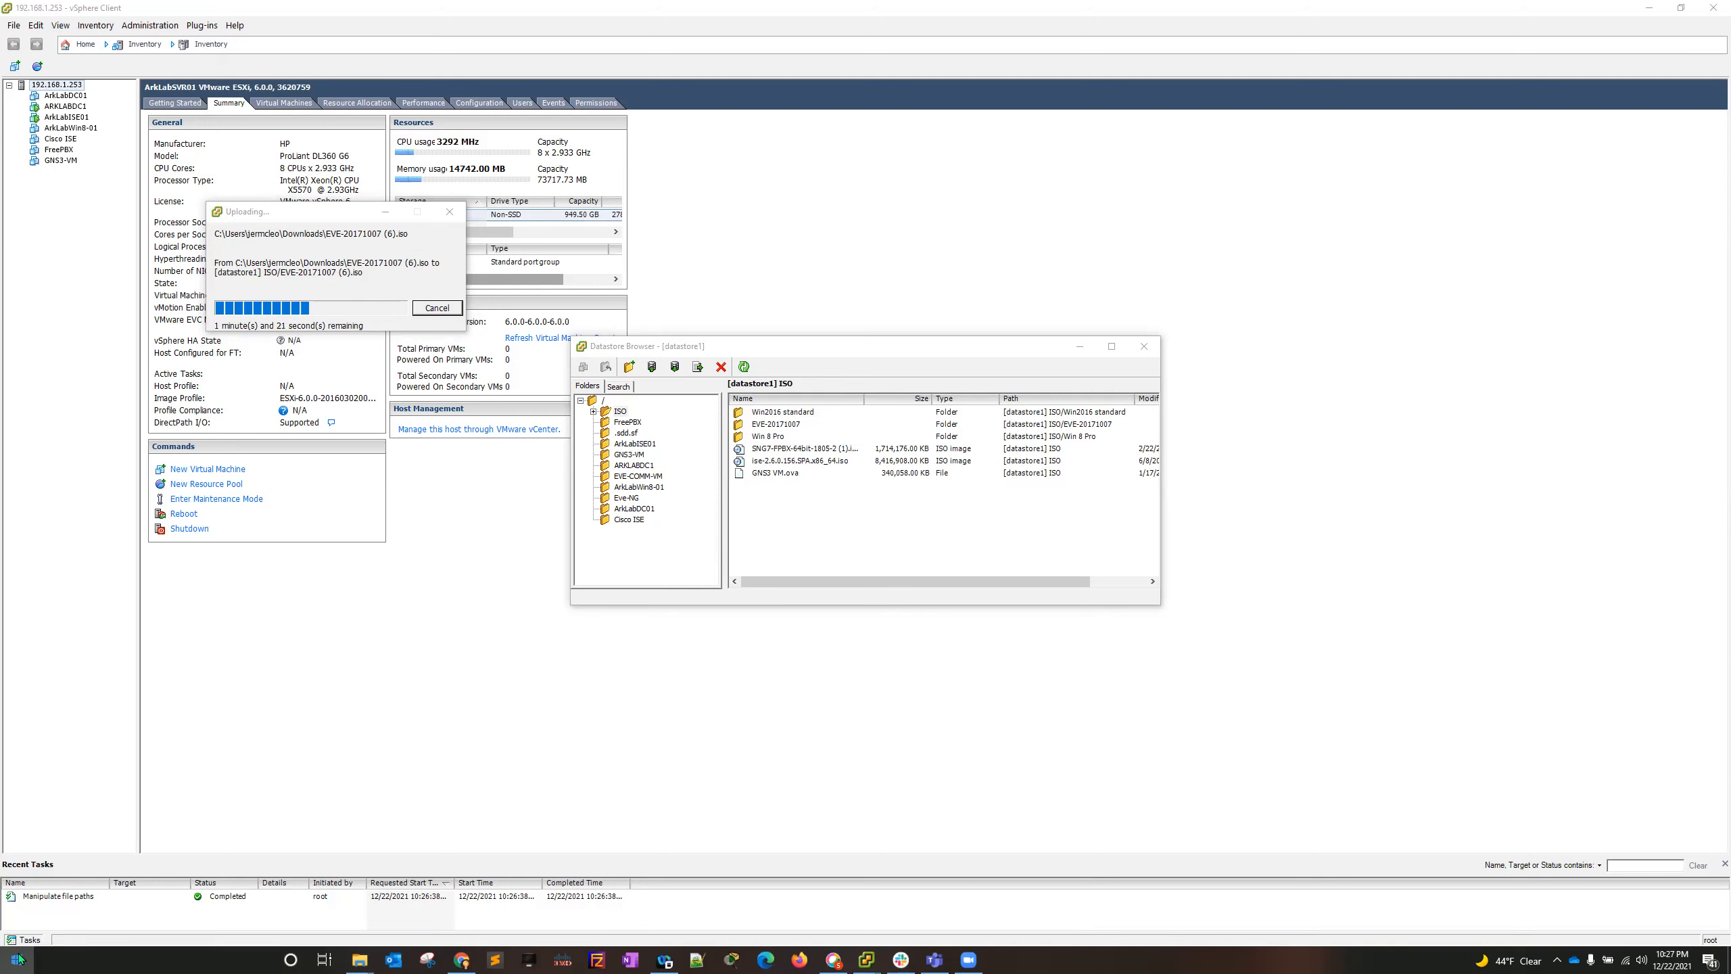
pyautogui.write('default')
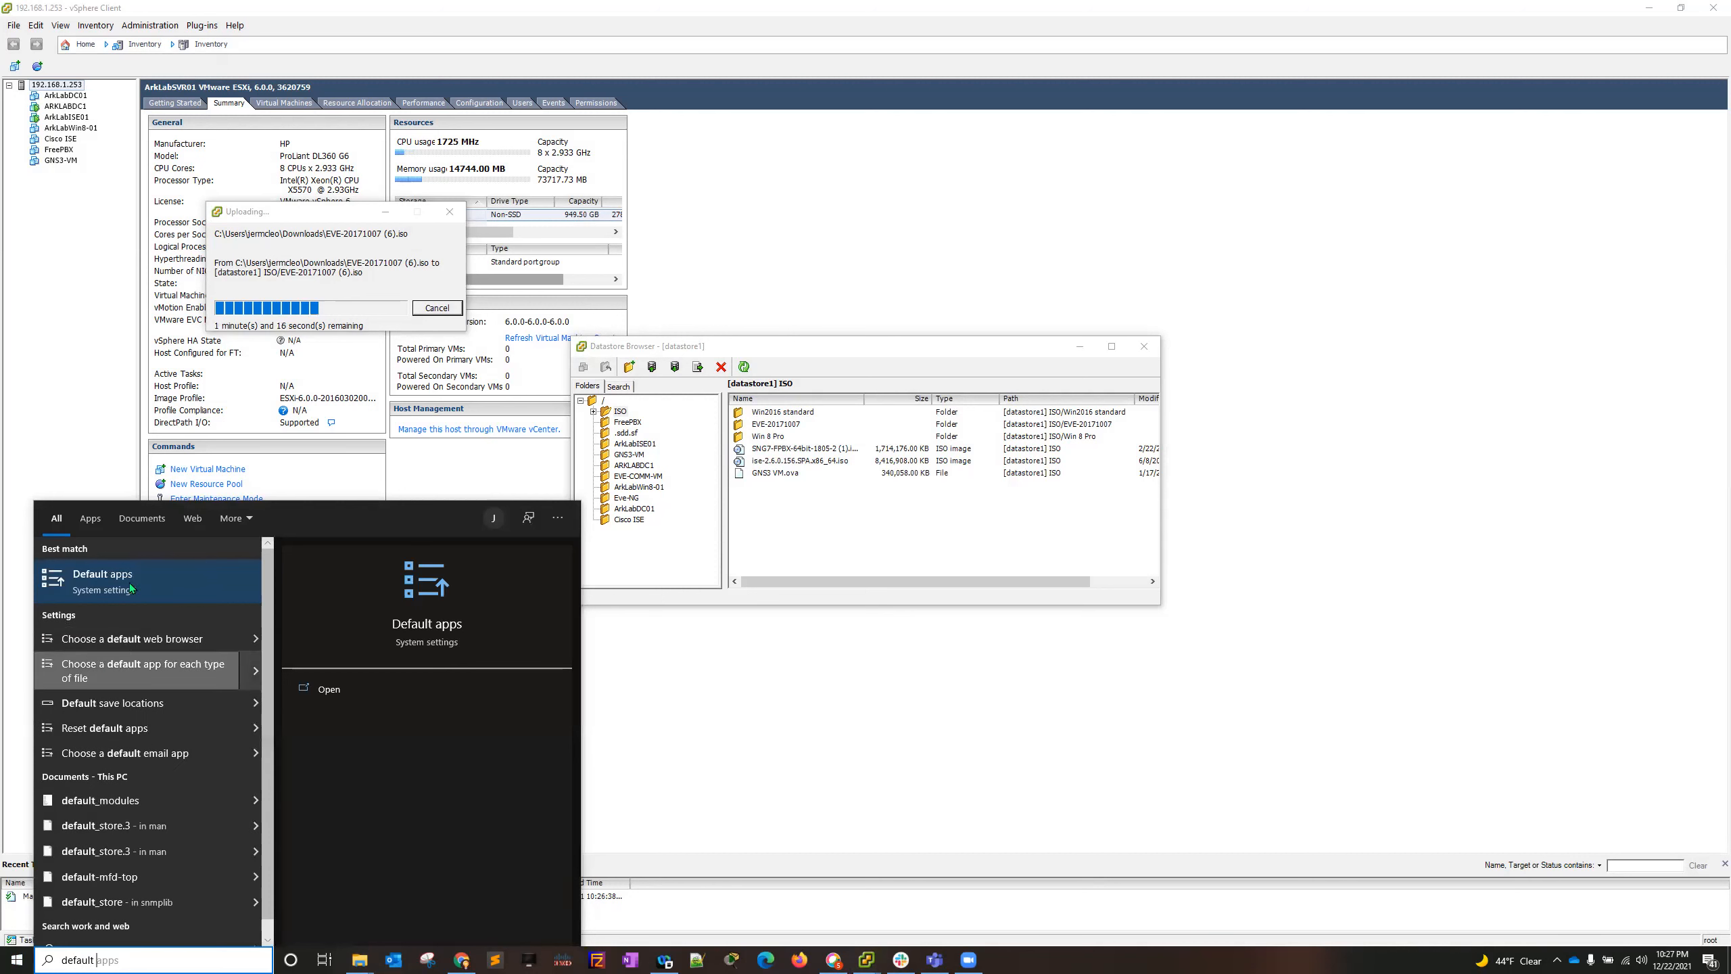
pyautogui.click(116, 669)
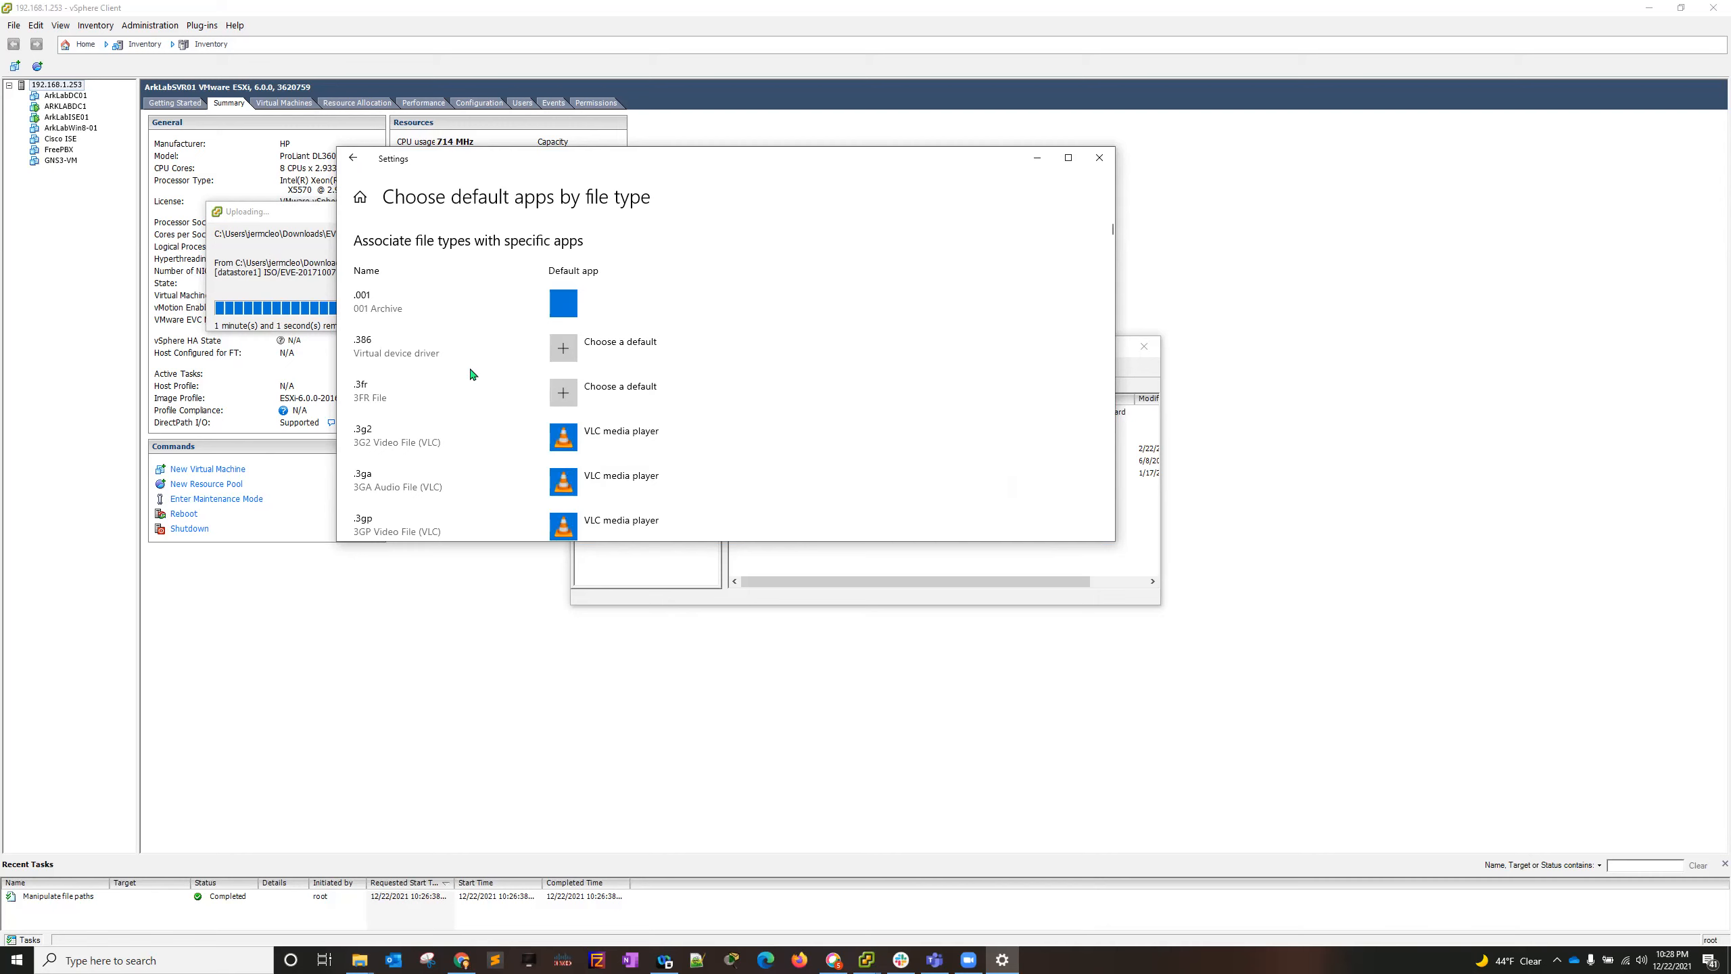
# - Look through the list of file type associations for the .iso entry
pyautogui.scroll(-10, 472, 375)
pyautogui.scroll(-5, 436, 413)
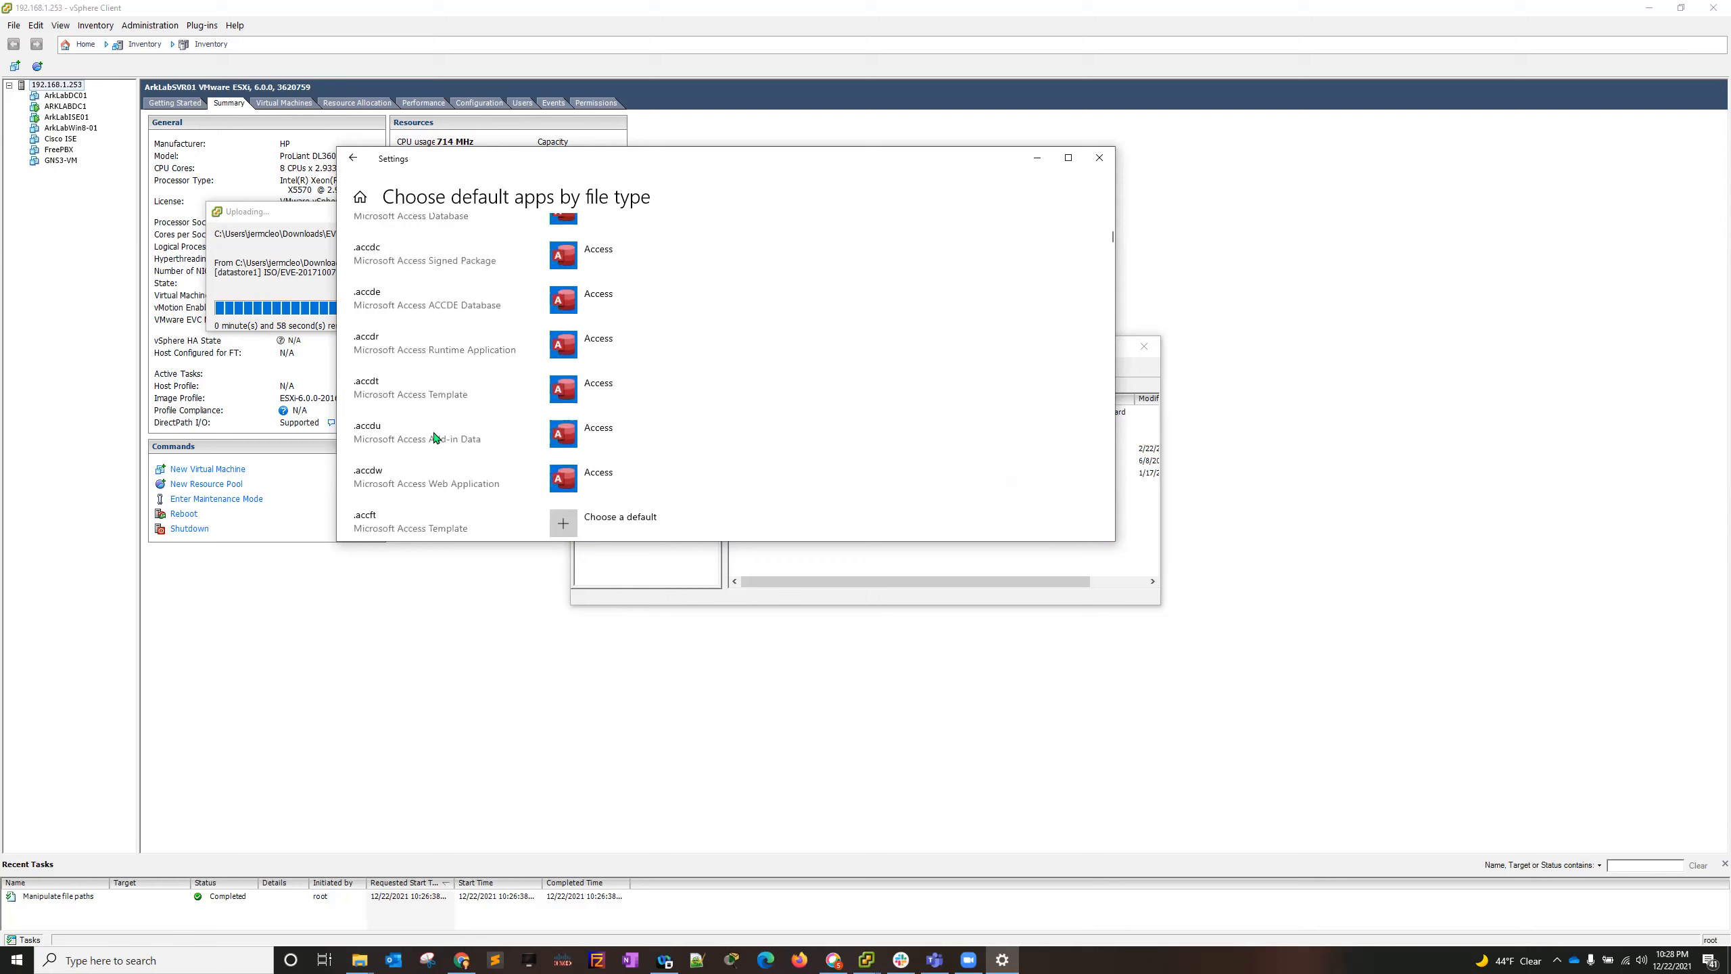
pyautogui.scroll(-1, 419, 451)
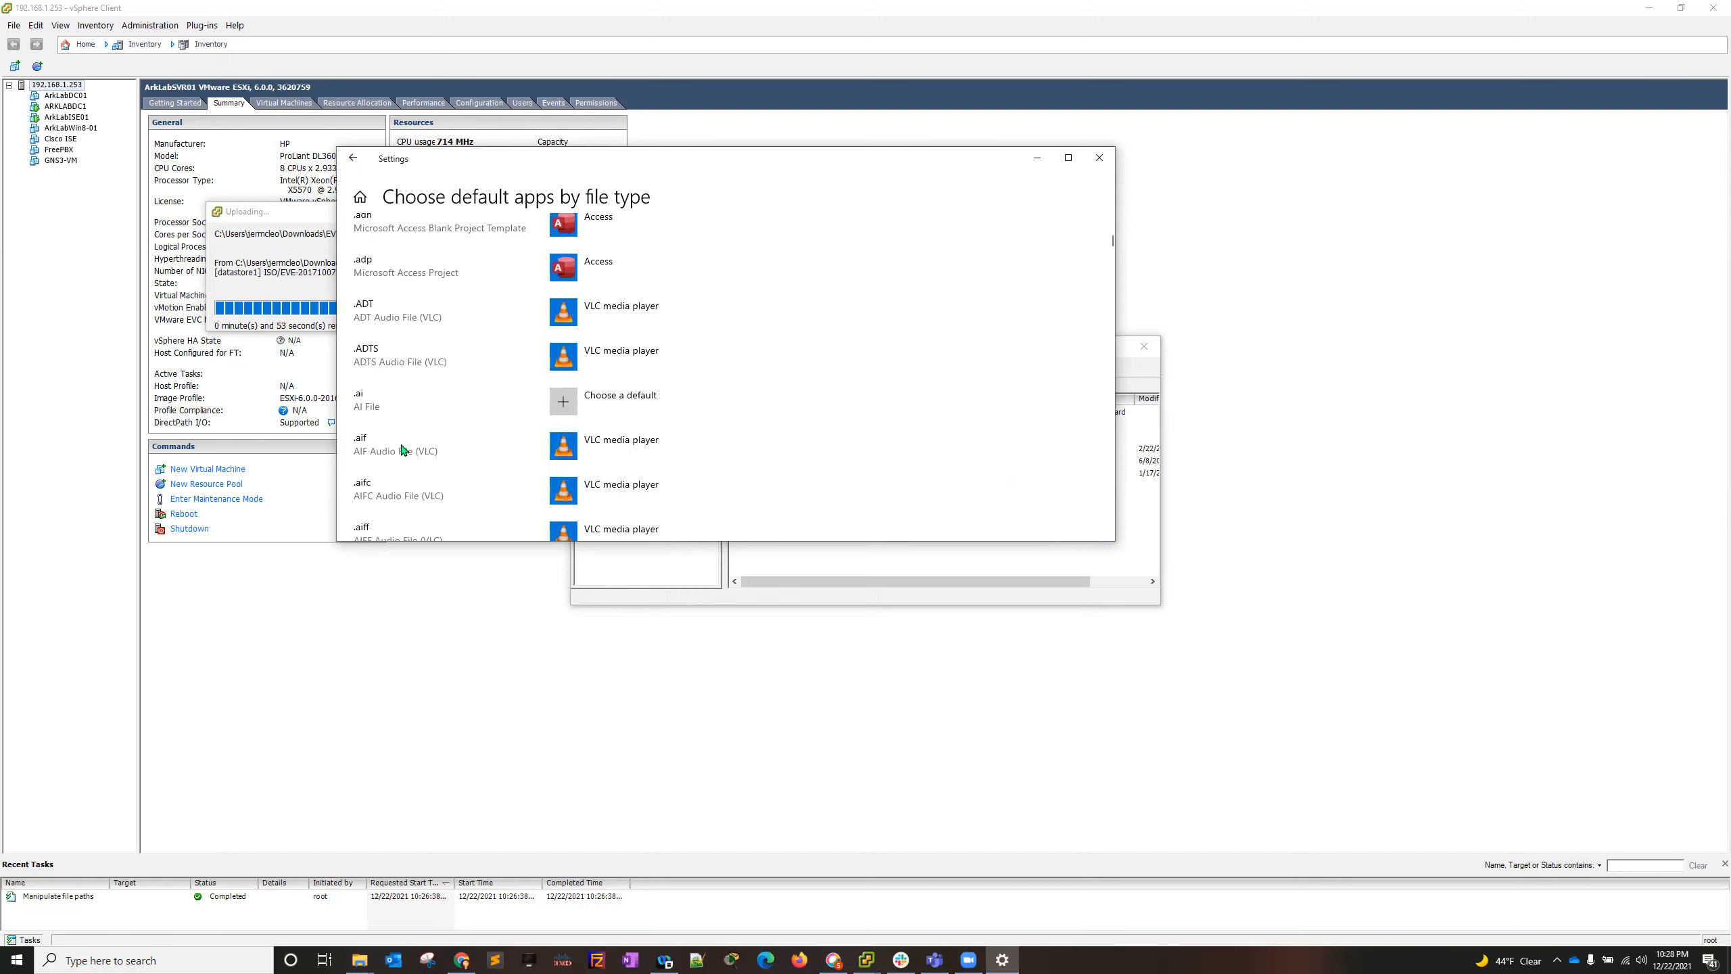
pyautogui.scroll(-3, 409, 450)
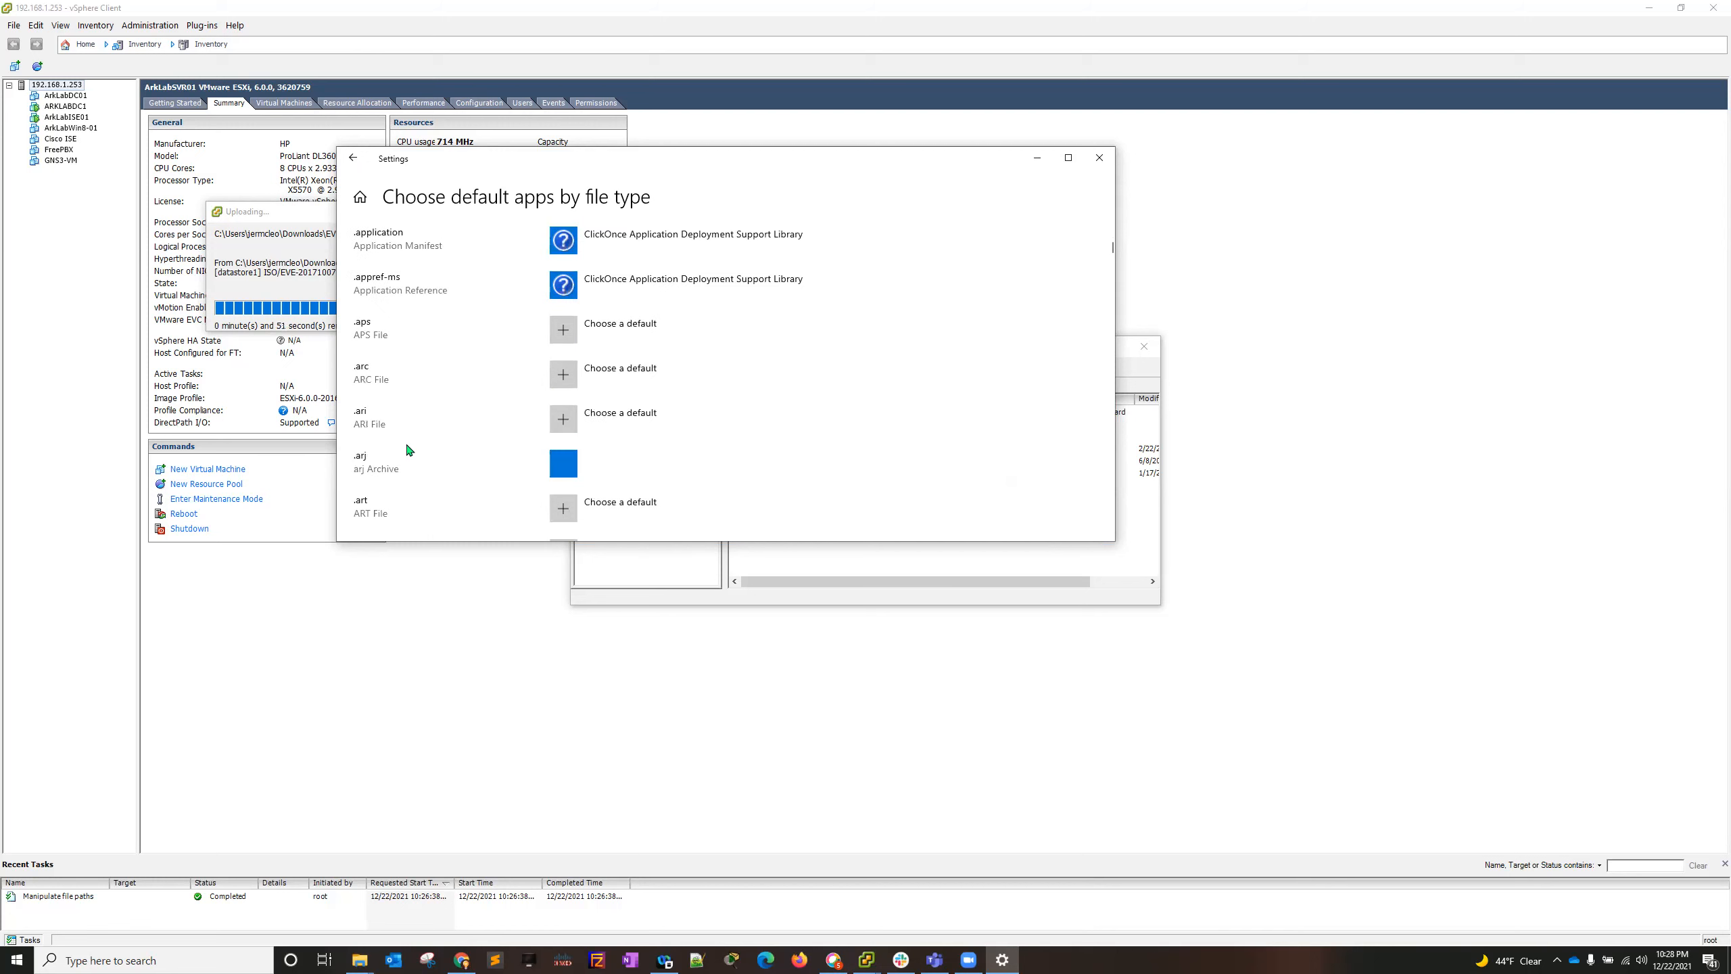
pyautogui.scroll(-4, 410, 451)
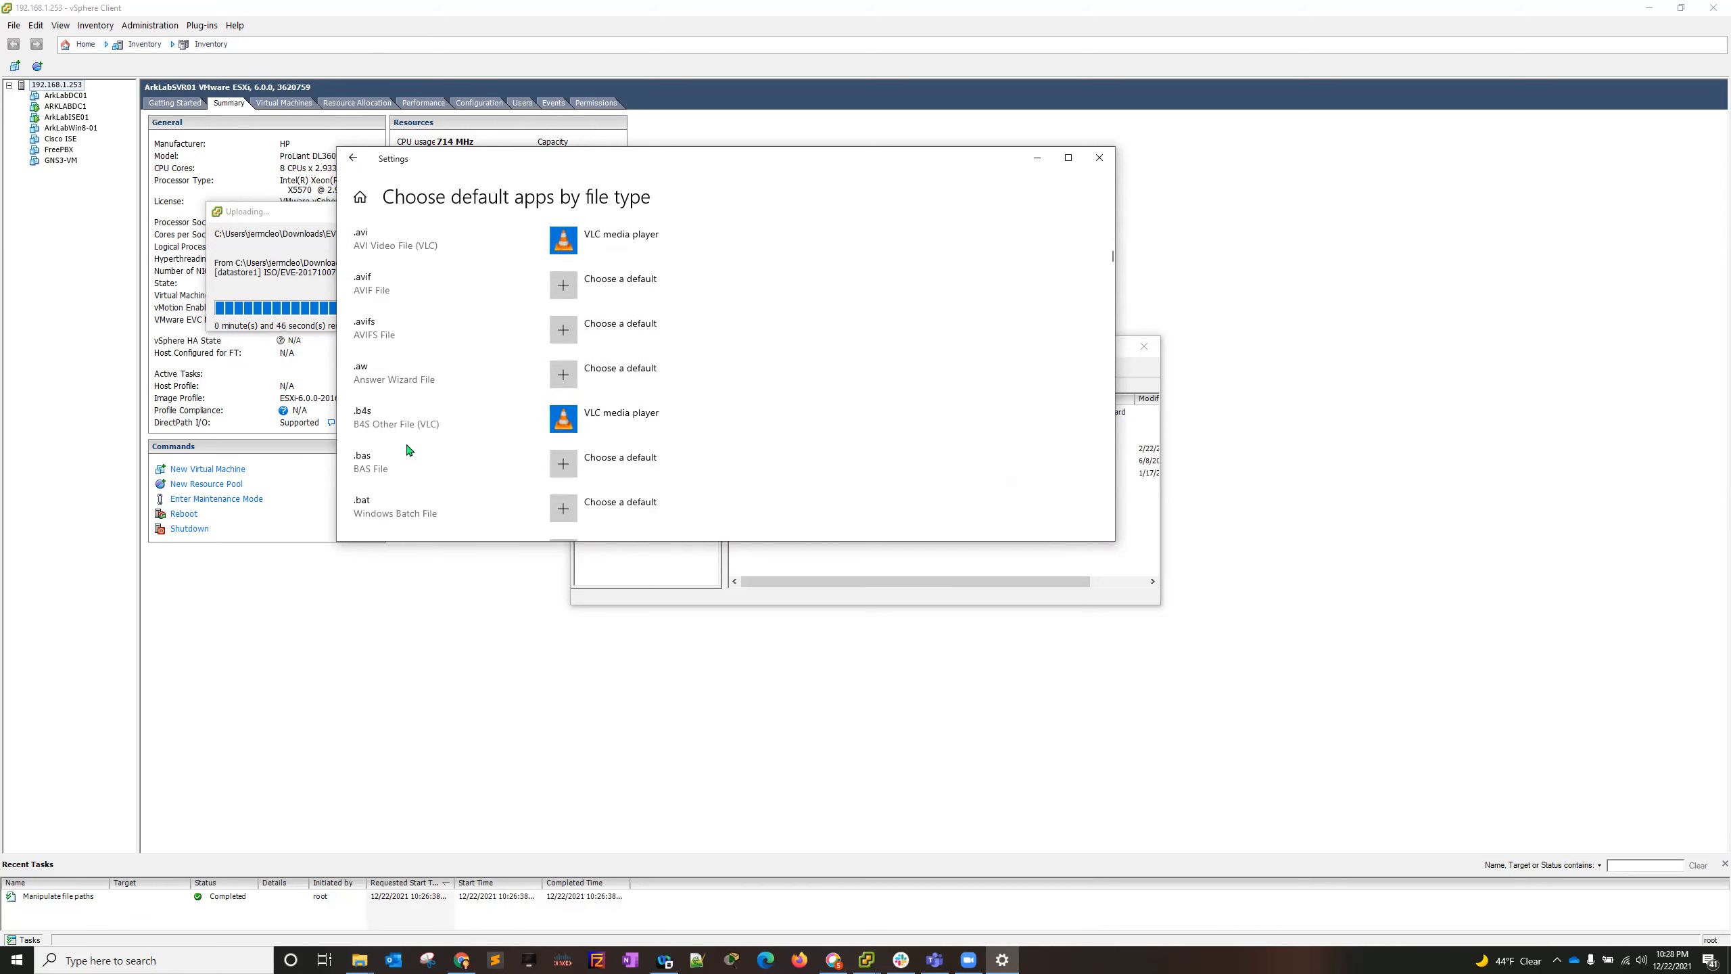
pyautogui.scroll(-15, 409, 452)
pyautogui.scroll(-15, 409, 452)
pyautogui.scroll(-10, 409, 452)
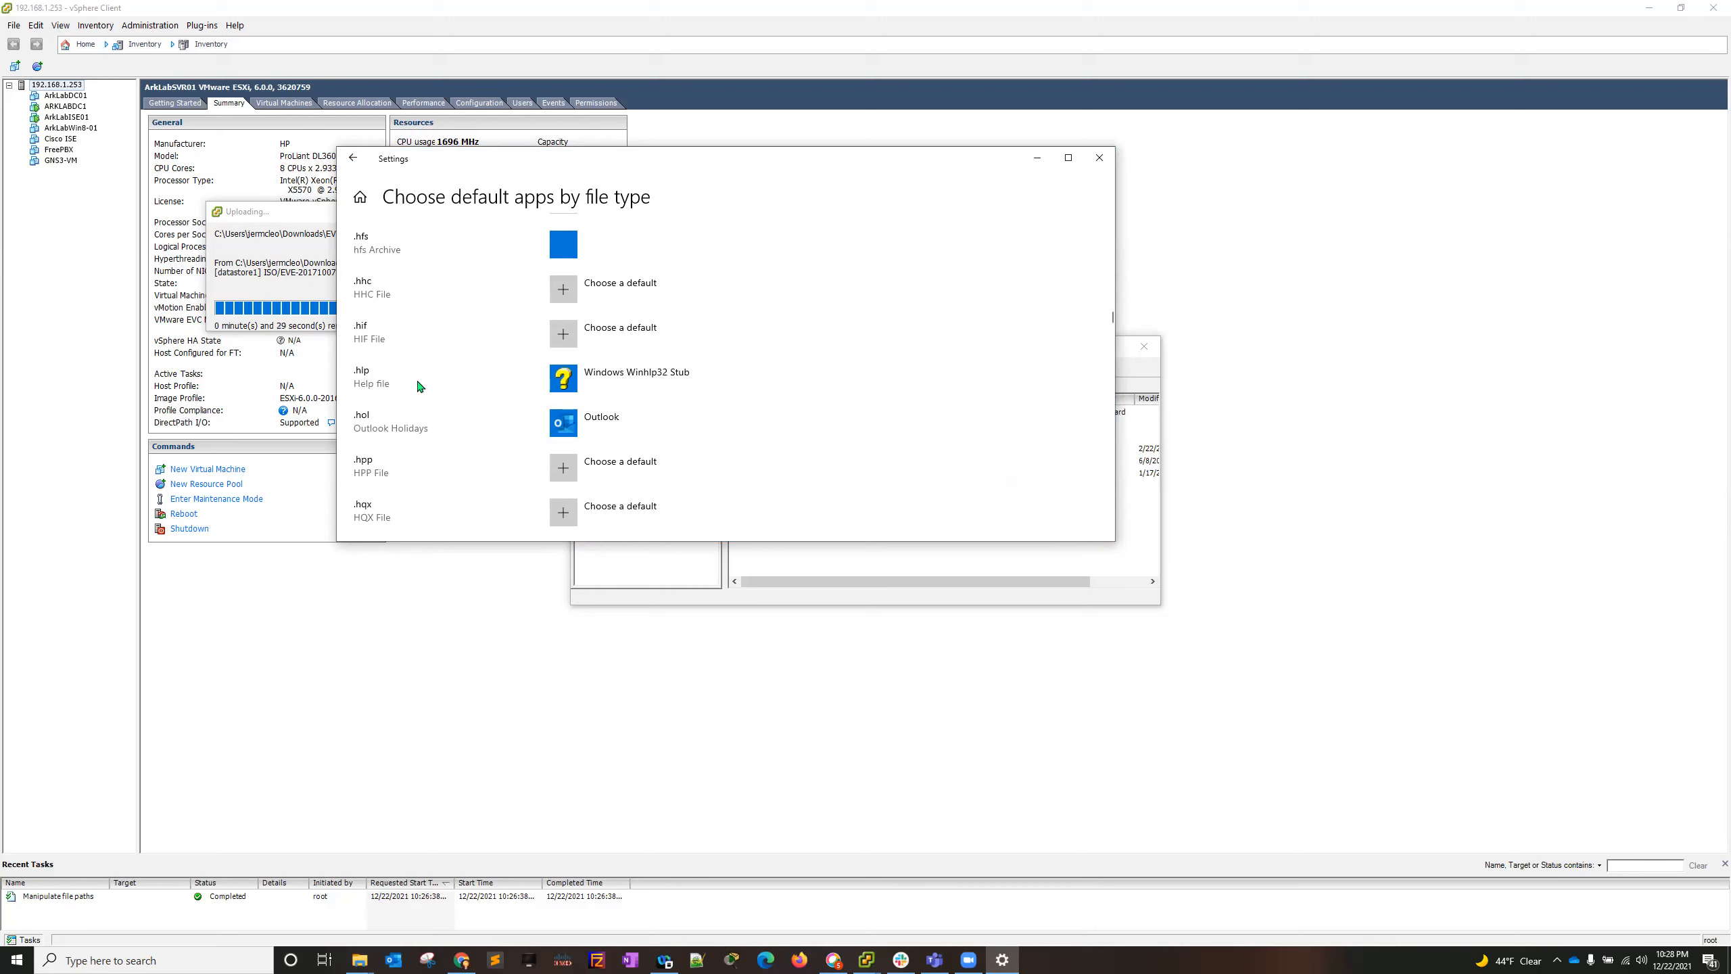
pyautogui.scroll(-3, 404, 383)
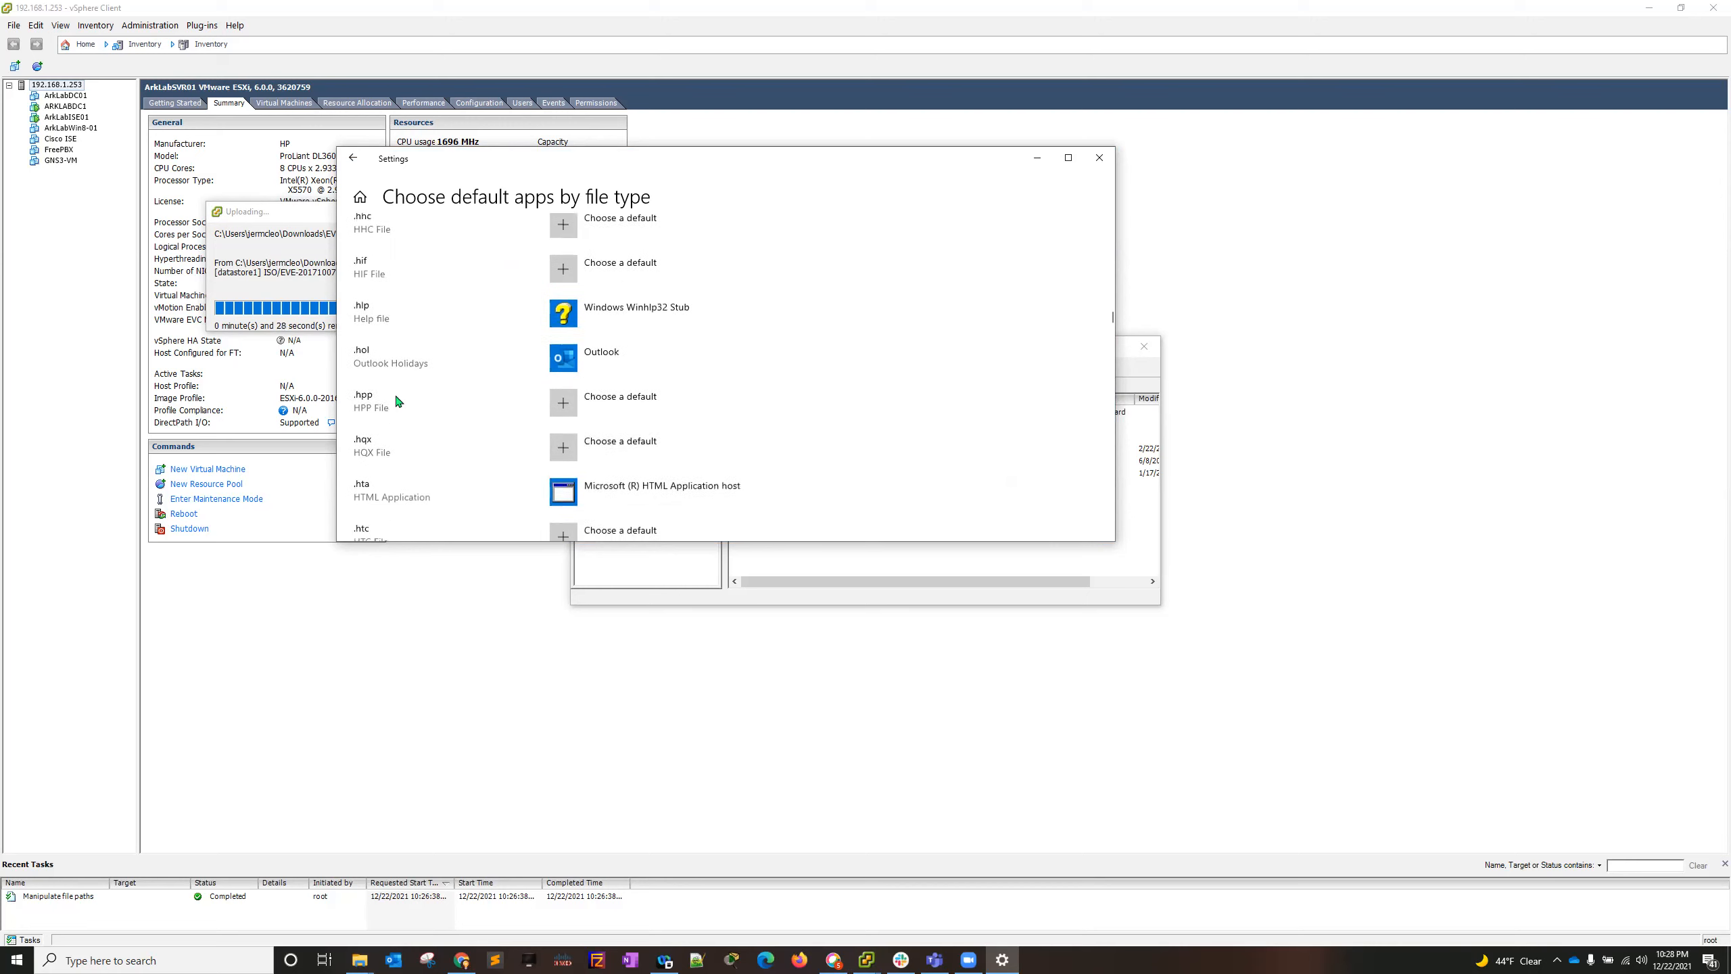
pyautogui.scroll(-5, 423, 406)
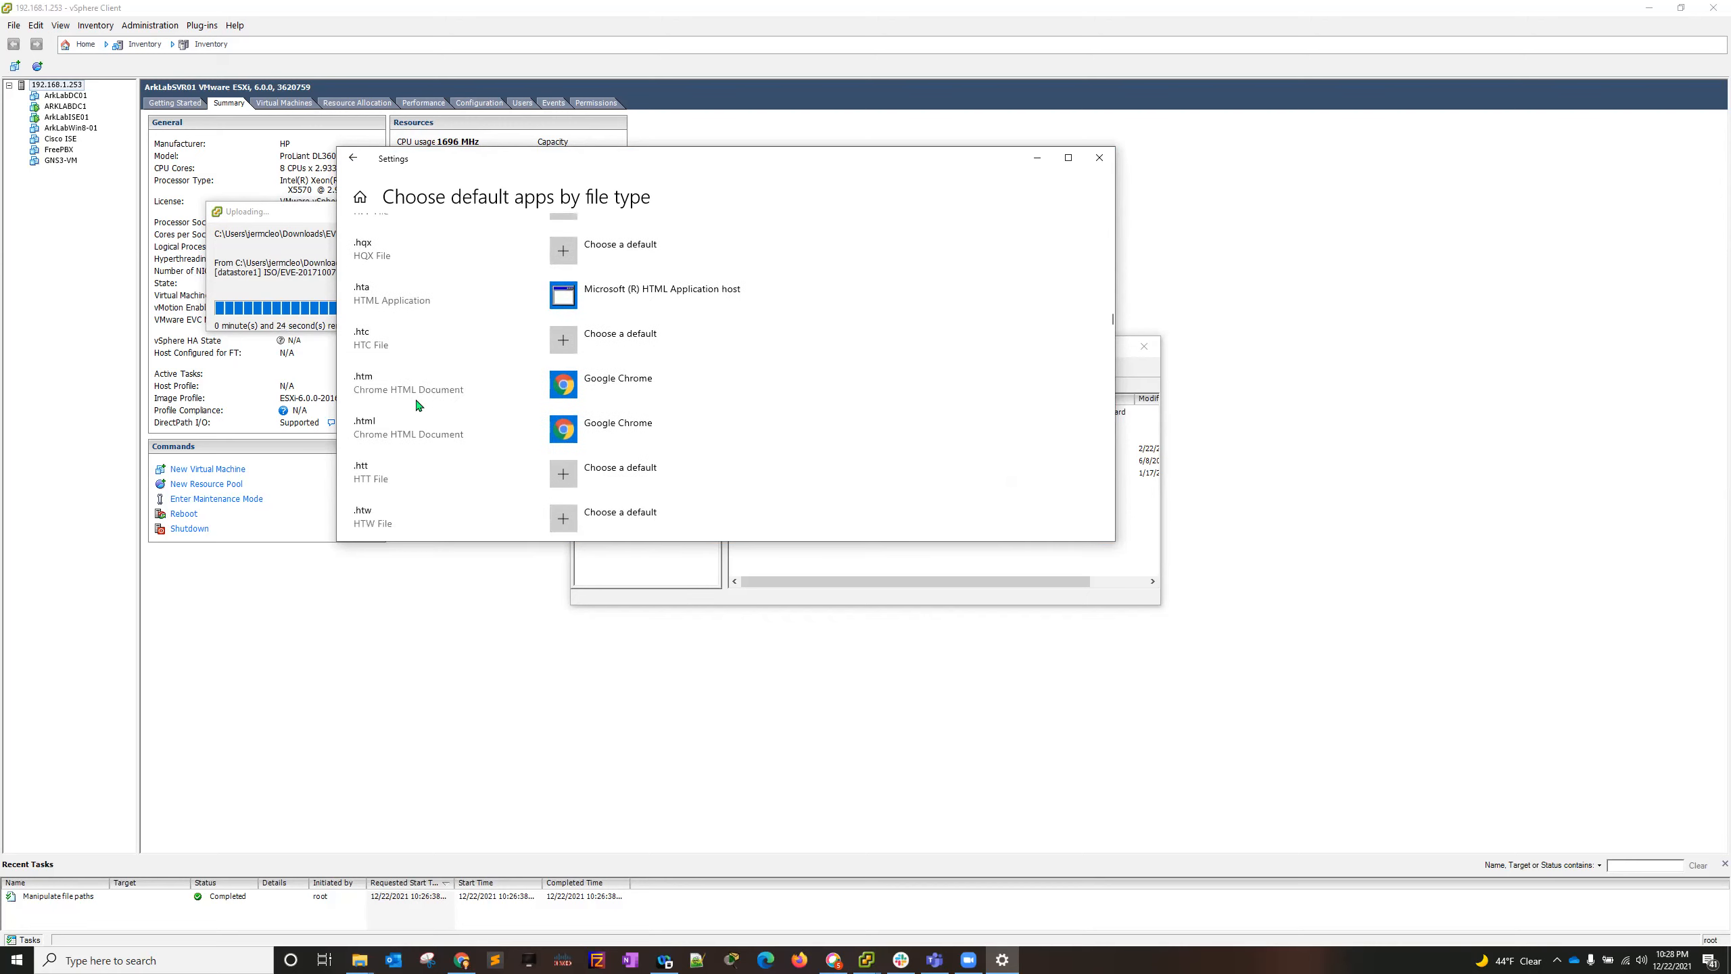
pyautogui.scroll(-5, 430, 470)
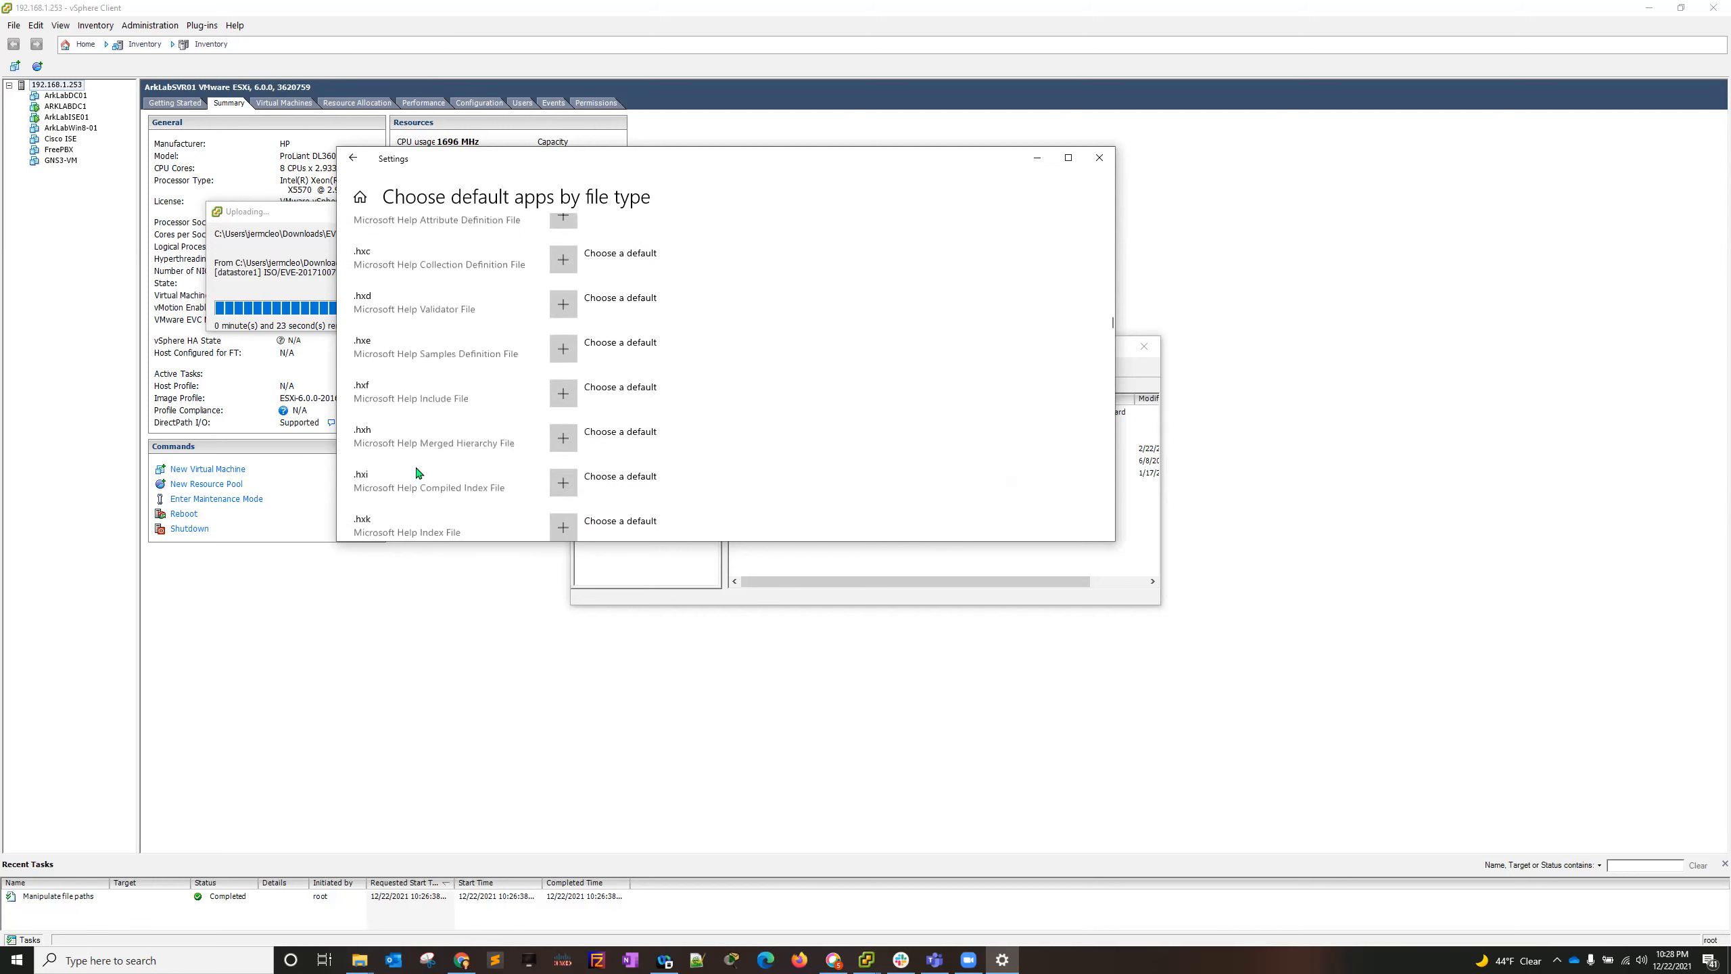
pyautogui.scroll(-5, 409, 468)
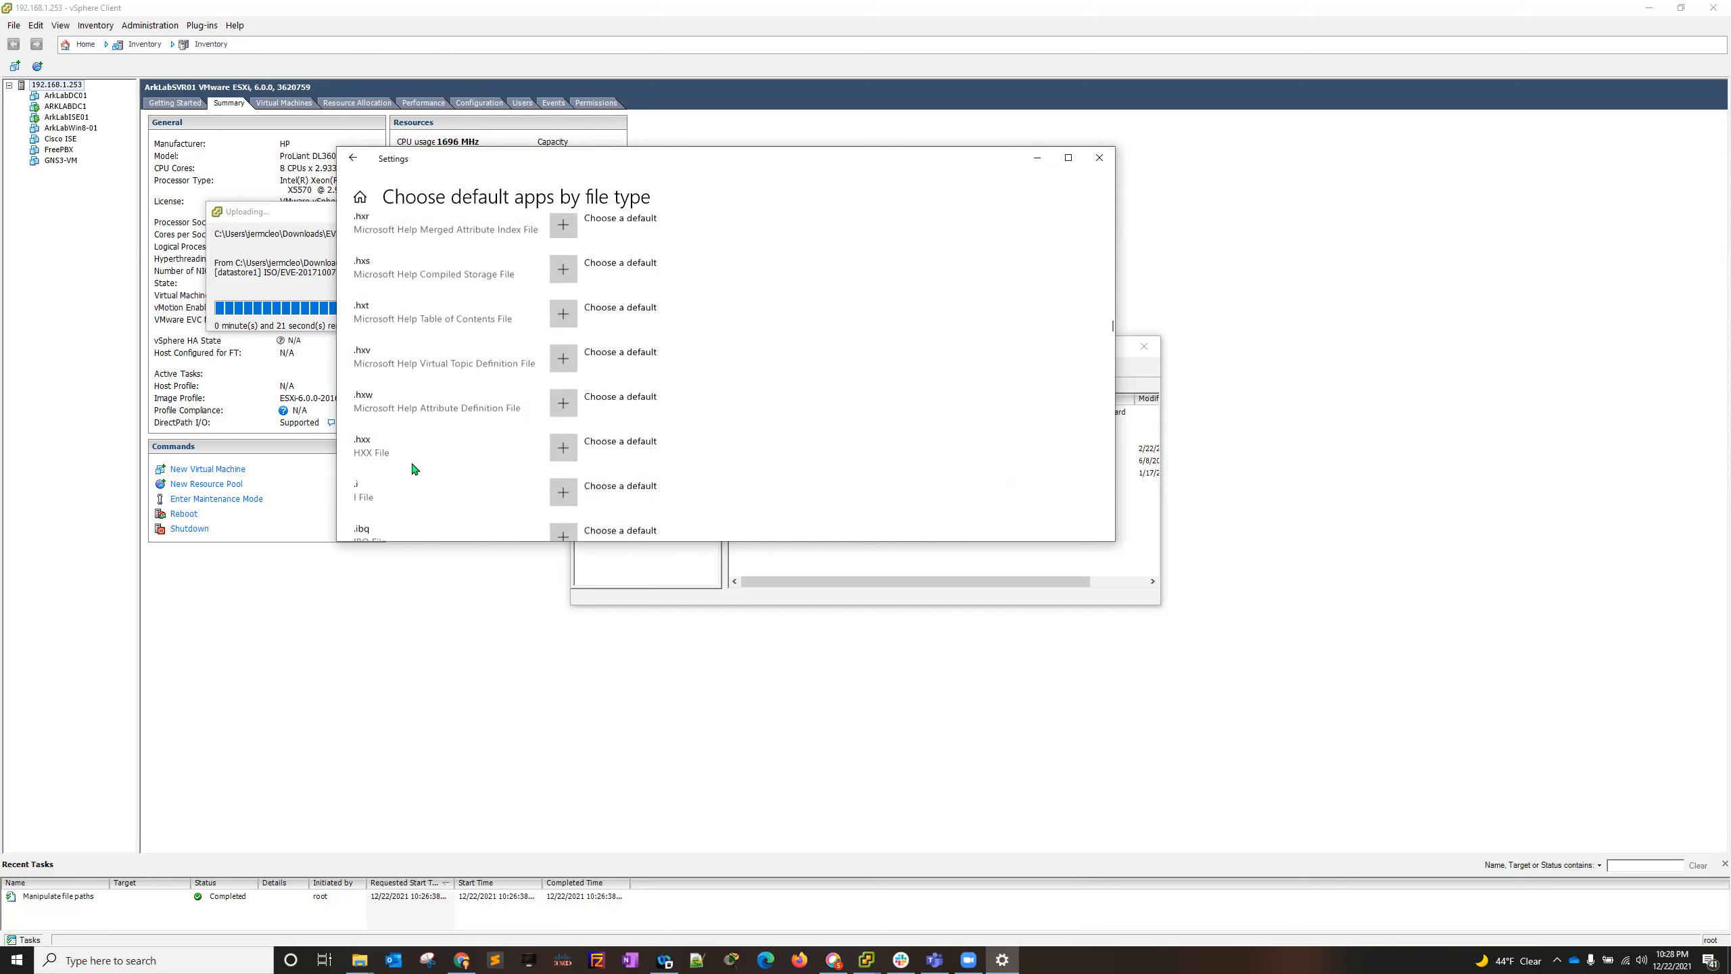
pyautogui.scroll(-5, 409, 464)
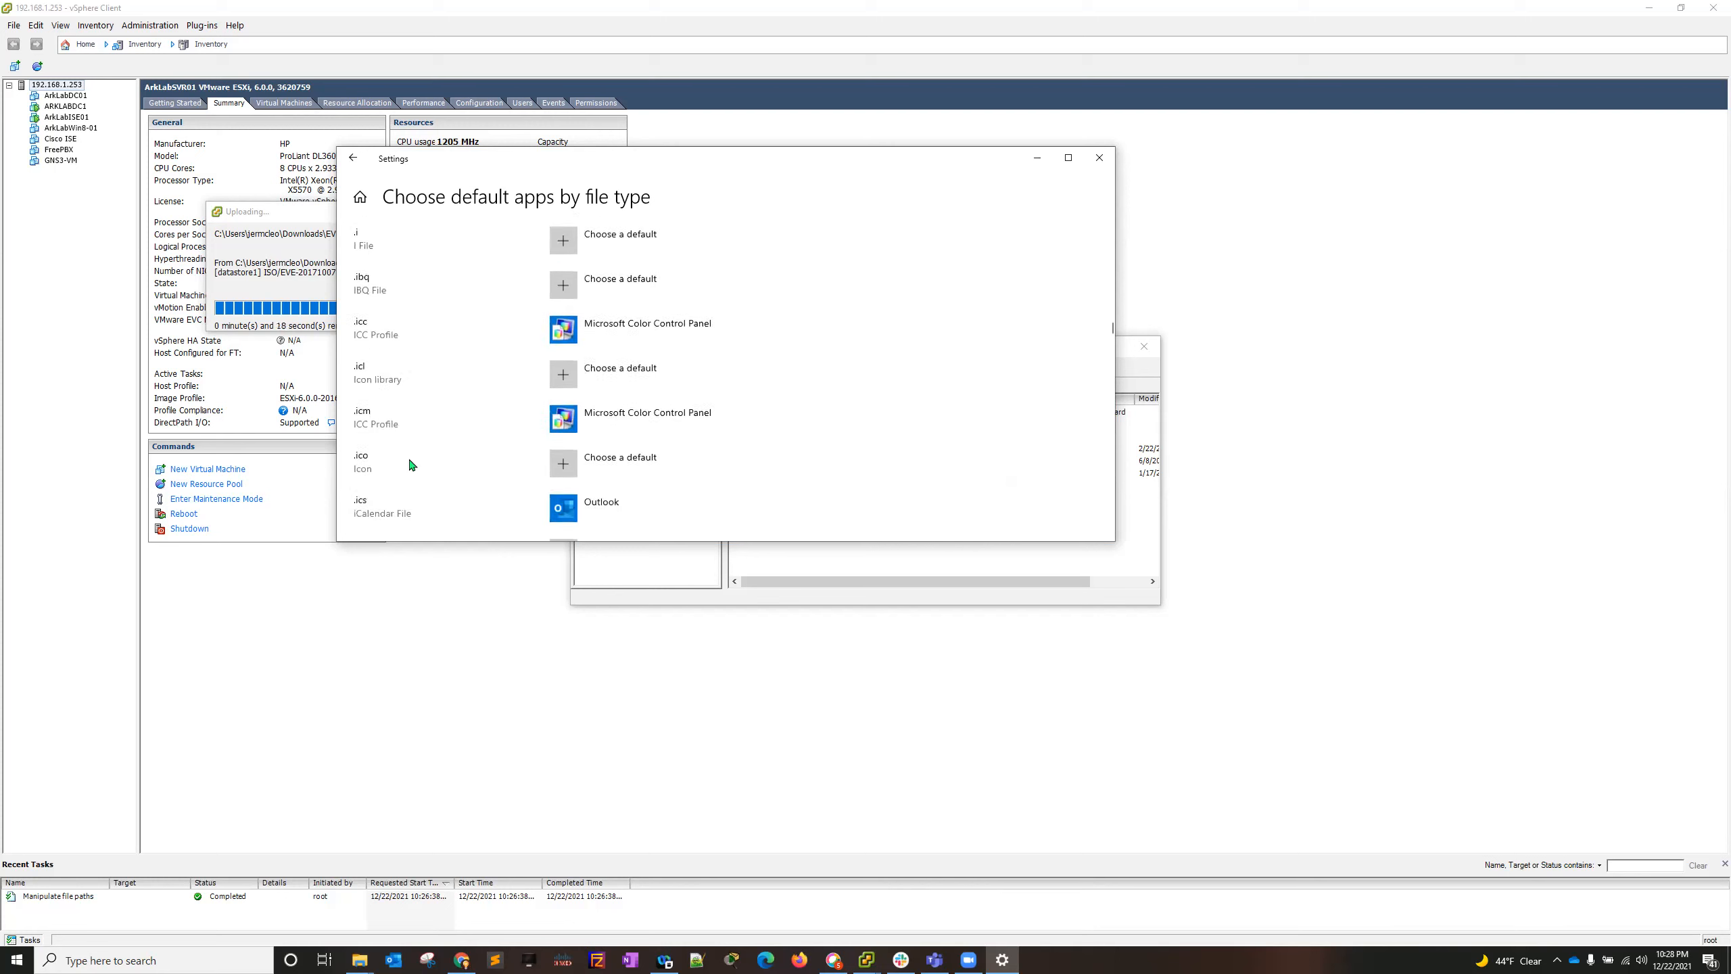
pyautogui.scroll(-5, 413, 464)
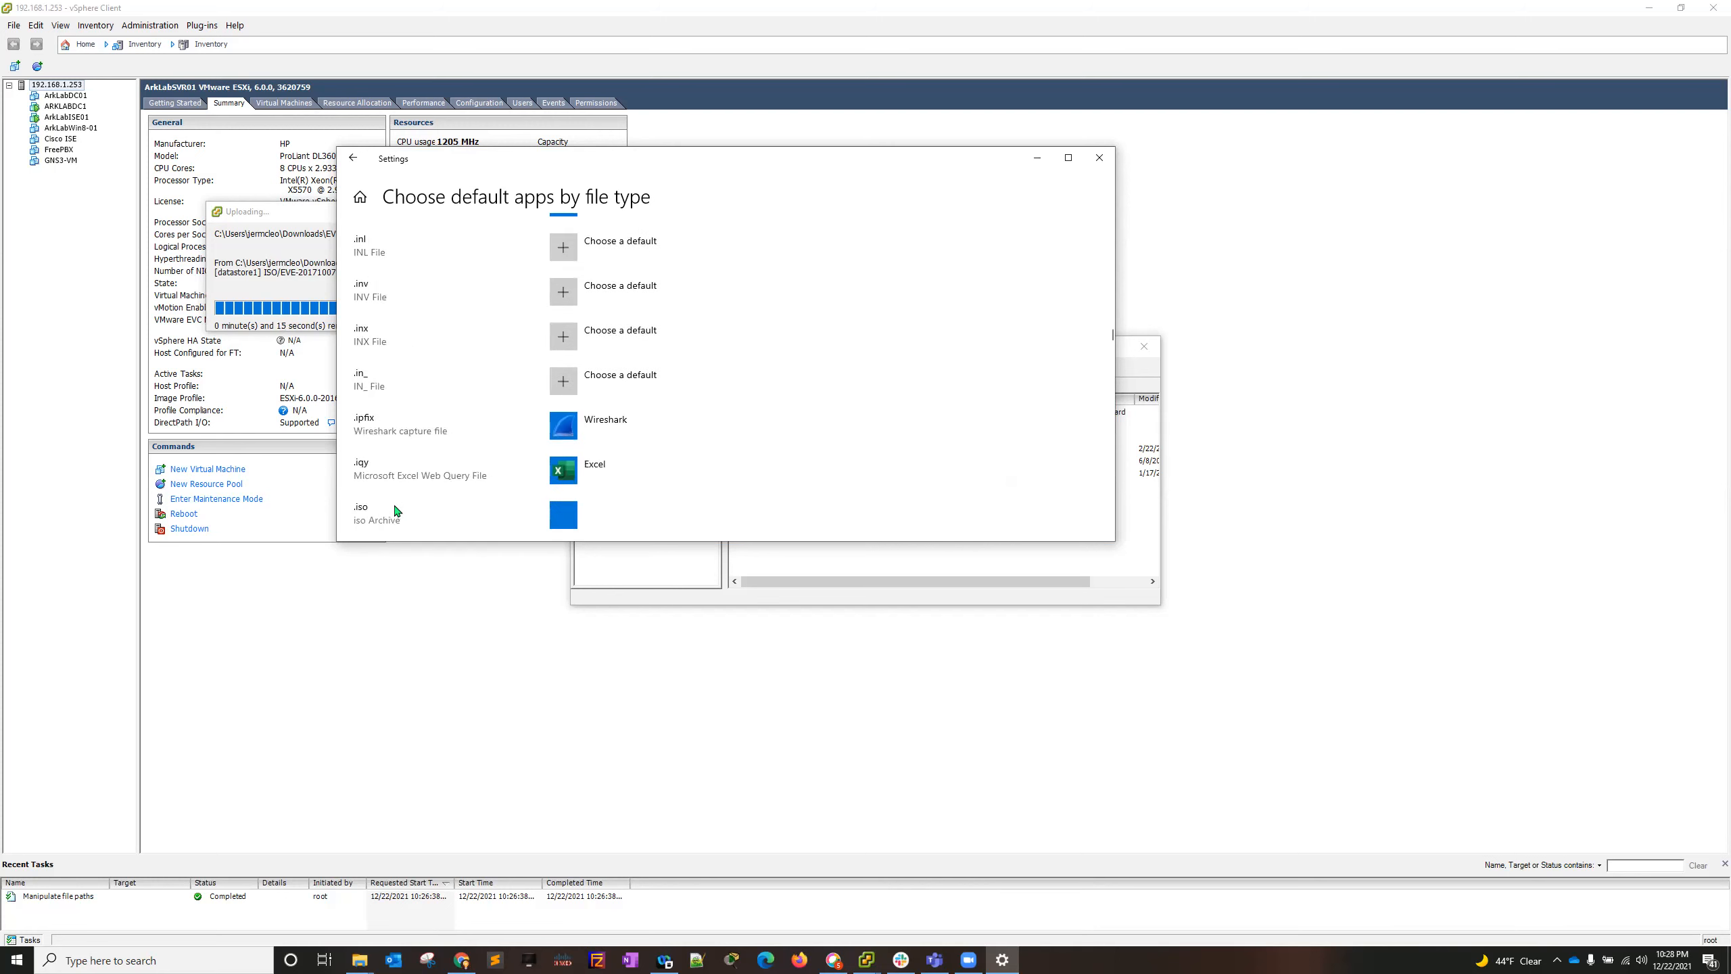
pyautogui.scroll(-1, 397, 510)
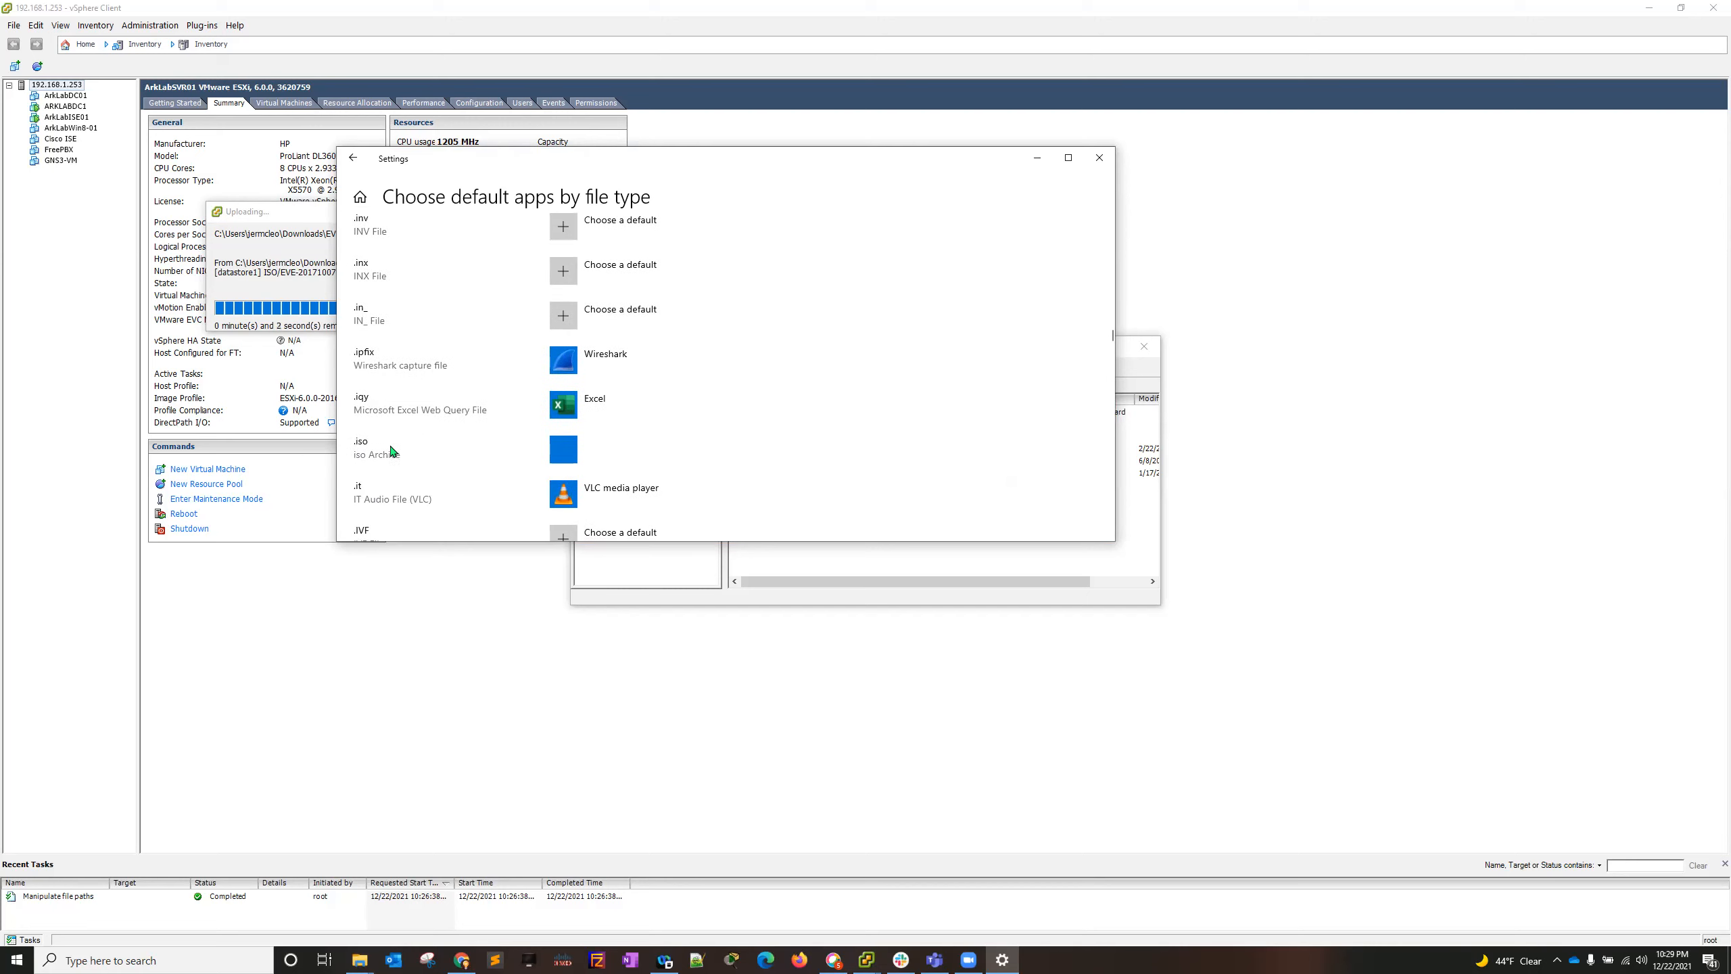
# - View the default app choices offered for the .iso file type and dismiss them without choosing one
pyautogui.click(558, 455)
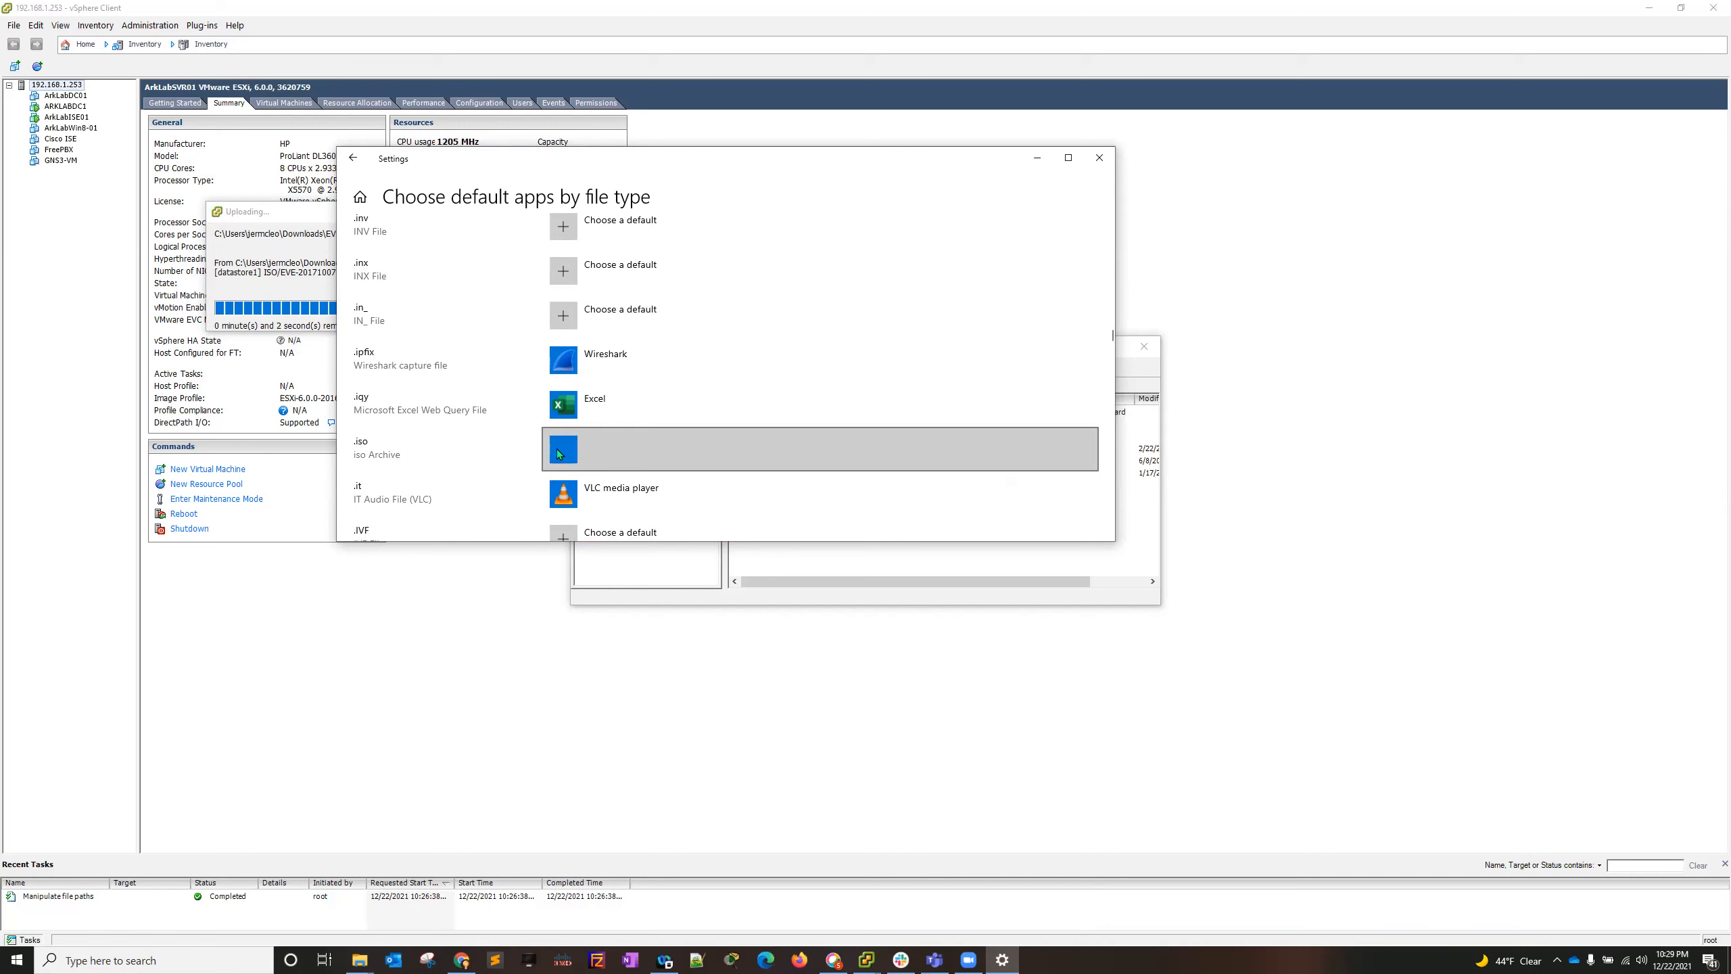
pyautogui.click(582, 455)
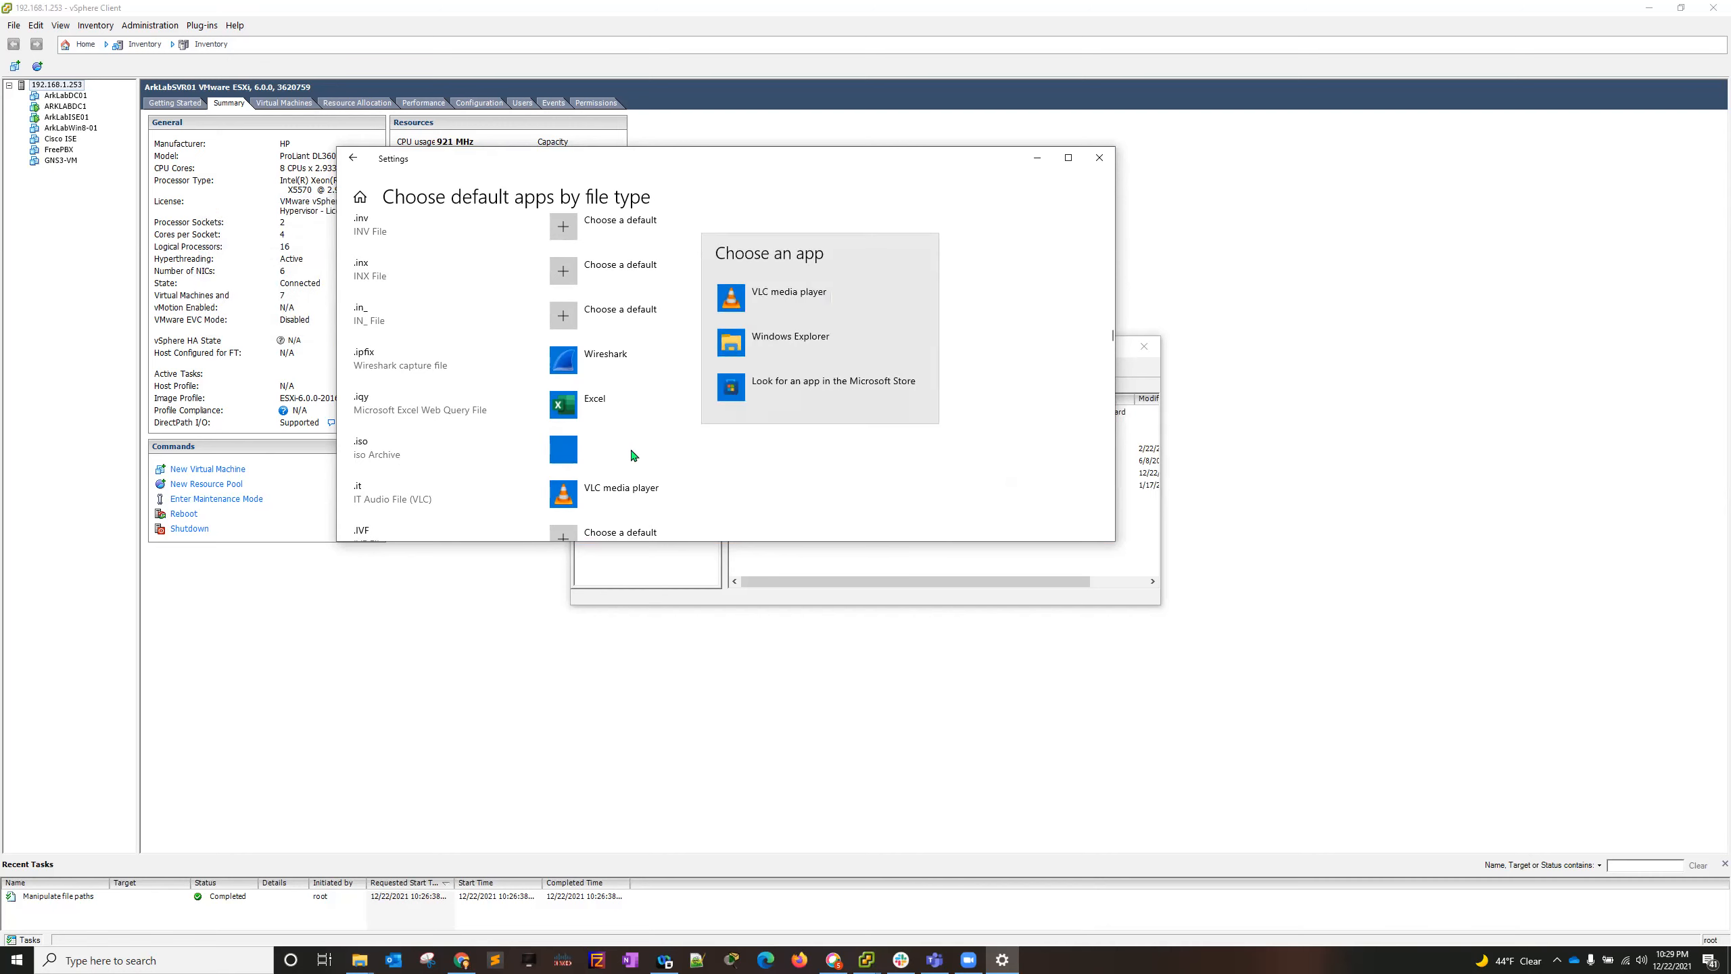
pyautogui.click(386, 457)
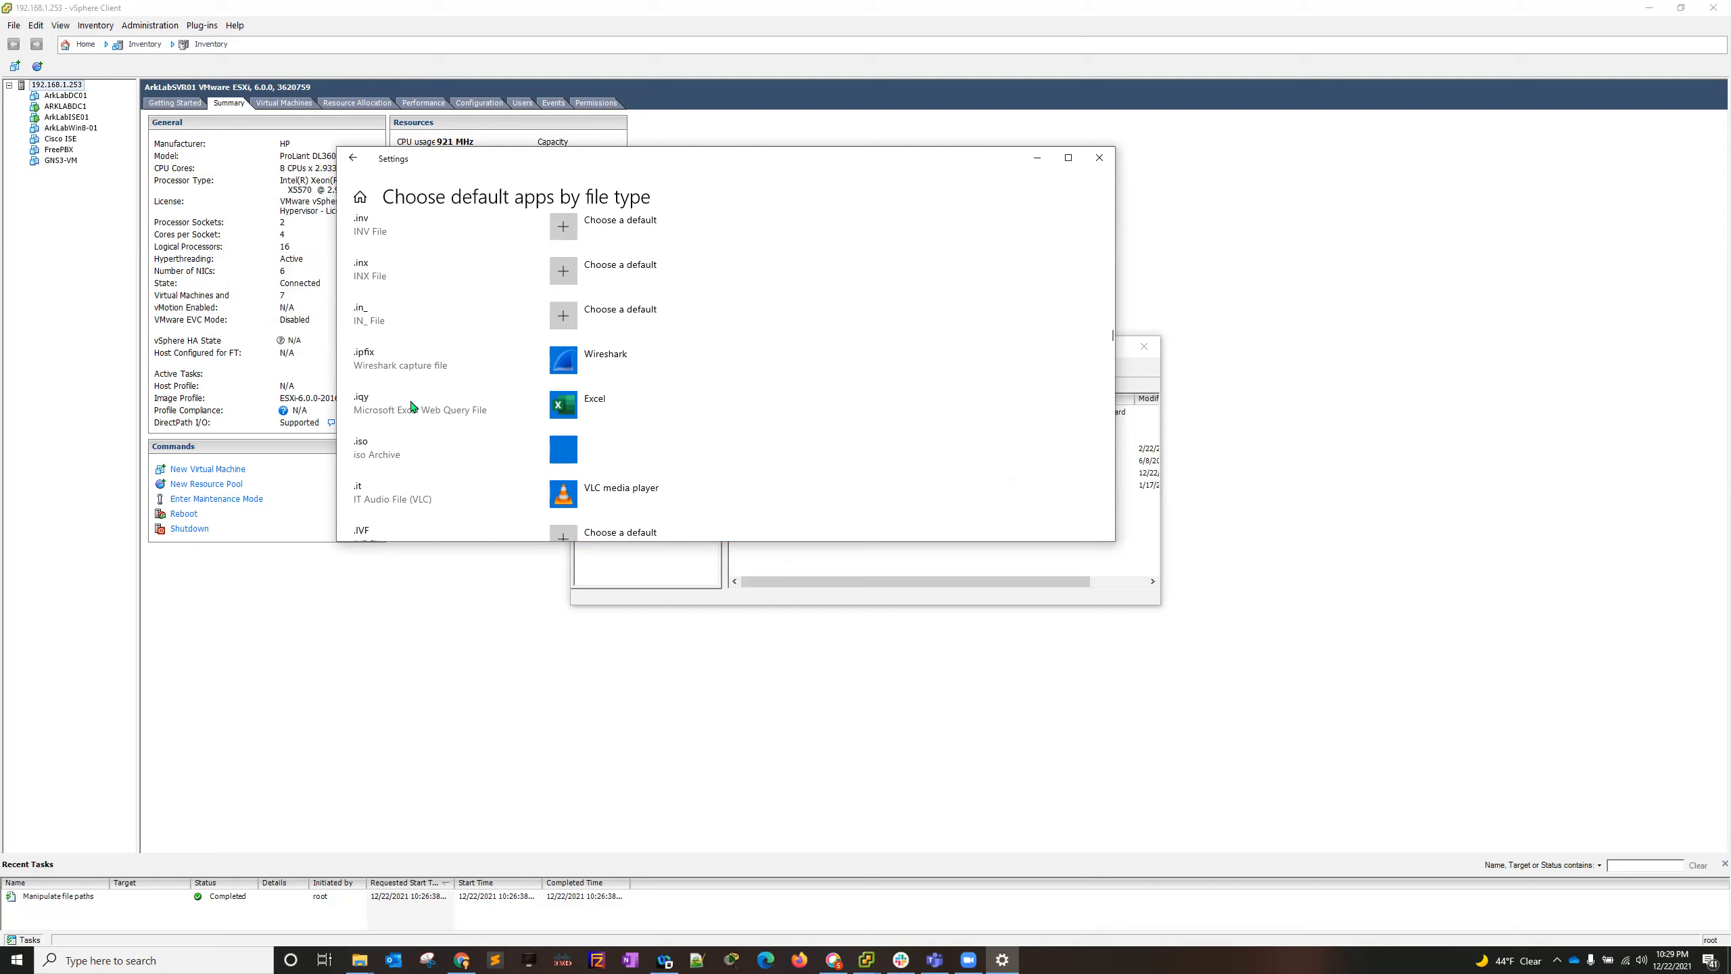
pyautogui.scroll(10, 412, 406)
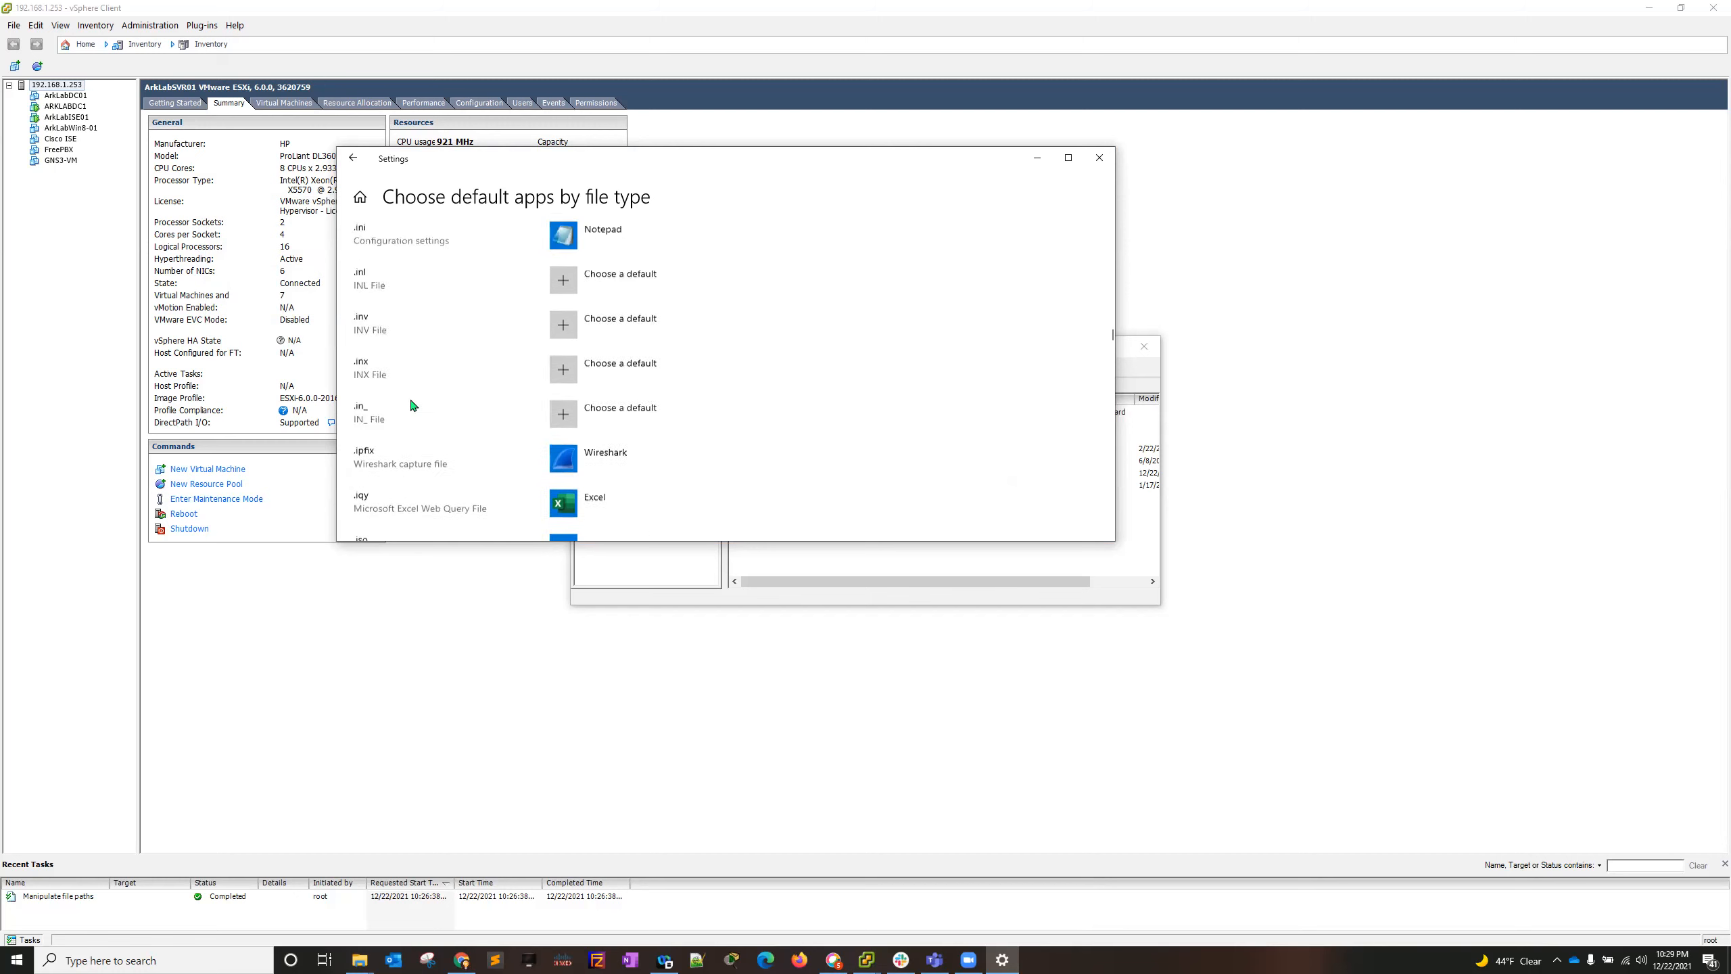
# - Look back through the list of default apps by file type up to the earliest entries, and close the settings
pyautogui.scroll(15, 412, 405)
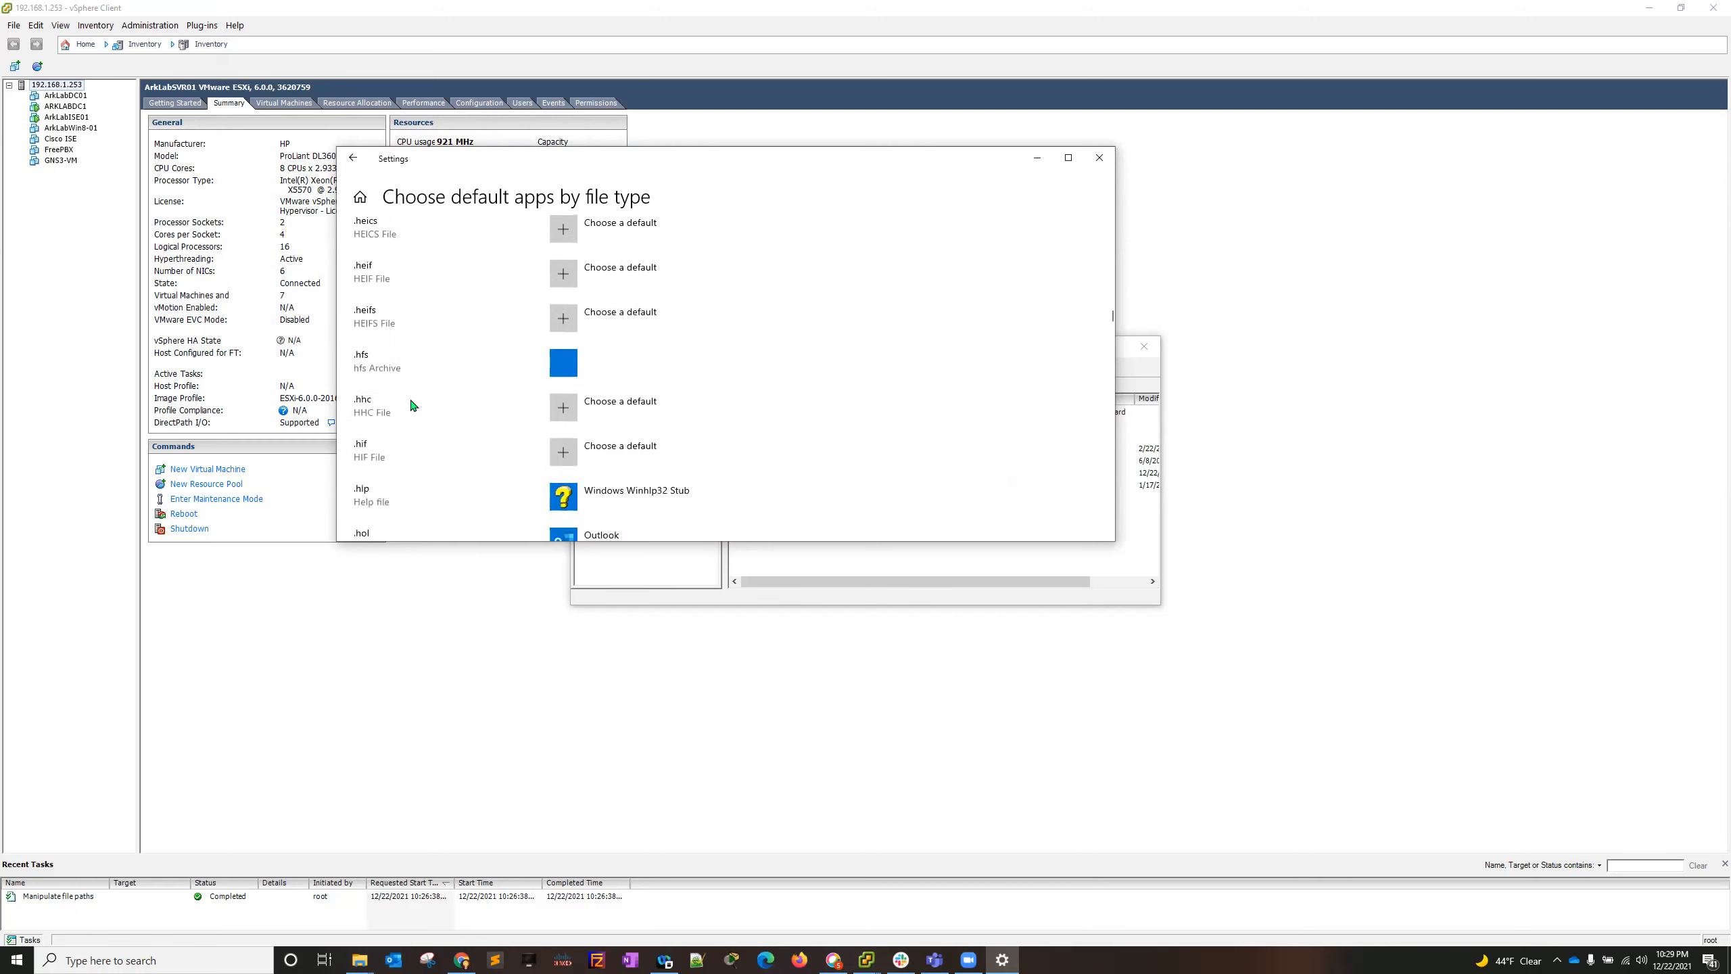
pyautogui.scroll(10, 411, 406)
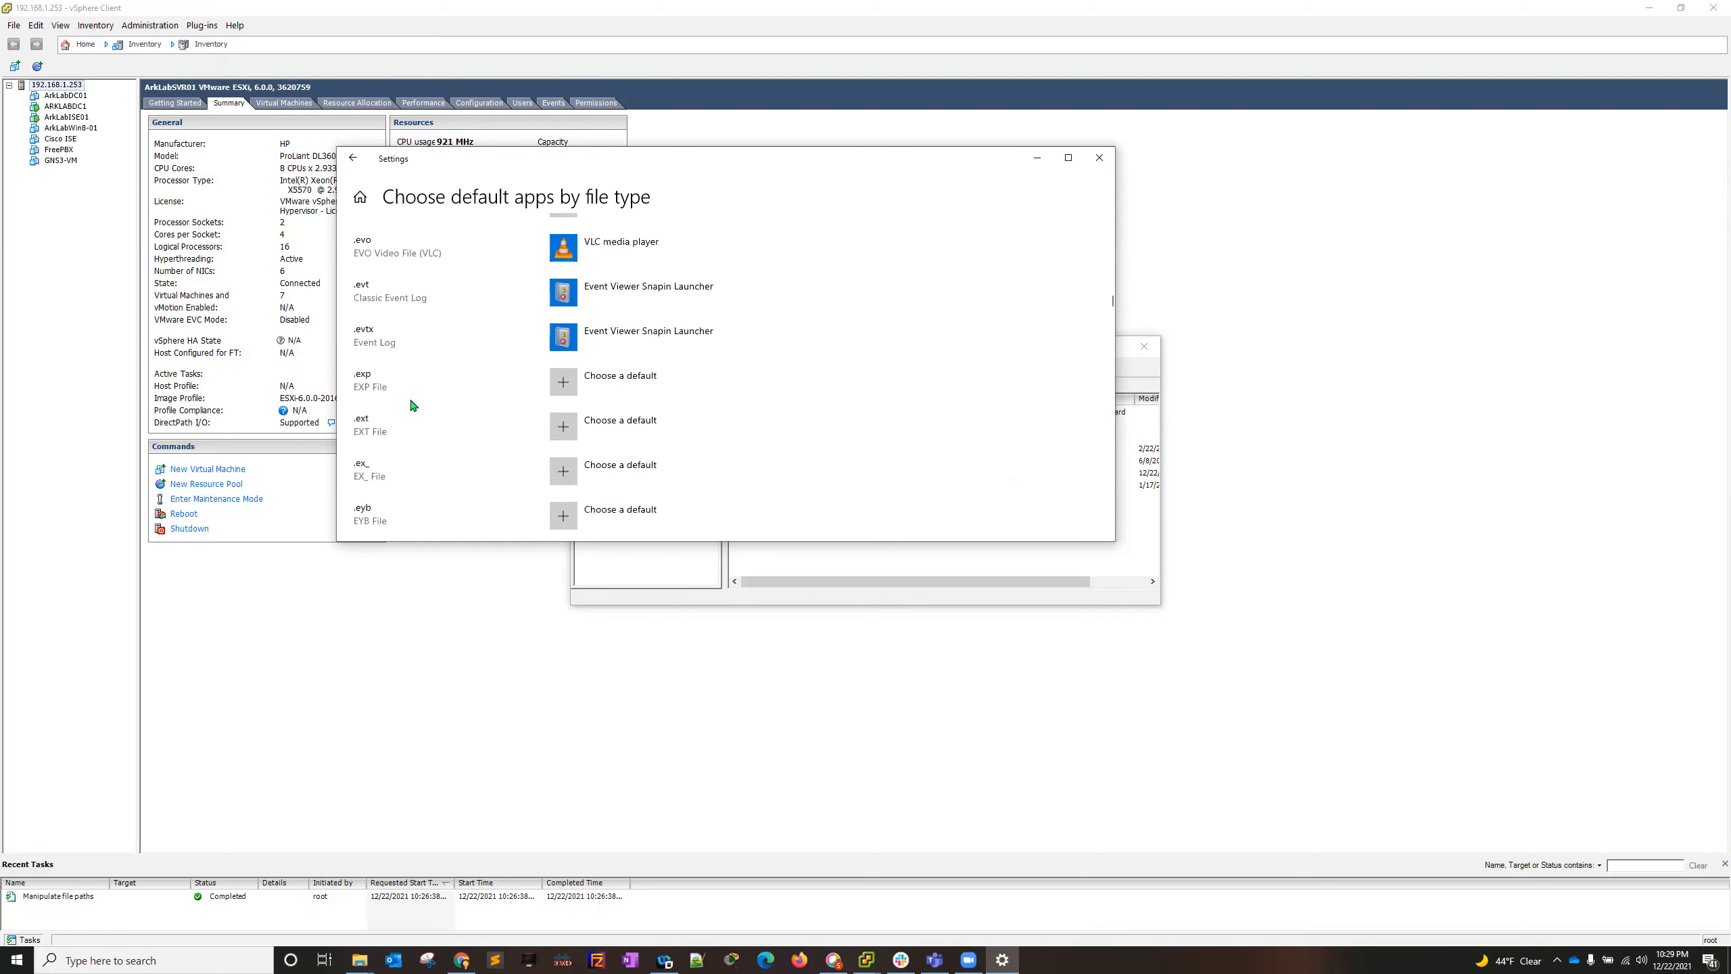
pyautogui.scroll(8, 413, 405)
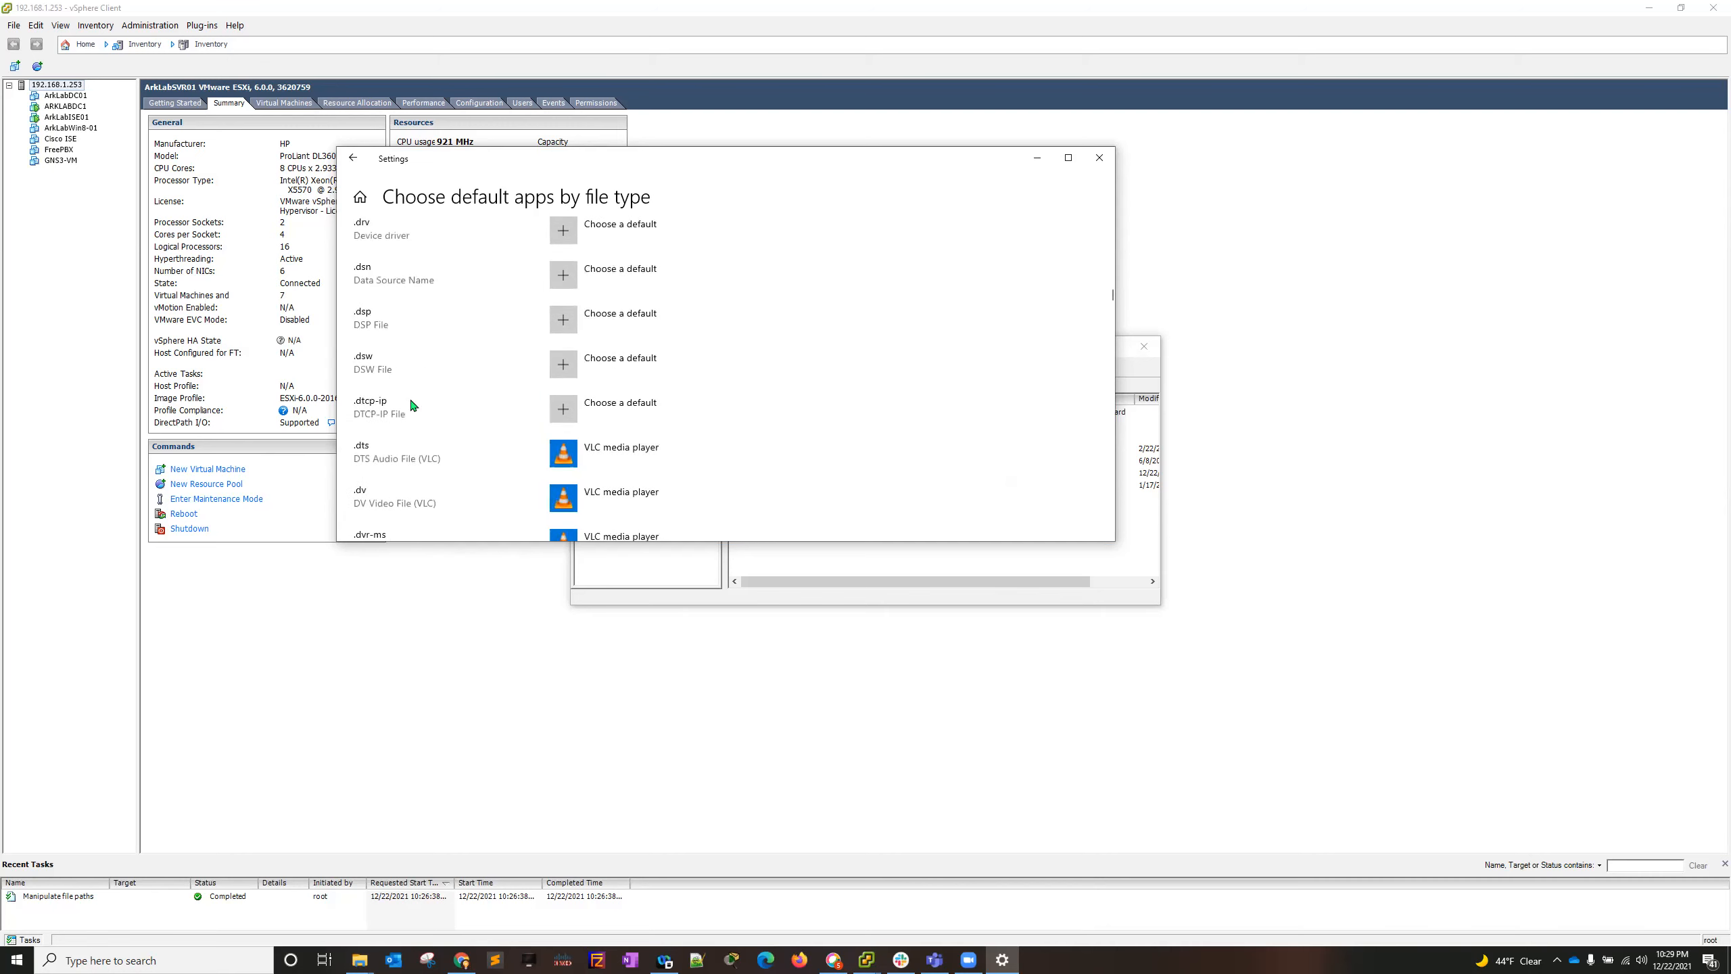
pyautogui.scroll(-1, 413, 405)
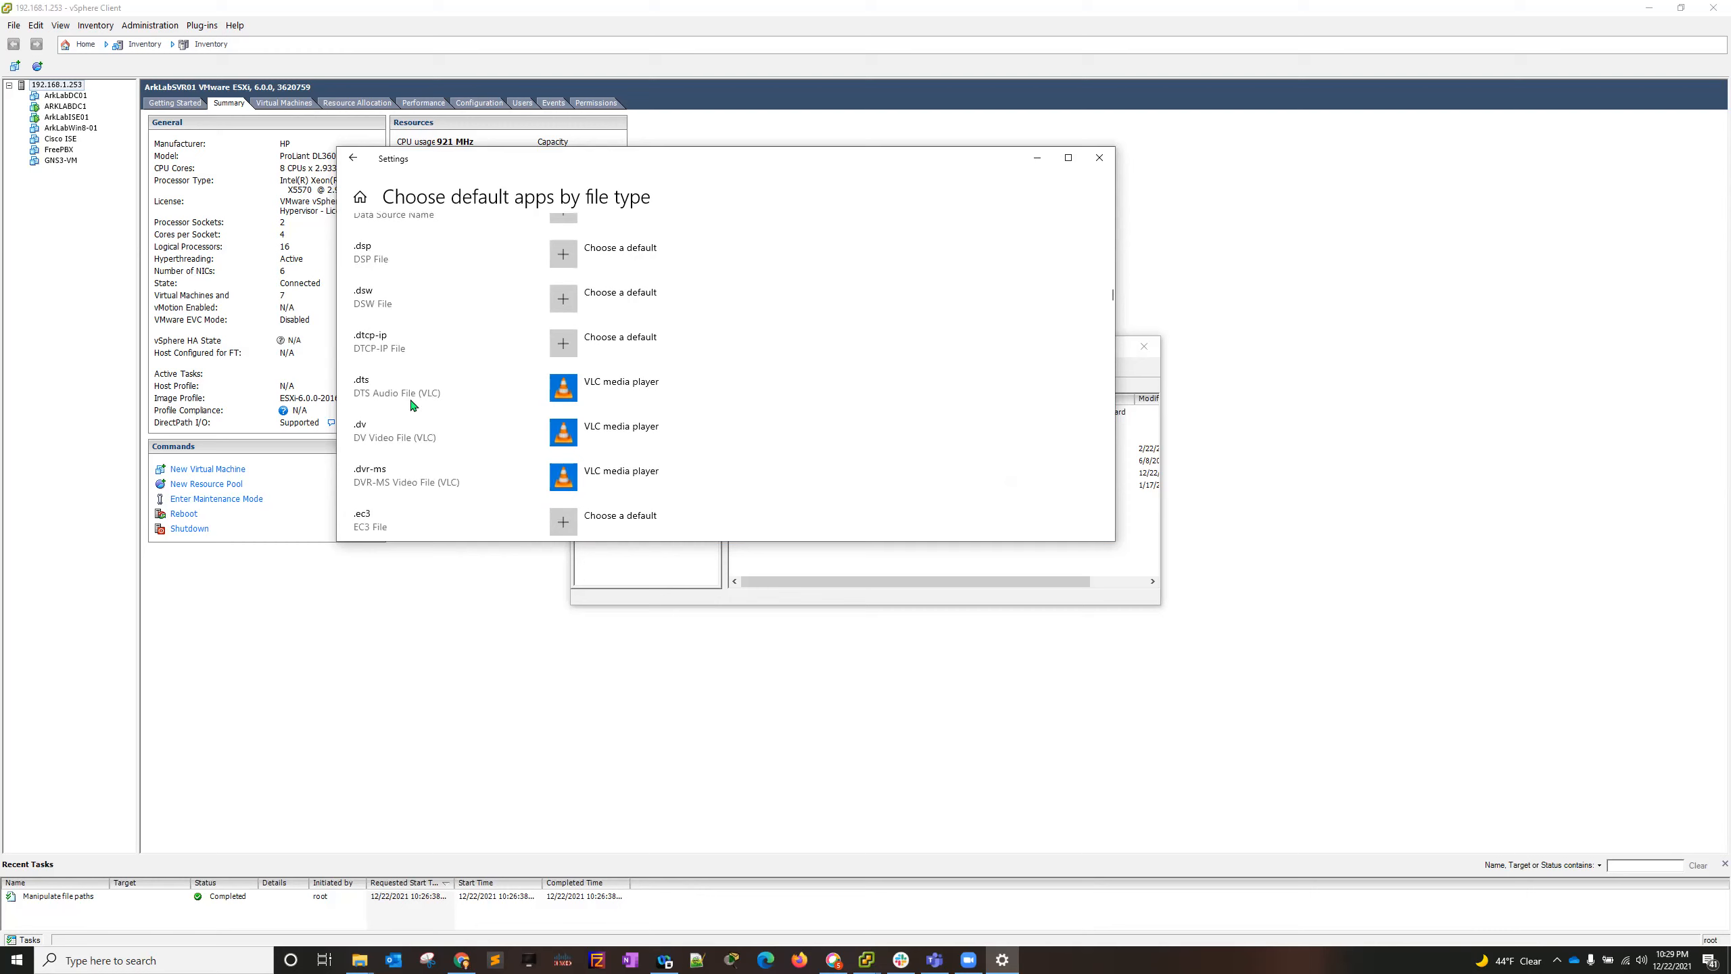
pyautogui.scroll(10, 480, 372)
pyautogui.scroll(10, 449, 354)
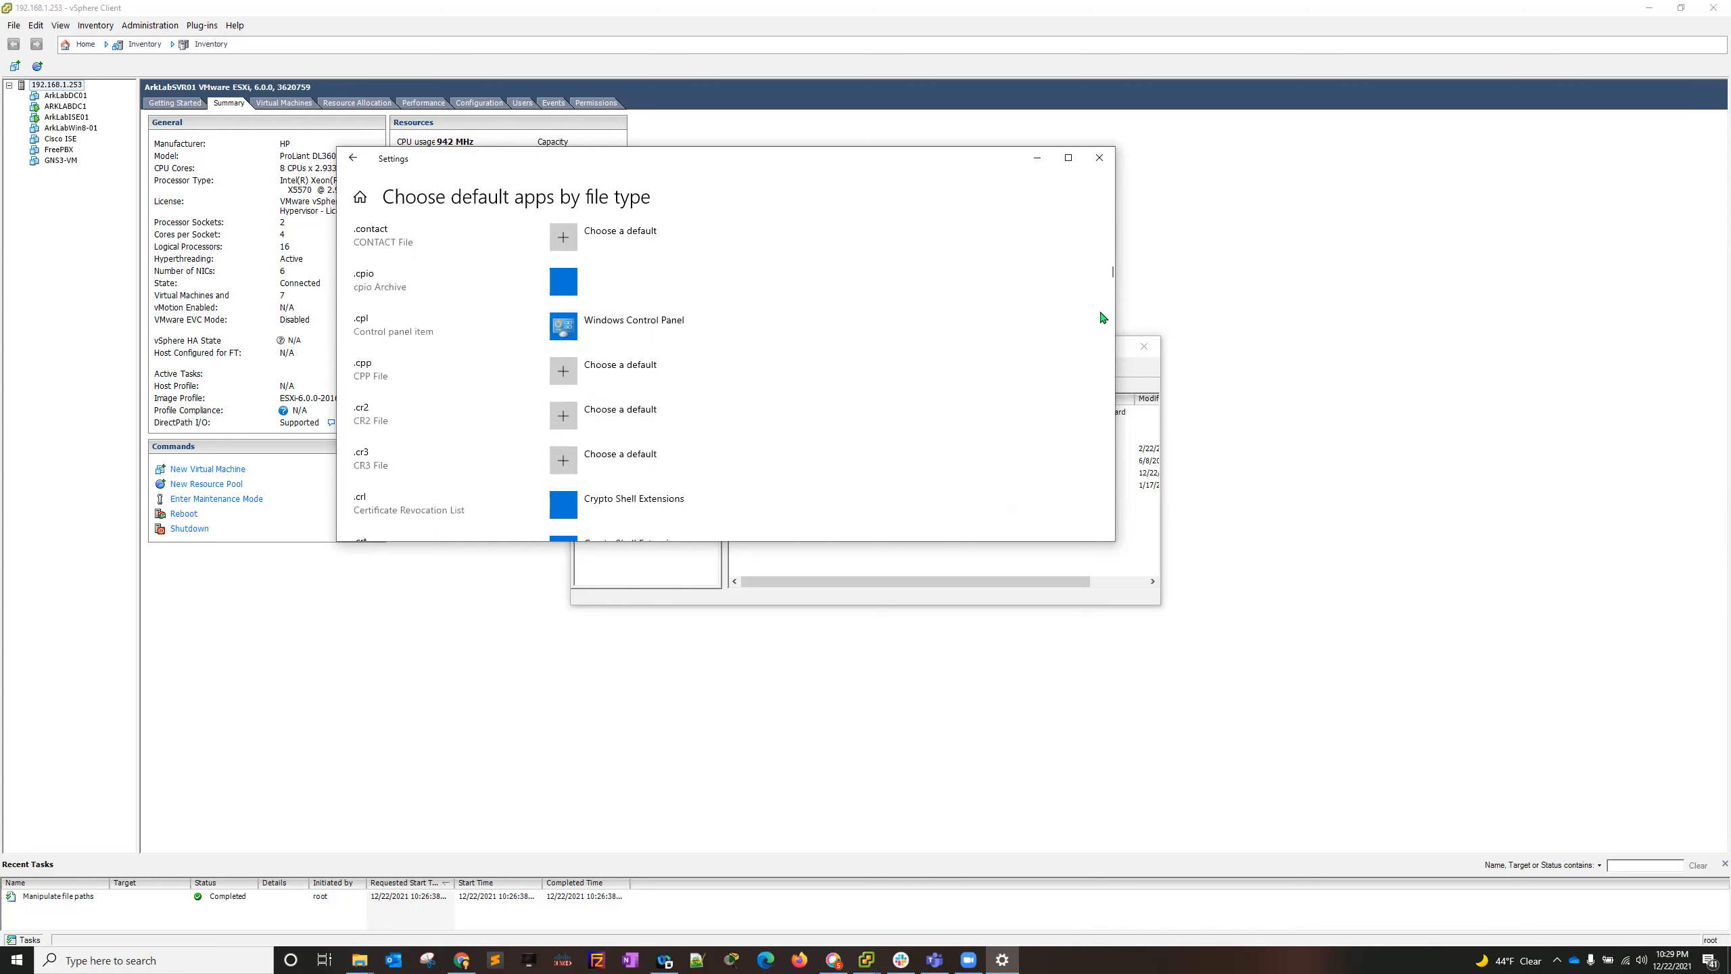
pyautogui.moveTo(1112, 276); pyautogui.dragTo(1110, 220)
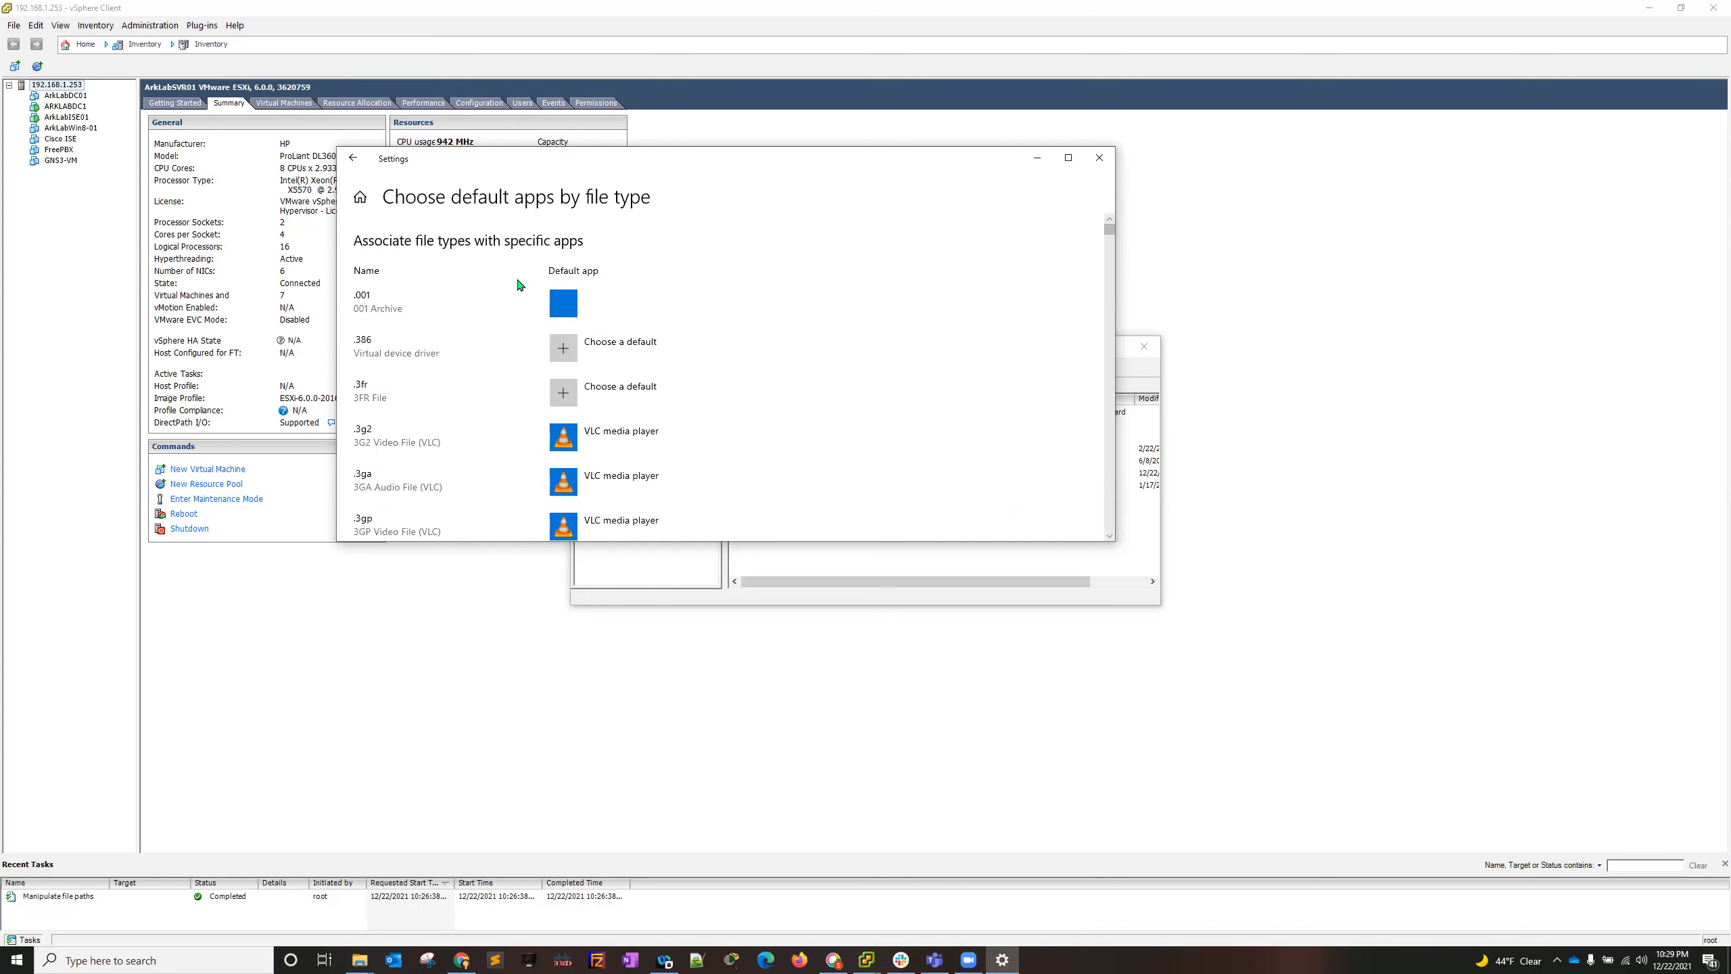
pyautogui.scroll(-5, 618, 382)
pyautogui.scroll(-5, 477, 402)
pyautogui.scroll(-3, 489, 413)
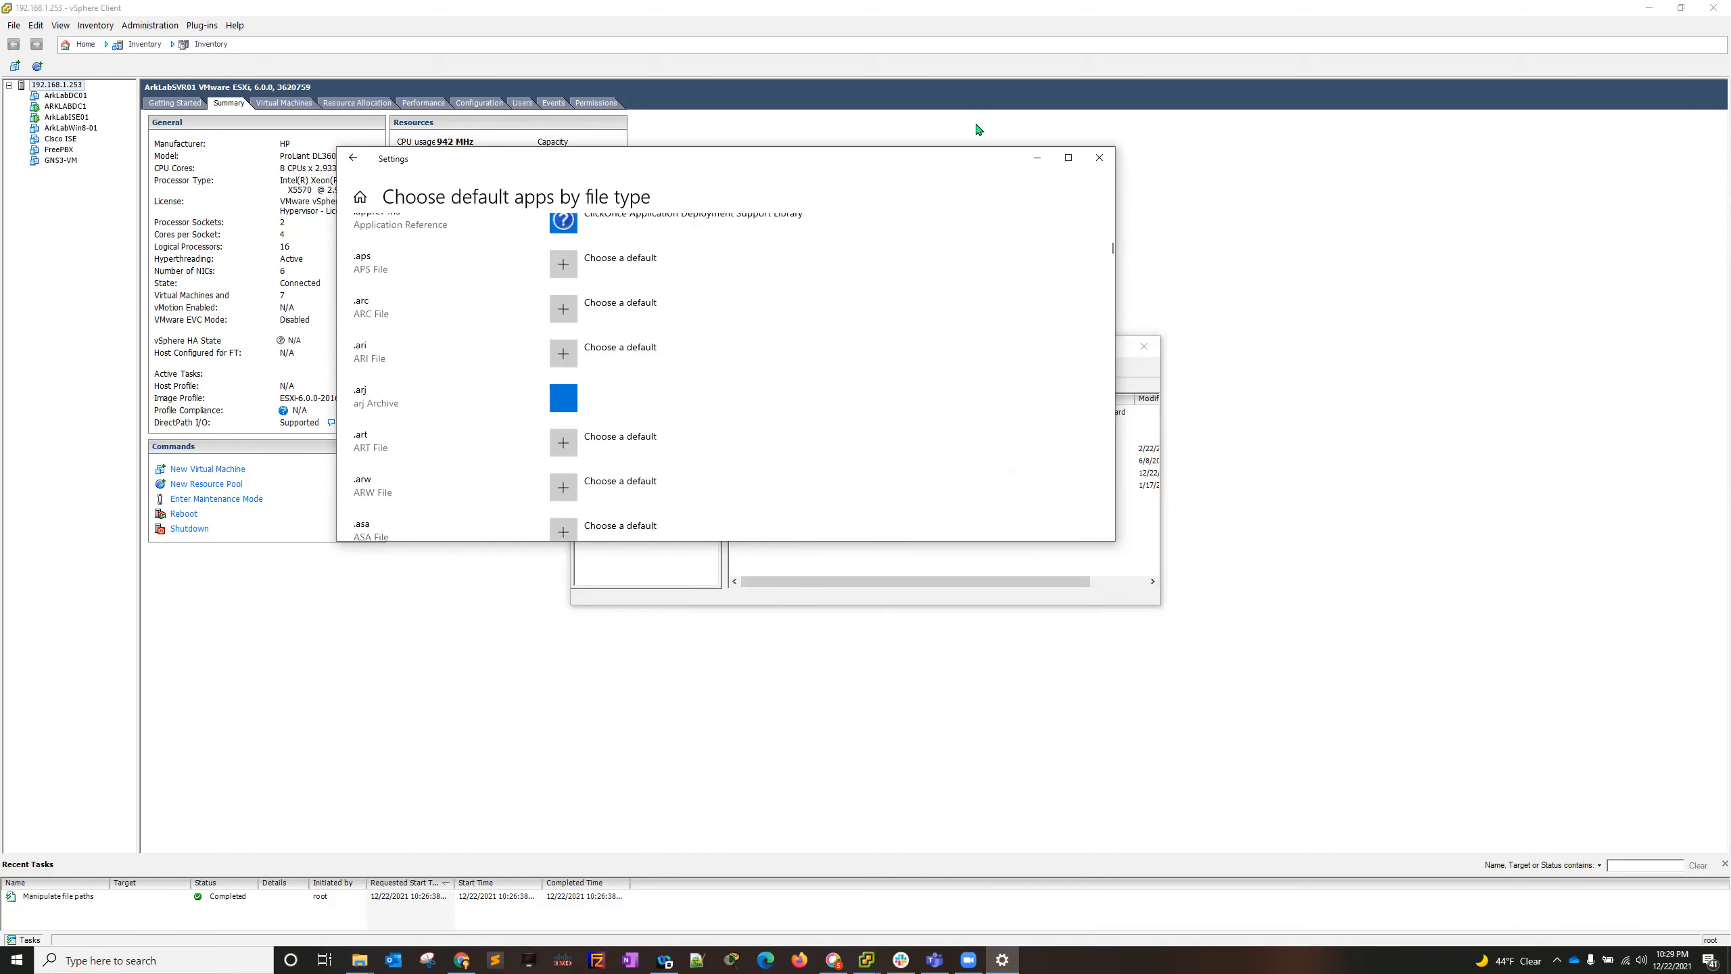
pyautogui.click(1100, 158)
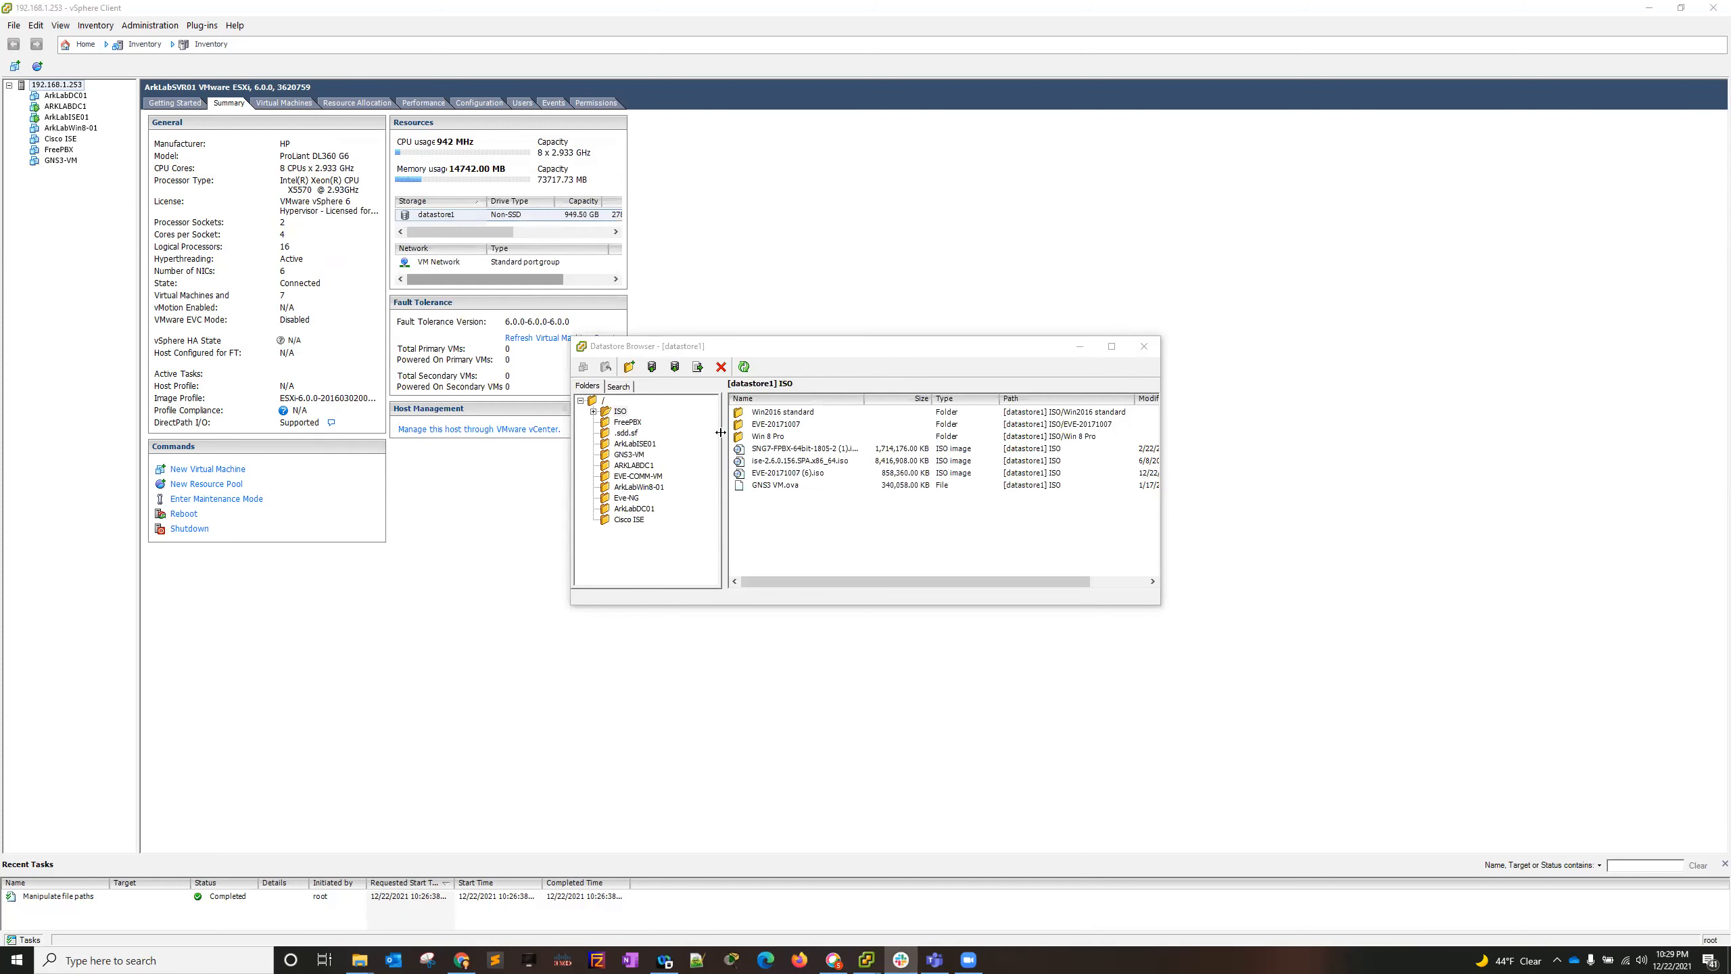
# - Start a new virtual machine on the host 192.168.1.253 with the Typical configuration and name it Eve-NG
pyautogui.click(816, 477)
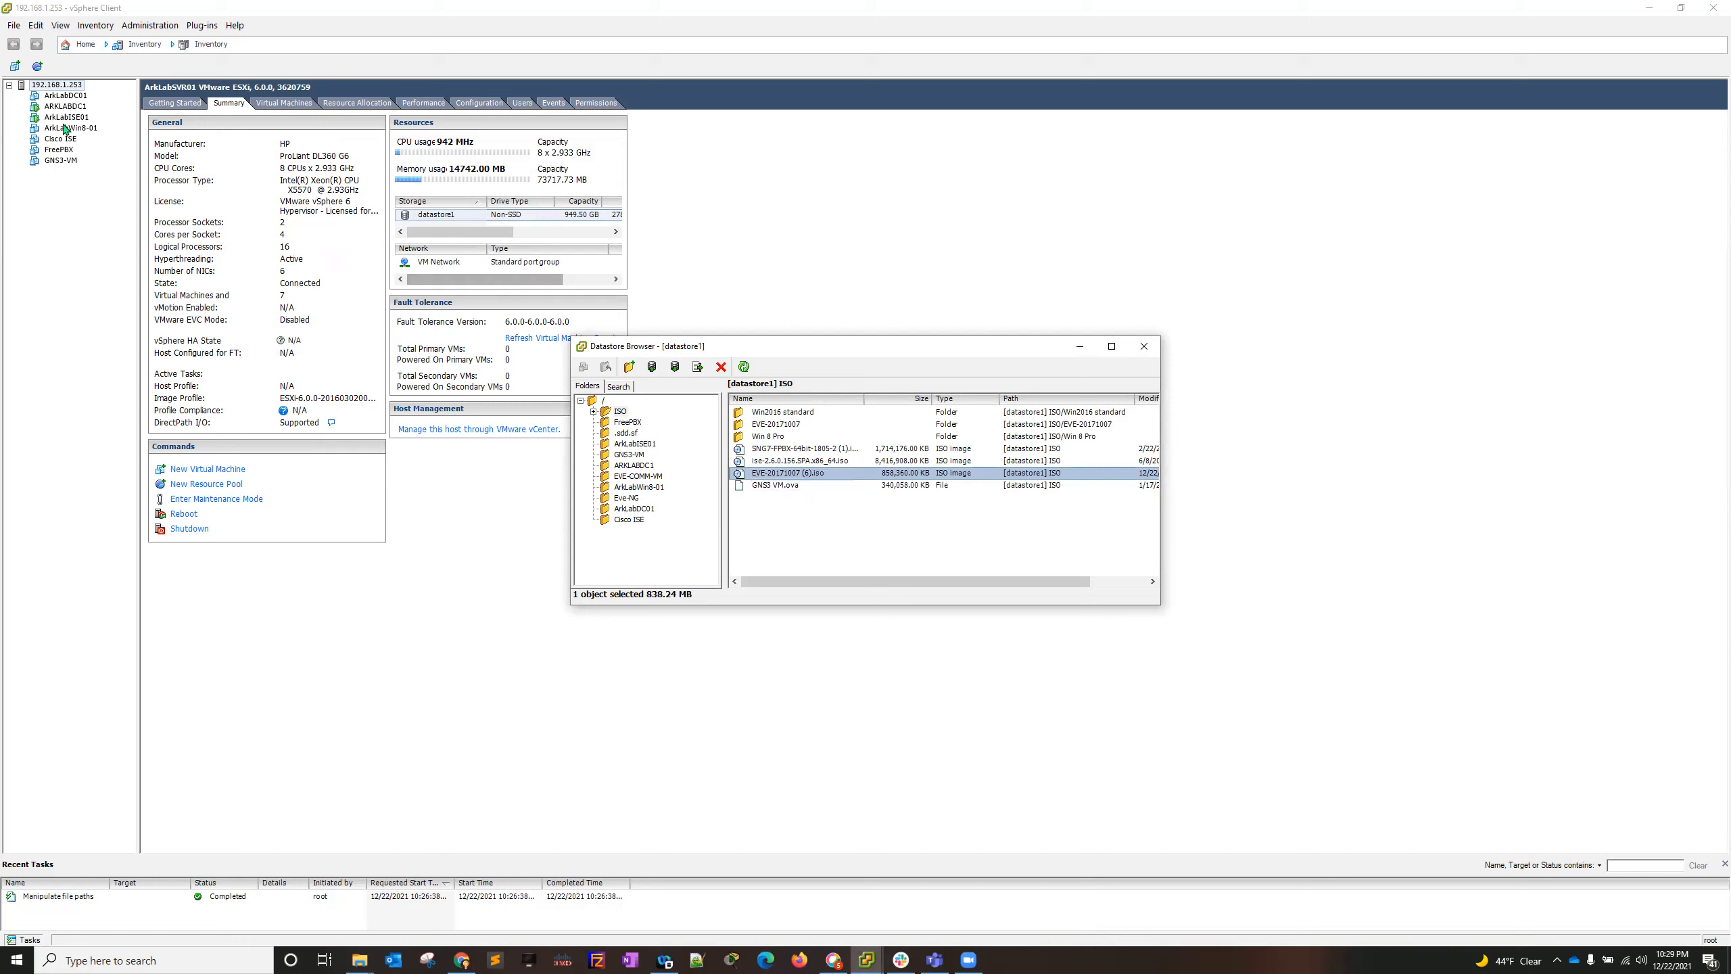
pyautogui.click(65, 95)
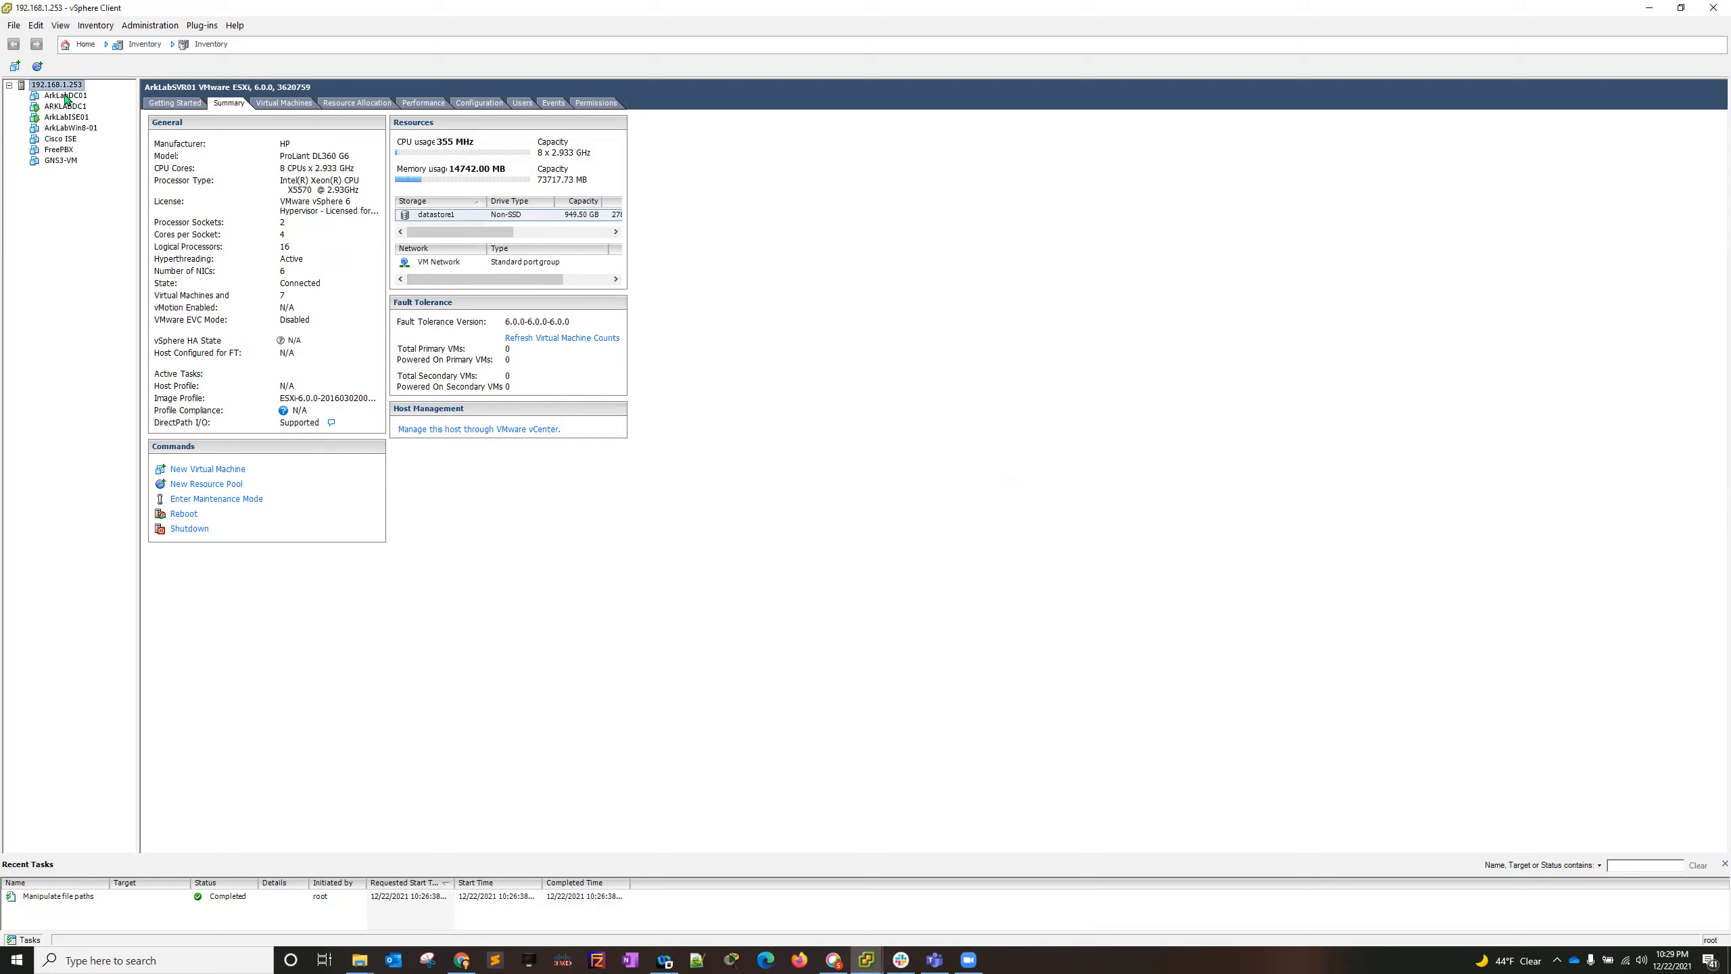
pyautogui.rightClick(63, 87)
pyautogui.click(89, 94)
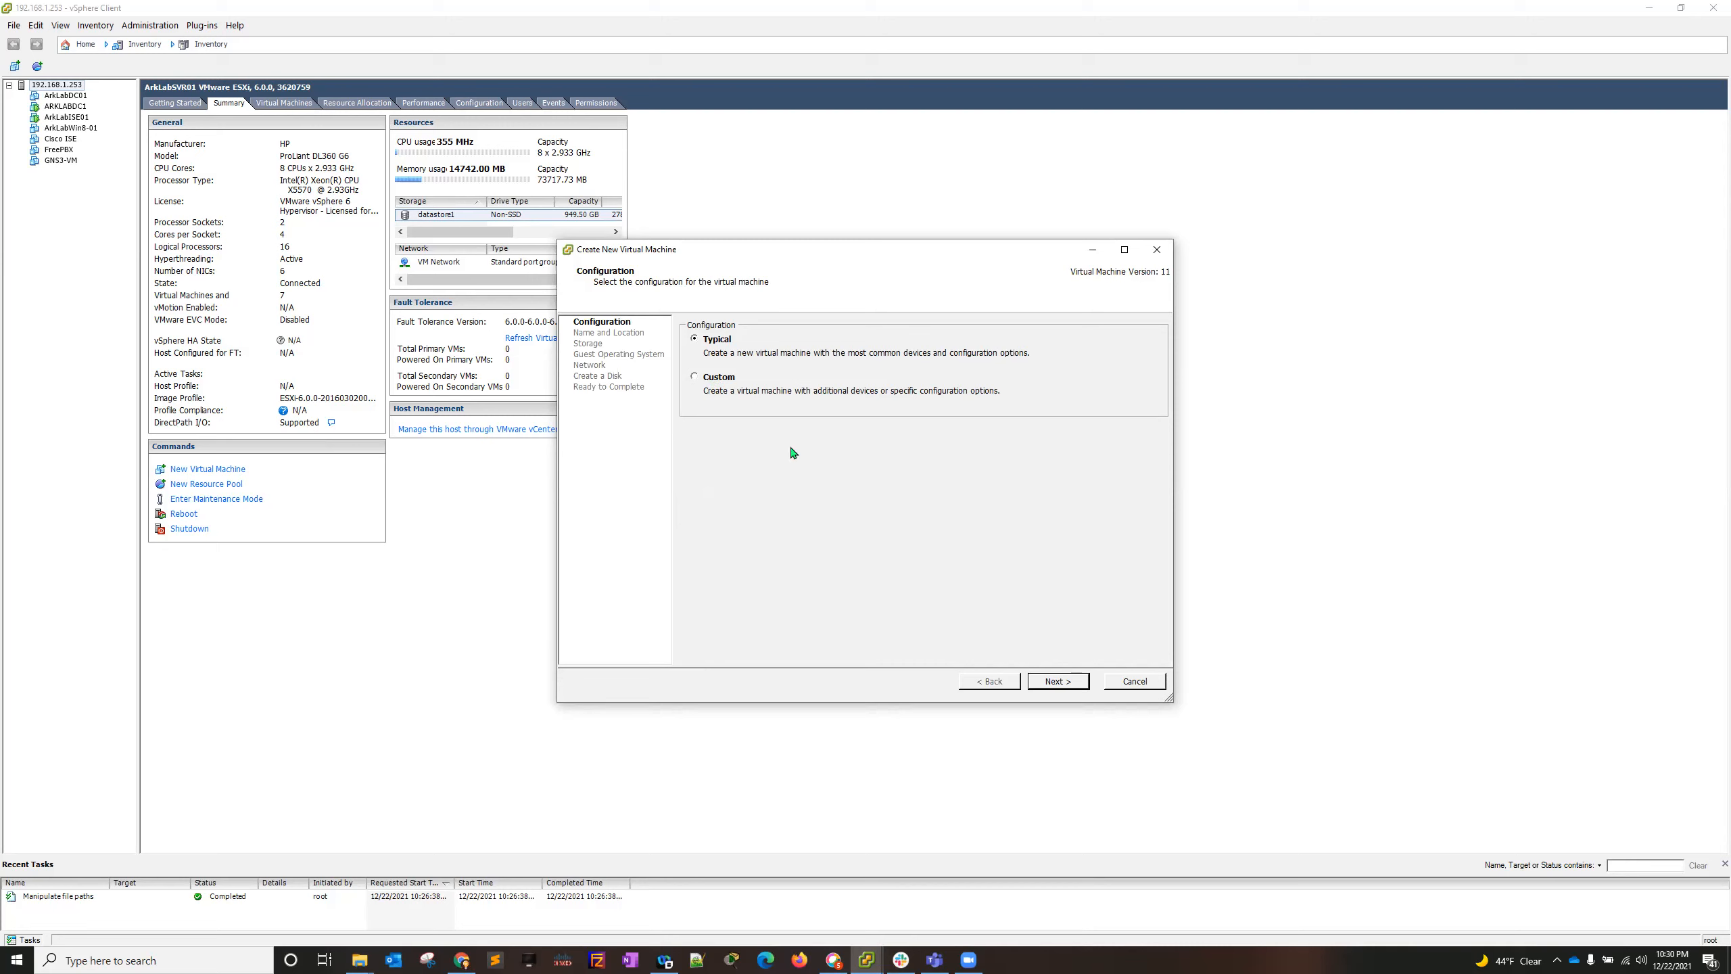
pyautogui.click(1076, 681)
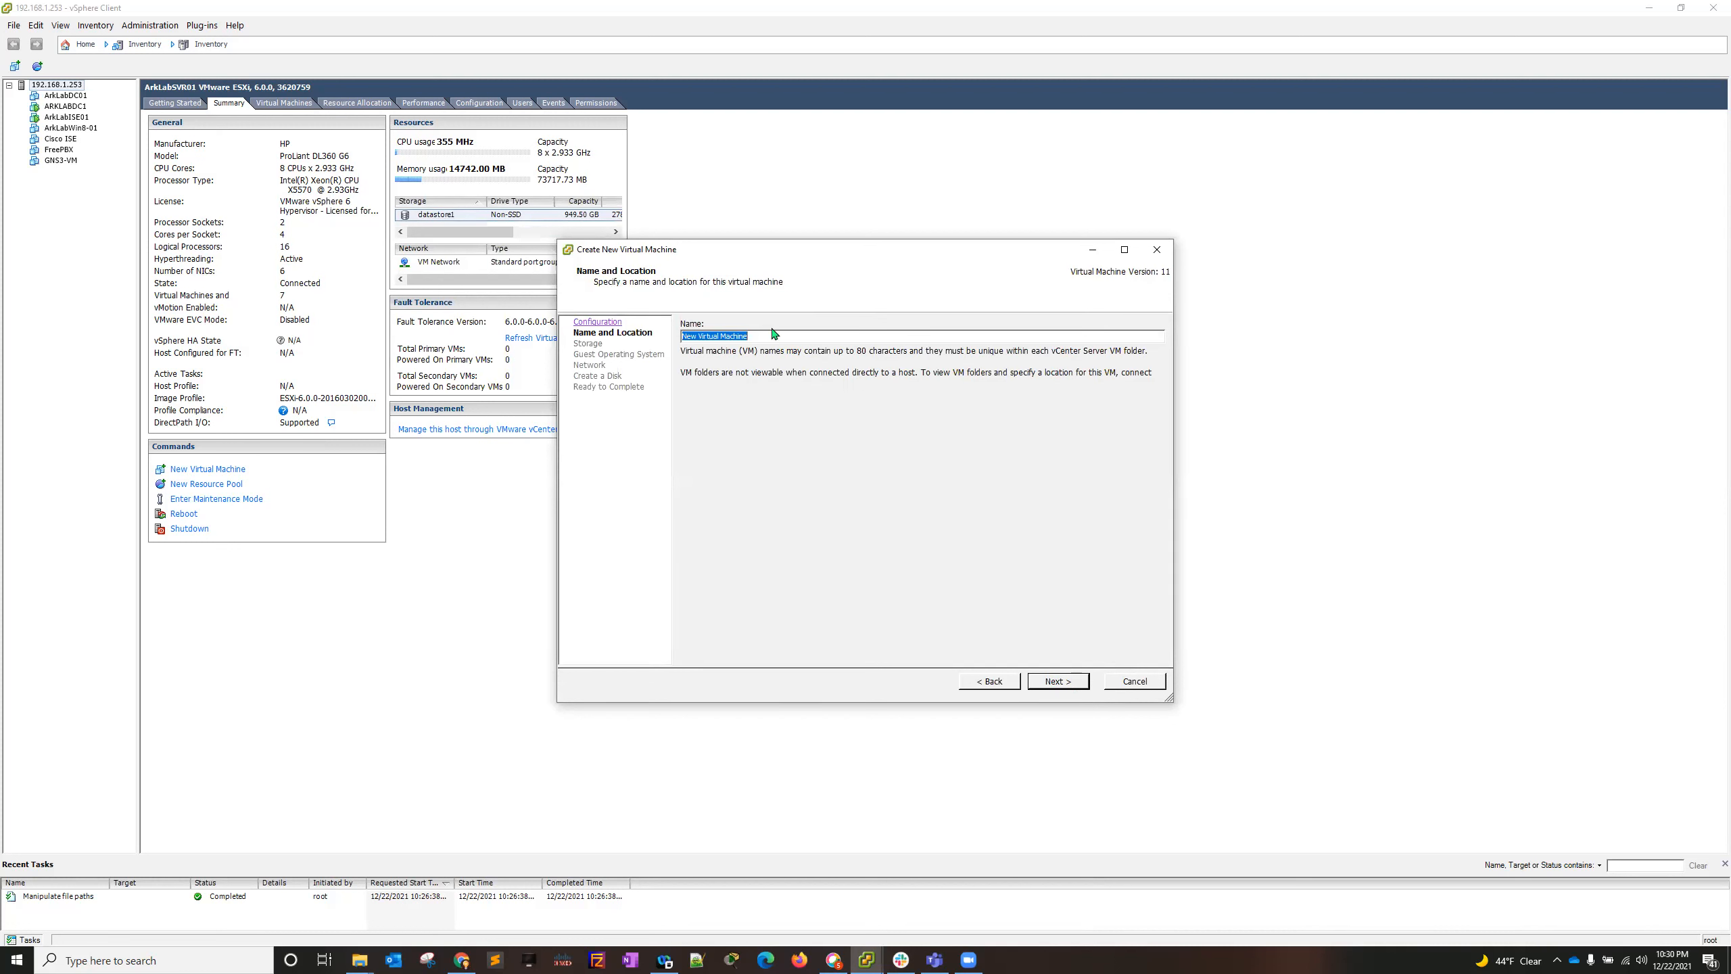
pyautogui.write('Eve-NG')
pyautogui.moveTo(723, 259); pyautogui.dragTo(798, 297)
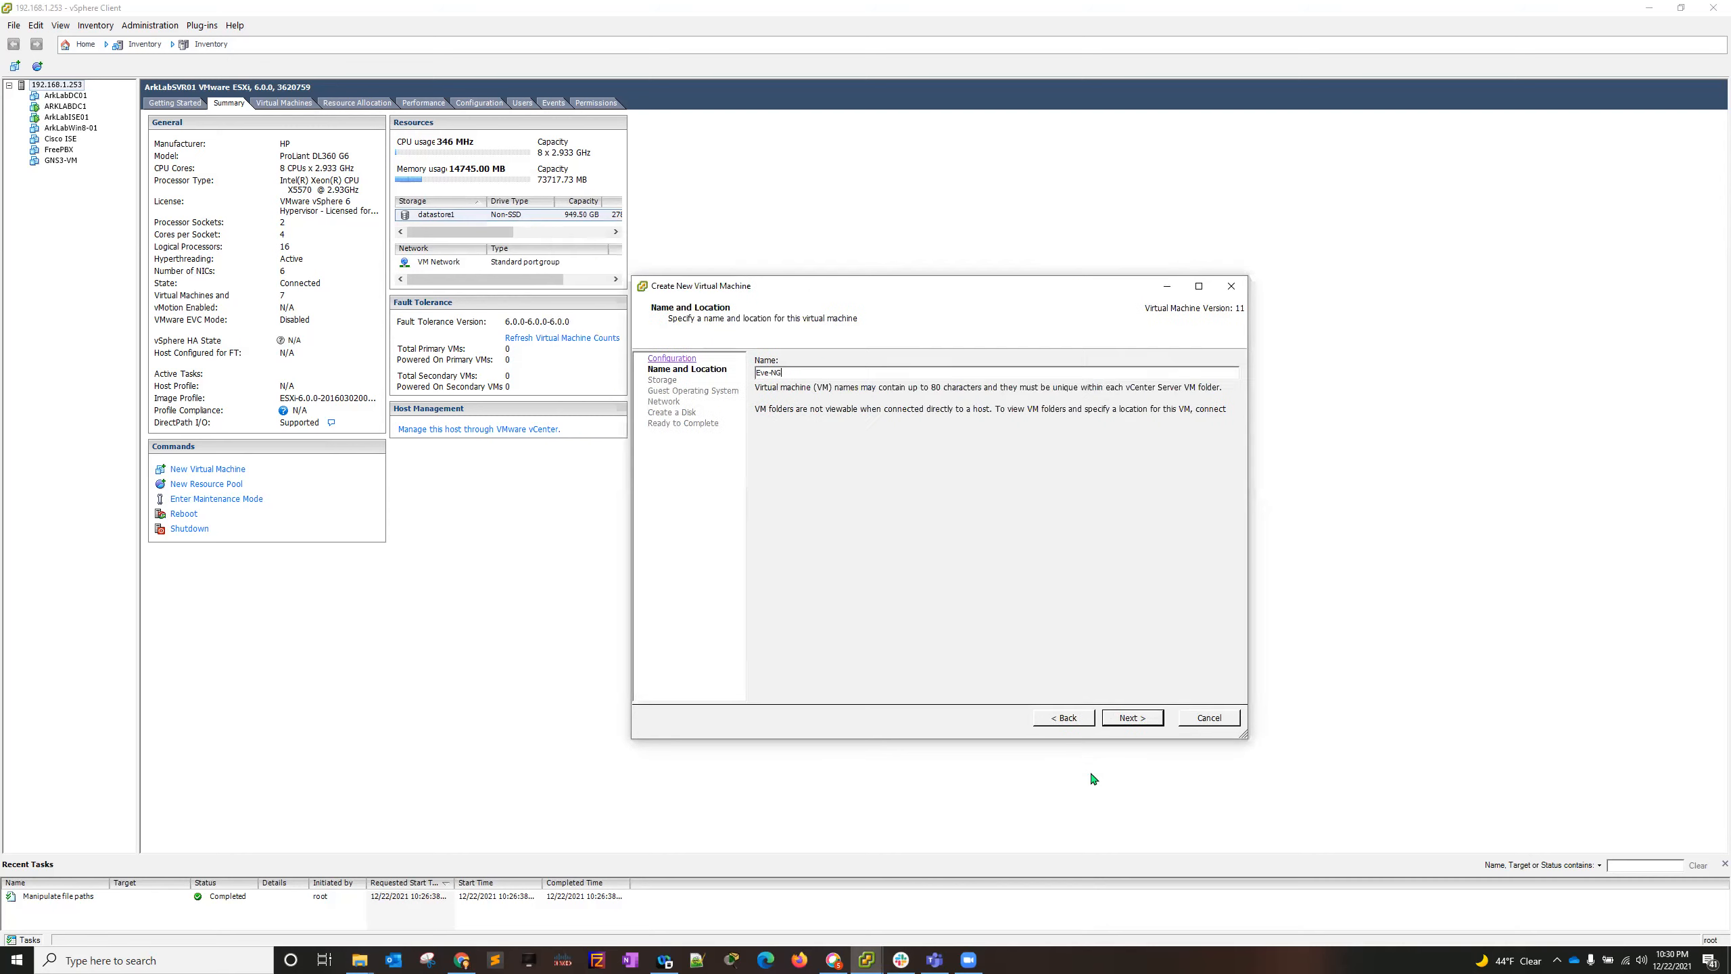
pyautogui.click(1133, 717)
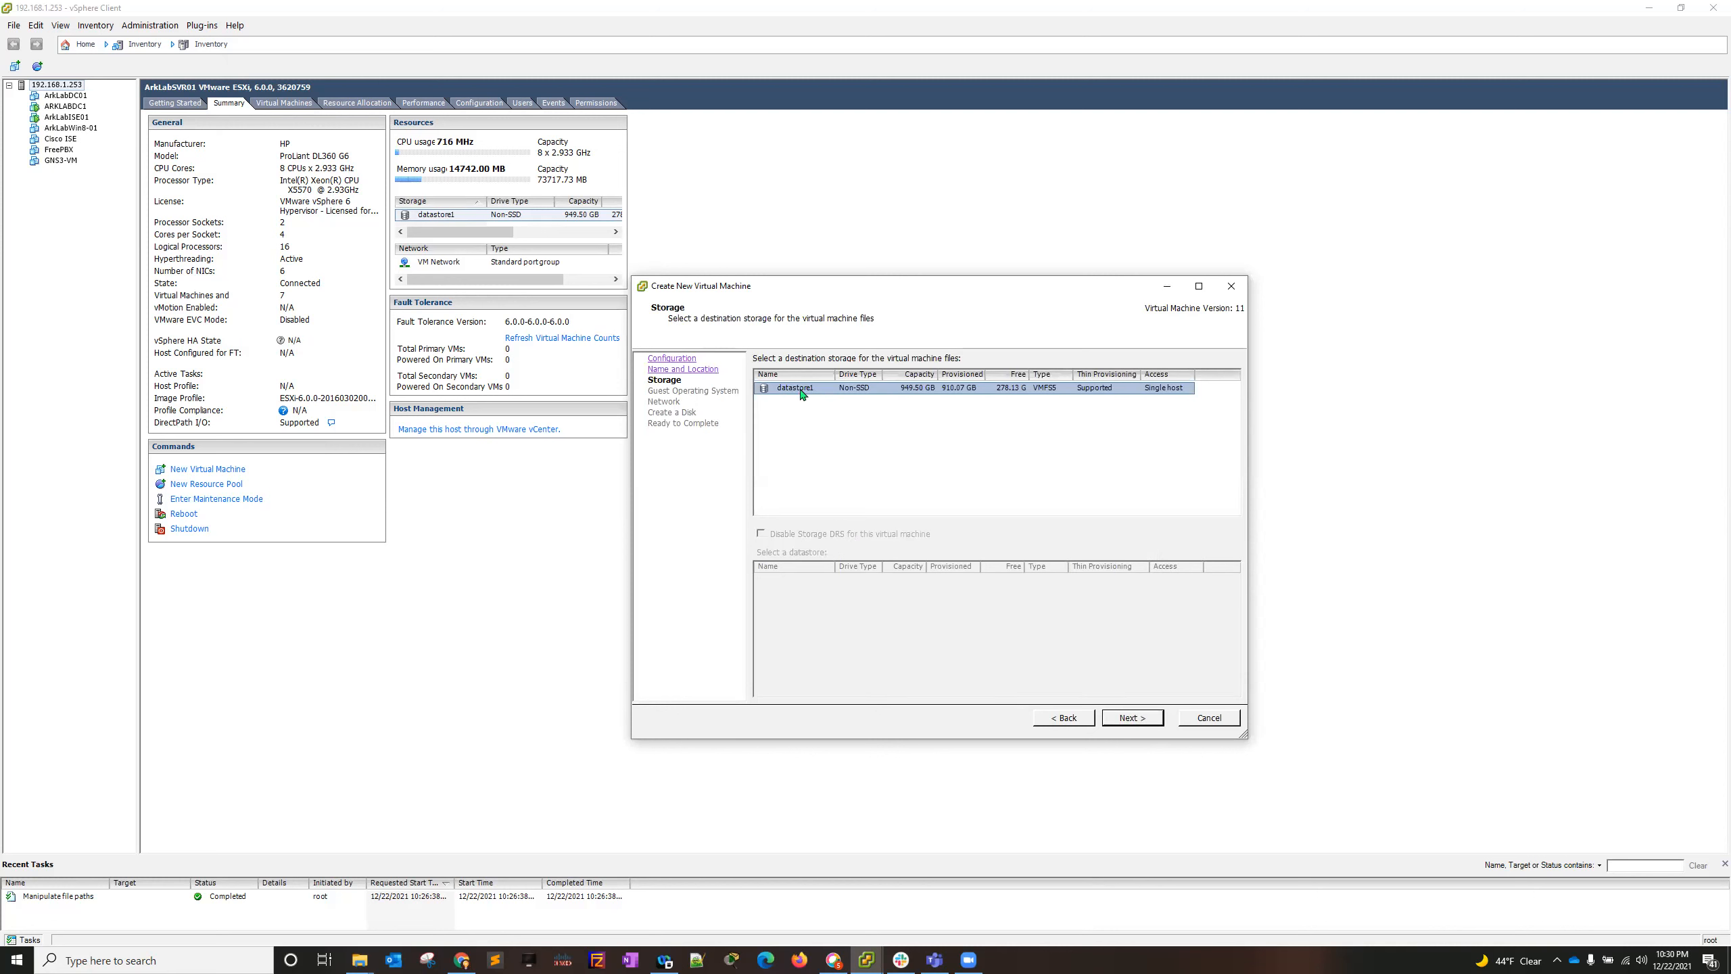
# - Accept datastore1 as the storage and set the guest operating system to Linux, version Ubuntu Linux (64-bit)
pyautogui.click(1129, 717)
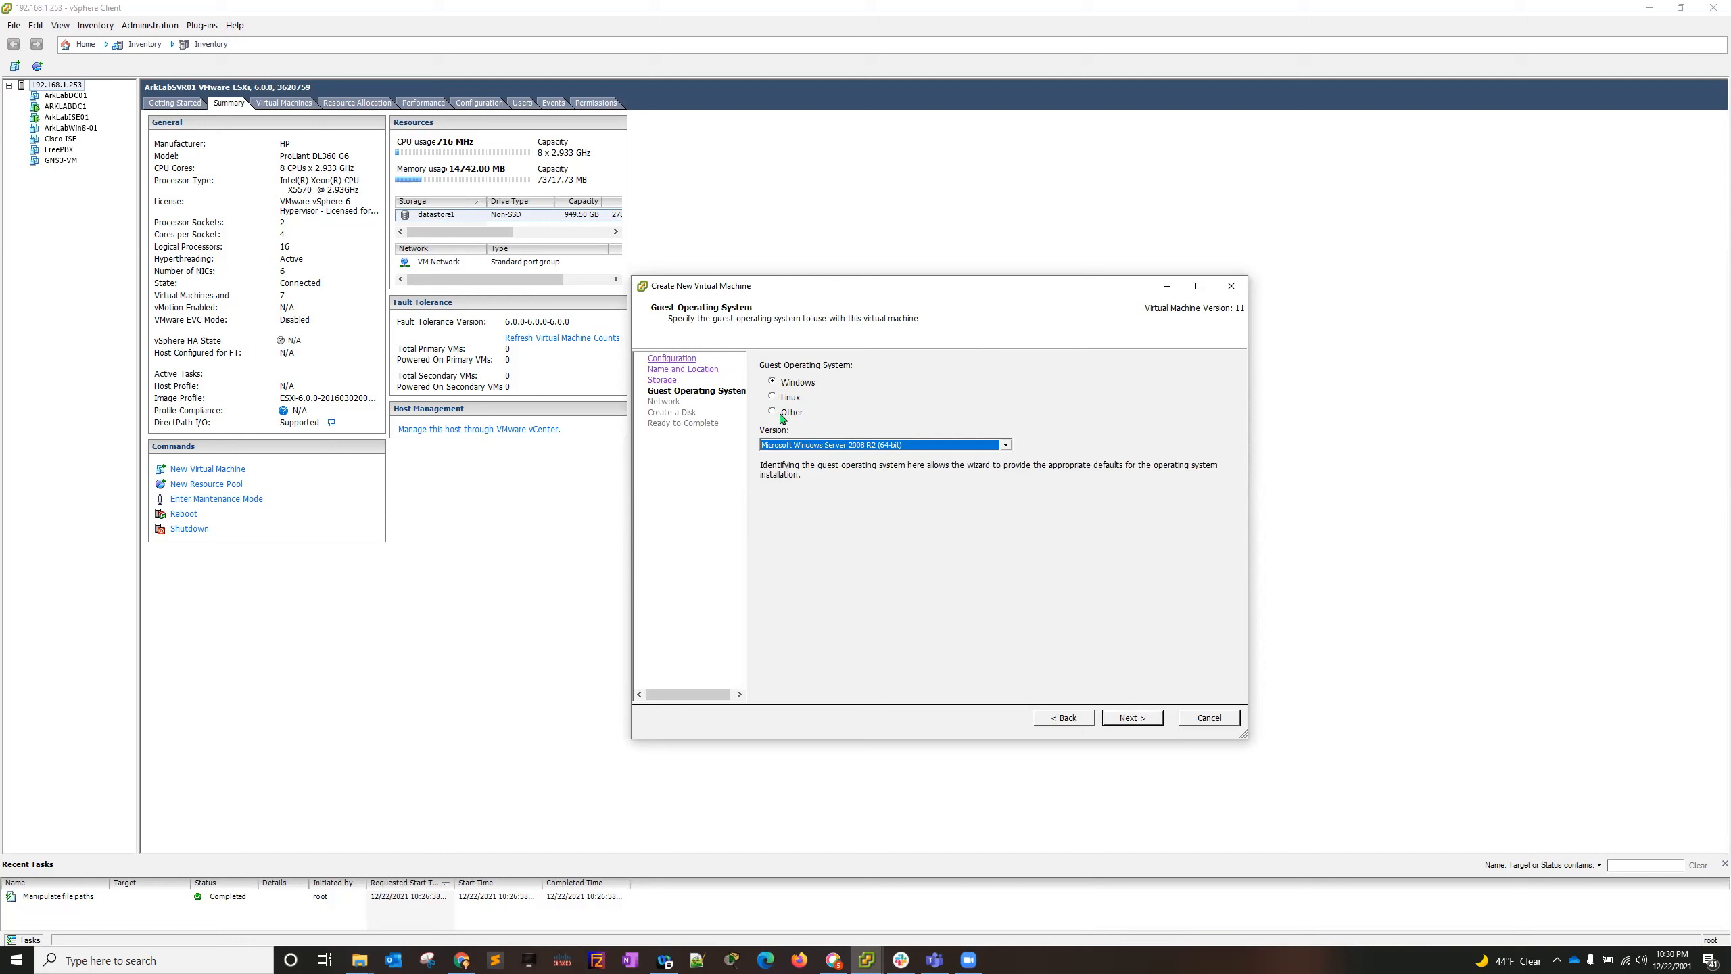
pyautogui.click(773, 414)
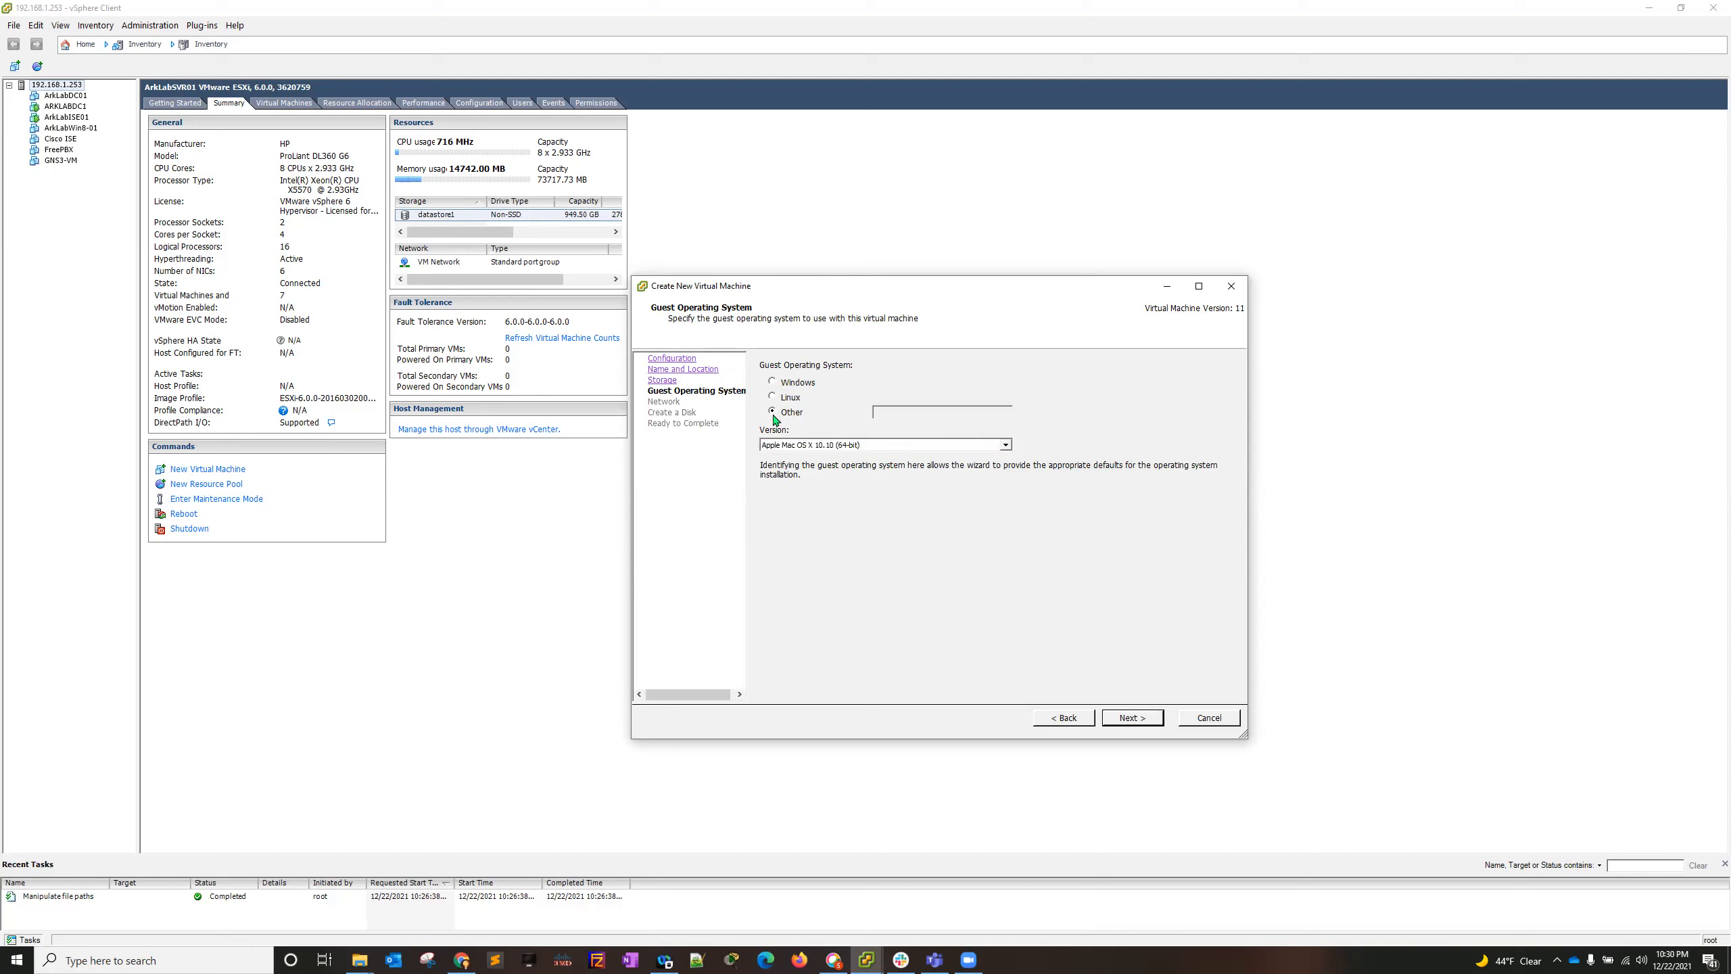
pyautogui.click(772, 395)
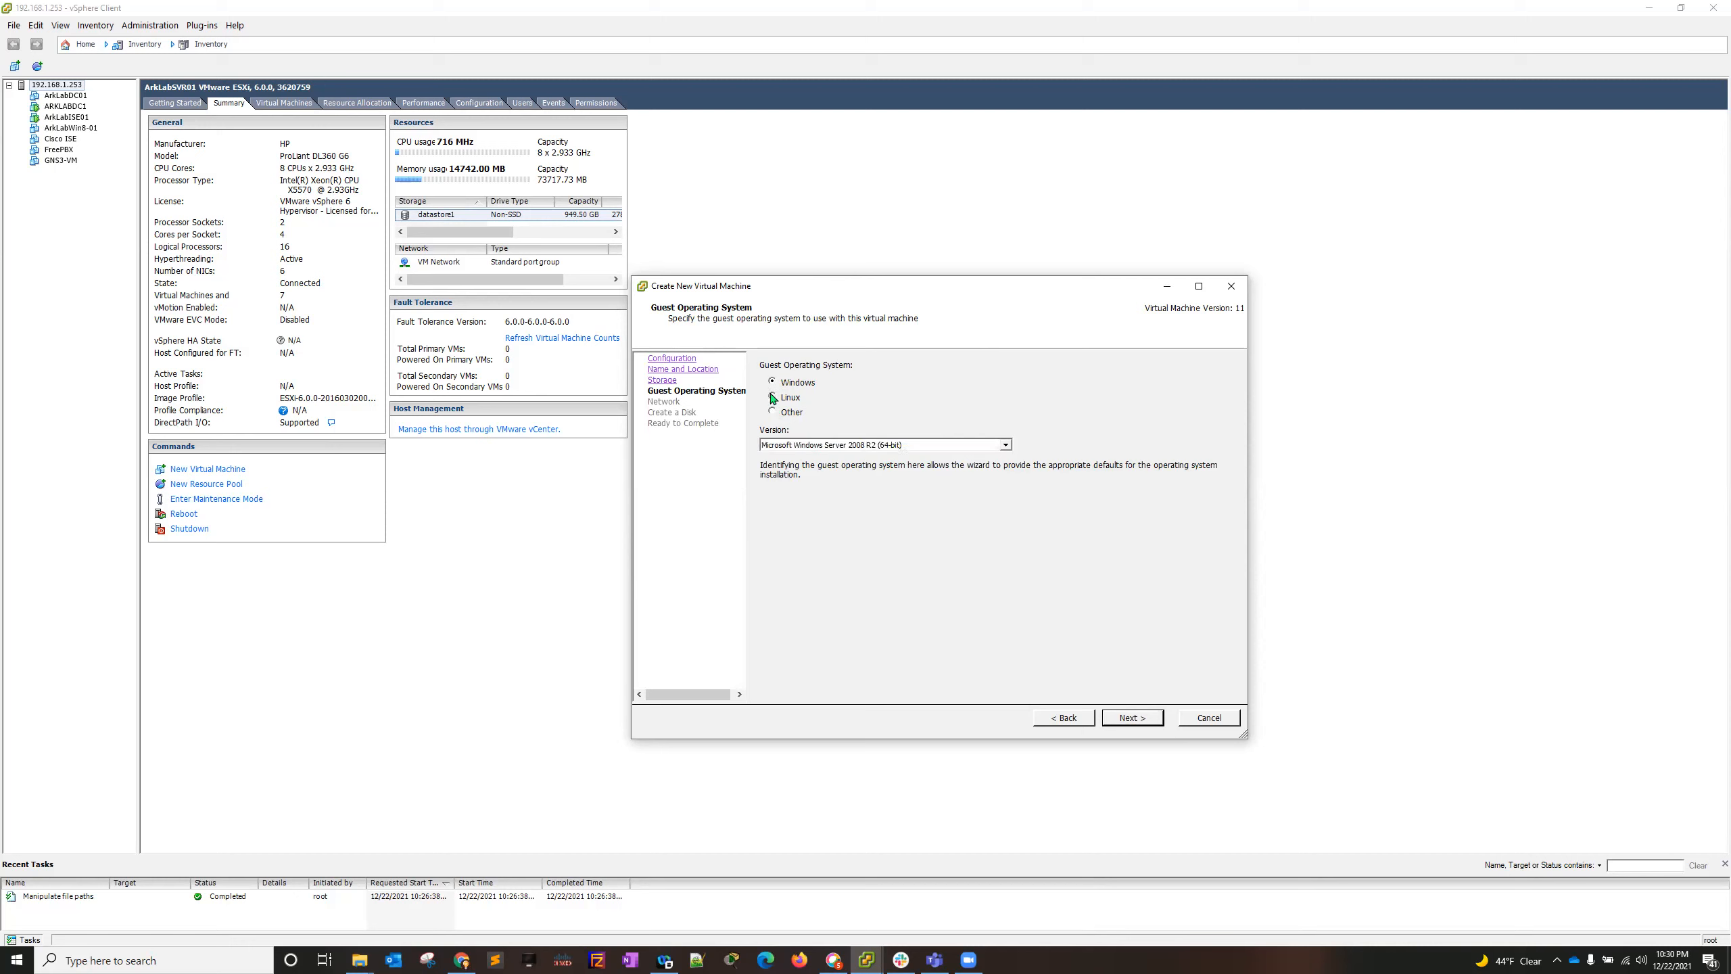
pyautogui.click(816, 445)
pyautogui.scroll(-5, 866, 600)
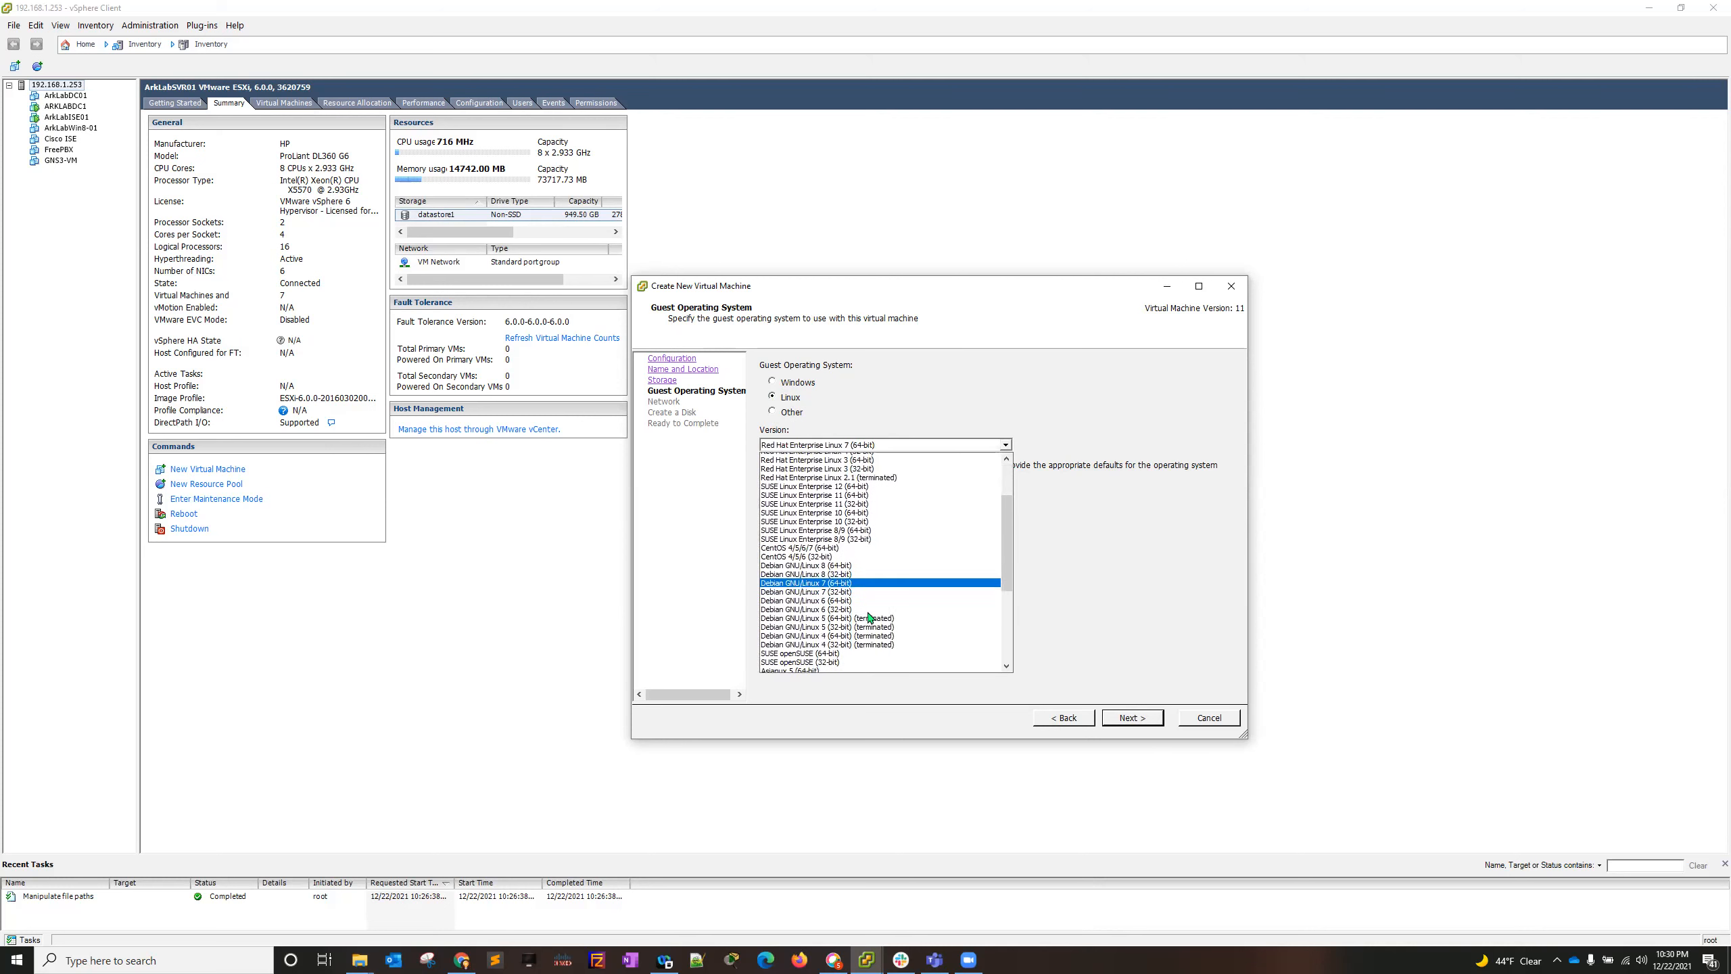
pyautogui.scroll(-5, 873, 623)
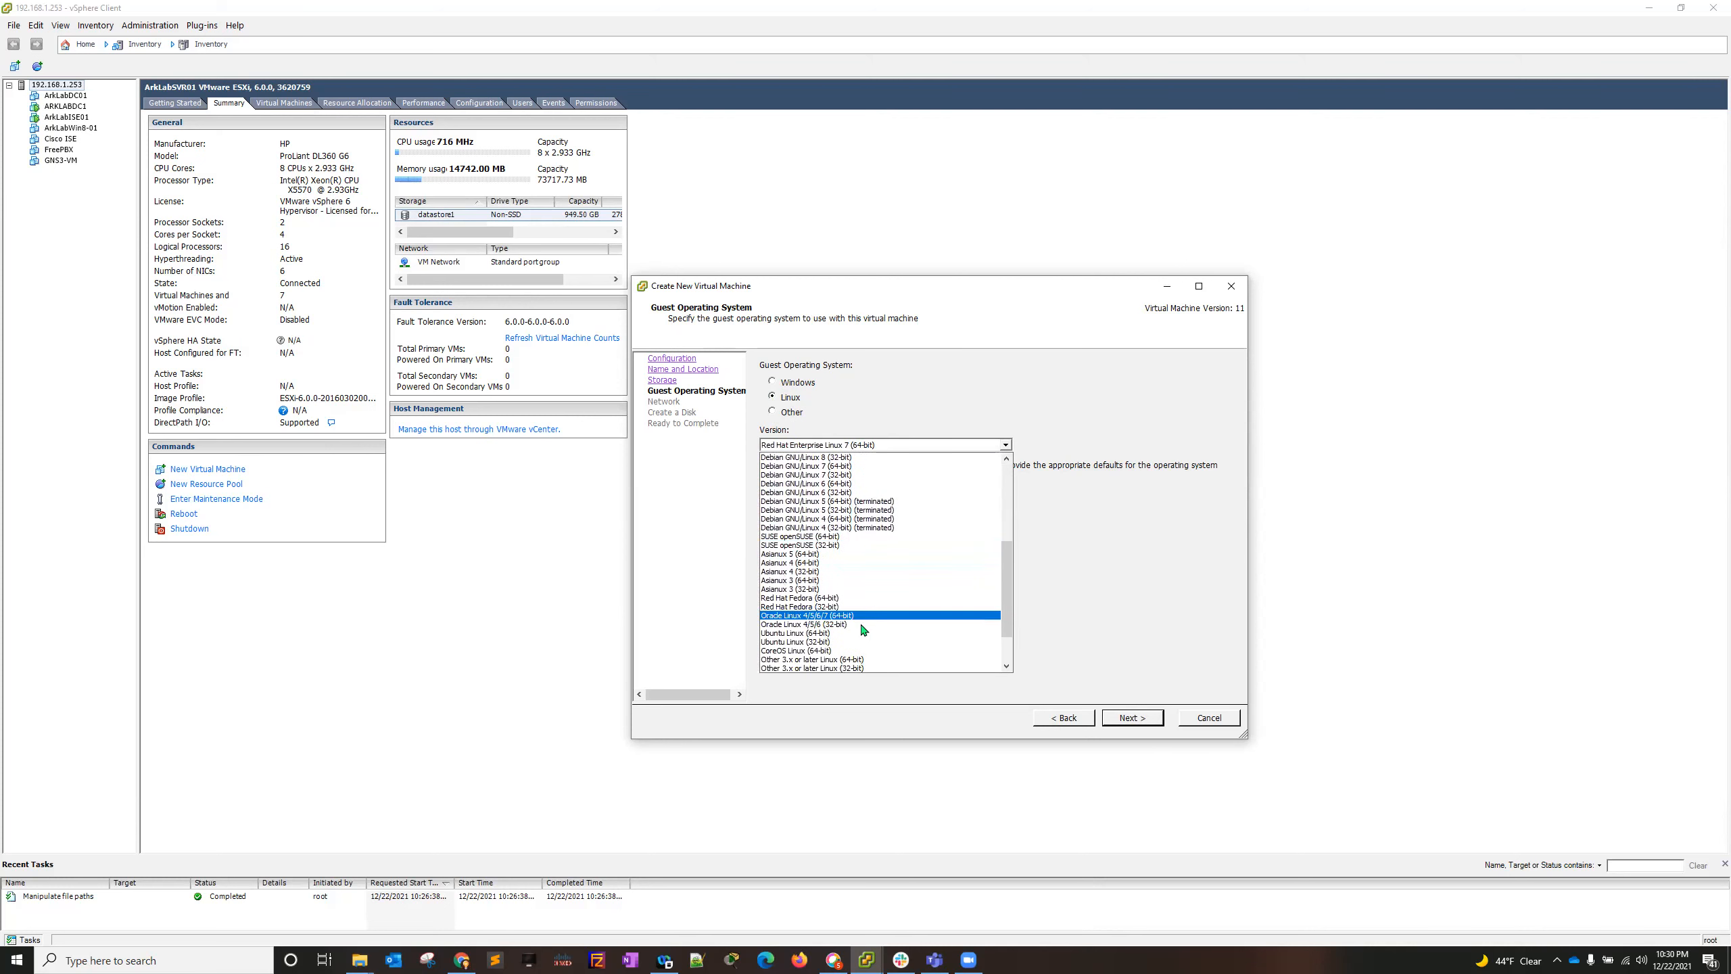
pyautogui.click(833, 641)
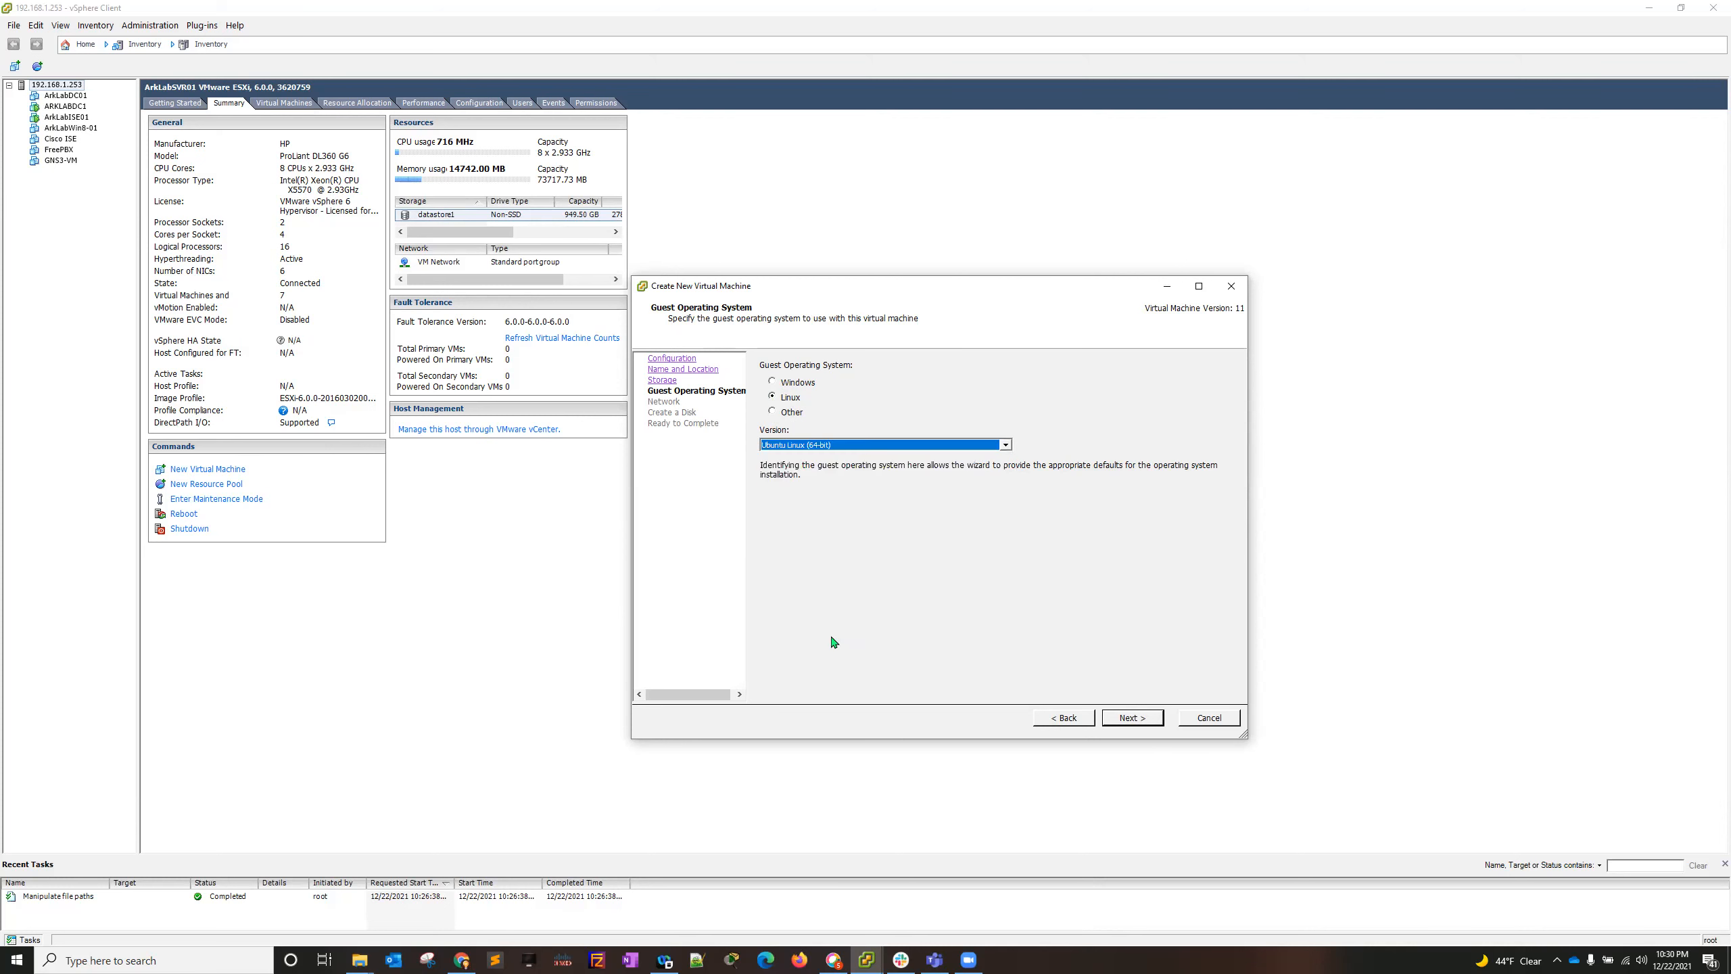
pyautogui.click(1116, 717)
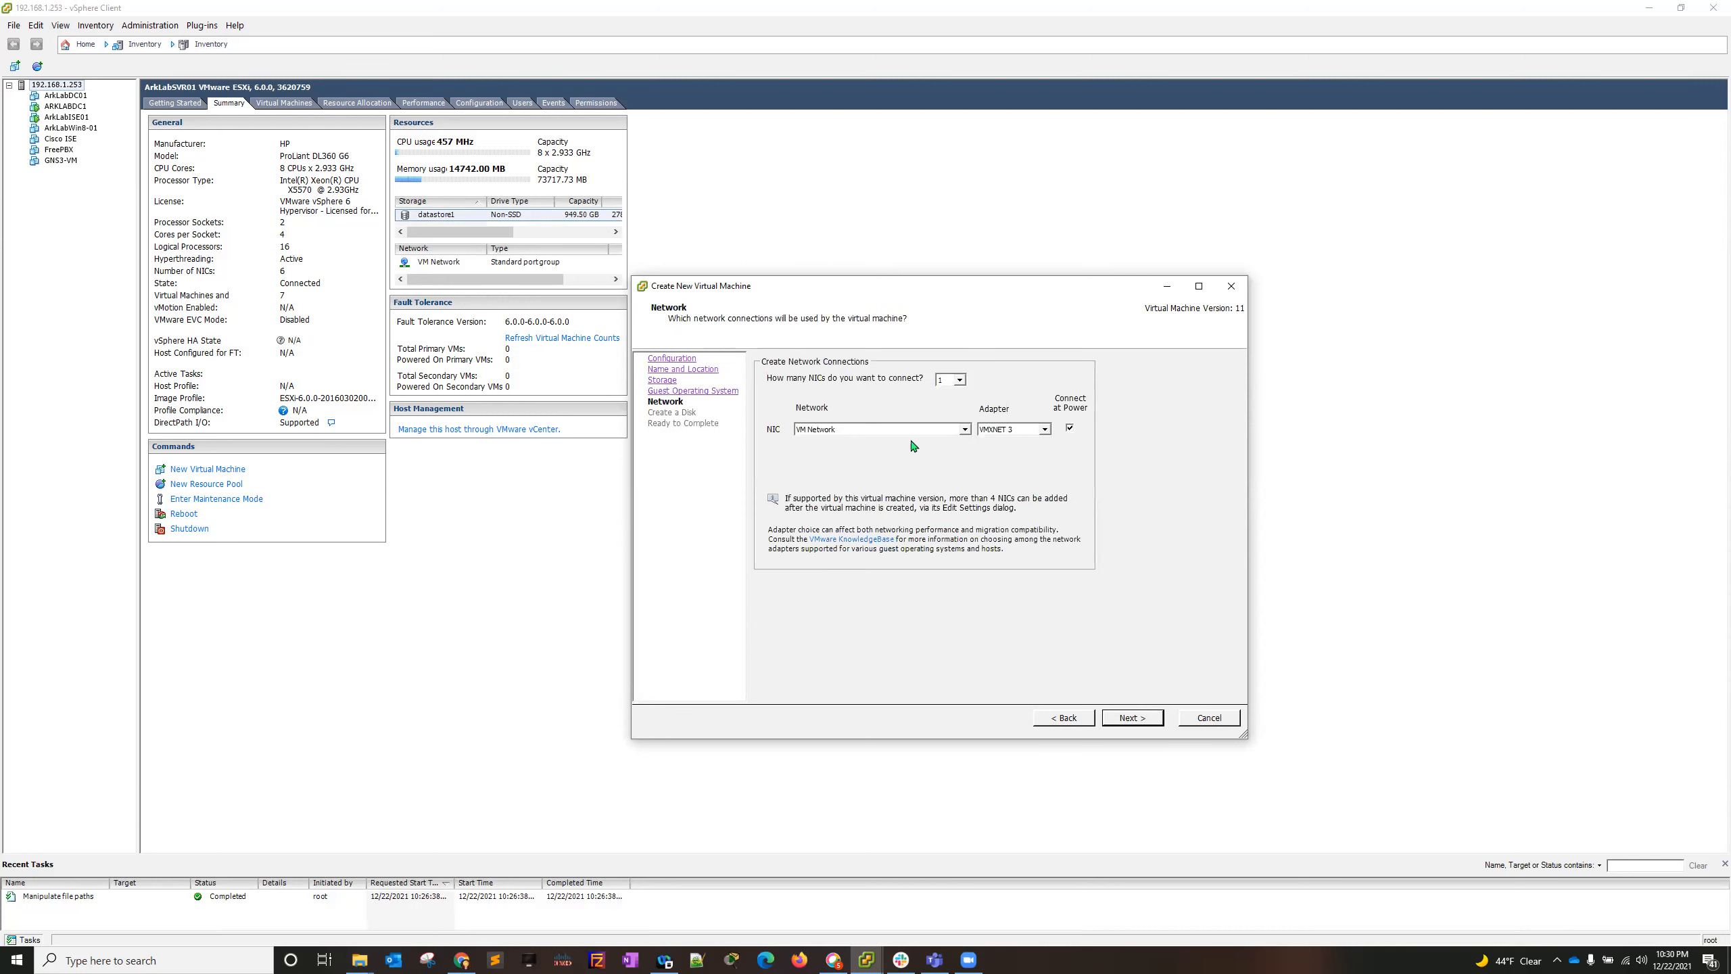
# - Accept the single VM Network NIC and define a 200 GB virtual disk with Thick Provision Eager Zeroed
pyautogui.click(1129, 717)
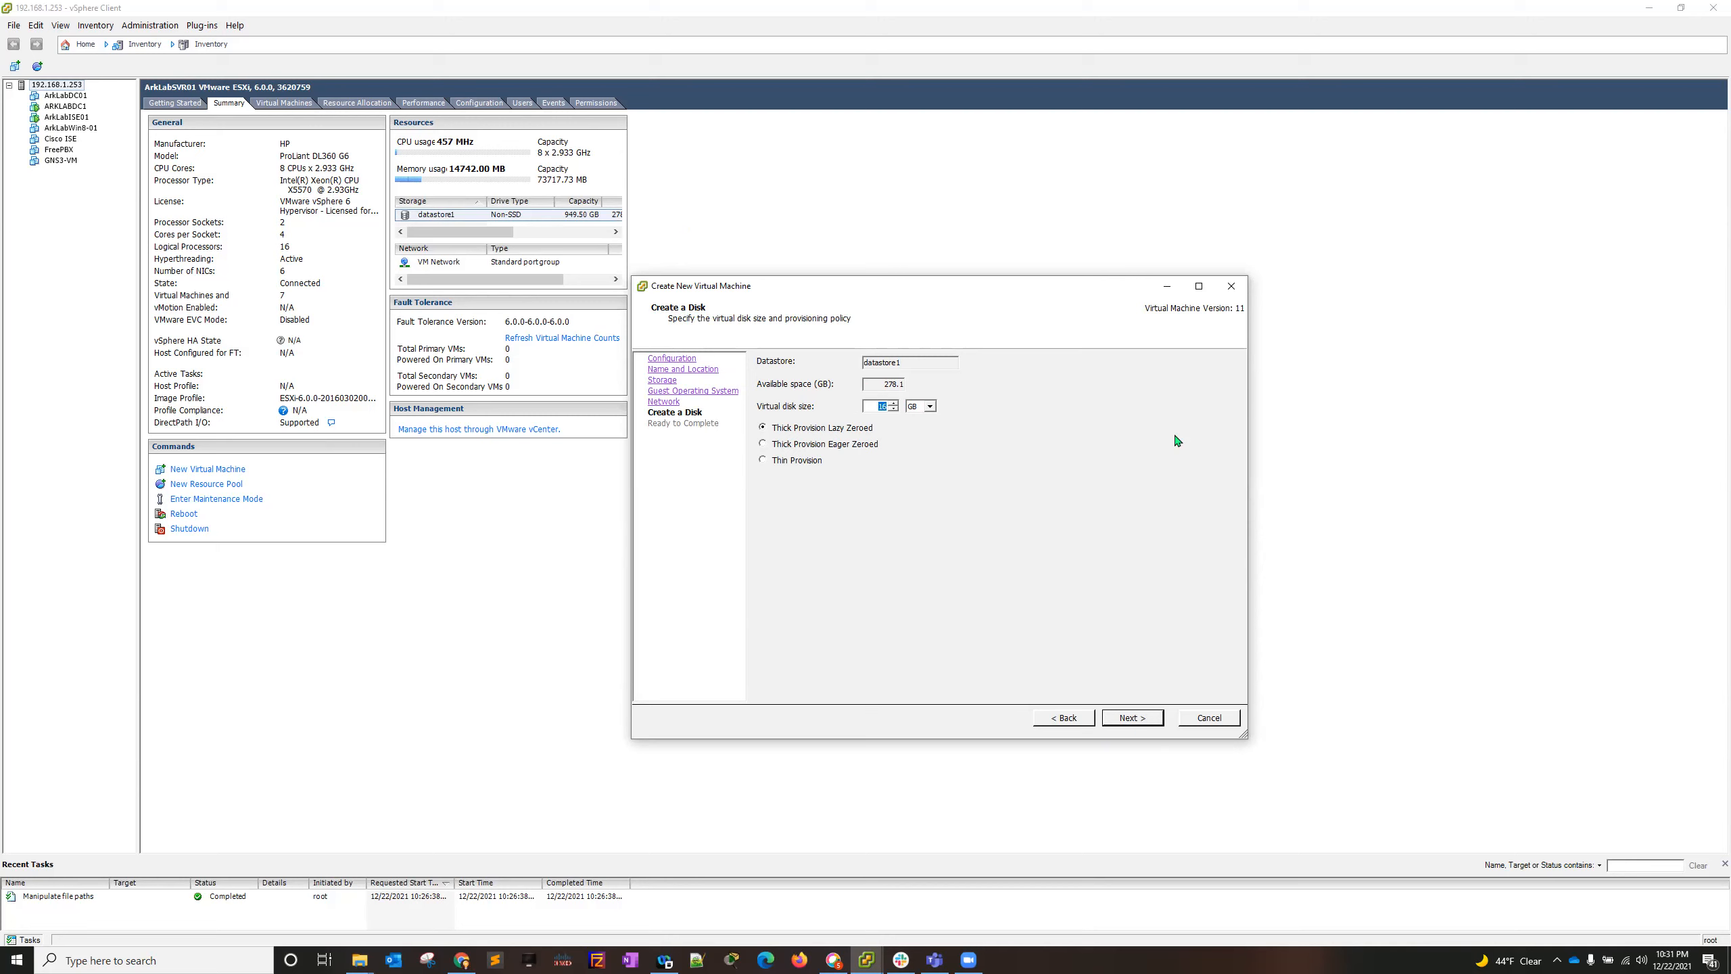
pyautogui.write('30')
pyautogui.click(1129, 719)
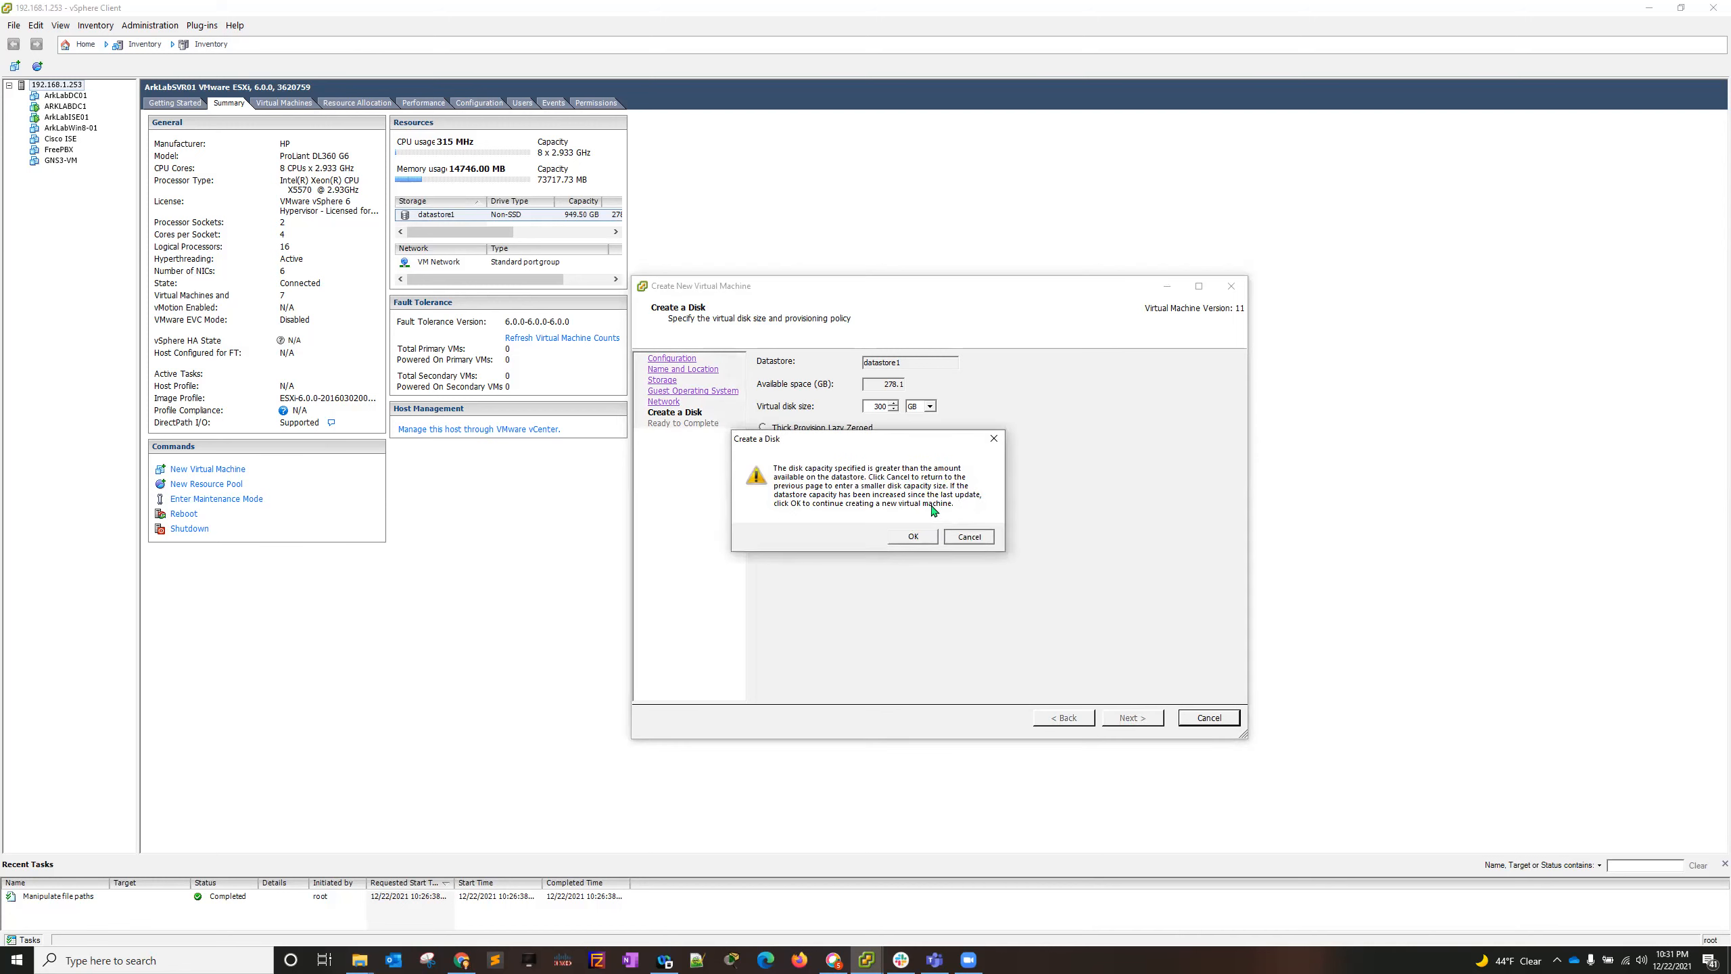
pyautogui.click(969, 537)
pyautogui.write('2')
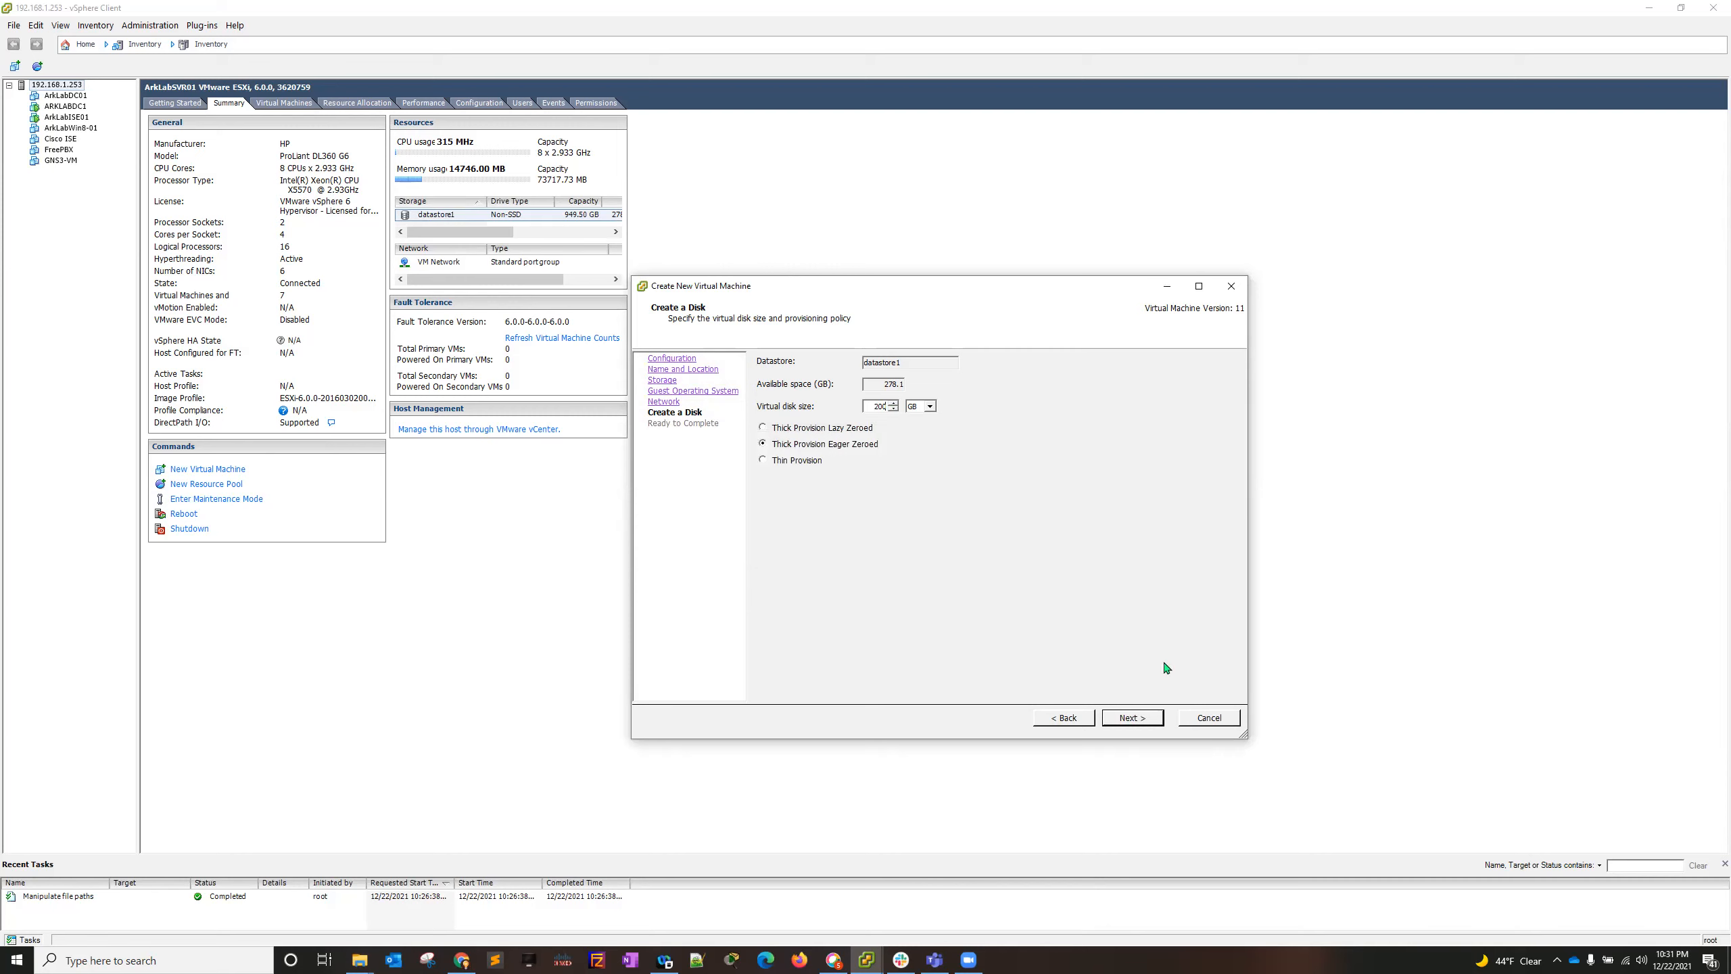
pyautogui.click(1132, 718)
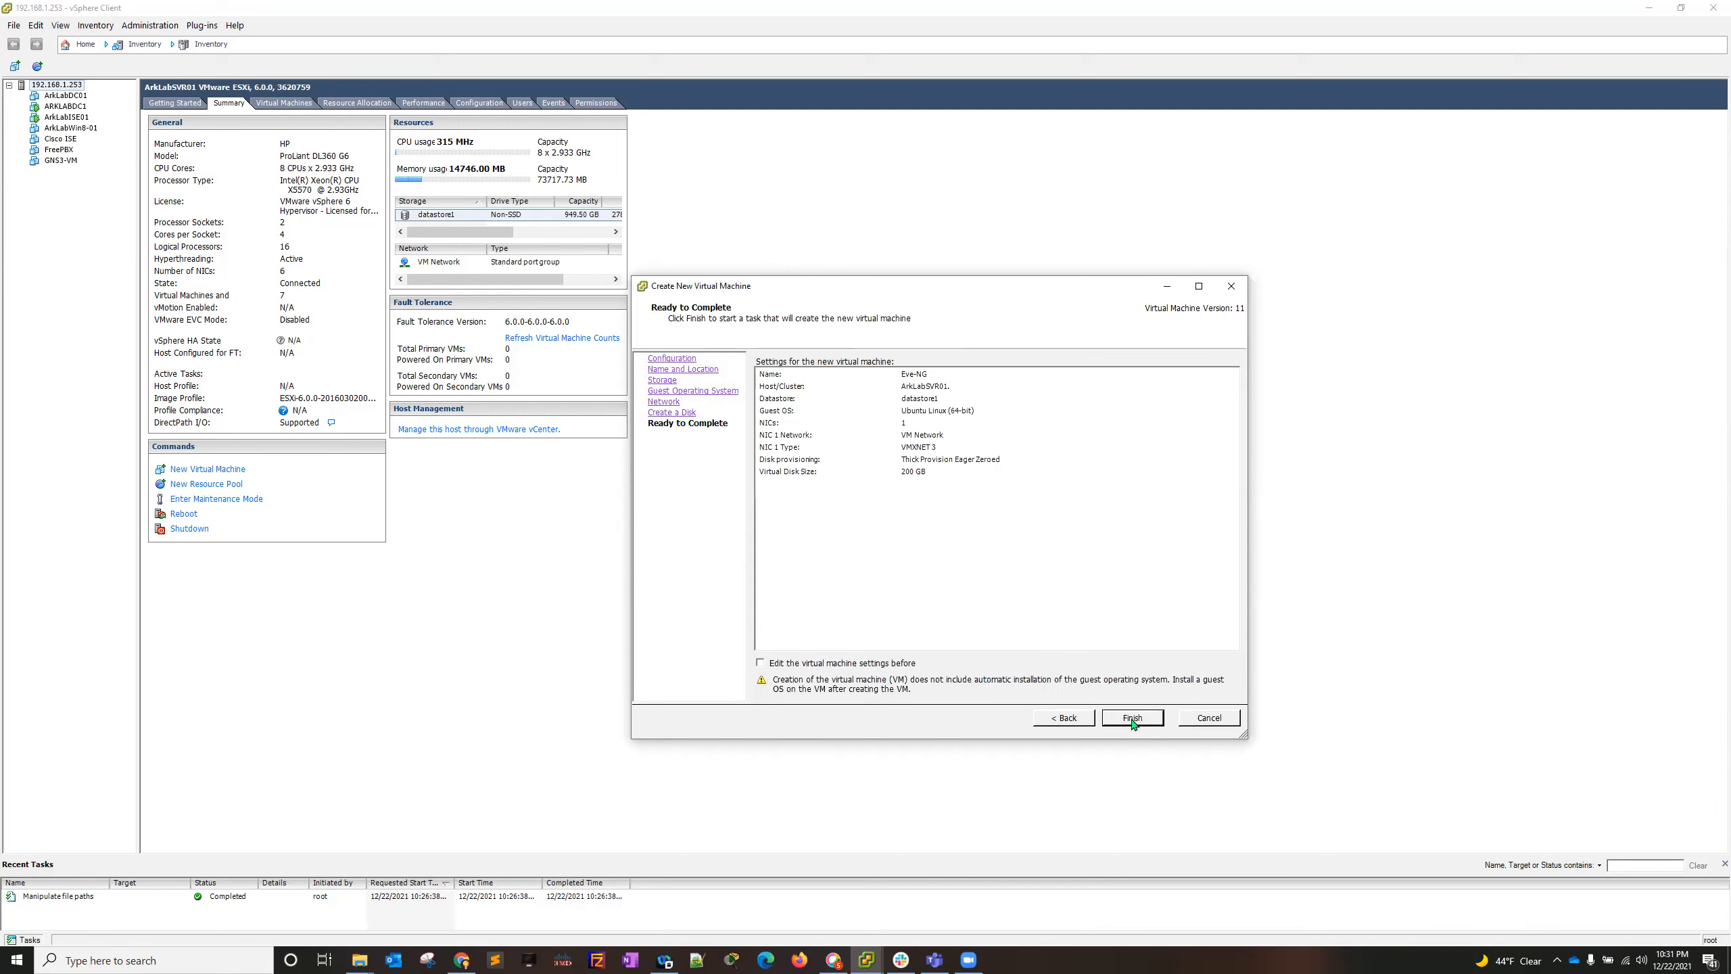
# - Choose to edit the virtual machine settings before completion and set the memory to 64 GB
pyautogui.click(806, 664)
pyautogui.click(1137, 722)
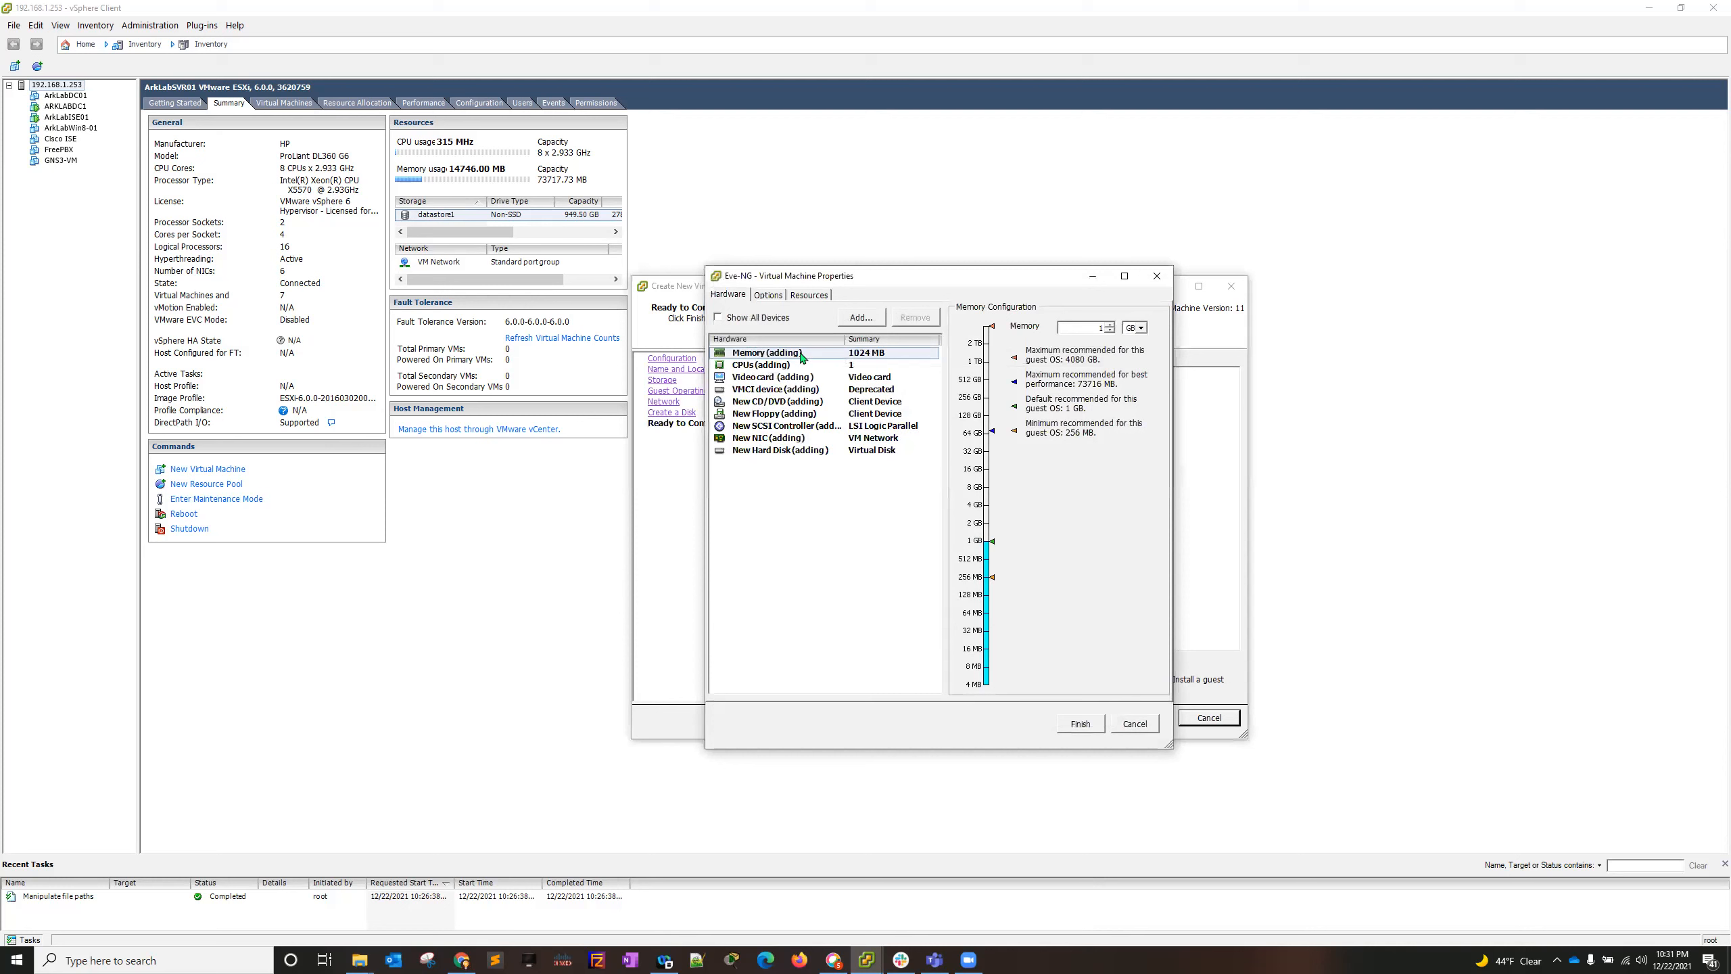
pyautogui.moveTo(1098, 327); pyautogui.dragTo(1608, 405)
# - Set the virtual machine's CPUs to 10 virtual sockets with 1 core per socket
pyautogui.click(743, 367)
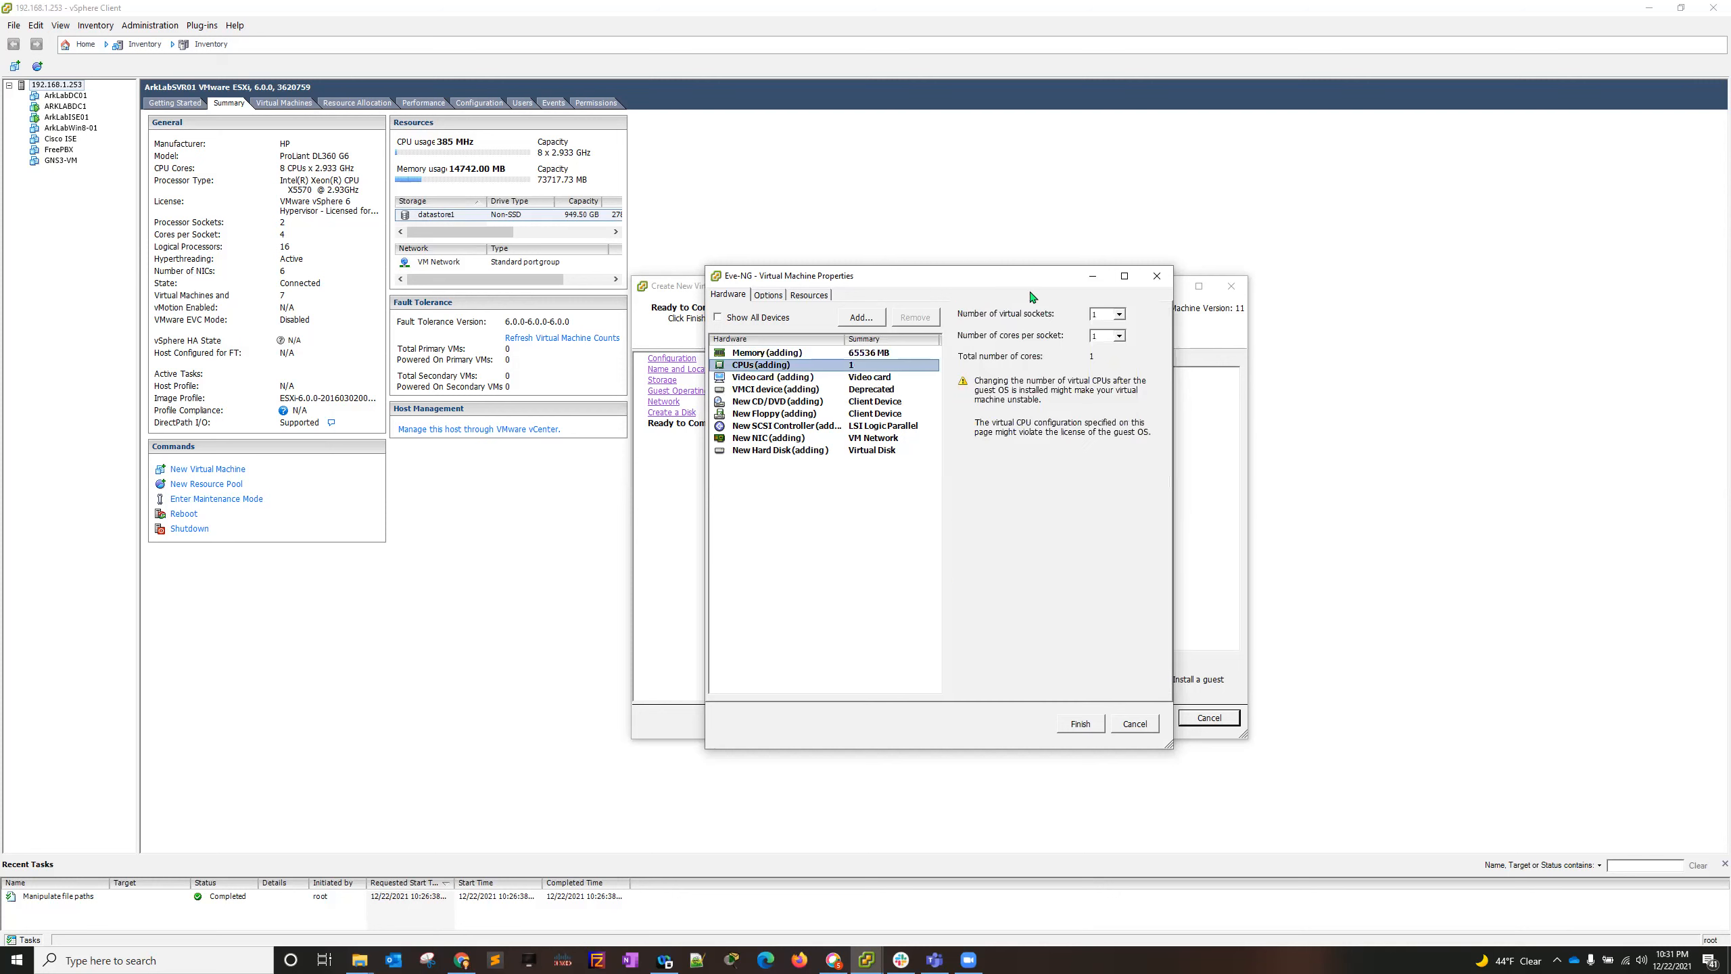
pyautogui.click(1119, 336)
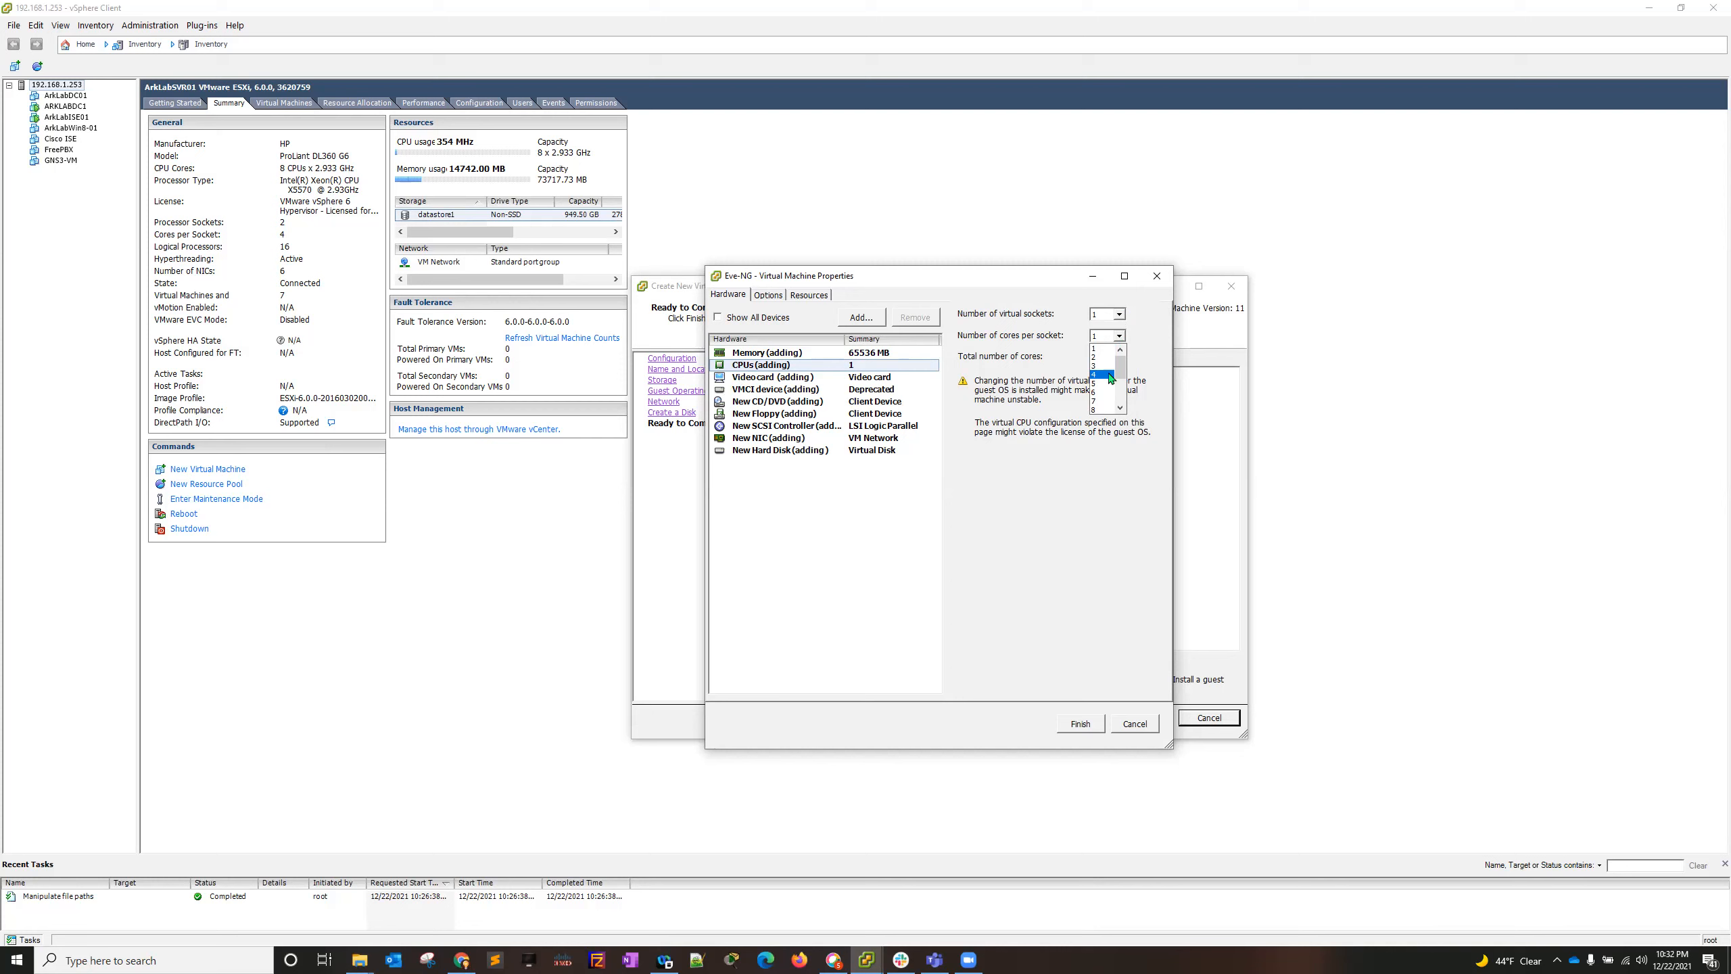
pyautogui.click(1119, 315)
pyautogui.click(1120, 314)
pyautogui.scroll(-3, 1102, 366)
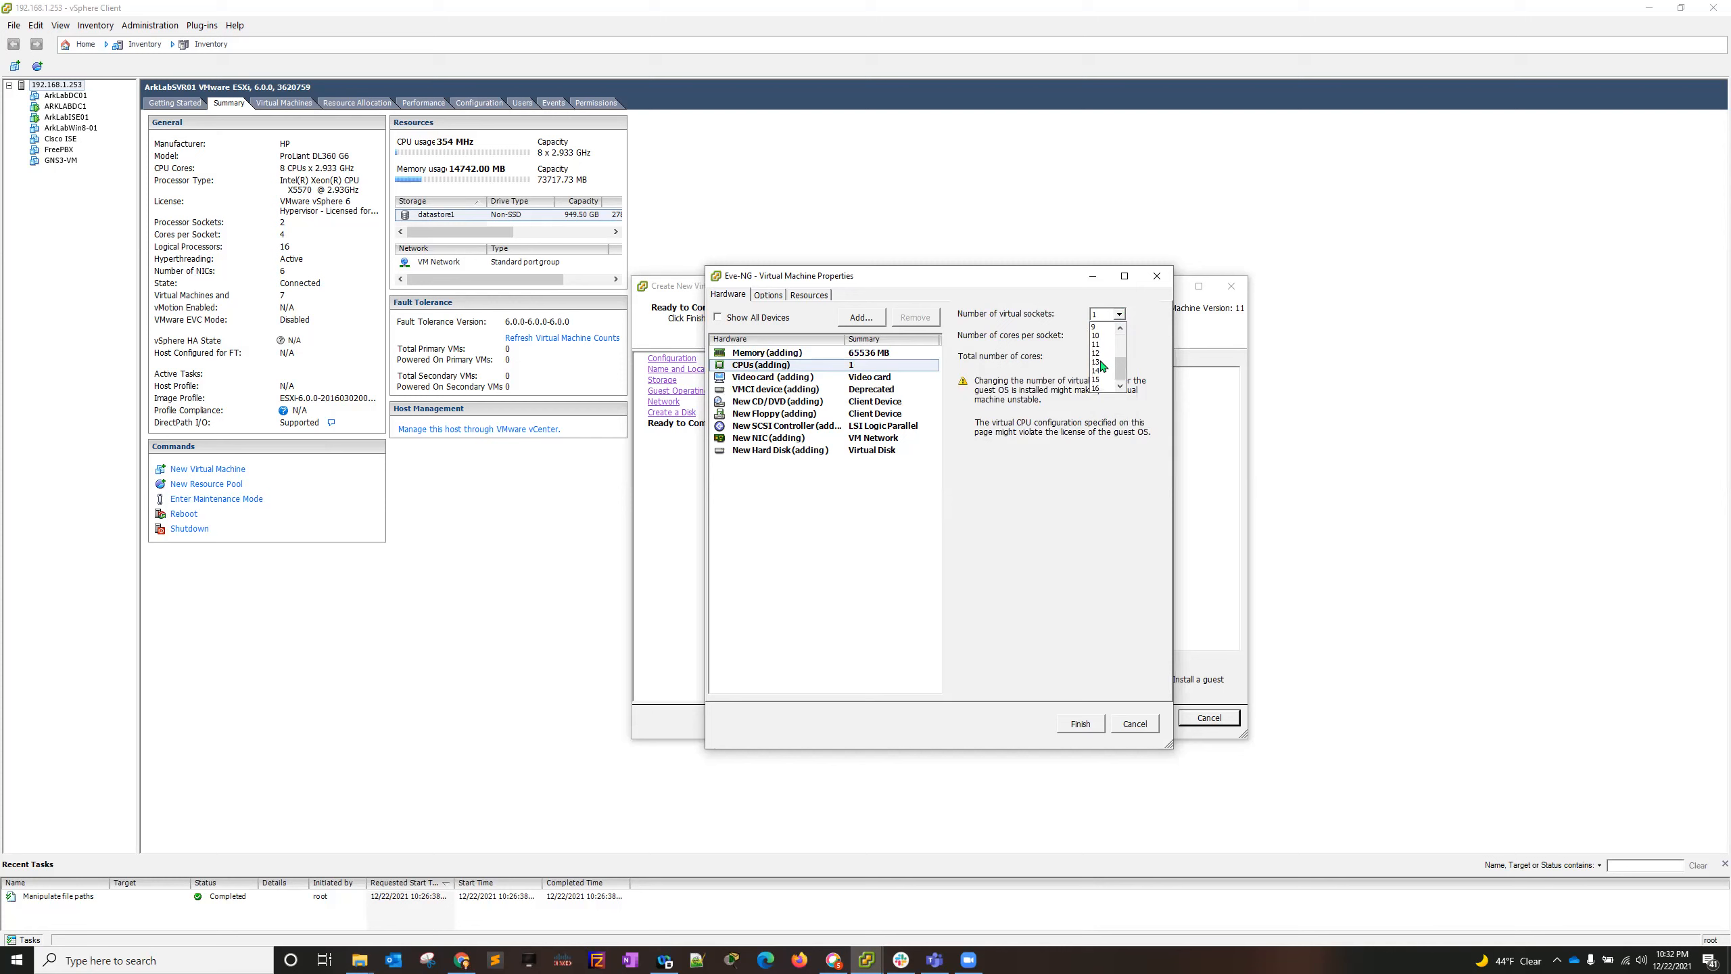
pyautogui.click(1099, 335)
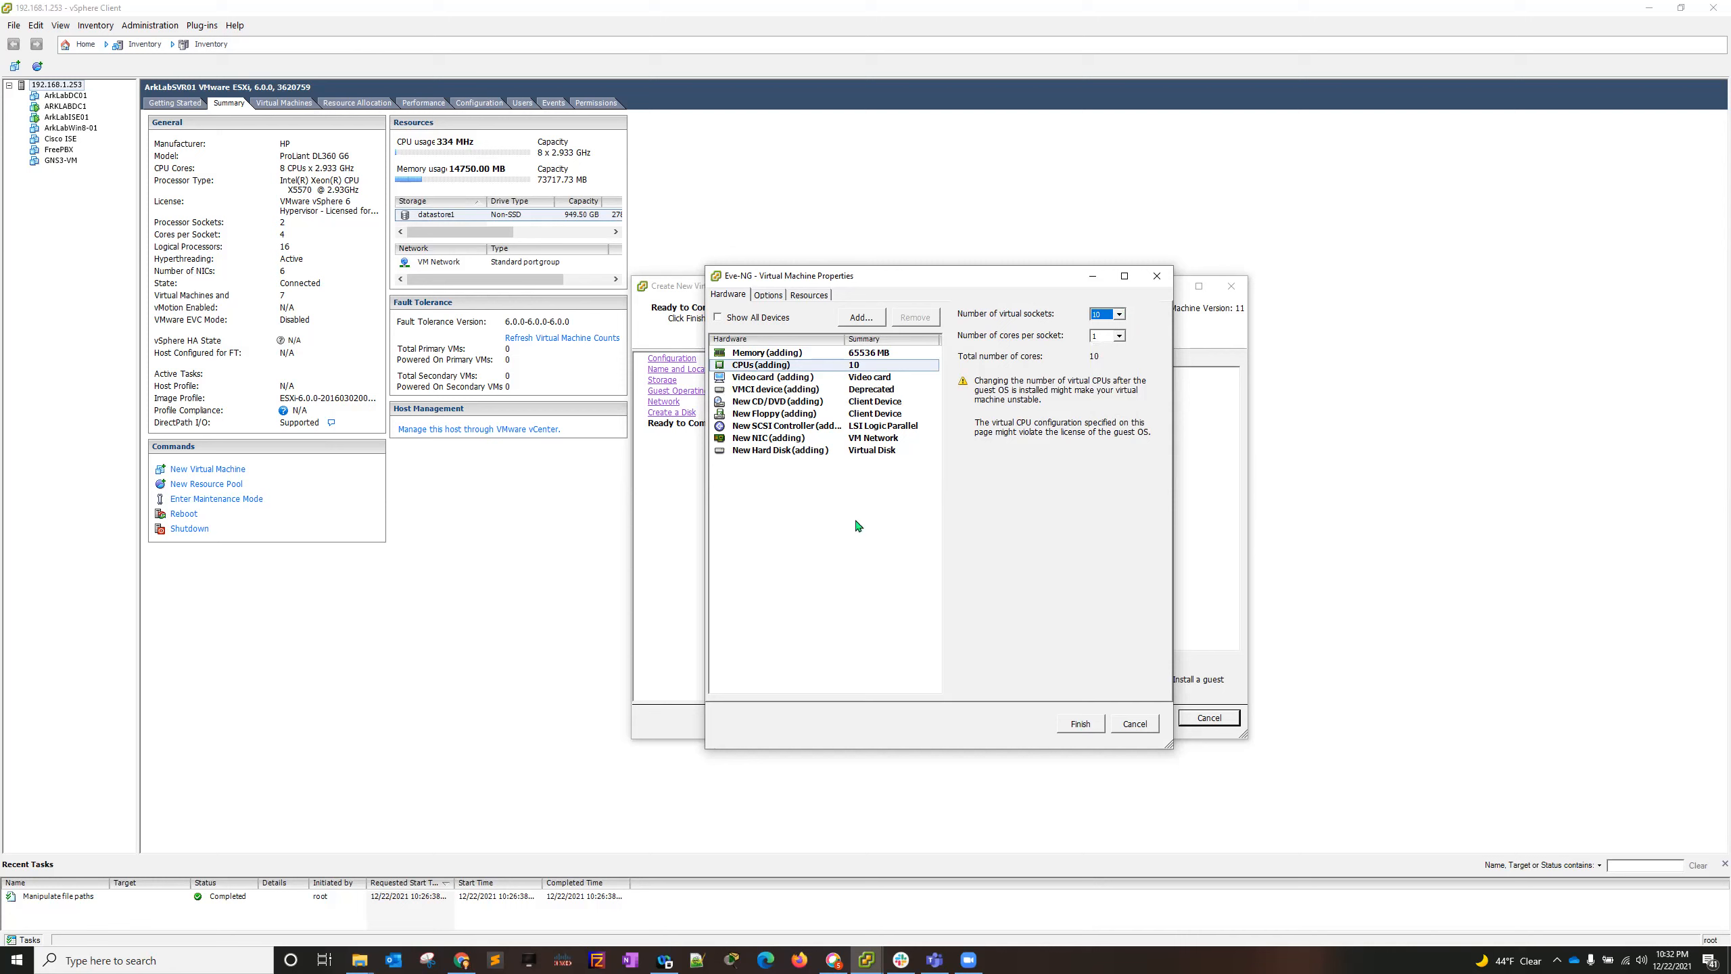
# - Set the new CD/DVD drive to use the EVE-20171007 ISO image from the ISO folder on datastore1
pyautogui.click(767, 378)
pyautogui.click(774, 390)
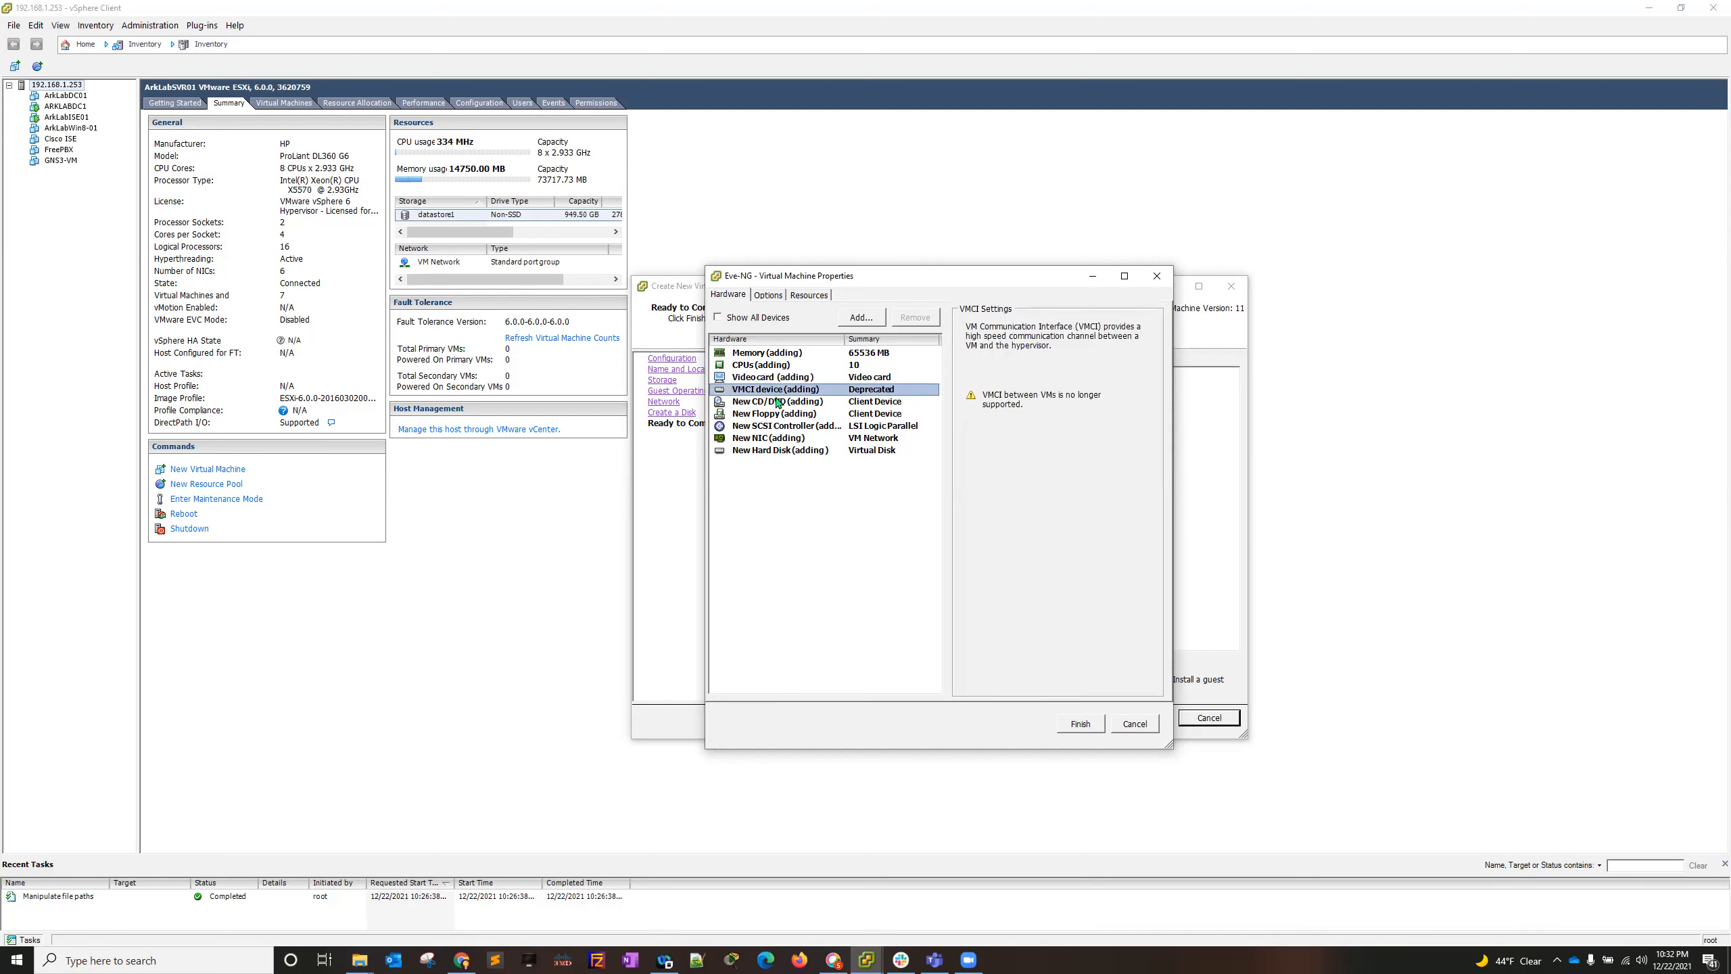
pyautogui.click(787, 401)
pyautogui.click(963, 462)
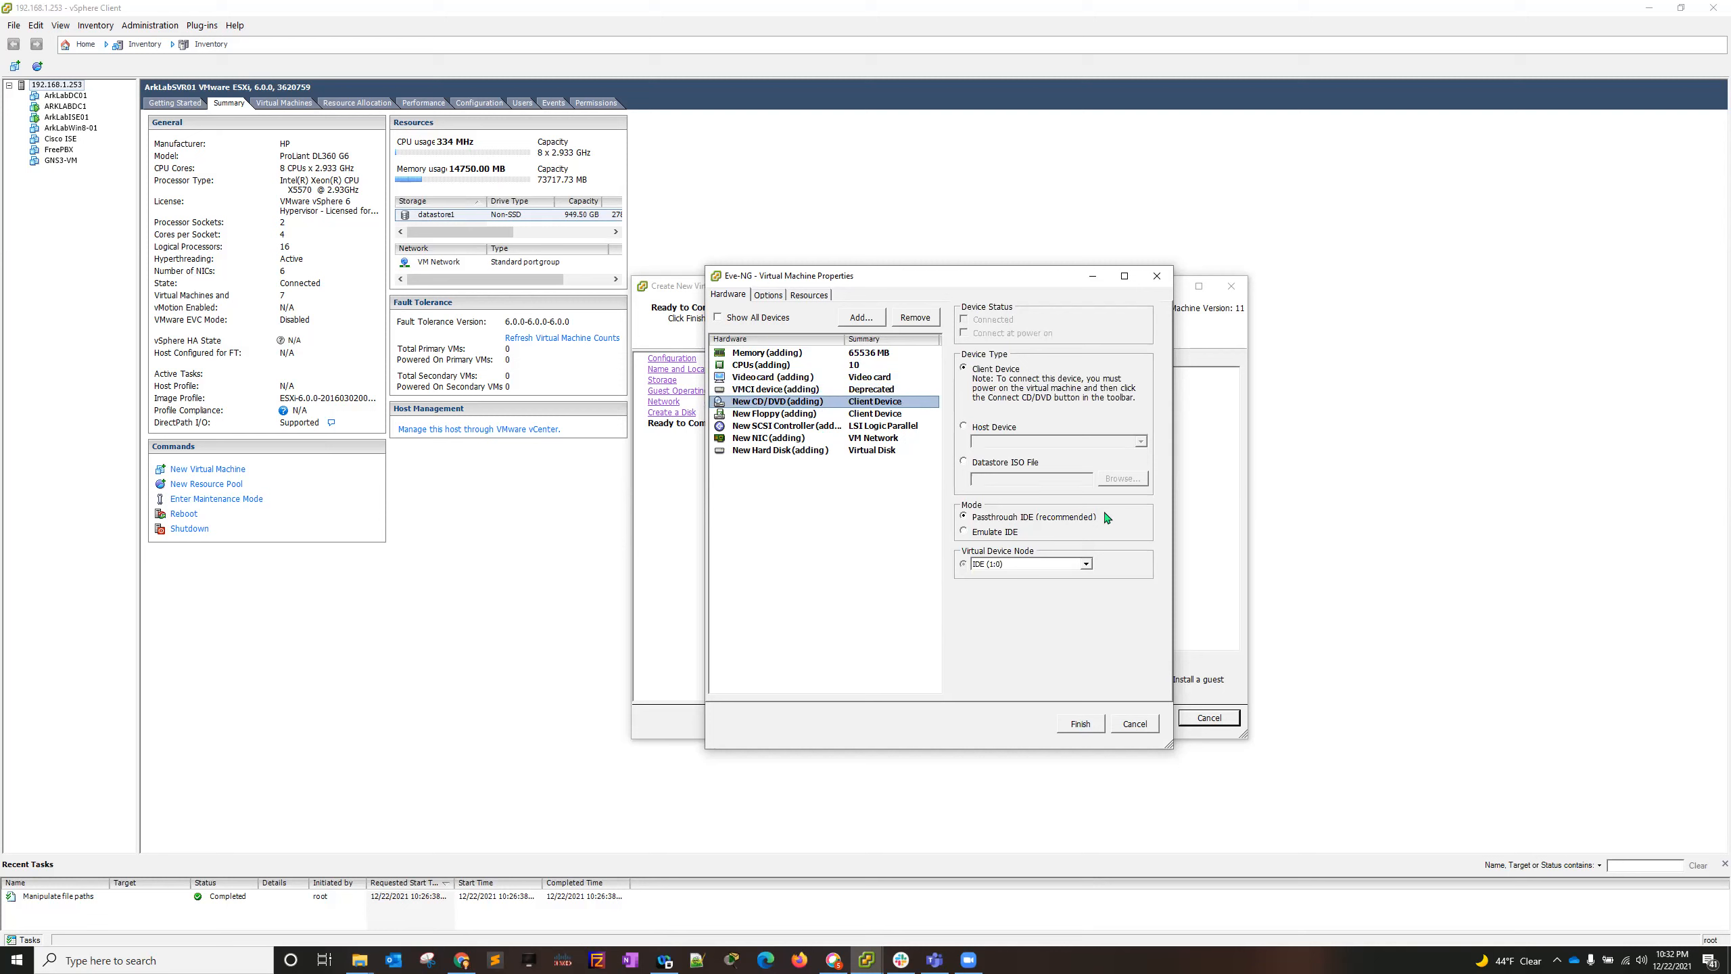
pyautogui.click(1121, 478)
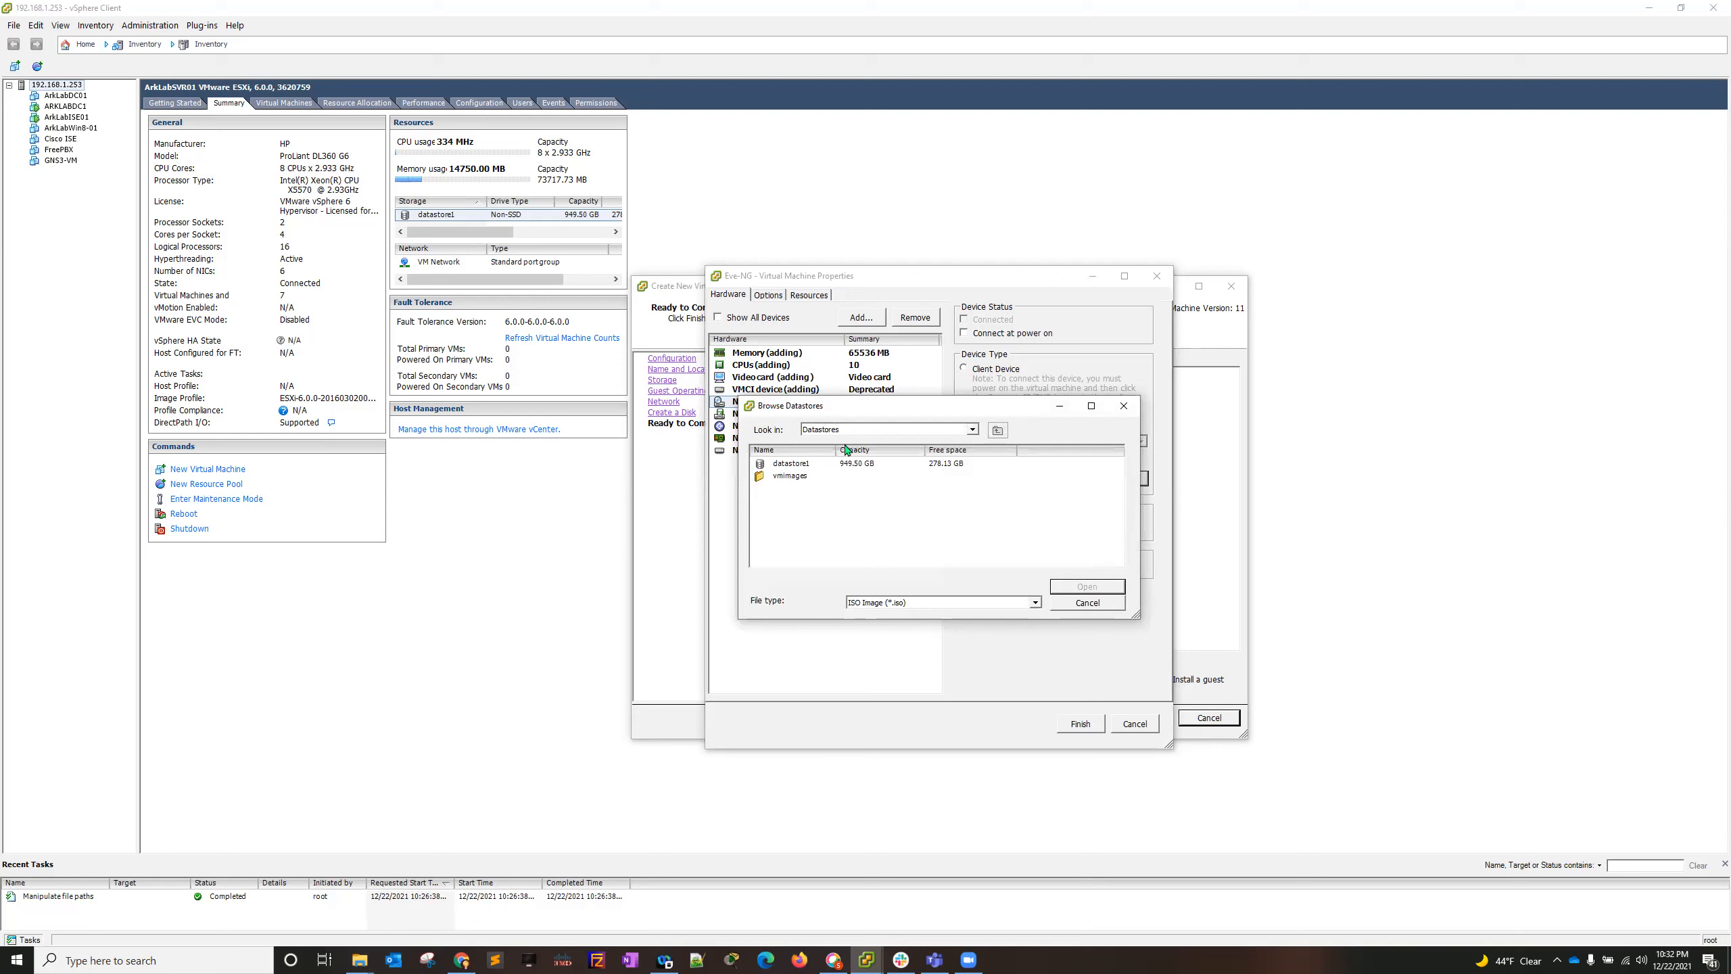
pyautogui.doubleClick(793, 464)
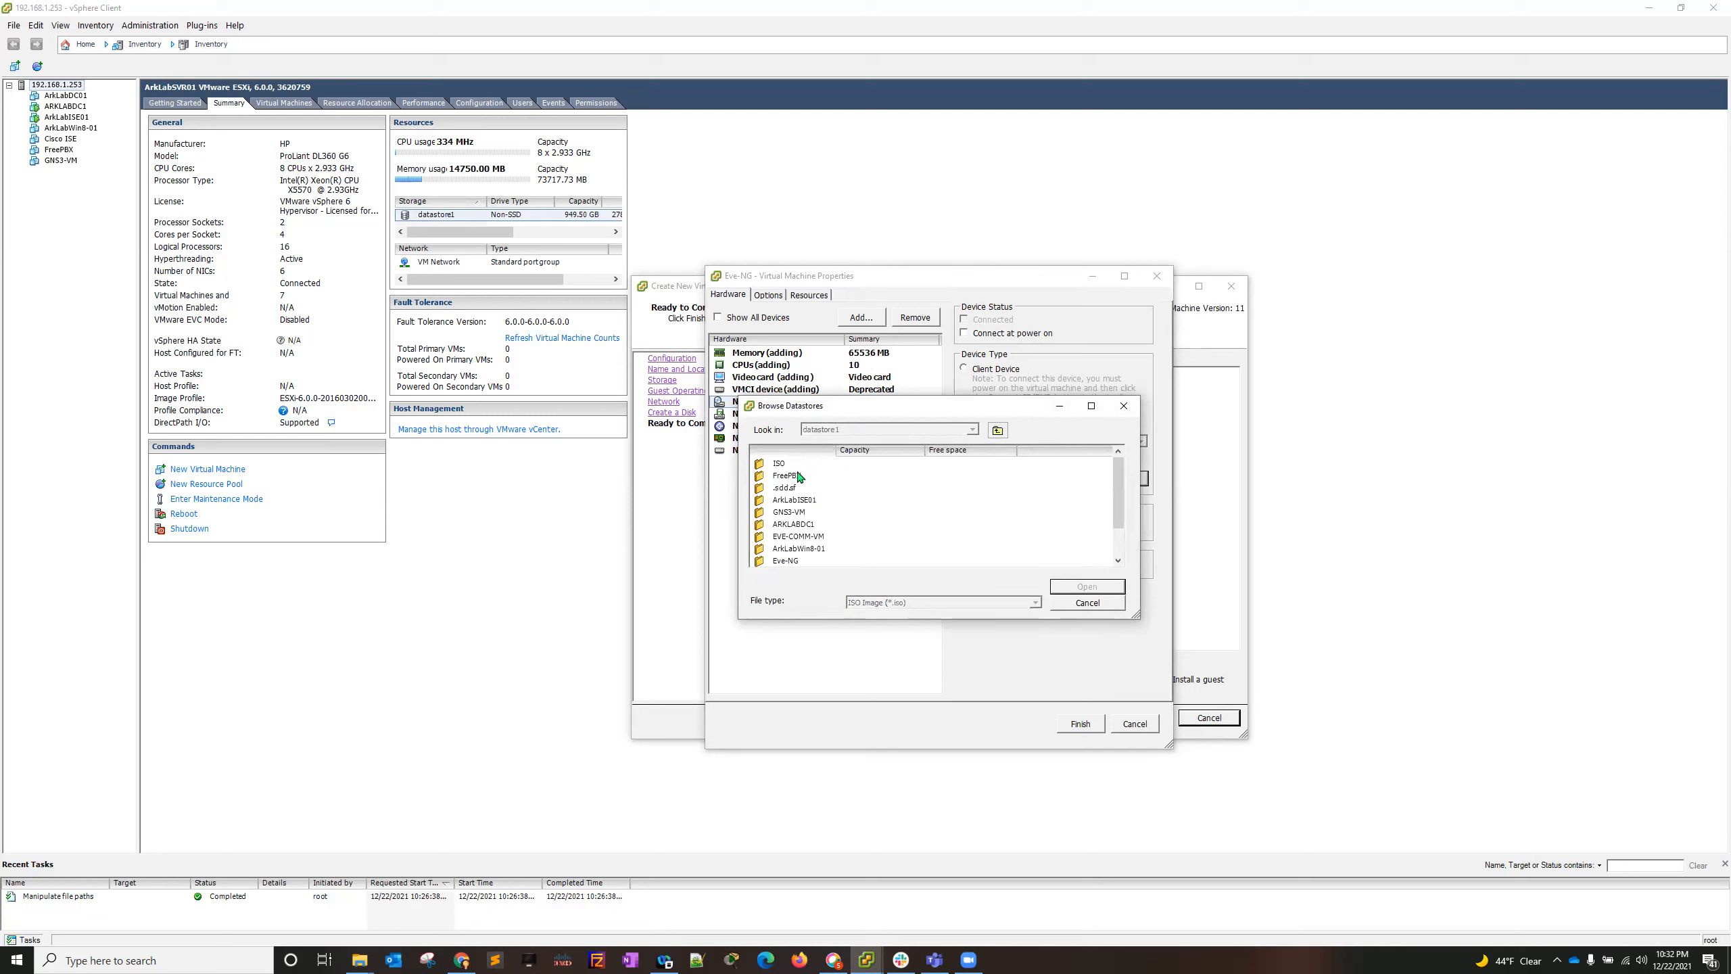
pyautogui.doubleClick(780, 465)
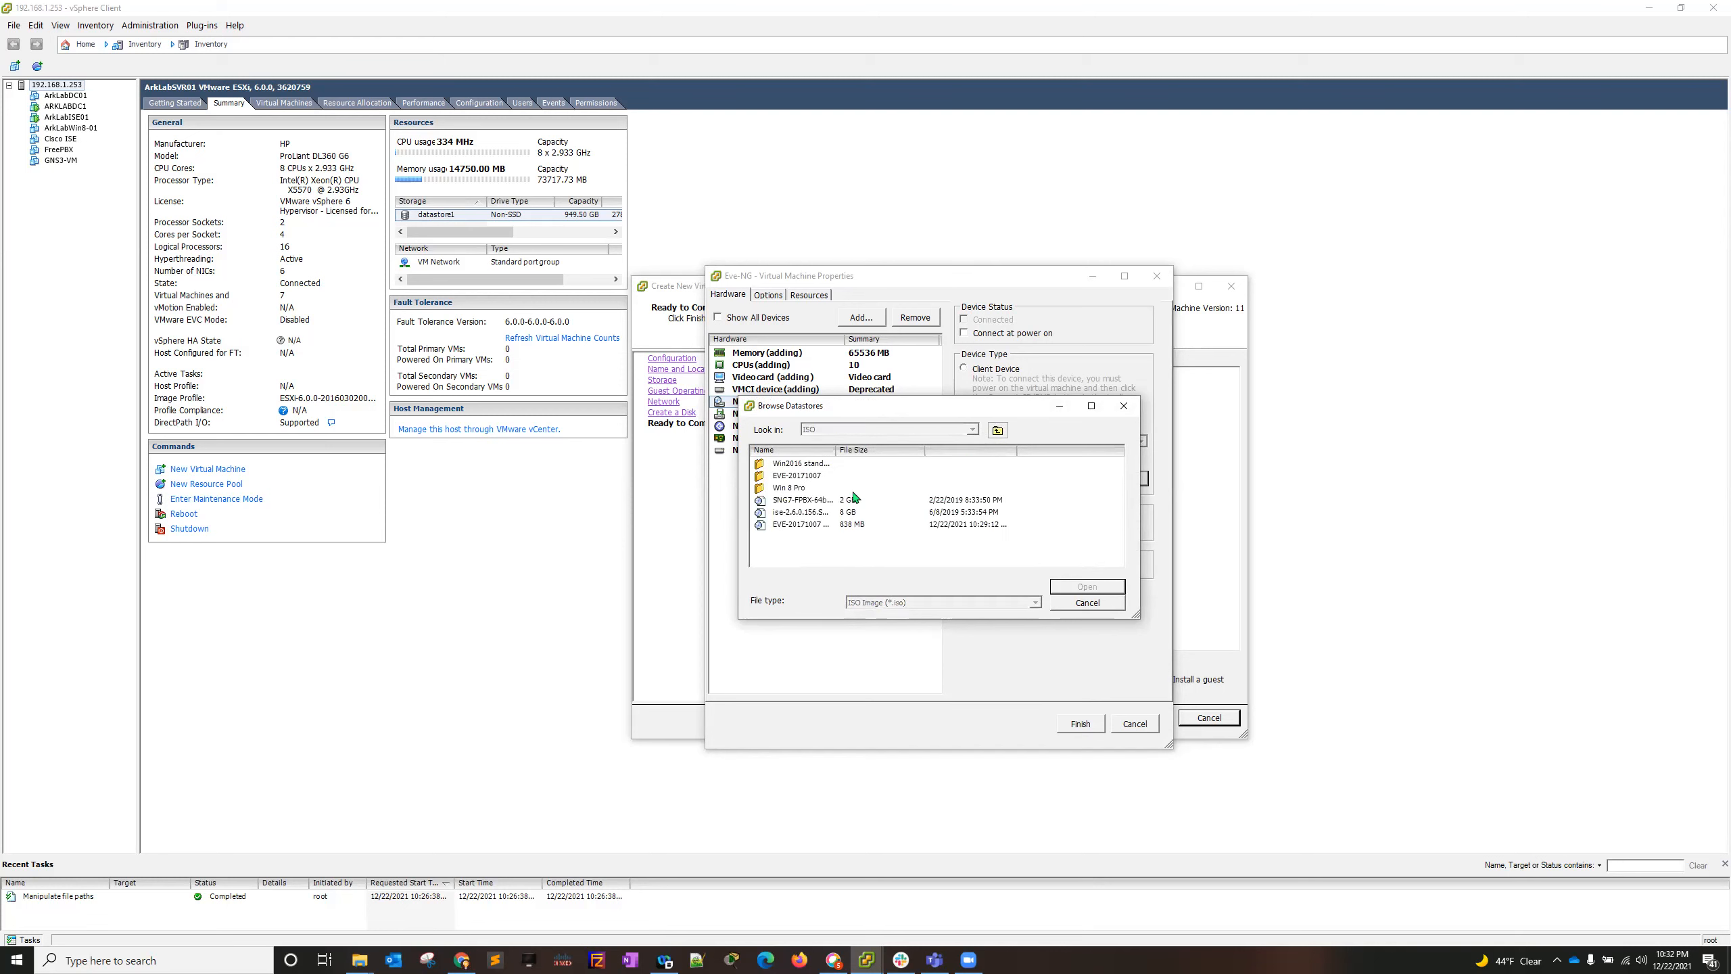
pyautogui.click(805, 513)
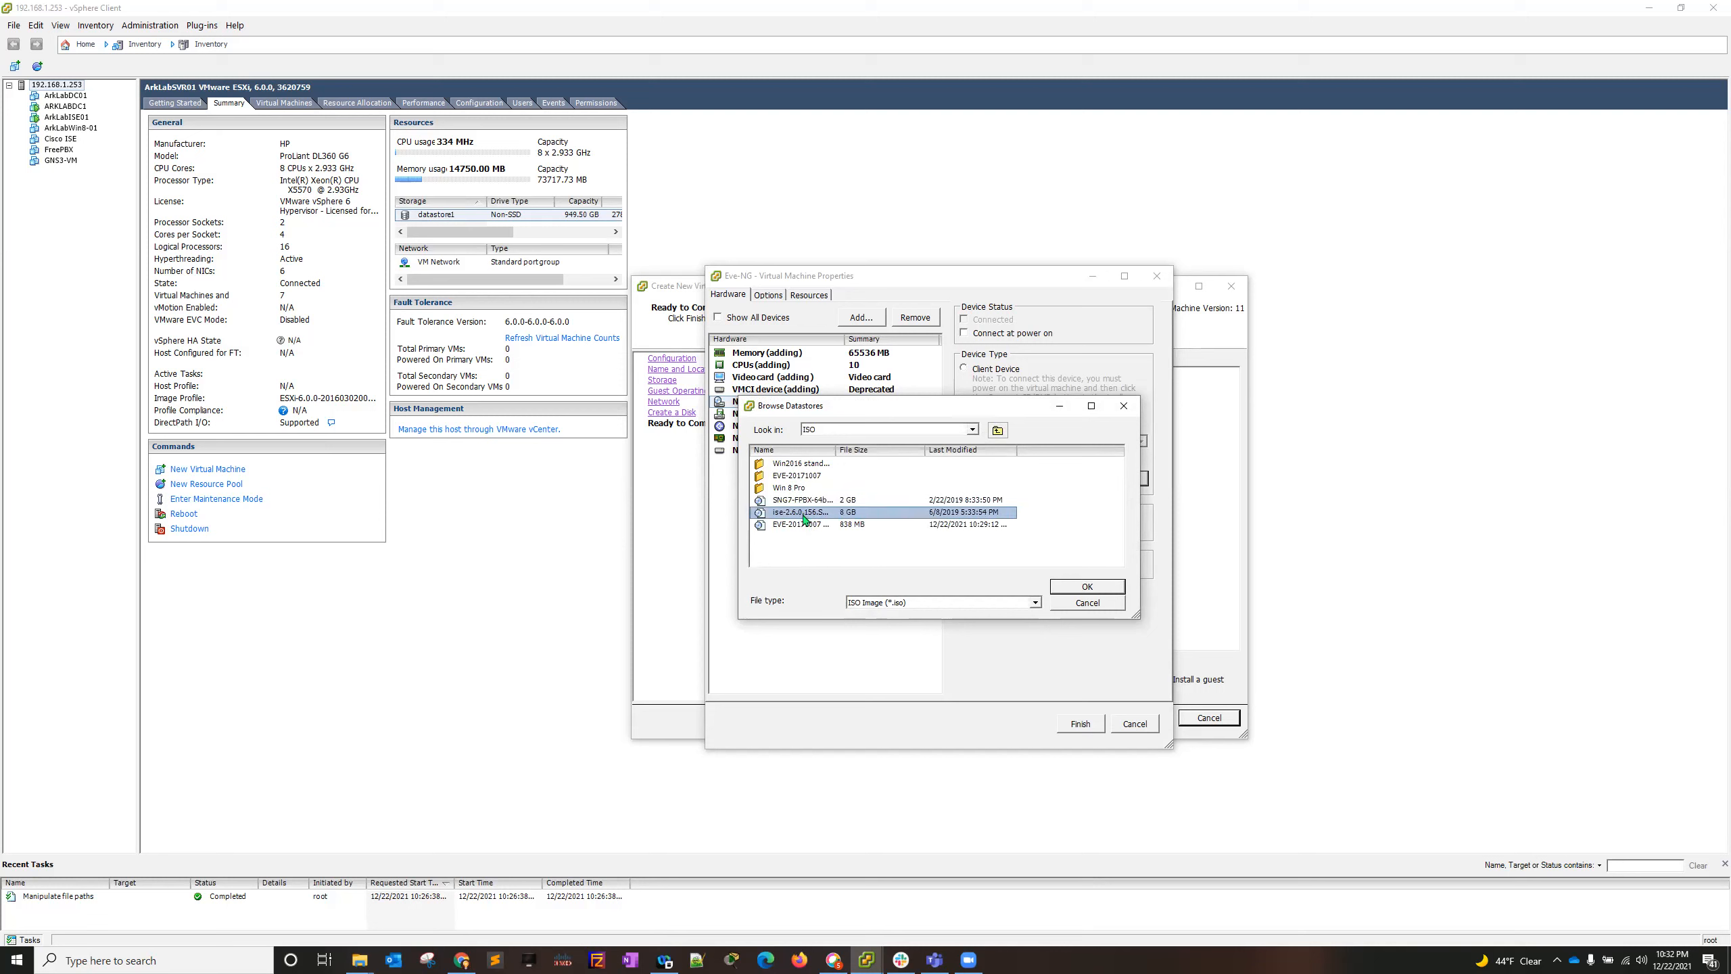
pyautogui.click(804, 524)
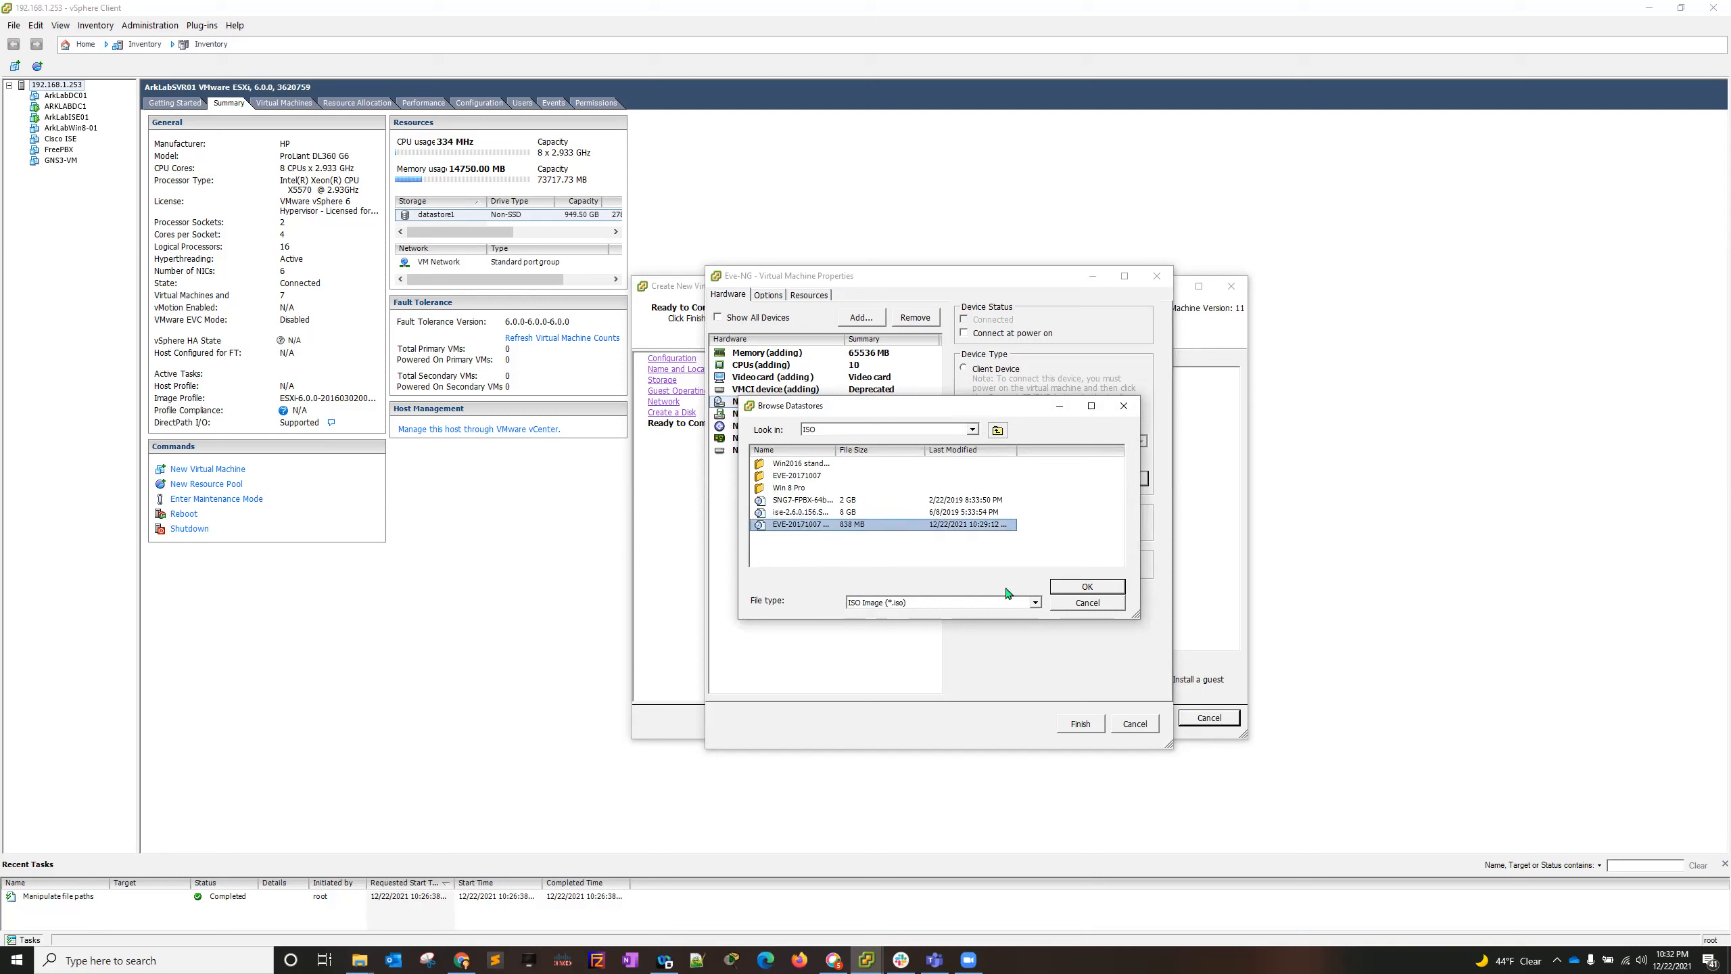
pyautogui.click(1084, 587)
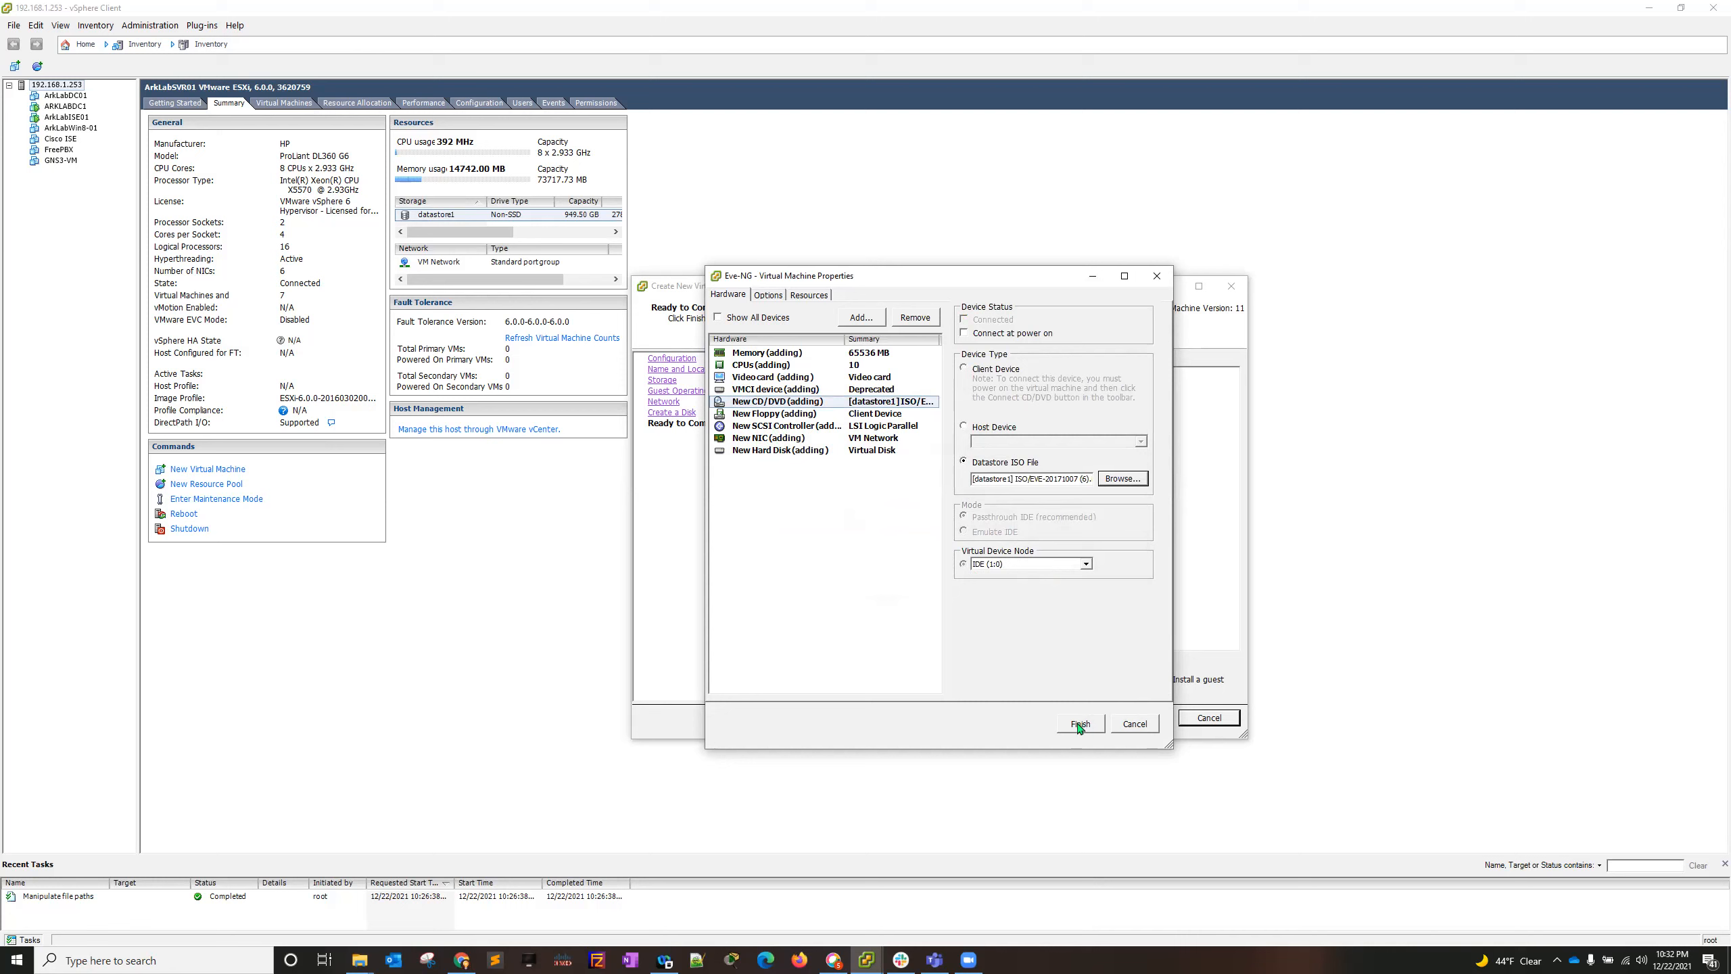
# - Review the new NIC's settings and enable connecting the CD/DVD drive at power on
pyautogui.click(752, 414)
pyautogui.click(769, 437)
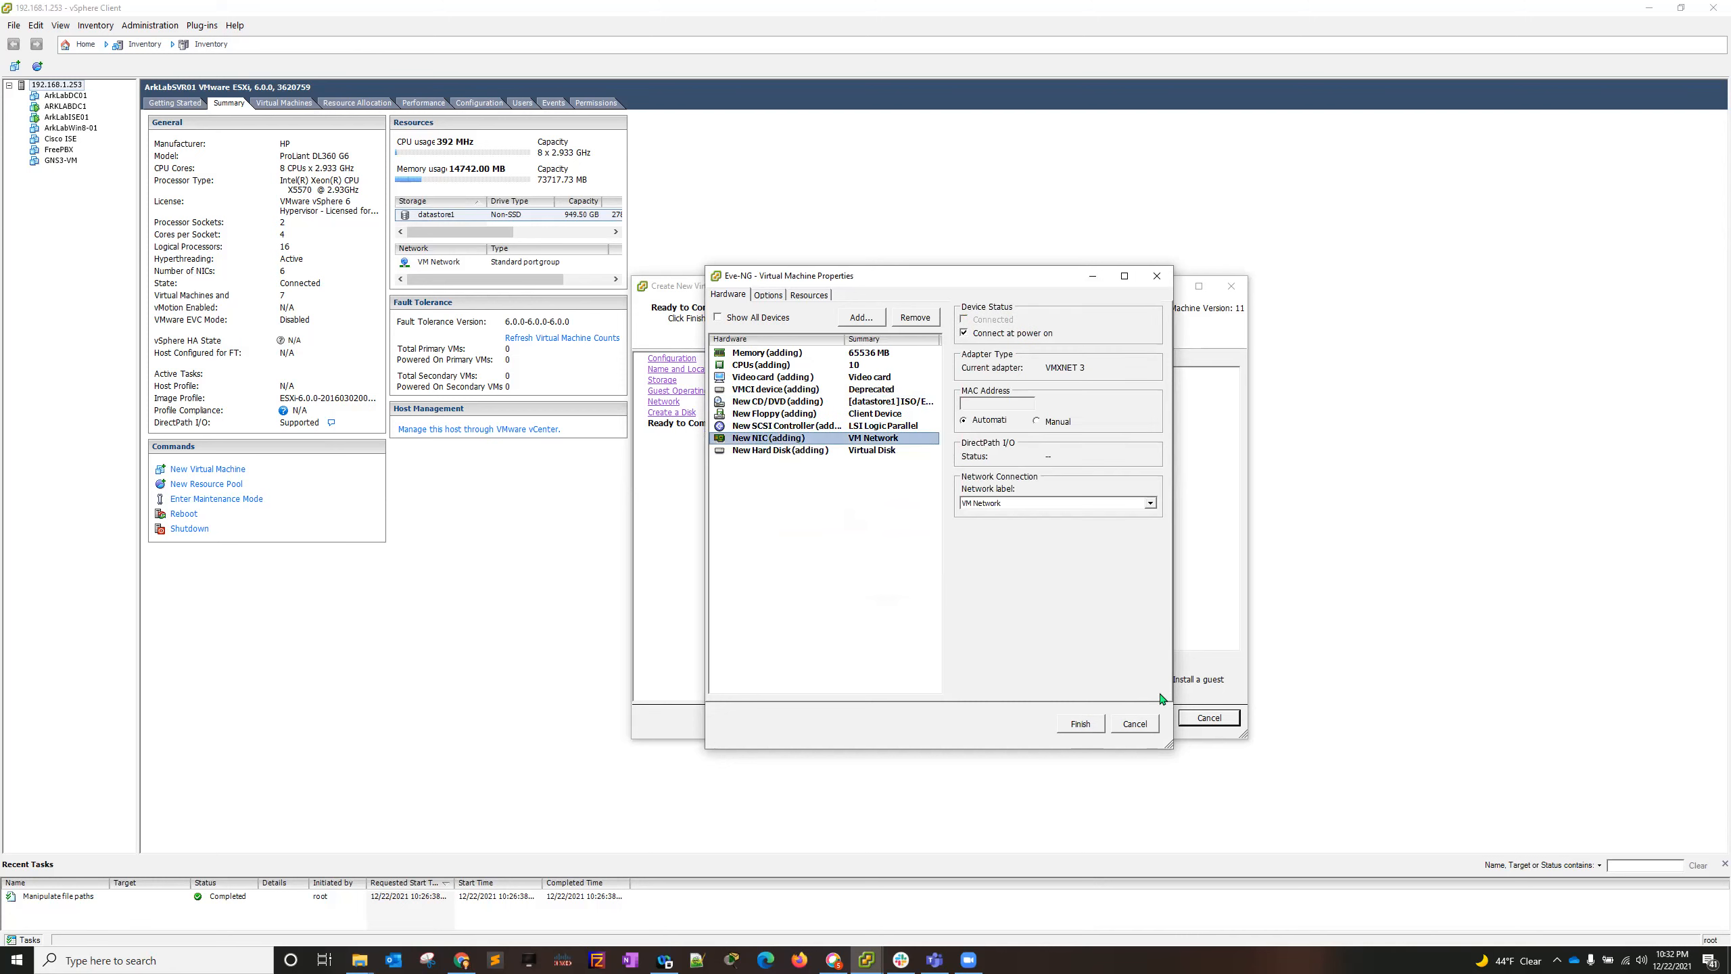
pyautogui.click(794, 407)
pyautogui.click(965, 333)
pyautogui.click(964, 334)
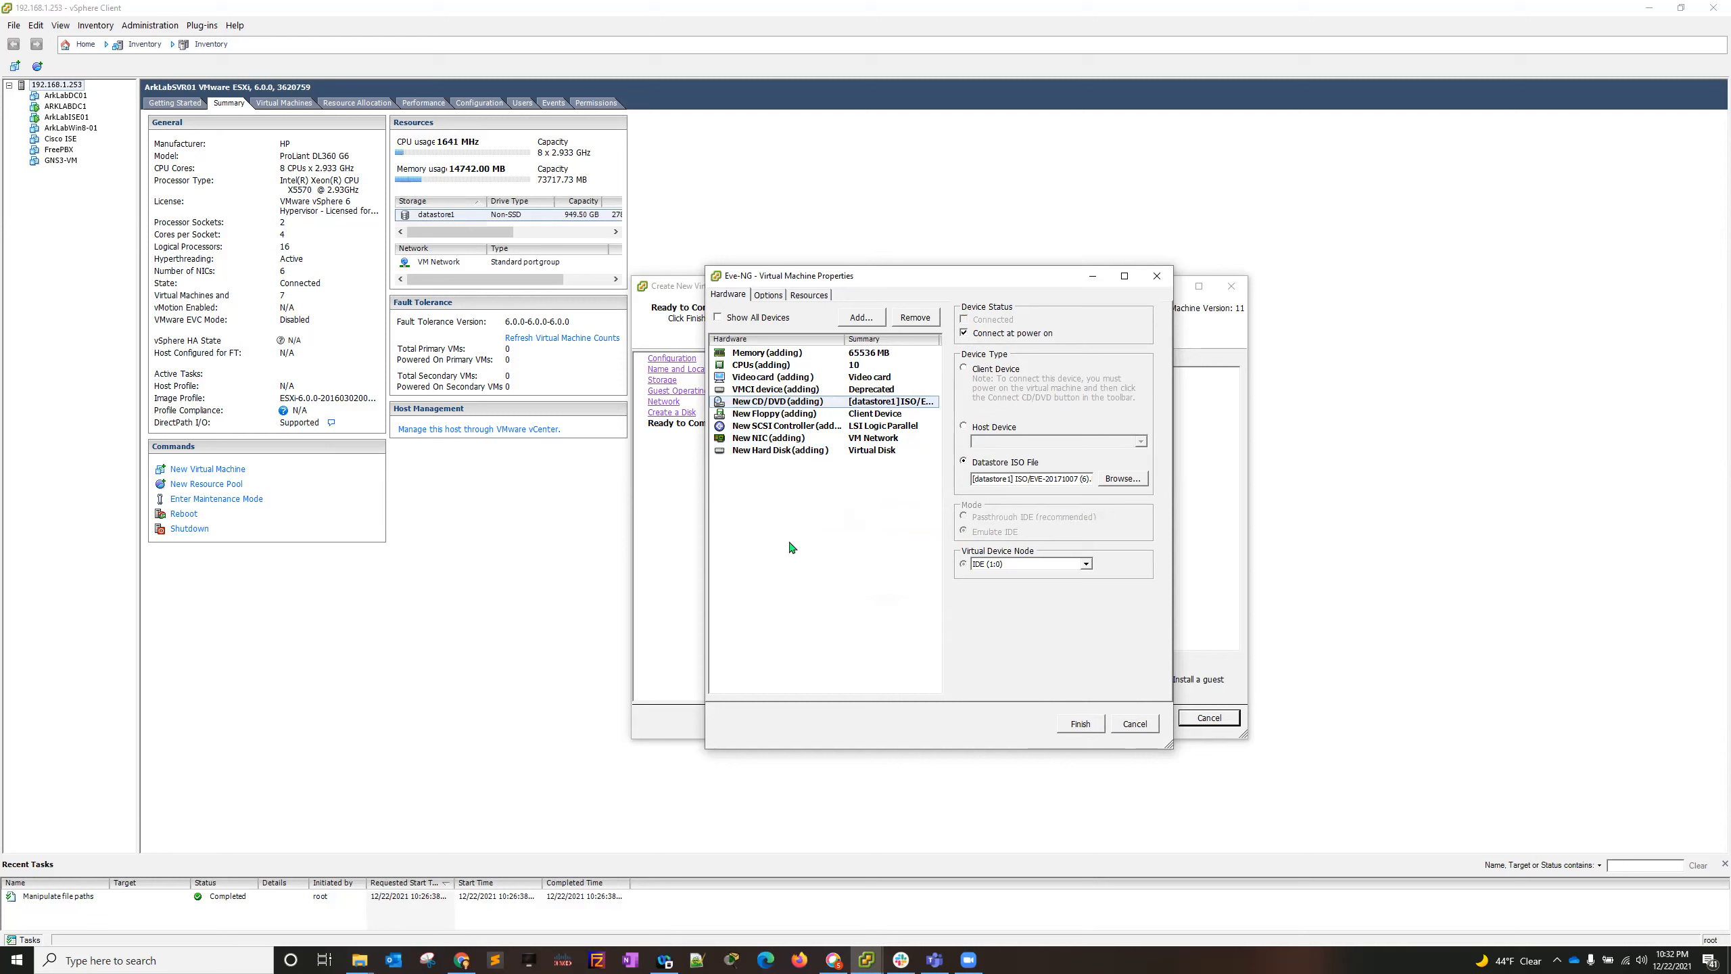
# - Finish the hardware configuration to create the virtual machine, and open the summary of Eve-NG
pyautogui.click(781, 367)
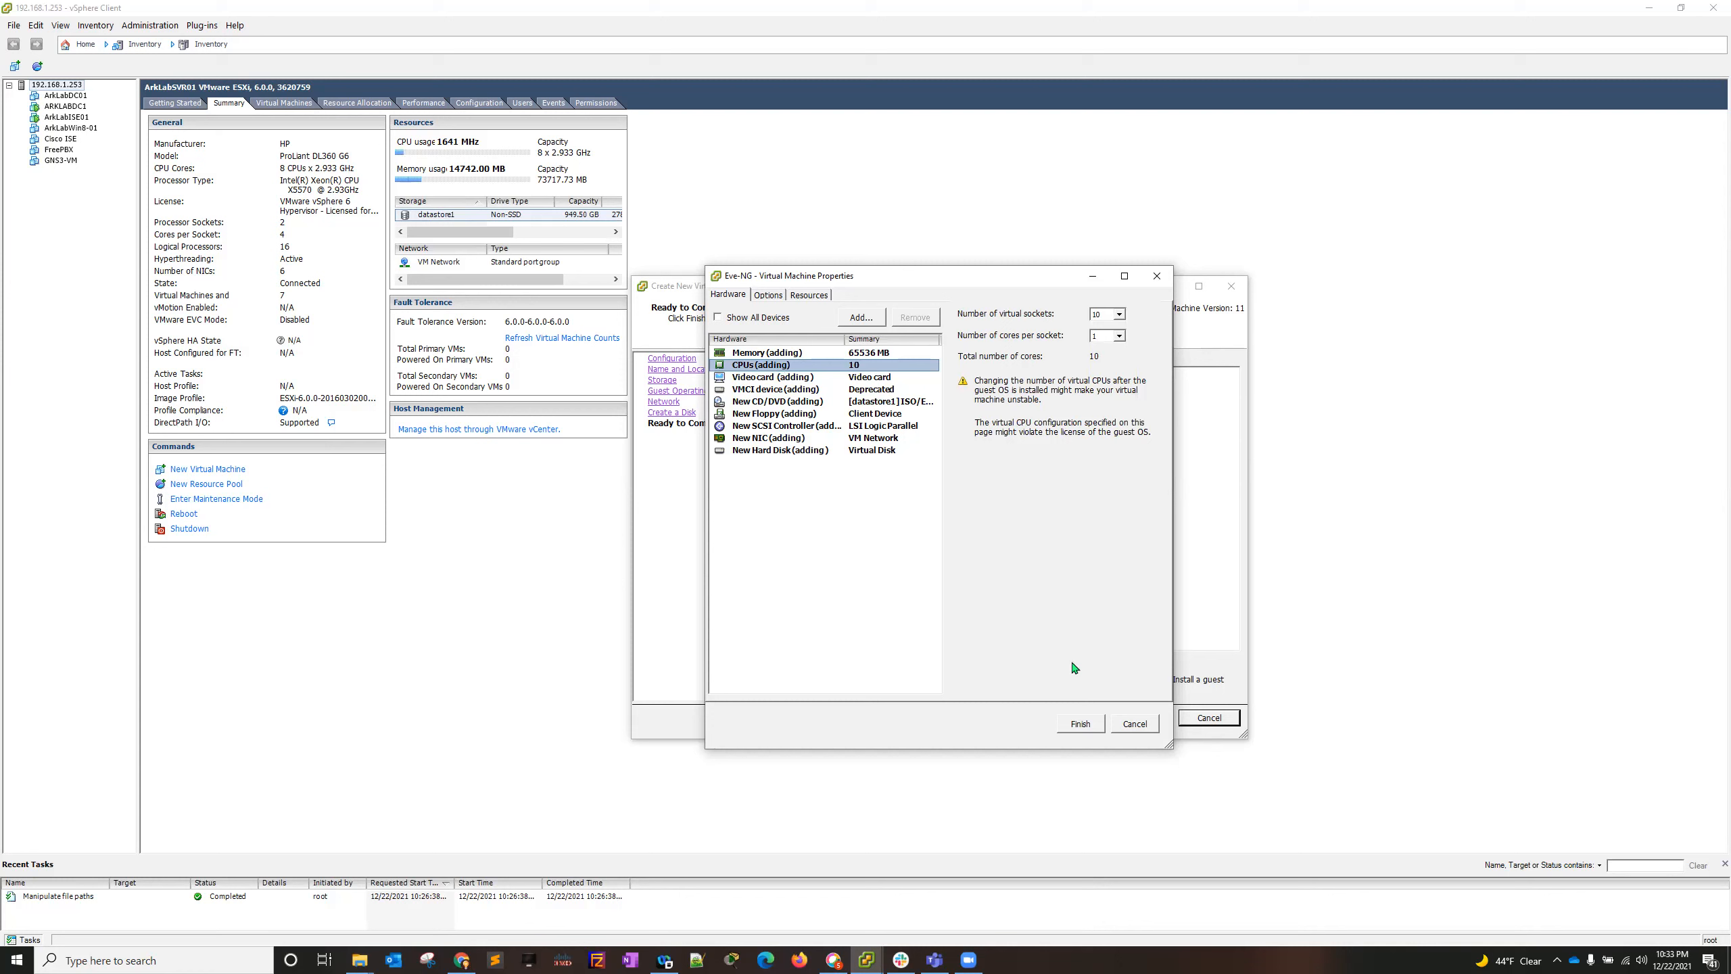
pyautogui.click(1089, 725)
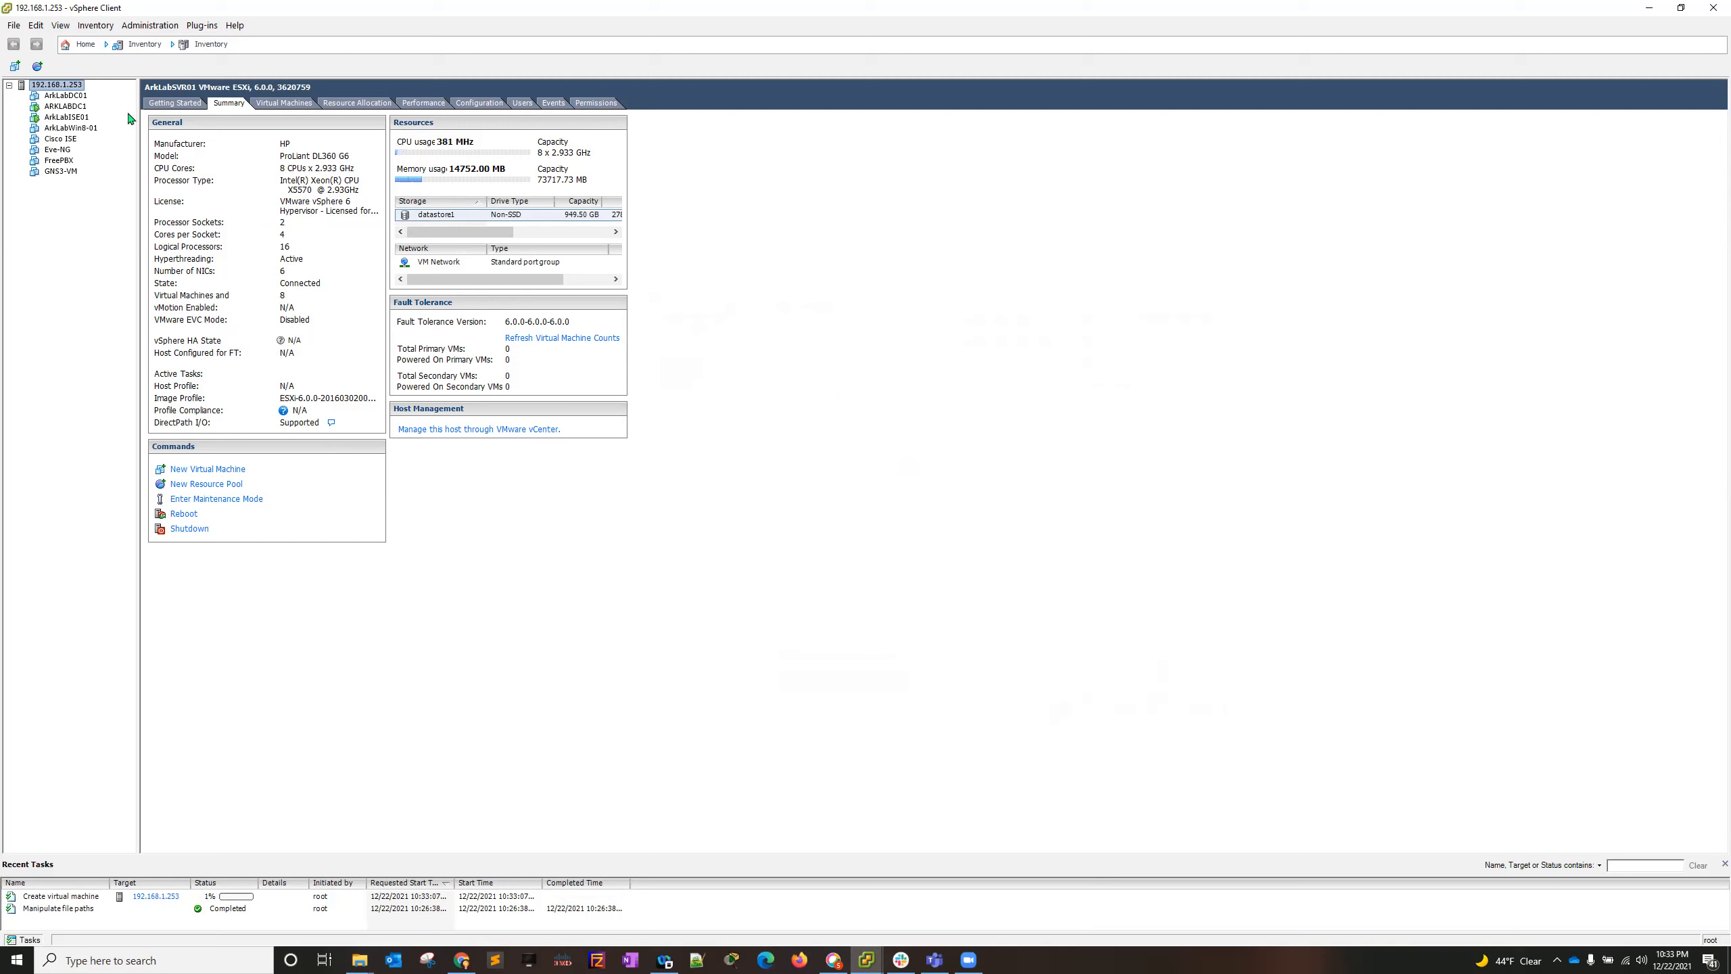
pyautogui.click(60, 149)
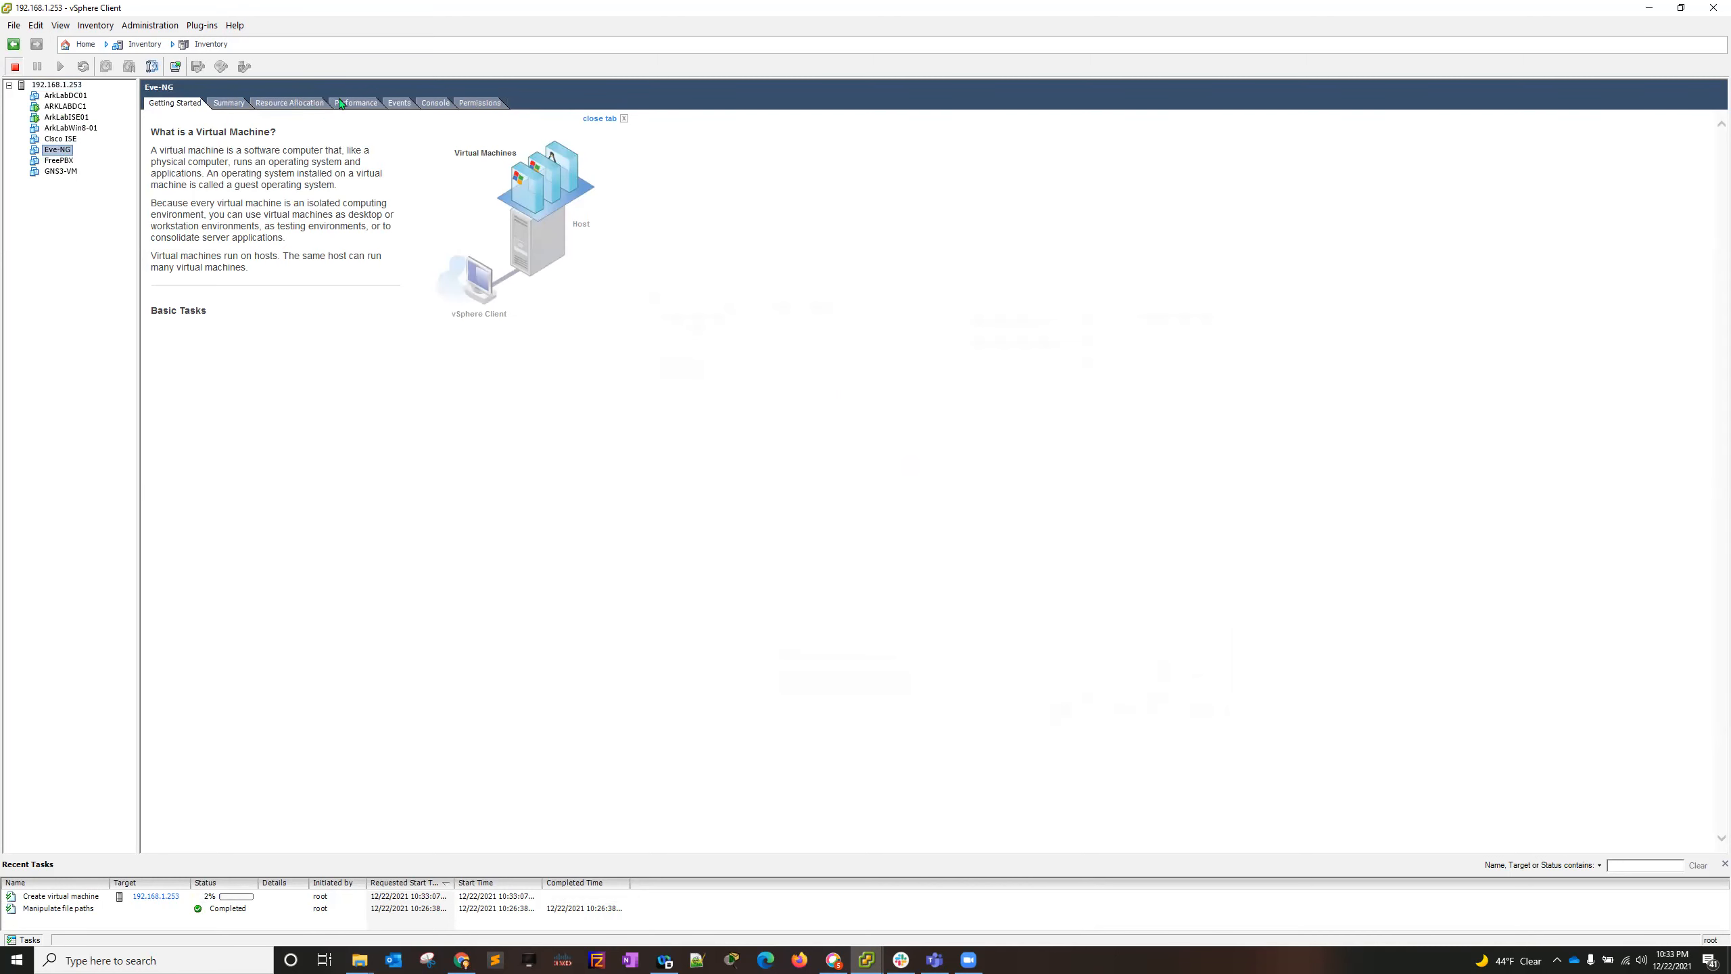
pyautogui.click(231, 104)
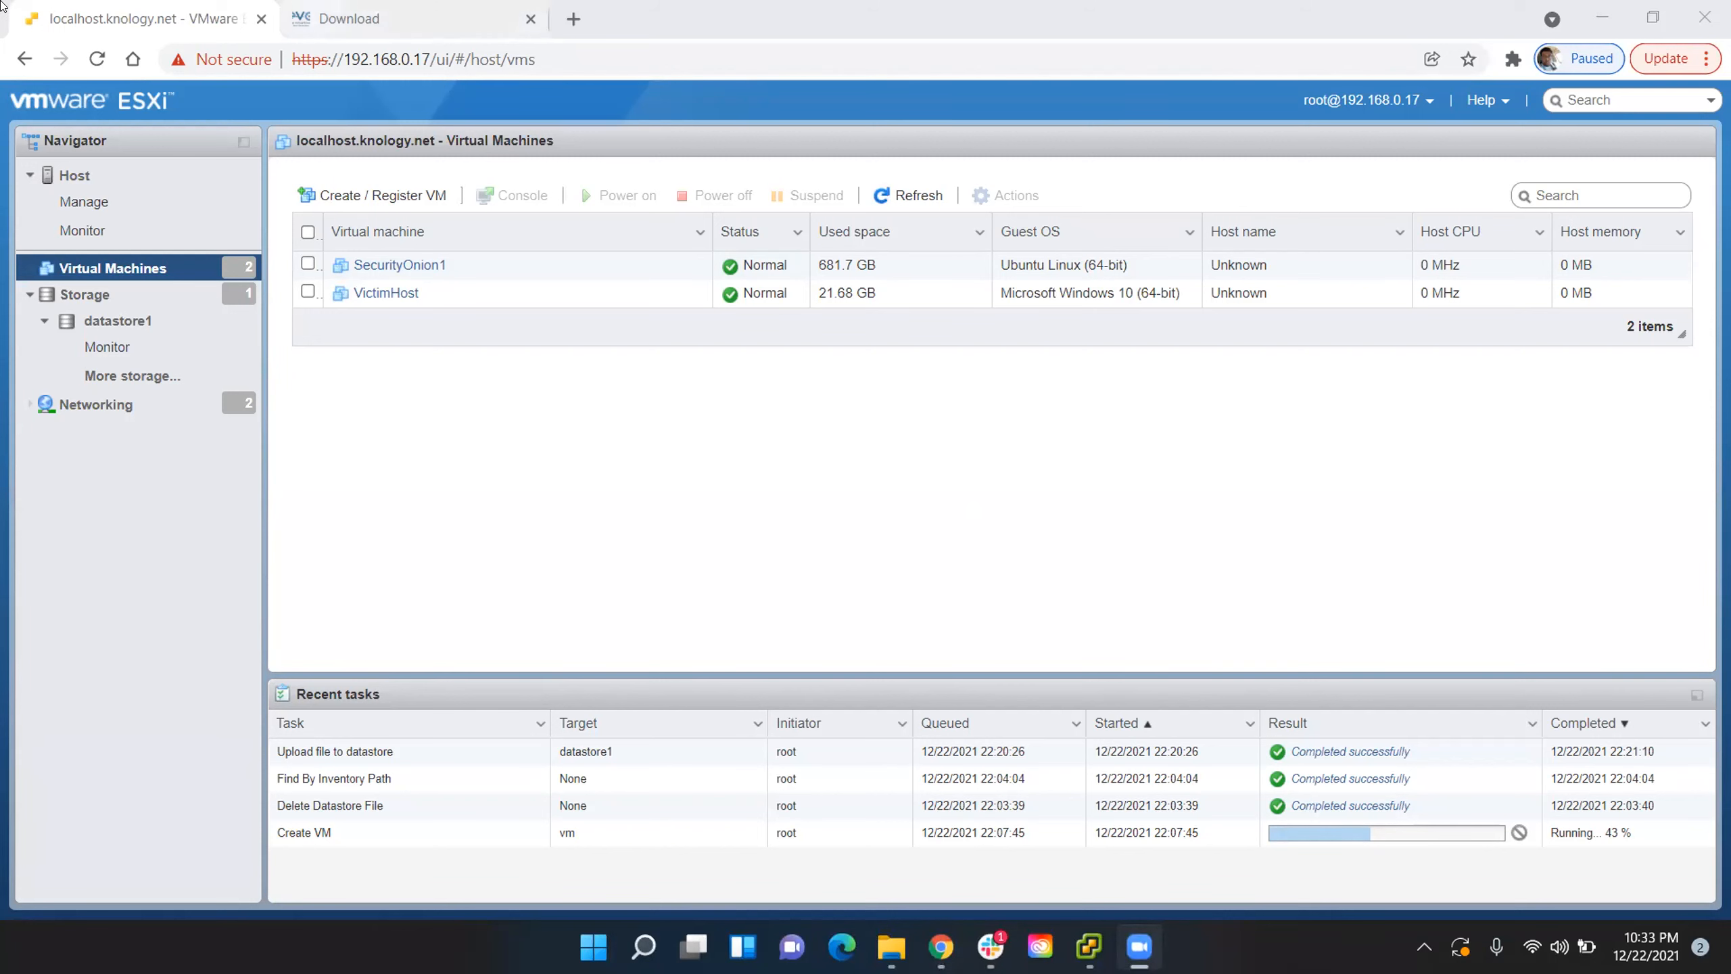
pyautogui.click(946, 952)
pyautogui.click(946, 952)
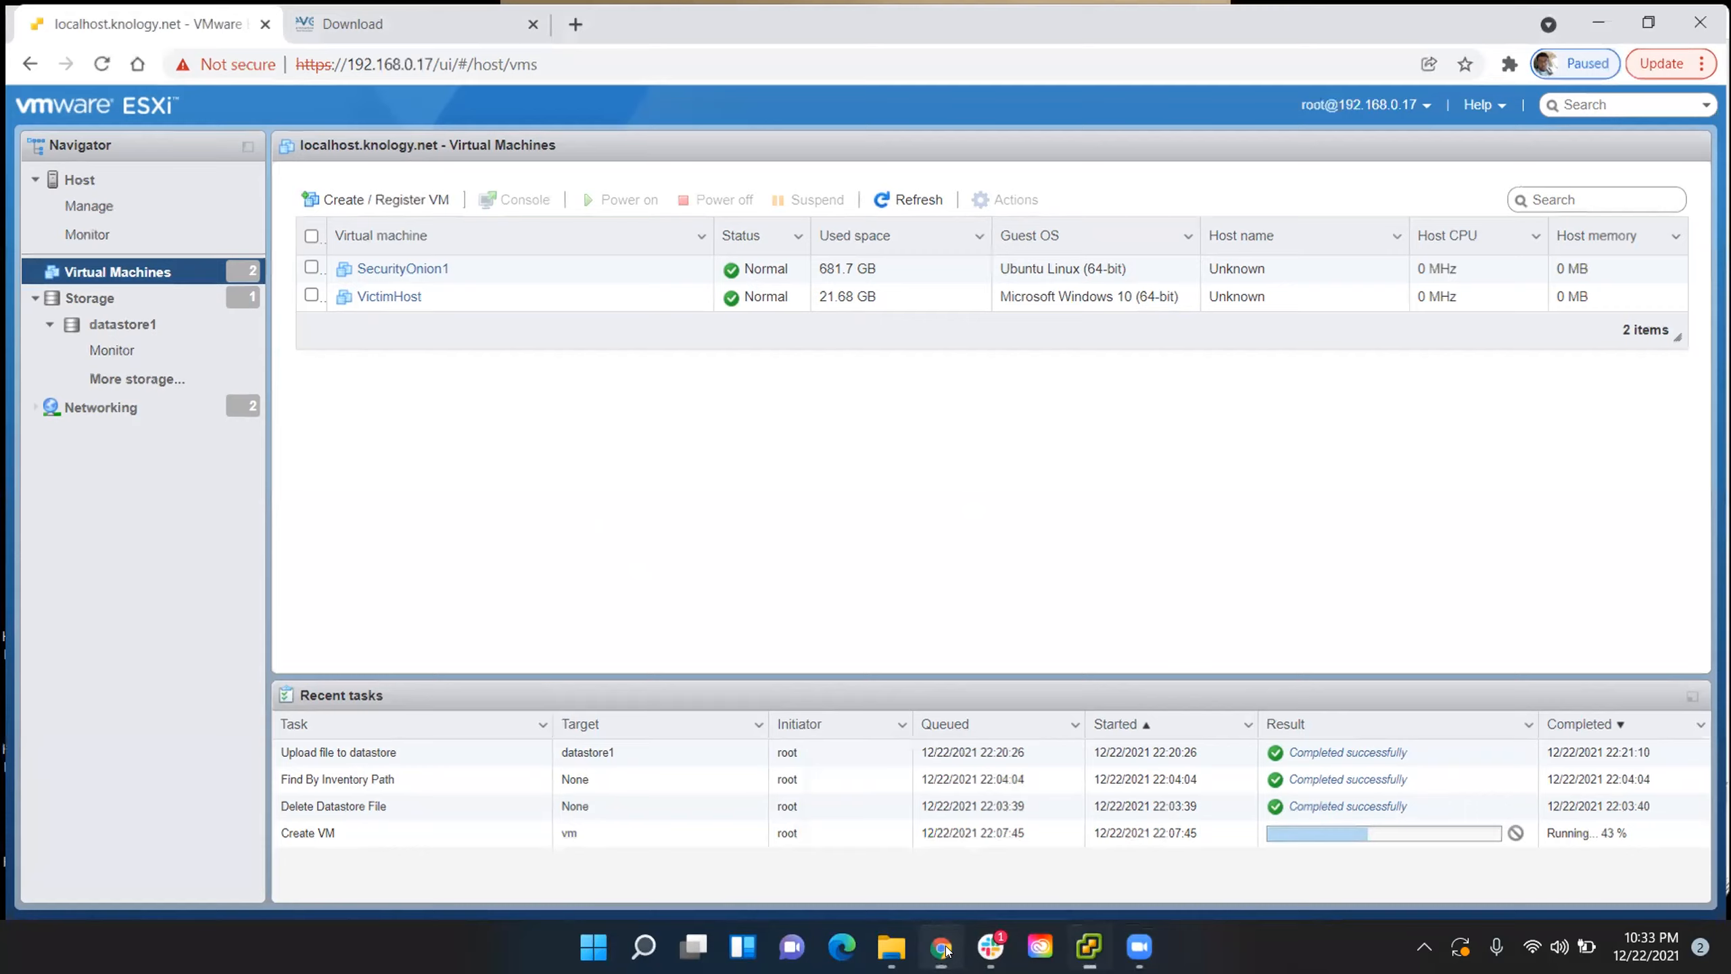
pyautogui.click(946, 951)
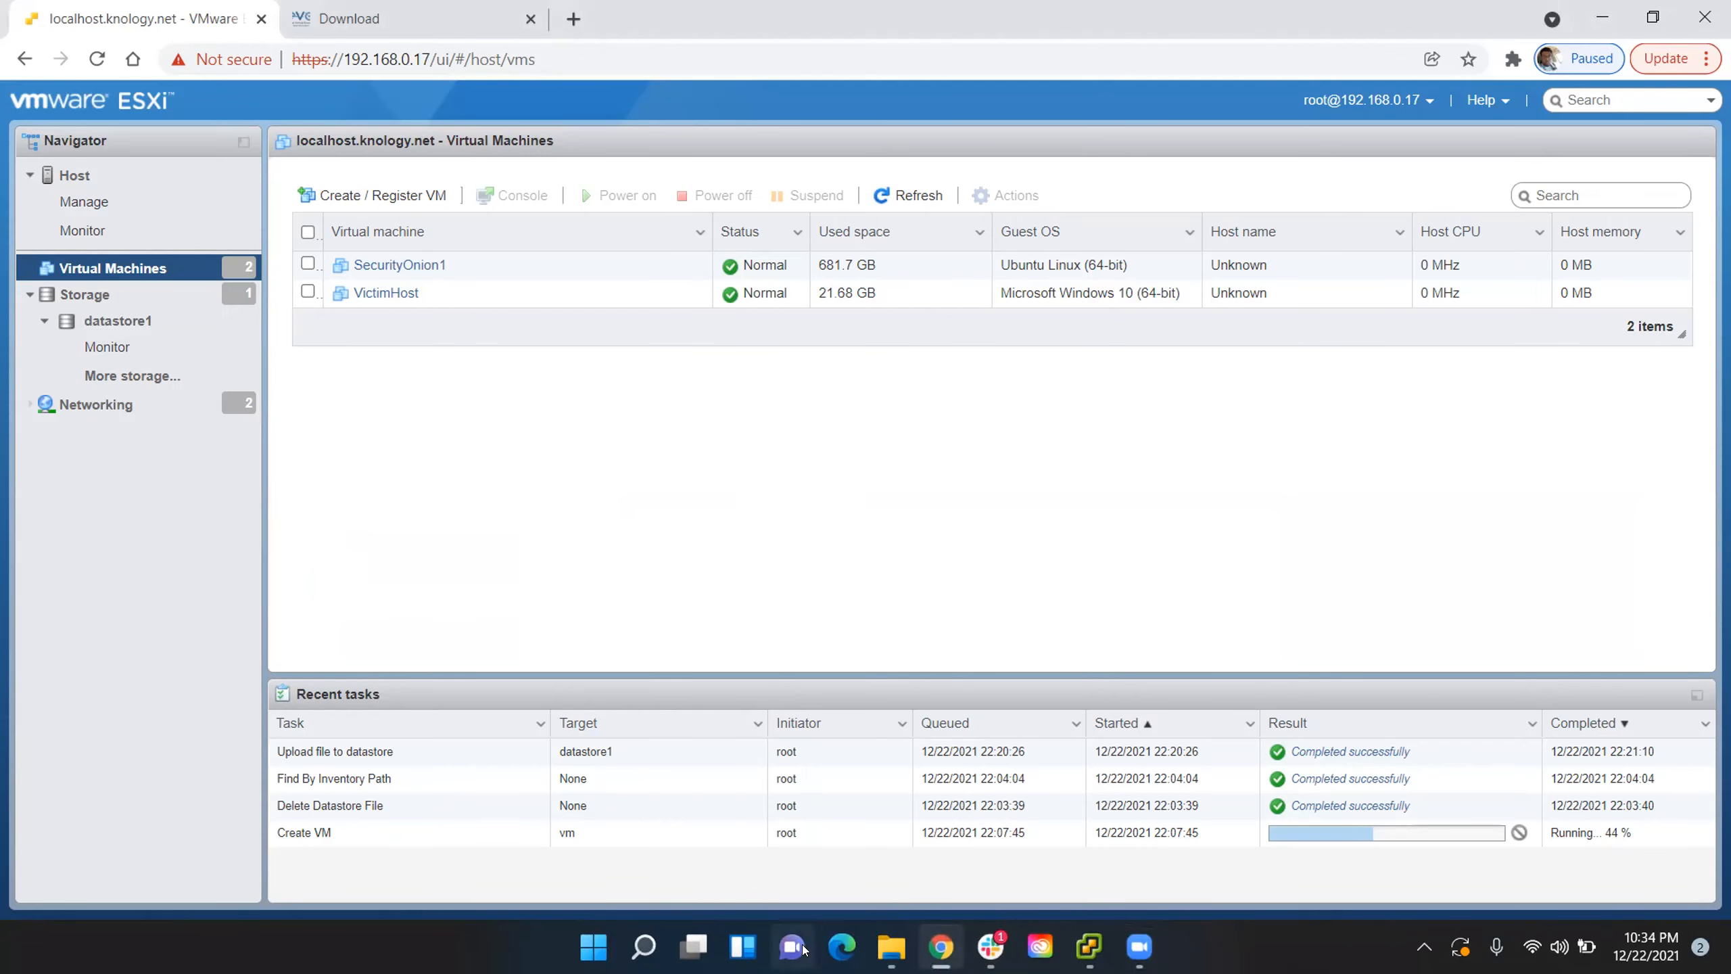
pyautogui.moveTo(905, 938)
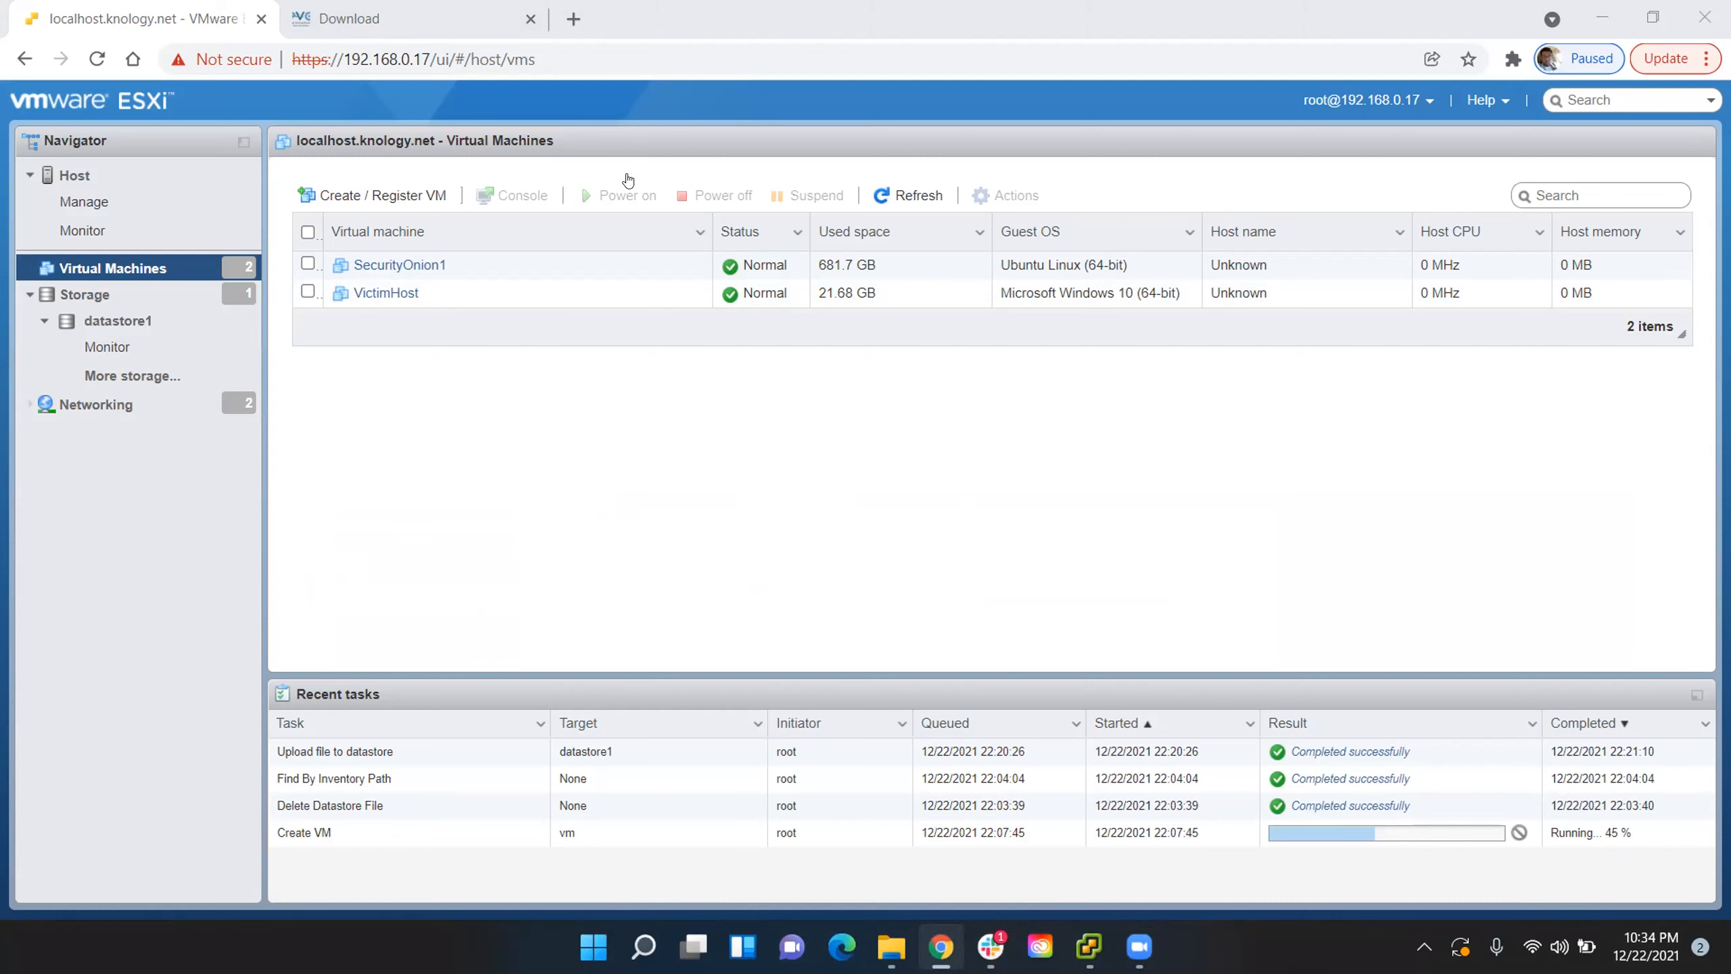
pyautogui.click(1104, 941)
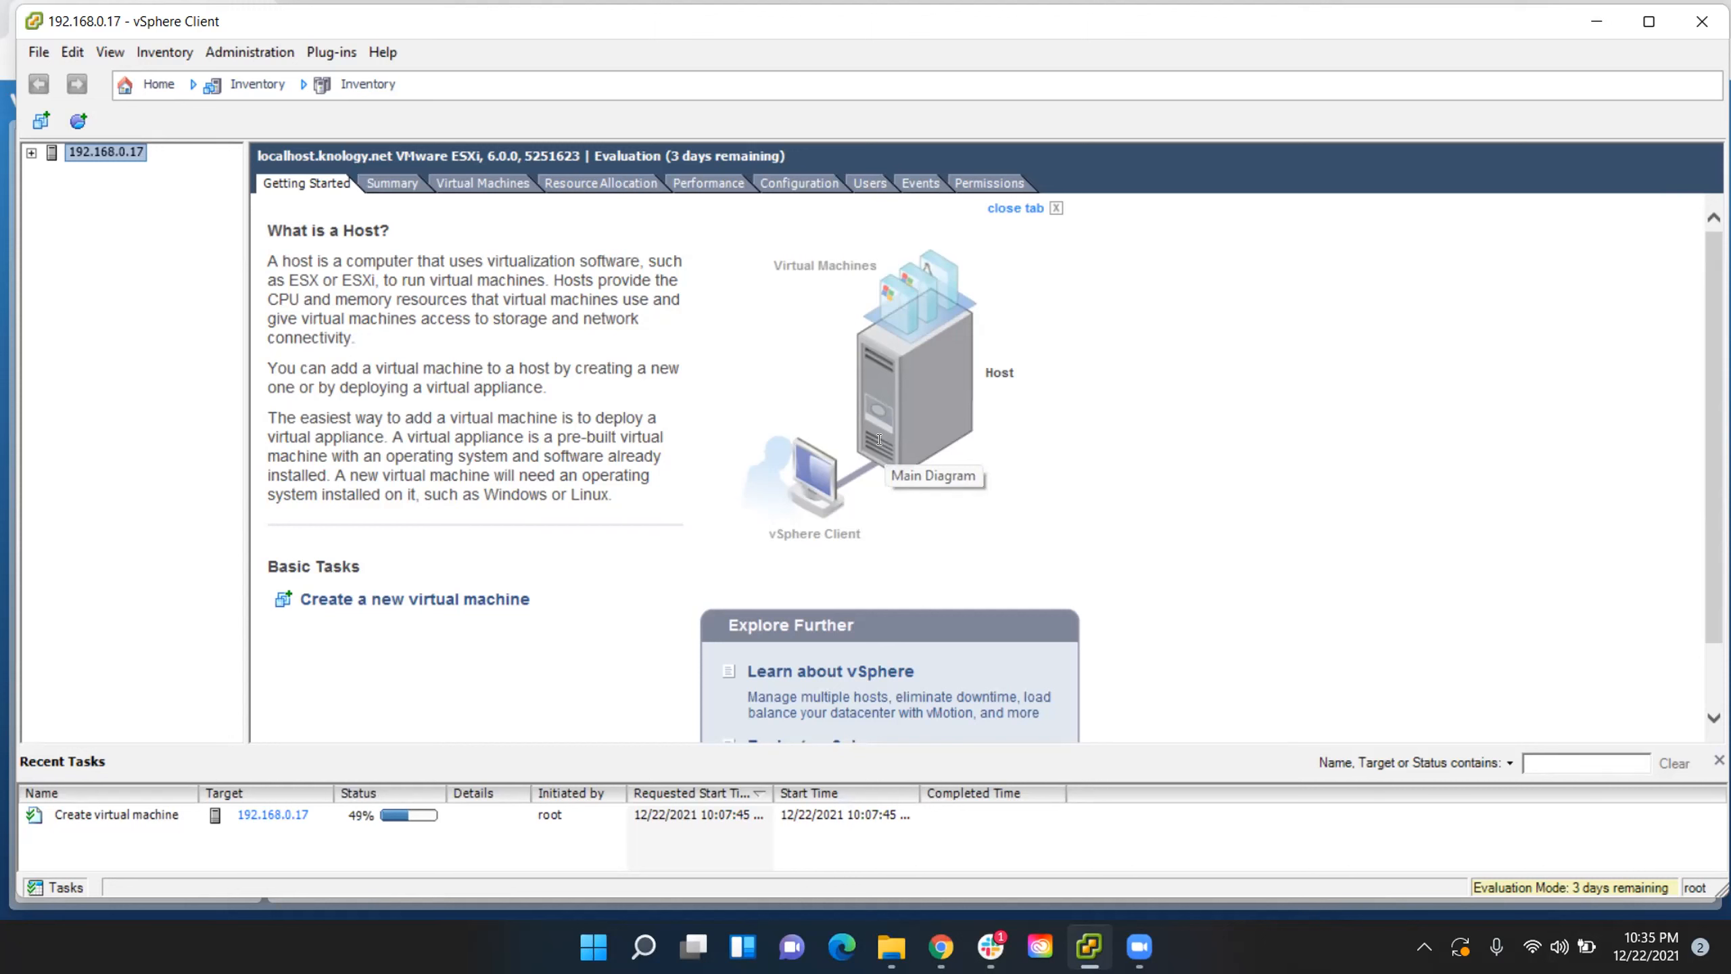
pyautogui.click(990, 946)
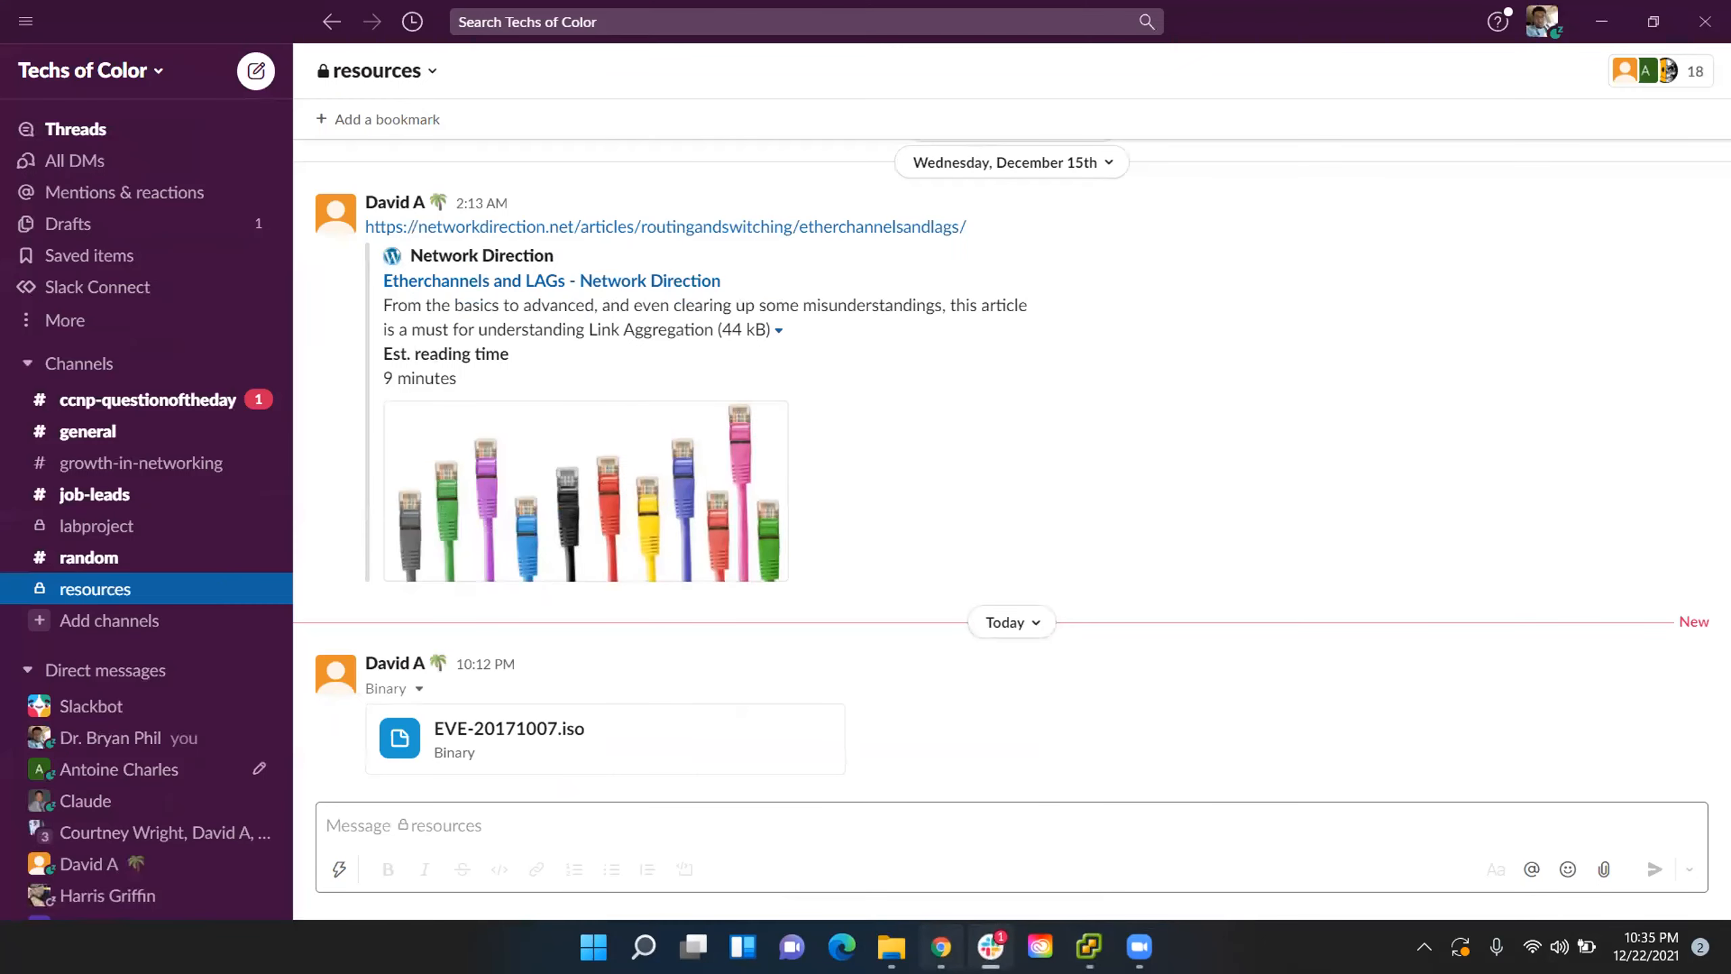
pyautogui.click(940, 947)
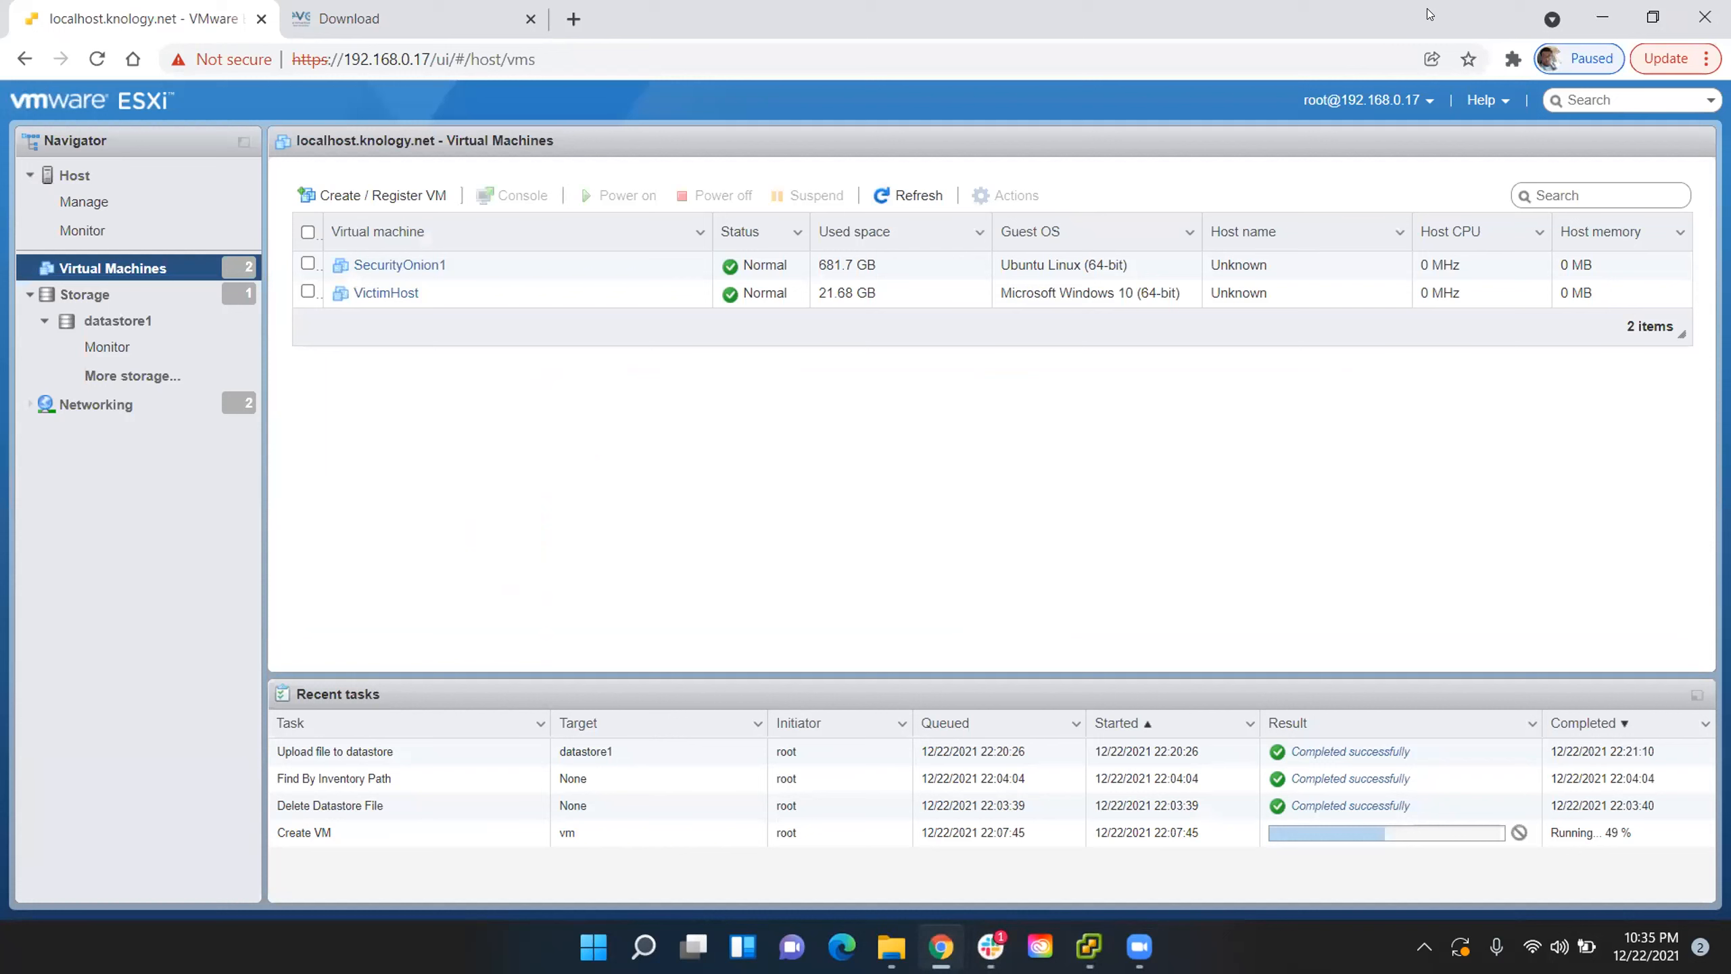
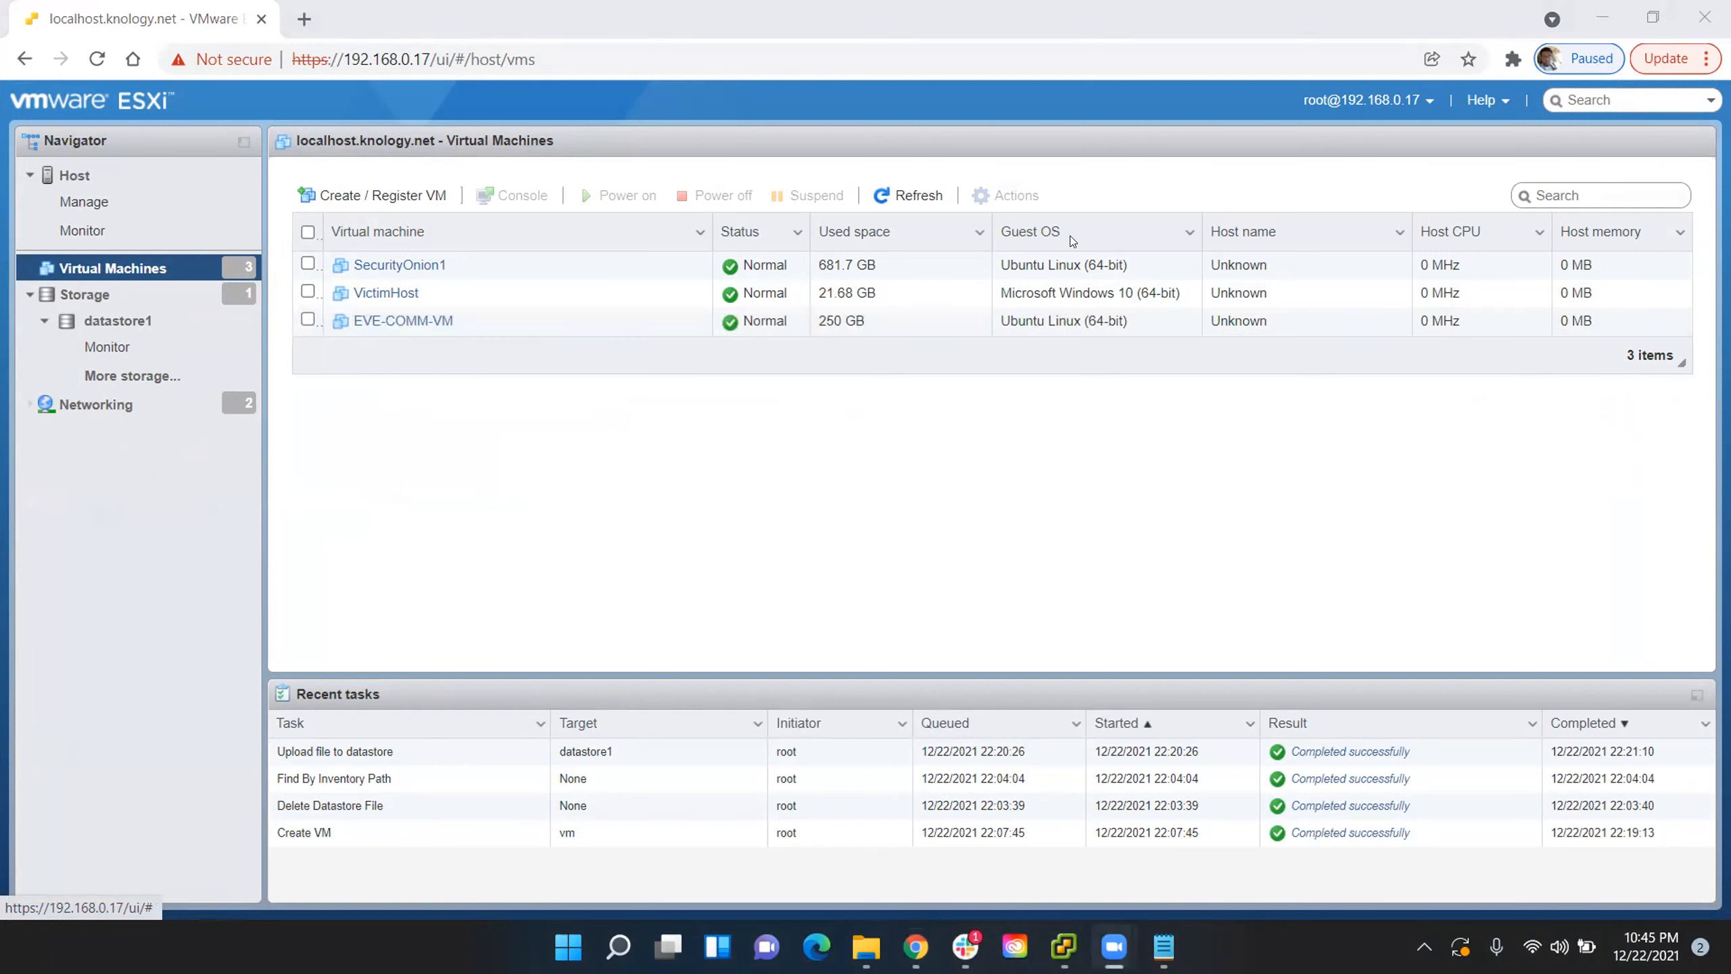
pyautogui.hotkey('alt', 'Tab')
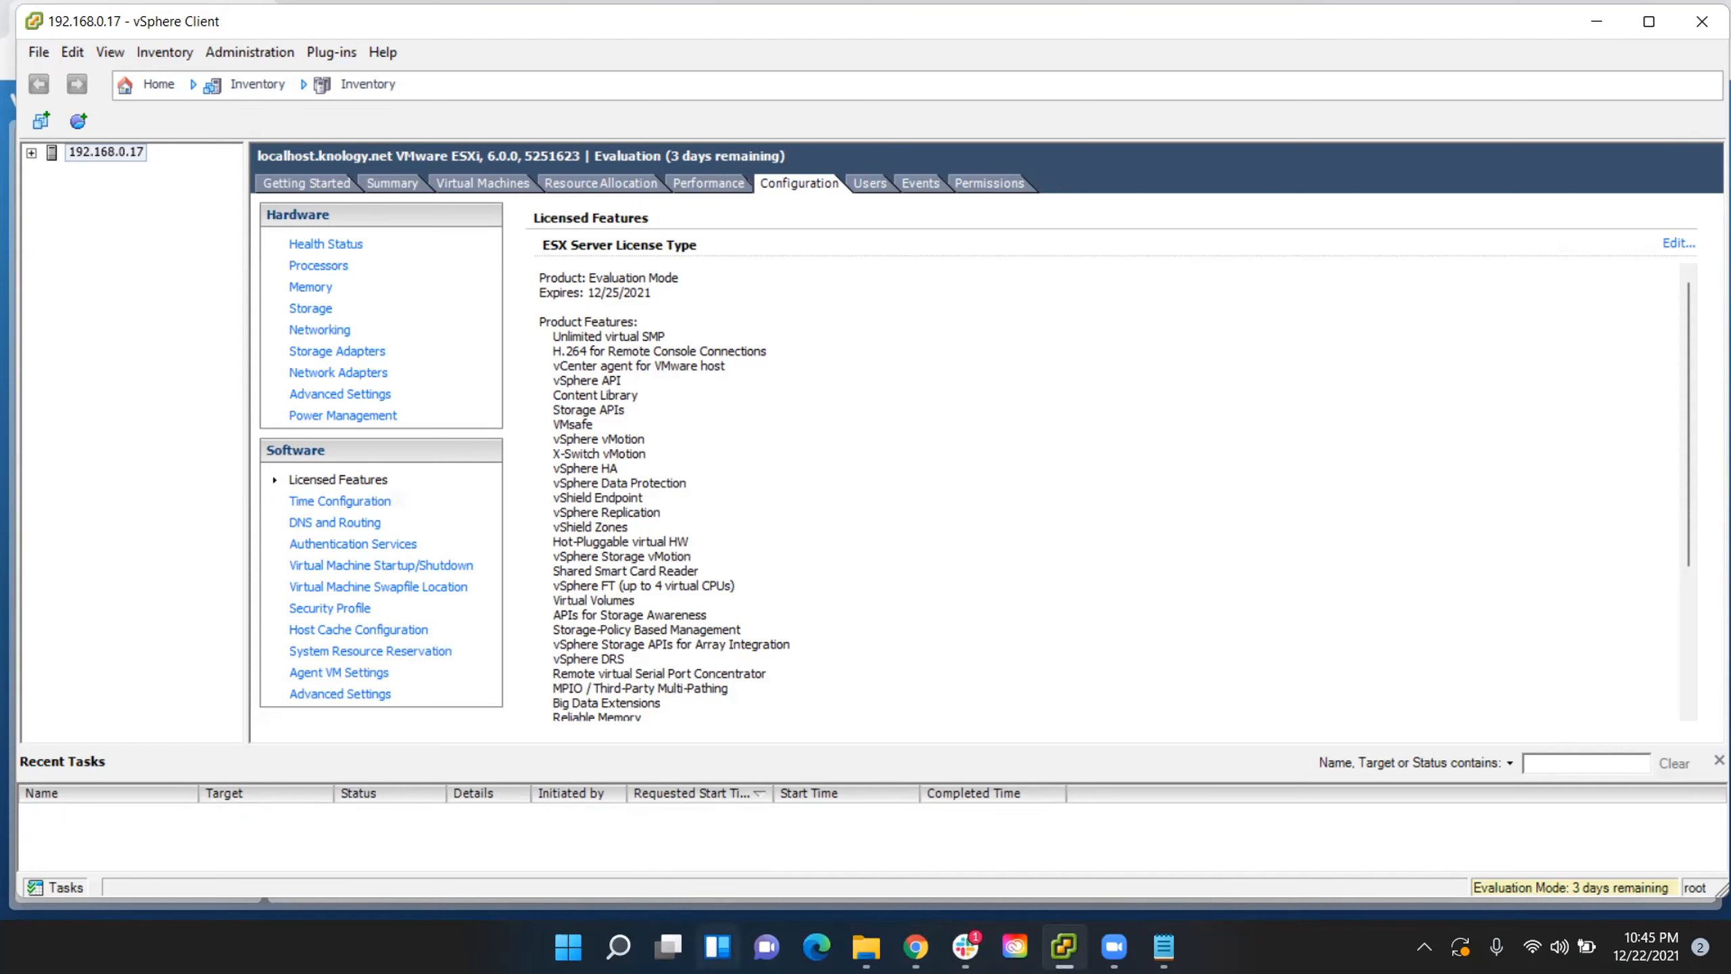
pyautogui.click(965, 946)
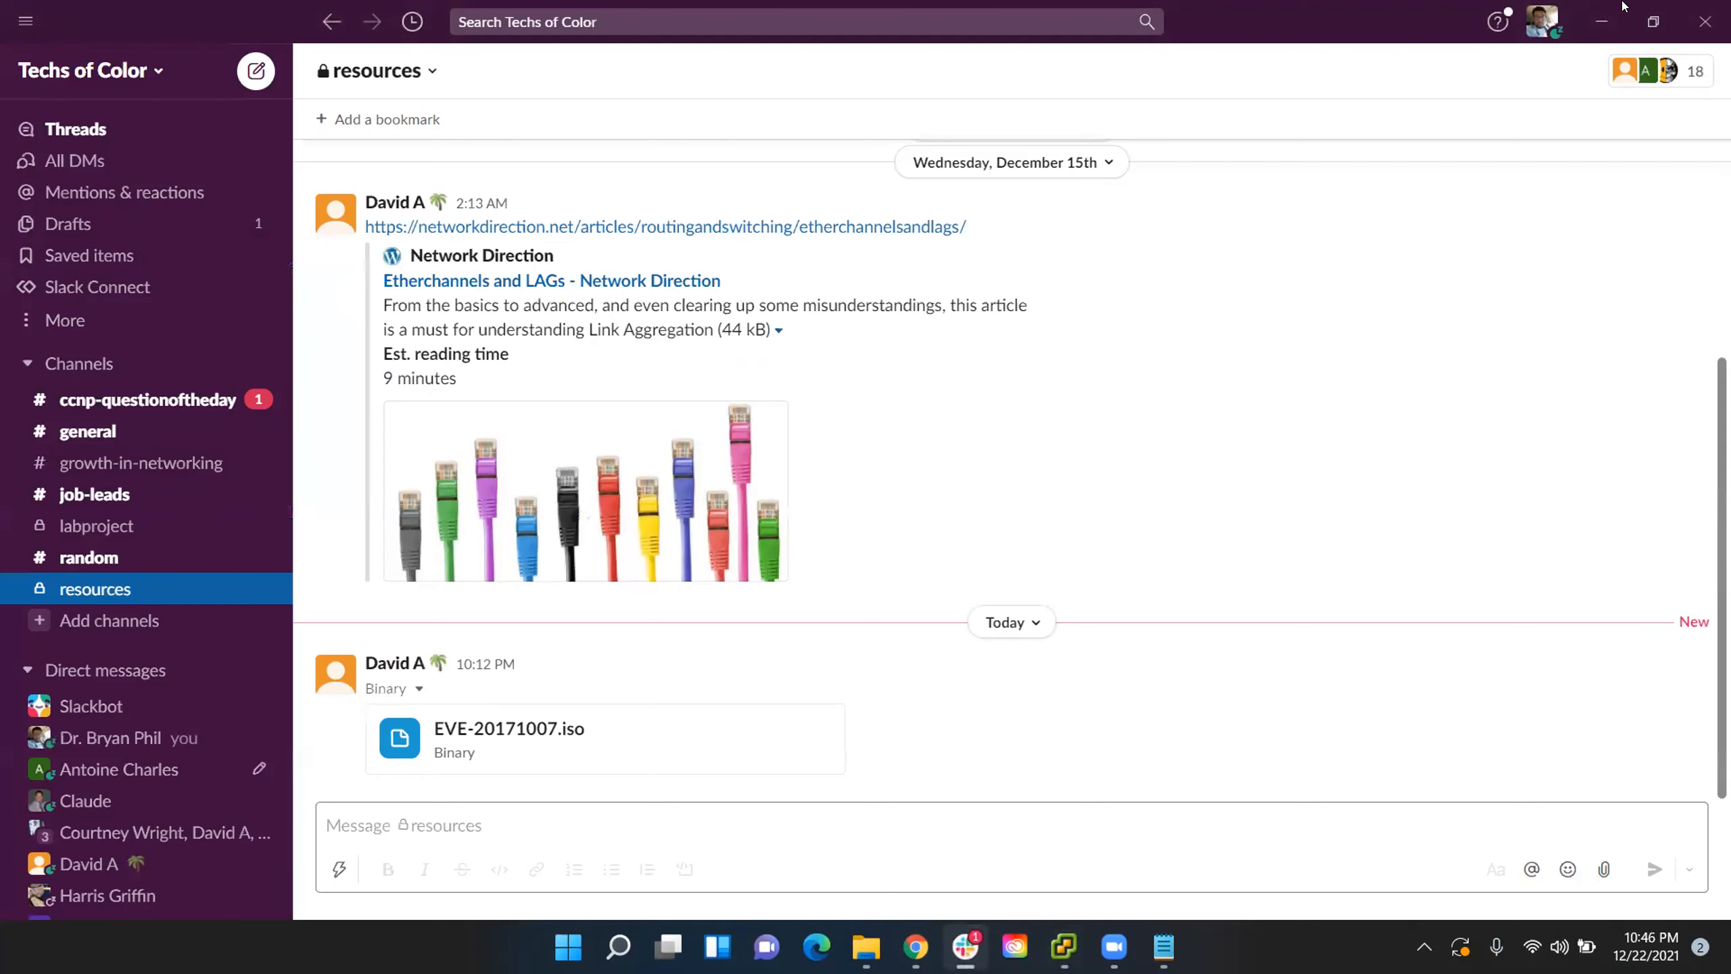
pyautogui.click(1607, 20)
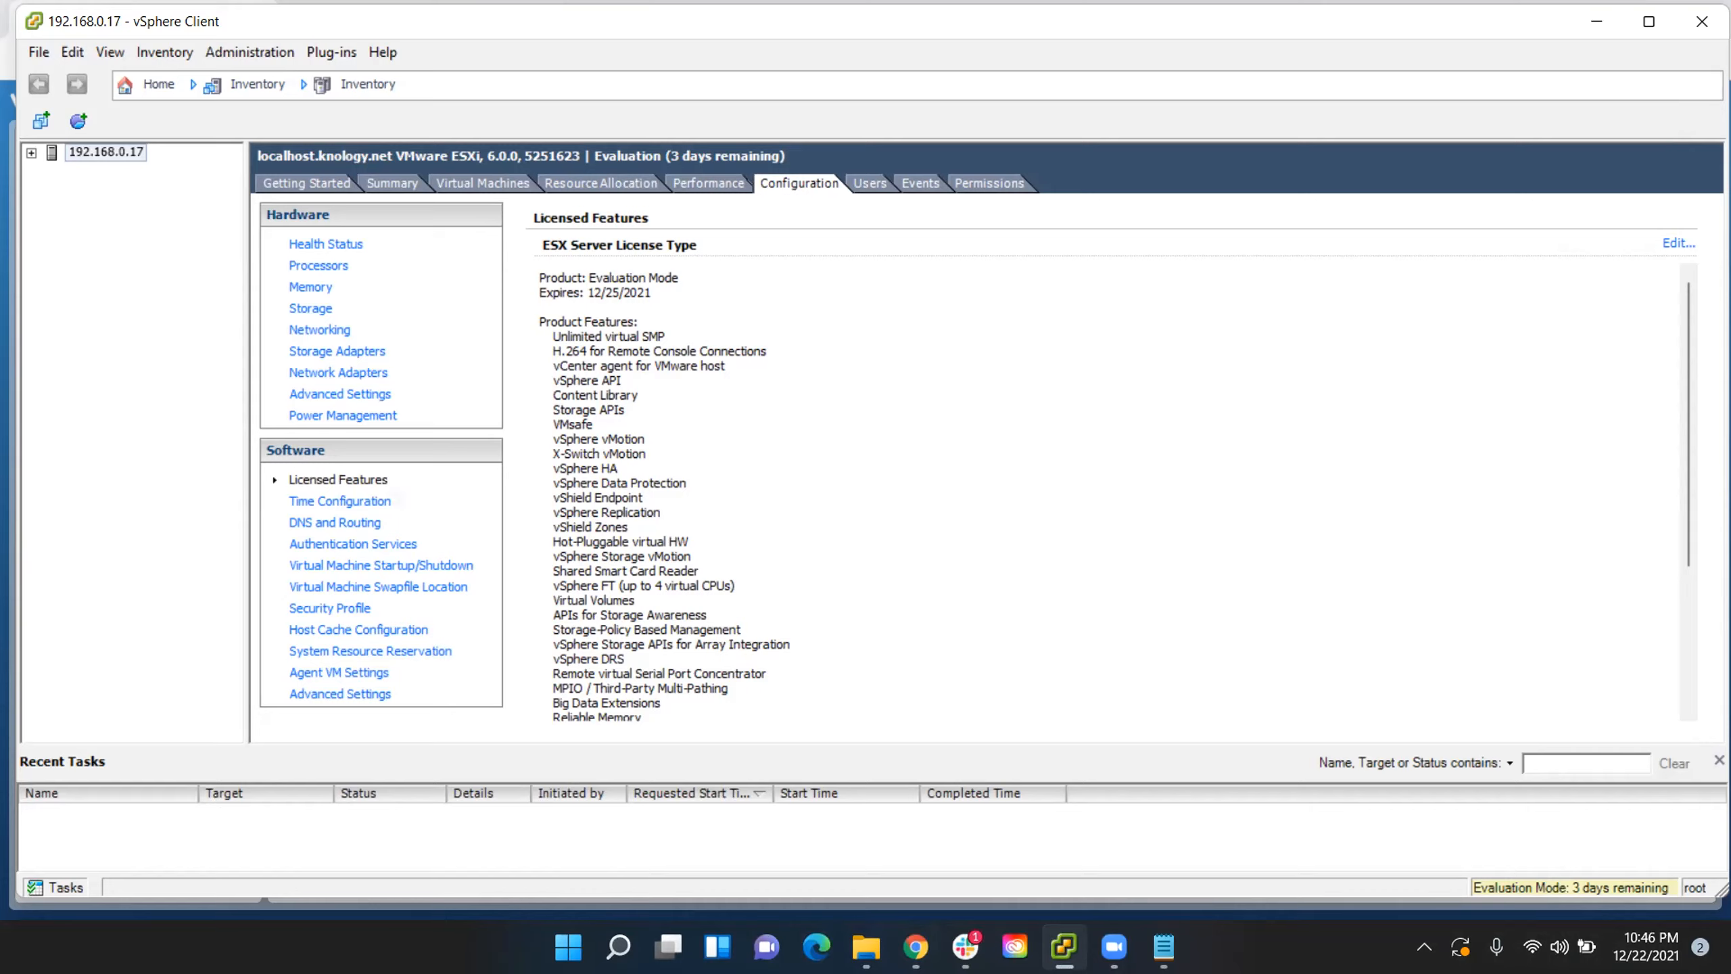
# - Switch to Chrome and open the inStock901.com Dell PowerEdge page in a new browser tab
pyautogui.click(916, 947)
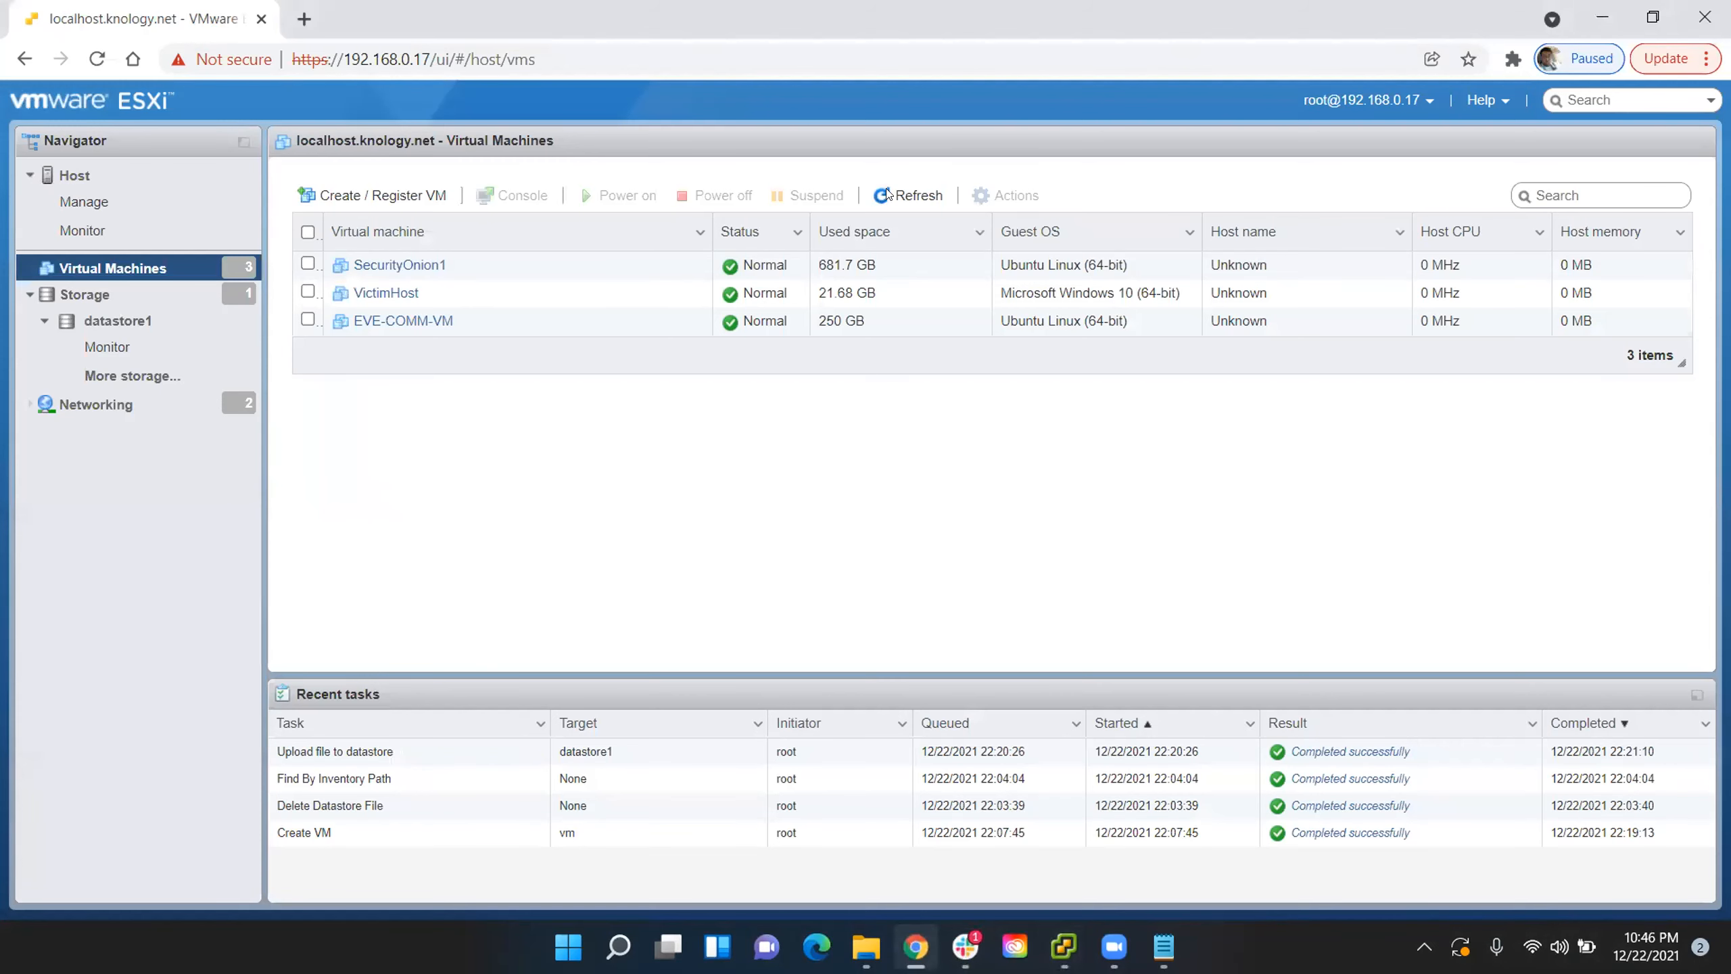
pyautogui.click(305, 21)
pyautogui.write('imn==')
pyautogui.press('BackSpace')
pyautogui.press('BackSpace')
pyautogui.press('BackSpace')
pyautogui.press('BackSpace')
pyautogui.write('nst')
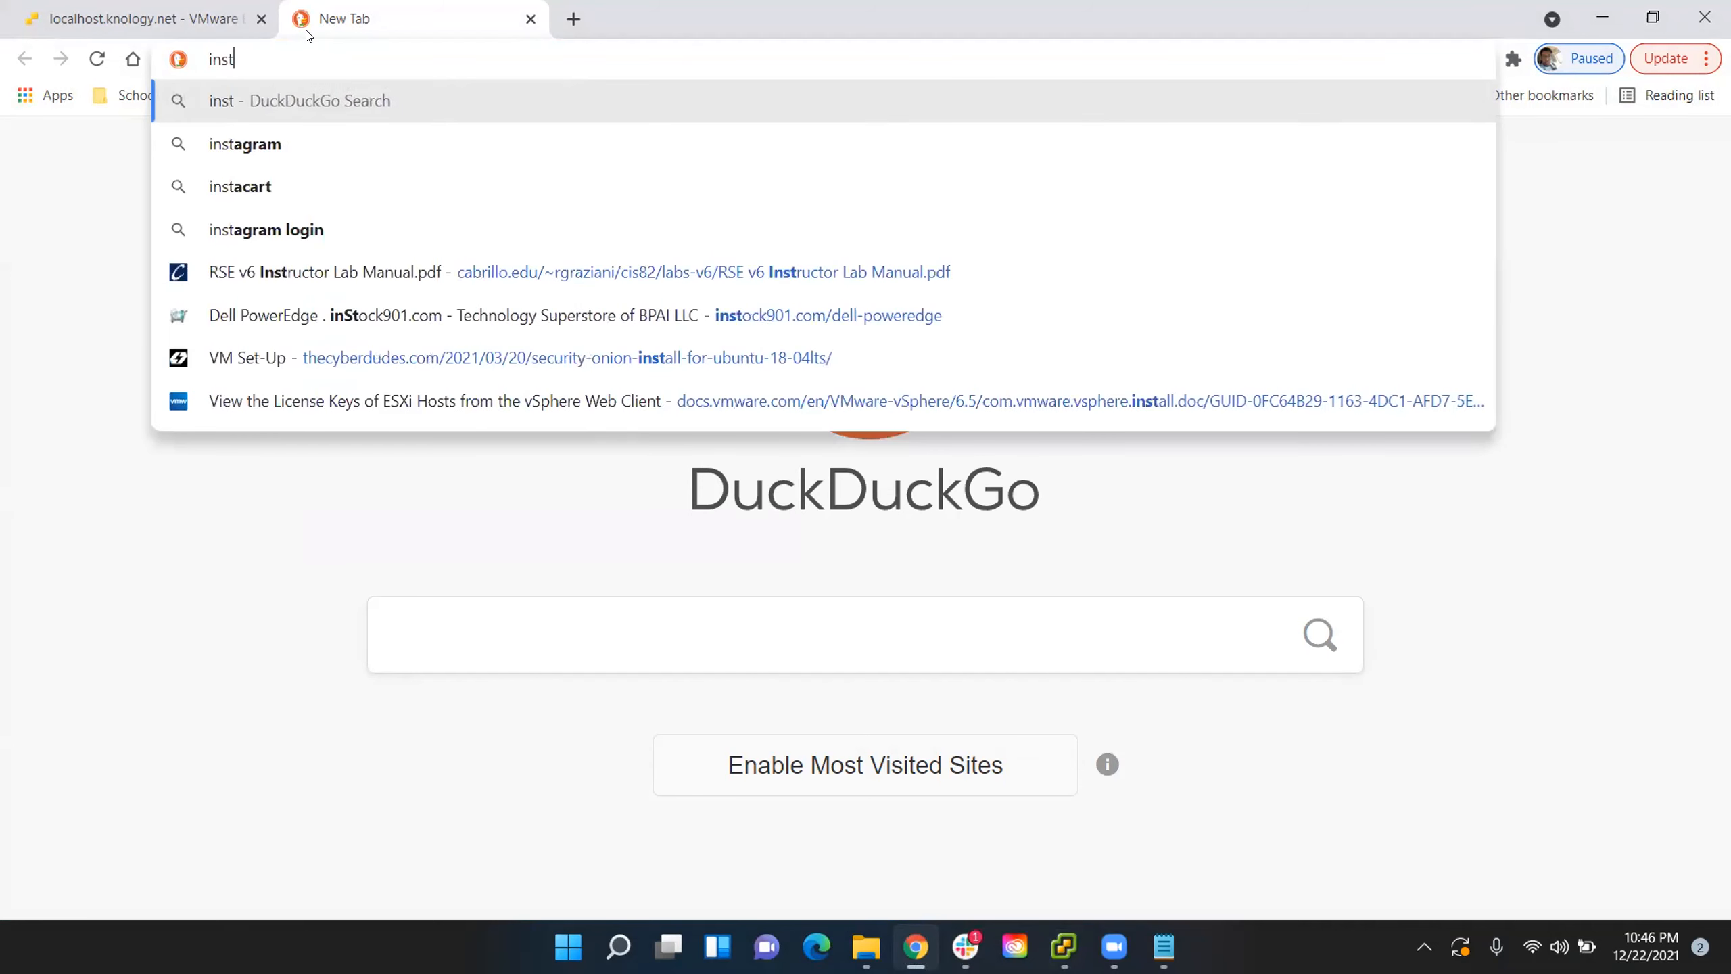
pyautogui.write('ock')
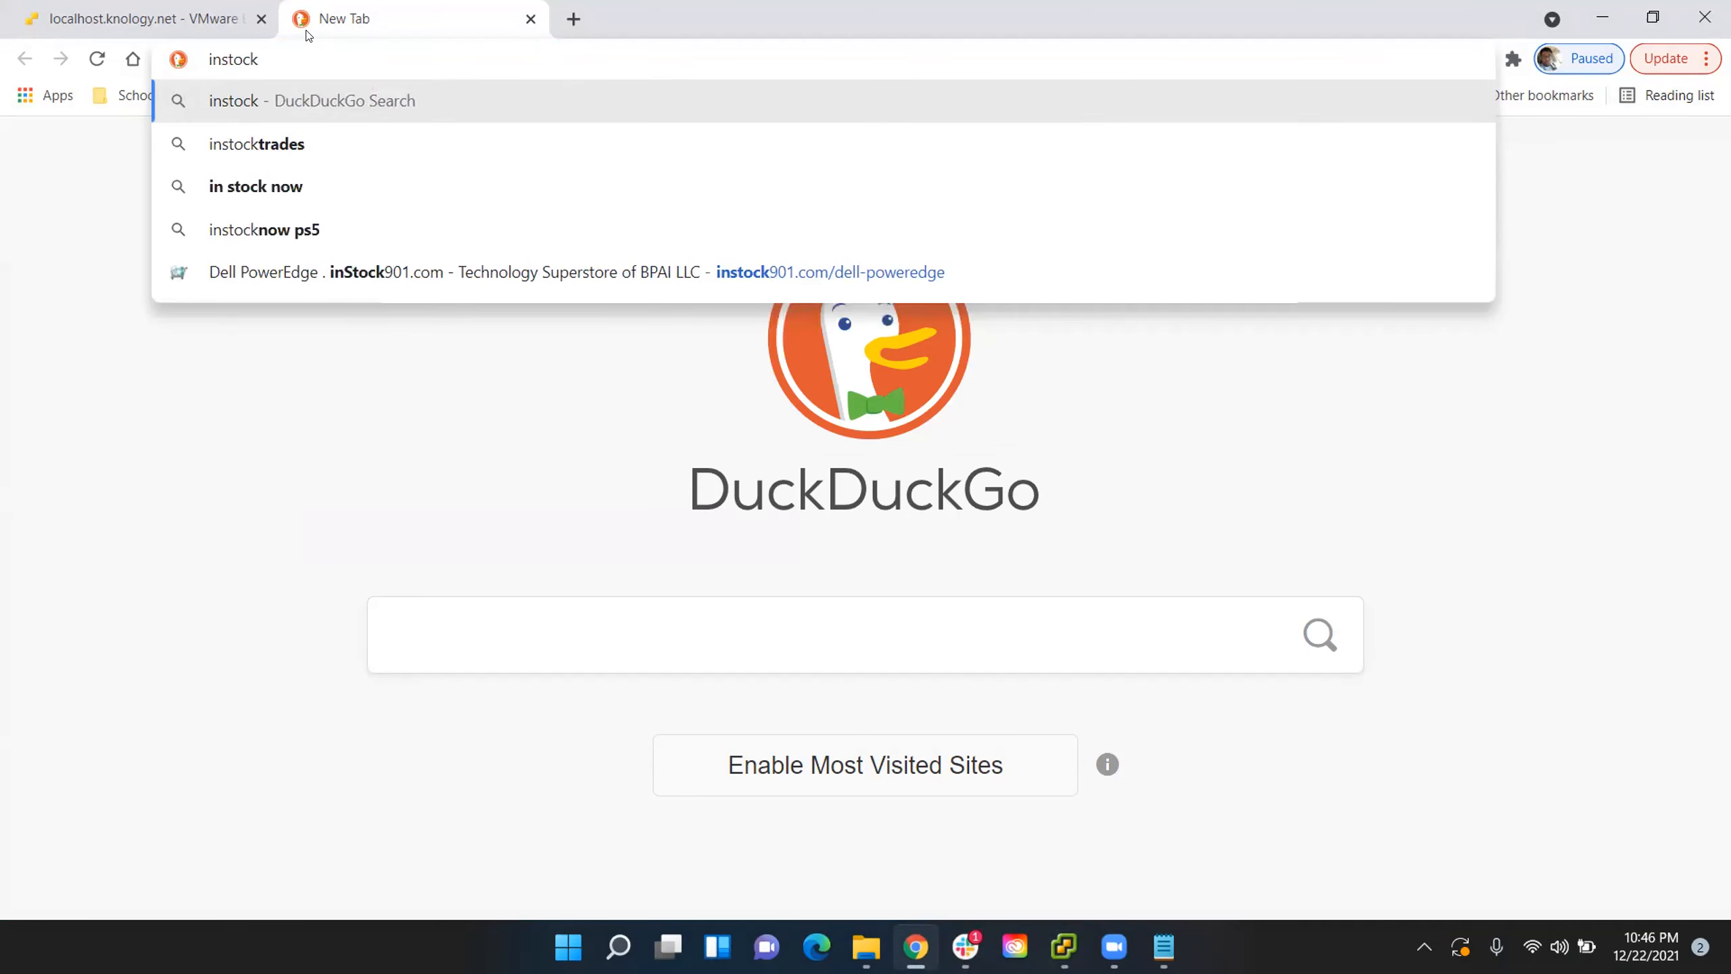
pyautogui.click(345, 254)
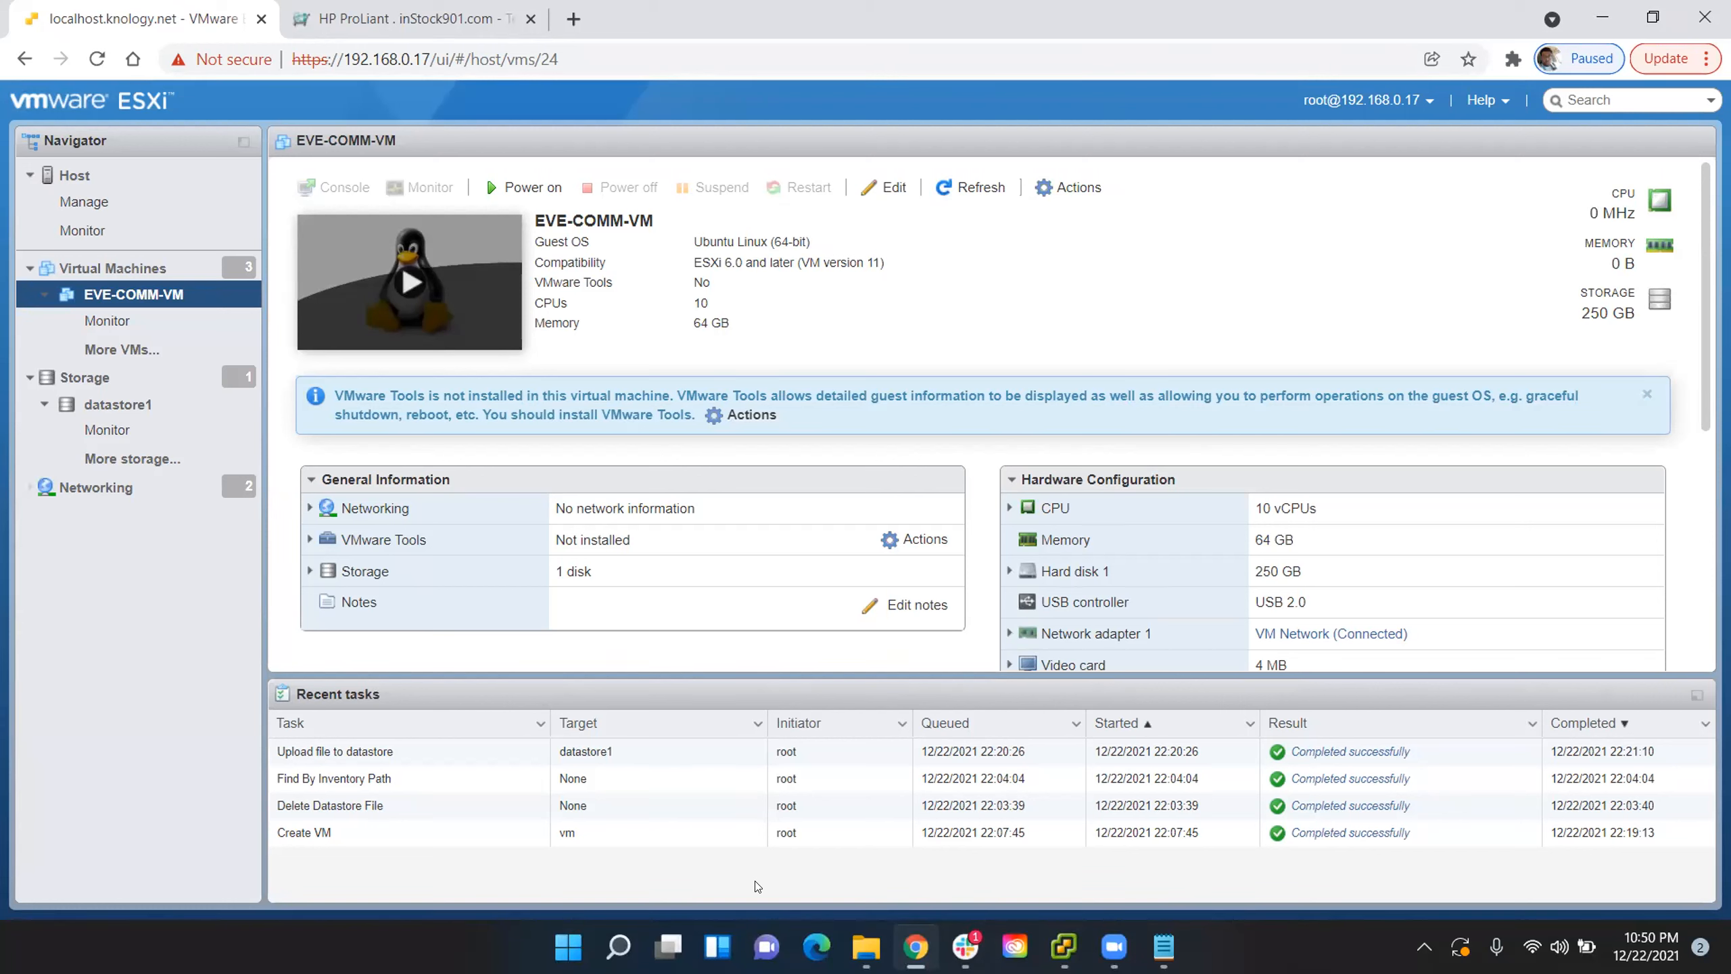
# - Review the hardware configuration of EVE-COMM-VM, including its CPU cores, sockets and cores per socket
pyautogui.scroll(-1, 1172, 429)
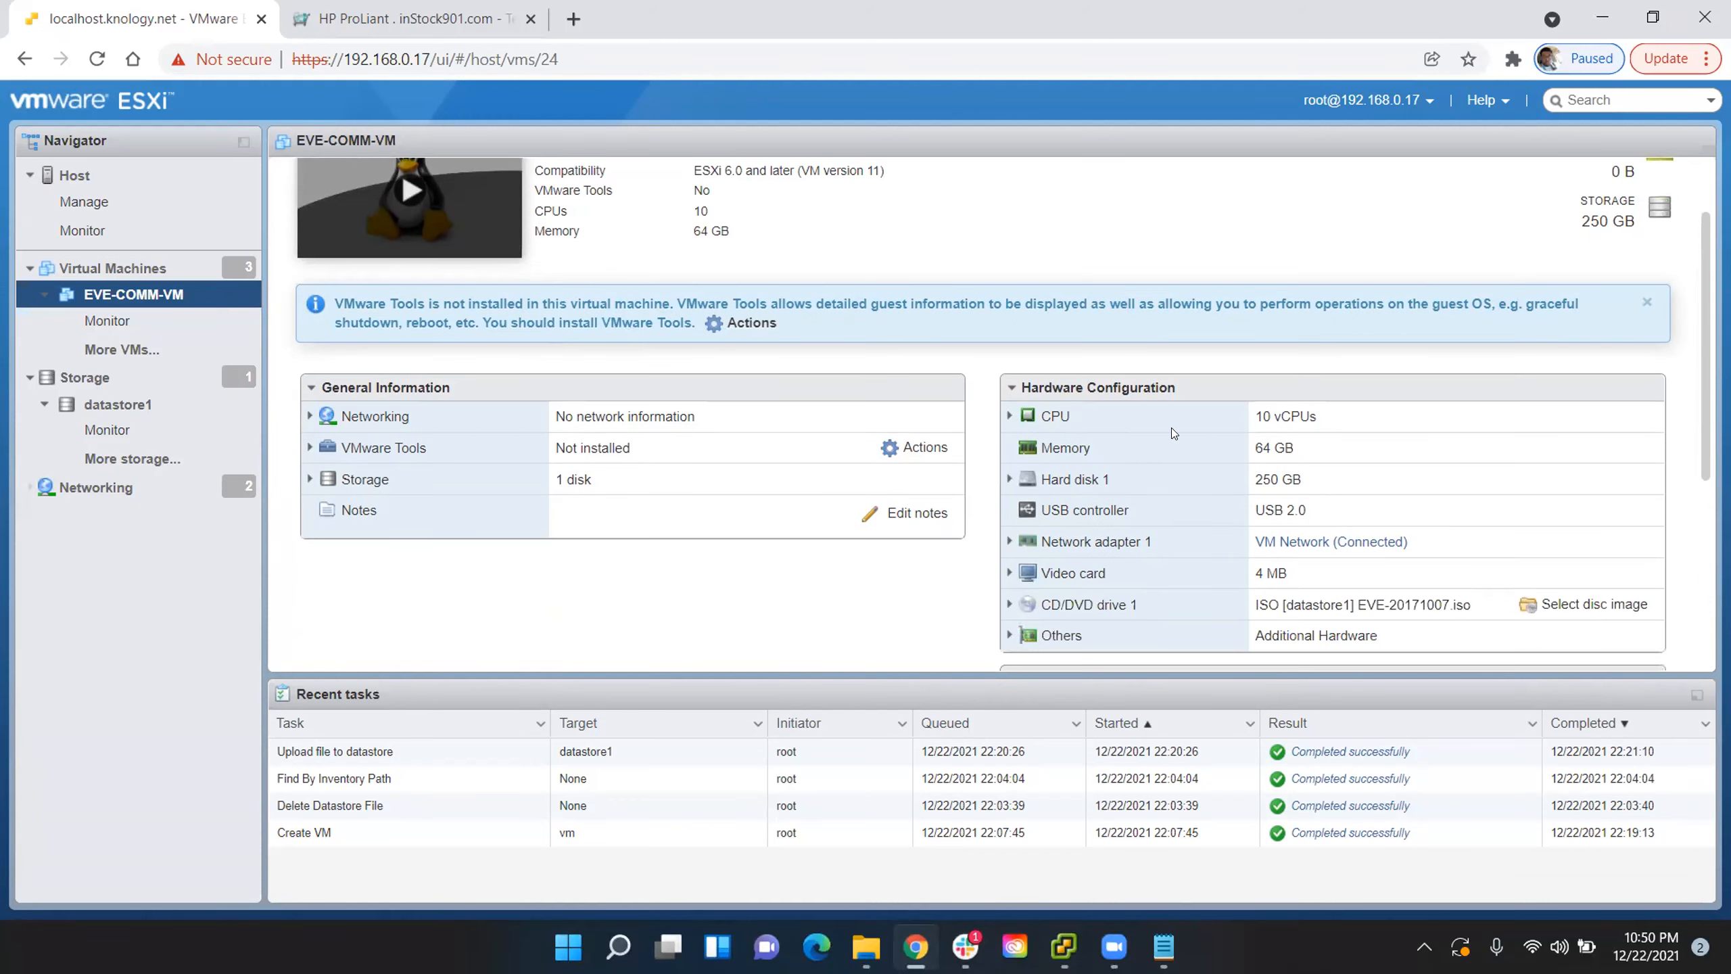
pyautogui.click(1012, 416)
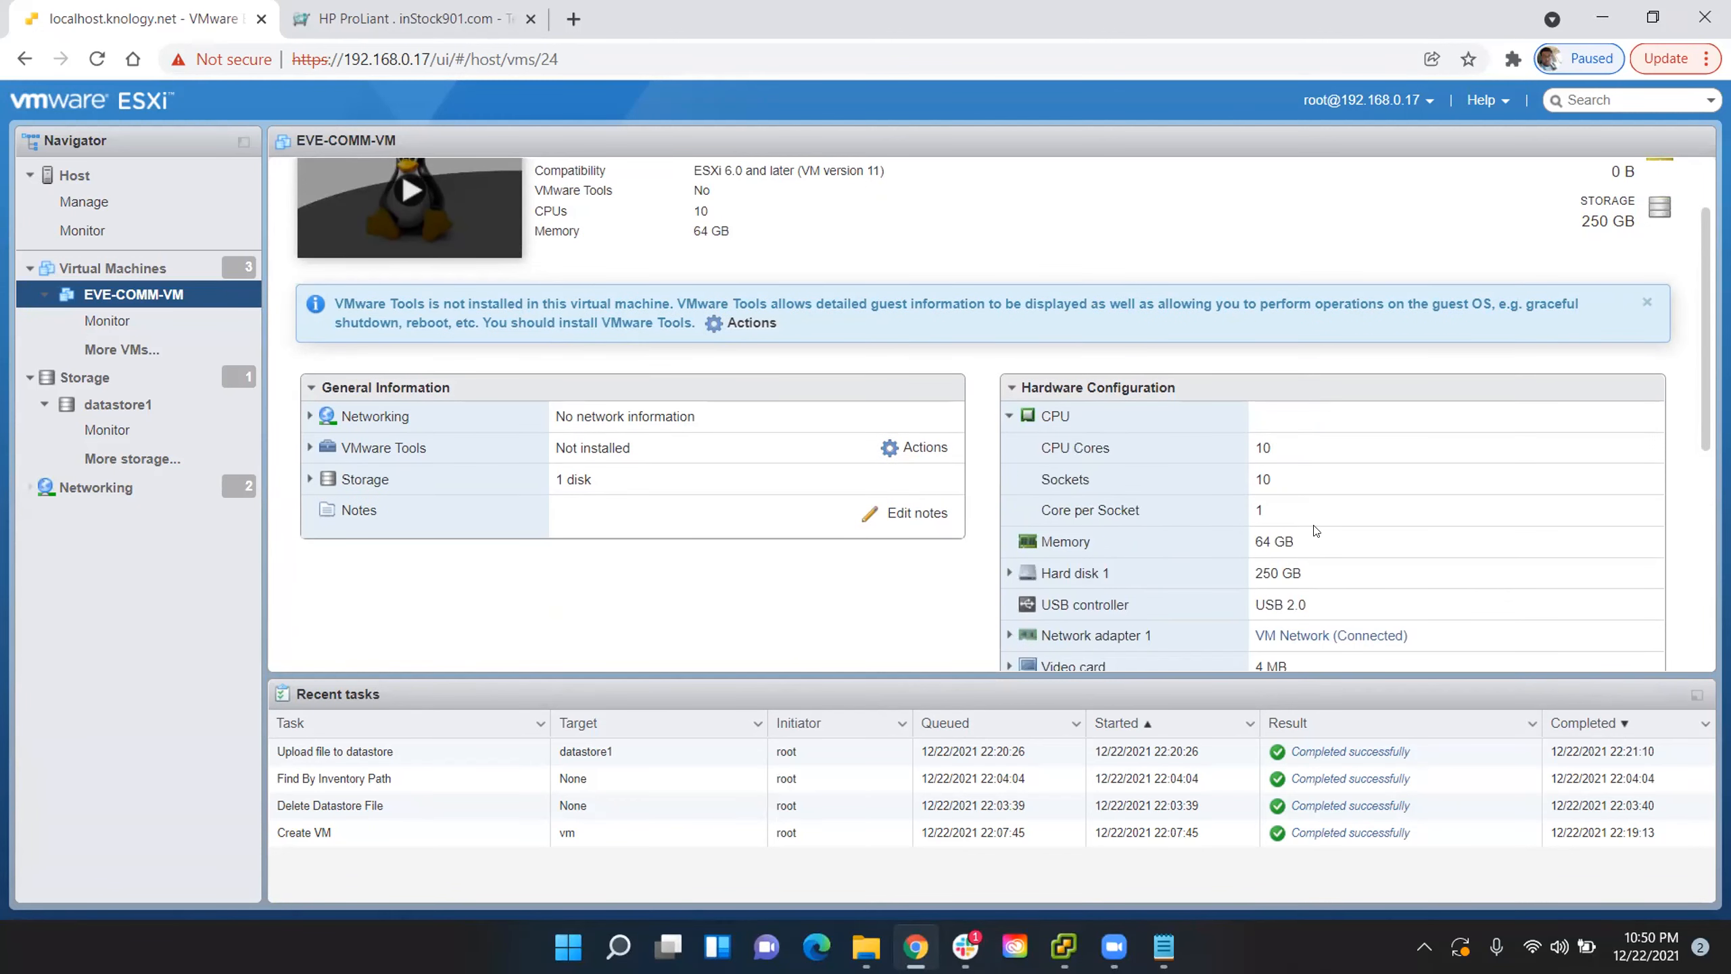
pyautogui.scroll(-3, 1334, 543)
pyautogui.scroll(4, 738, 224)
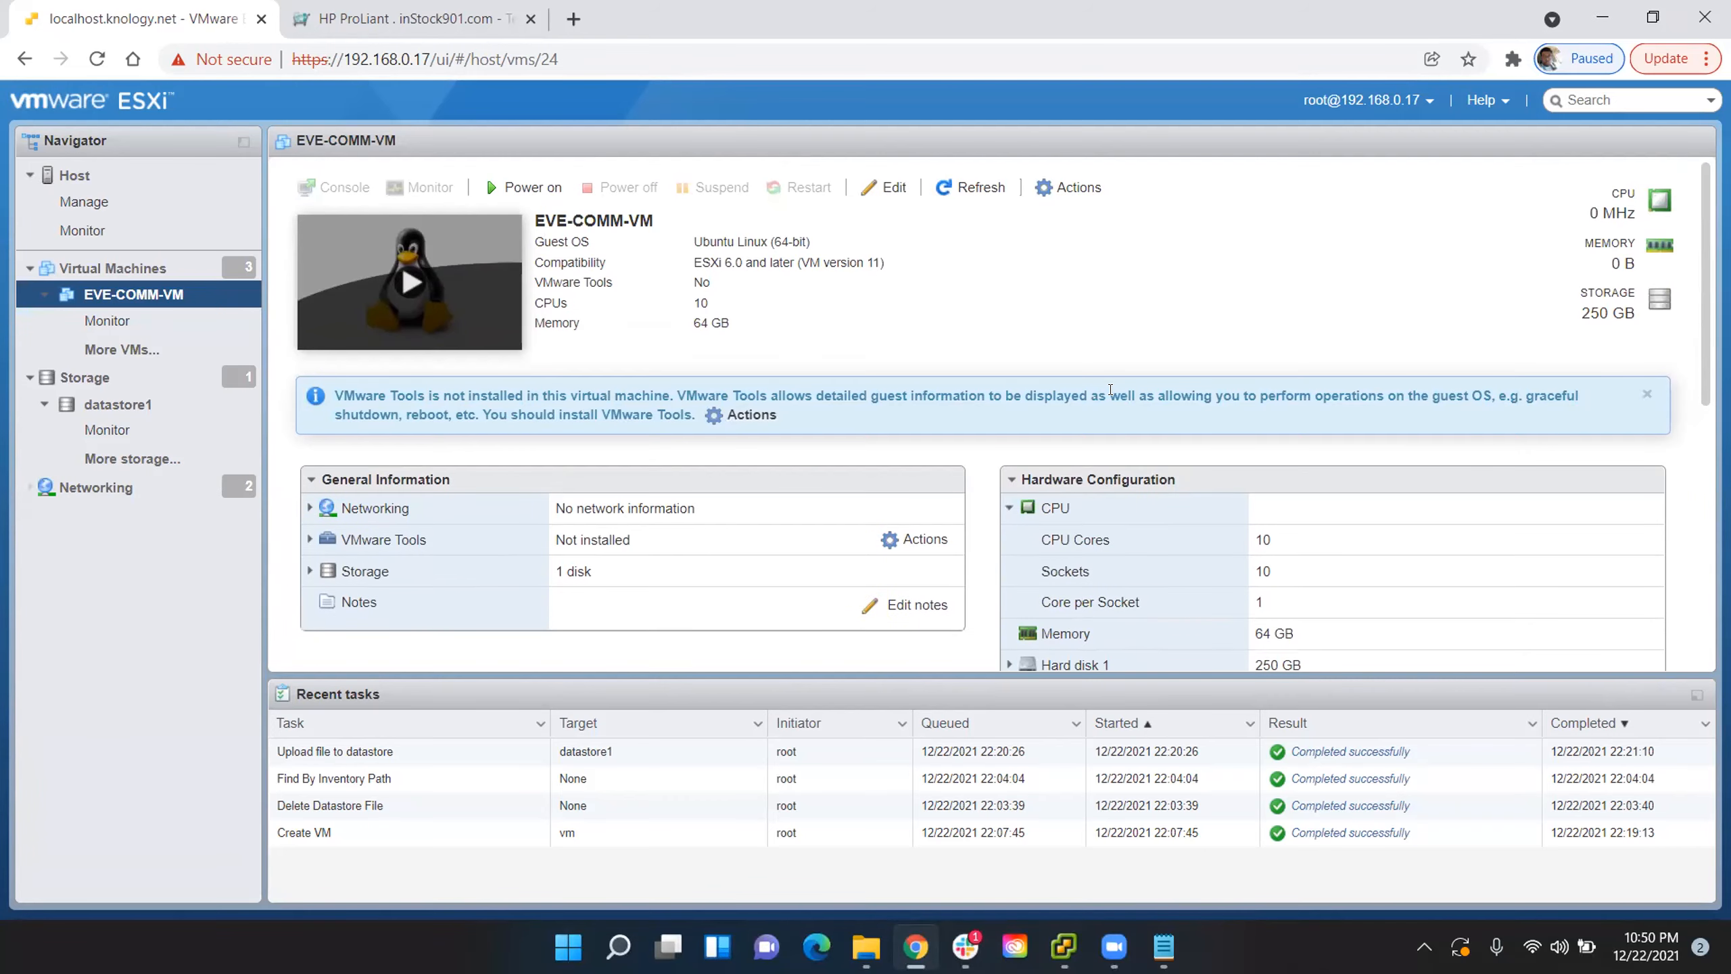
# - Check the virtual hardware settings of EVE-COMM-VM, especially the CPU's hardware virtualization option, and leave them without saving
pyautogui.click(879, 185)
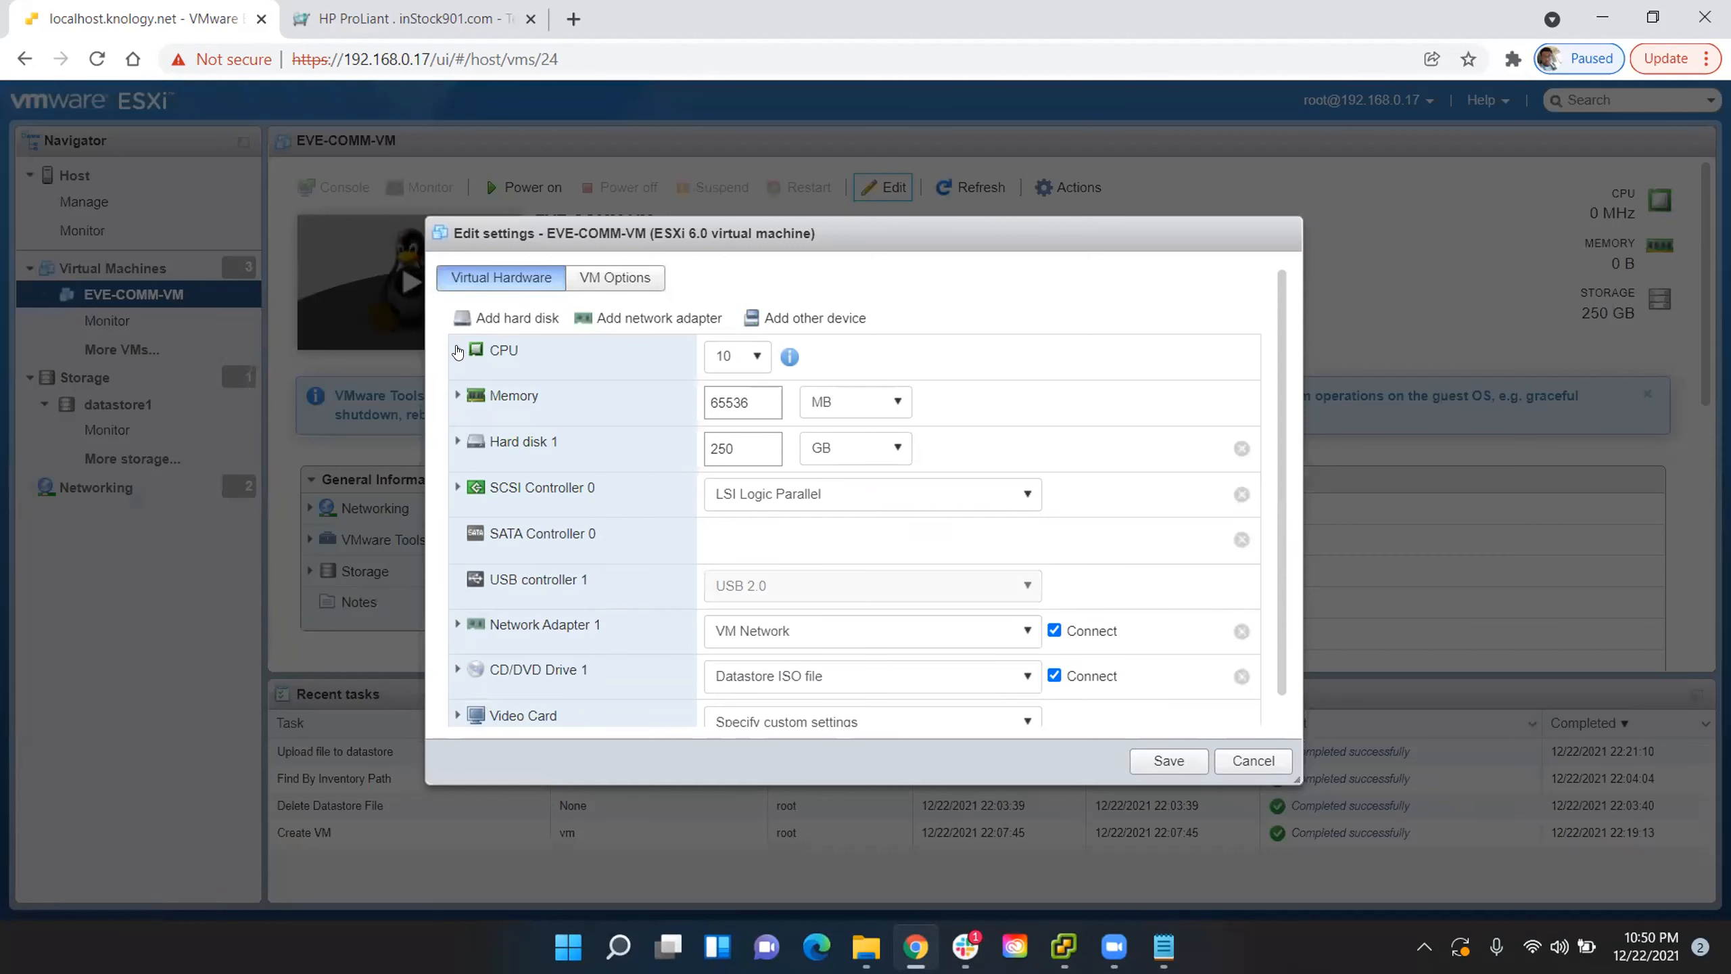
pyautogui.click(457, 349)
pyautogui.scroll(-2, 818, 539)
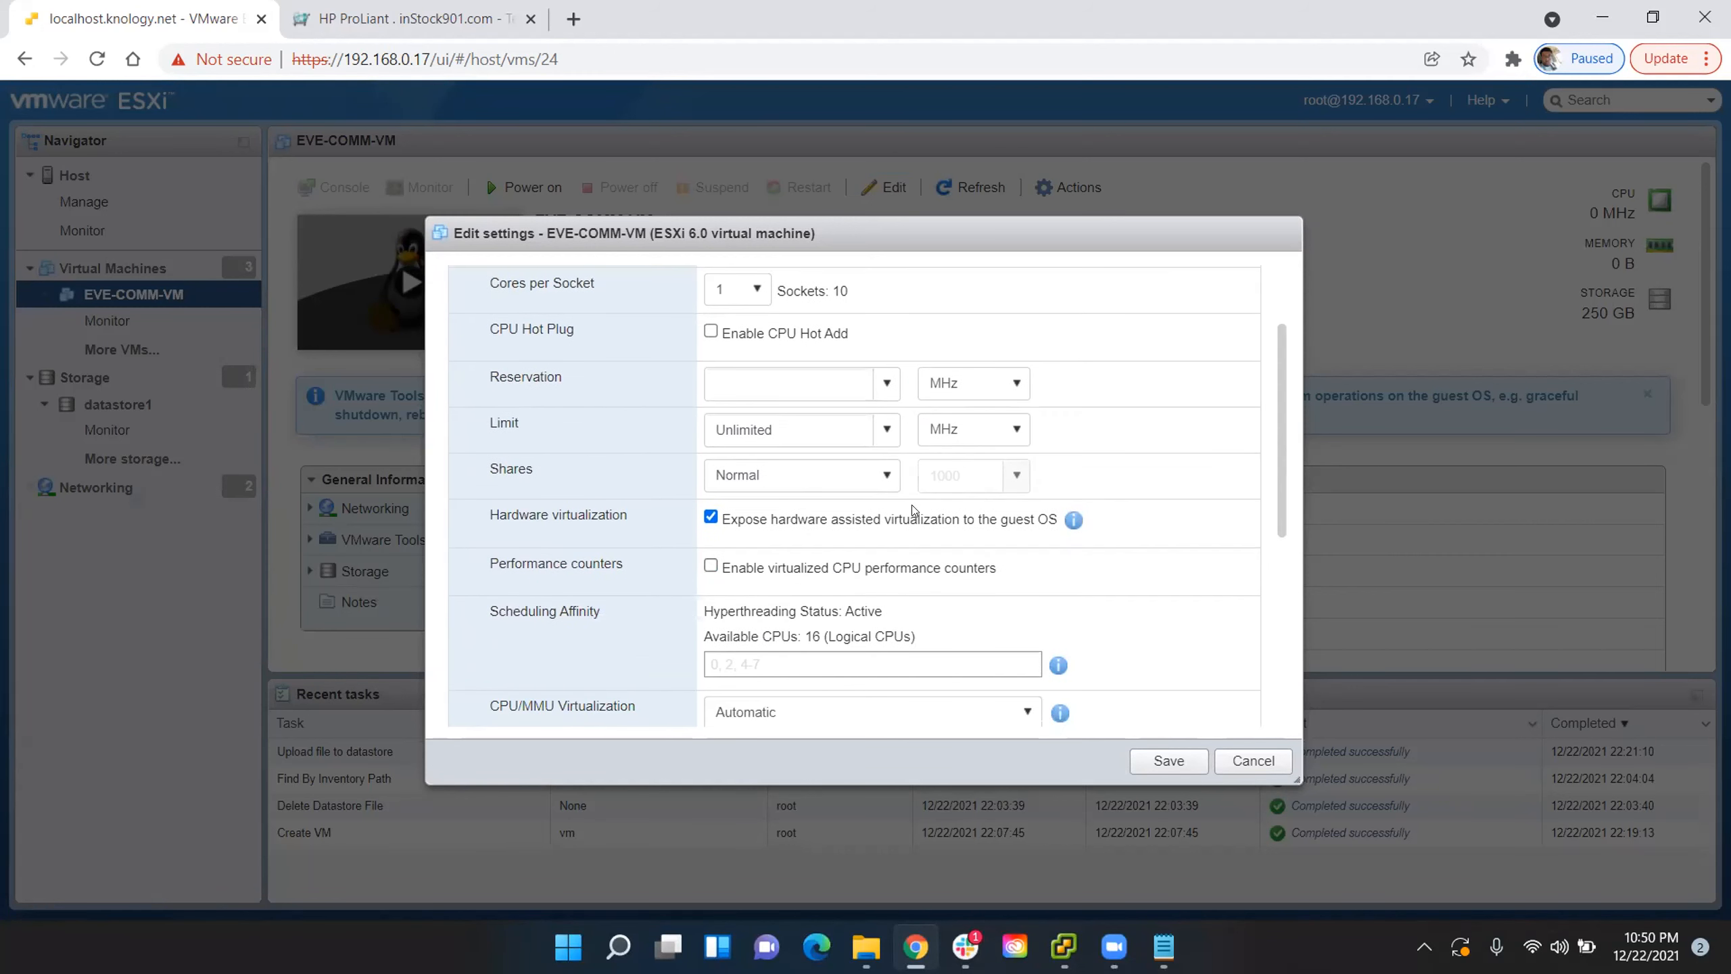
pyautogui.moveTo(1057, 519); pyautogui.dragTo(757, 530)
pyautogui.scroll(2, 1084, 470)
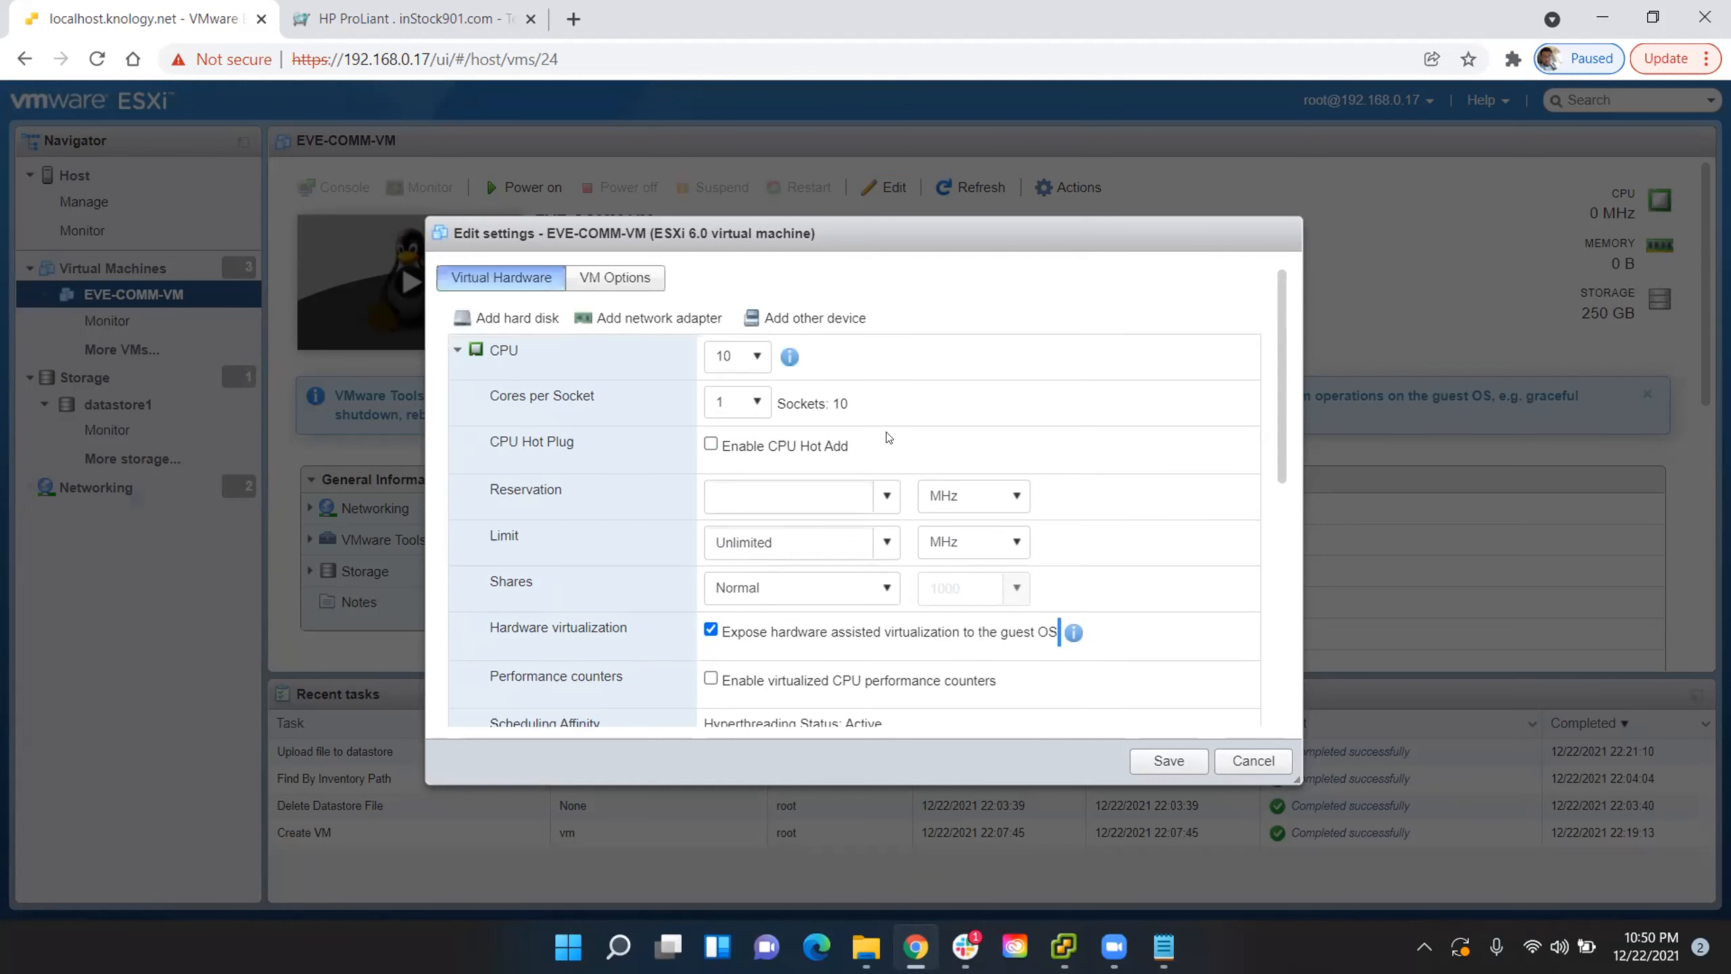
pyautogui.click(455, 349)
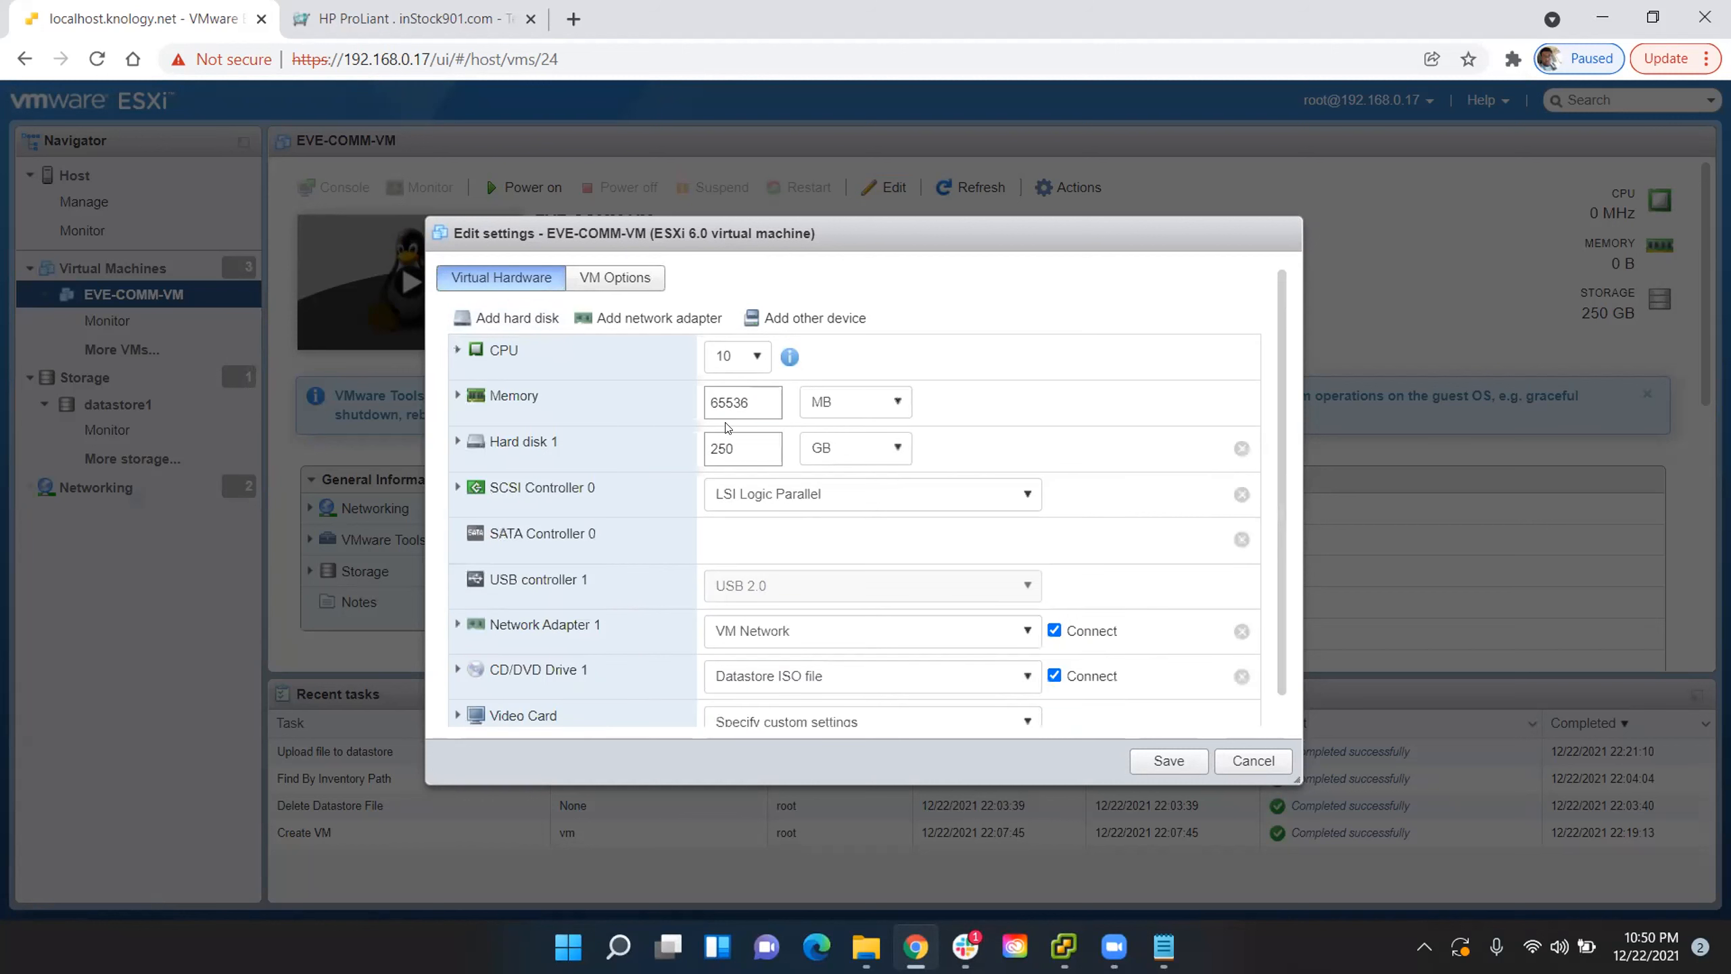
pyautogui.scroll(-1, 954, 491)
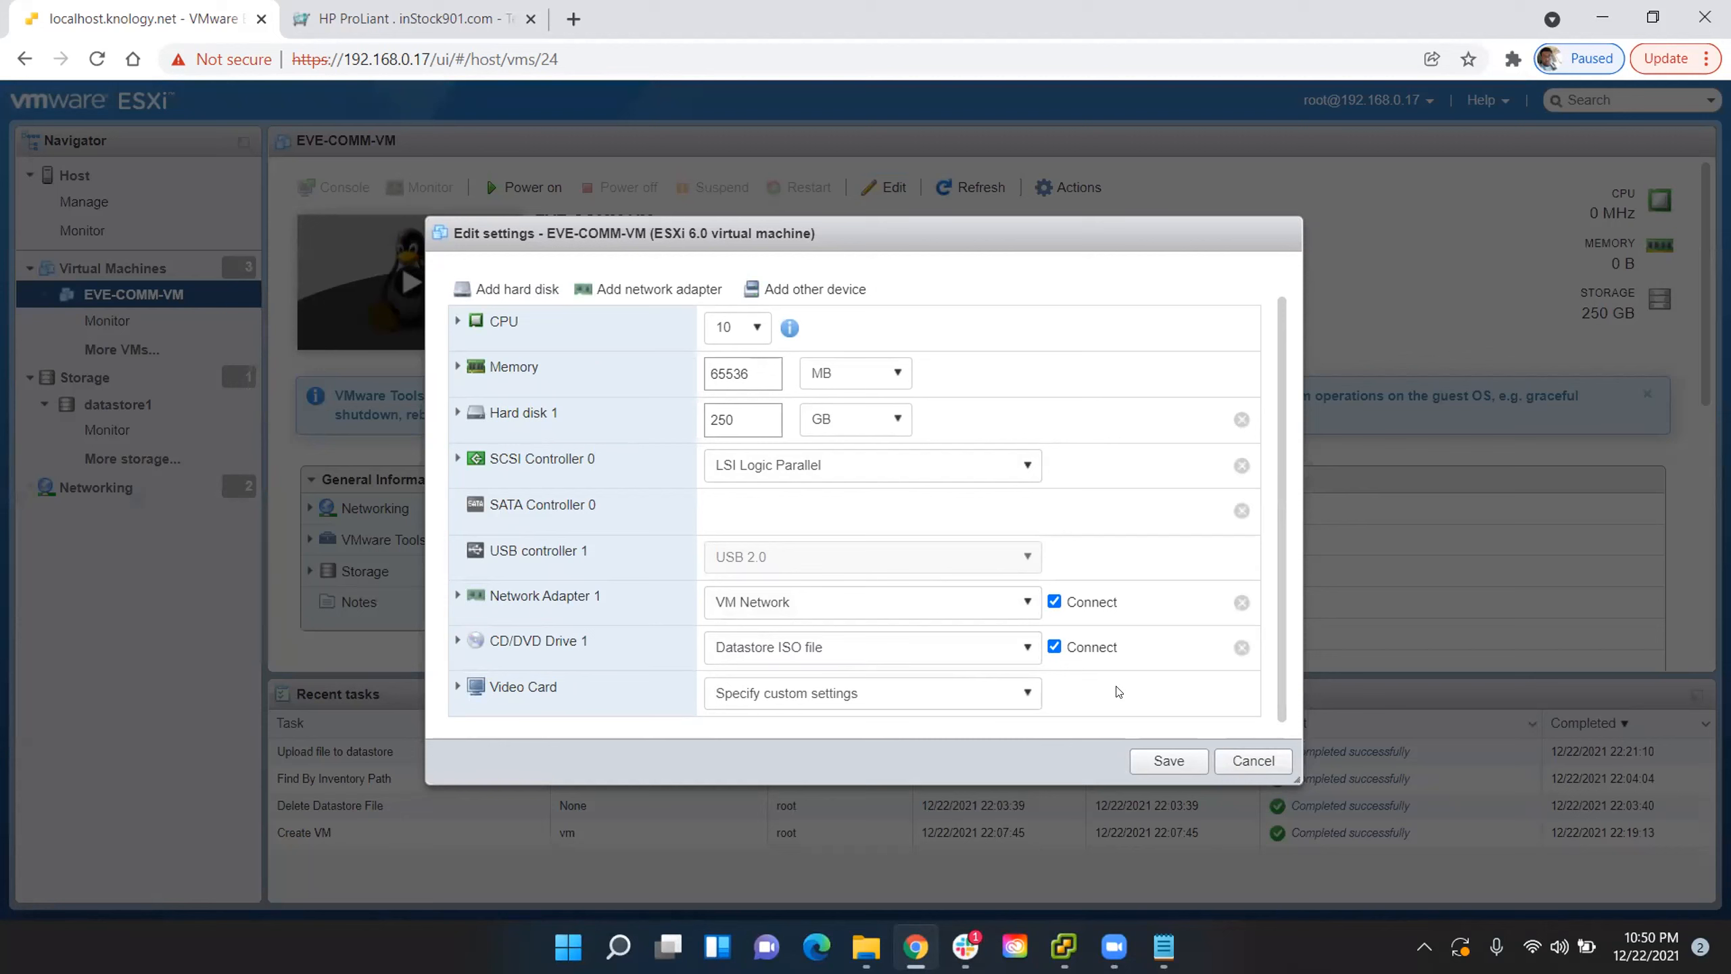
pyautogui.click(1246, 761)
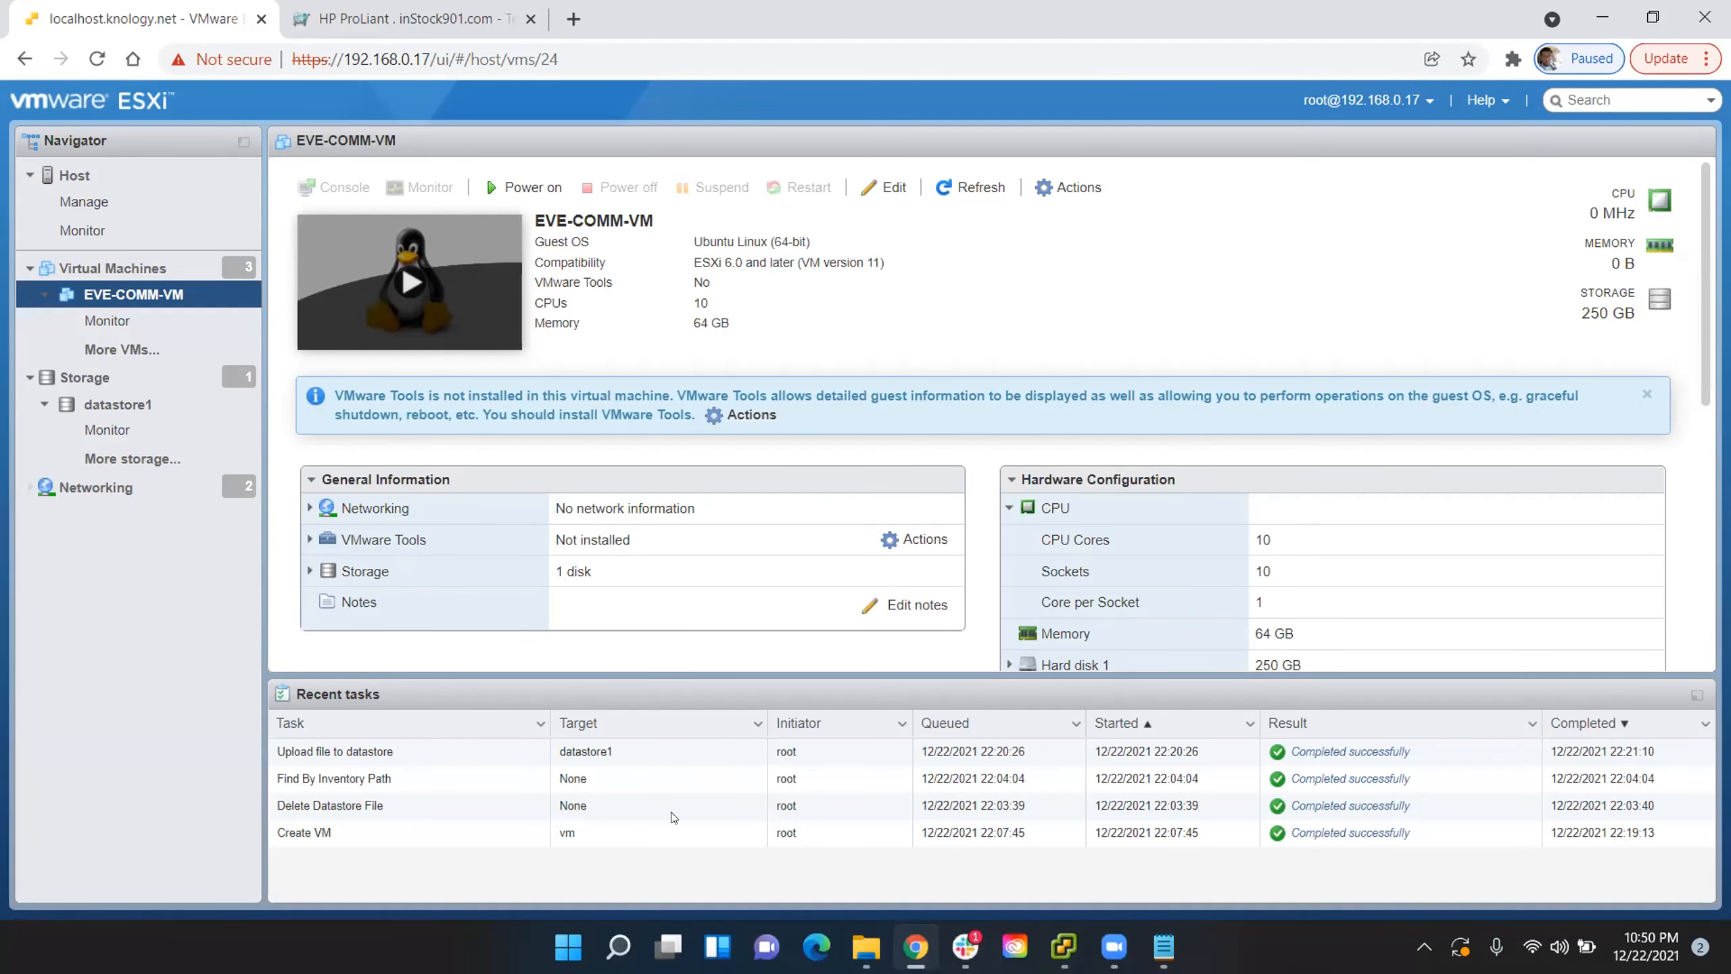
# - Power on EVE-COMM-VM and start Install Eve VM with English as the boot language
pyautogui.click(419, 278)
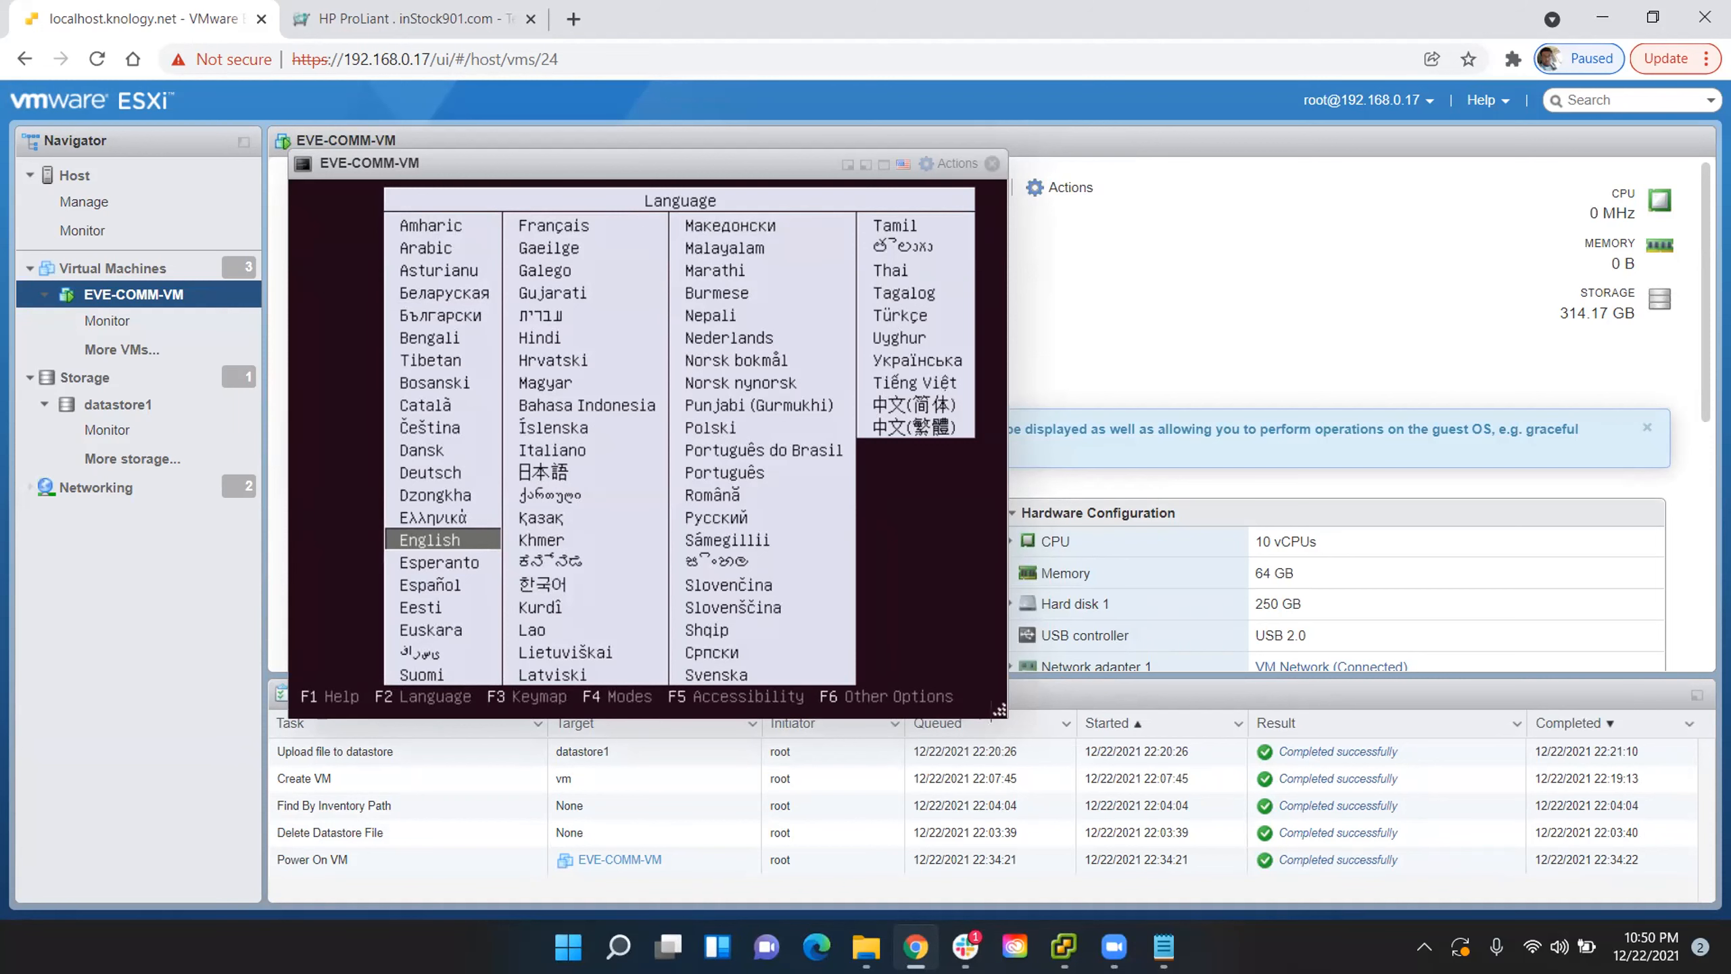
pyautogui.press('Return')
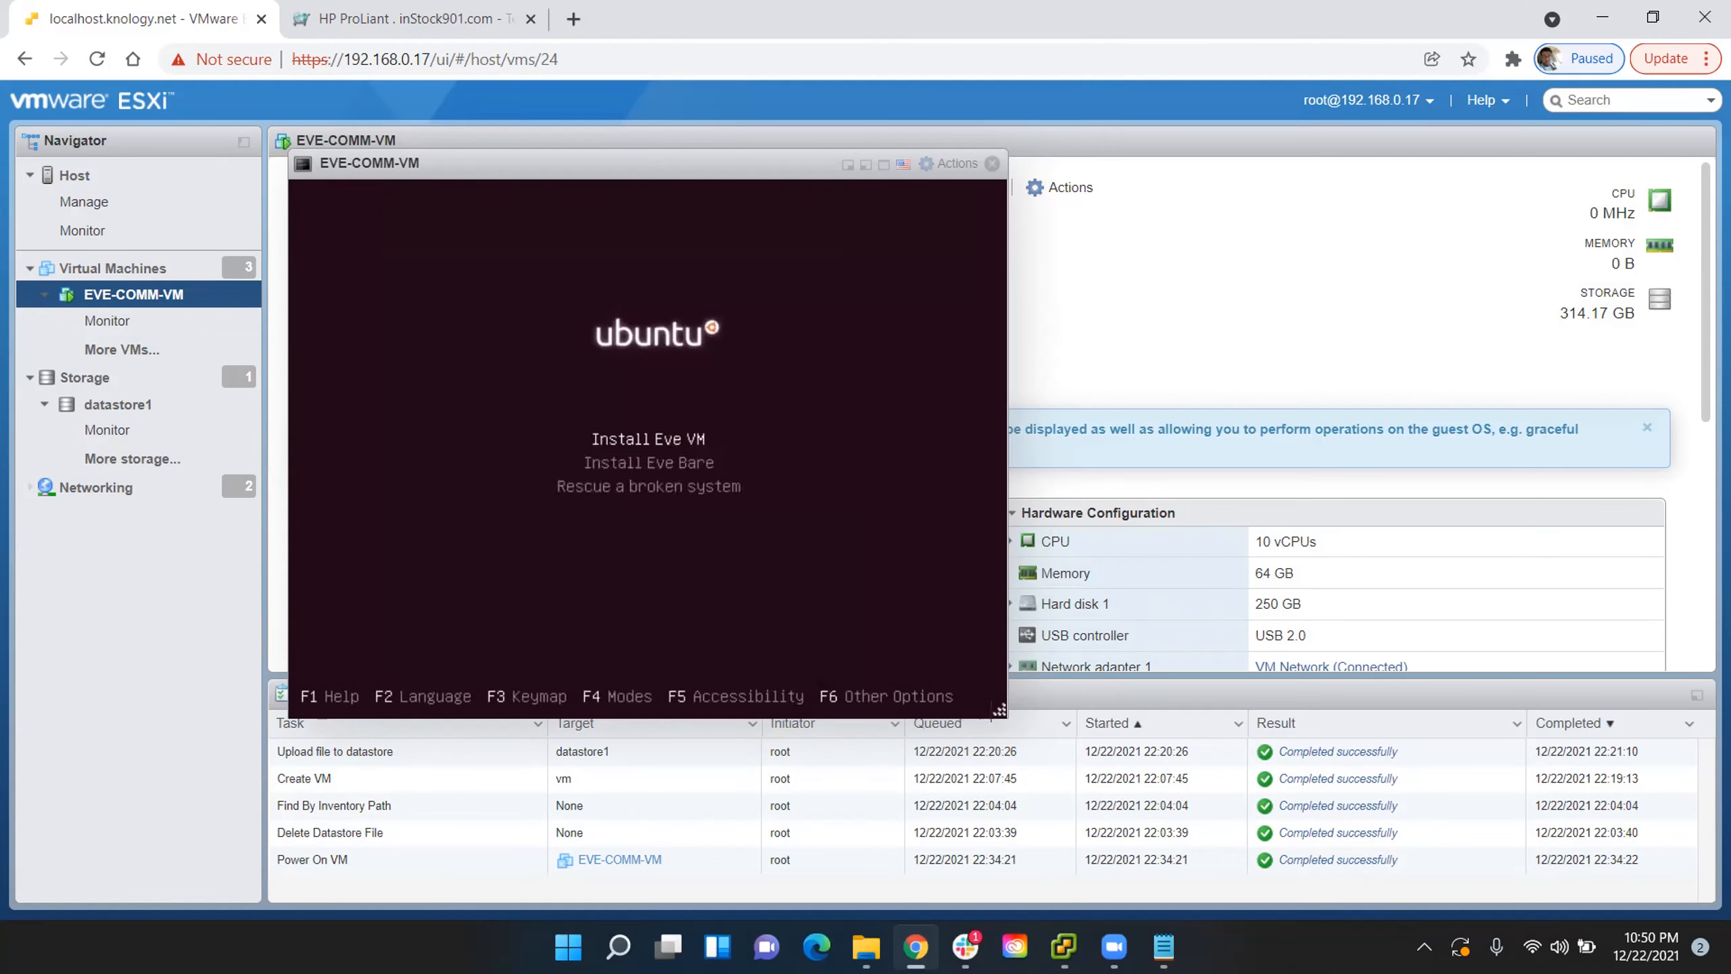
pyautogui.press('Return')
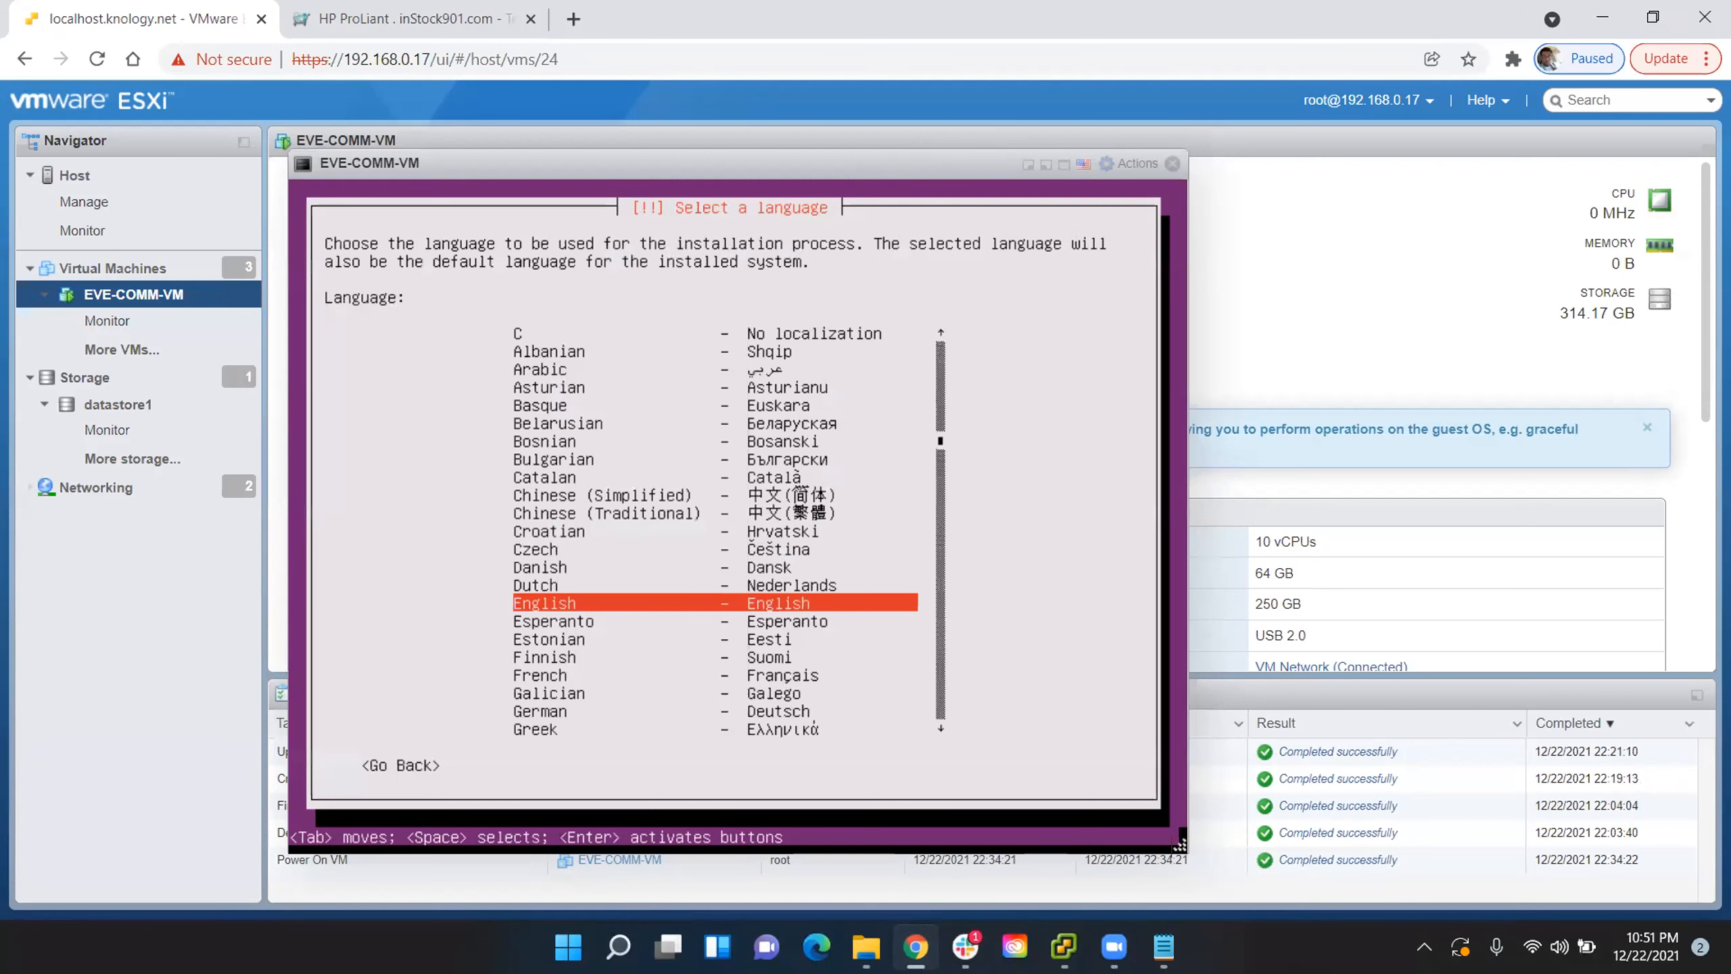
# - Set the installation language to English and the location to United States
pyautogui.press('Return')
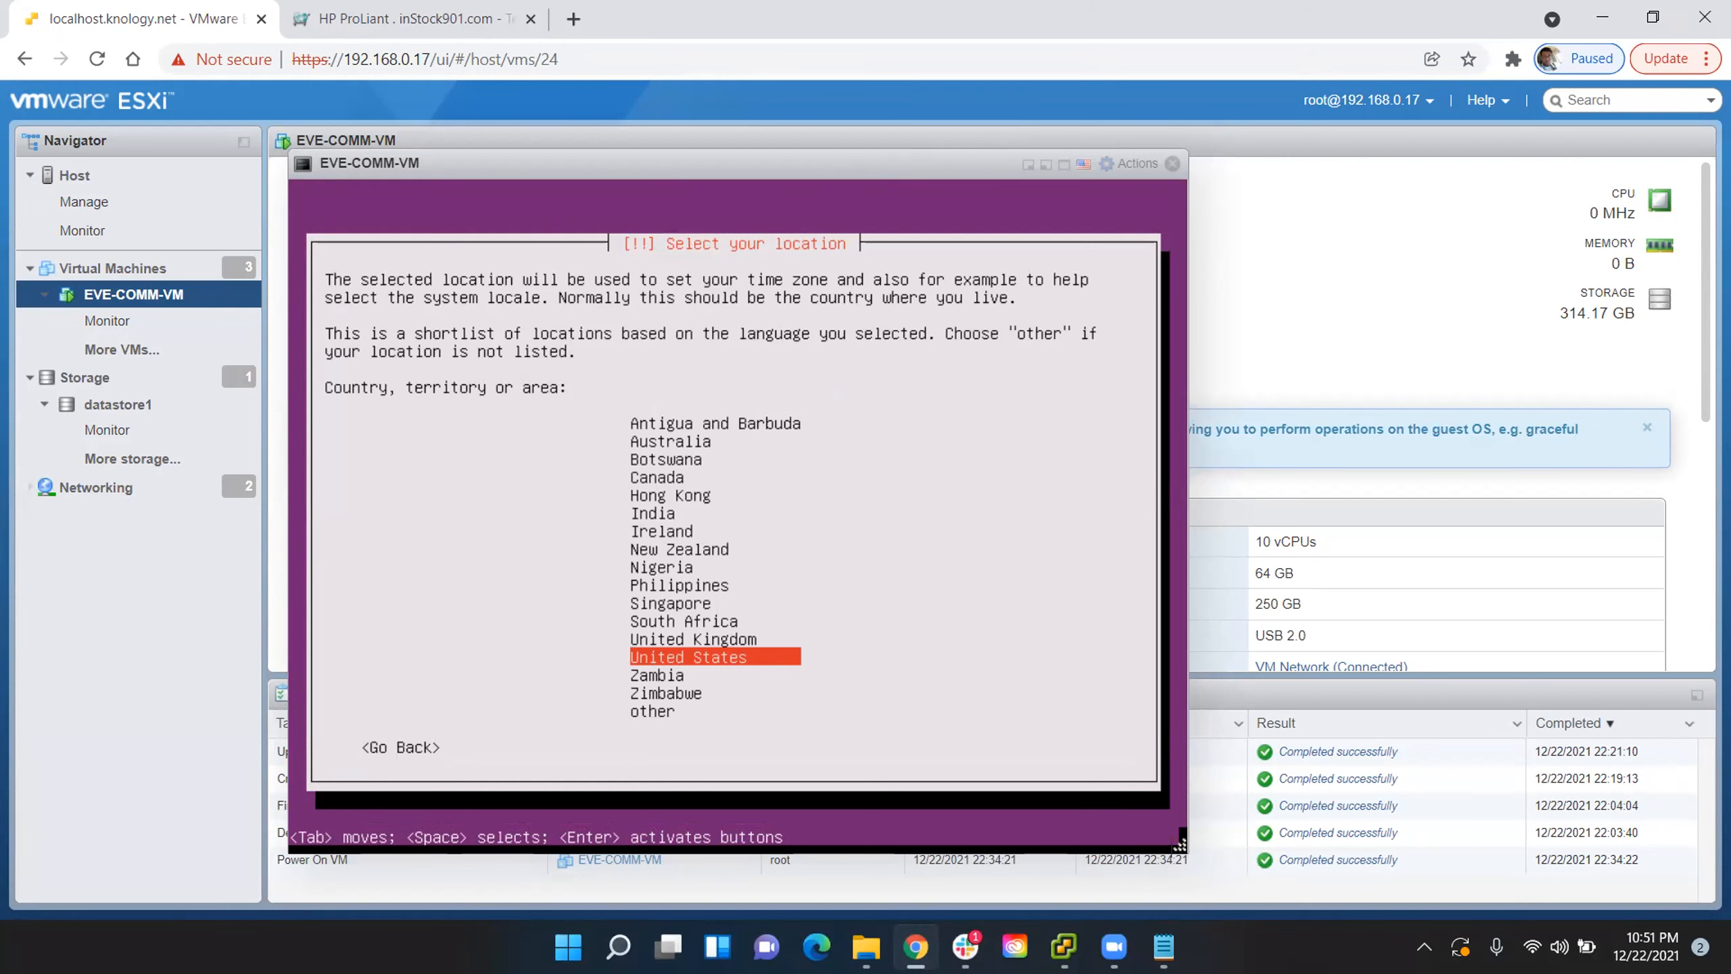
pyautogui.press('Return')
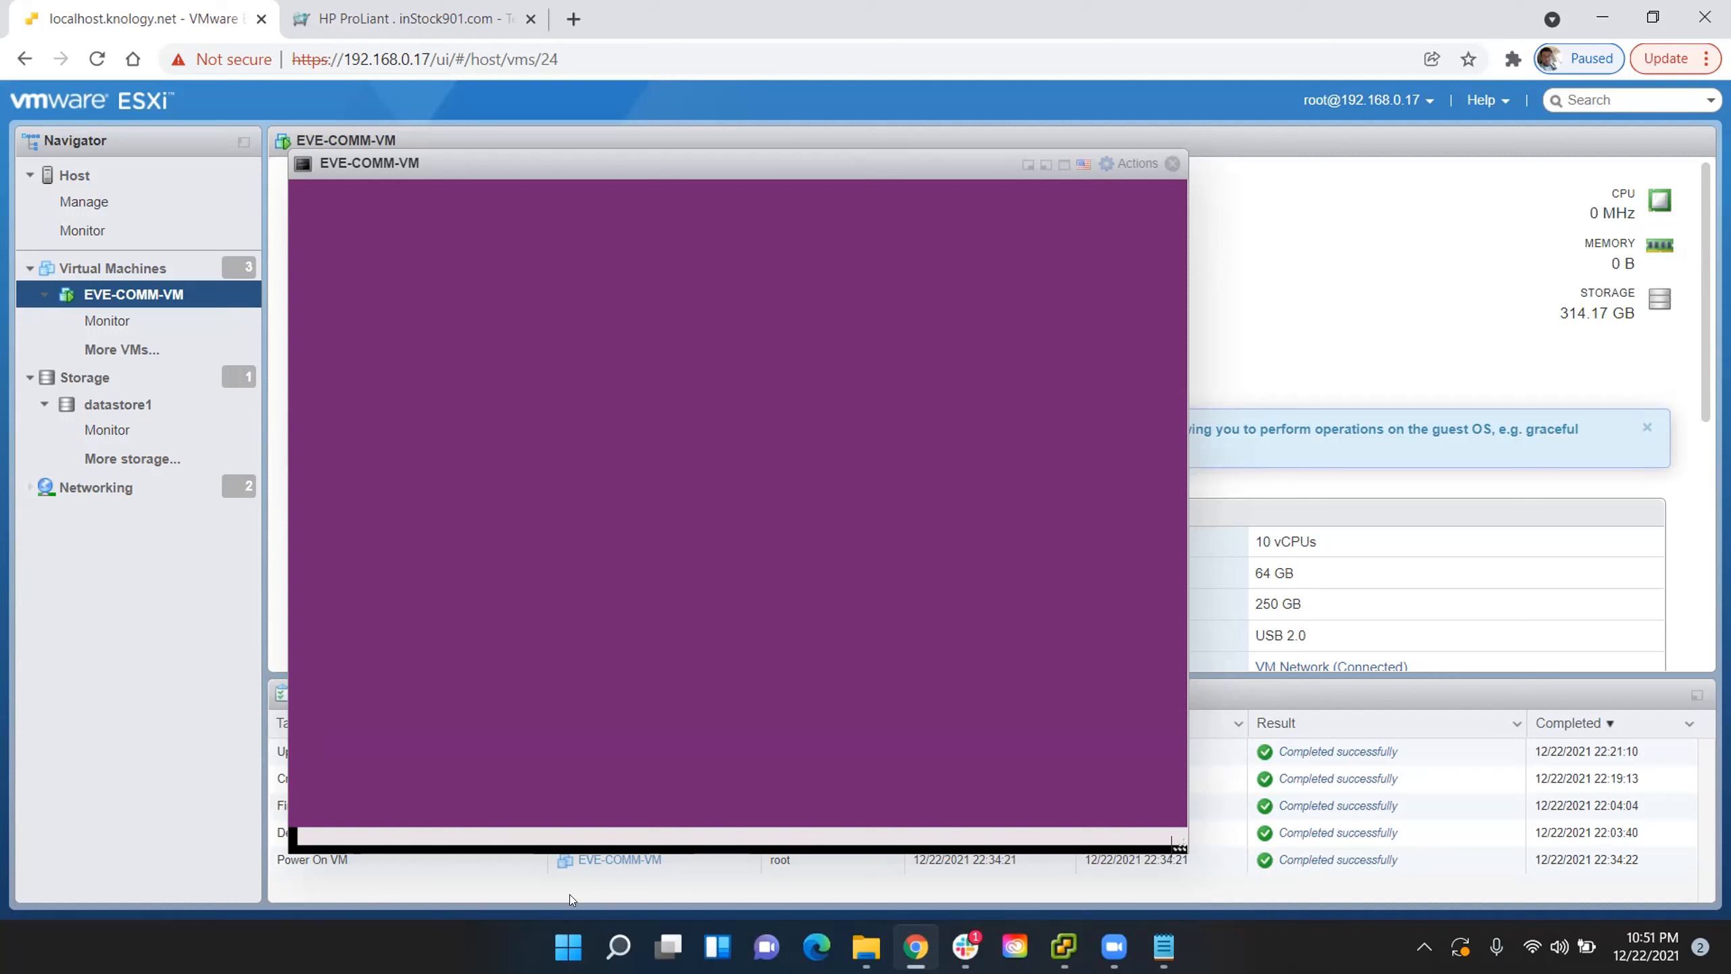
# - Open the Windows Command Prompt and run ipconfig to list the computer's network configuration
pyautogui.click(625, 949)
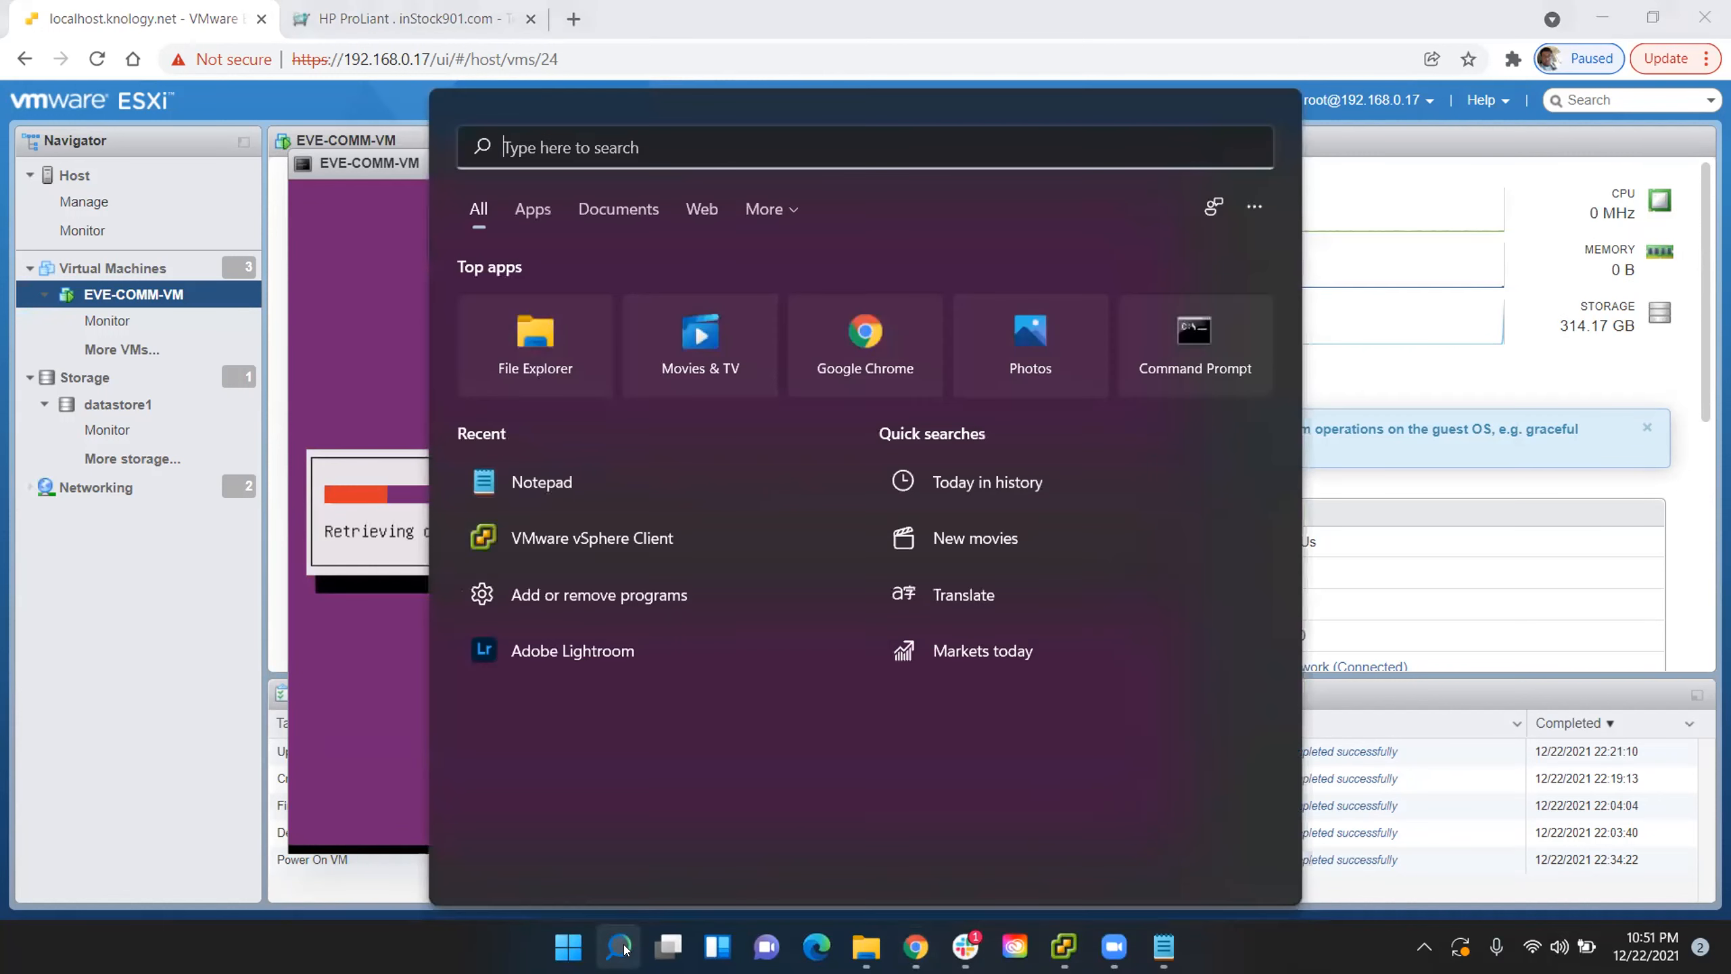
pyautogui.click(1226, 336)
pyautogui.click(952, 399)
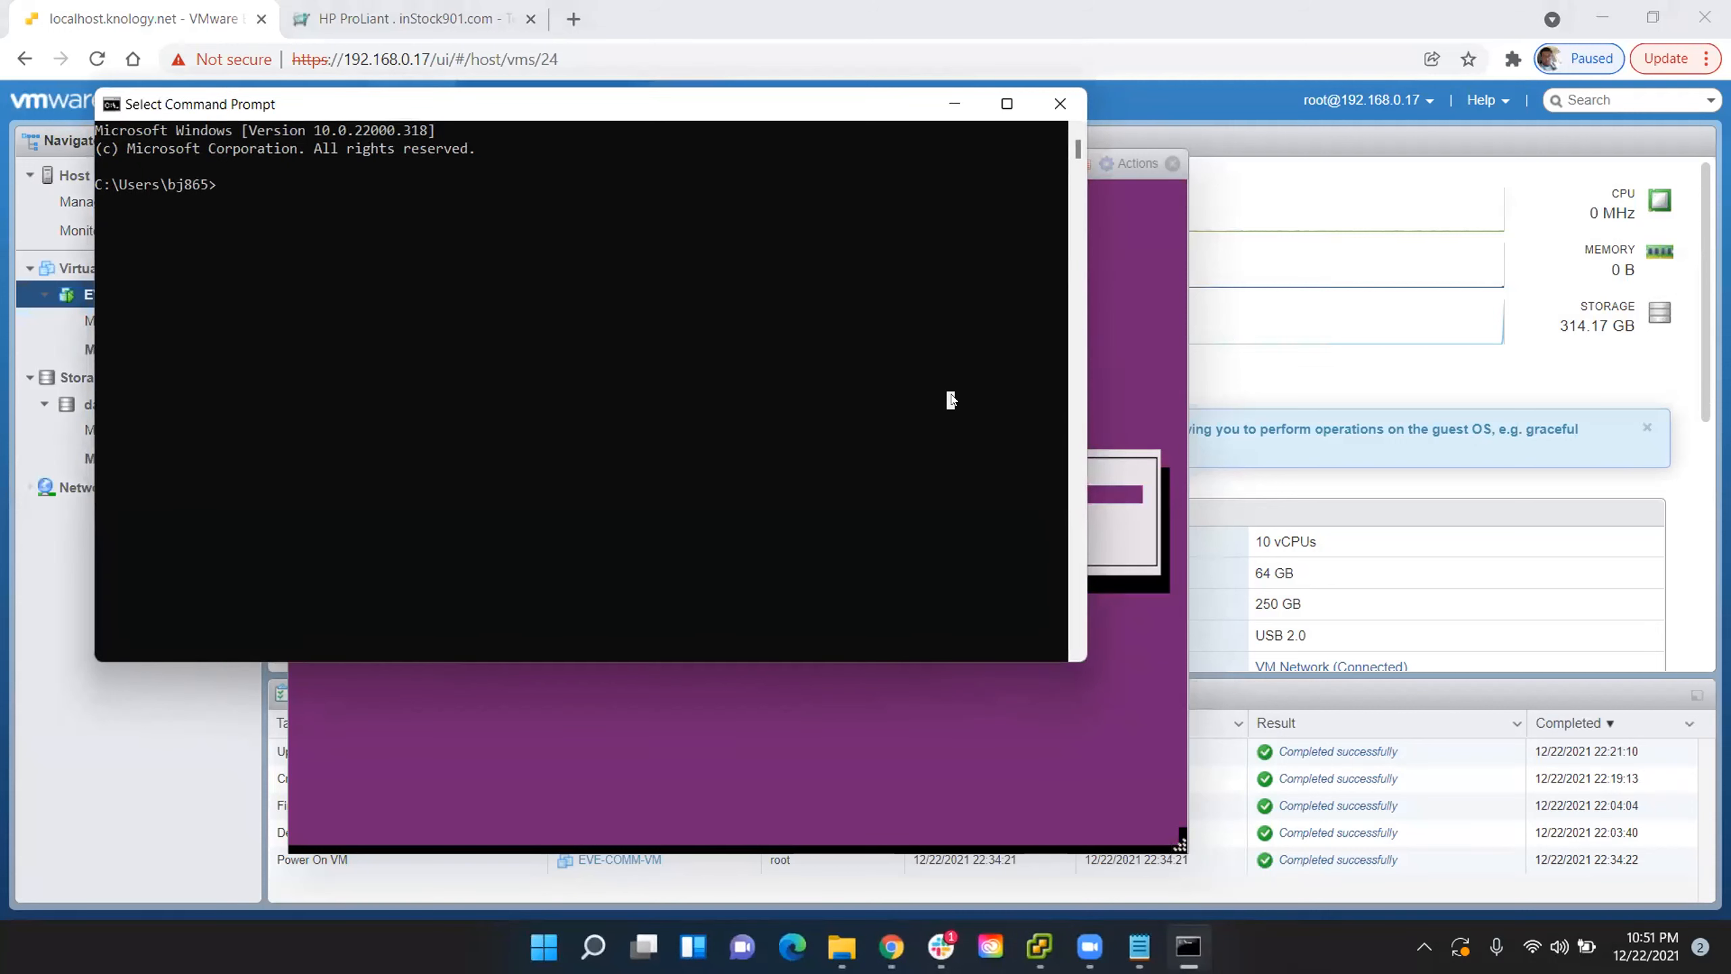
pyautogui.write('ipconfig')
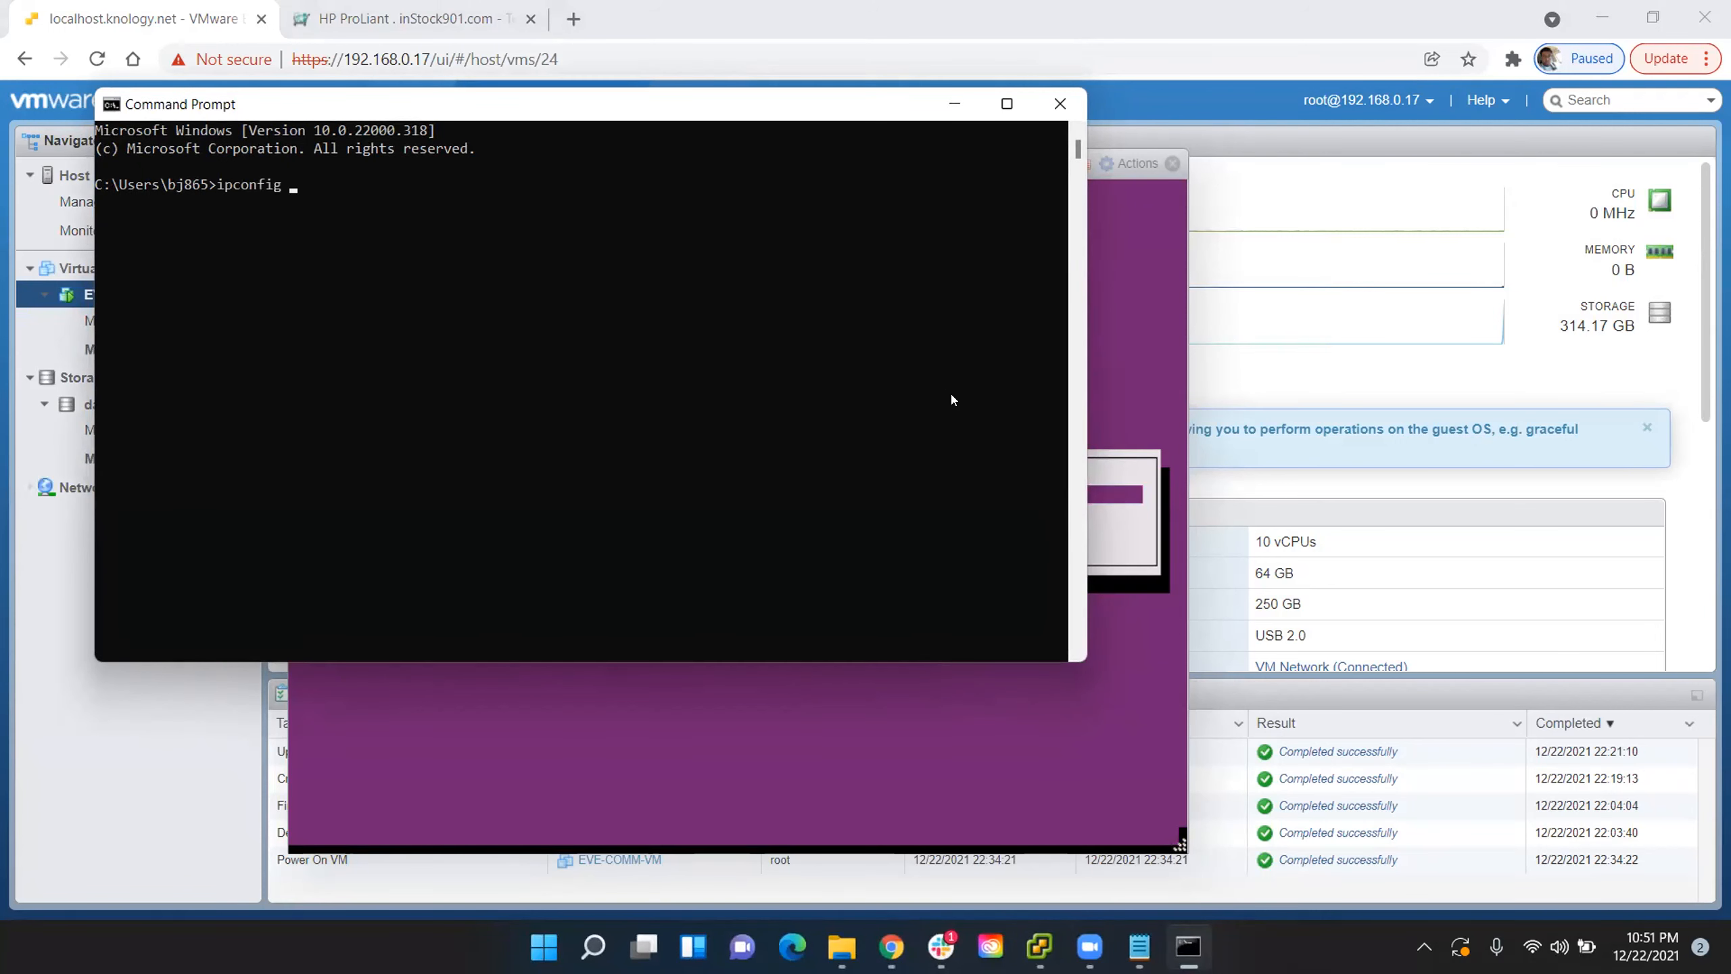
pyautogui.press('Return')
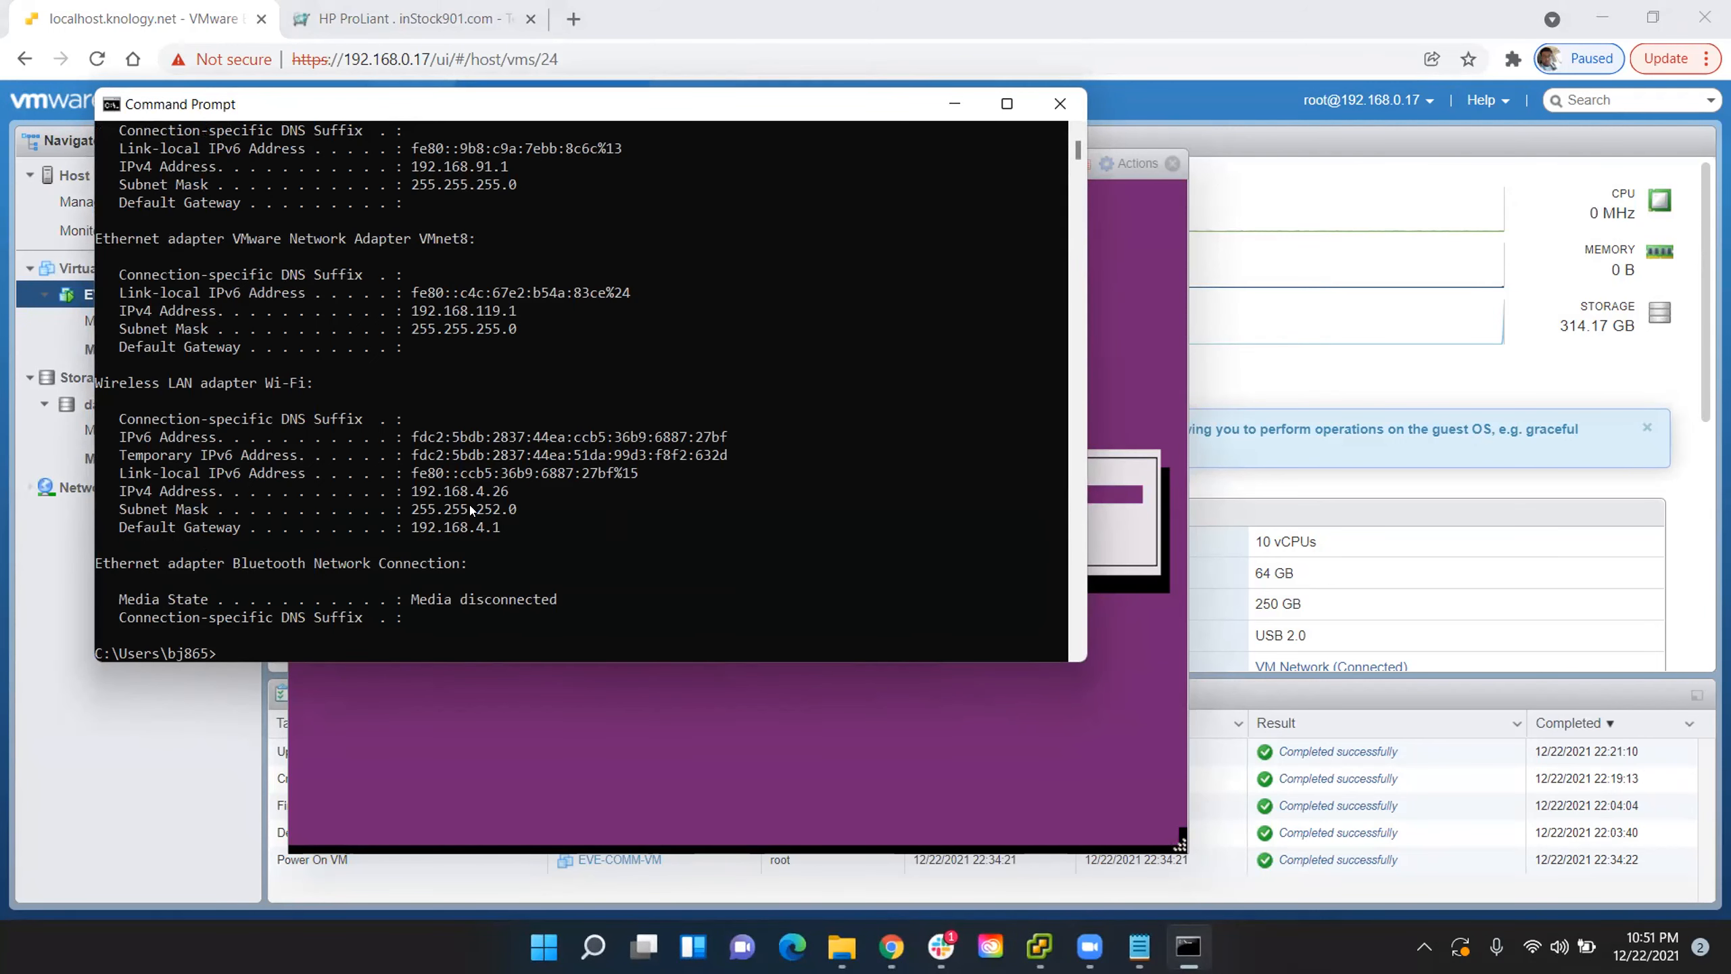
# - Examine the ipconfig output for the IPv4 addresses, subnet masks and default gateways of the Wi-Fi and VMware adapters
pyautogui.scroll(1, 568, 291)
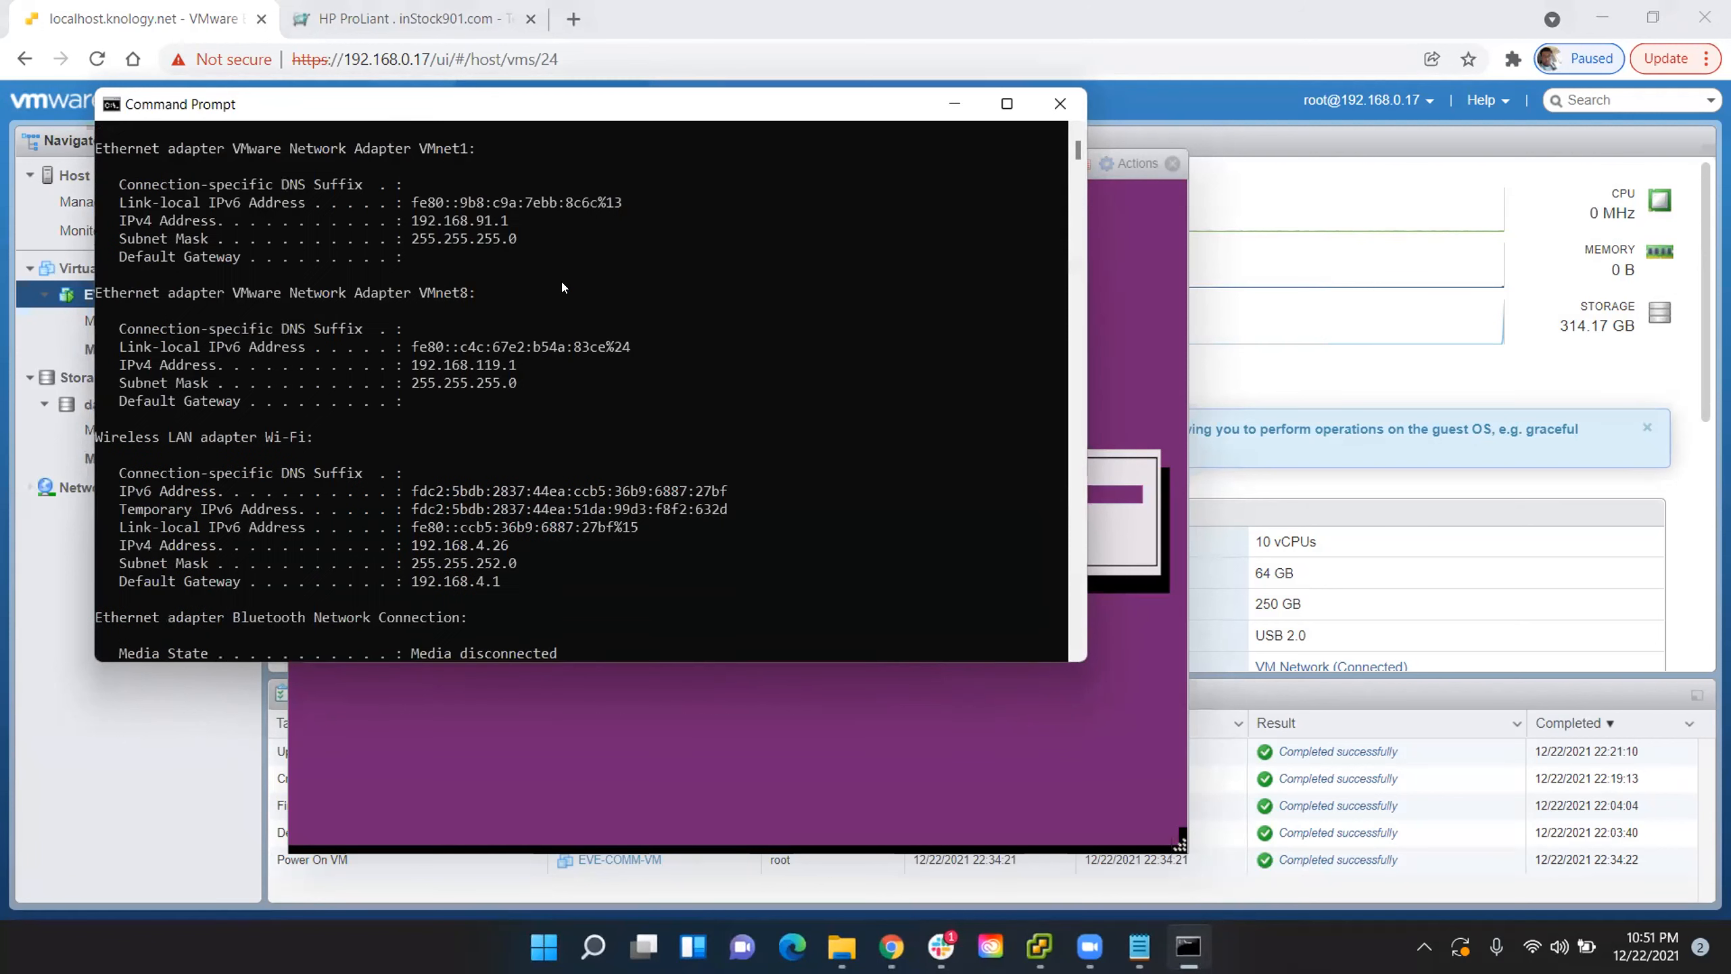
pyautogui.scroll(2, 538, 290)
pyautogui.scroll(-6, 573, 395)
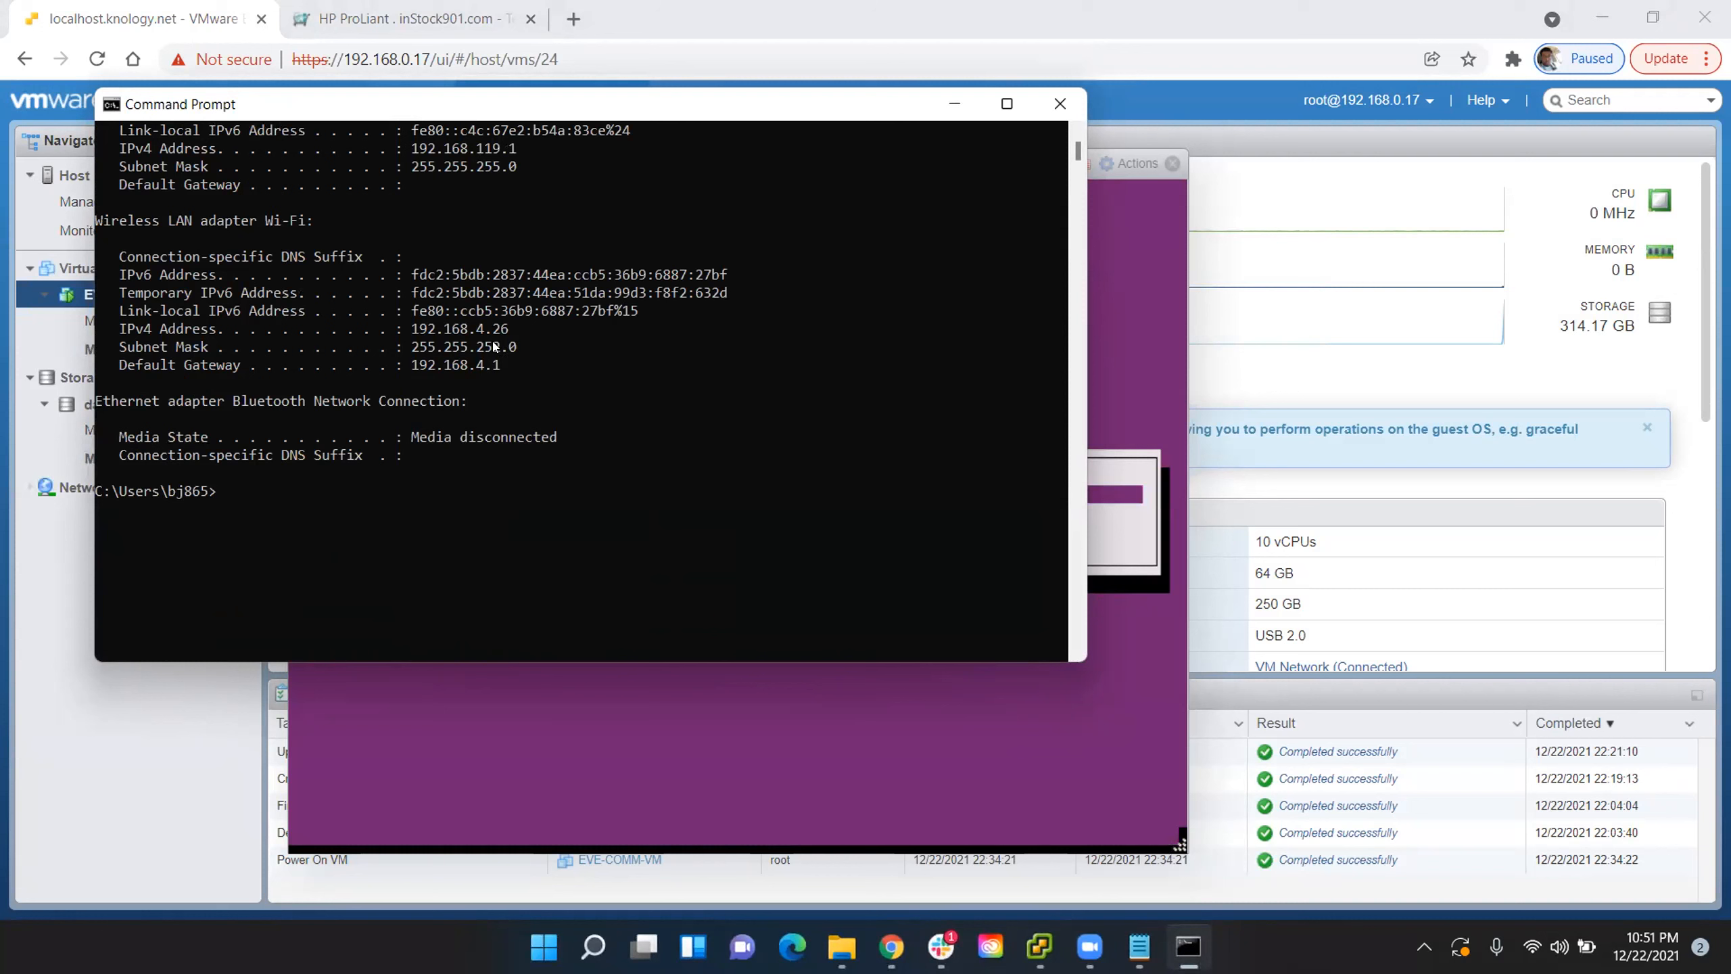
pyautogui.scroll(3, 552, 362)
pyautogui.scroll(1, 552, 368)
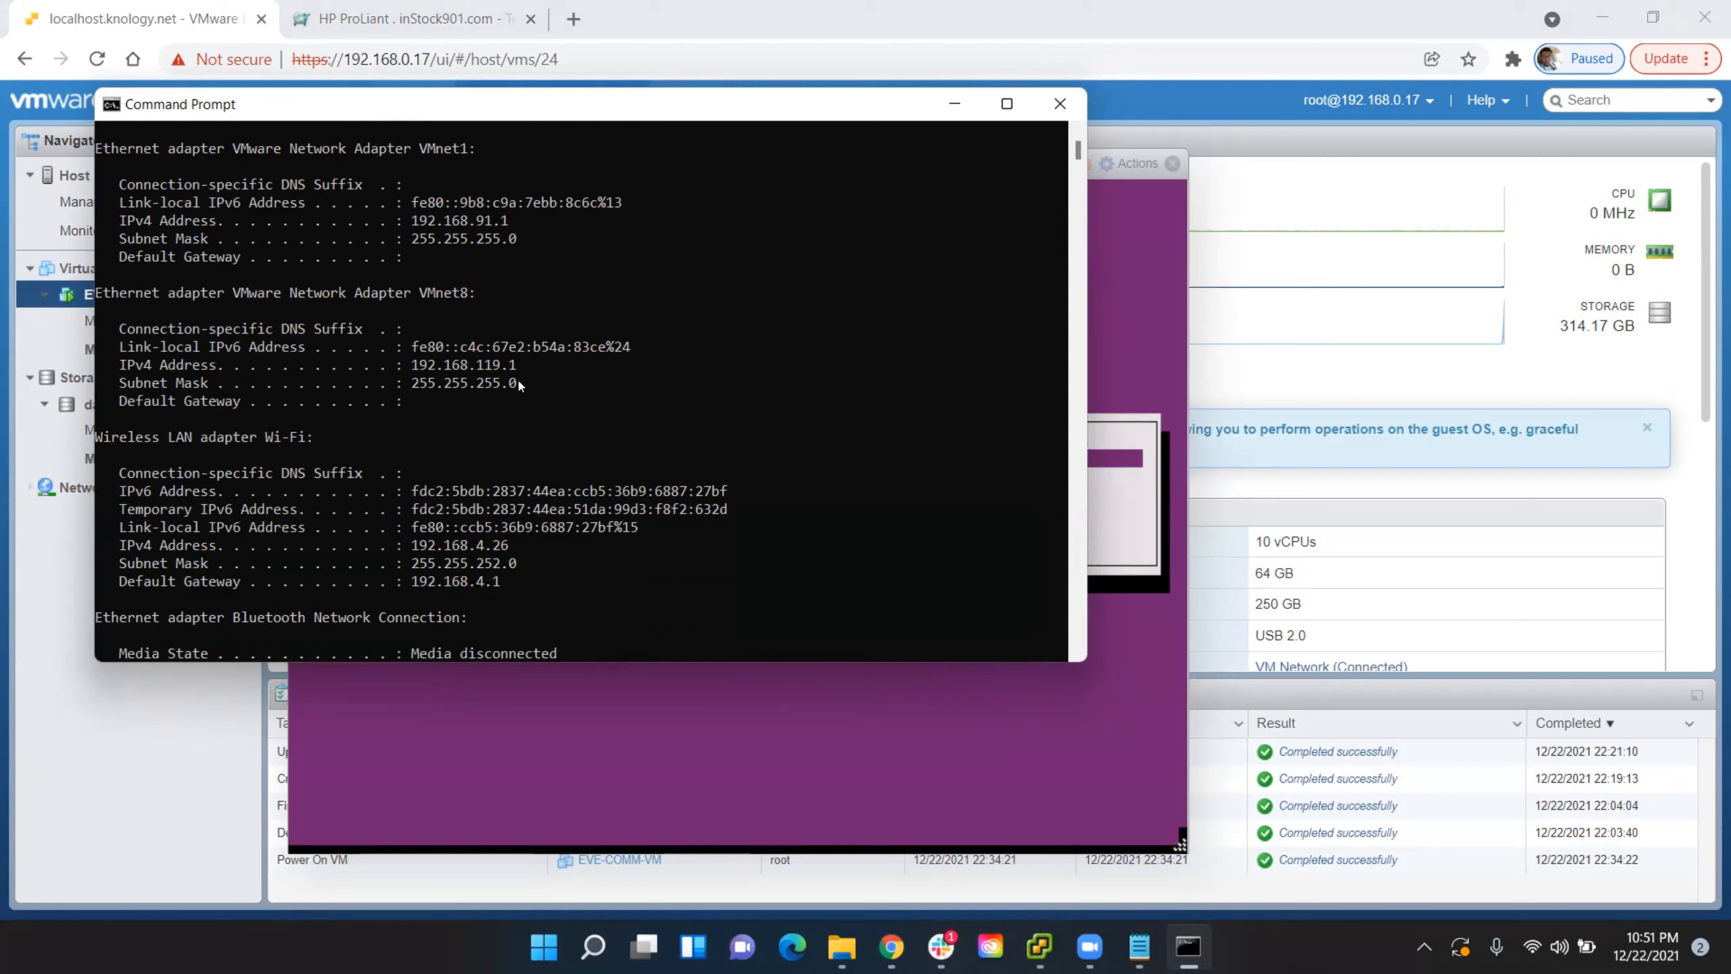
pyautogui.scroll(1, 518, 384)
pyautogui.scroll(1, 521, 351)
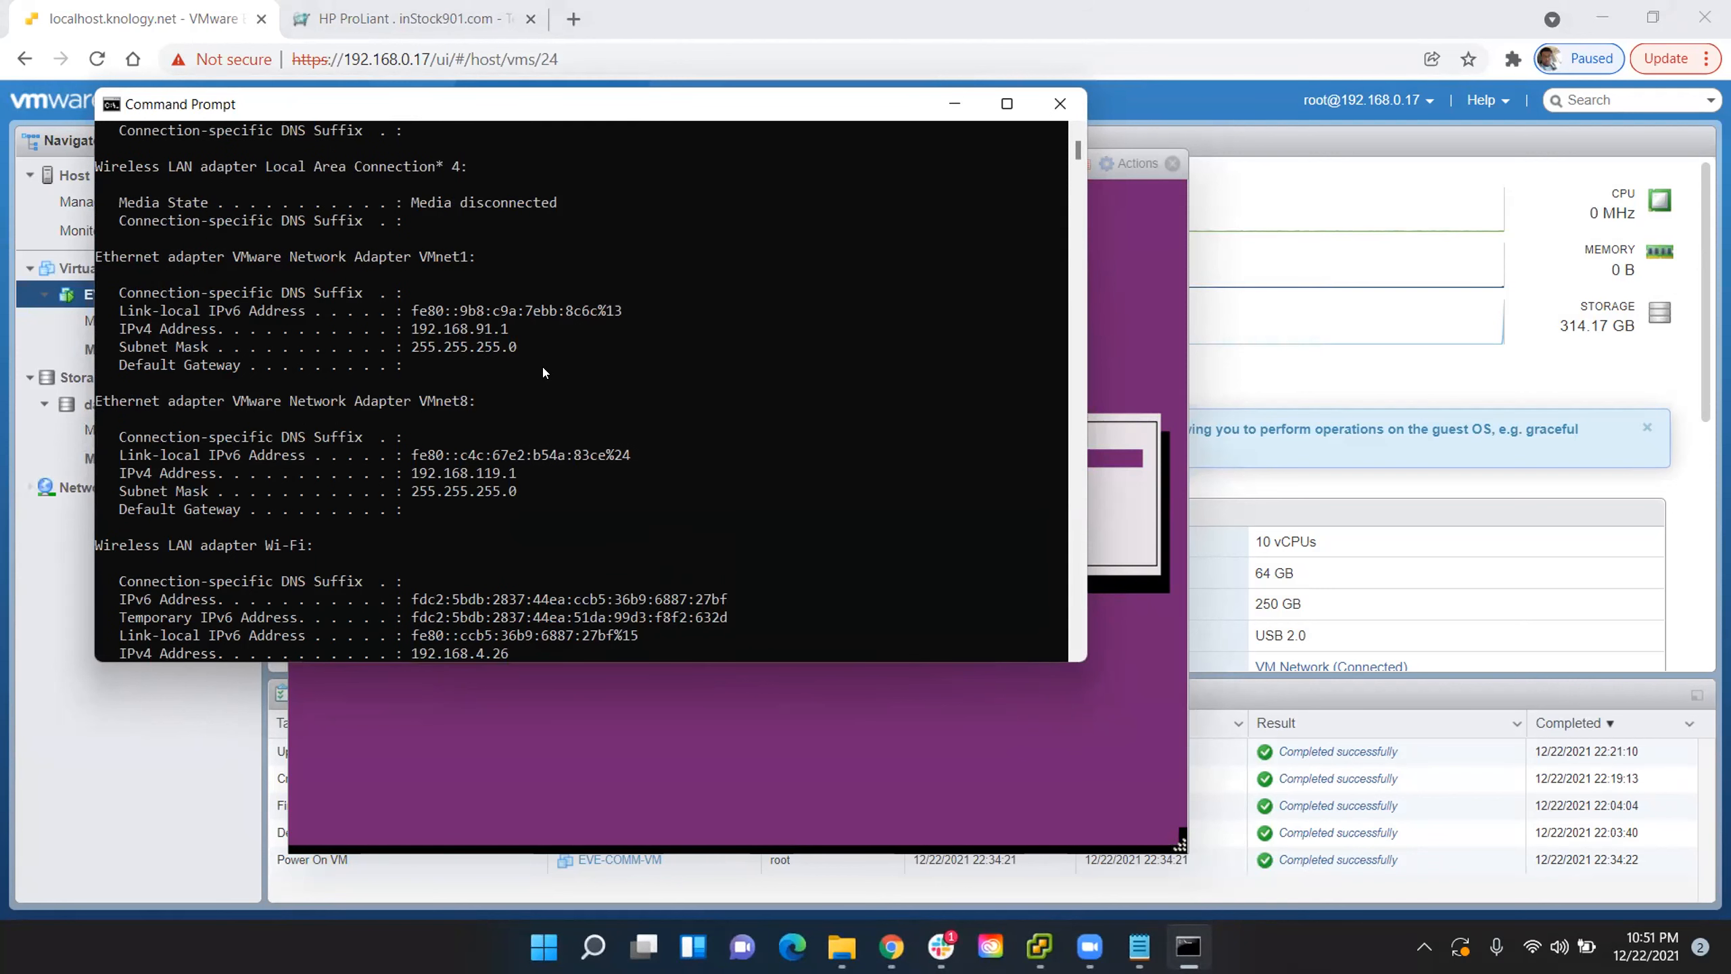
pyautogui.scroll(1, 518, 344)
pyautogui.scroll(-7, 513, 348)
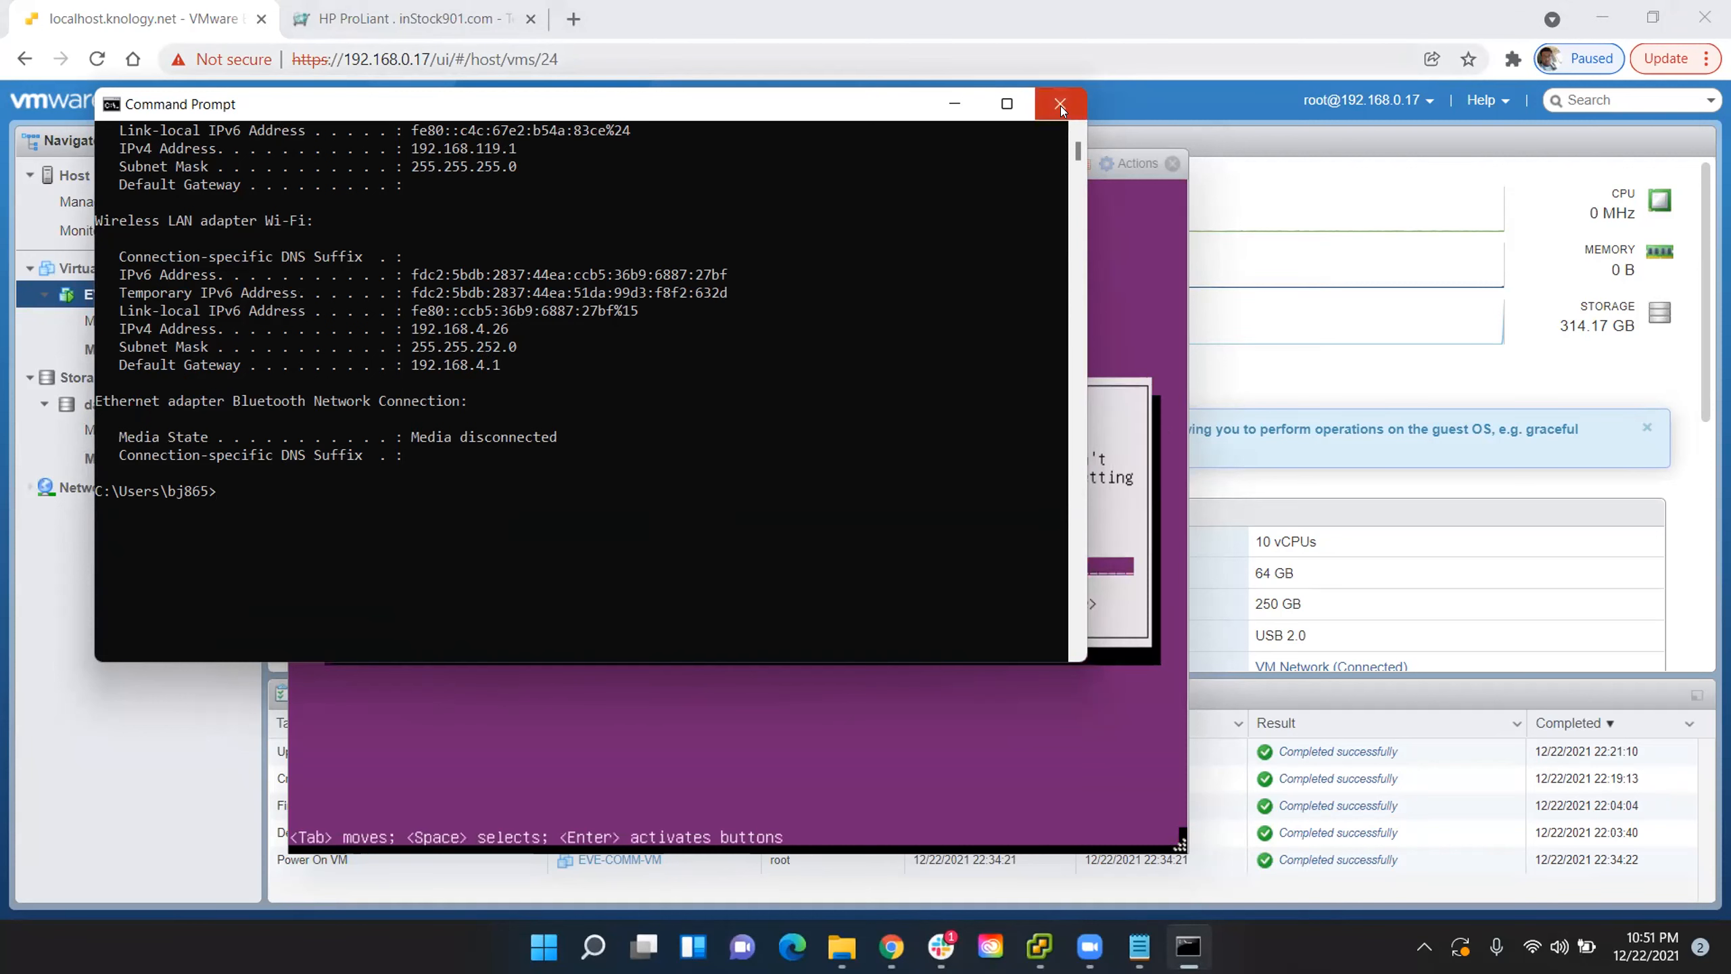
pyautogui.scroll(3, 652, 360)
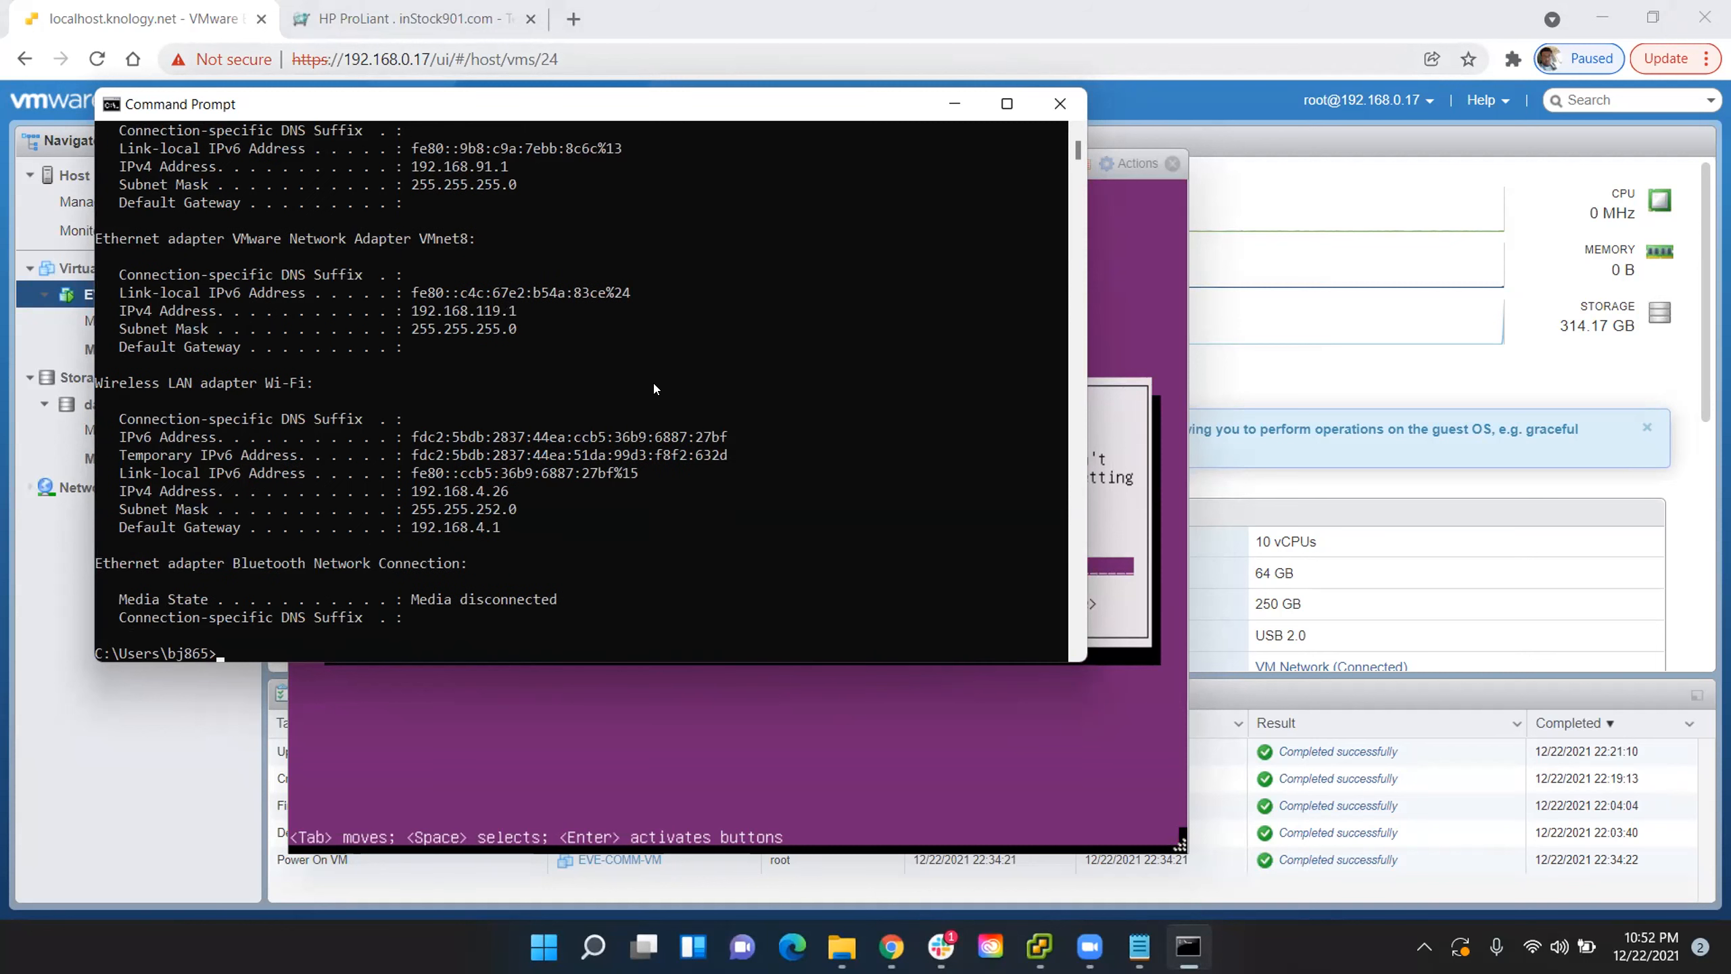
pyautogui.moveTo(505, 512); pyautogui.dragTo(407, 513)
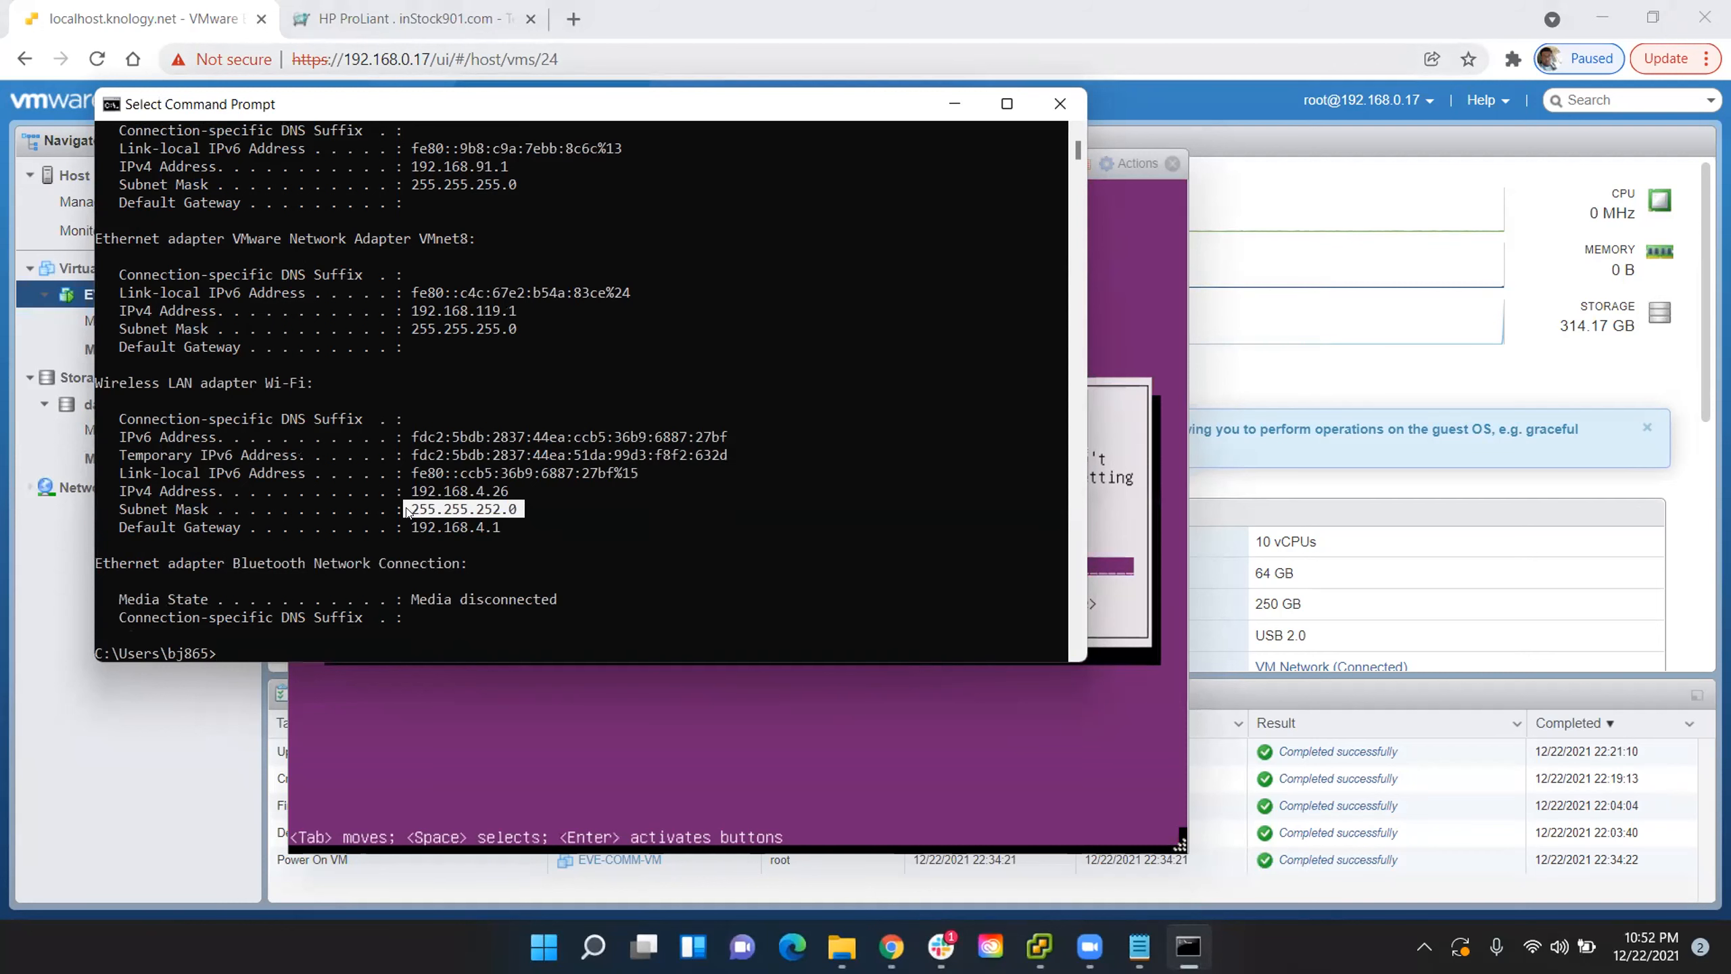
pyautogui.click(534, 498)
pyautogui.scroll(3, 518, 477)
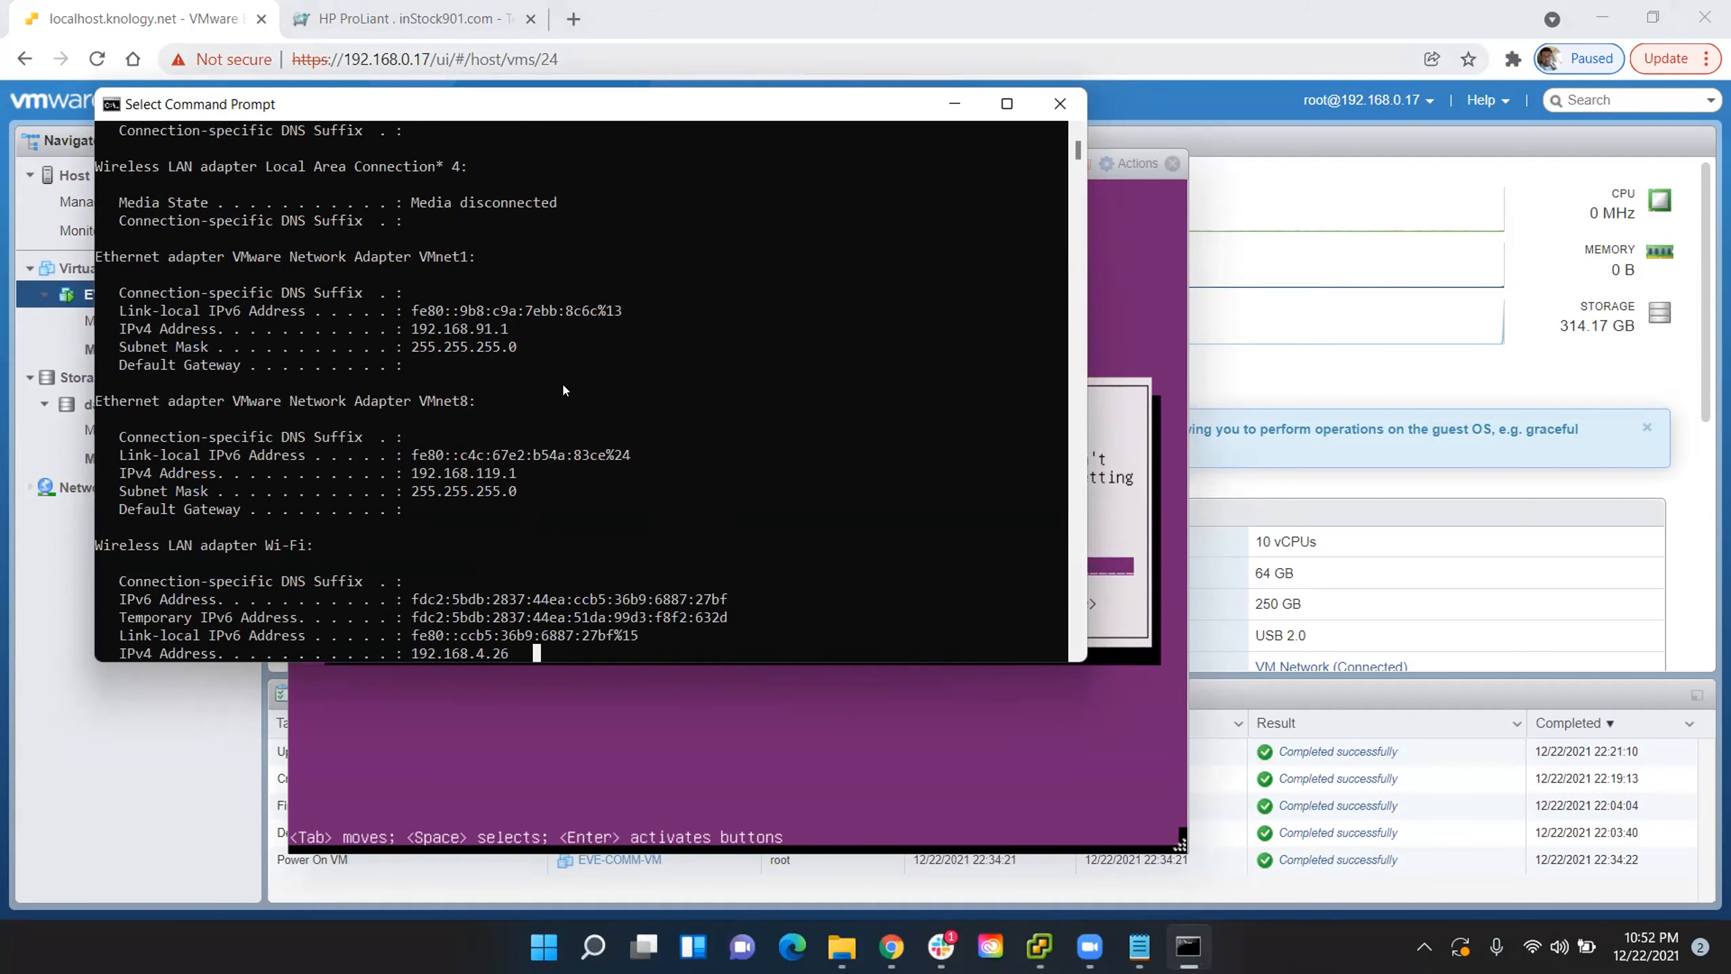
pyautogui.scroll(4, 536, 395)
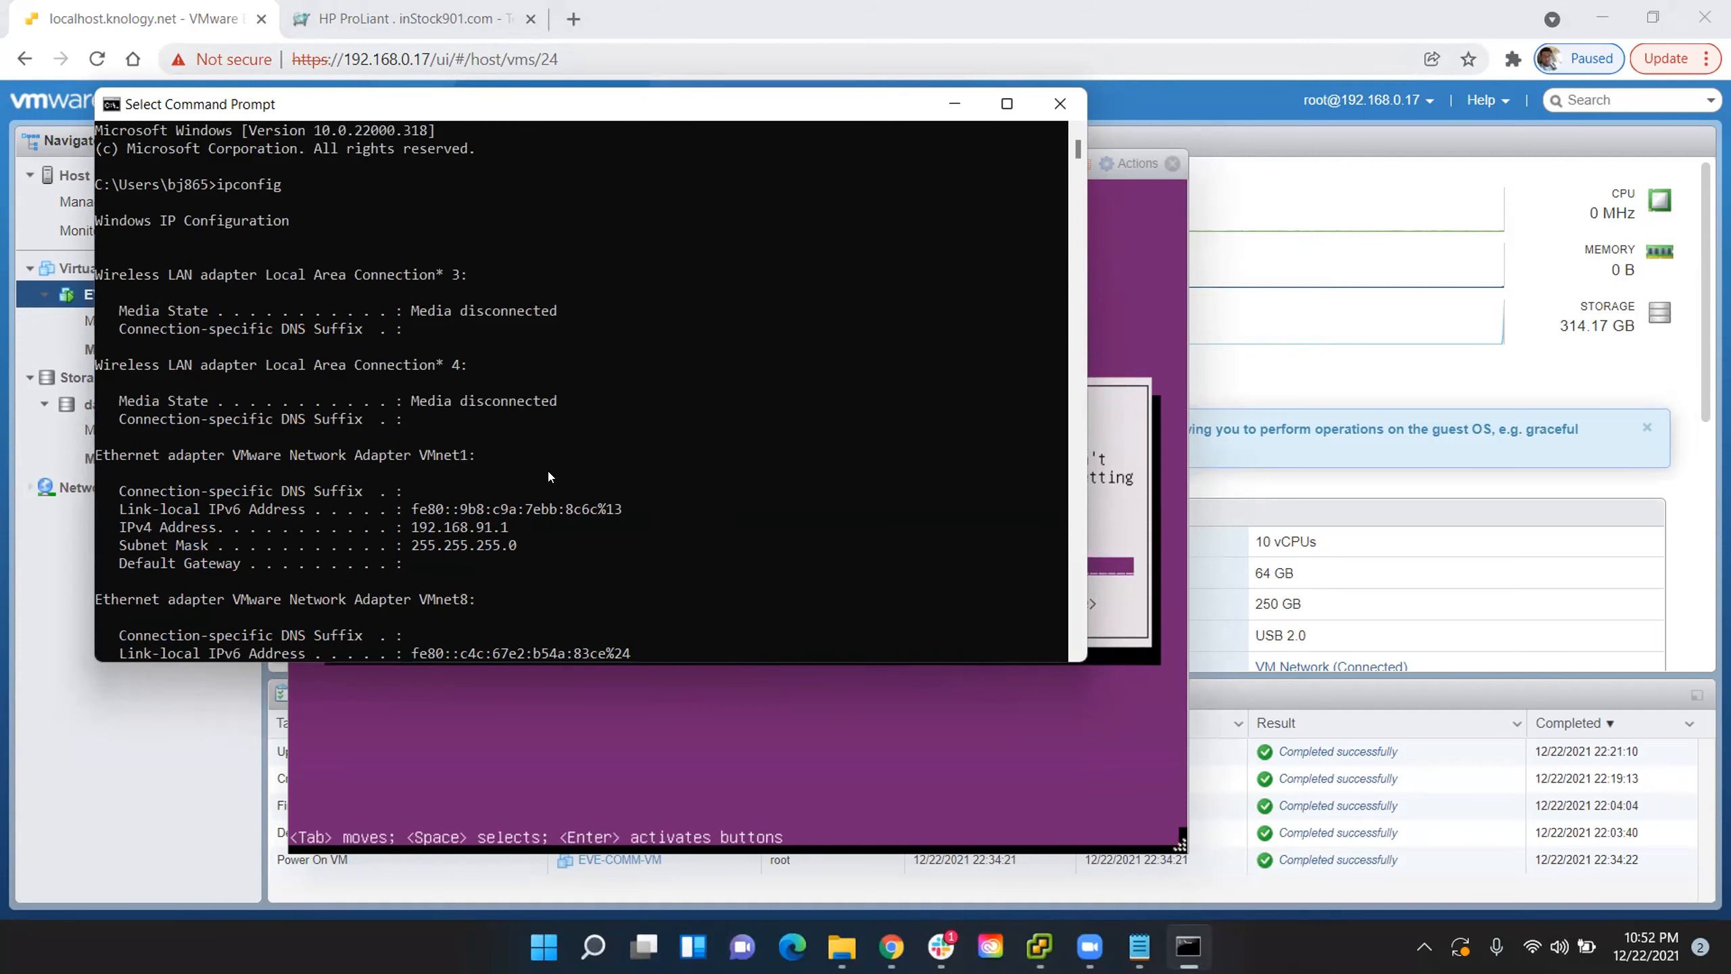
pyautogui.scroll(-2, 550, 476)
pyautogui.scroll(-1, 554, 443)
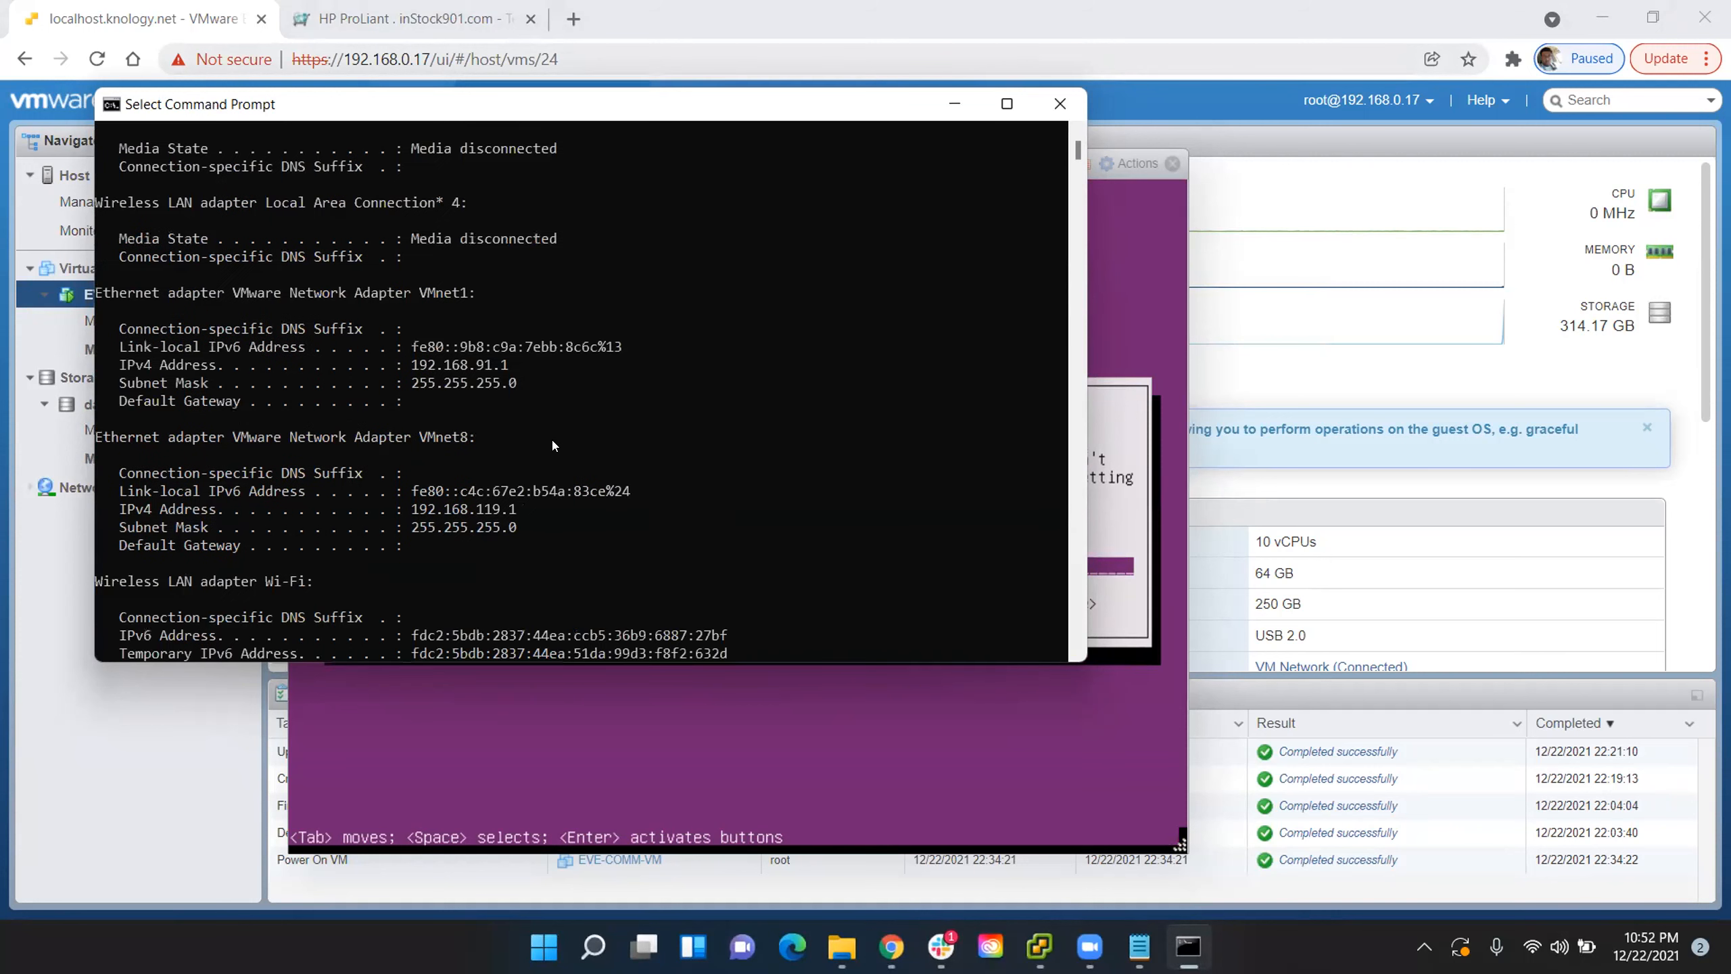
# - Set the hostname of the system being installed to EVE-COMM-VM and continue the installation
pyautogui.click(1047, 90)
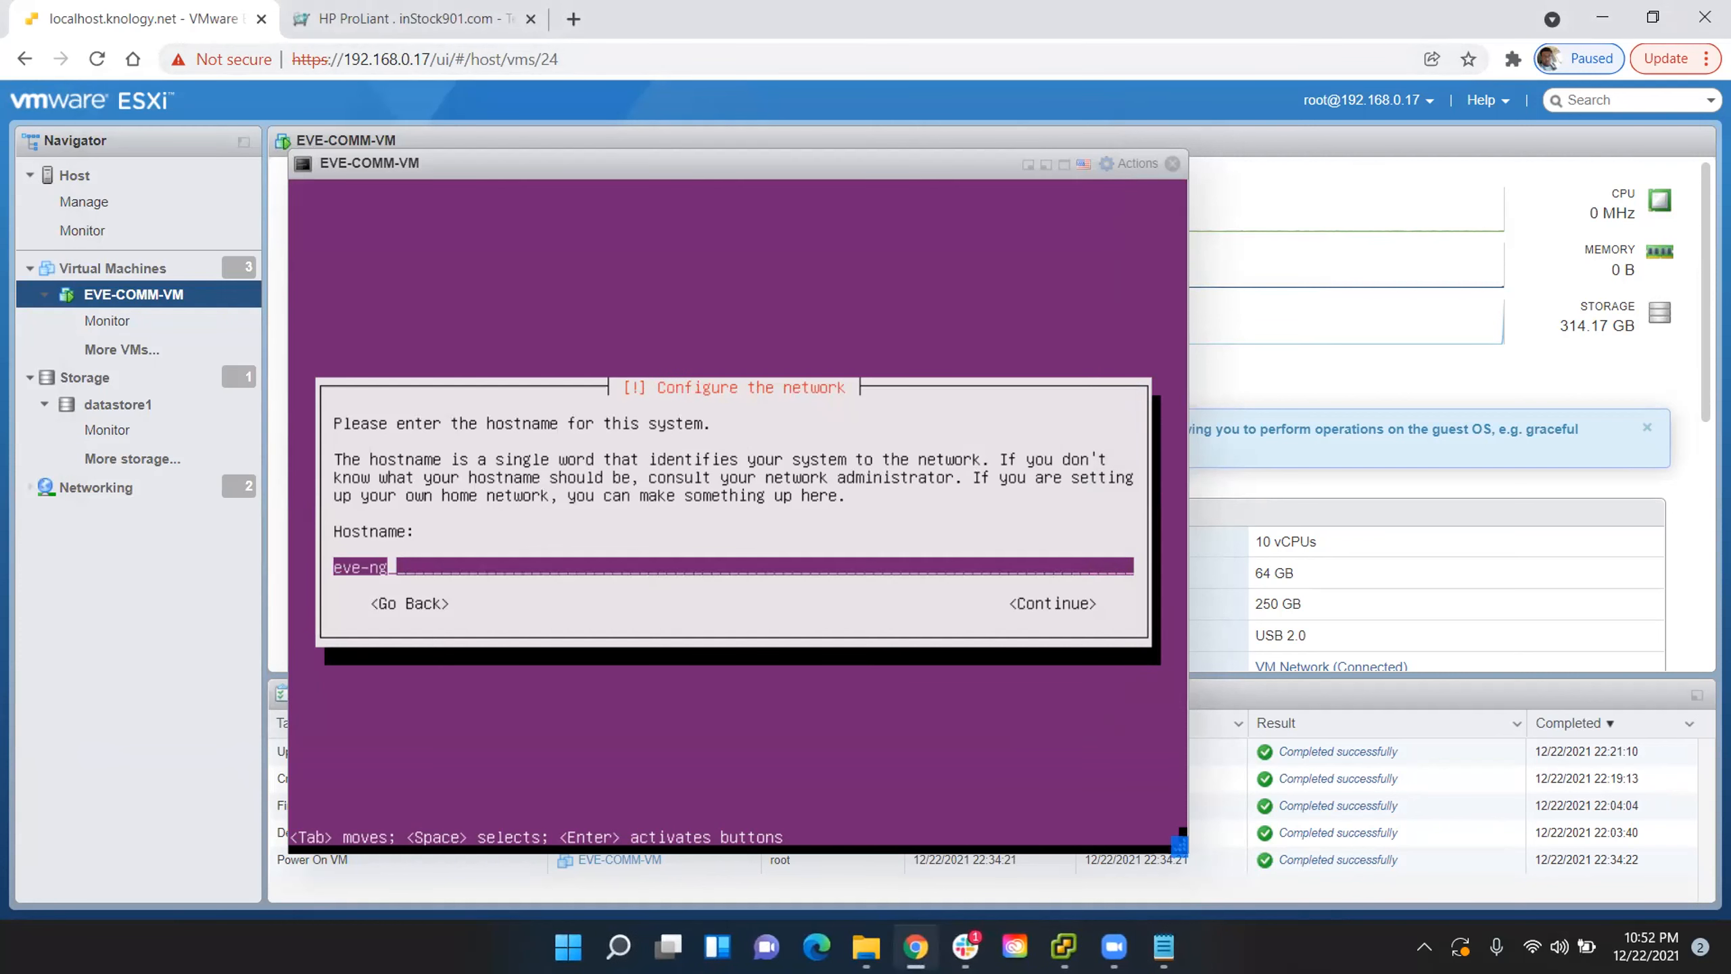
pyautogui.press('BackSpace')
pyautogui.press('BackSpace')
pyautogui.press('BackSpace')
pyautogui.press('BackSpace')
pyautogui.press('BackSpace')
pyautogui.press('BackSpace')
pyautogui.write('EVE-COMM-VM')
pyautogui.press('Tab')
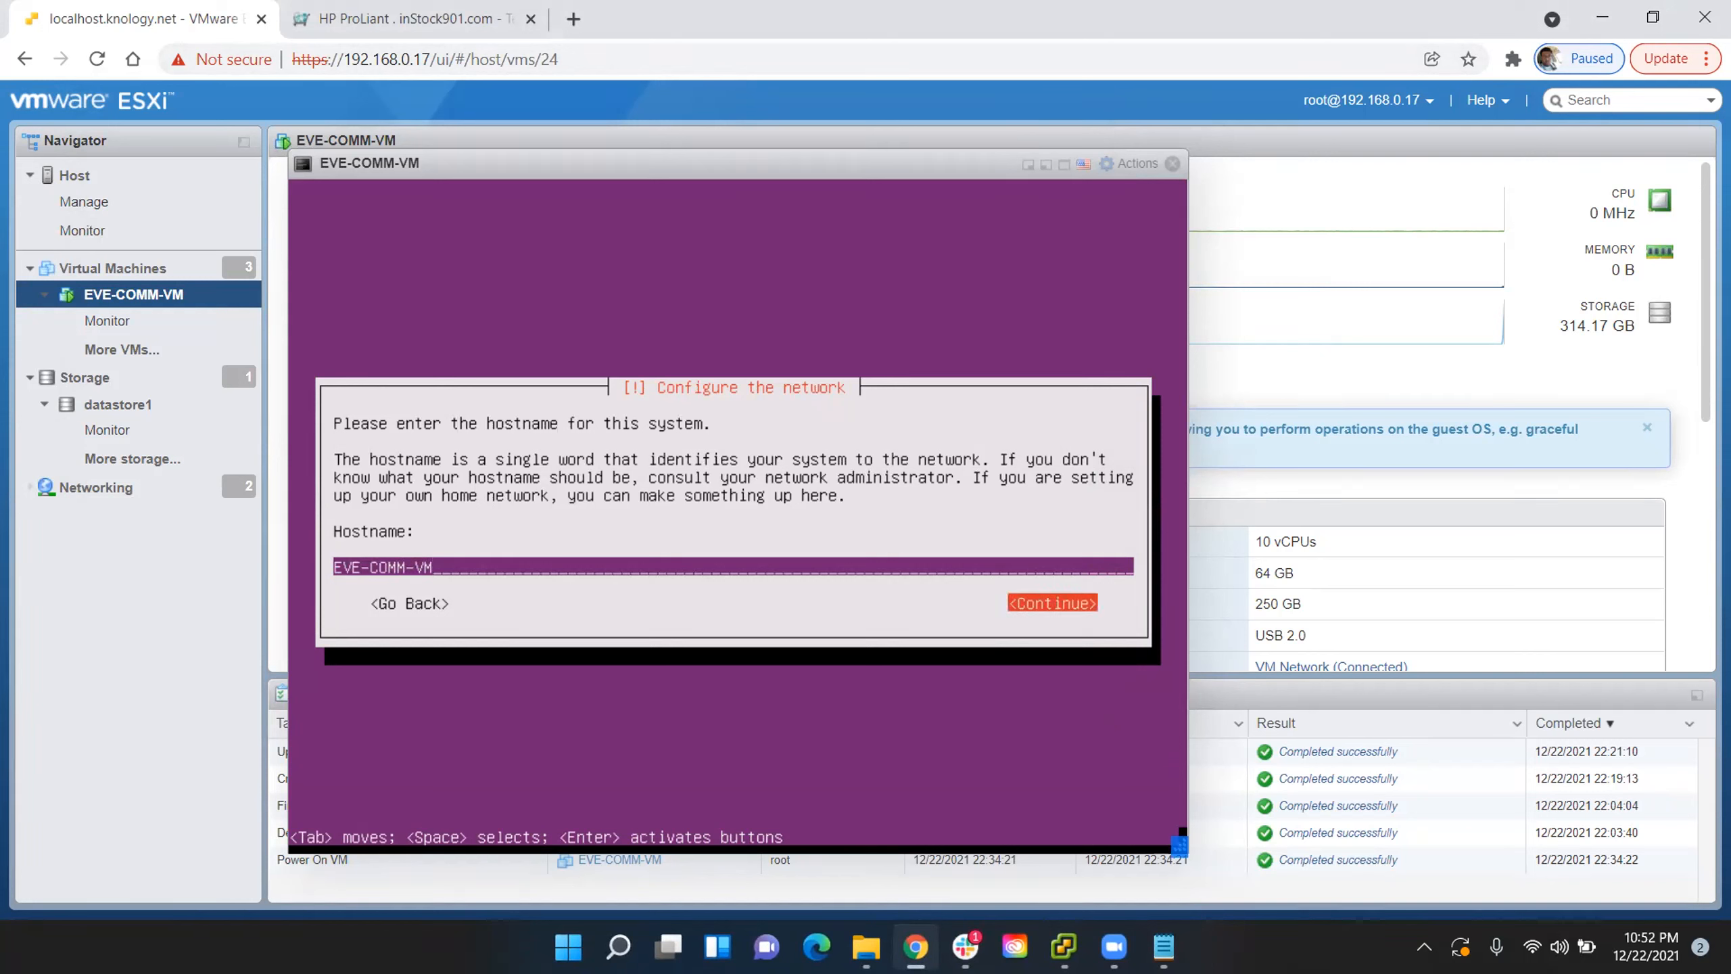
pyautogui.press('Return')
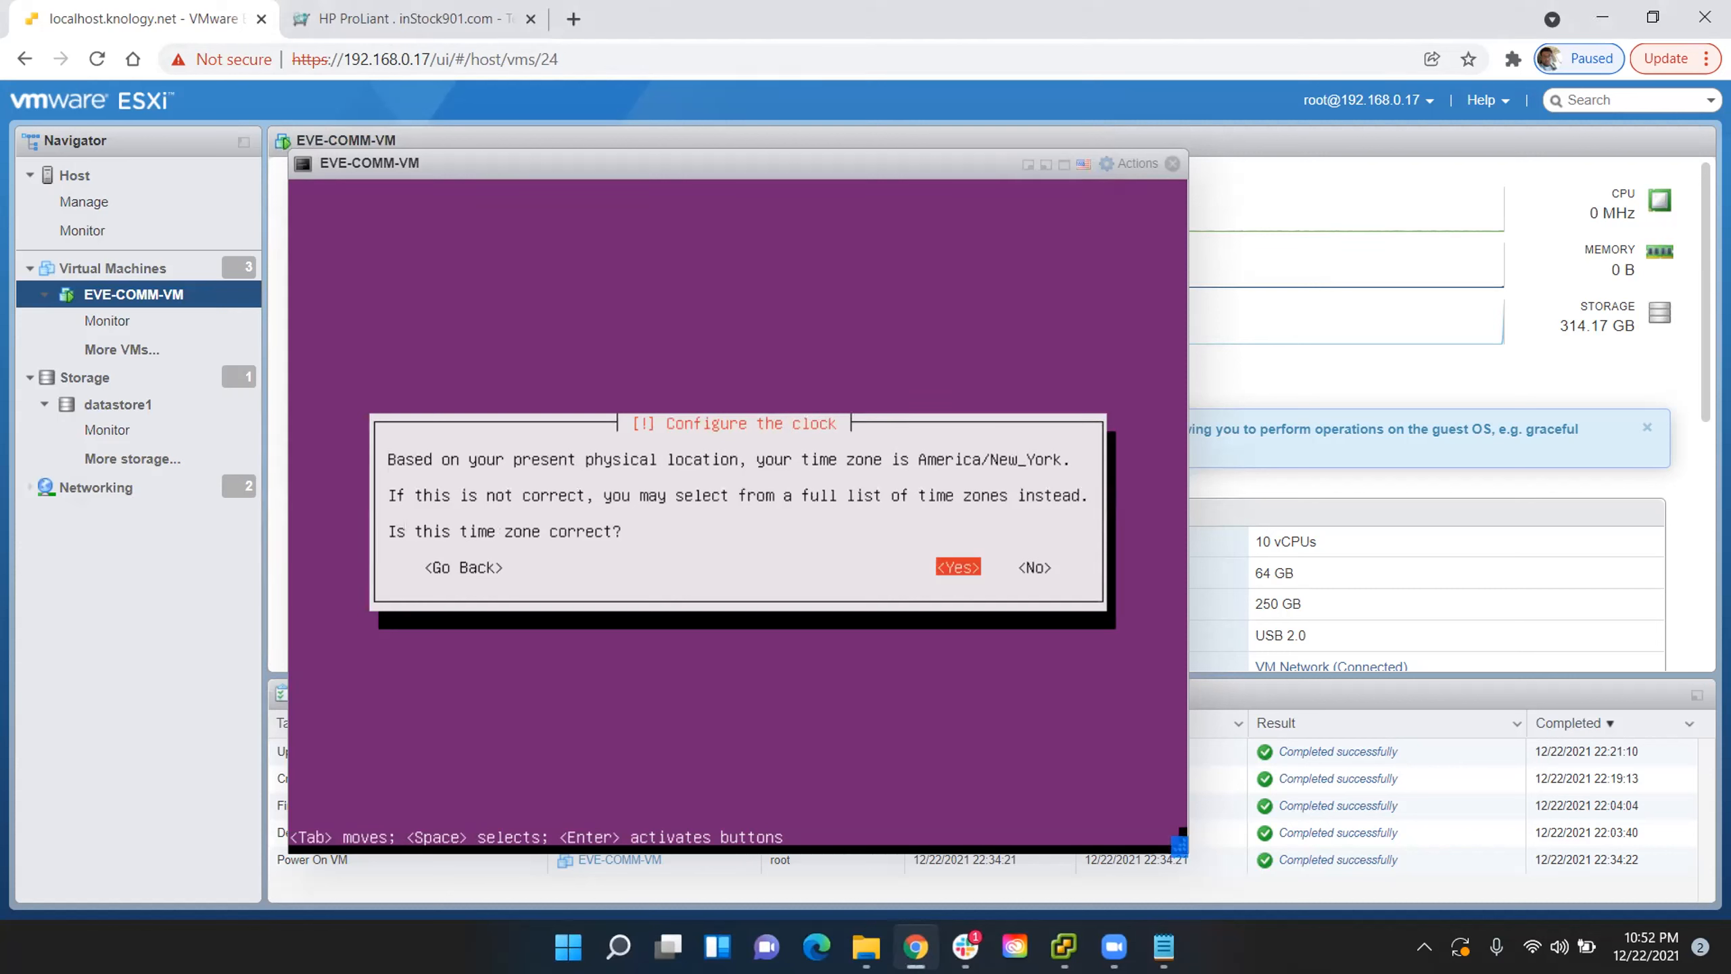
# - Accept the America/New_York time zone and proceed past the HTTP proxy setting with it left blank
pyautogui.press('Return')
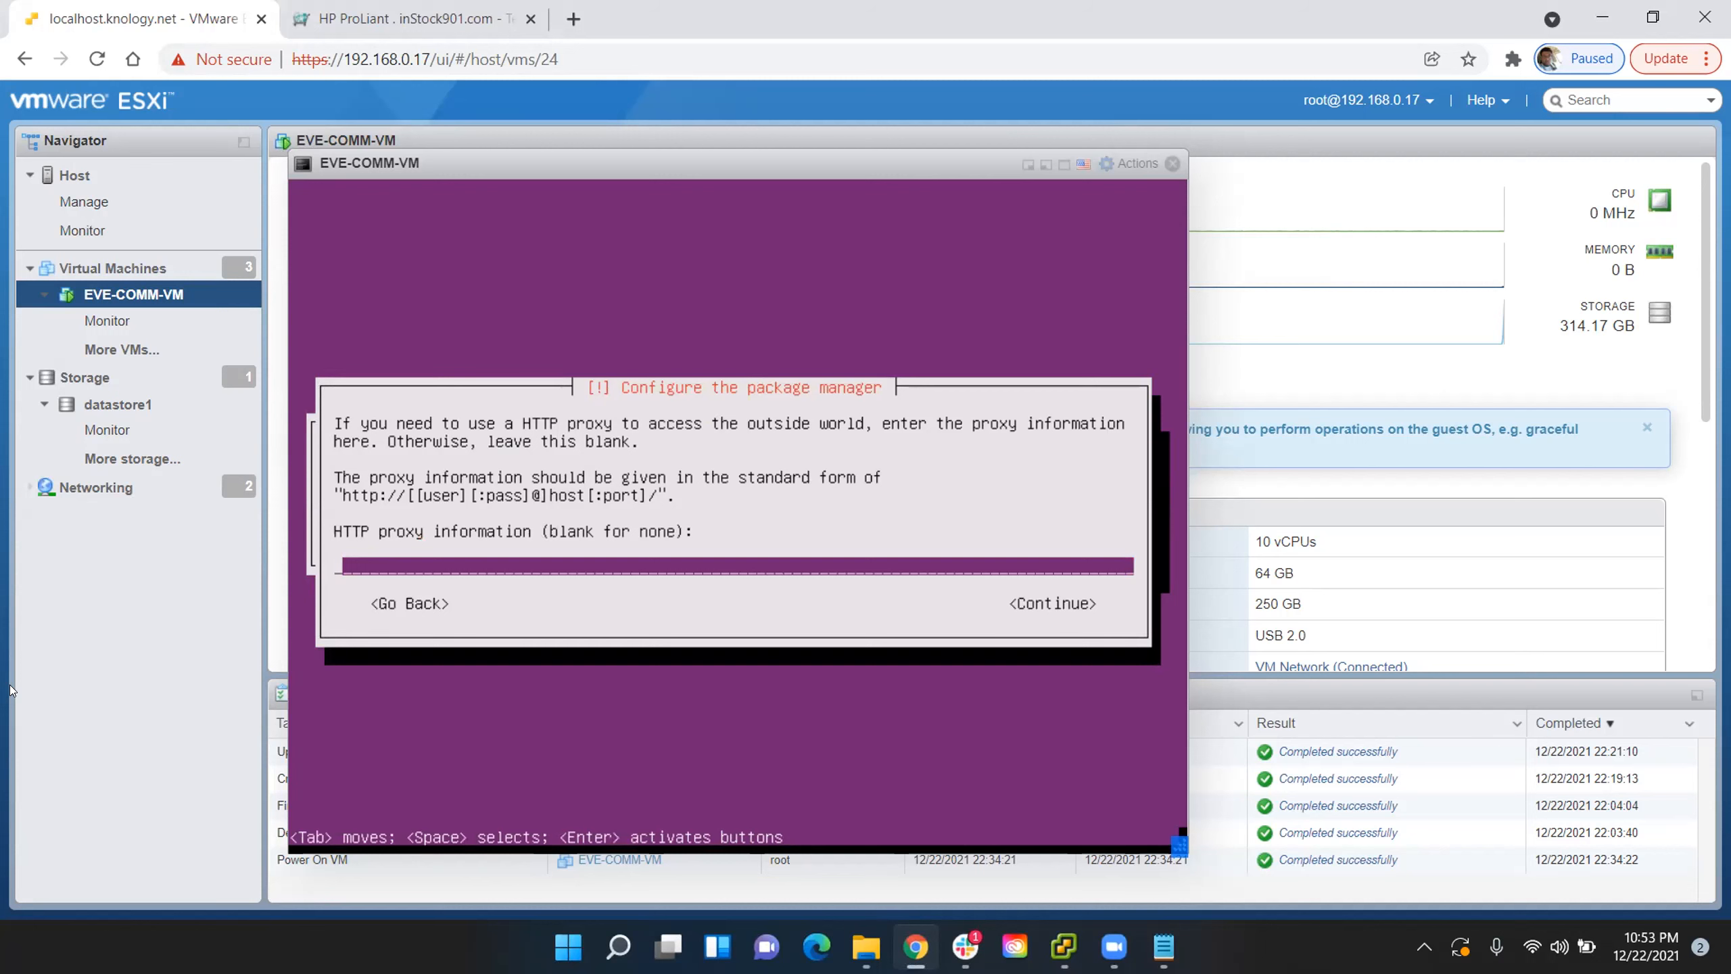
pyautogui.press('Tab')
pyautogui.press('Tab')
pyautogui.press('Tab')
pyautogui.press('Tab')
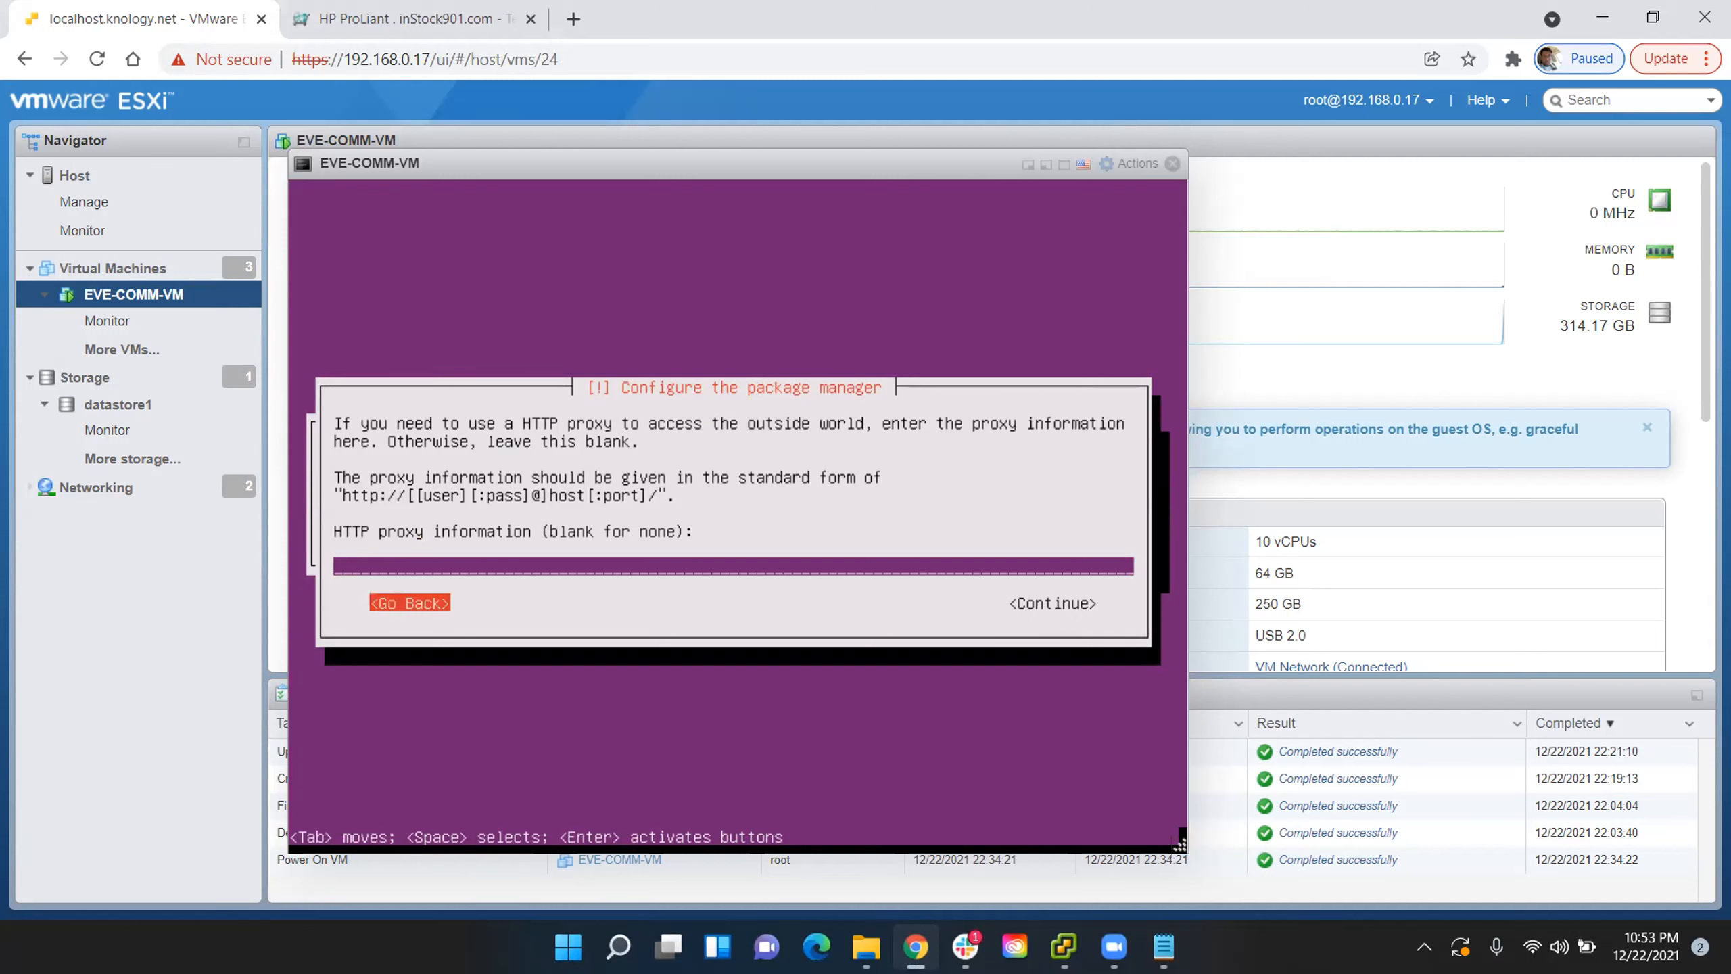
pyautogui.press('Return')
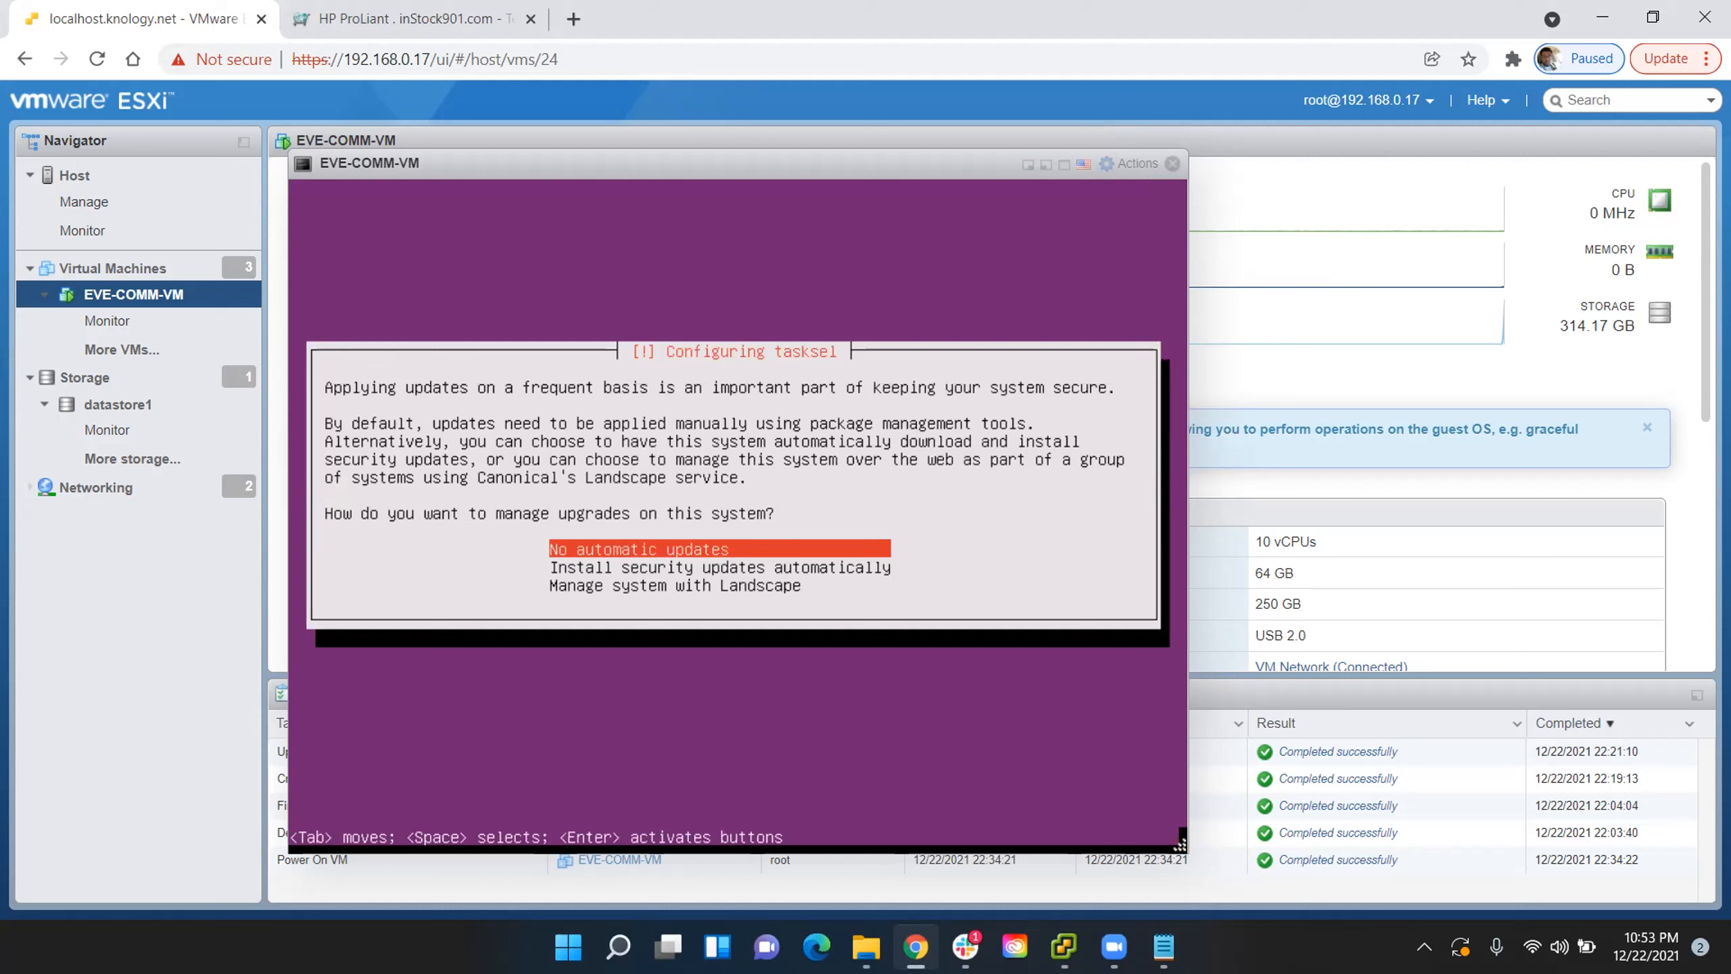
# - Choose no automatic updates and finish the installation to boot into the new system
pyautogui.press('Return')
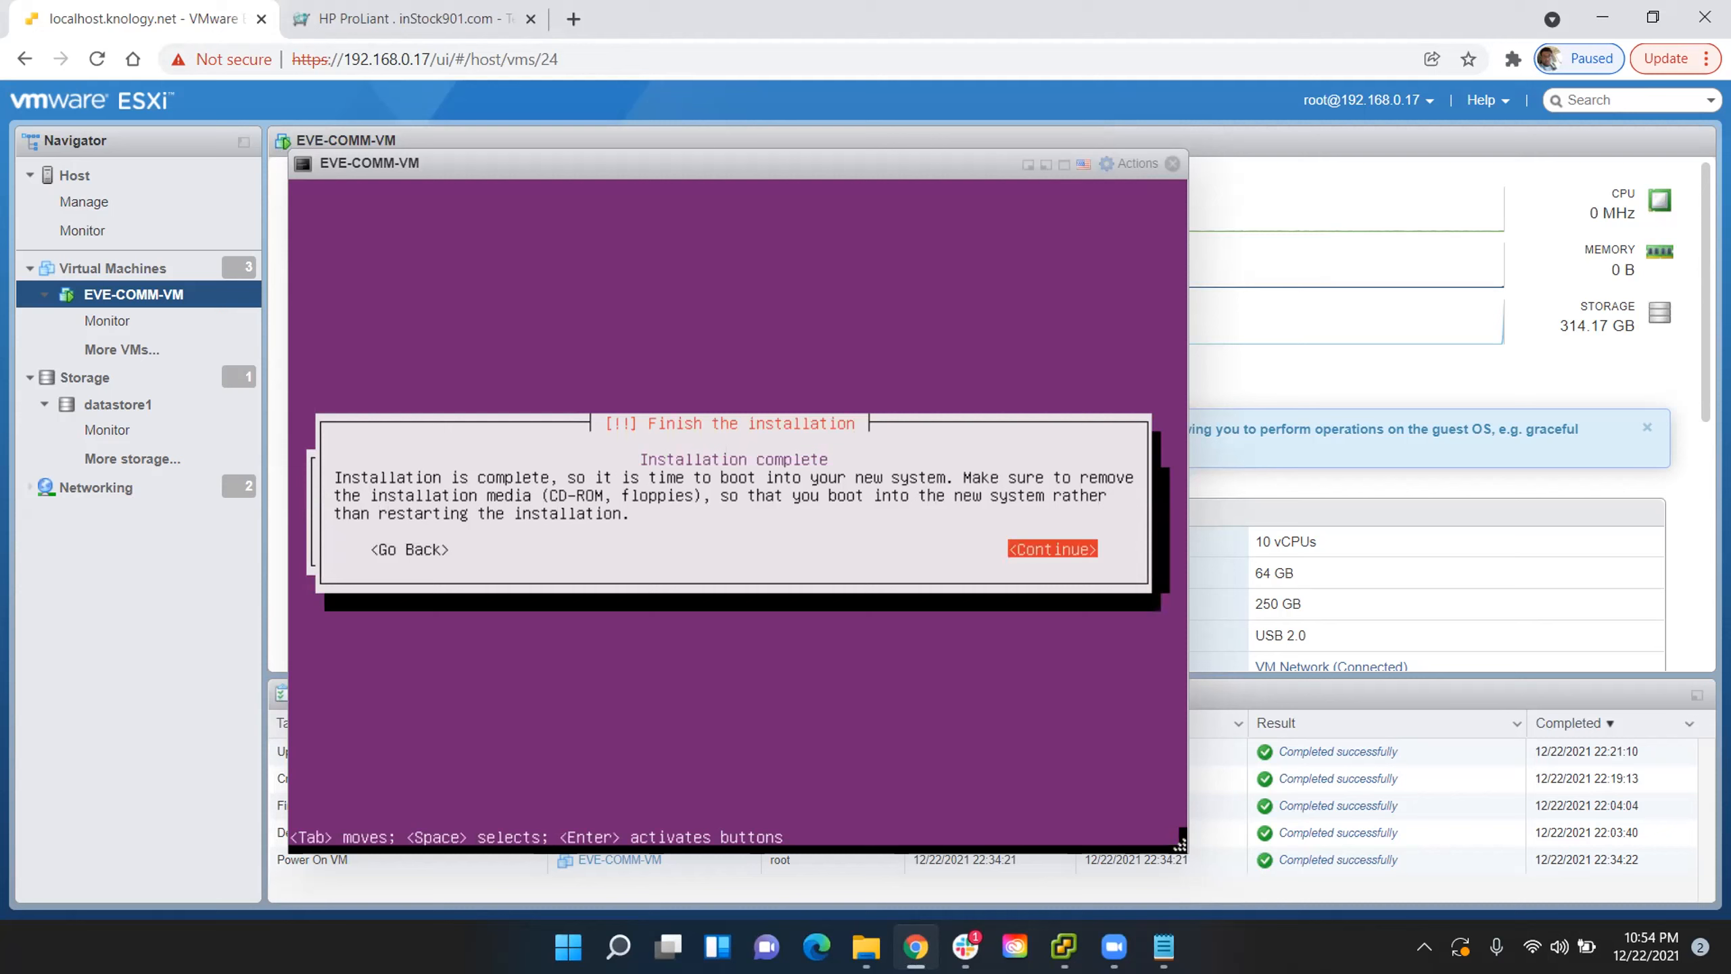
pyautogui.press('Return')
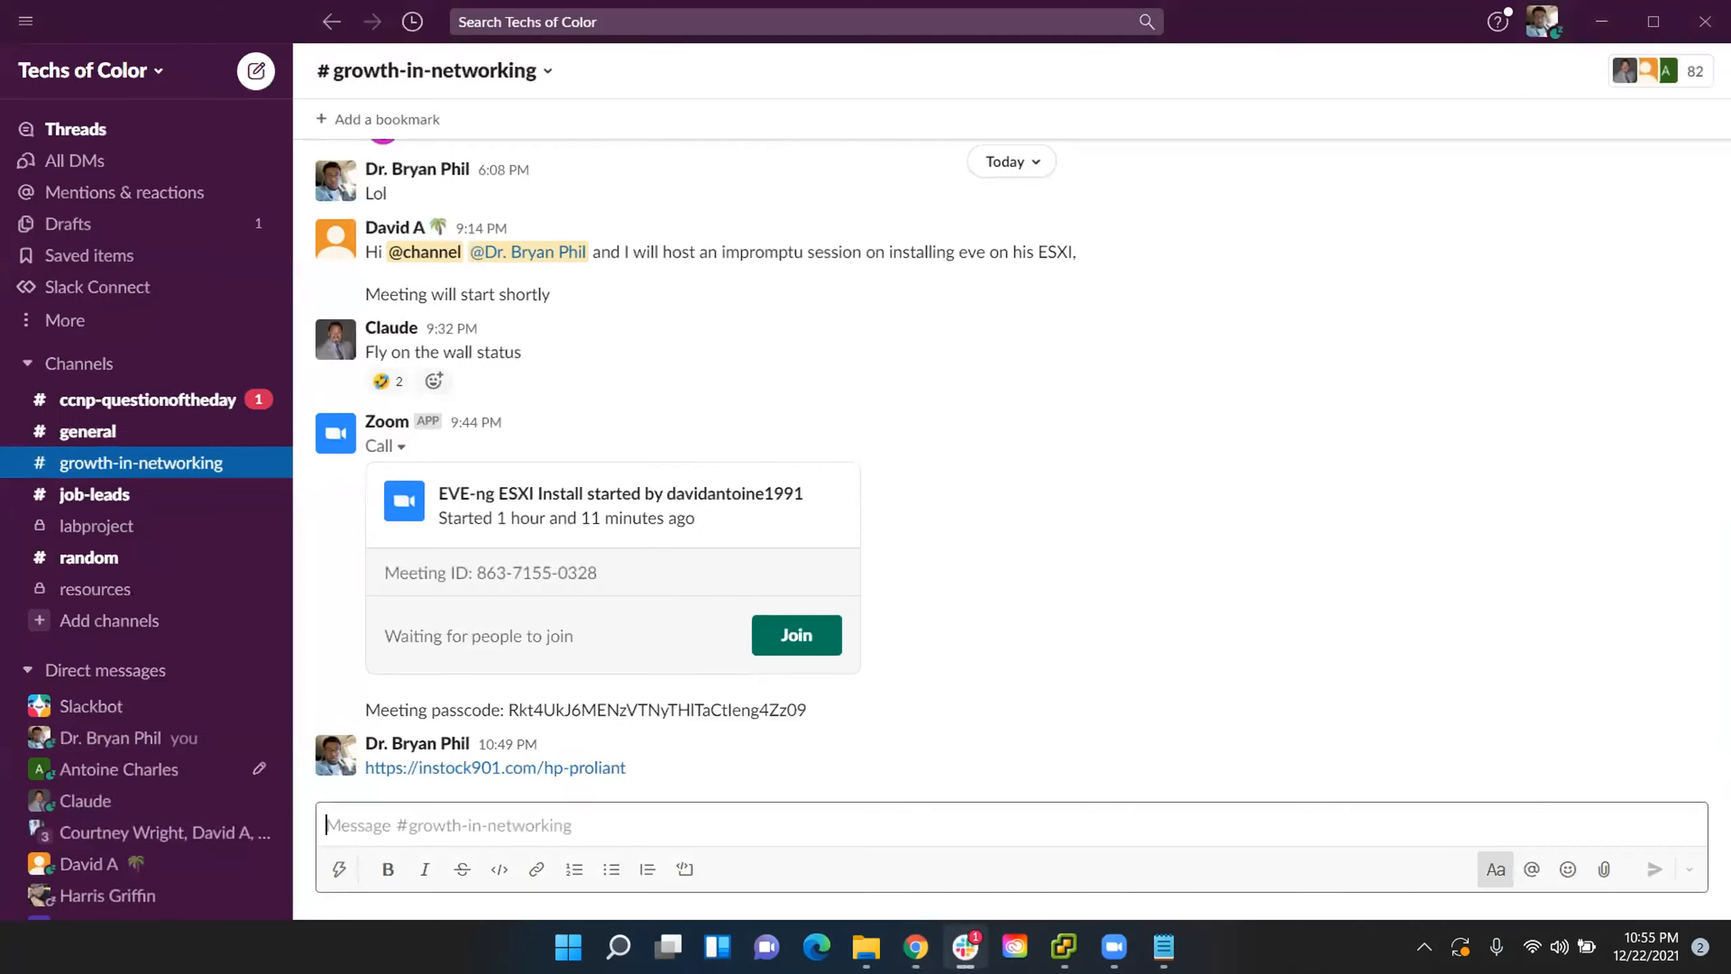
# - Return to the VM console in Chrome and run ipconfig in the Windows Command Prompt to check the computer's network configuration
pyautogui.click(915, 947)
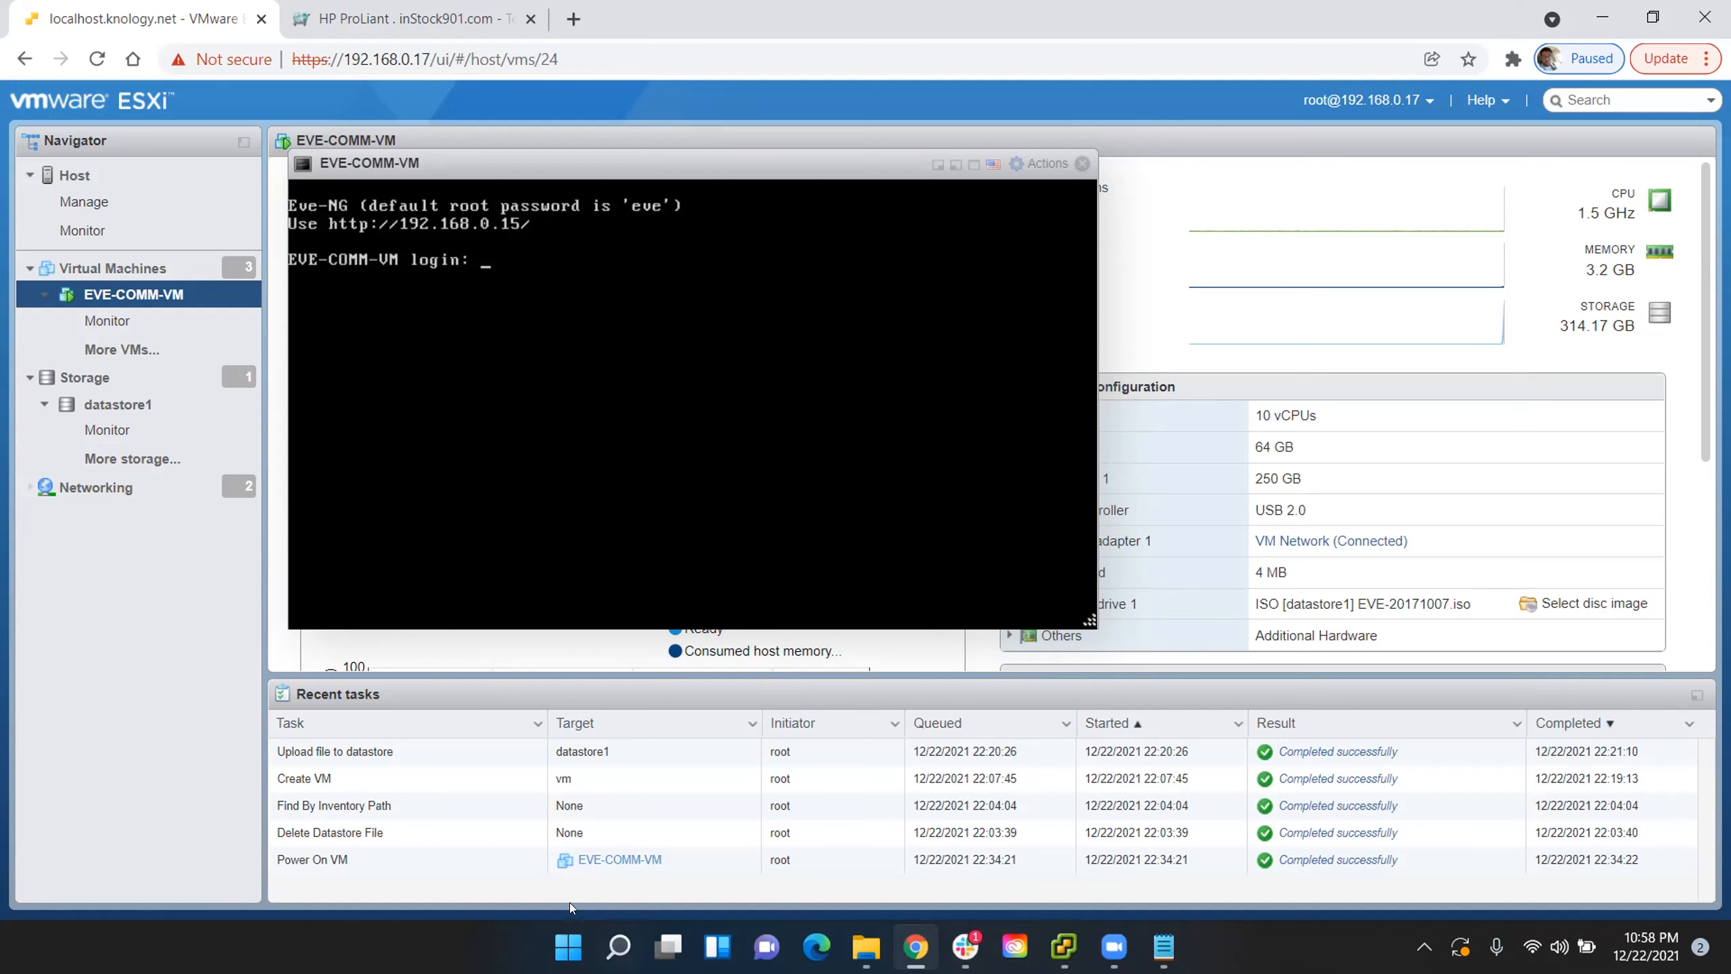
pyautogui.click(621, 946)
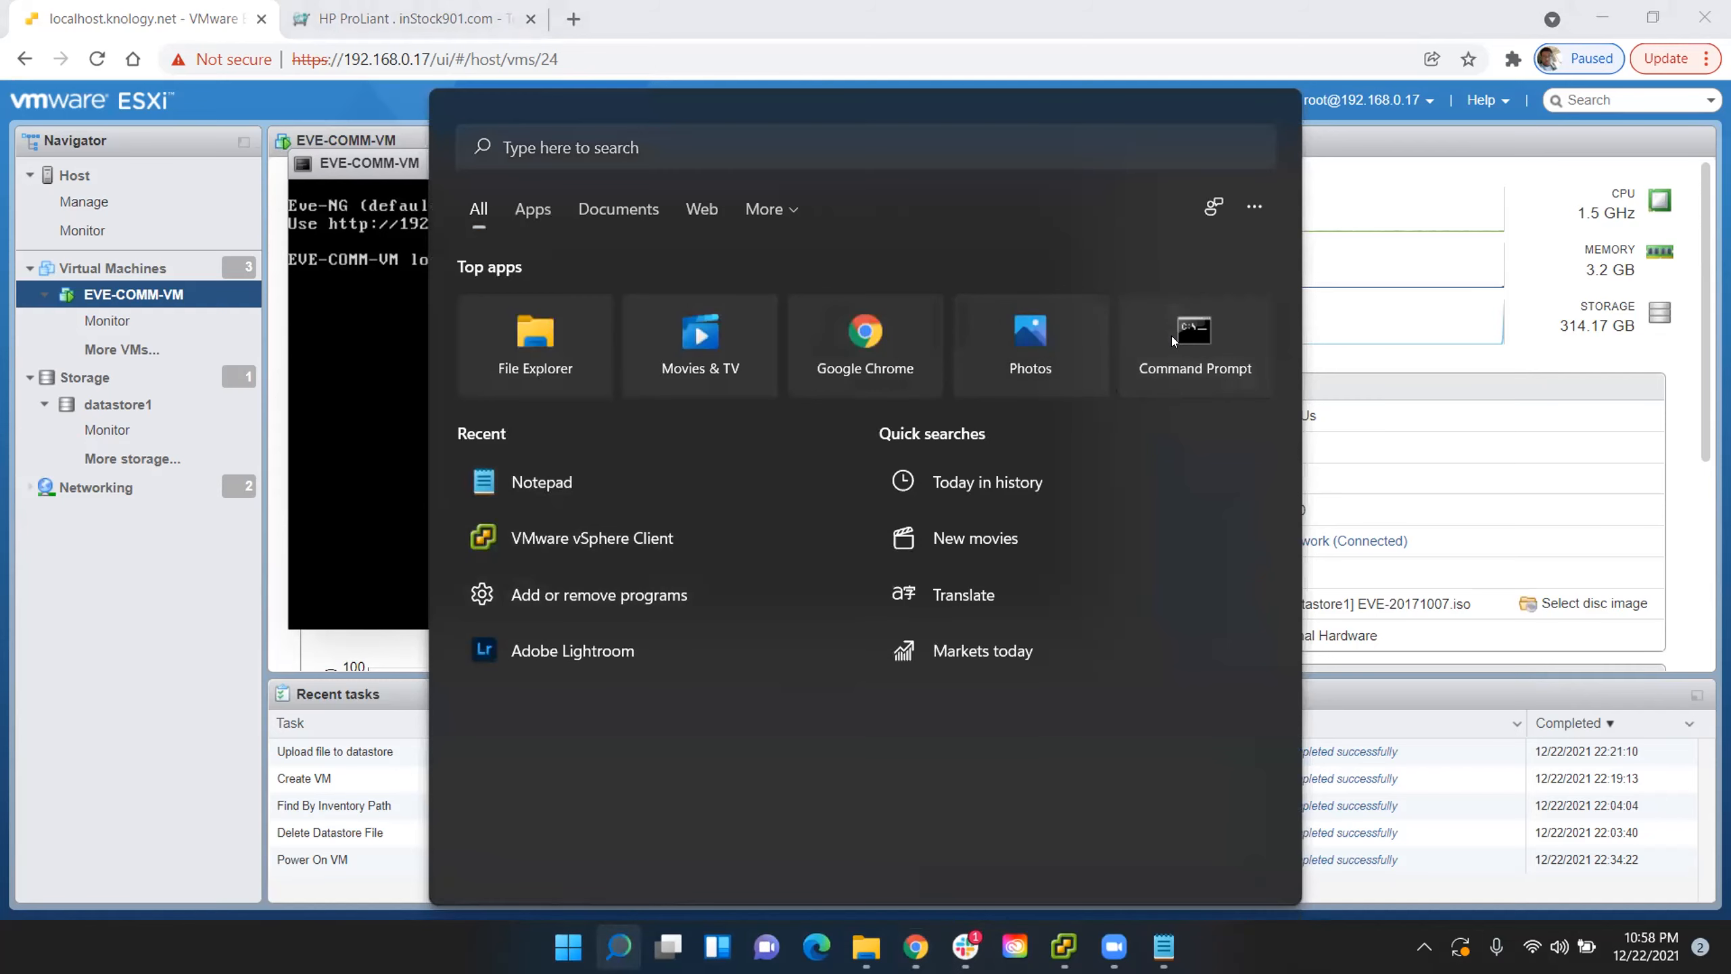
pyautogui.click(1171, 335)
pyautogui.write('ipconfig')
pyautogui.press('Return')
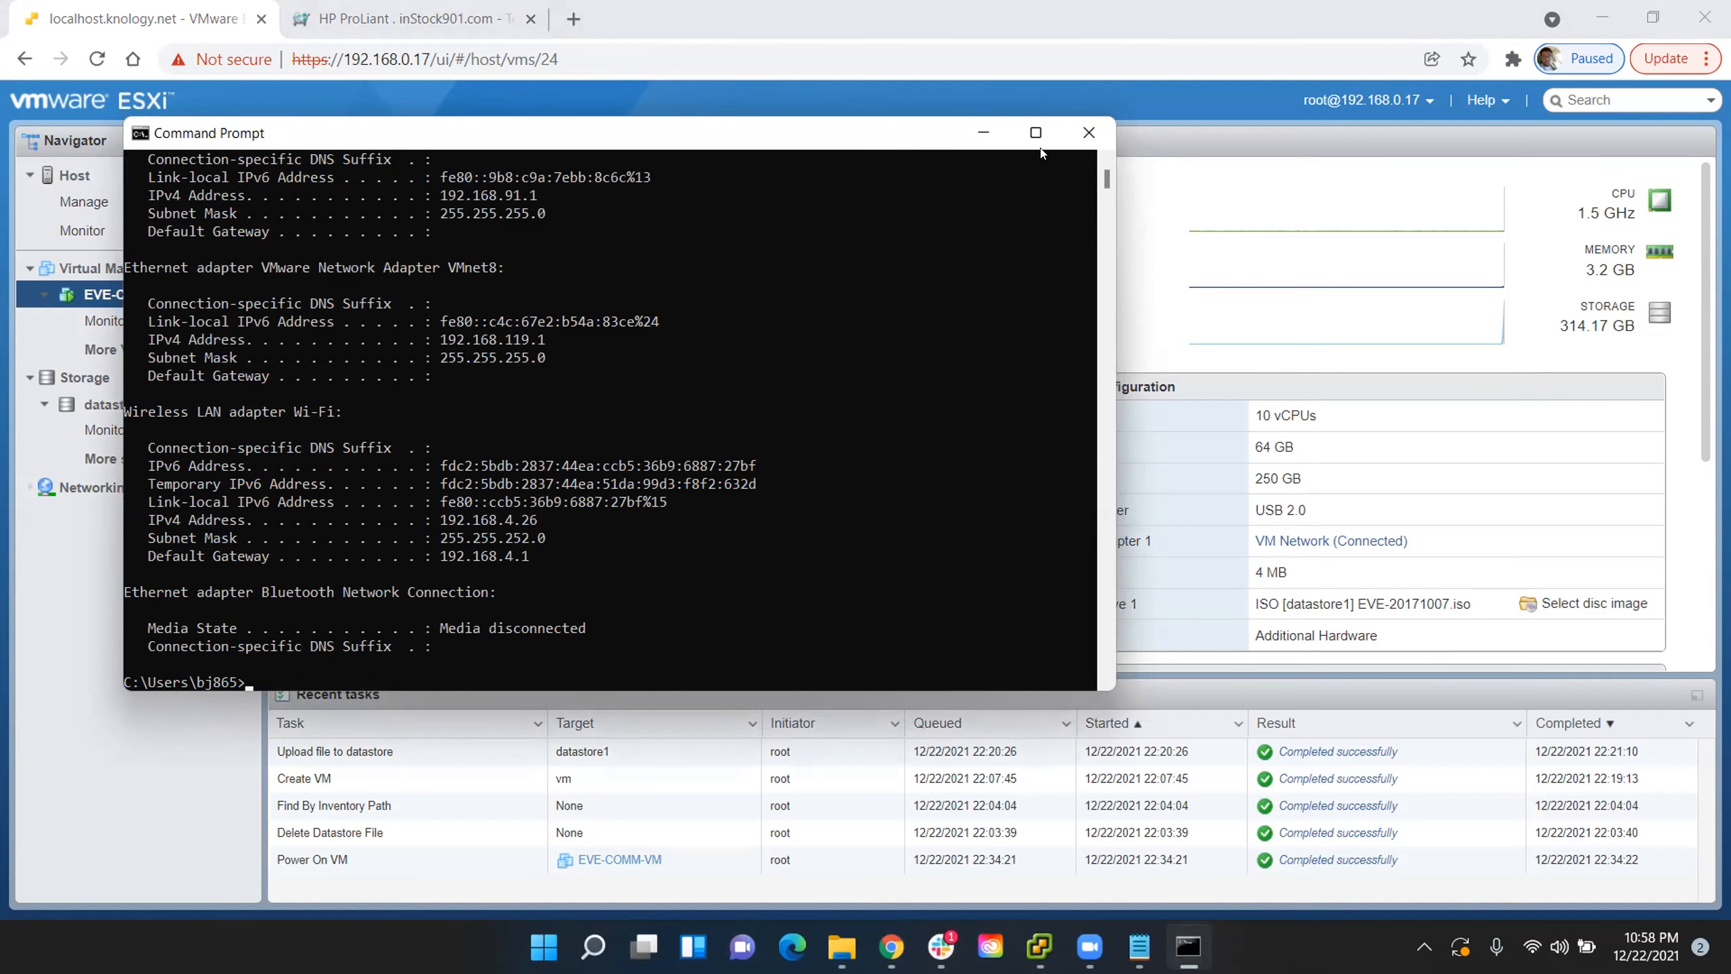
pyautogui.click(983, 132)
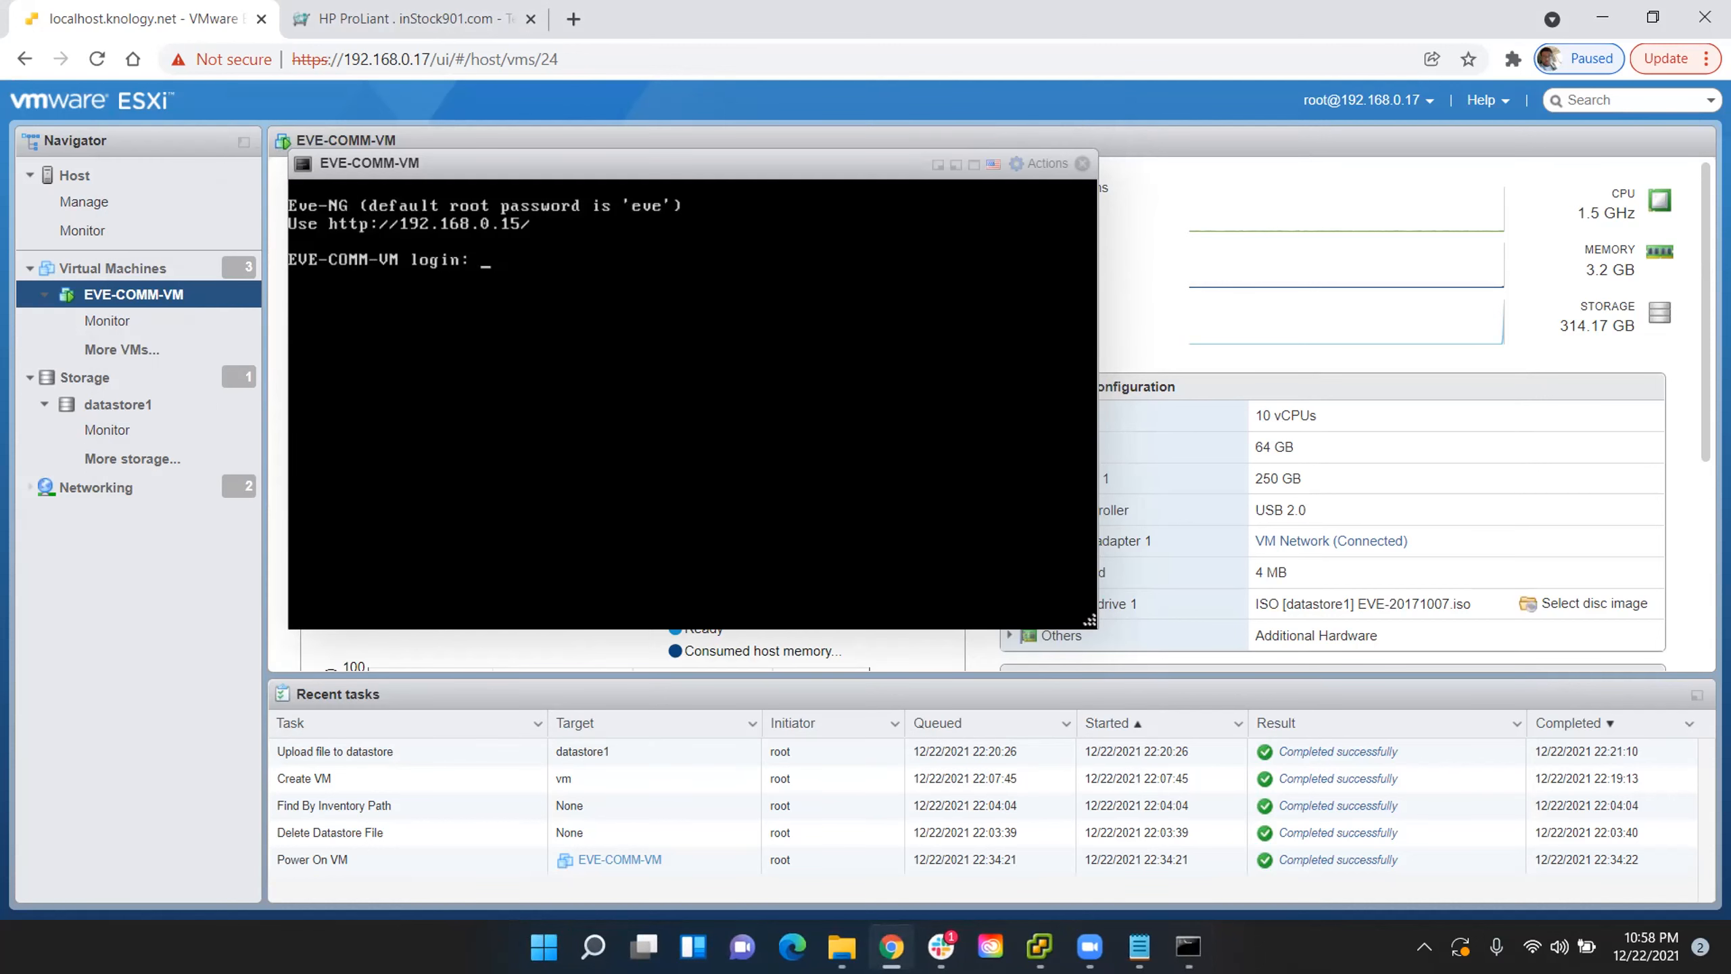
# - Examine the ESXi host's networking: port groups, physical NICs, virtual switches, VMkernel NICs and the Default TCP/IP stack
pyautogui.moveTo(816, 162); pyautogui.dragTo(1321, 165)
pyautogui.moveTo(1095, 167); pyautogui.dragTo(1109, 203)
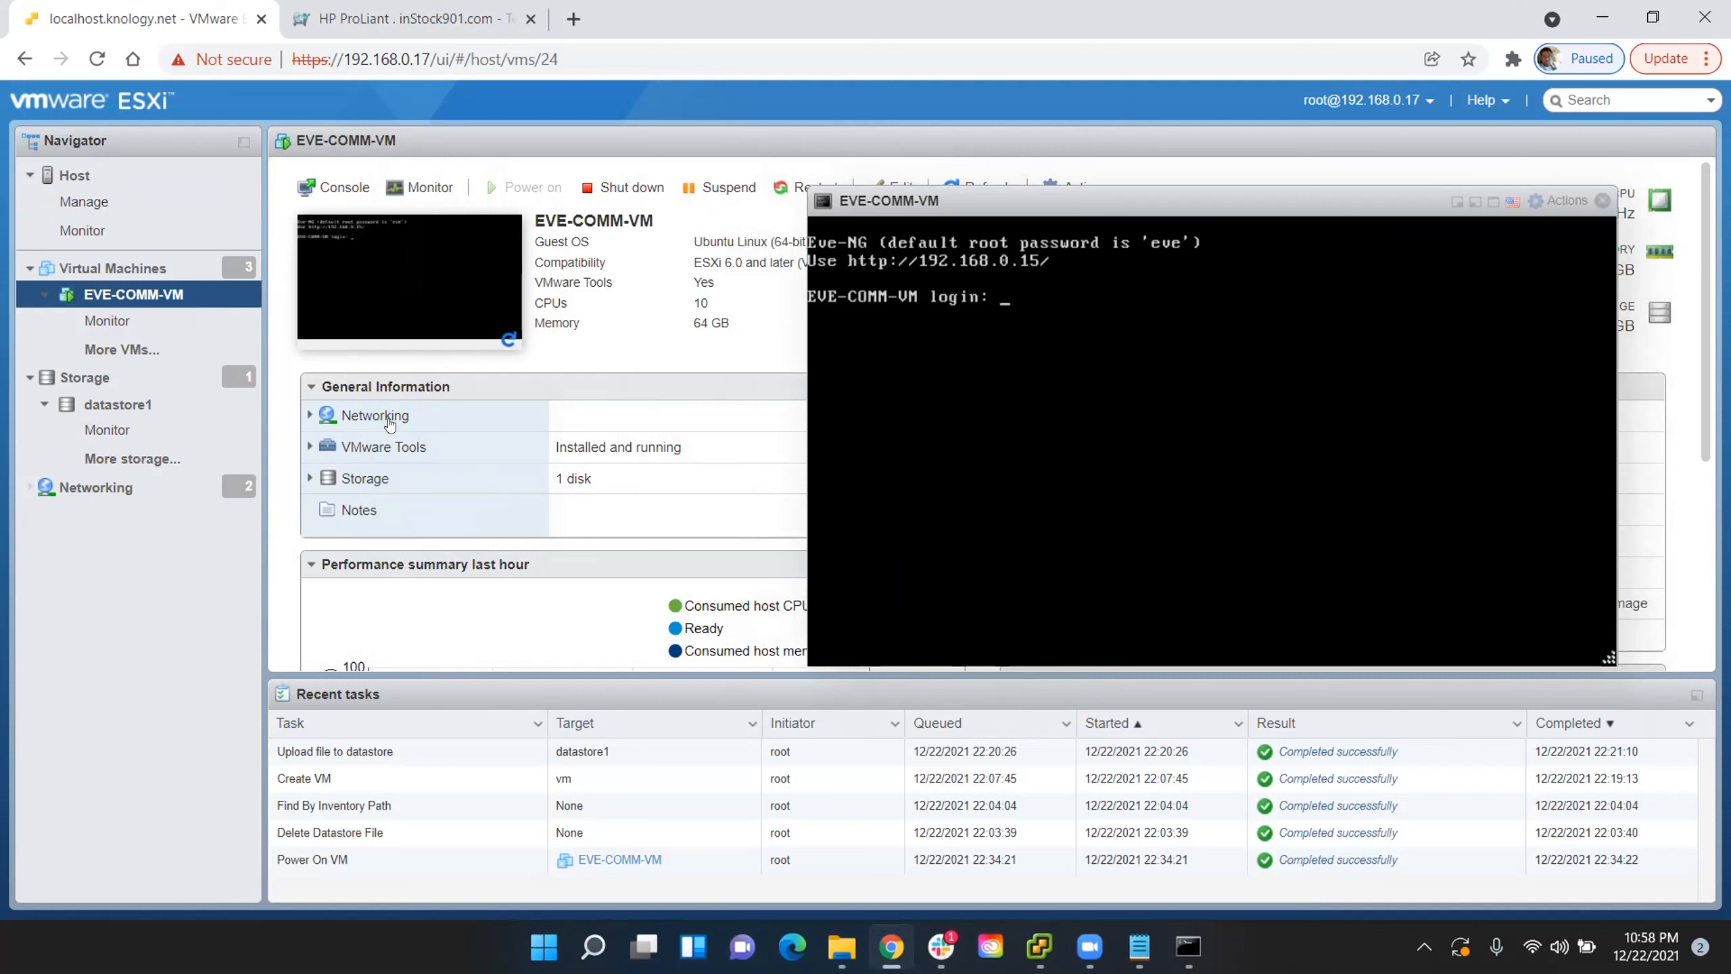
pyautogui.click(196, 490)
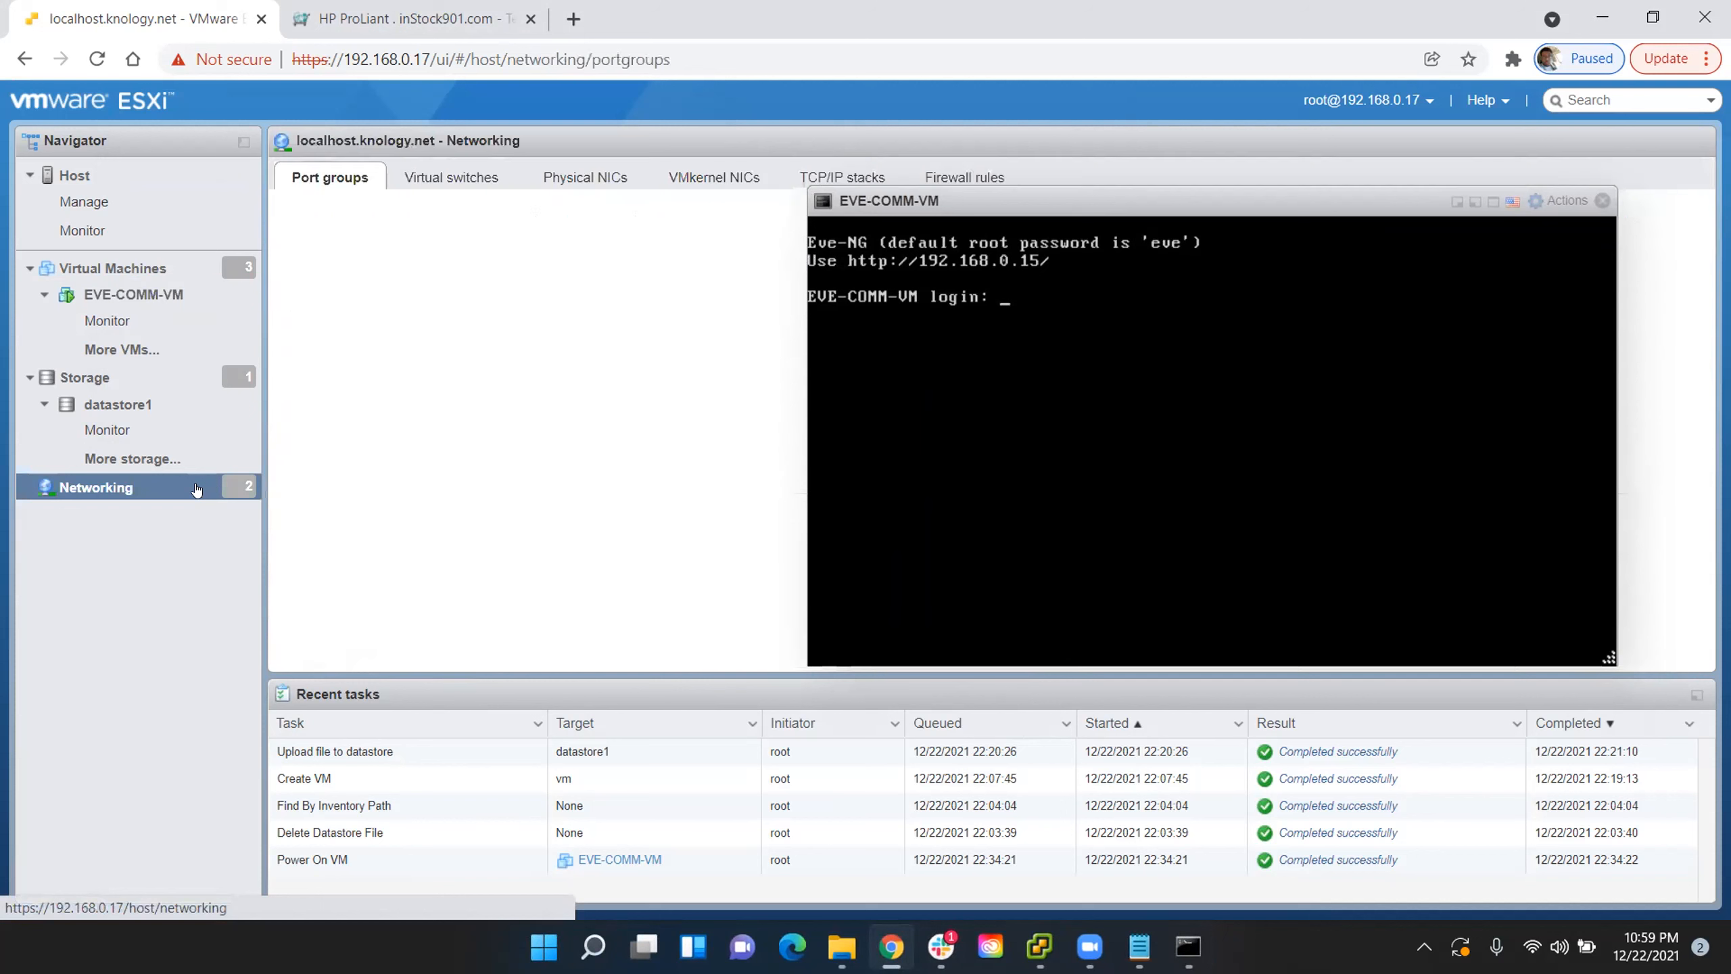
pyautogui.moveTo(1031, 210); pyautogui.dragTo(538, 414)
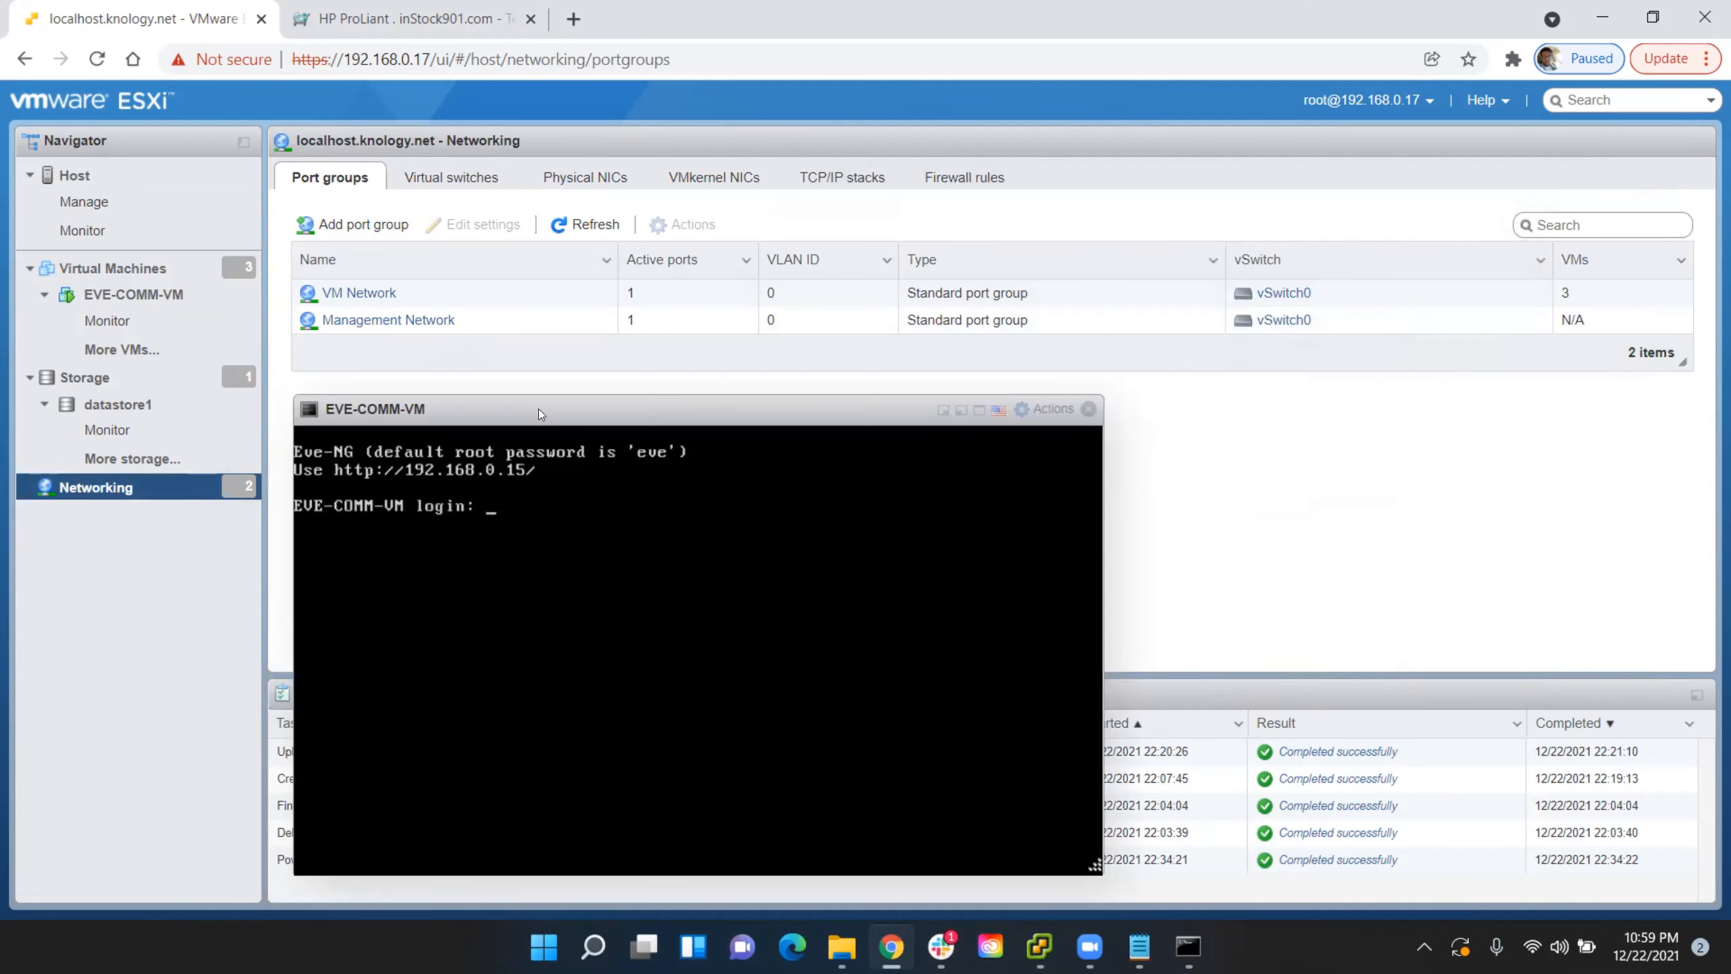
pyautogui.click(586, 178)
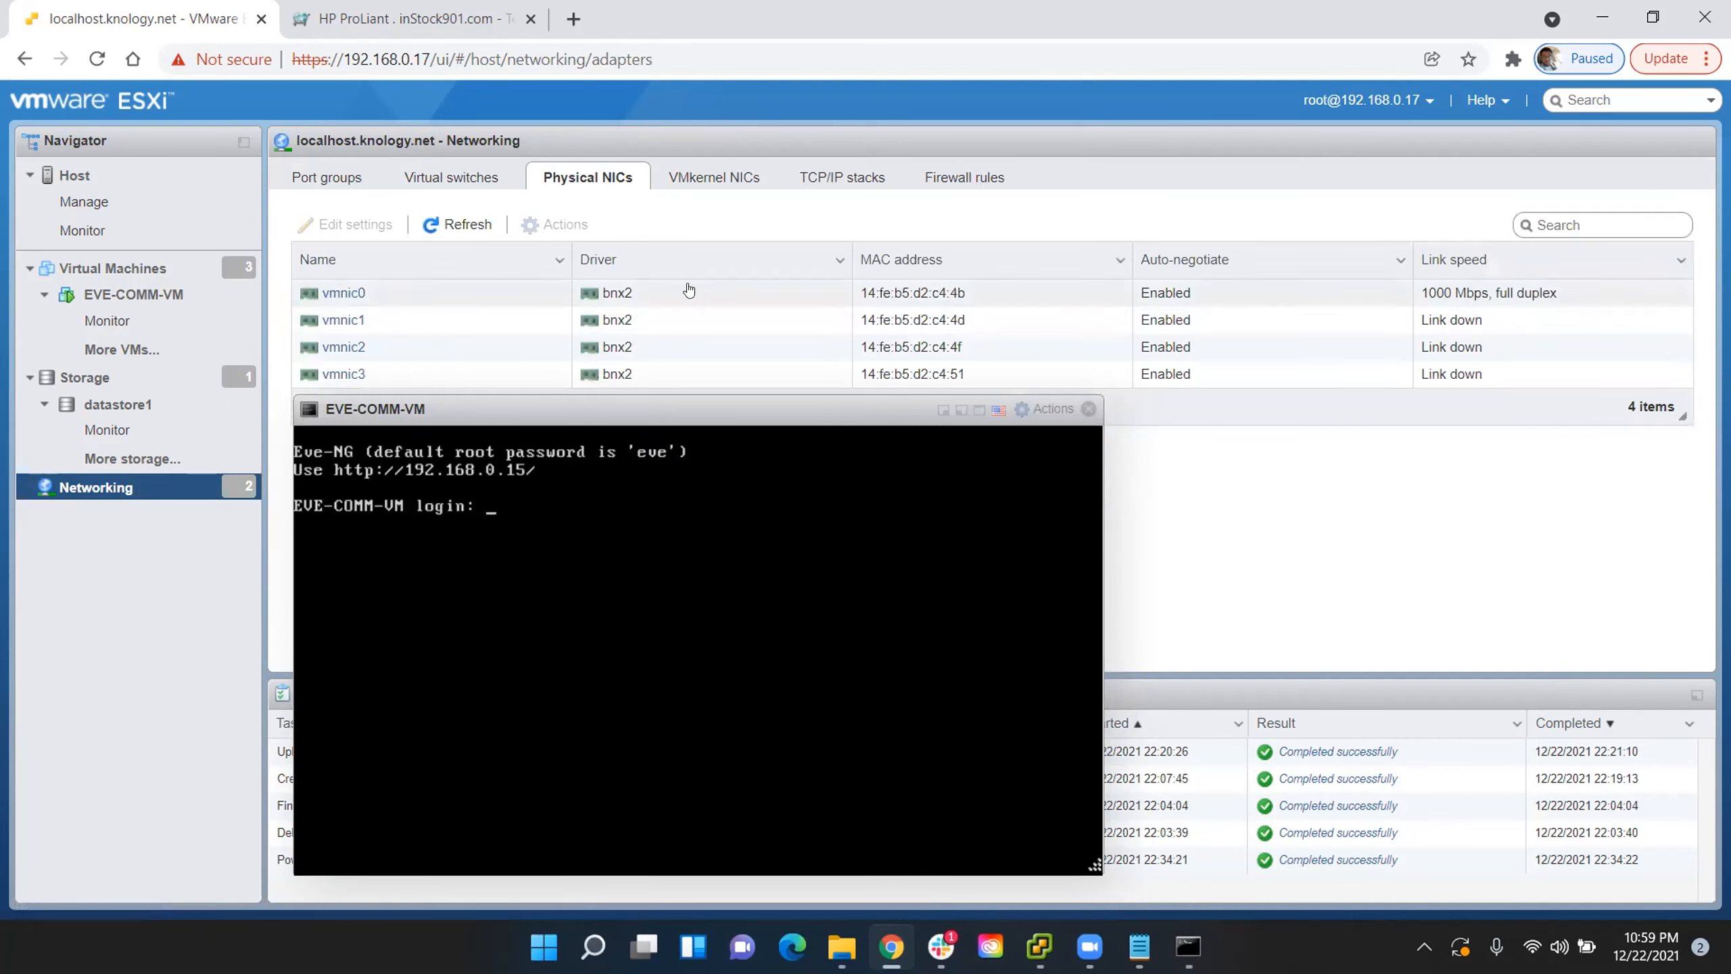
pyautogui.click(456, 178)
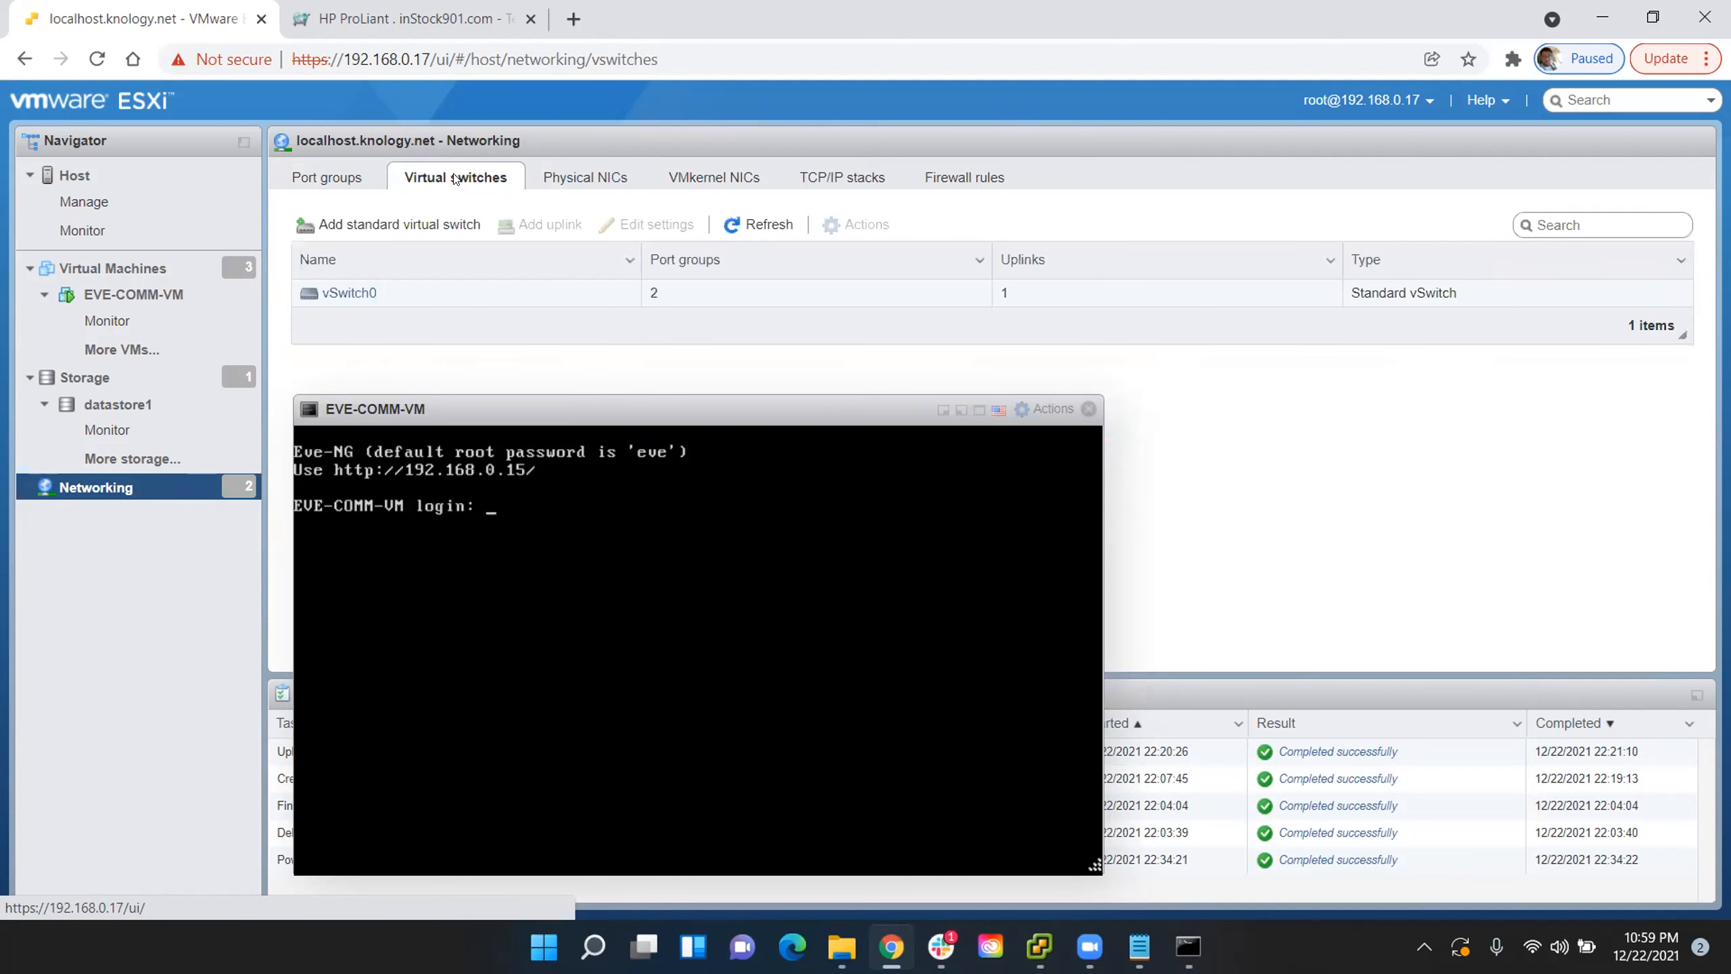
pyautogui.click(725, 168)
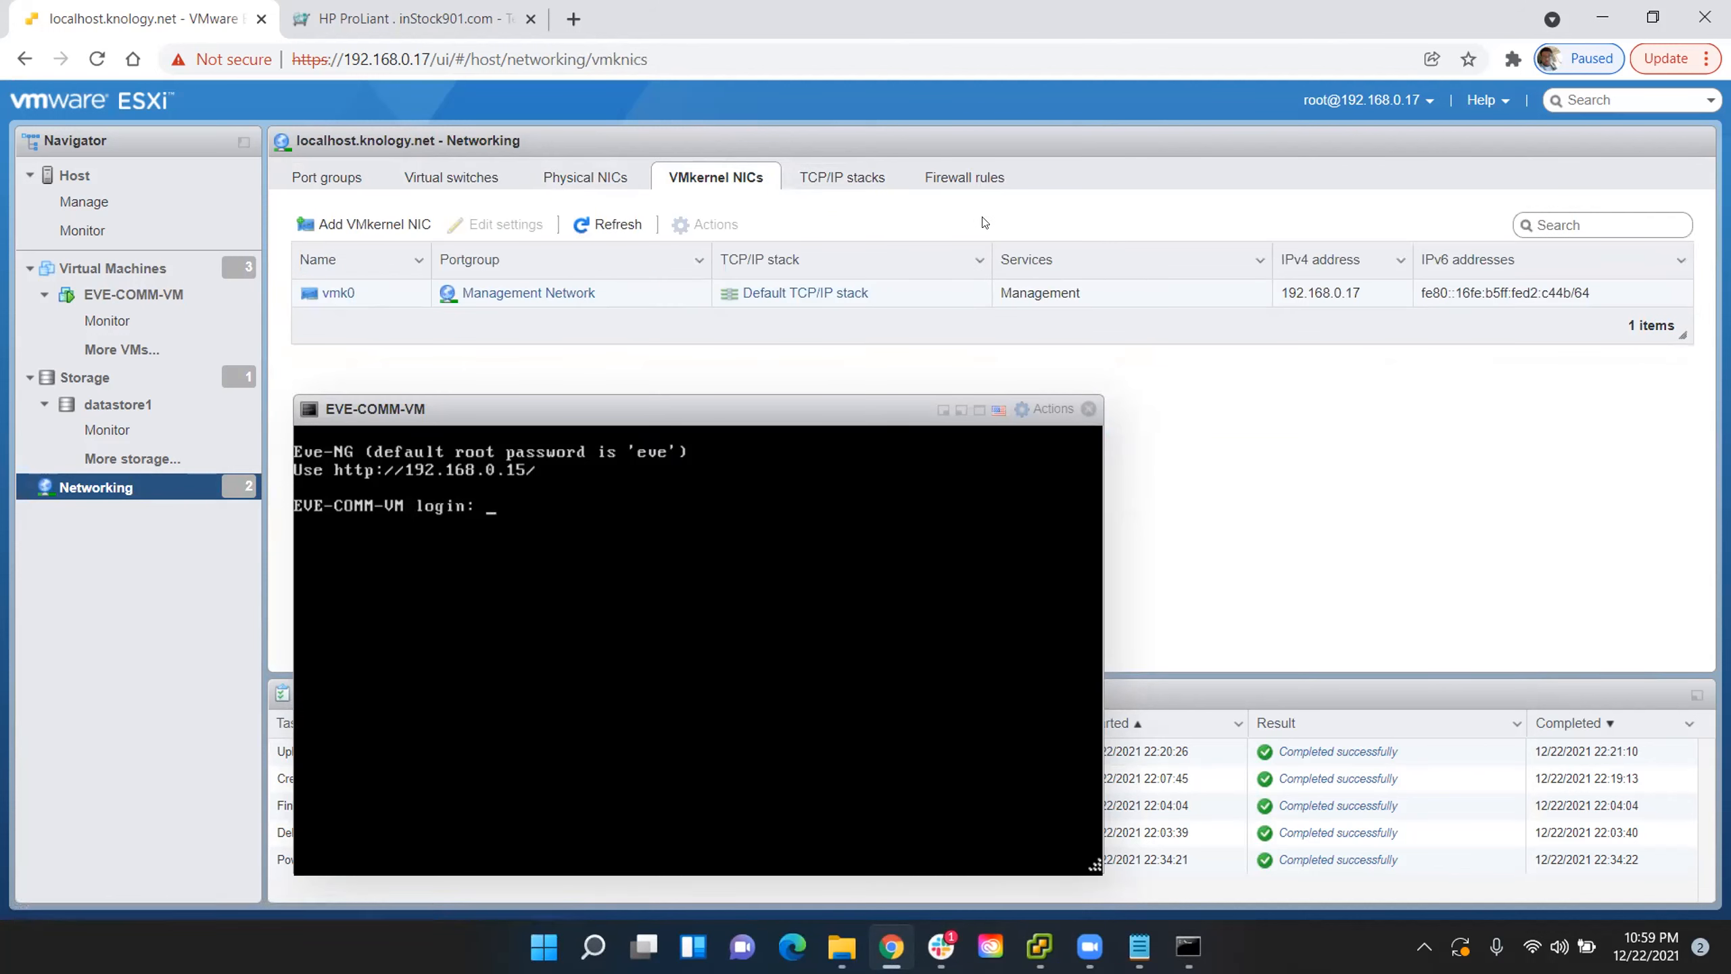
pyautogui.click(838, 294)
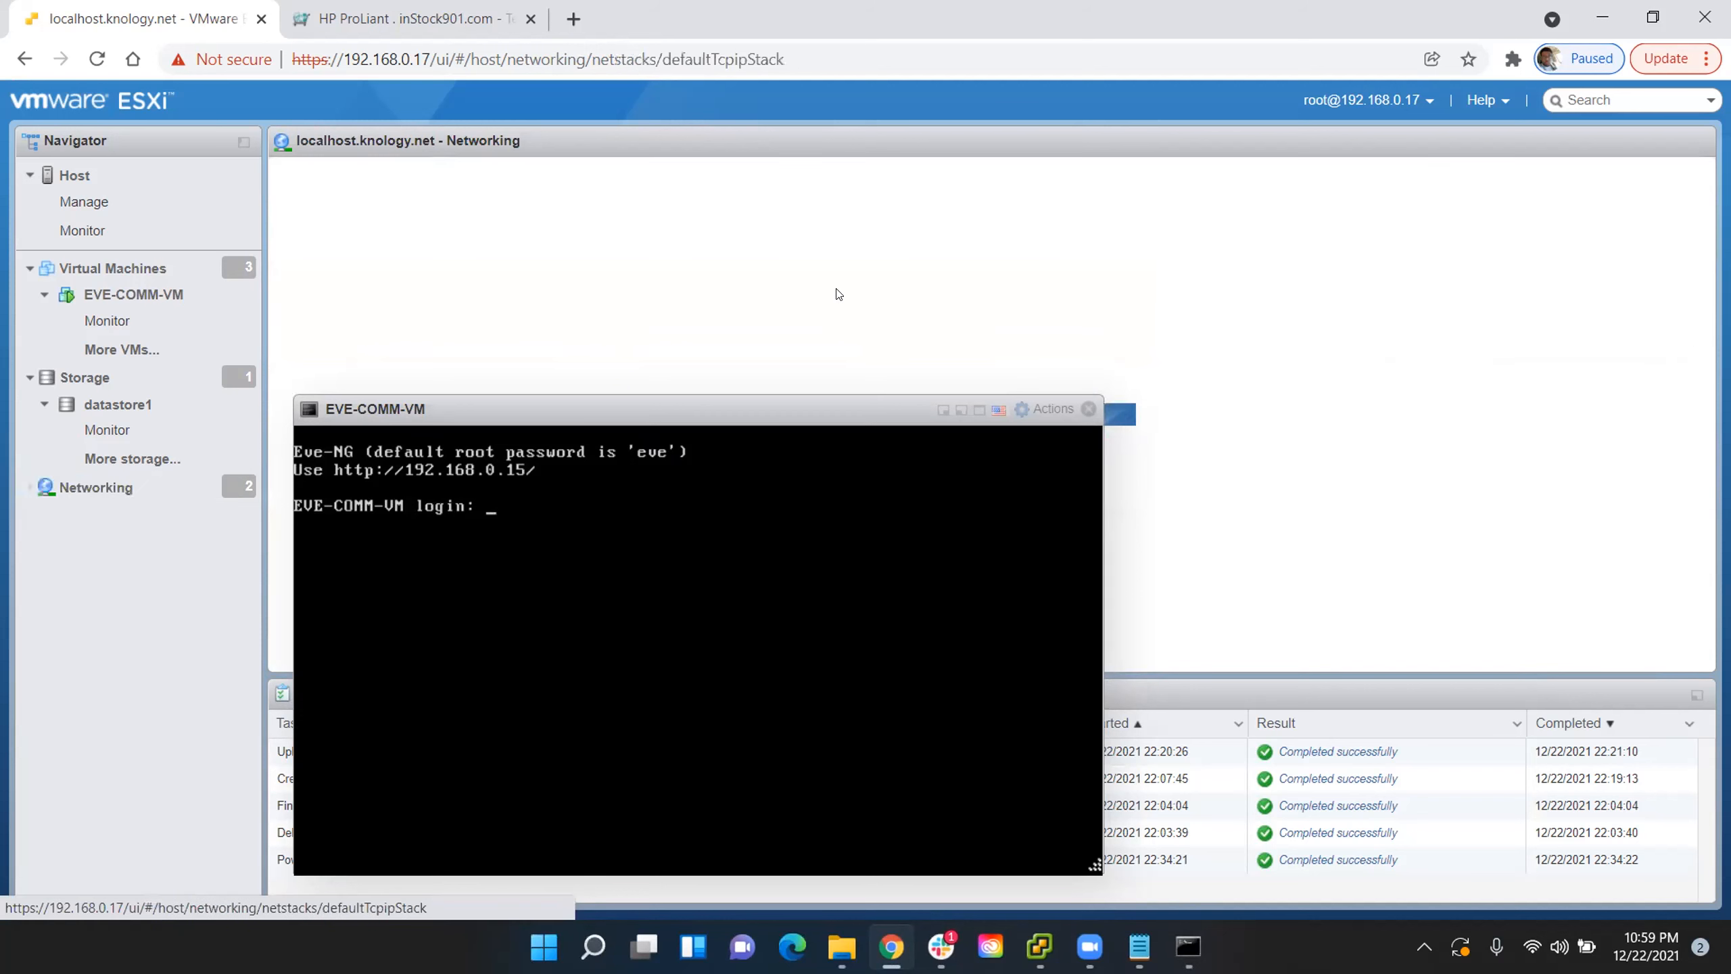
pyautogui.moveTo(793, 410); pyautogui.dragTo(774, 250)
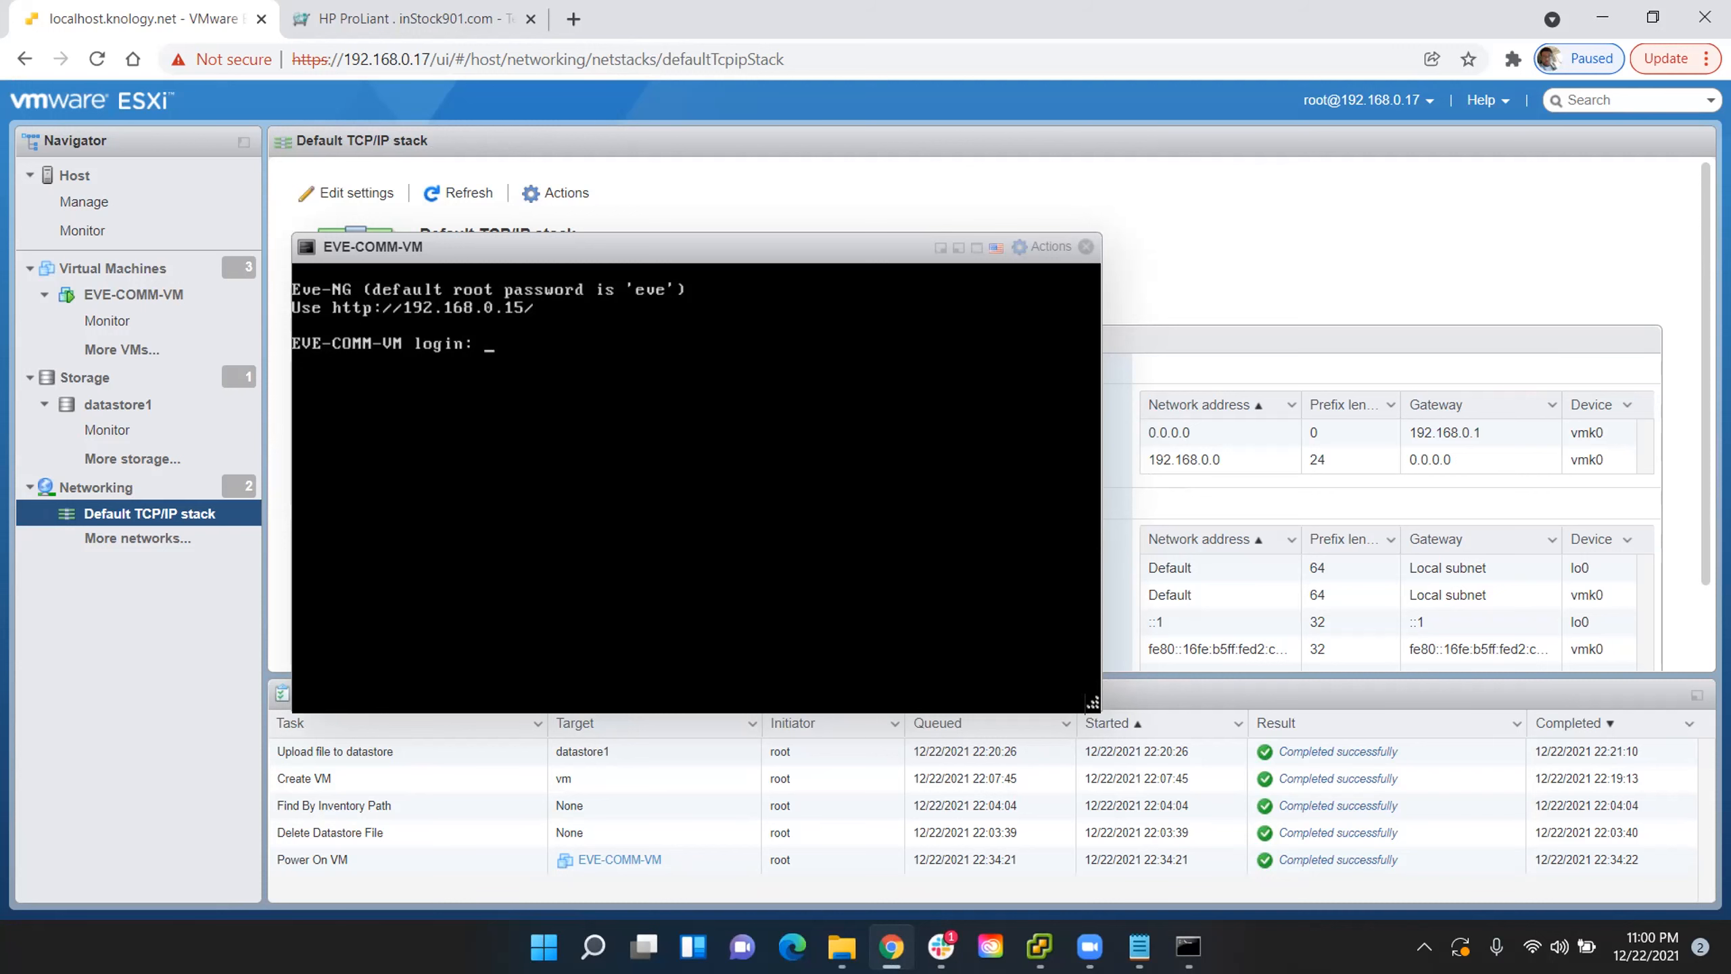
pyautogui.moveTo(749, 249); pyautogui.dragTo(695, 723)
pyautogui.moveTo(713, 661); pyautogui.dragTo(864, 265)
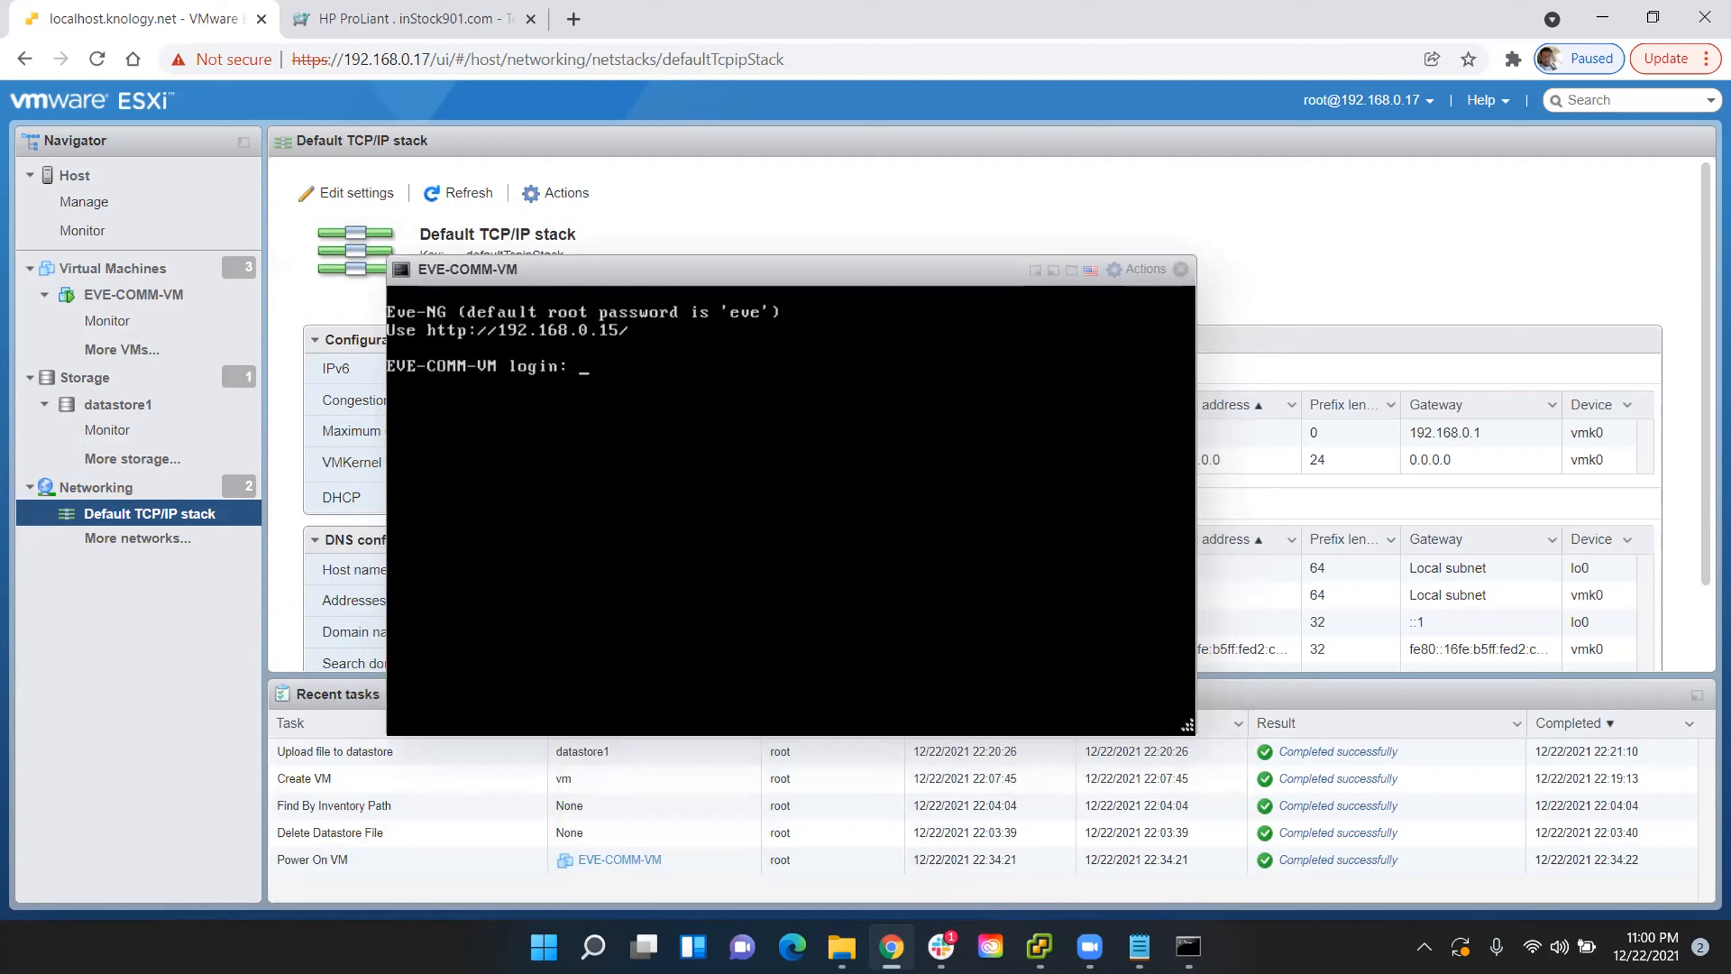
# - Log in to the EVE-COMM-VM console as root with the account password, and enter and repeat the new root password
pyautogui.write('rooo')
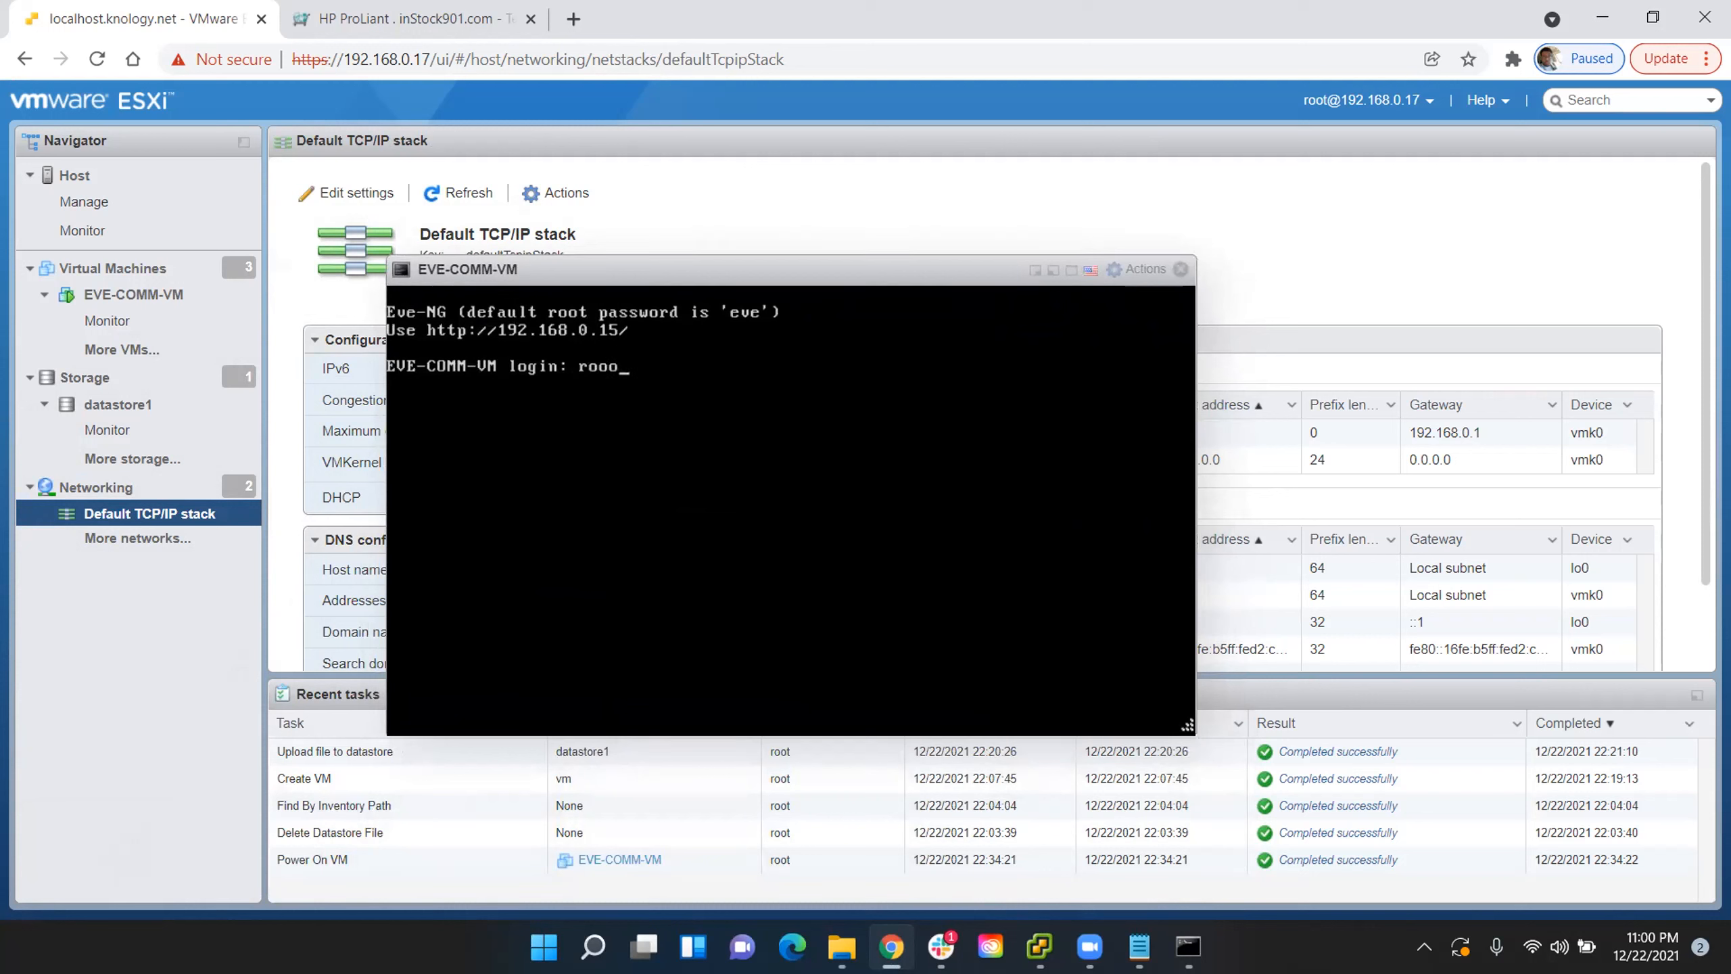
pyautogui.press('BackSpace')
pyautogui.write('t')
pyautogui.press('Return')
pyautogui.press('Return')
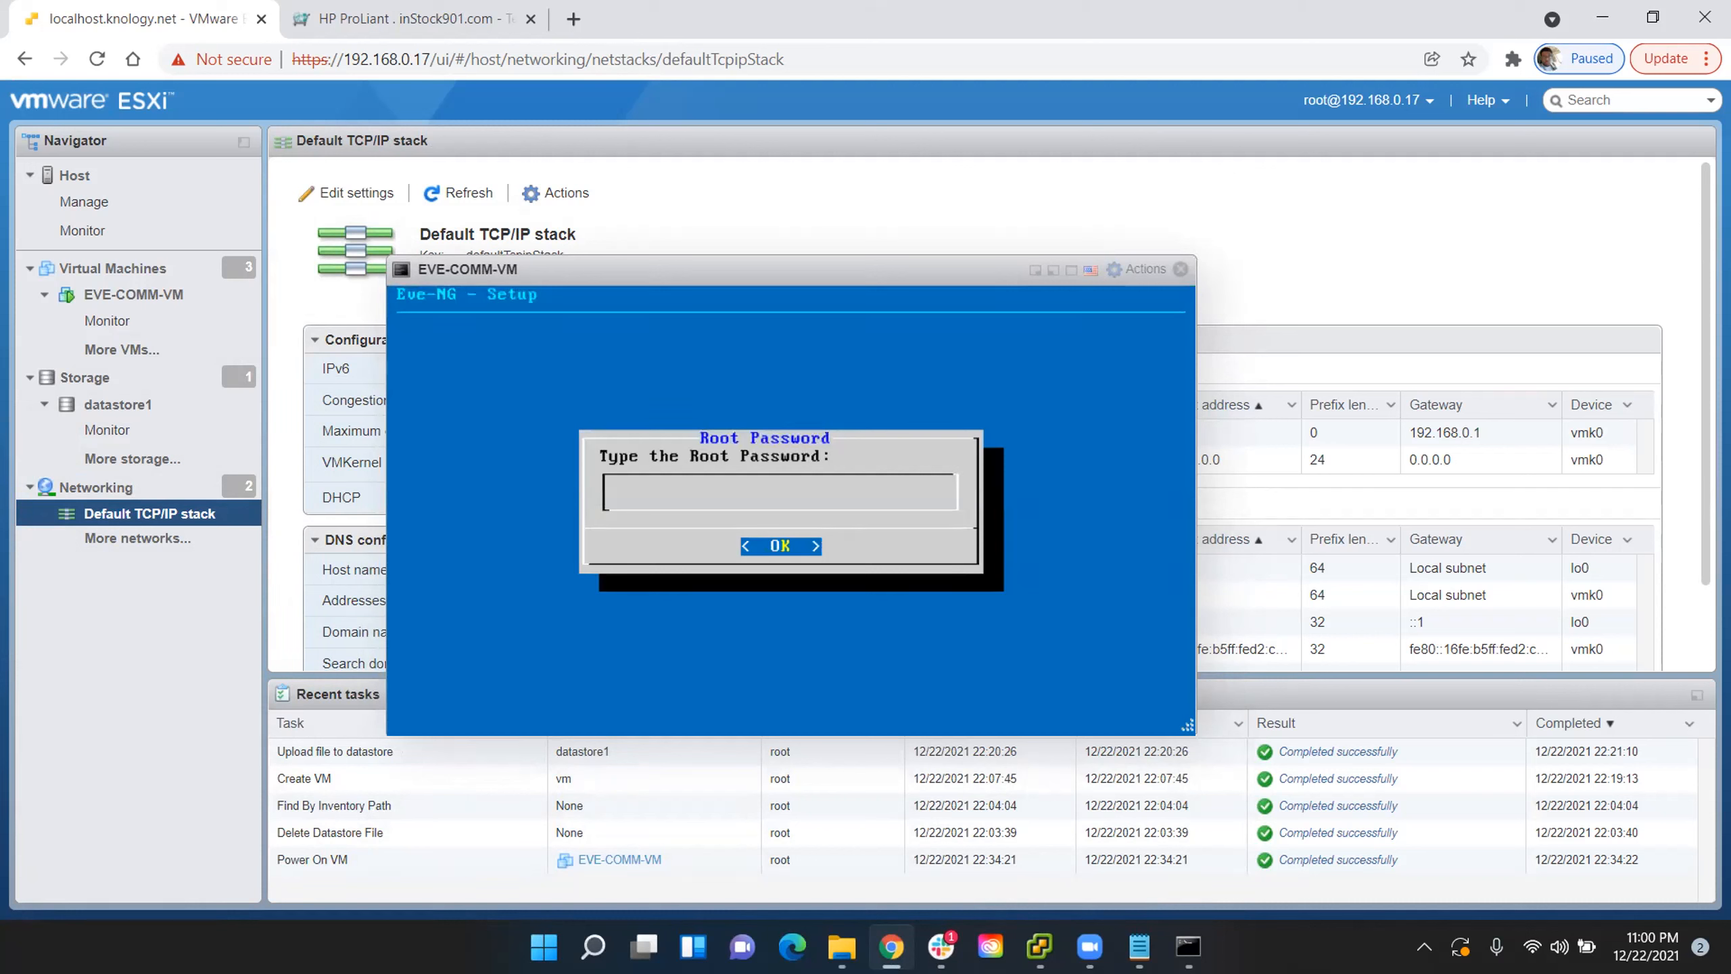
pyautogui.press('Return')
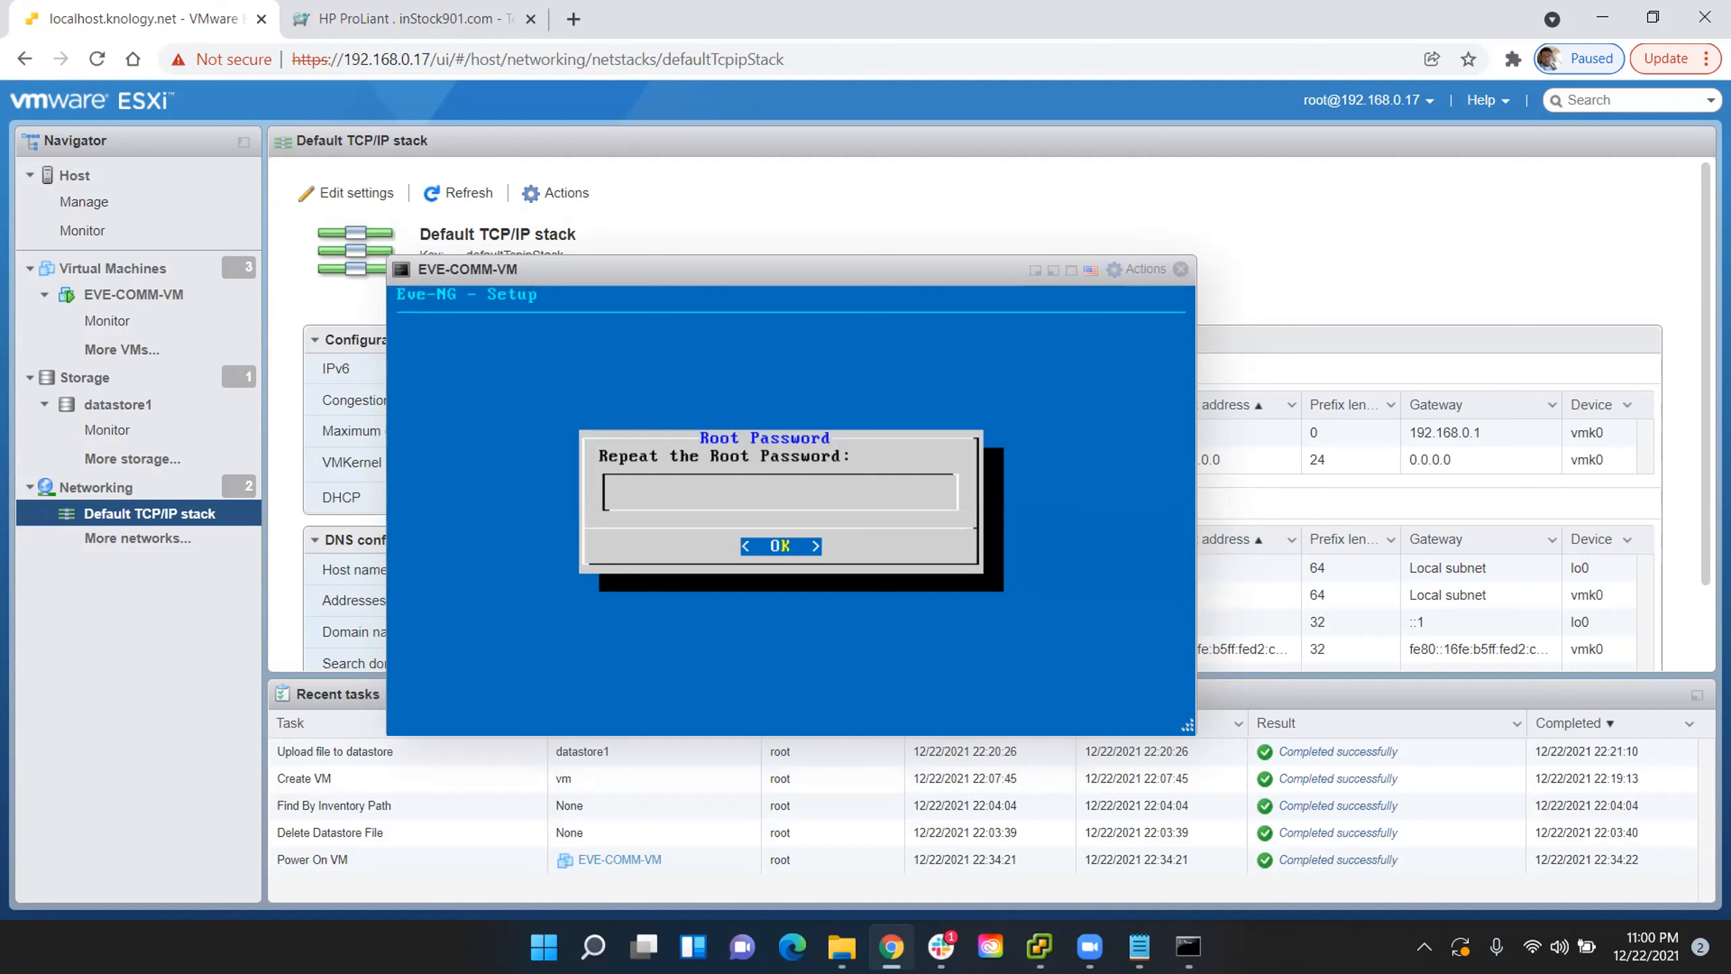
pyautogui.press('Return')
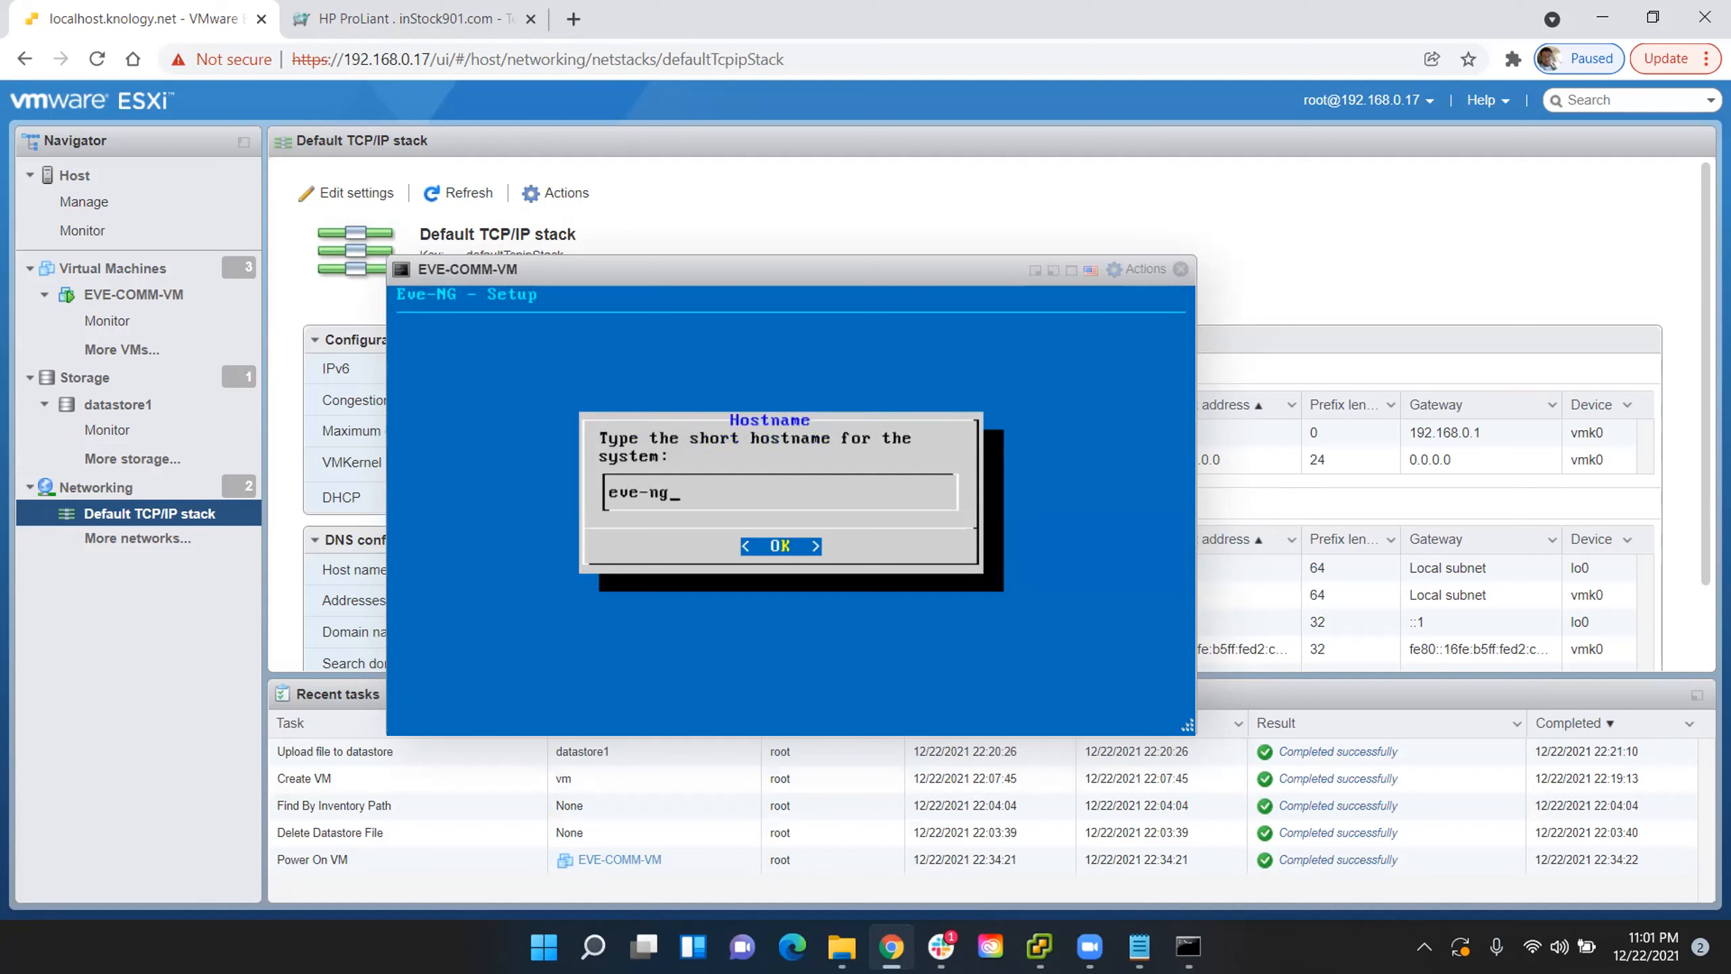
# - Set the short hostname in the Eve-NG setup to EVE-COMM-VM
pyautogui.press('BackSpace')
pyautogui.press('BackSpace')
pyautogui.press('BackSpace')
pyautogui.press('BackSpace')
pyautogui.press('BackSpace')
pyautogui.press('BackSpace')
pyautogui.write('EVEC')
pyautogui.press('BackSpace')
pyautogui.press('BackSpace')
pyautogui.write('-COMM-VM')
pyautogui.press('Return')
# - Replace the DNS domain name in the Eve-NG setup with knology.net
pyautogui.press('BackSpace')
pyautogui.press('BackSpace')
pyautogui.press('BackSpace')
pyautogui.press('BackSpace')
pyautogui.press('BackSpace')
pyautogui.press('BackSpace')
pyautogui.press('BackSpace')
pyautogui.press('BackSpace')
pyautogui.press('BackSpace')
pyautogui.press('BackSpace')
pyautogui.press('BackSpace')
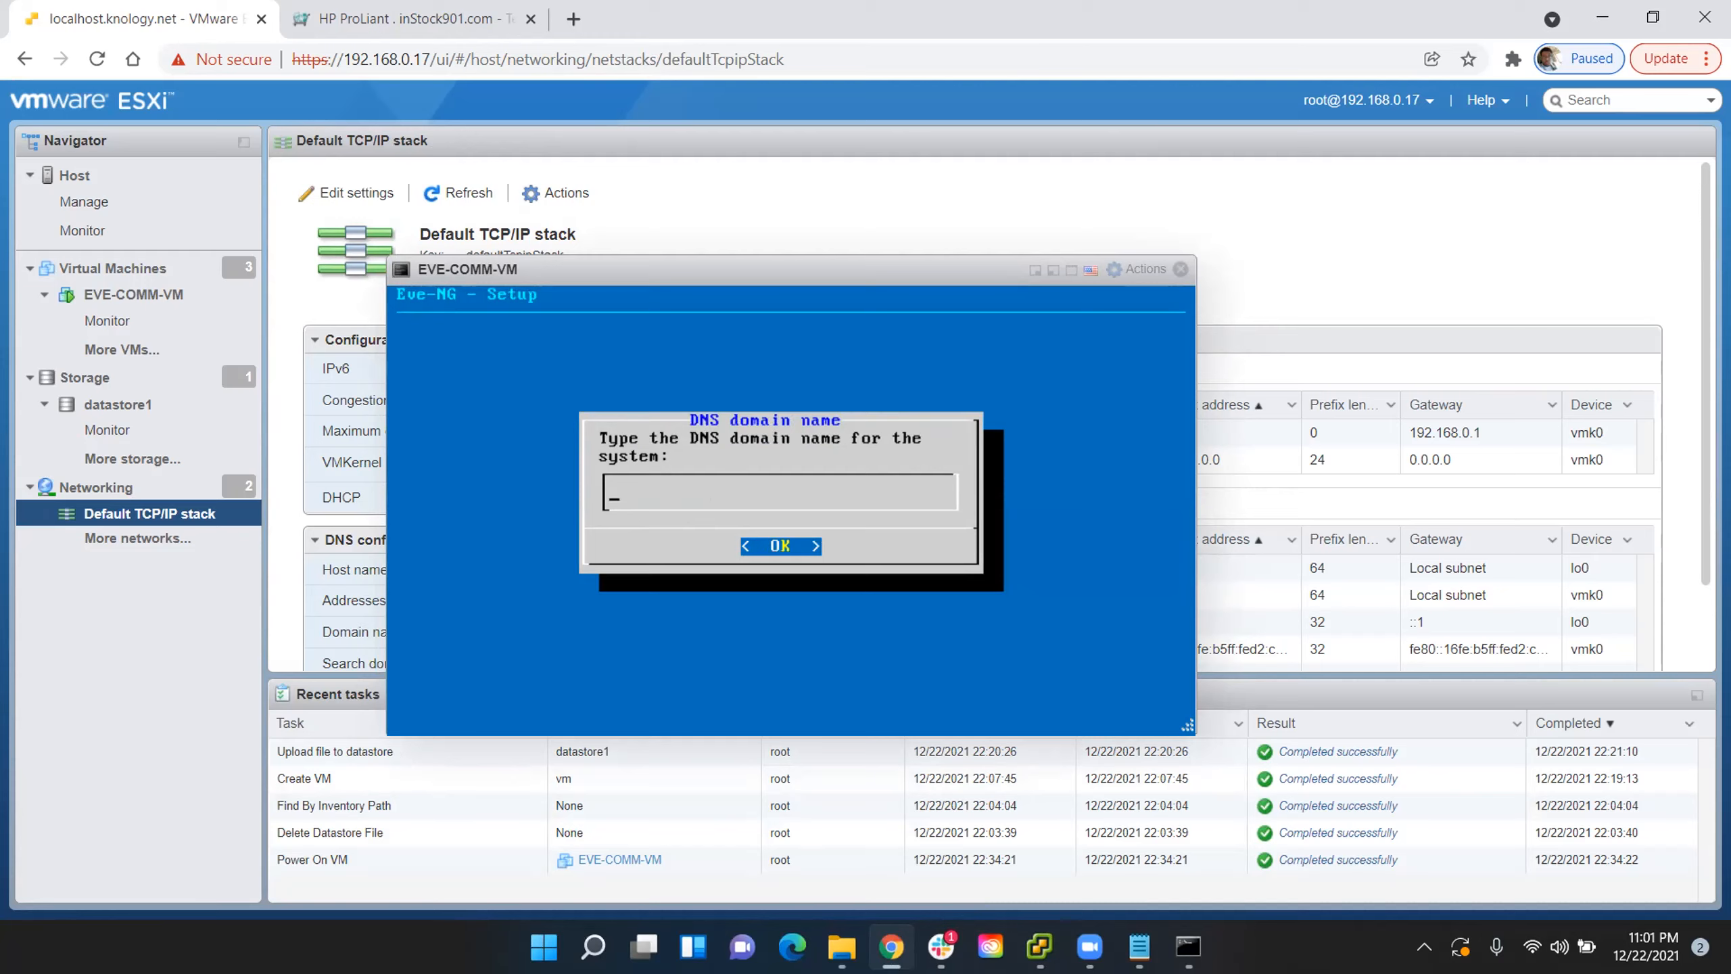
pyautogui.moveTo(802, 274); pyautogui.dragTo(1248, 212)
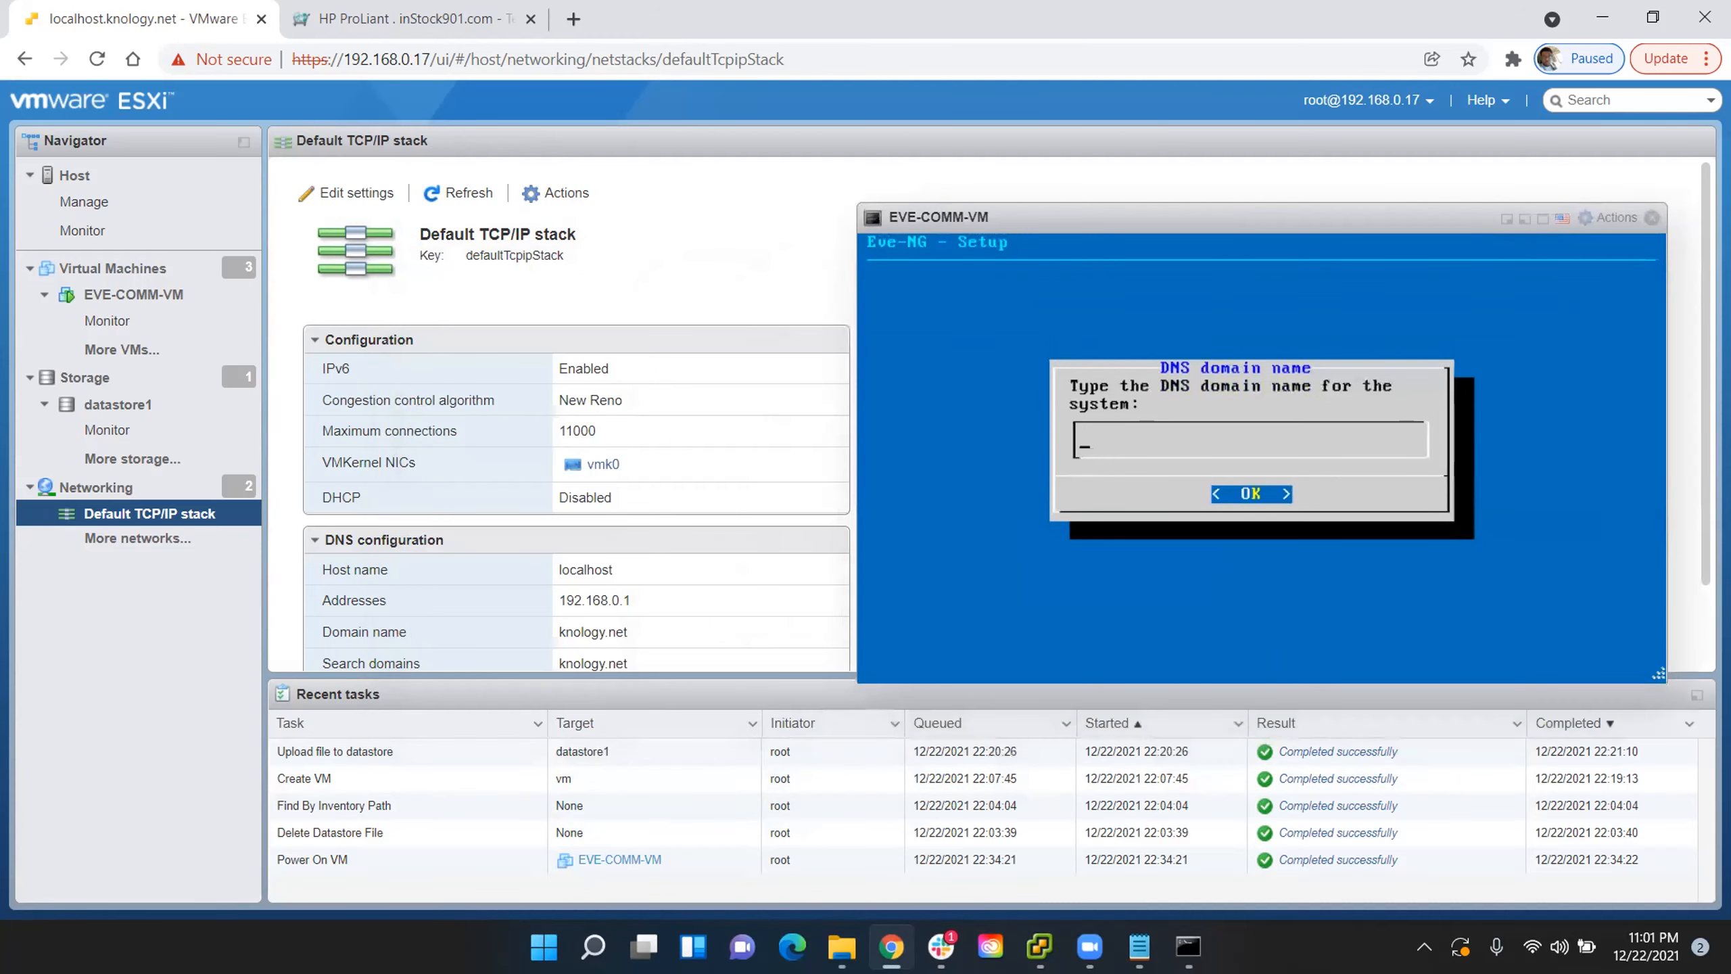
pyautogui.write('knology.net')
pyautogui.press('Return')
# - Choose static addressing for the management network and set its IP address to 192.168.0.15
pyautogui.press('Down')
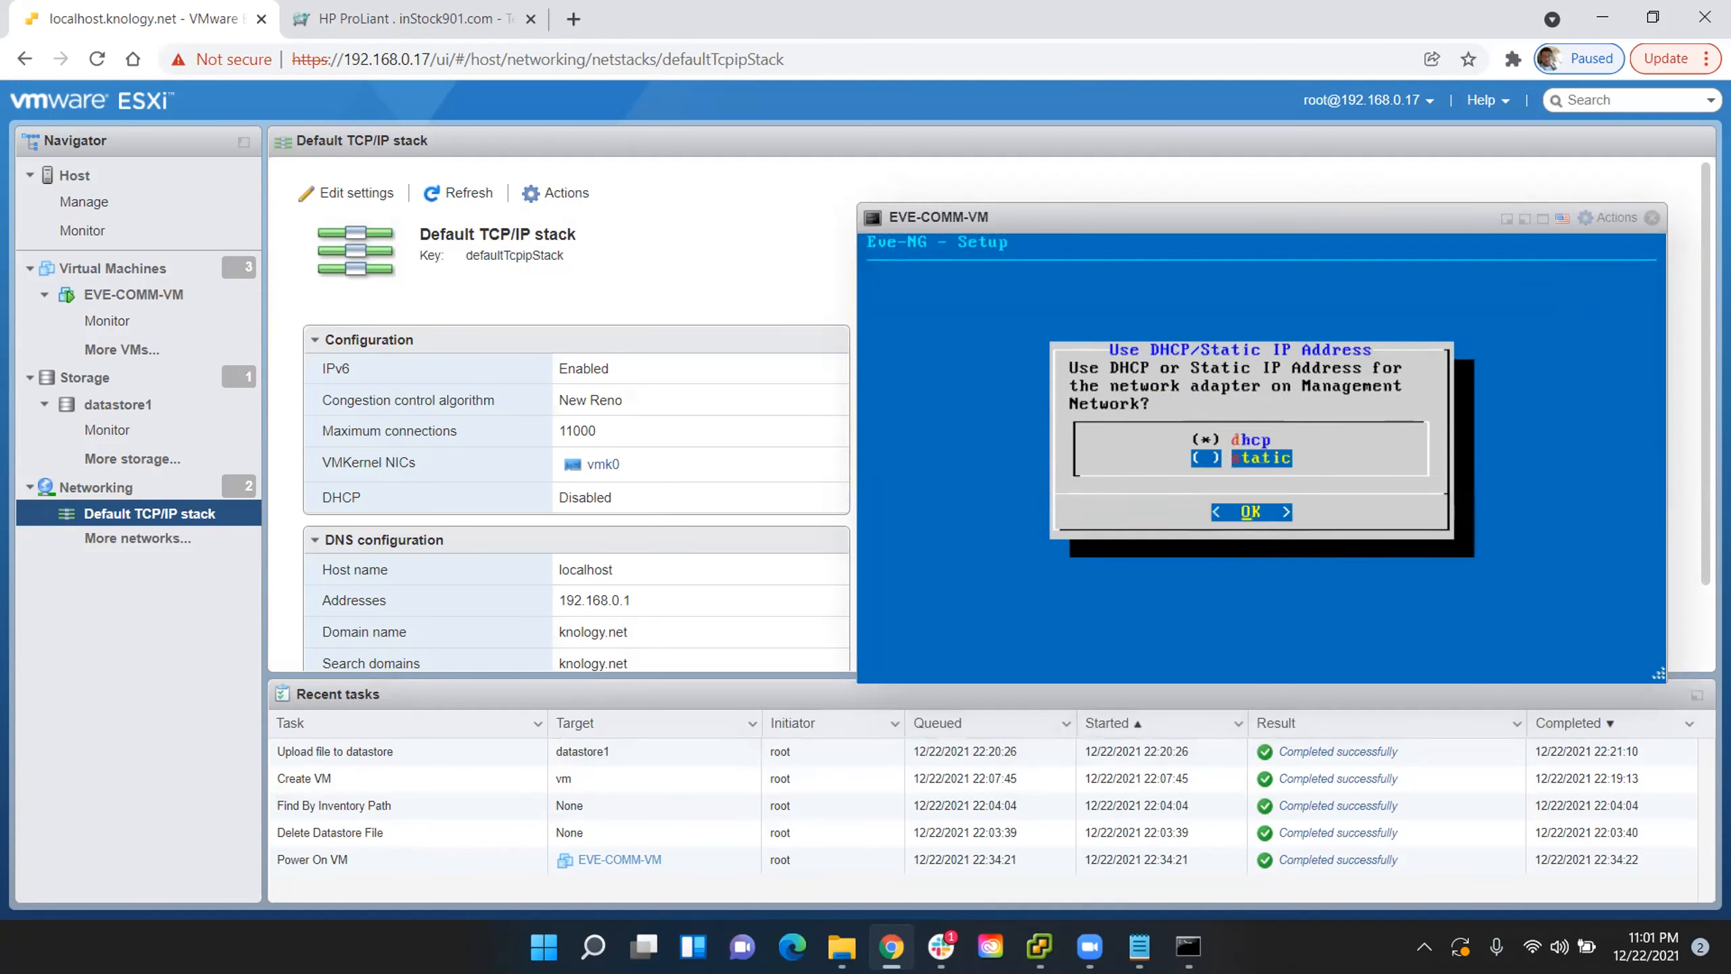
pyautogui.press('Return')
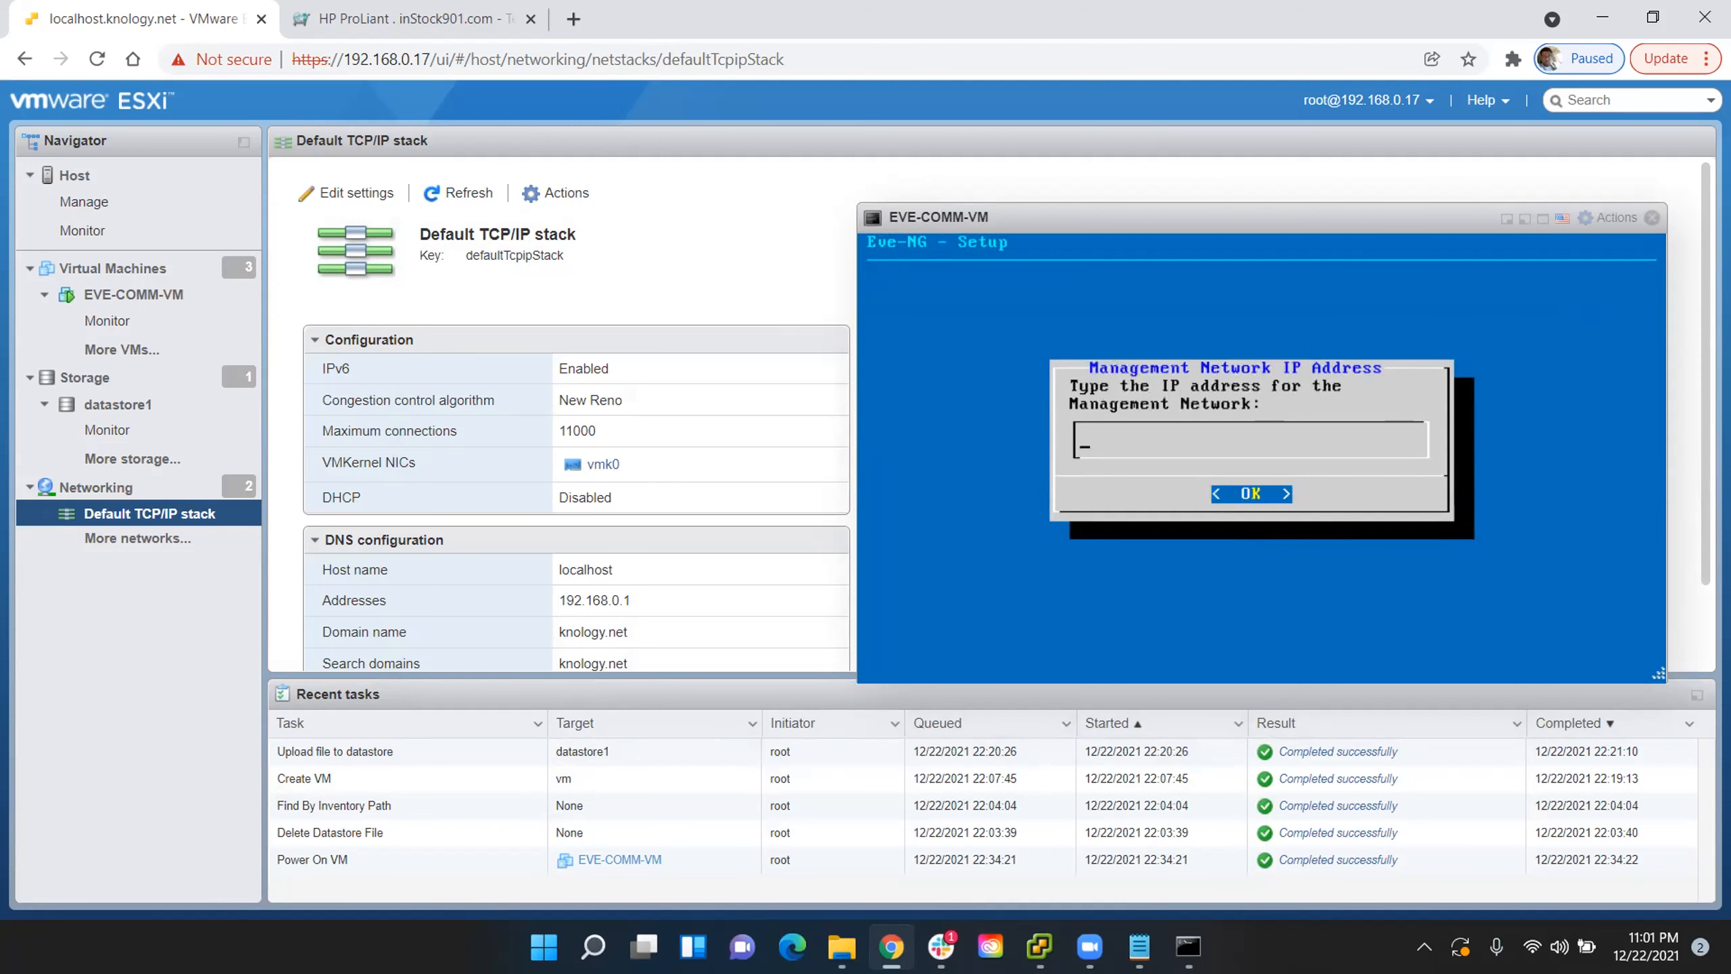
pyautogui.write('192.168.0.')
pyautogui.moveTo(1147, 217); pyautogui.dragTo(758, 225)
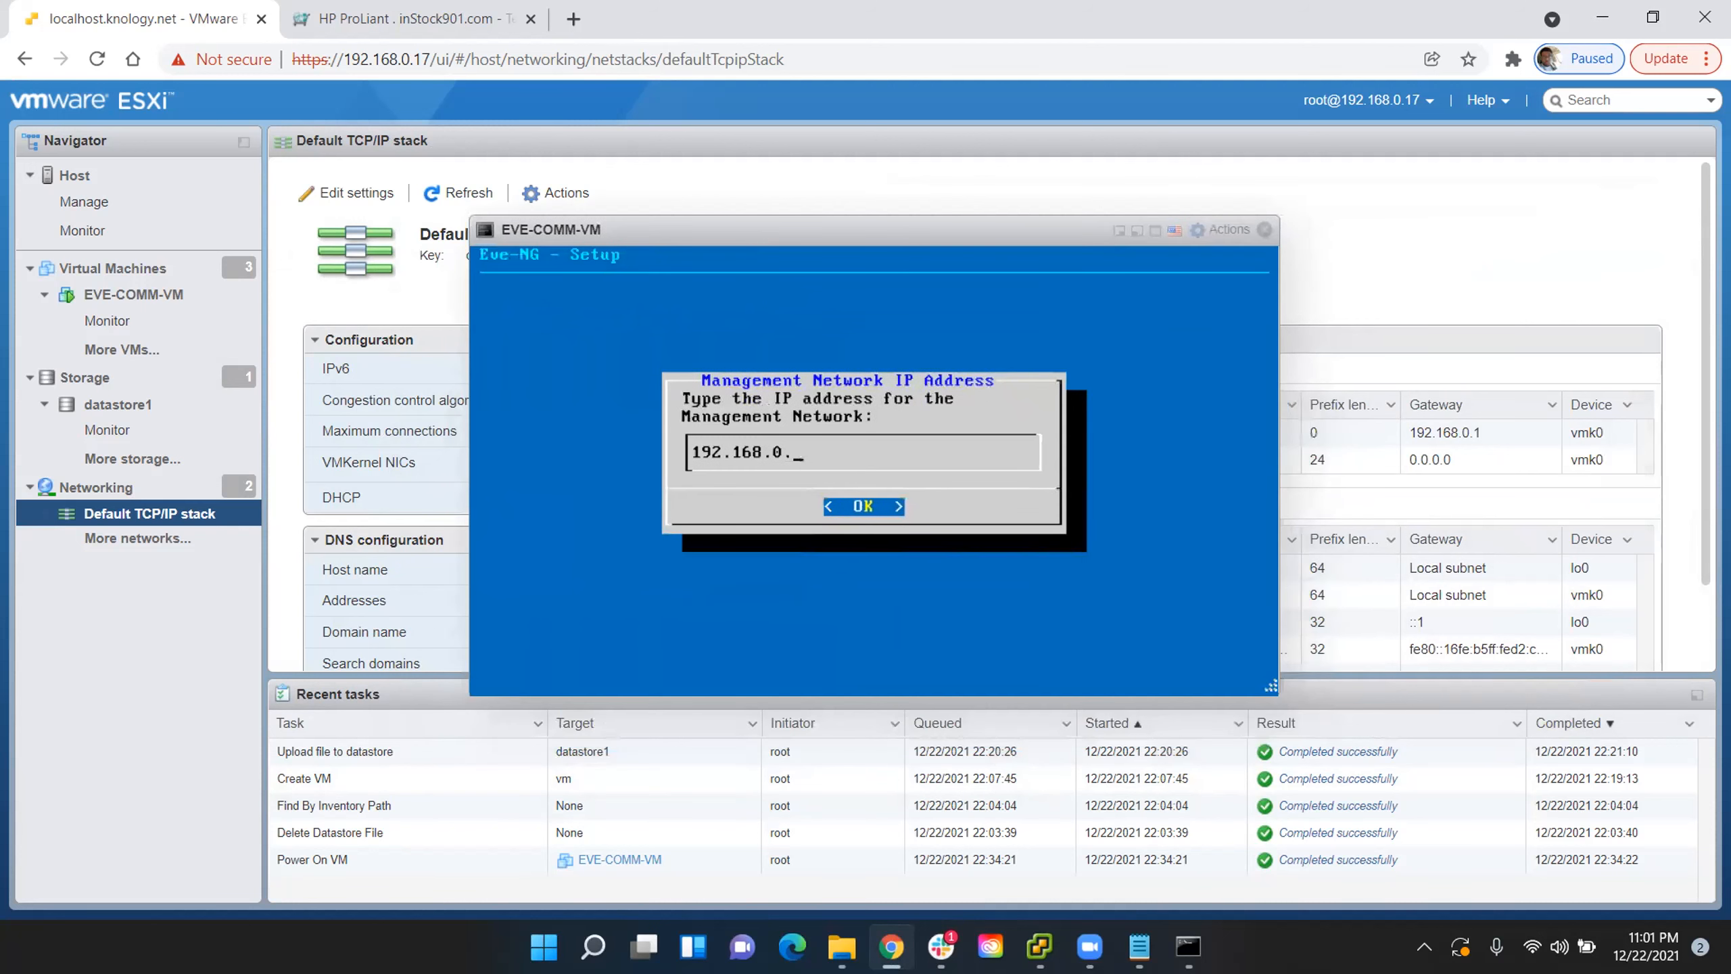
pyautogui.write('15')
pyautogui.press('Return')
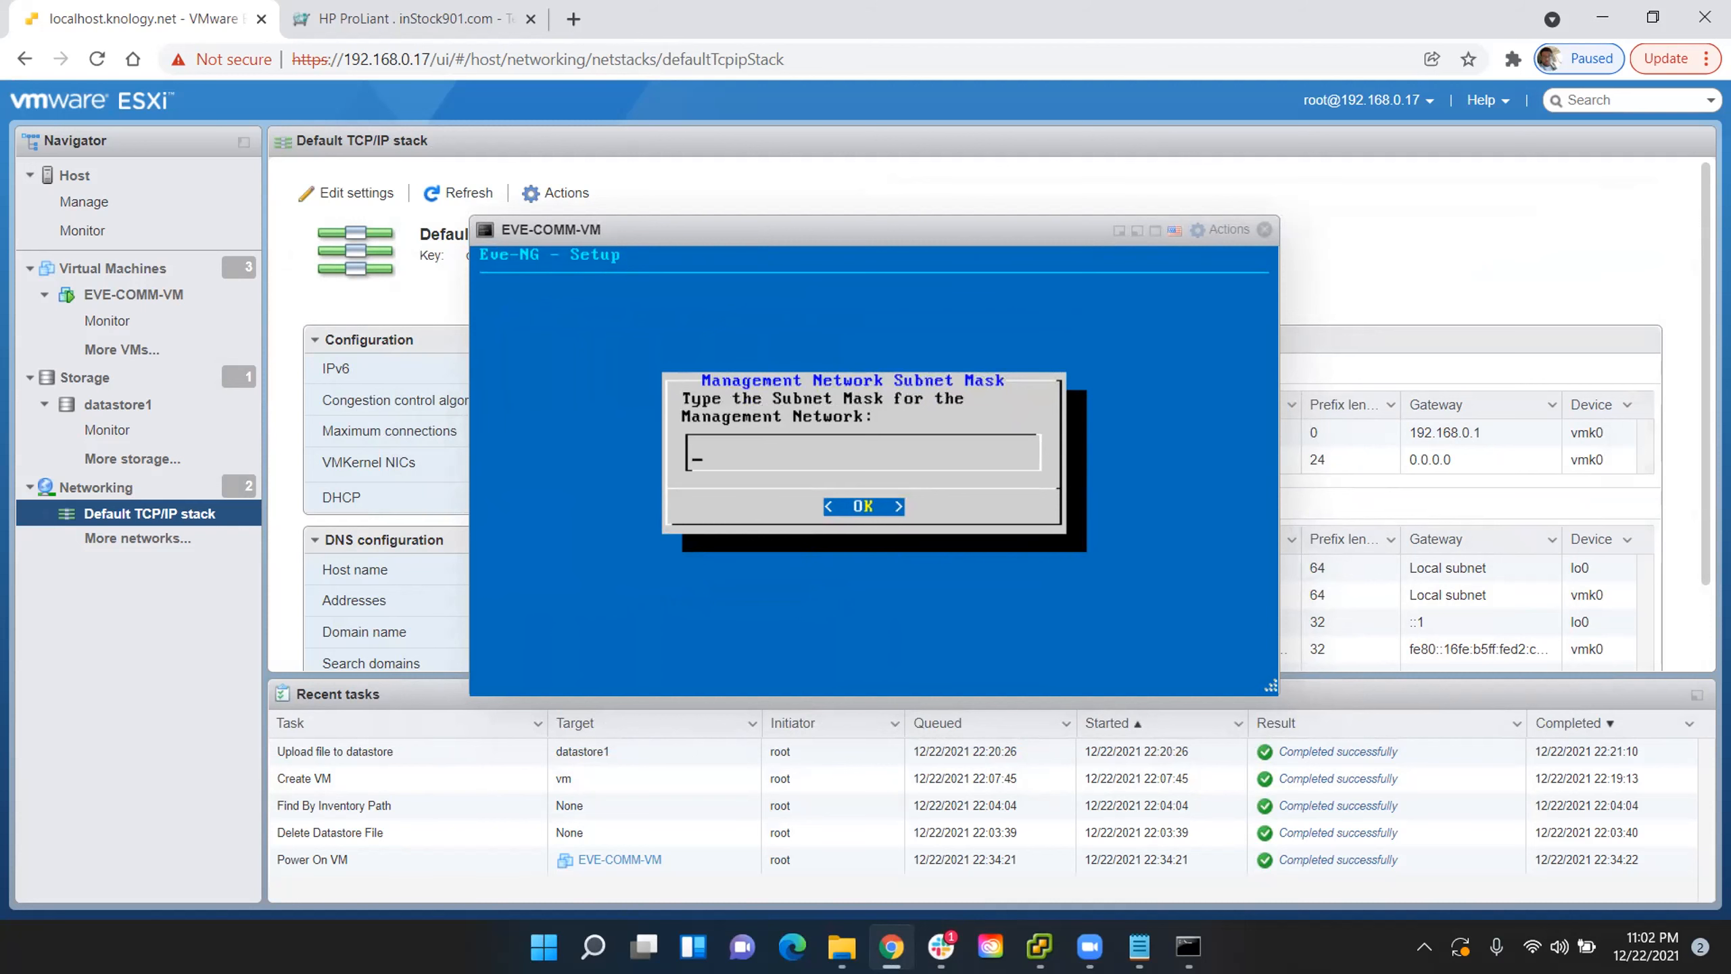
# - Set the management network's subnet mask to 255.255.255.0
pyautogui.moveTo(797, 223); pyautogui.dragTo(697, 230)
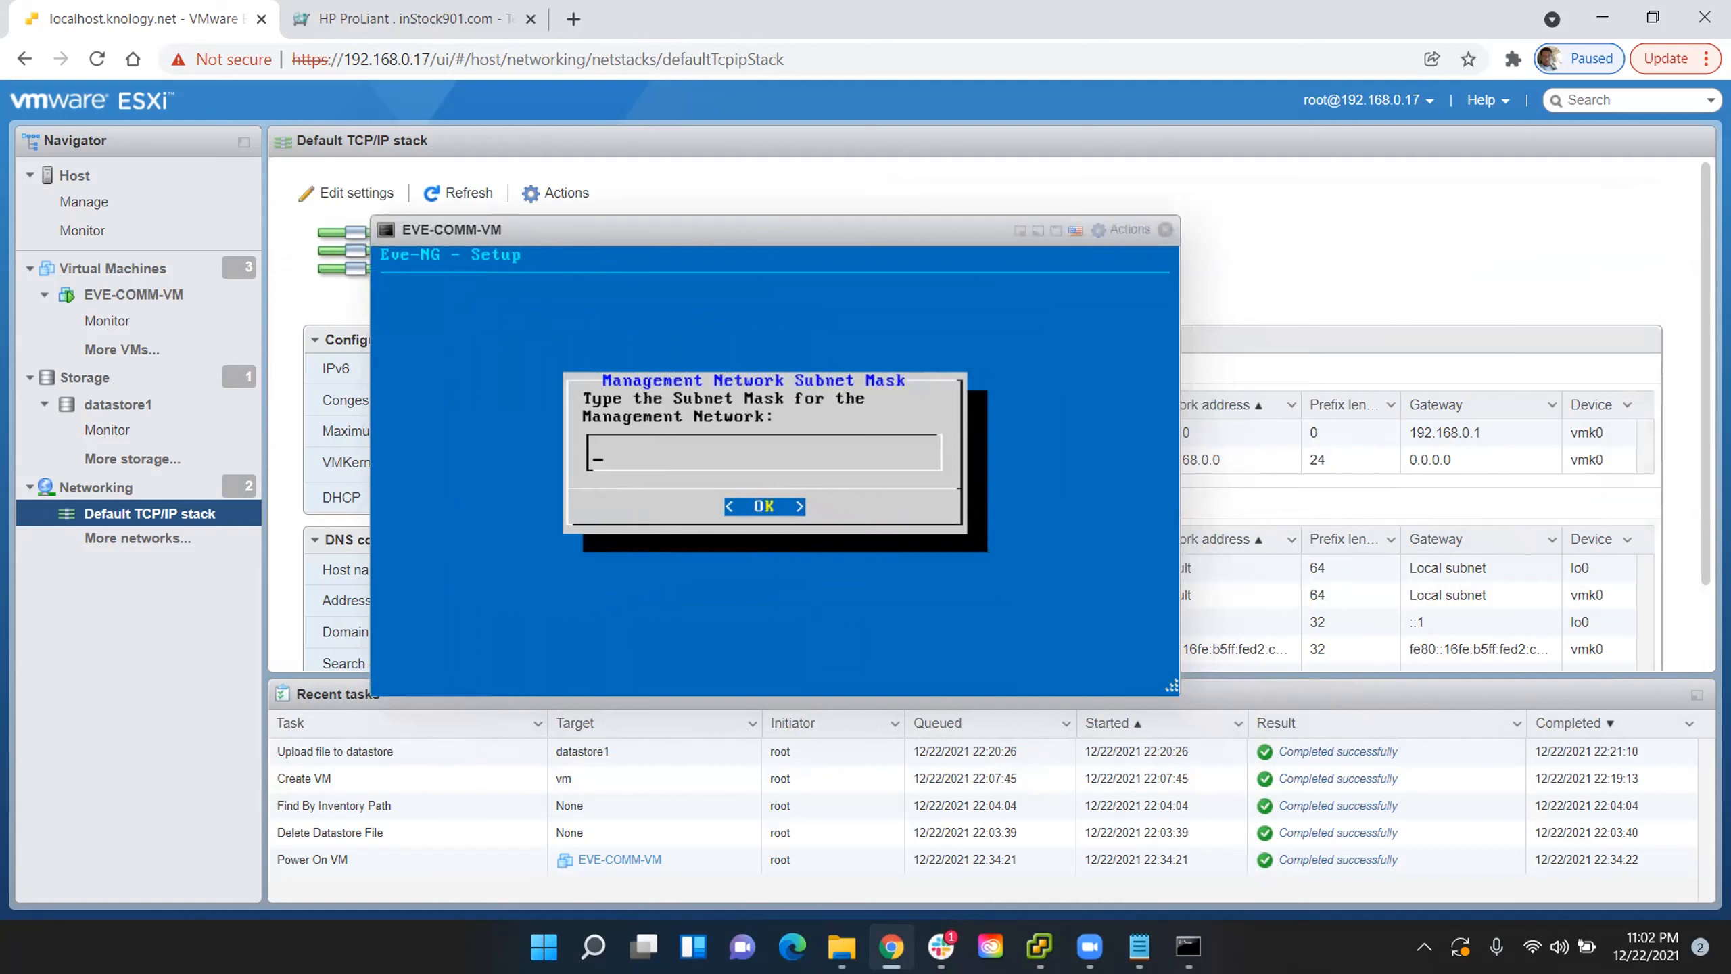
pyautogui.write('255.255.255.0')
pyautogui.press('Return')
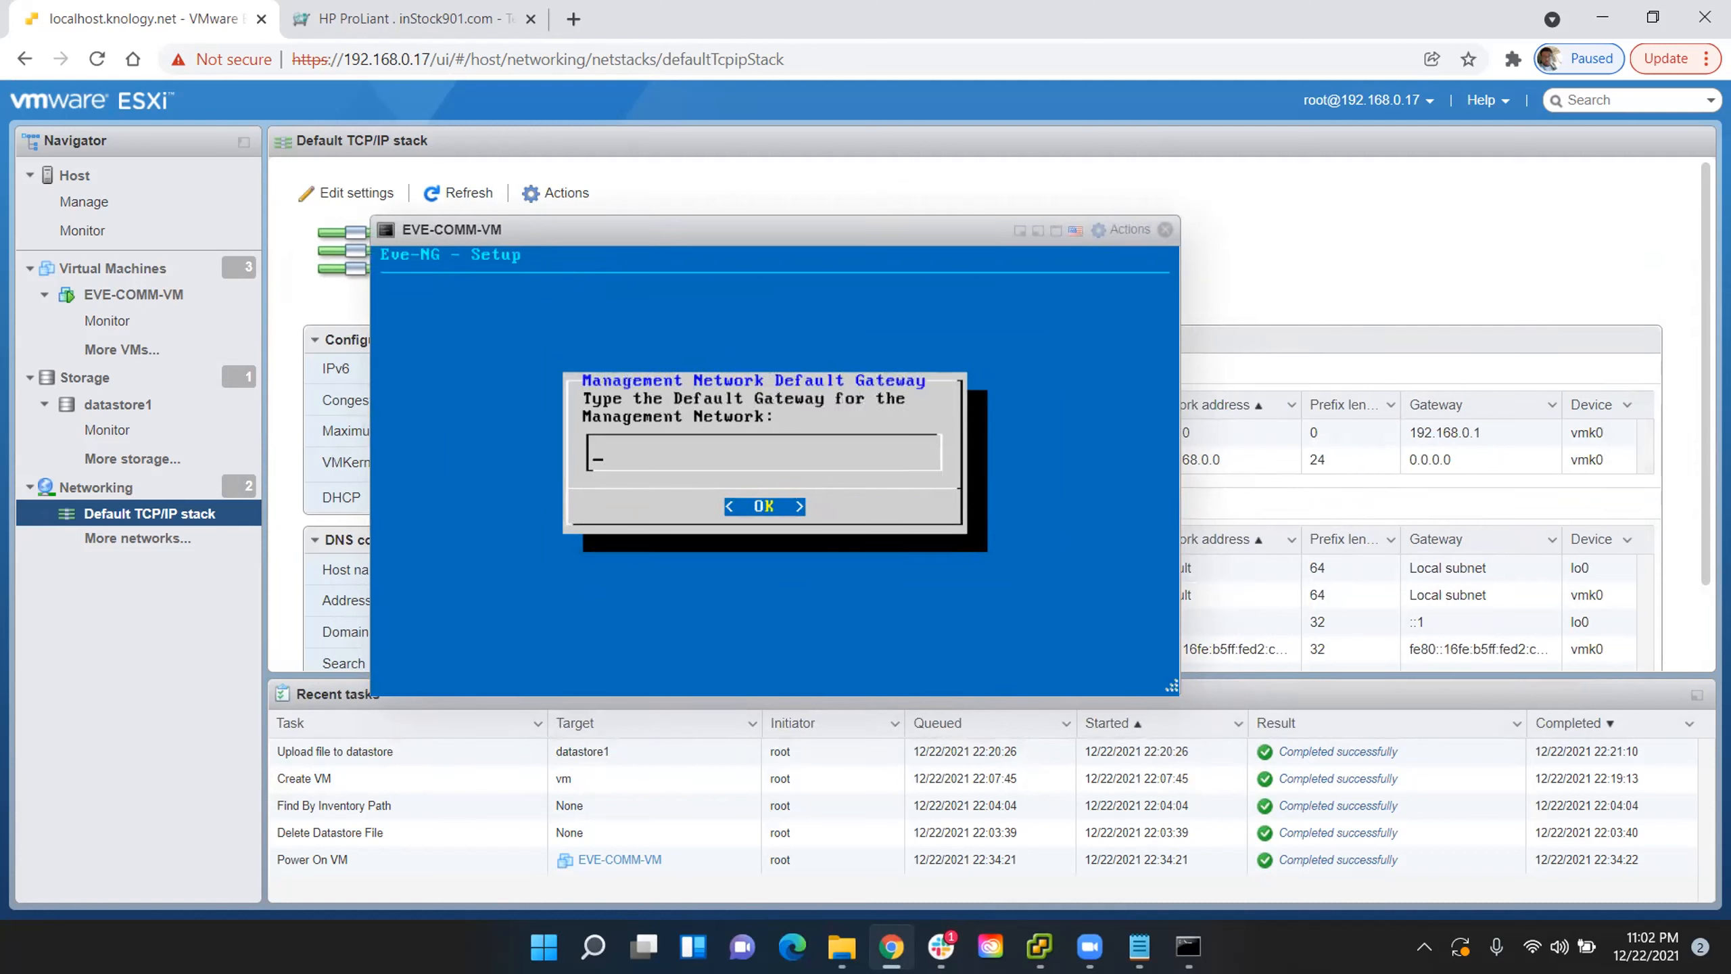
# - Set both the management network's default gateway and the primary DNS server to 192.168.0.1
pyautogui.write('192.168.0.1')
pyautogui.press('Return')
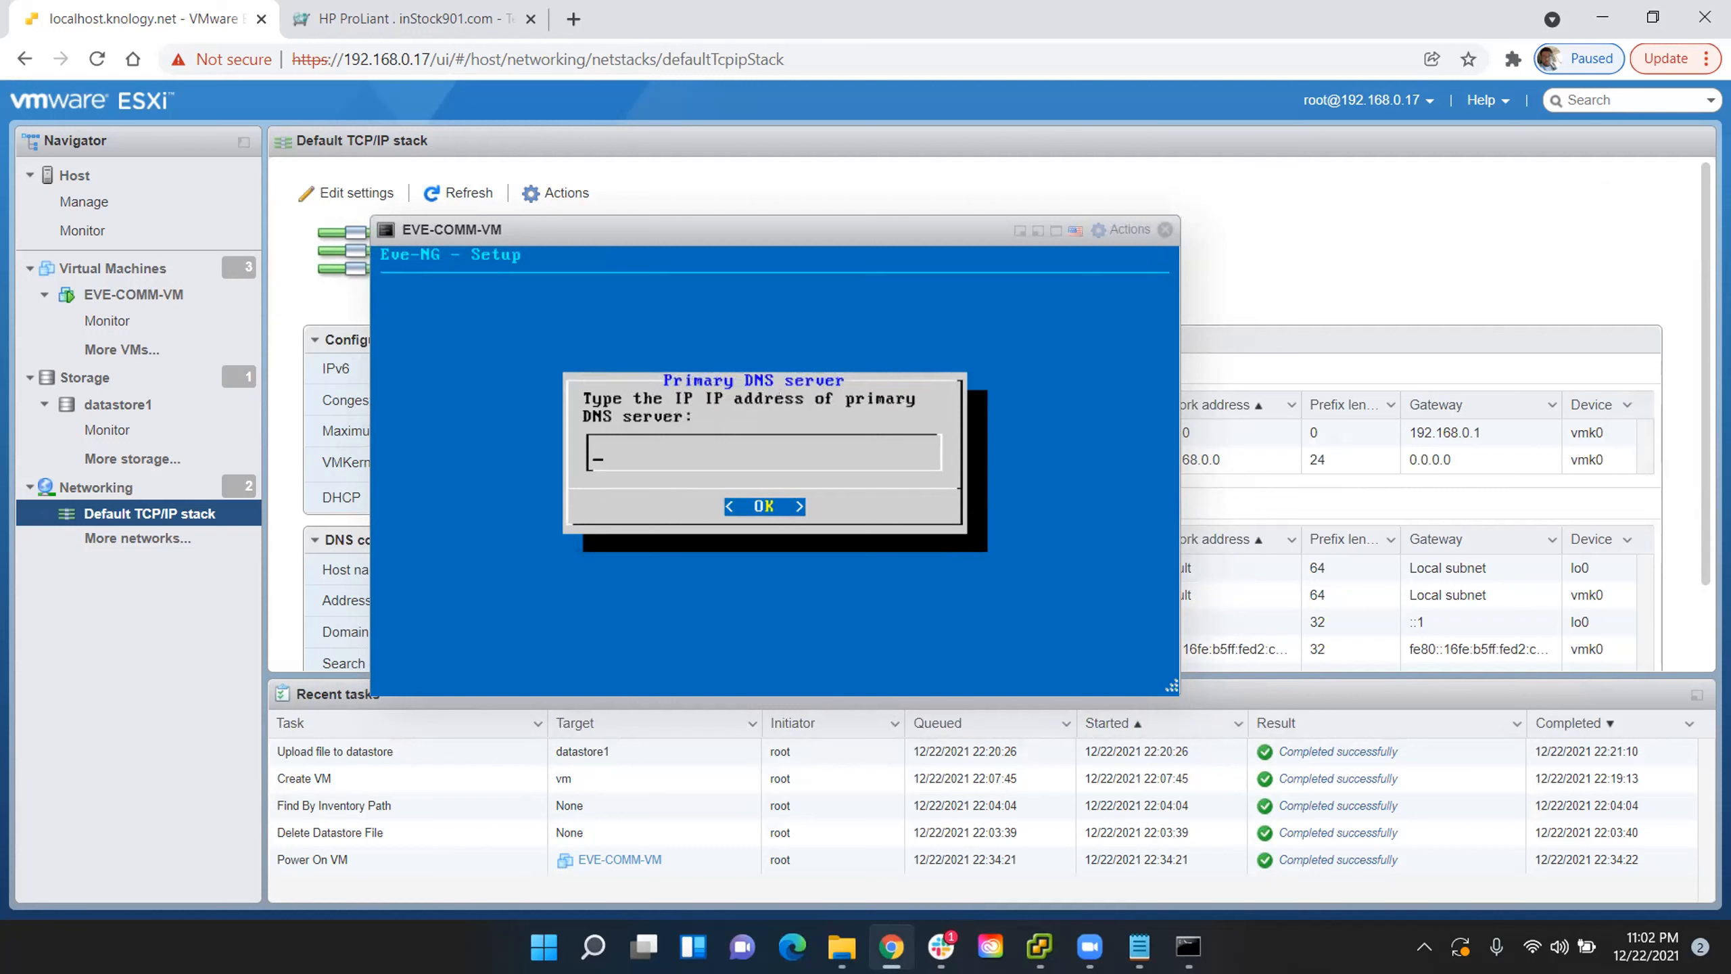
pyautogui.write('1')
pyautogui.write('.168.0.1')
pyautogui.press('Return')
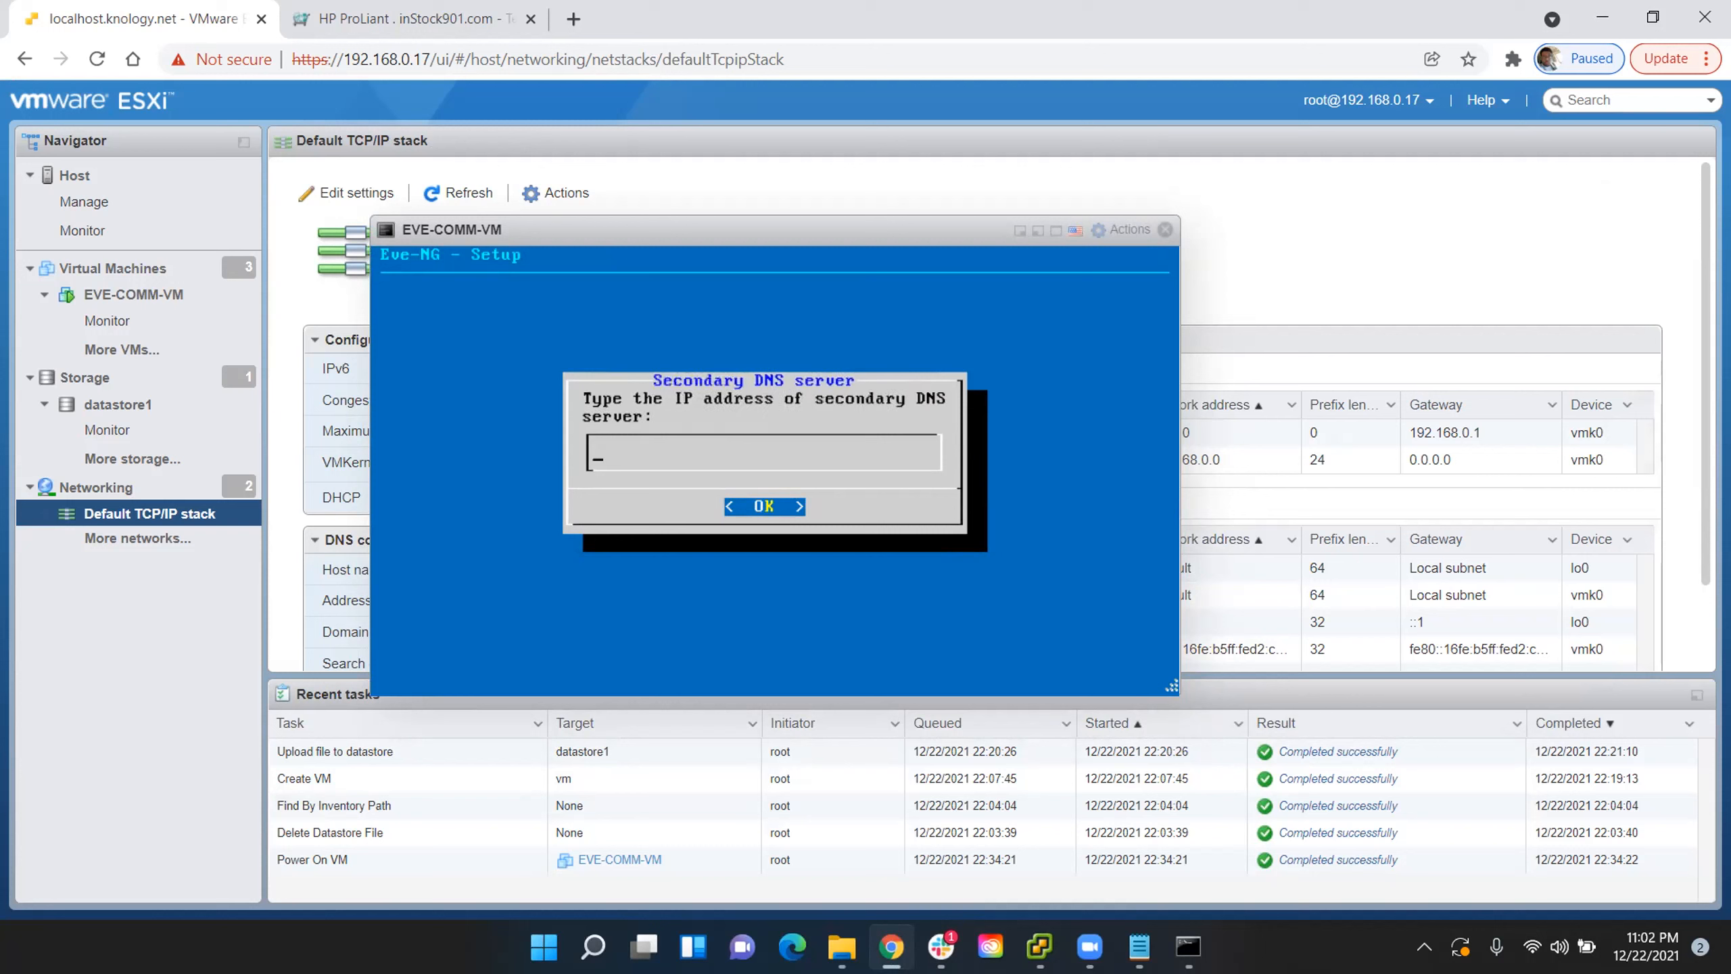
# - Set the secondary DNS server to 8.8.8.8 and finish the Eve-NG setup with the NTP server left empty
pyautogui.write('8.8.8.8')
pyautogui.press('Return')
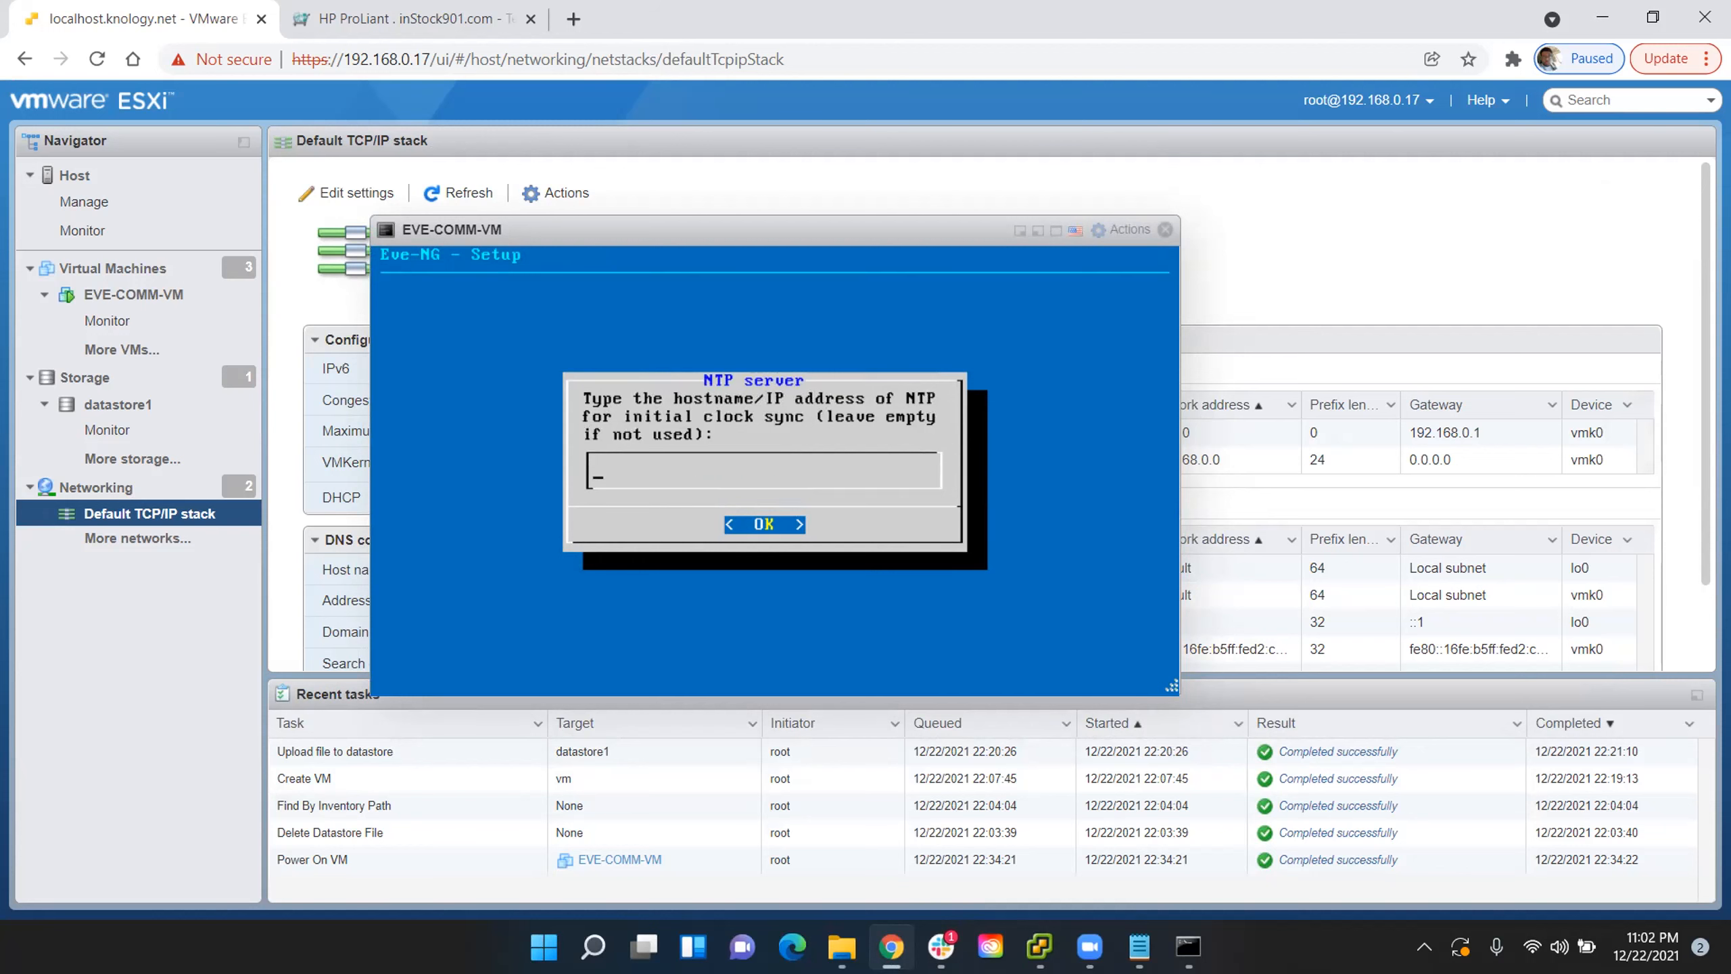
pyautogui.press('Return')
pyautogui.press('Return')
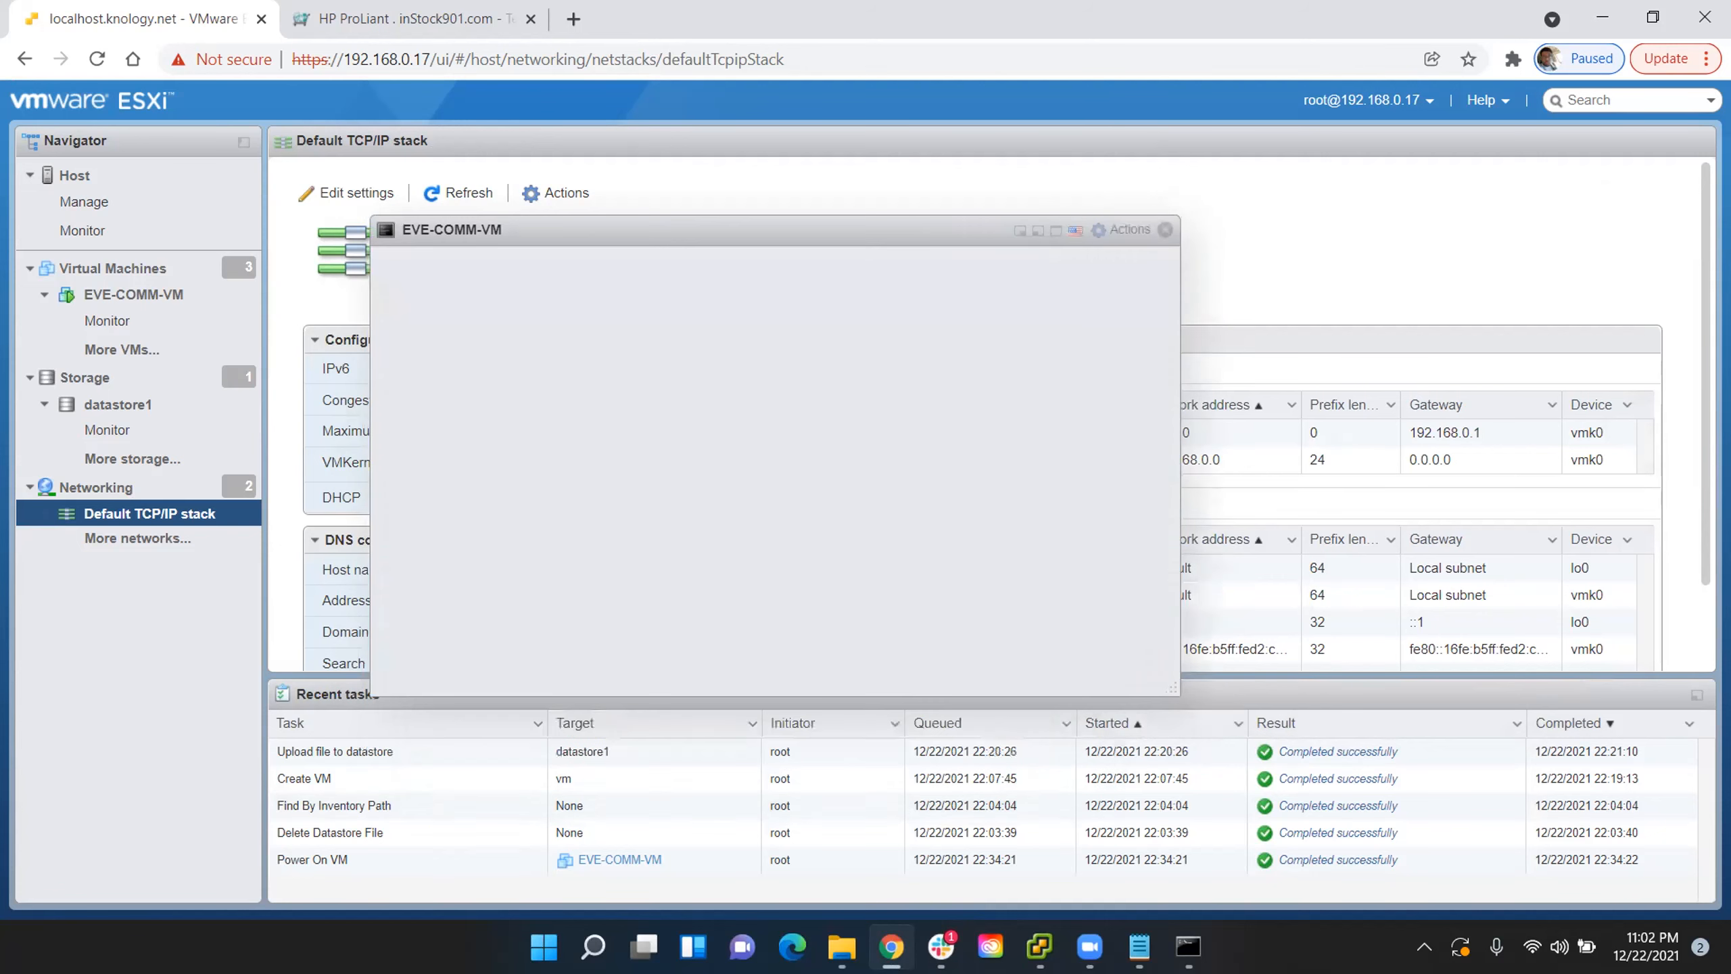
# - Reposition the EVE-COMM-VM console window and log in as root with the root password
pyautogui.moveTo(750, 231); pyautogui.dragTo(802, 131)
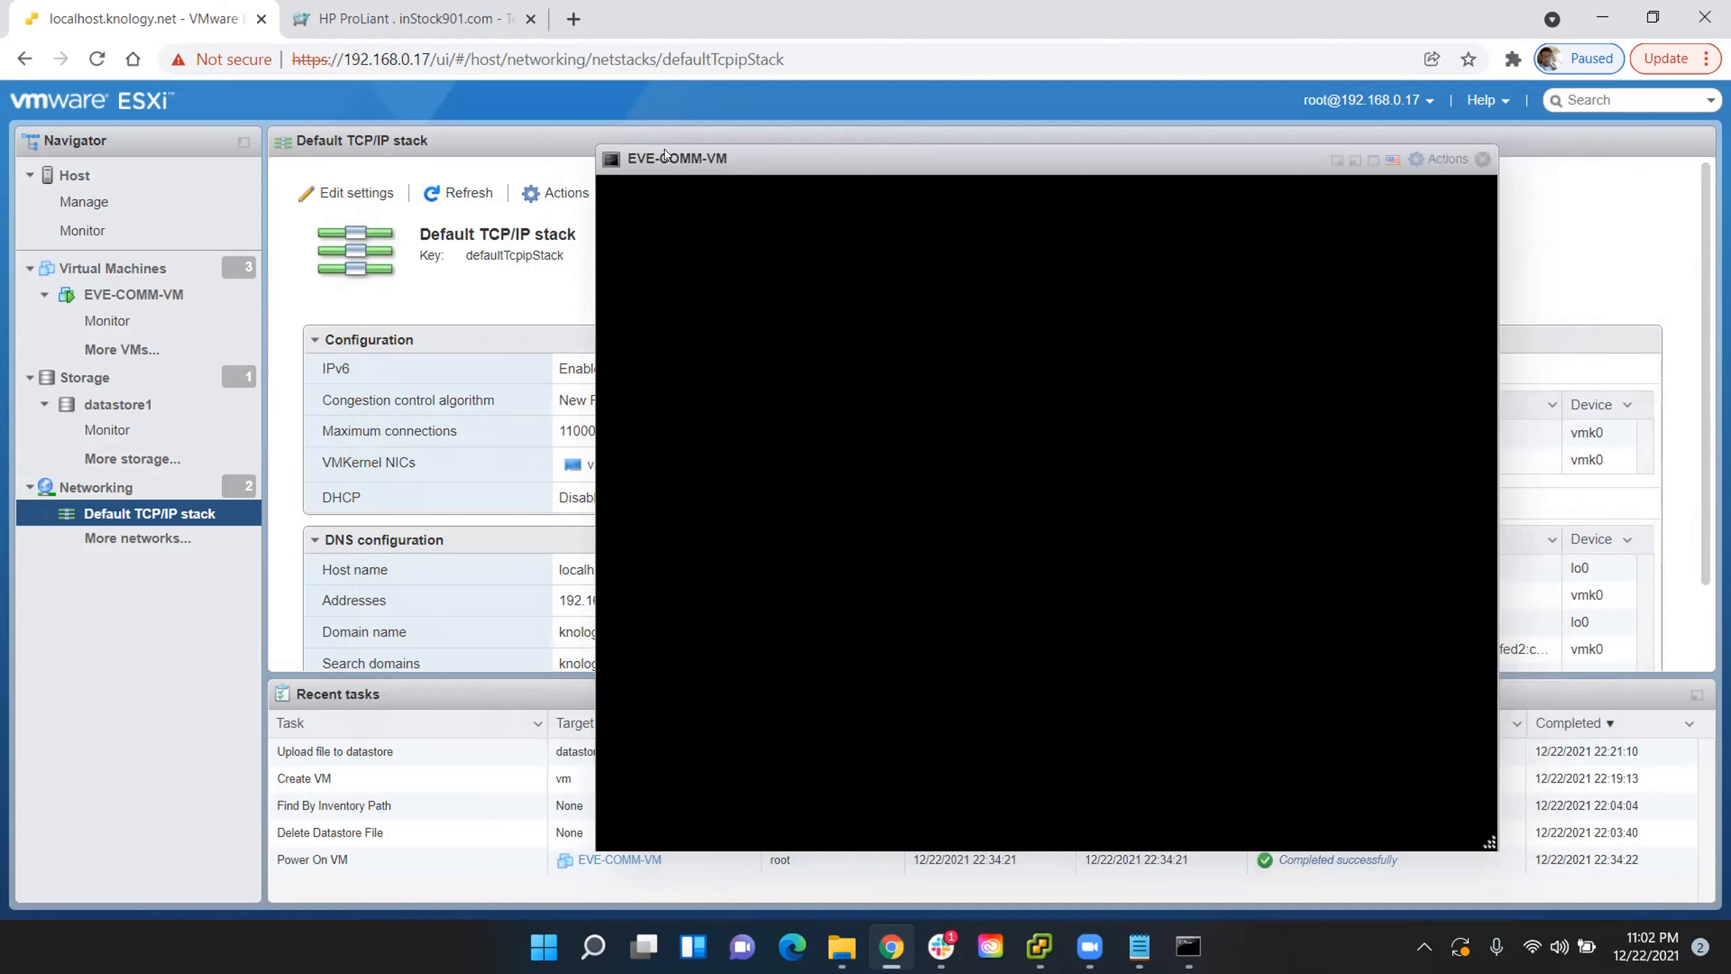
pyautogui.moveTo(700, 159); pyautogui.dragTo(584, 153)
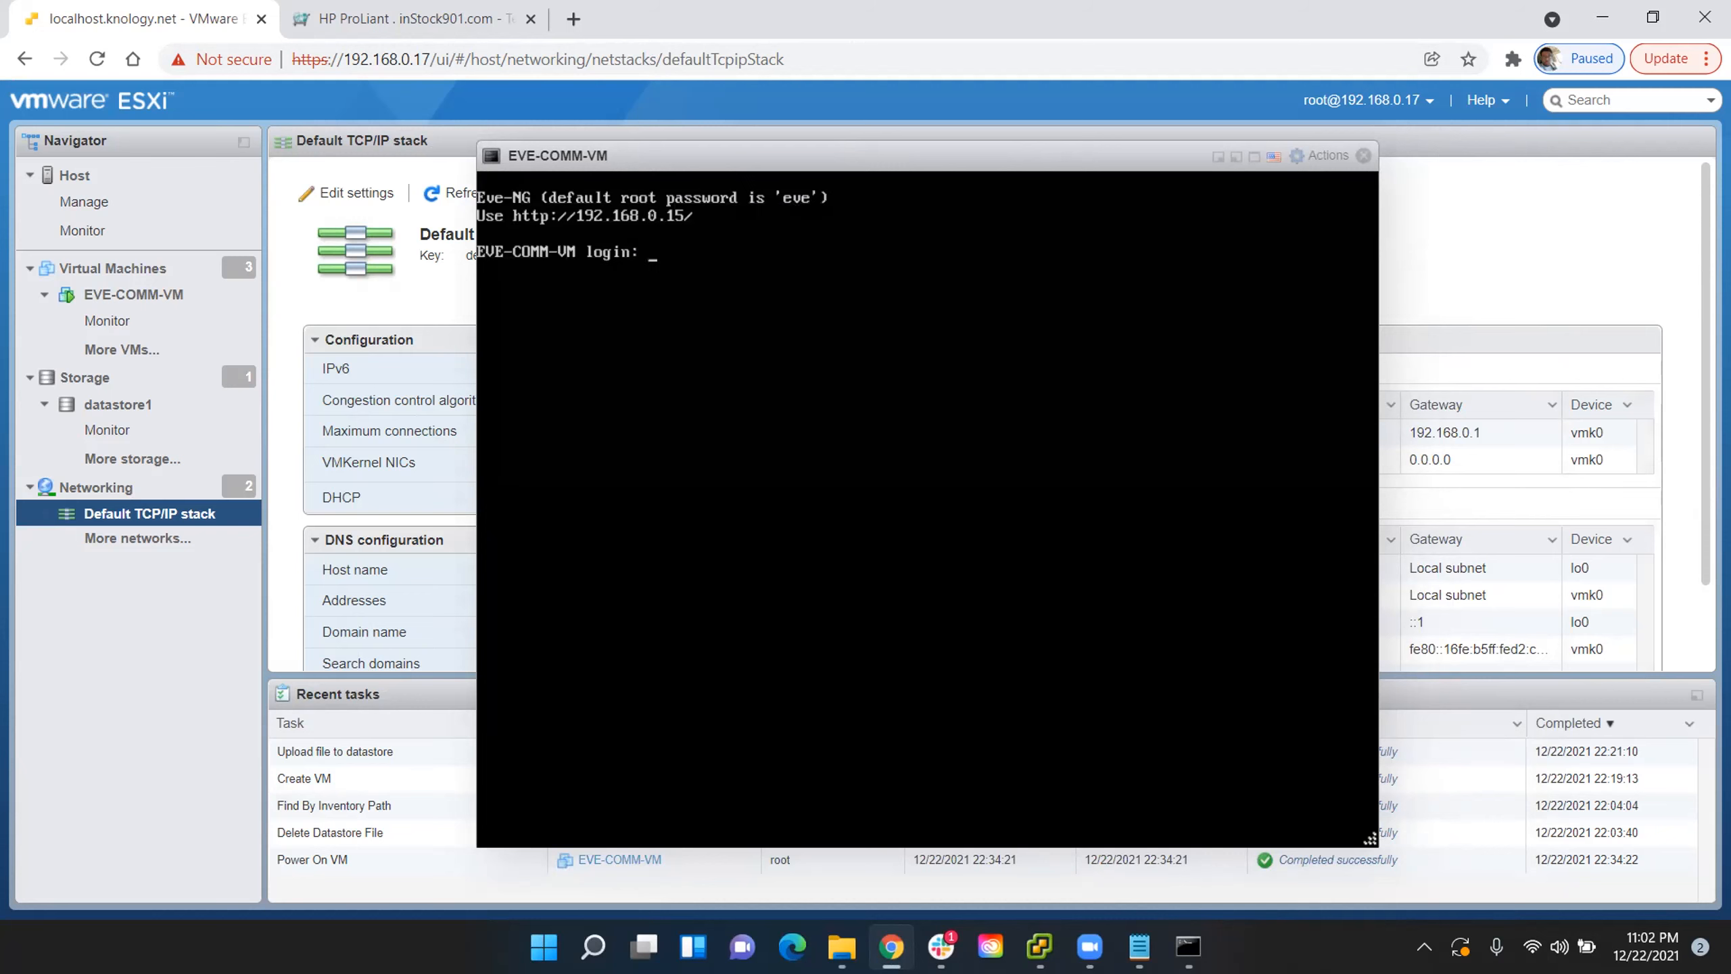
pyautogui.write('root')
pyautogui.press('Return')
pyautogui.press('Return')
# - List the virtual machine's network interfaces with ifconfig and view the console briefly in full screen
pyautogui.write('ifconfig')
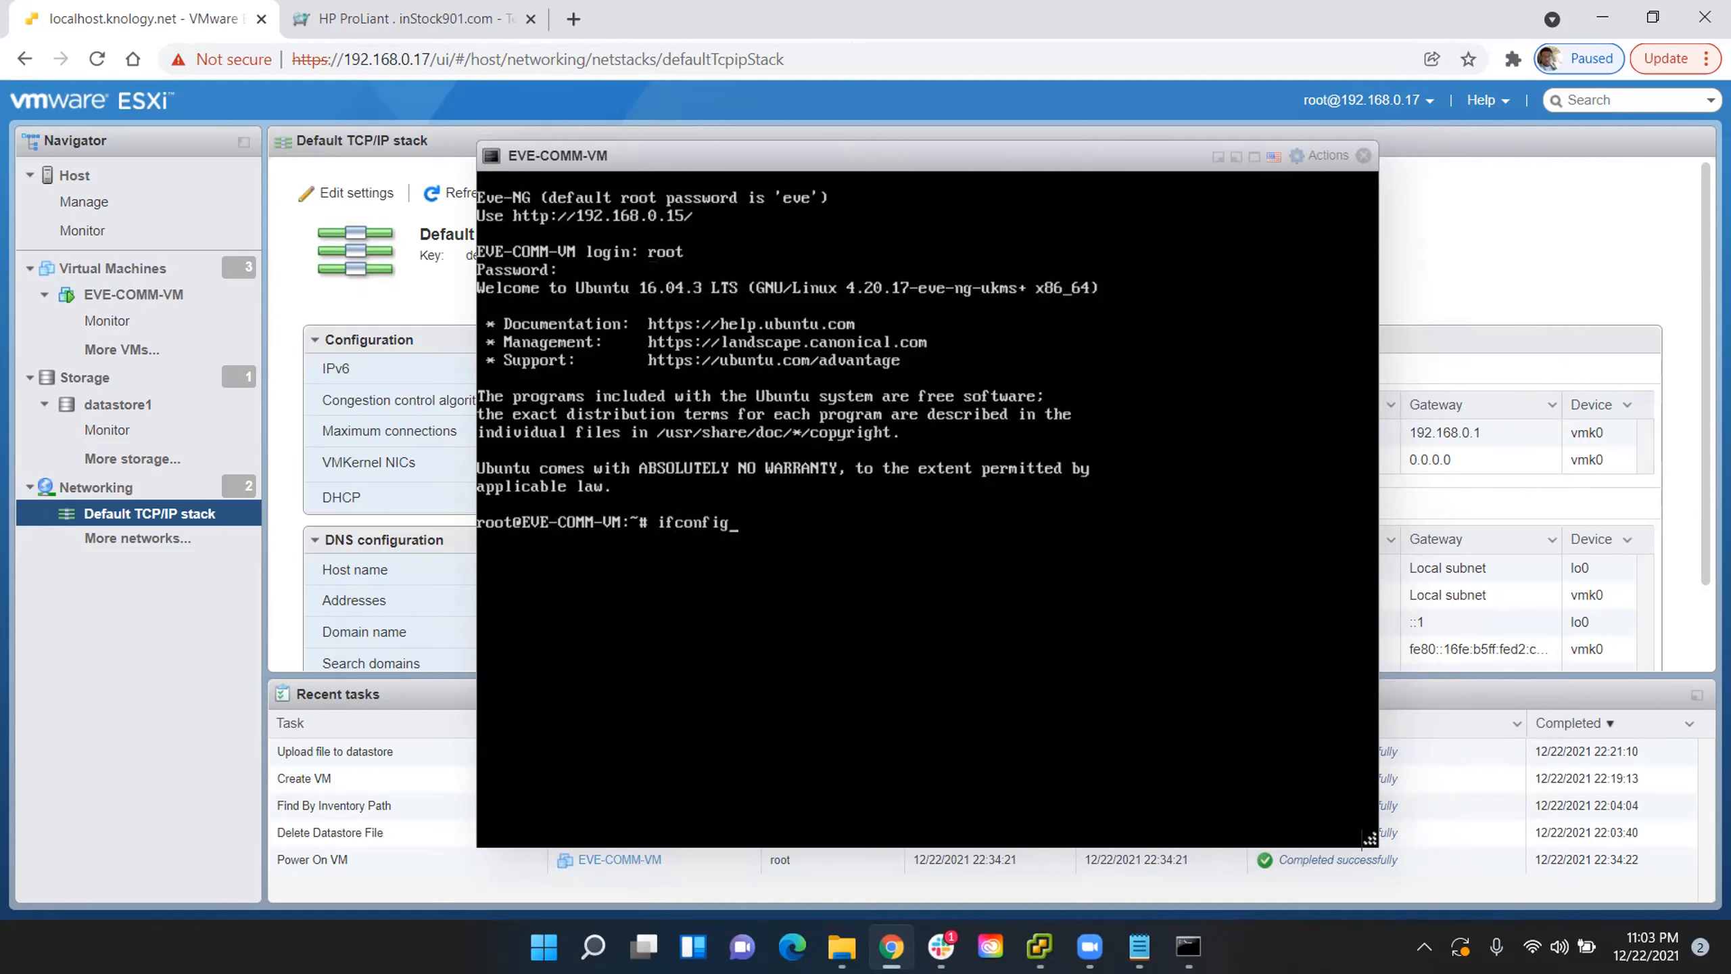
pyautogui.press('Return')
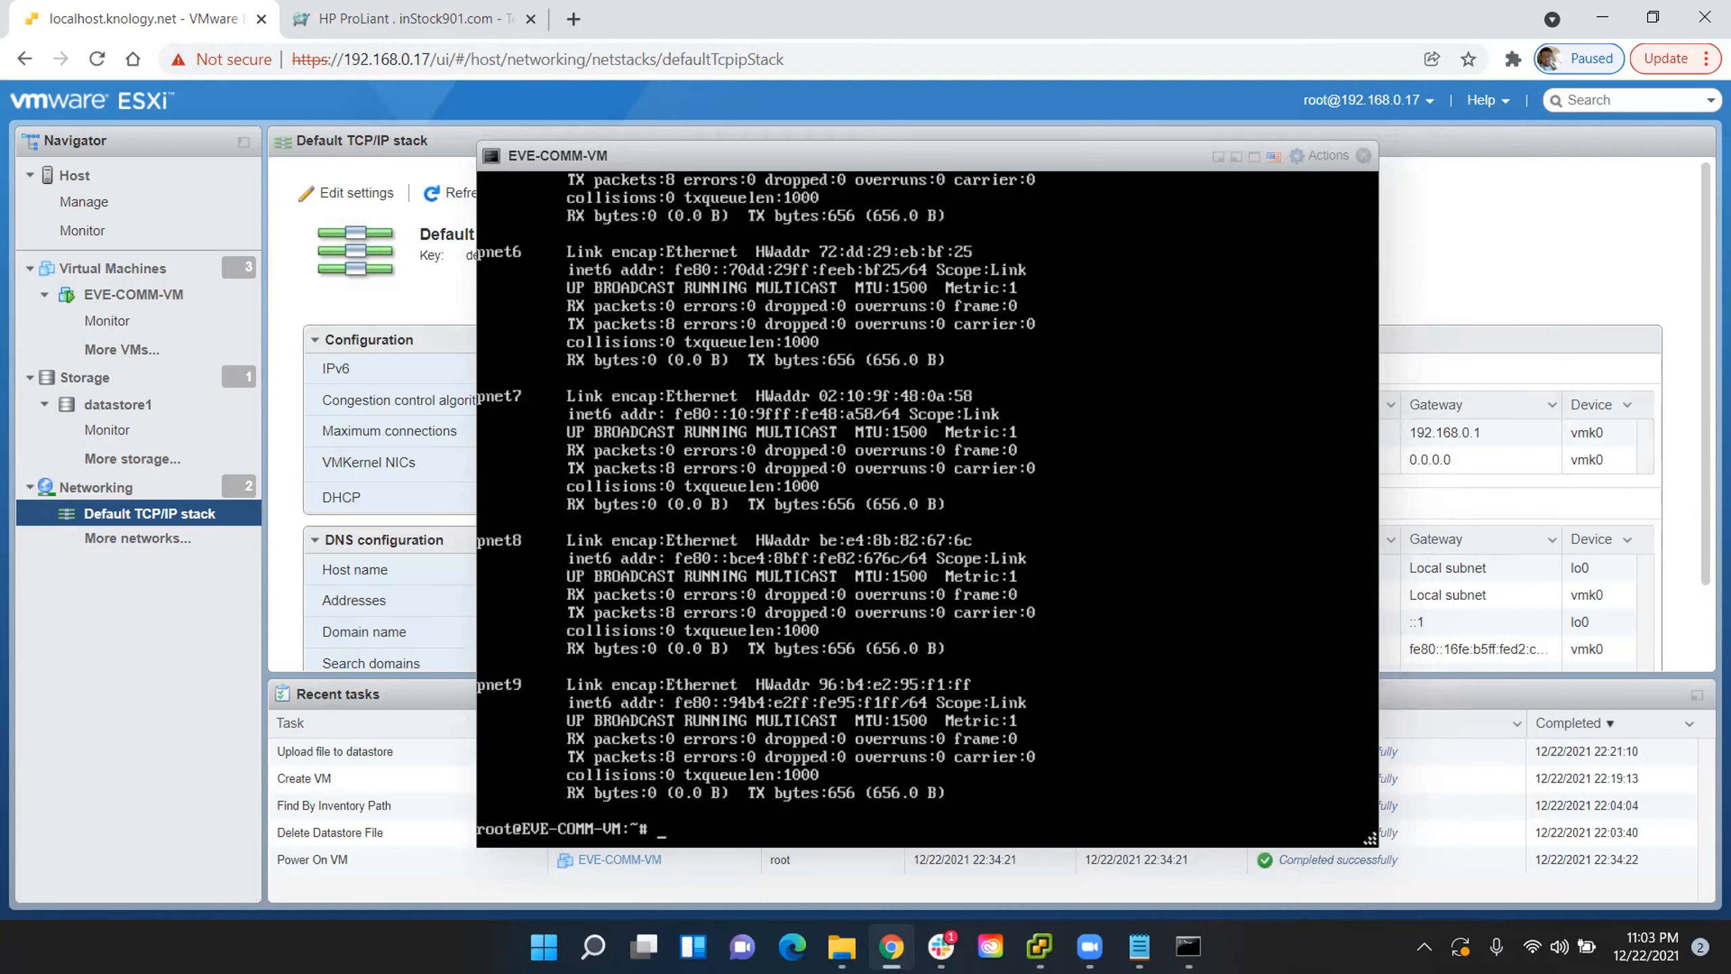
pyautogui.press('Up')
pyautogui.click(1247, 157)
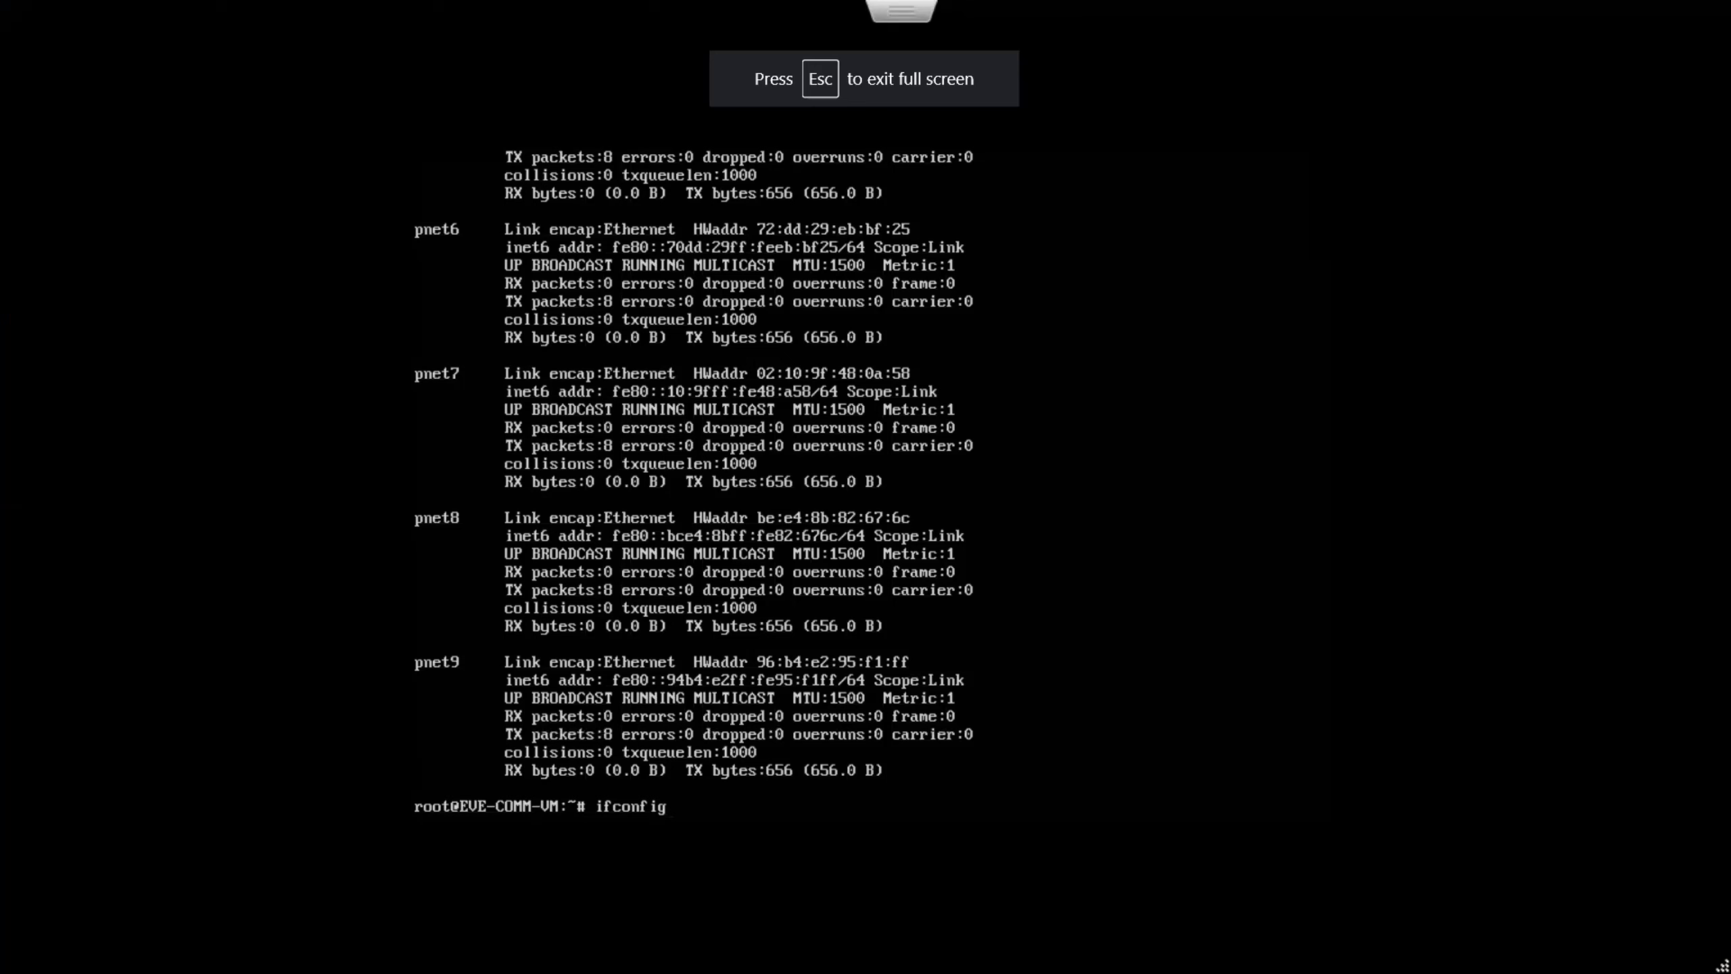
pyautogui.press('Escape')
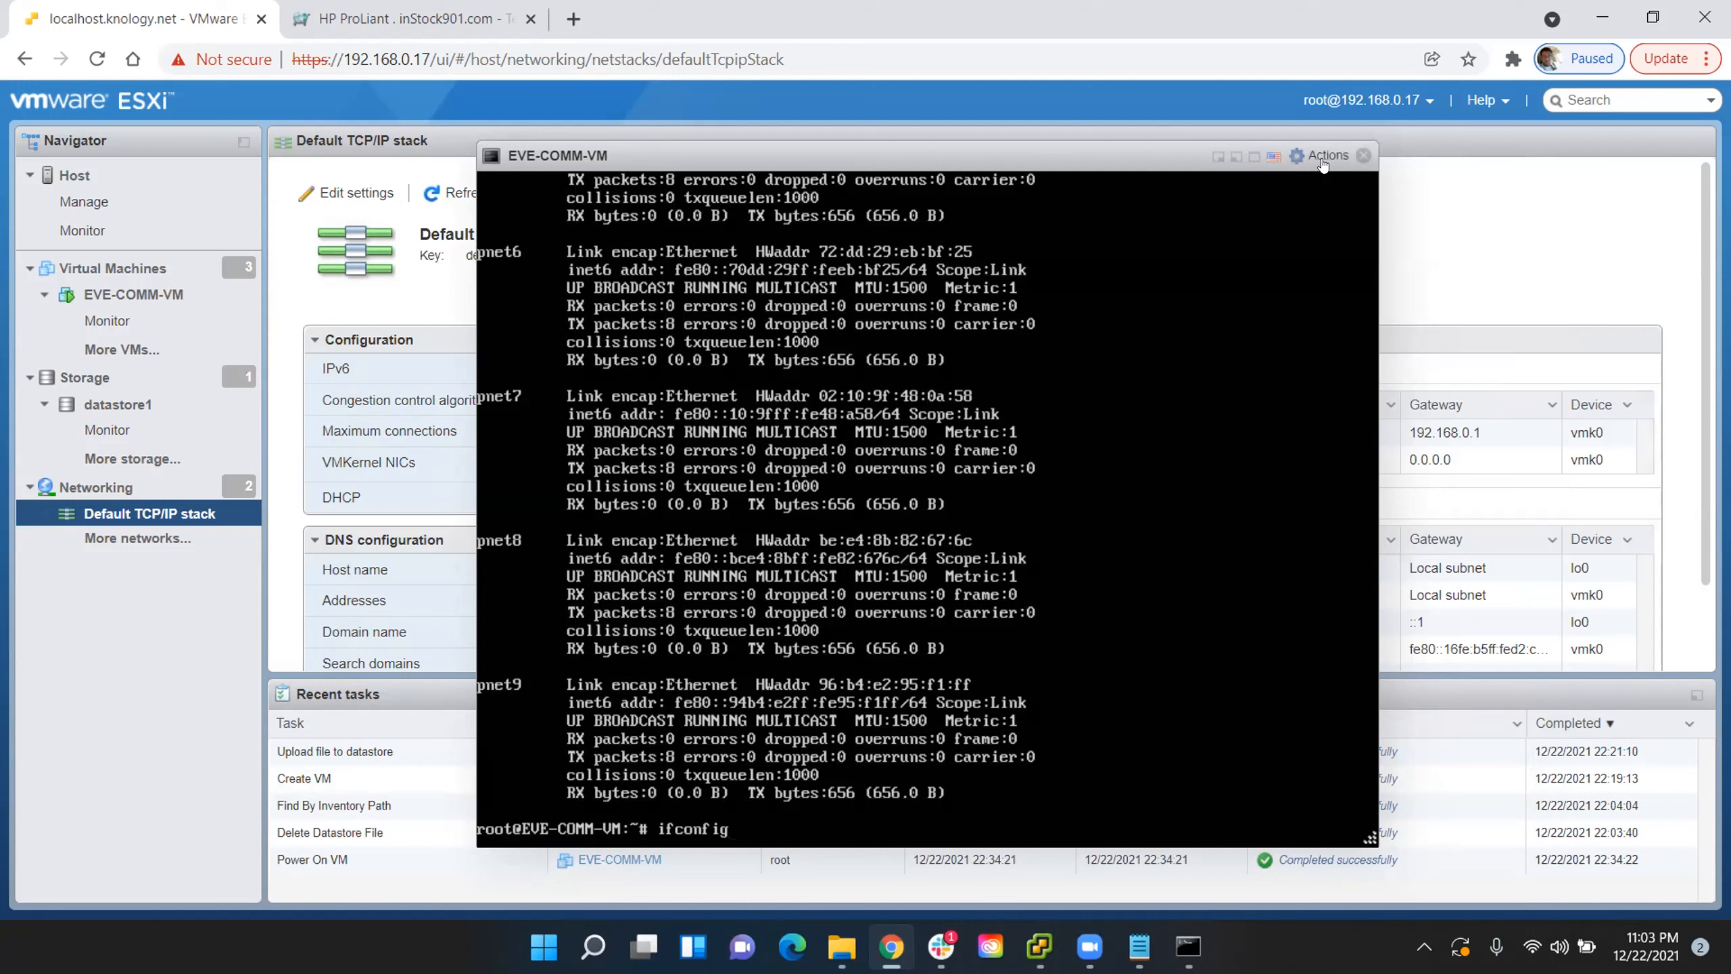
# - Close the EVE-COMM-VM console and open 192.168.0.15 in a new browser tab
pyautogui.click(1361, 156)
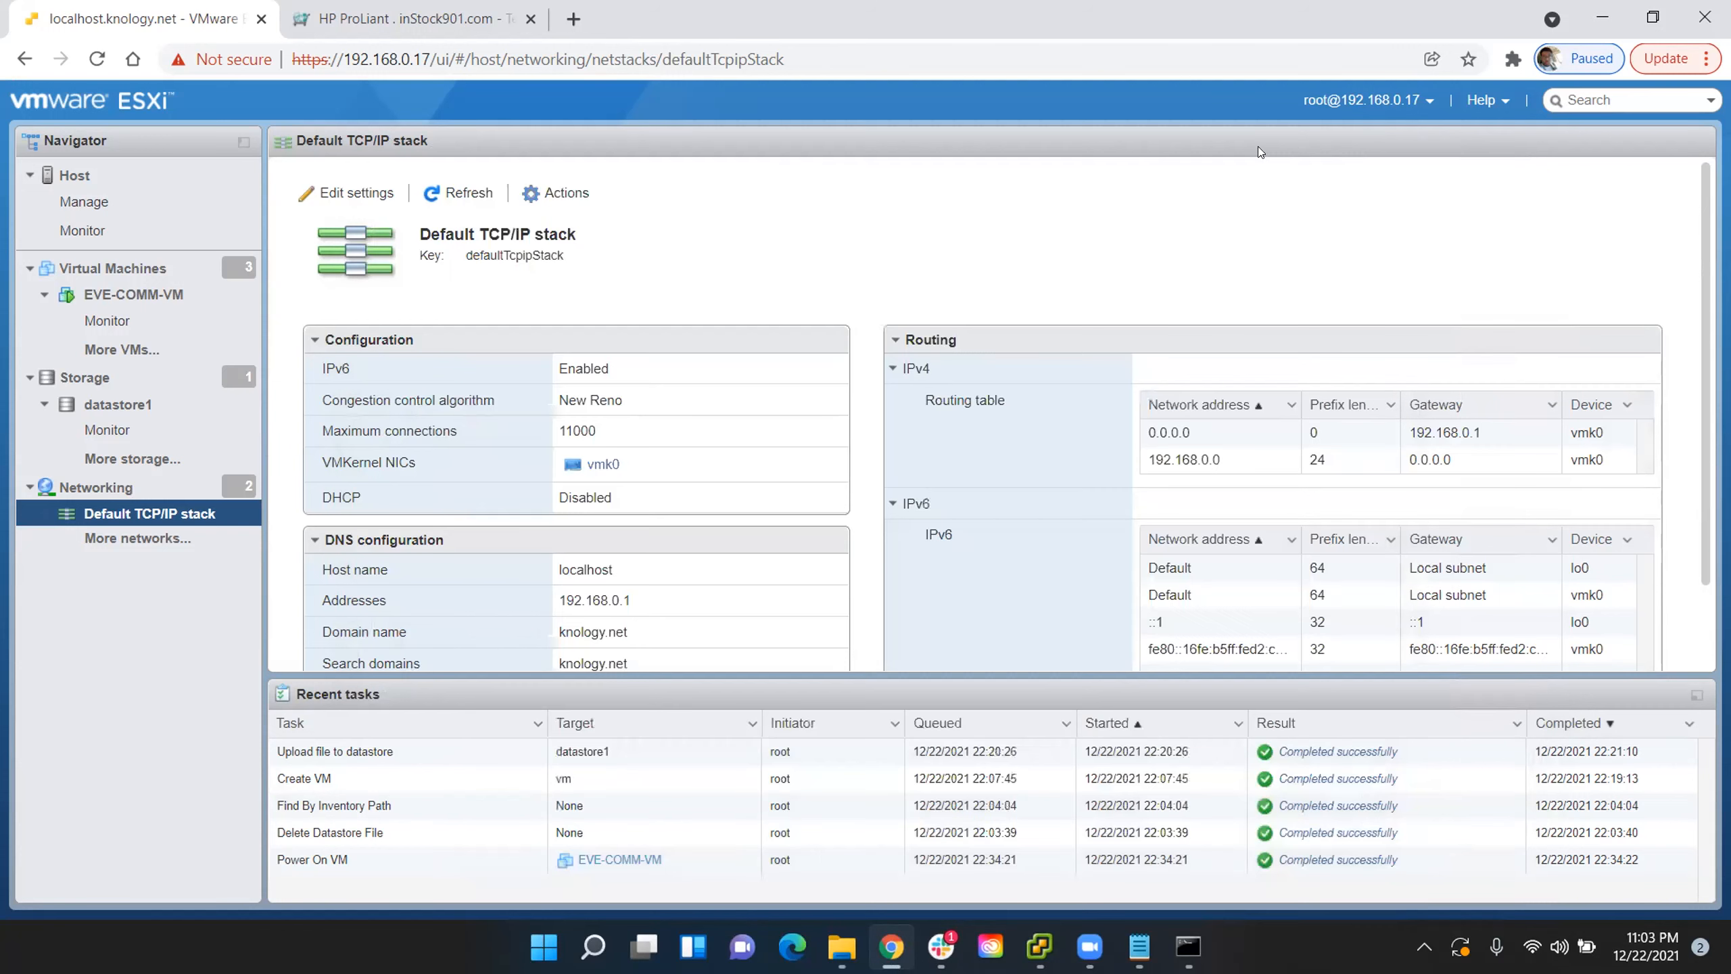
pyautogui.click(573, 19)
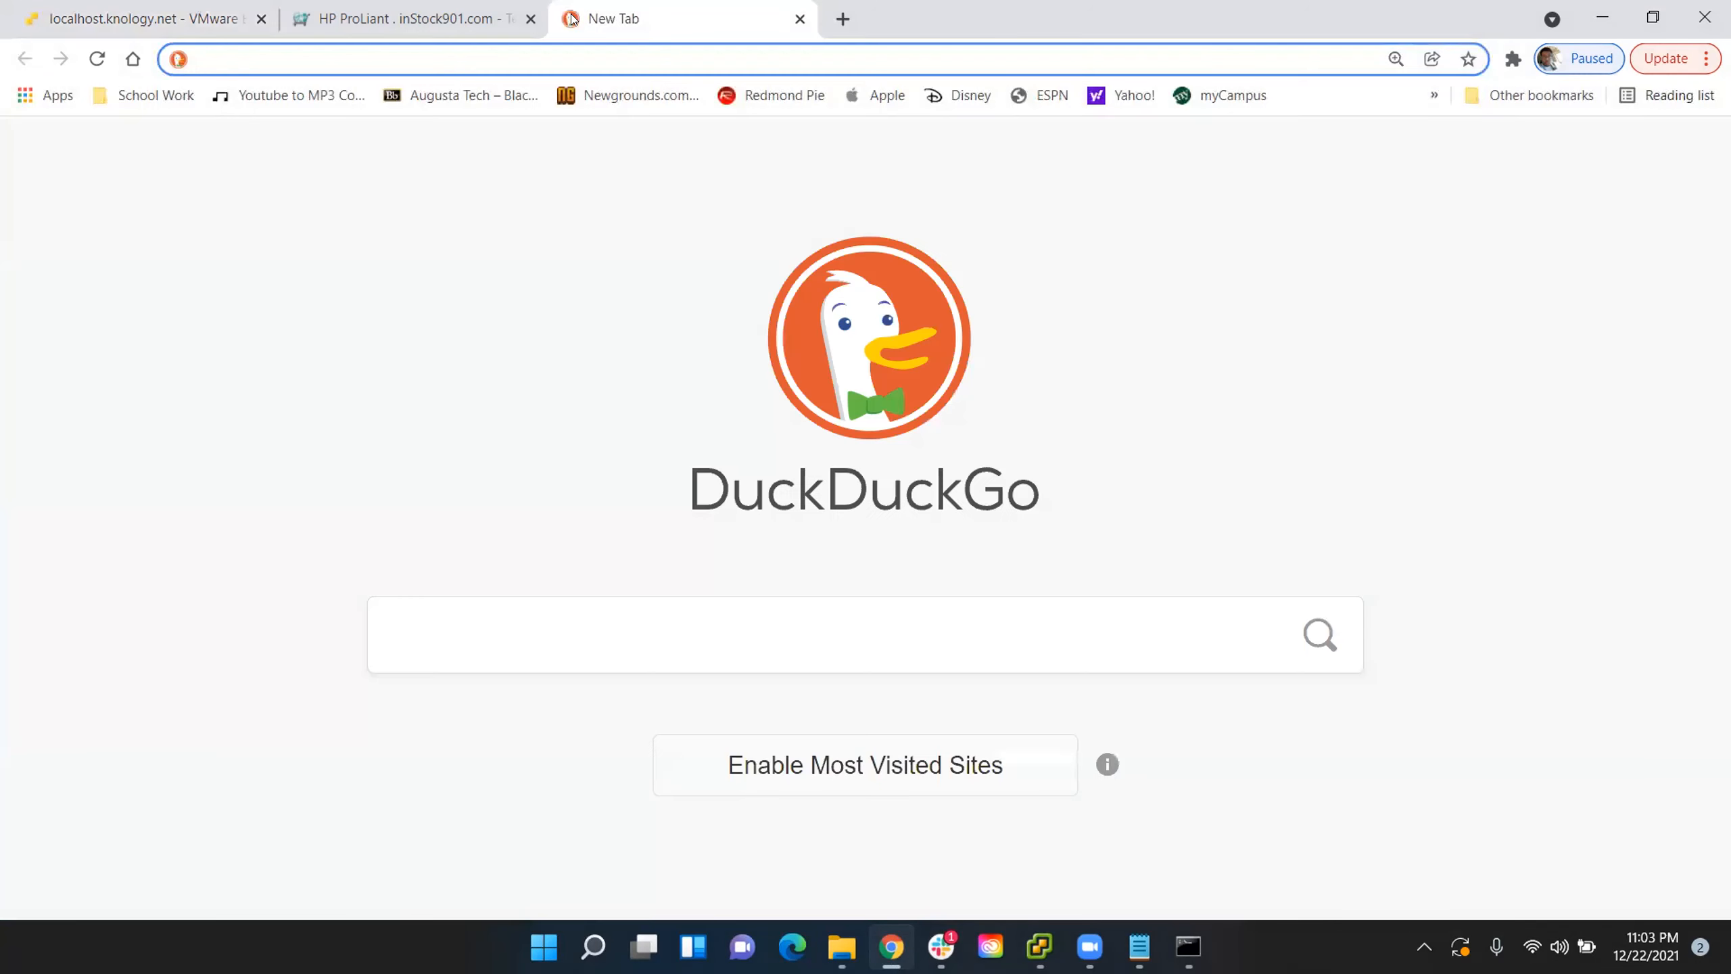
pyautogui.write('192.168.0.')
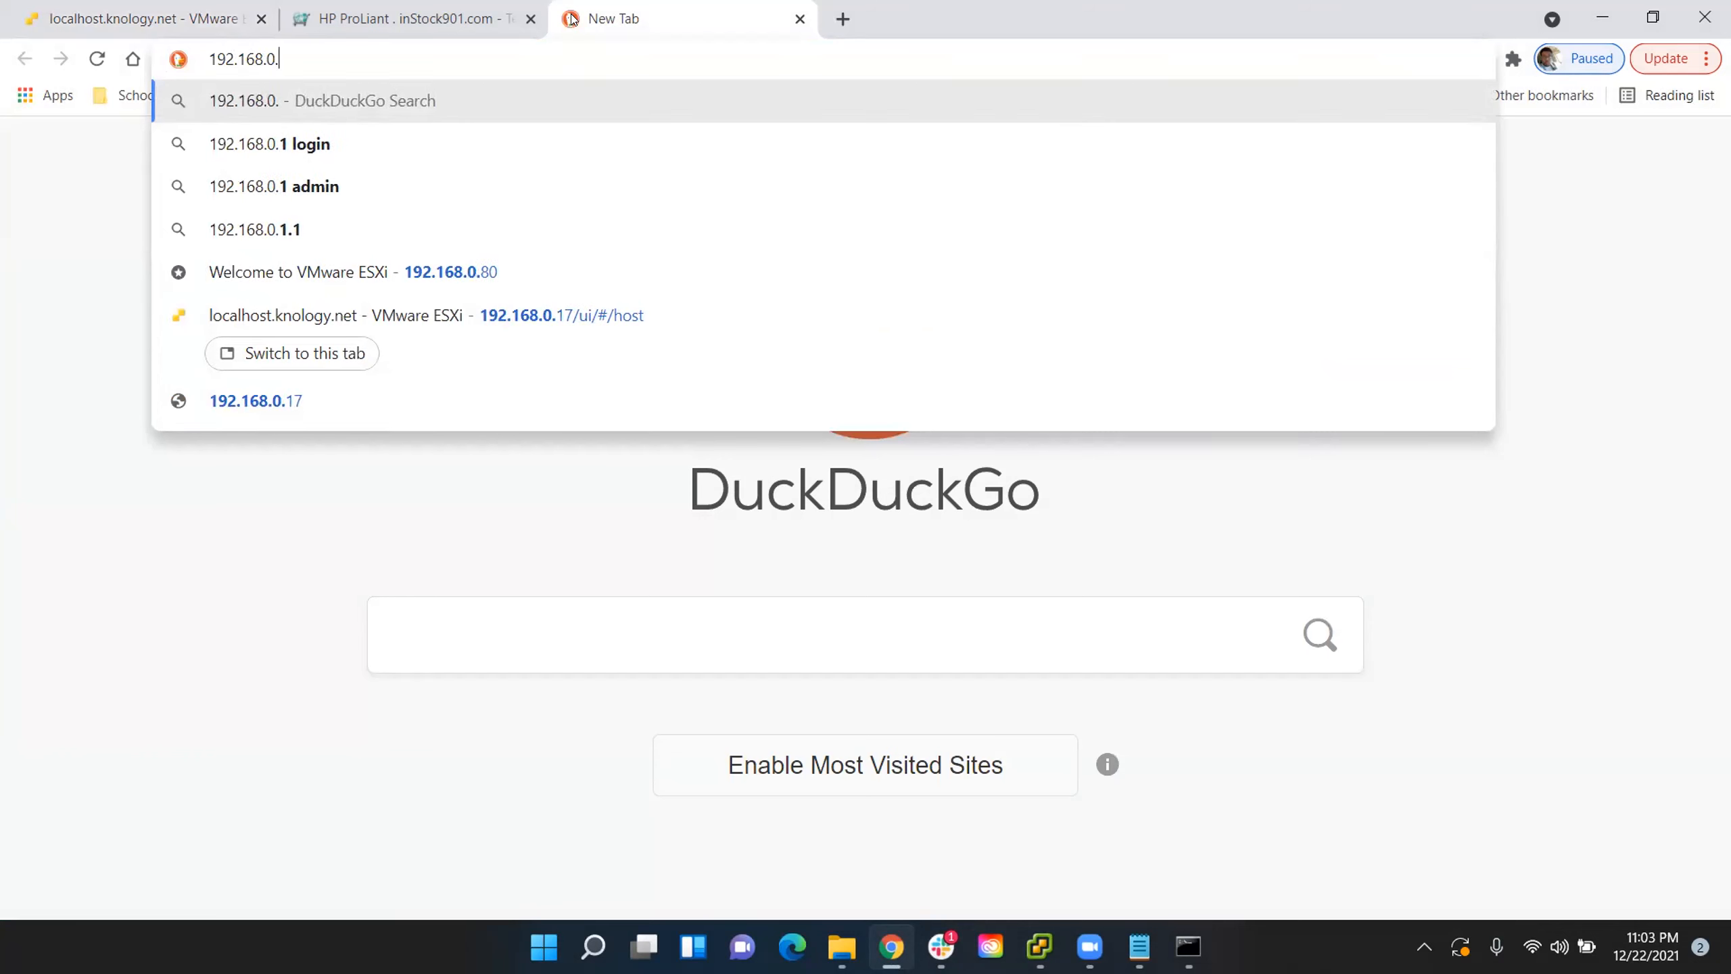
pyautogui.write('5')
pyautogui.press('BackSpace')
pyautogui.write('15')
pyautogui.press('Return')
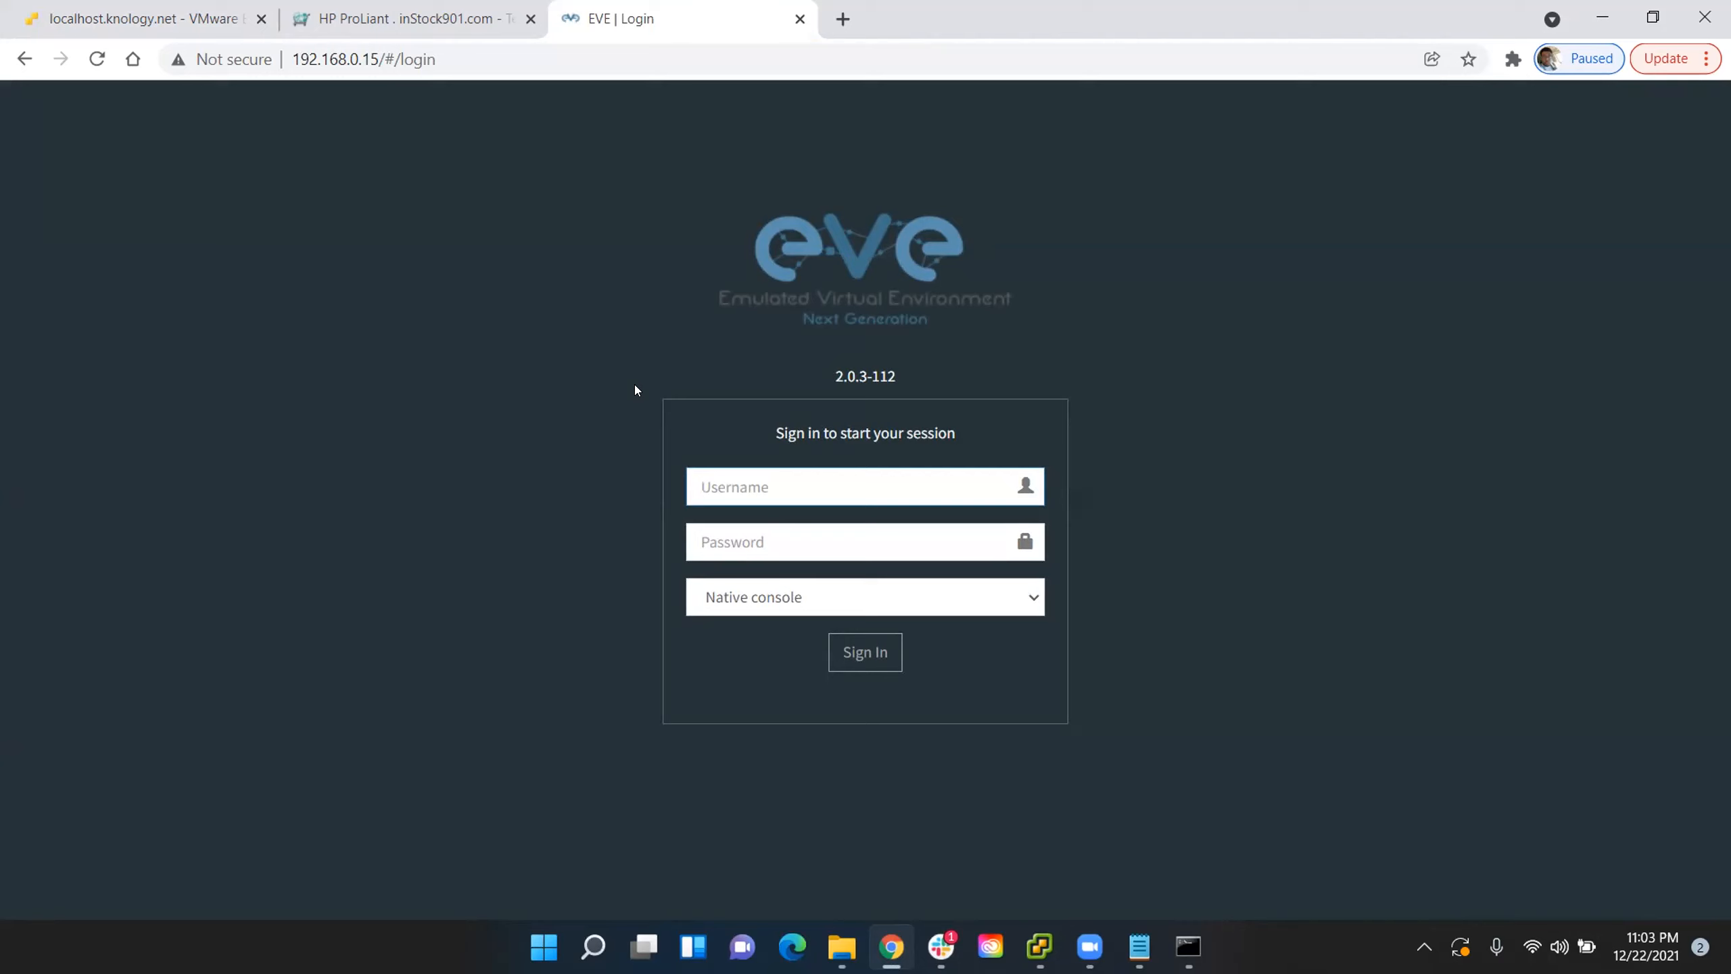
# - Fill in the EVE sign-in form with the username admin and the account password
pyautogui.write('admin')
pyautogui.press('Tab')
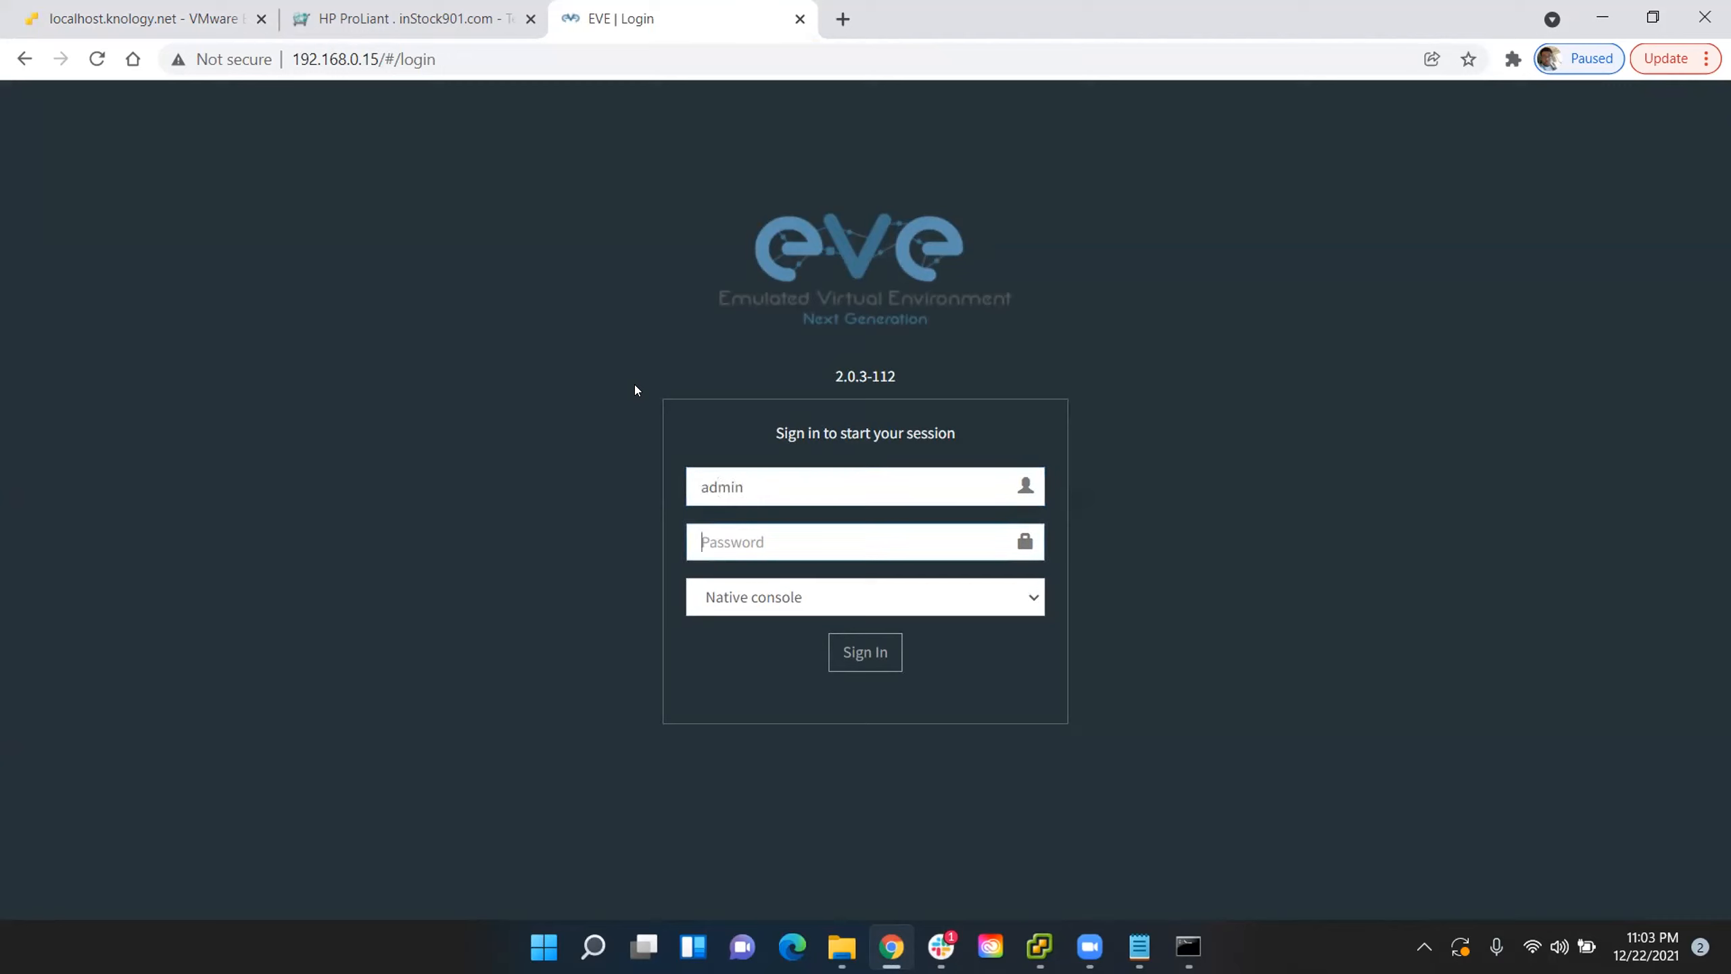
pyautogui.write('eve')
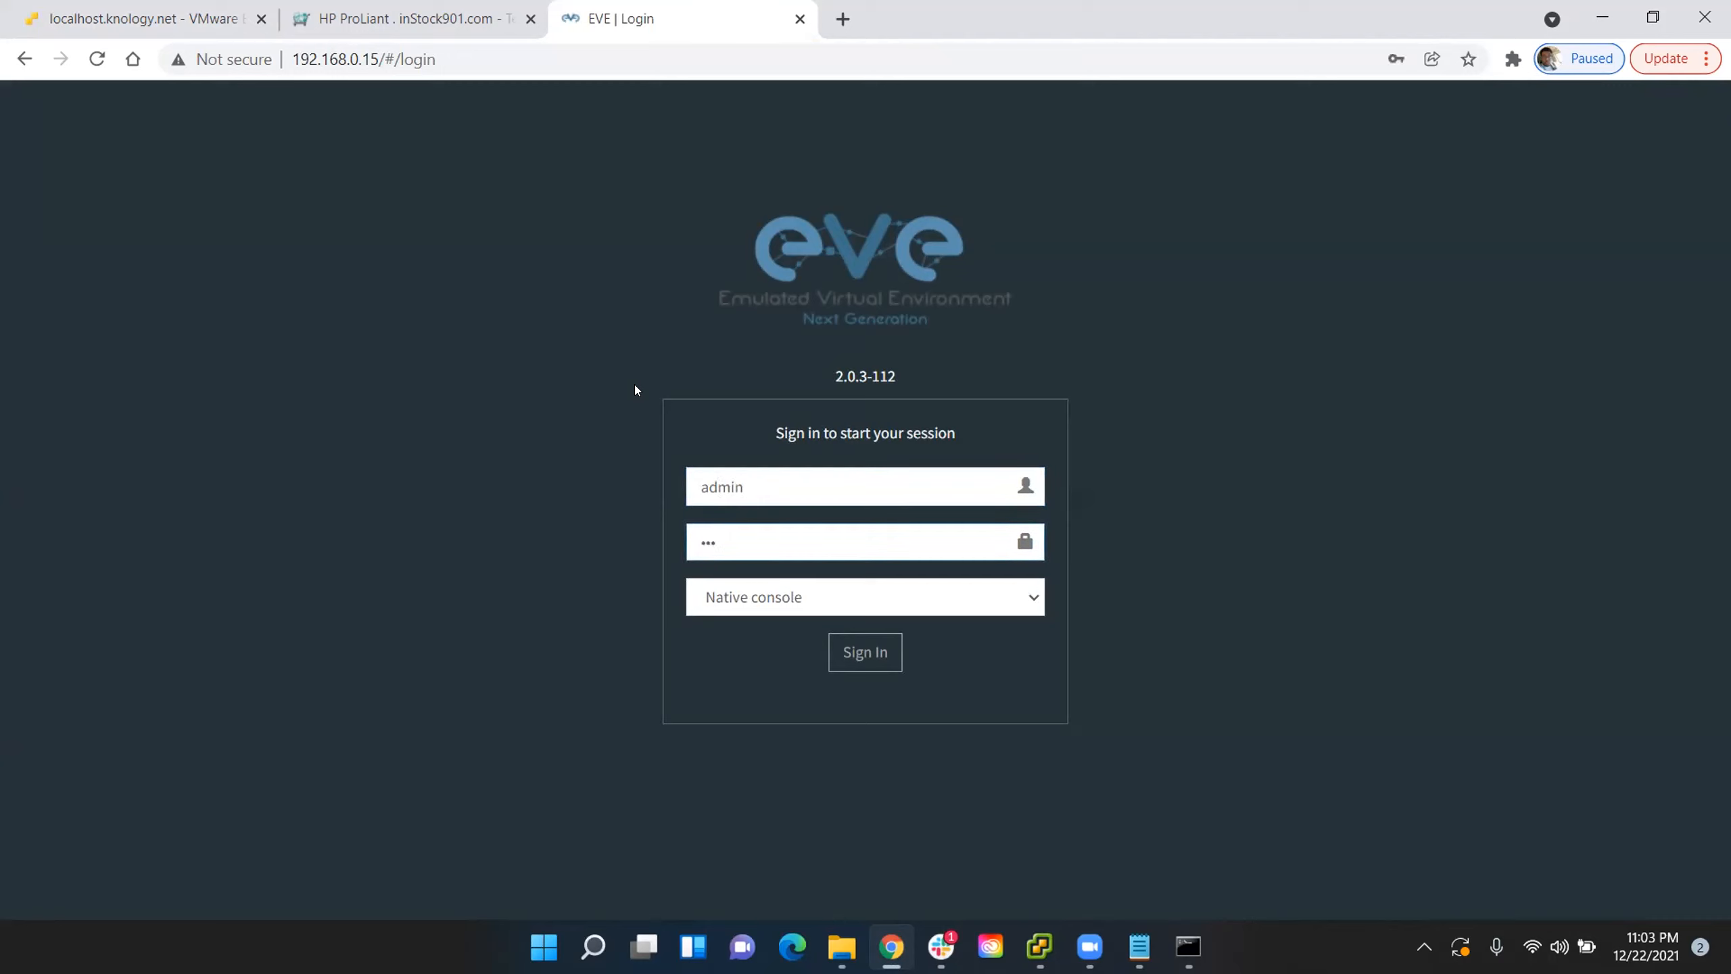